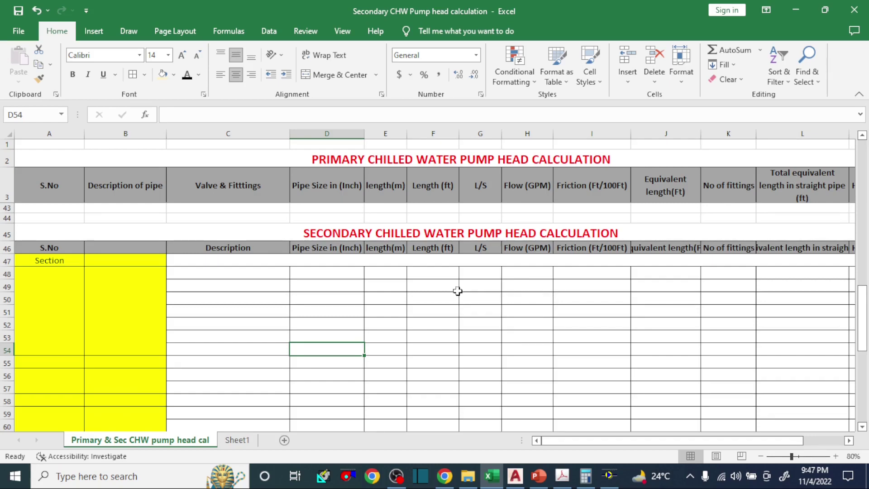
Unfreeze the header rows above row 4 of the primary chilled water pump table
{"action": "scroll", "coordinate": [484, 375], "scroll_direction": "up", "scroll_amount": 11}
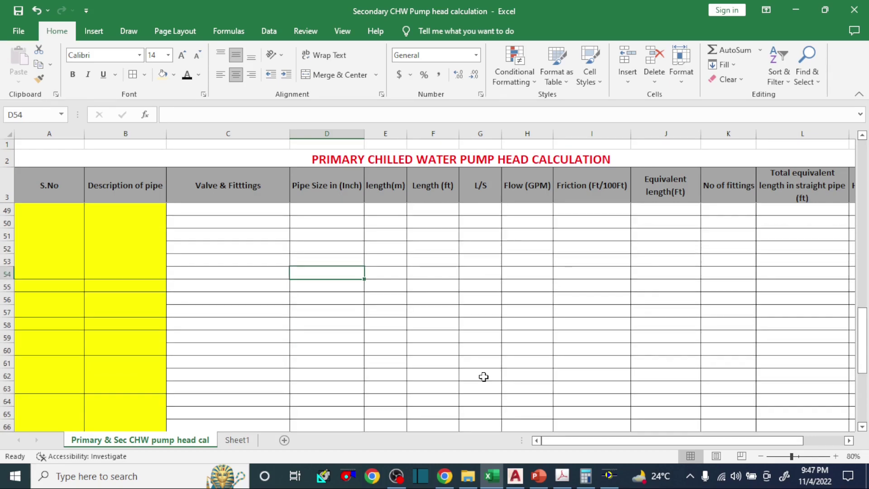
{"action": "scroll", "coordinate": [242, 334], "scroll_direction": "up", "scroll_amount": 2}
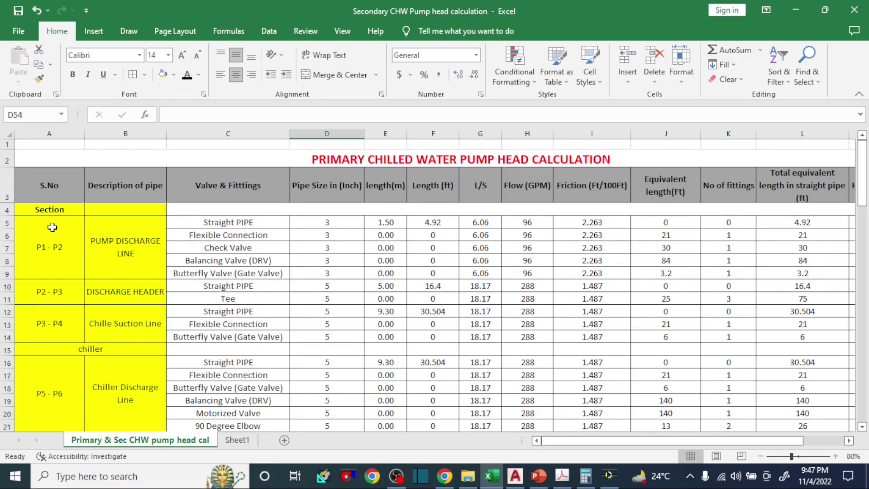
{"action": "left_click", "coordinate": [7, 186]}
{"action": "left_click", "coordinate": [7, 210]}
{"action": "left_click", "coordinate": [342, 31]}
{"action": "scroll", "coordinate": [465, 324], "scroll_direction": "down", "scroll_amount": 7}
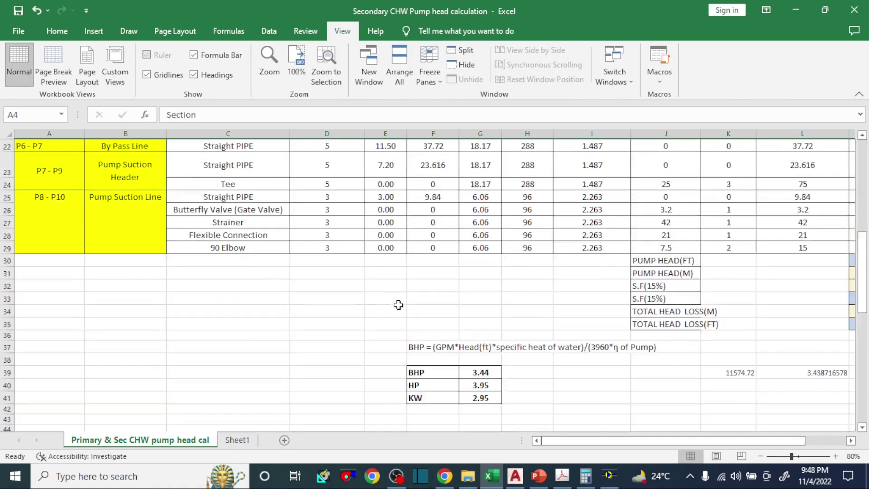
Review the primary pump table, its BHP, HP and KW results, and the blank secondary pump table
{"action": "scroll", "coordinate": [465, 325], "scroll_direction": "up", "scroll_amount": 7}
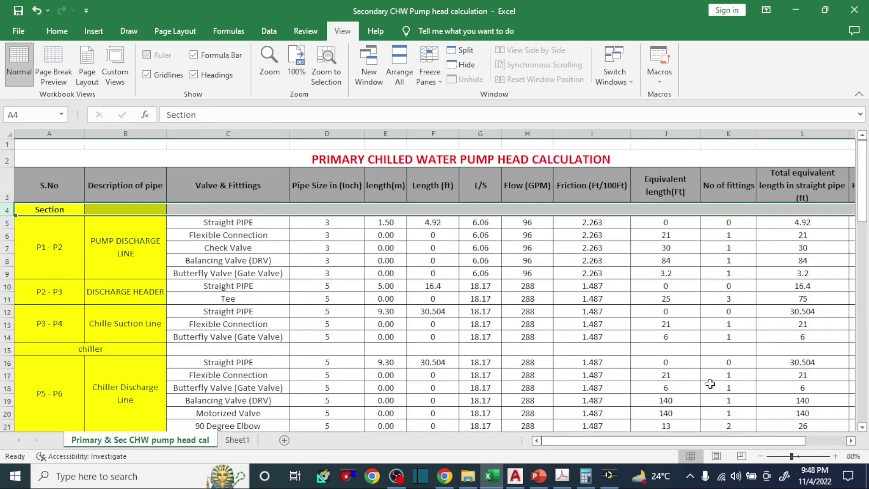
{"action": "scroll", "coordinate": [710, 384], "scroll_direction": "down", "scroll_amount": 7}
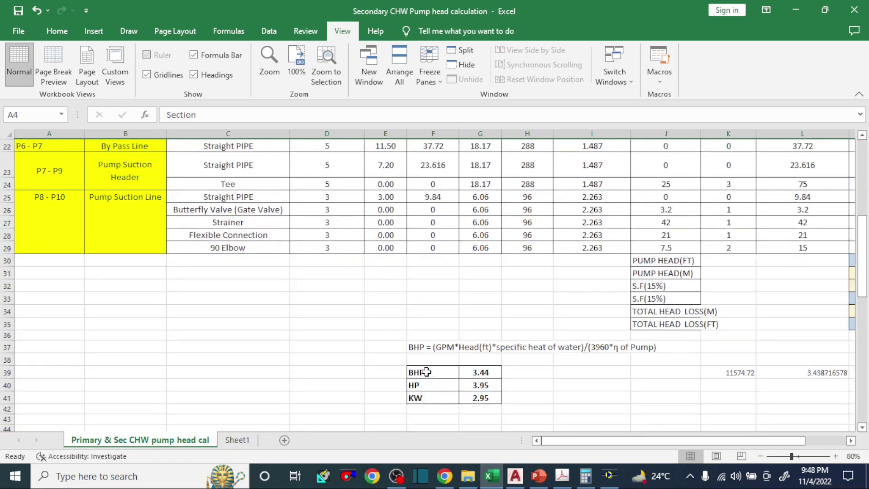
{"action": "left_click", "coordinate": [427, 373]}
{"action": "left_click", "coordinate": [440, 385]}
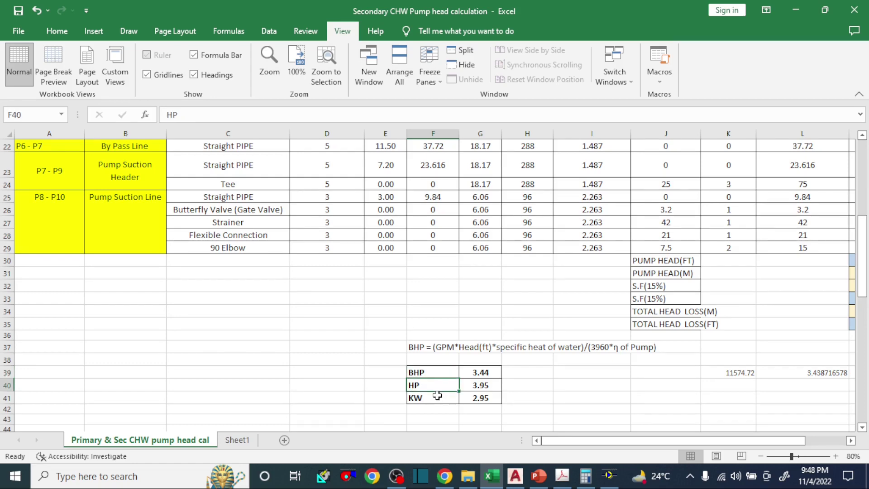
{"action": "left_click", "coordinate": [437, 397]}
{"action": "scroll", "coordinate": [591, 393], "scroll_direction": "down", "scroll_amount": 6}
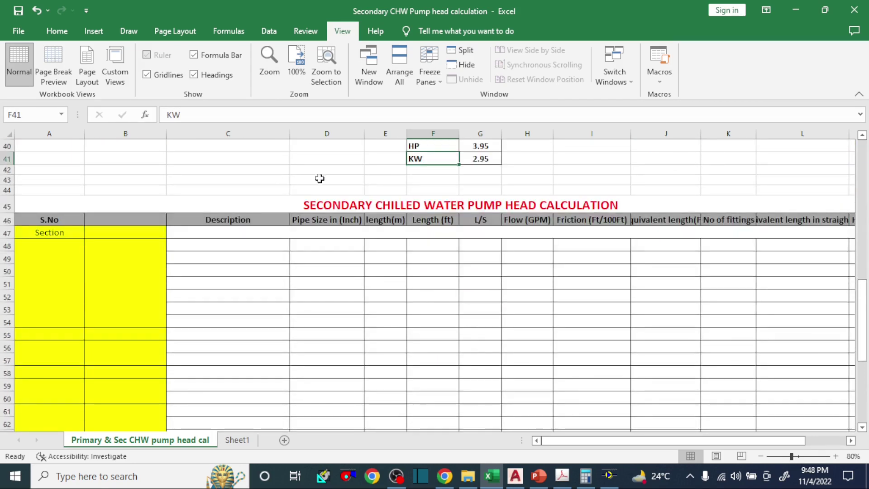
{"action": "scroll", "coordinate": [404, 210], "scroll_direction": "down", "scroll_amount": 2}
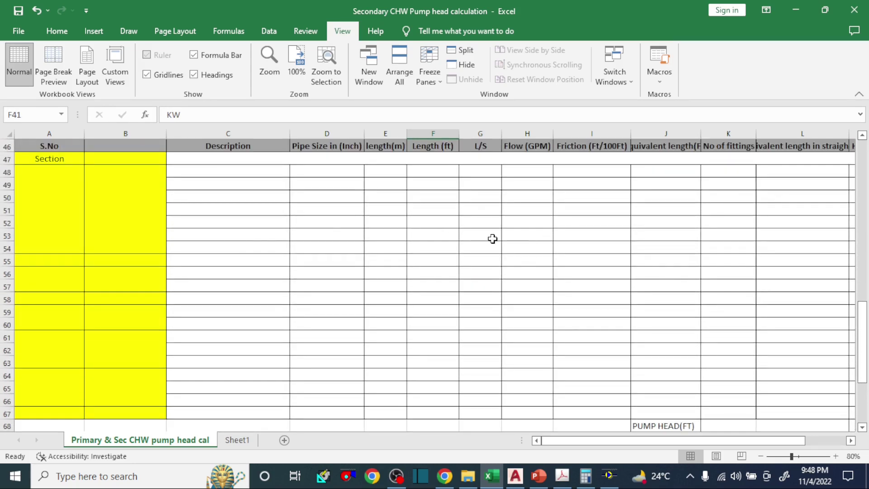
Switch to the AutoCAD piping layout and to the PowerPoint schematic to examine the primary and secondary pump loops
{"action": "left_click", "coordinate": [516, 477]}
{"action": "scroll", "coordinate": [496, 419], "scroll_direction": "down", "scroll_amount": 3}
{"action": "scroll", "coordinate": [478, 389], "scroll_direction": "up", "scroll_amount": 1}
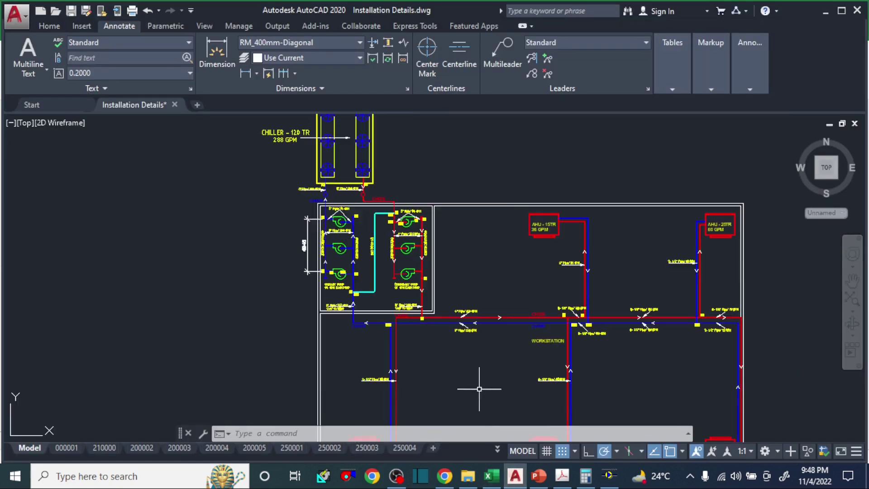
{"action": "left_click", "coordinate": [539, 478]}
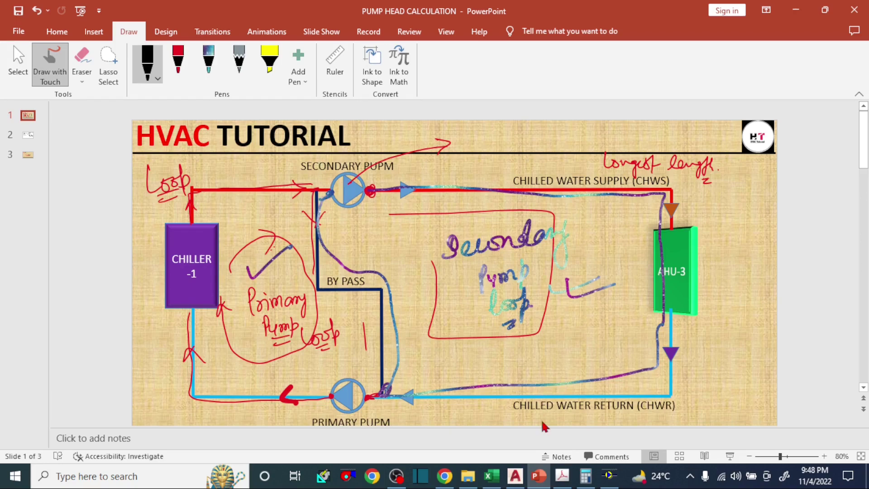
Switch back to the AutoCAD layout and examine the secondary pump discharge route from S1 to the workstation AHUs
{"action": "left_click", "coordinate": [516, 475]}
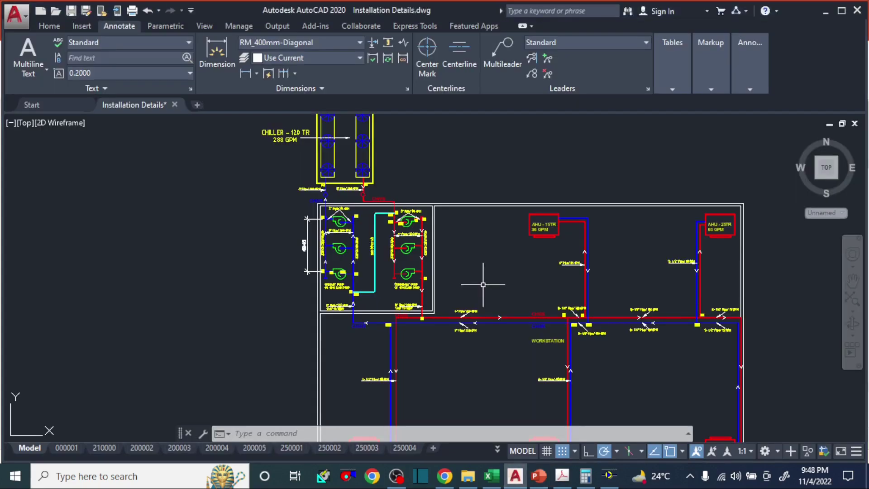
{"action": "scroll", "coordinate": [430, 231], "scroll_direction": "up", "scroll_amount": 8}
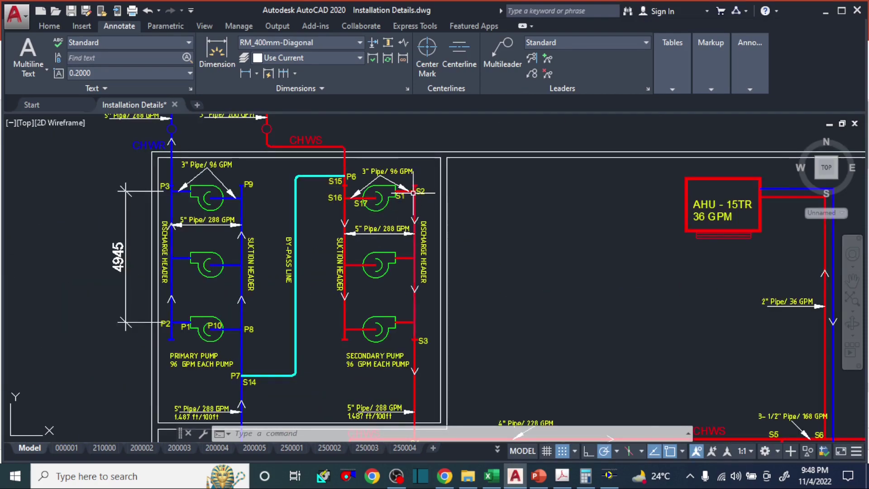
{"action": "scroll", "coordinate": [357, 203], "scroll_direction": "down", "scroll_amount": 6}
{"action": "scroll", "coordinate": [354, 225], "scroll_direction": "up", "scroll_amount": 5}
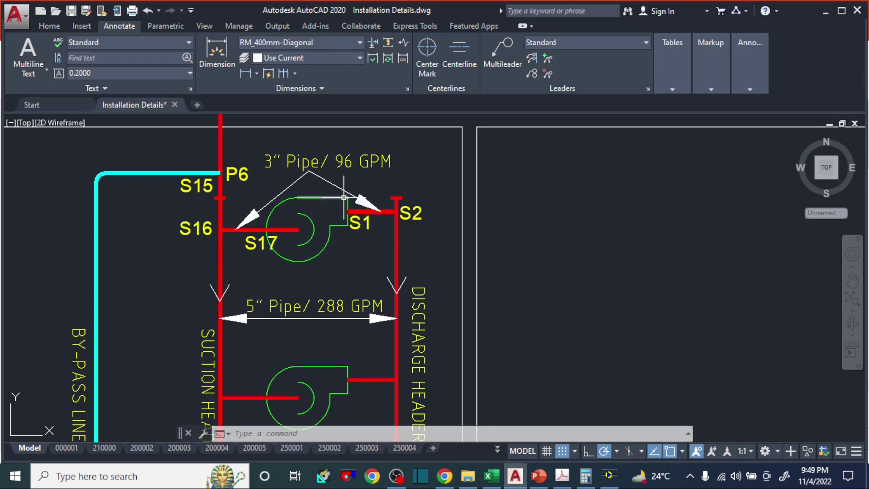
{"action": "scroll", "coordinate": [364, 271], "scroll_direction": "down", "scroll_amount": 4}
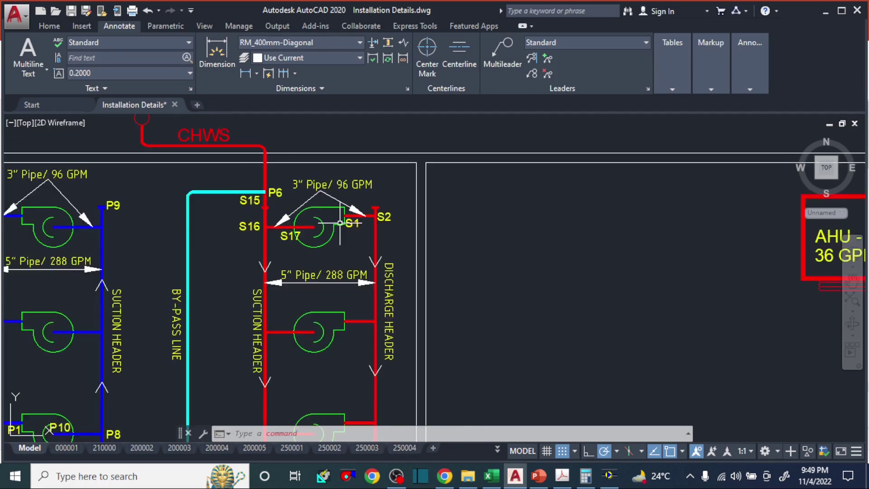
{"action": "left_click_drag", "start_coordinate": [363, 381], "coordinate": [363, 208]}
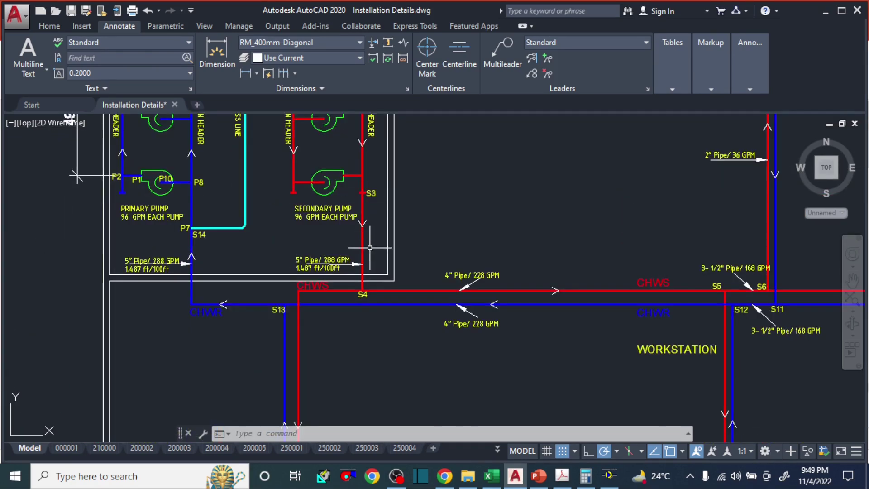
{"action": "scroll", "coordinate": [362, 296], "scroll_direction": "down", "scroll_amount": 5}
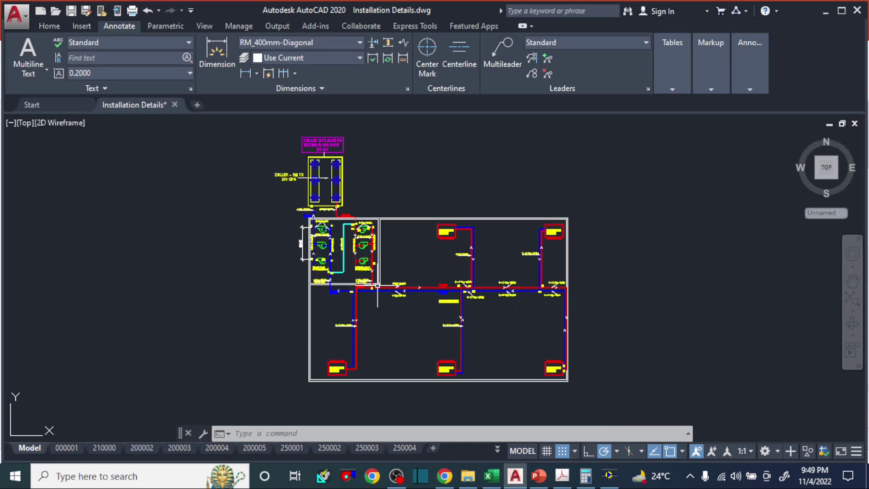
{"action": "left_click_drag", "start_coordinate": [362, 285], "coordinate": [363, 243]}
{"action": "scroll", "coordinate": [338, 322], "scroll_direction": "up", "scroll_amount": 2}
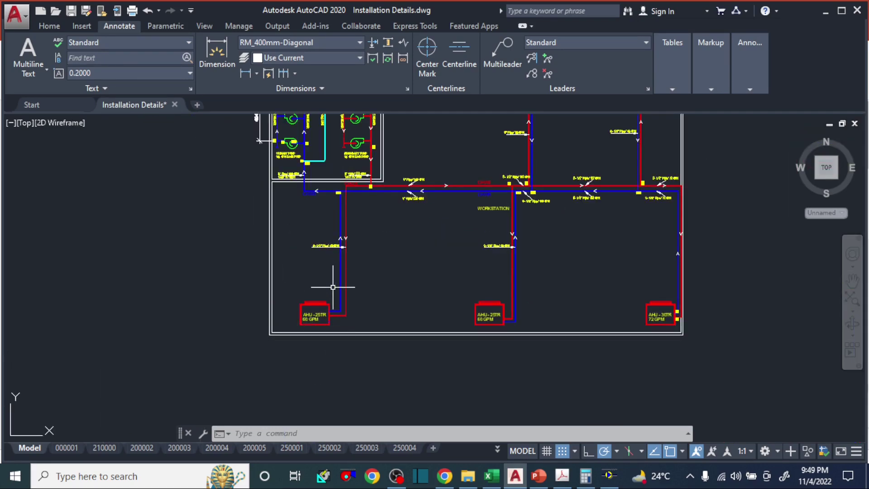
{"action": "left_click_drag", "start_coordinate": [327, 283], "coordinate": [325, 330]}
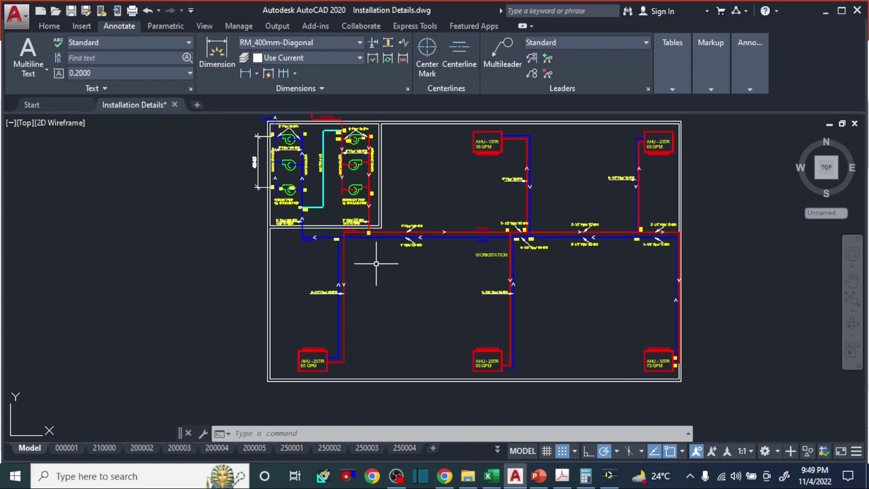
{"action": "left_click_drag", "start_coordinate": [485, 220], "coordinate": [485, 258]}
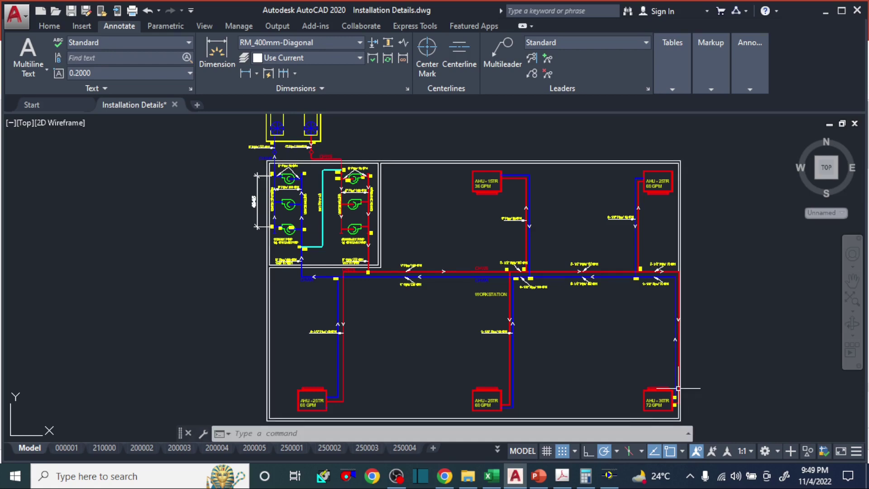
Examine the 30TR AHU connections at S8 and S9 and their place on the overall piping route
{"action": "scroll", "coordinate": [677, 388], "scroll_direction": "up", "scroll_amount": 8}
{"action": "scroll", "coordinate": [607, 354], "scroll_direction": "down", "scroll_amount": 4}
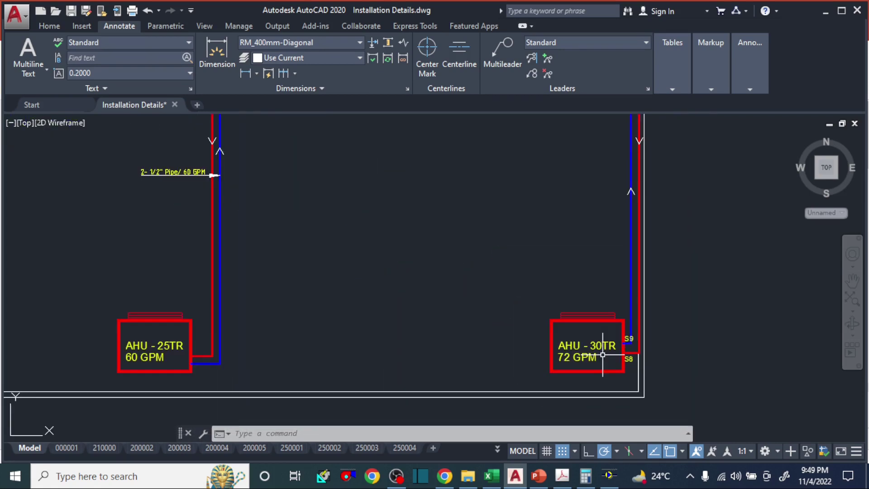
{"action": "scroll", "coordinate": [602, 355], "scroll_direction": "down", "scroll_amount": 5}
{"action": "scroll", "coordinate": [594, 354], "scroll_direction": "down", "scroll_amount": 2}
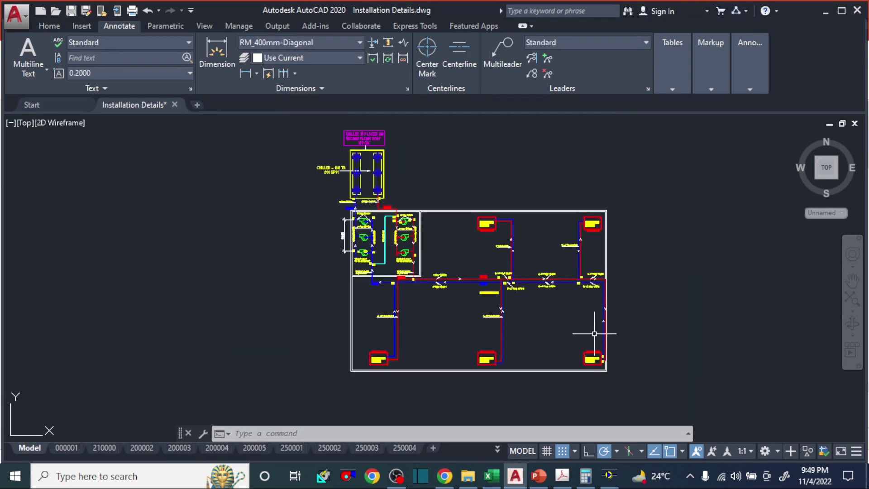
{"action": "scroll", "coordinate": [593, 360], "scroll_direction": "up", "scroll_amount": 5}
{"action": "scroll", "coordinate": [593, 366], "scroll_direction": "down", "scroll_amount": 2}
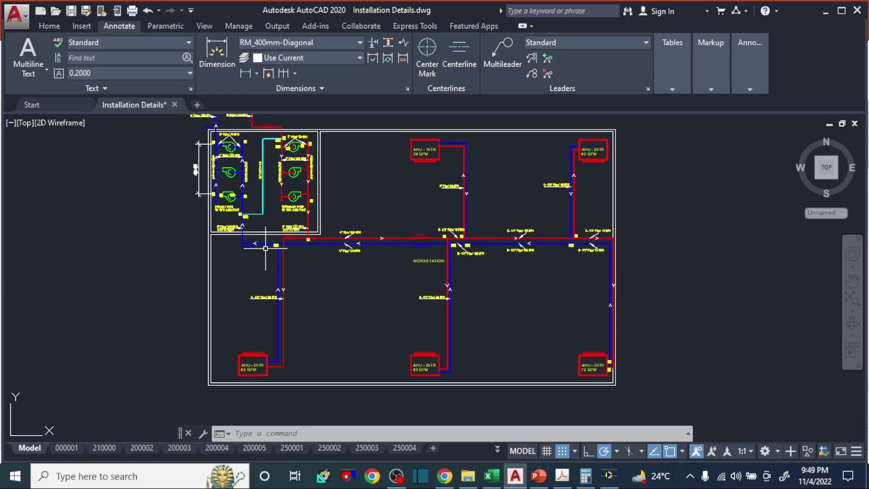
Inspect the secondary pumps and the discharge pipe section between S1 and S2
{"action": "scroll", "coordinate": [266, 248], "scroll_direction": "up", "scroll_amount": 4}
{"action": "left_click_drag", "start_coordinate": [288, 205], "coordinate": [281, 300]}
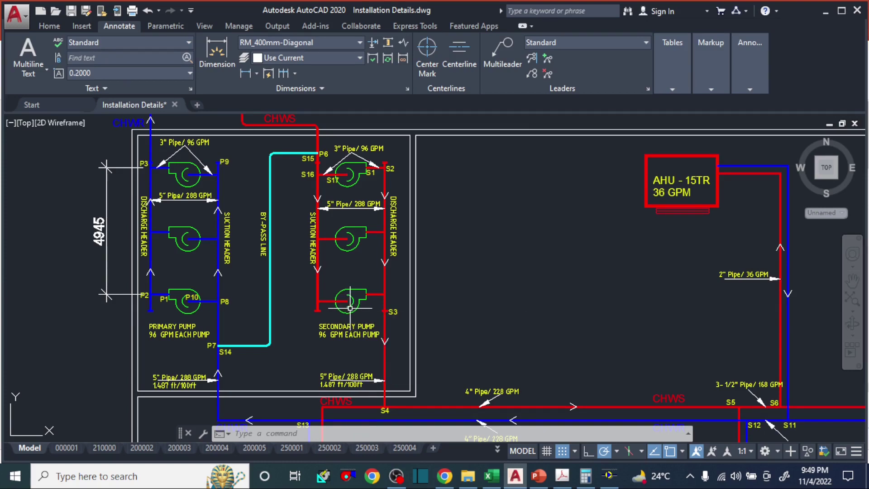
{"action": "mouse_move", "coordinate": [352, 311]}
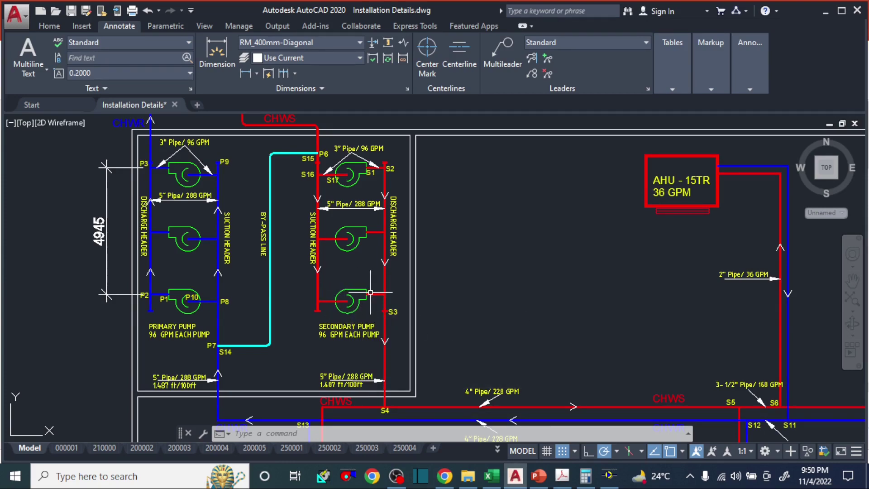
{"action": "scroll", "coordinate": [370, 170], "scroll_direction": "up", "scroll_amount": 5}
{"action": "scroll", "coordinate": [388, 189], "scroll_direction": "down", "scroll_amount": 2}
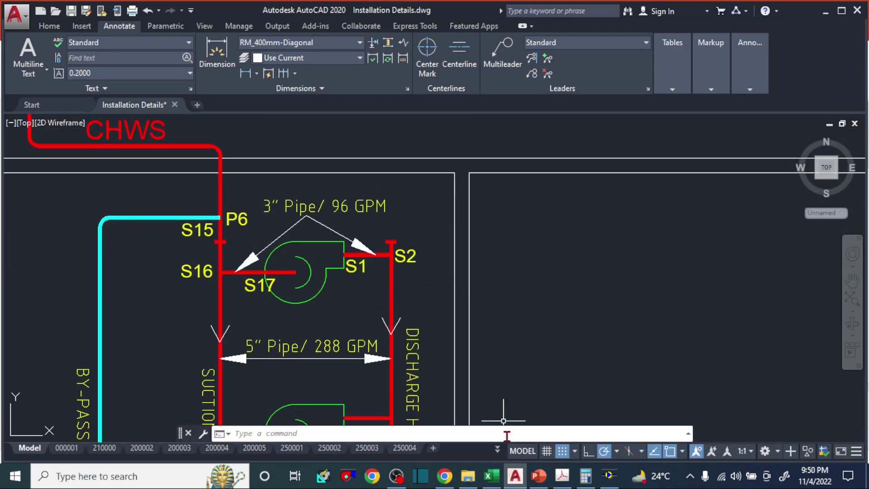
Switch to the Excel workbook, heighten header row 46 and wrap the Equivalent length and Total equivalent length headers
{"action": "left_click", "coordinate": [491, 481]}
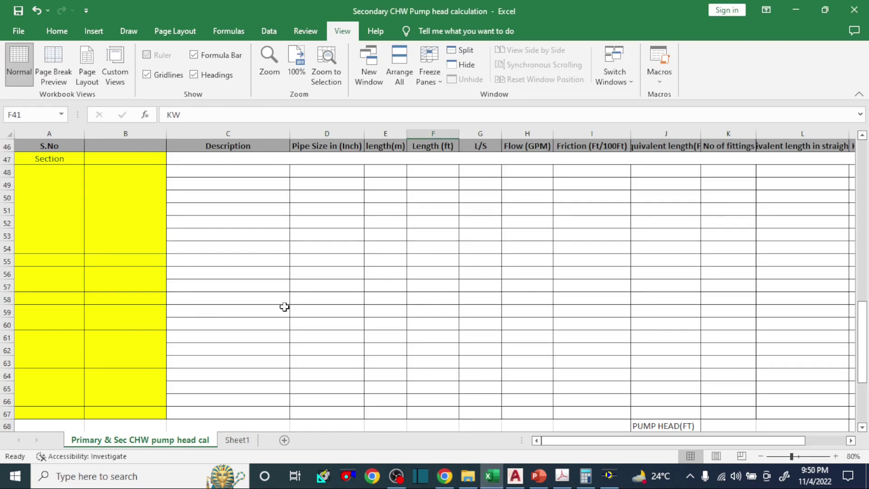
{"action": "scroll", "coordinate": [164, 345], "scroll_direction": "up", "scroll_amount": 2}
{"action": "scroll", "coordinate": [445, 366], "scroll_direction": "down", "scroll_amount": 1}
{"action": "left_click", "coordinate": [666, 195]}
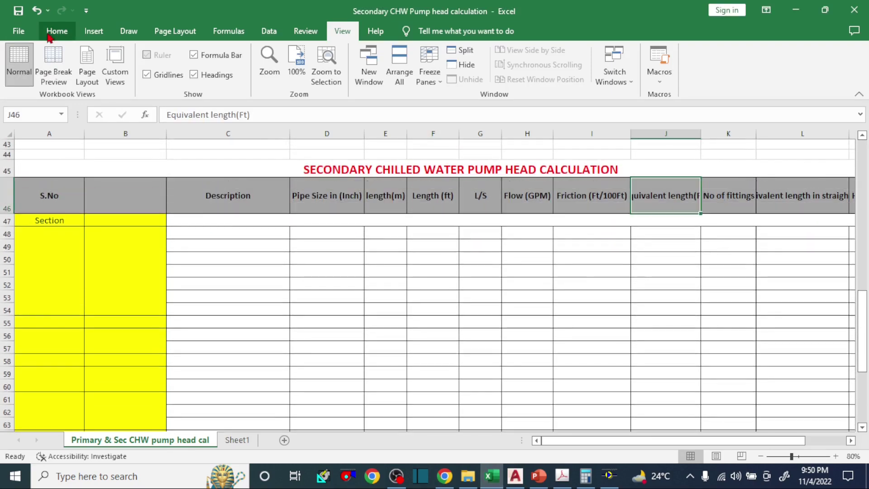
{"action": "left_click", "coordinate": [56, 31]}
{"action": "left_click", "coordinate": [330, 56]}
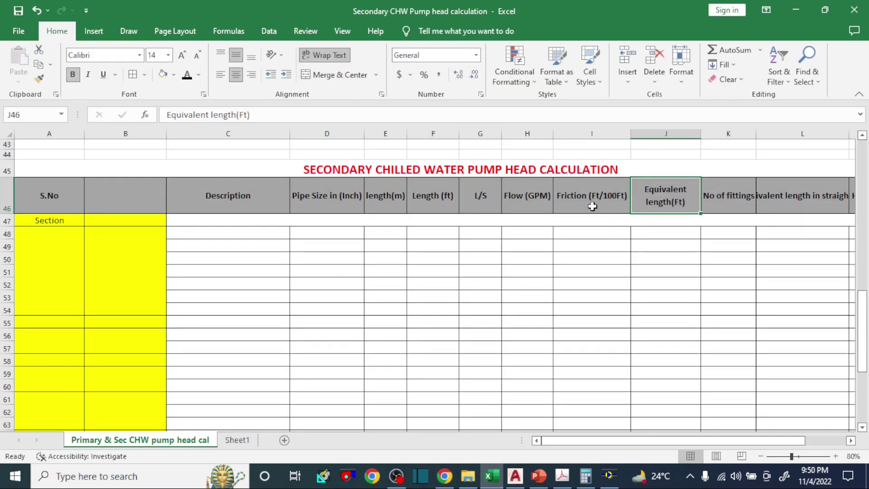
Copy the "Description of pipe" and "Valve & Fitttings" headers from the primary table into B46:C46 of the secondary table
{"action": "scroll", "coordinate": [742, 222], "scroll_direction": "up", "scroll_amount": 14}
{"action": "left_click_drag", "start_coordinate": [208, 189], "coordinate": [126, 189]}
{"action": "key", "text": "ctrl+c"}
{"action": "scroll", "coordinate": [189, 301], "scroll_direction": "down", "scroll_amount": 7}
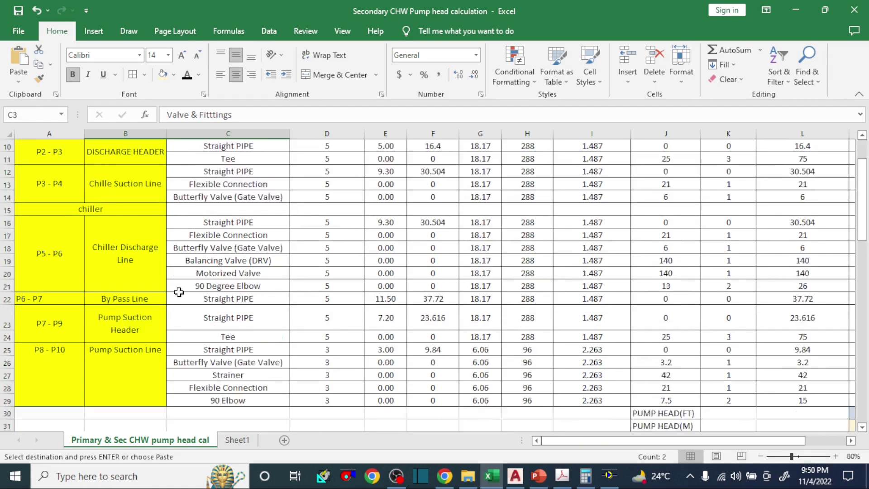
{"action": "scroll", "coordinate": [189, 301], "scroll_direction": "down", "scroll_amount": 4}
{"action": "left_click", "coordinate": [129, 309]}
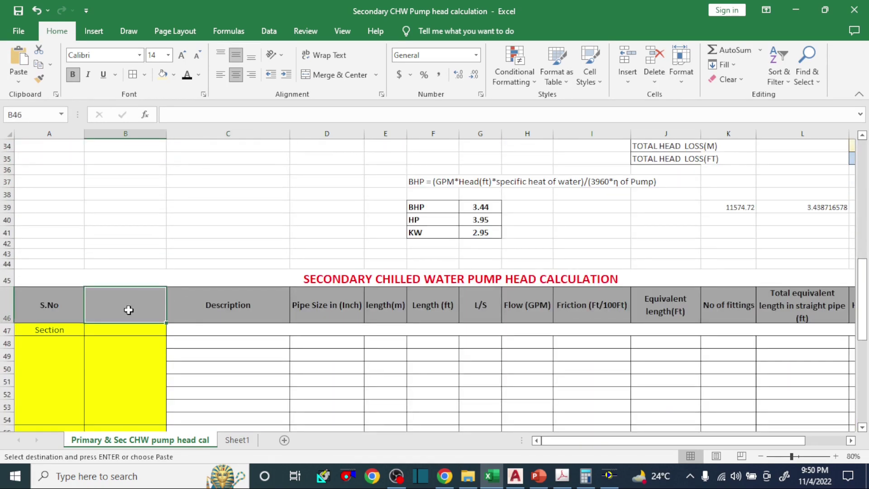
{"action": "key", "text": "ctrl+v"}
{"action": "left_click", "coordinate": [235, 304]}
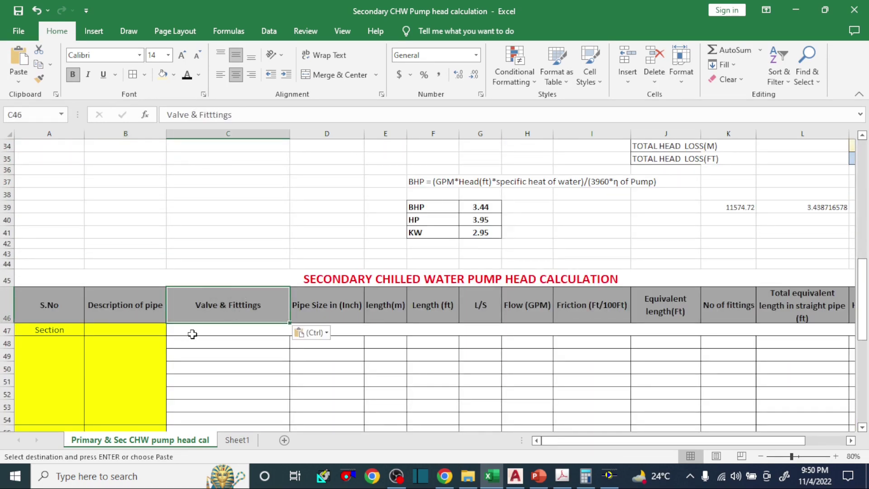
Enter S1-S2 as the first section in the merged cell A48 of the secondary table
{"action": "left_click", "coordinate": [51, 336]}
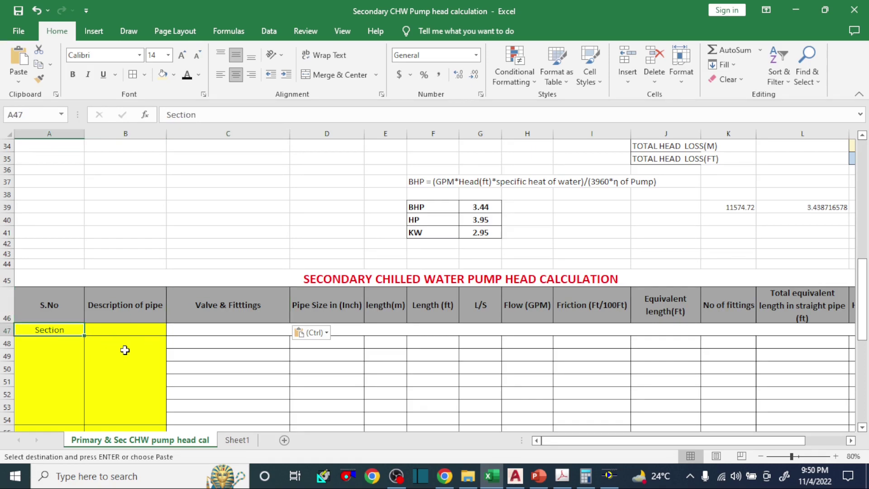
{"action": "scroll", "coordinate": [190, 367], "scroll_direction": "down", "scroll_amount": 1}
{"action": "left_click", "coordinate": [68, 339]}
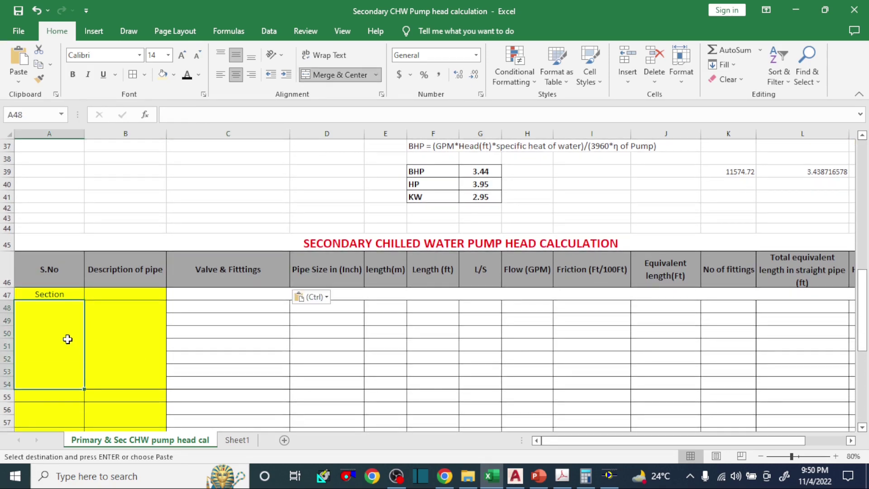
{"action": "type", "text": "S1-S2"}
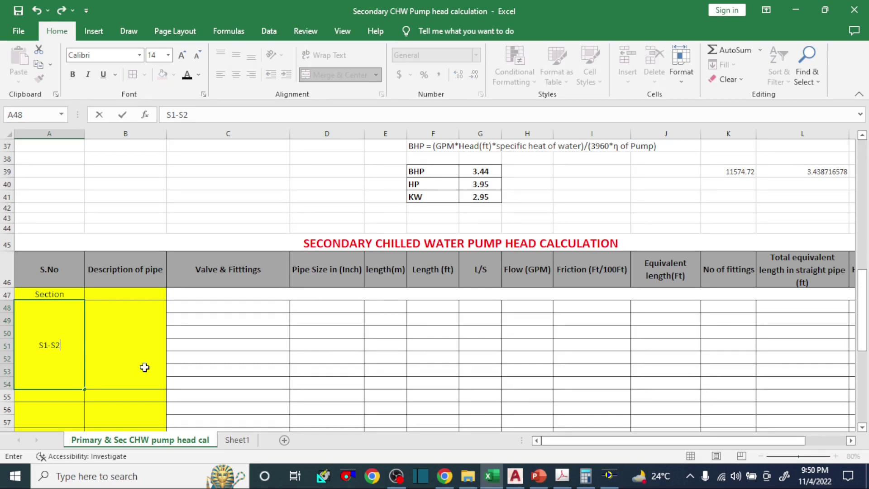
{"action": "left_click", "coordinate": [161, 329]}
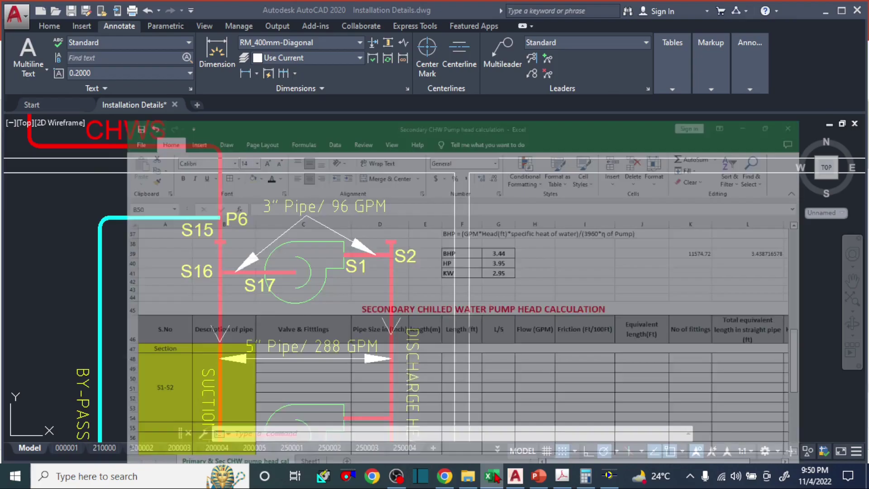
Switch to the AutoCAD layout and examine the secondary pump's discharge pipe from S1 to S2 and its discharge header
{"action": "left_click", "coordinate": [515, 475]}
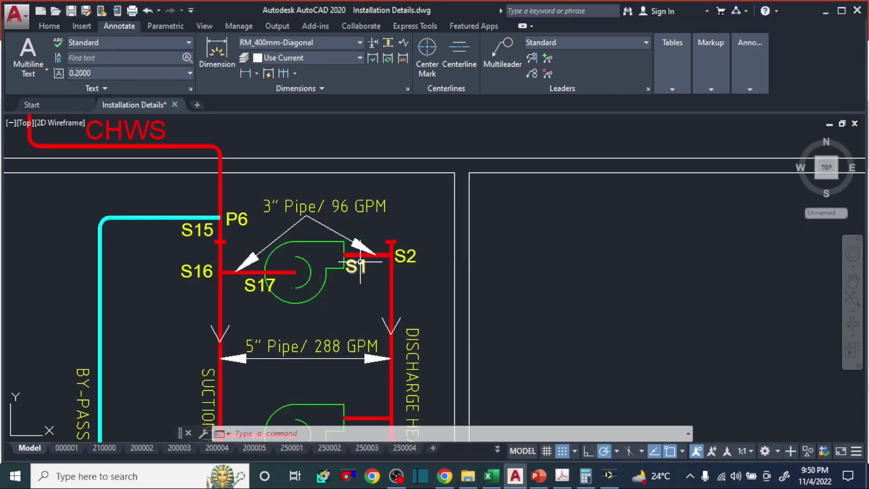
{"action": "left_click_drag", "start_coordinate": [291, 224], "coordinate": [466, 248]}
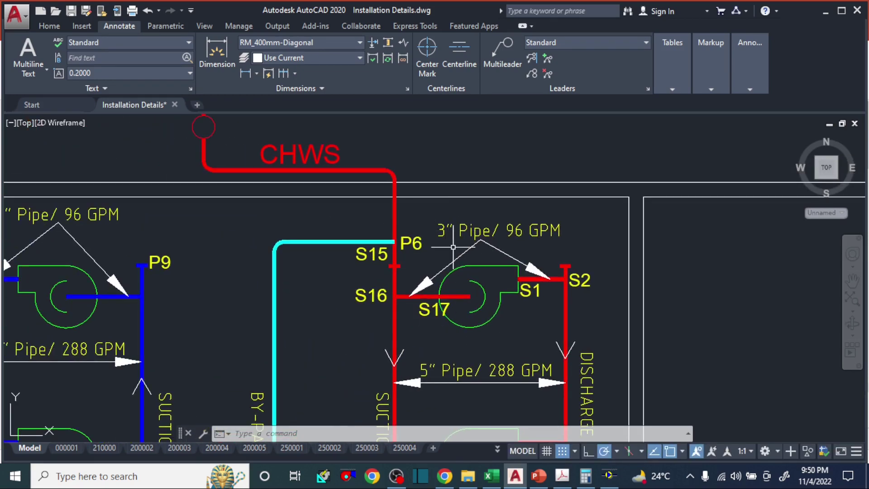
{"action": "left_click_drag", "start_coordinate": [523, 279], "coordinate": [452, 262]}
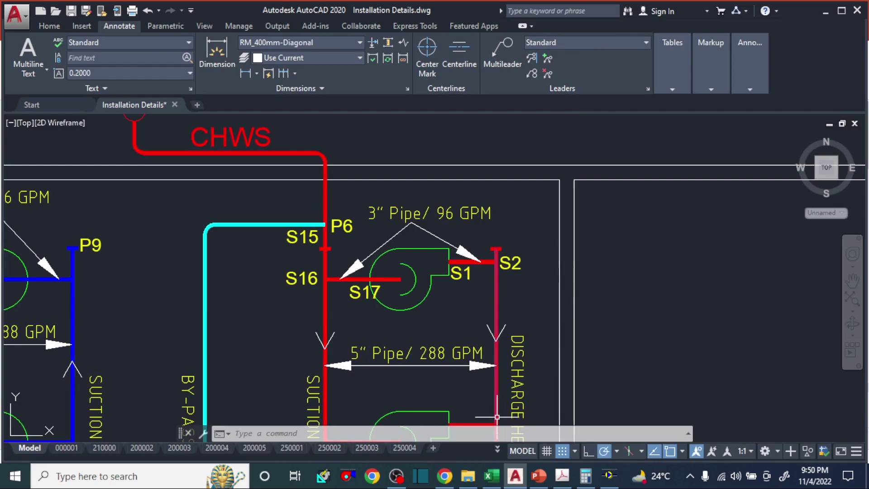
{"action": "scroll", "coordinate": [460, 276], "scroll_direction": "down", "scroll_amount": 1}
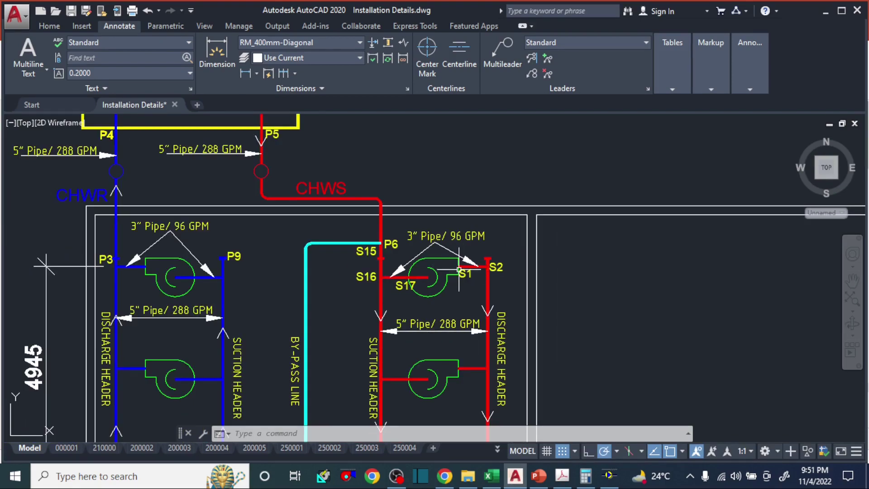
{"action": "scroll", "coordinate": [460, 269], "scroll_direction": "up", "scroll_amount": 2}
Switch to the Excel workbook and copy the five P1-P2 fitting names from C5:C9 into C48:C52 for section S1-S2
{"action": "left_click", "coordinate": [492, 476]}
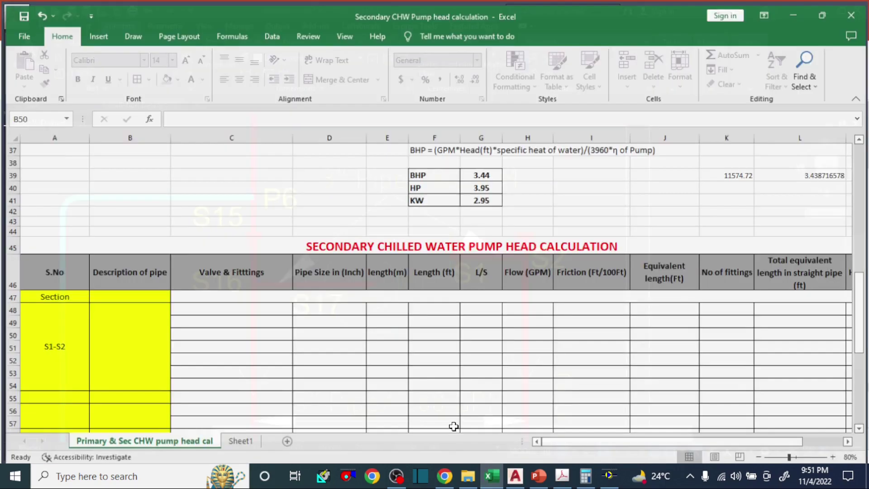
{"action": "scroll", "coordinate": [342, 315], "scroll_direction": "up", "scroll_amount": 12}
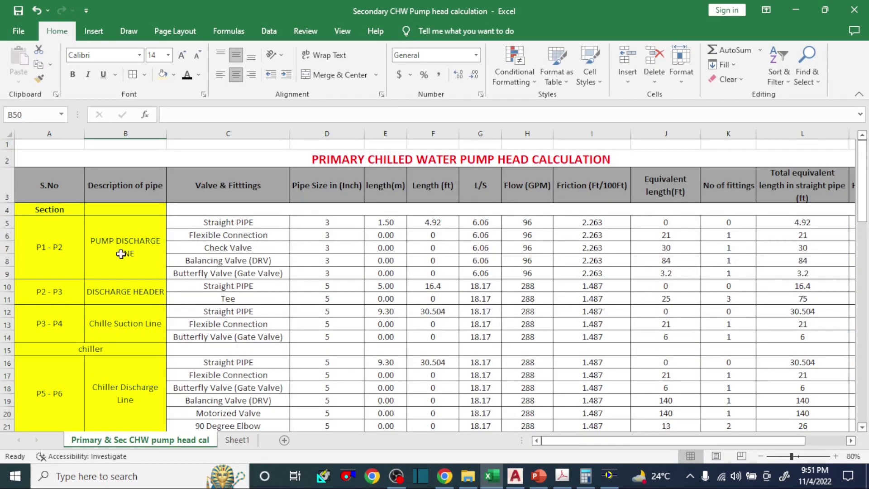
{"action": "left_click", "coordinate": [218, 222]}
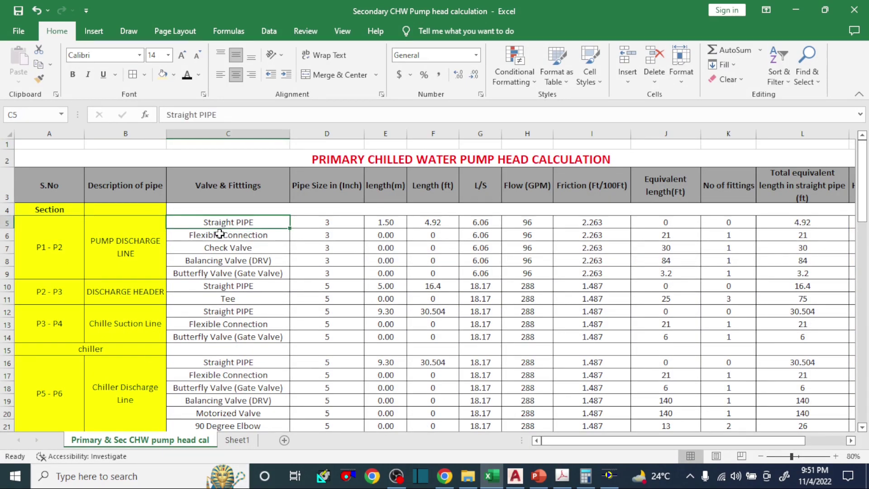
{"action": "left_click", "coordinate": [219, 234]}
{"action": "left_click", "coordinate": [227, 248]}
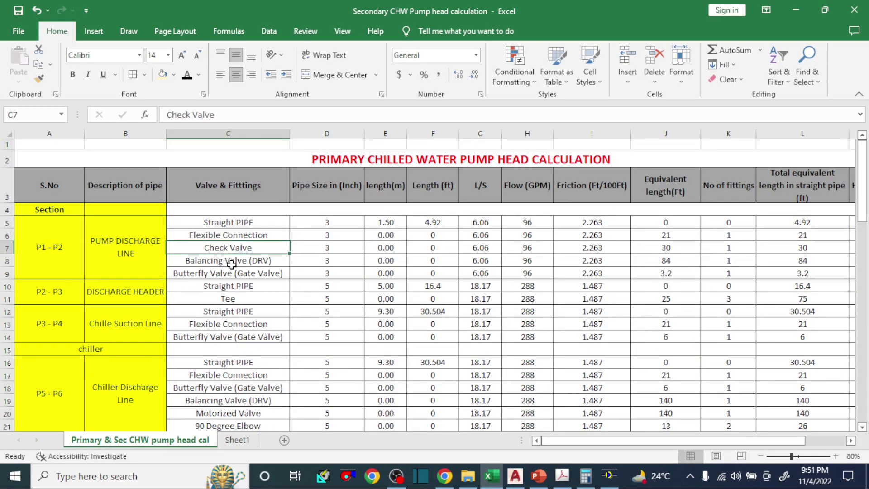
{"action": "left_click", "coordinate": [232, 262]}
{"action": "left_click", "coordinate": [230, 273]}
{"action": "left_click_drag", "start_coordinate": [213, 223], "coordinate": [229, 272]}
{"action": "key", "text": "ctrl+c"}
{"action": "scroll", "coordinate": [229, 283], "scroll_direction": "down", "scroll_amount": 7}
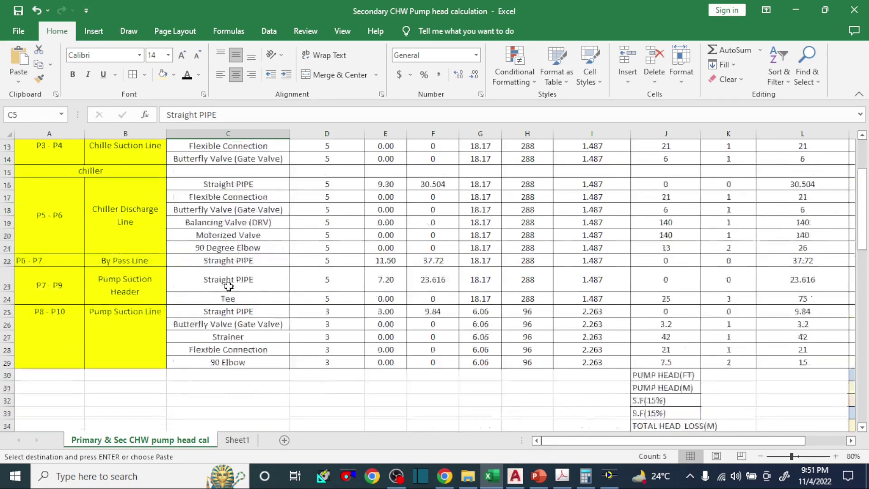
{"action": "scroll", "coordinate": [229, 293], "scroll_direction": "down", "scroll_amount": 5}
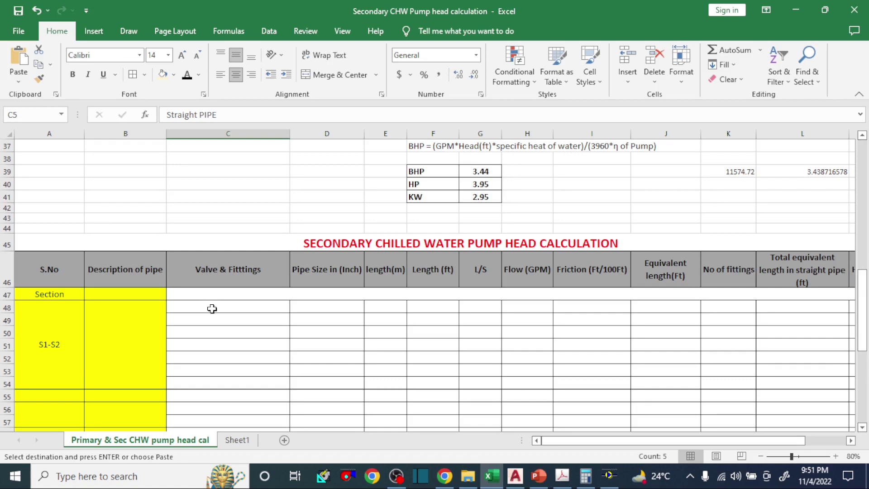
{"action": "left_click", "coordinate": [212, 309]}
{"action": "key", "text": "ctrl+v"}
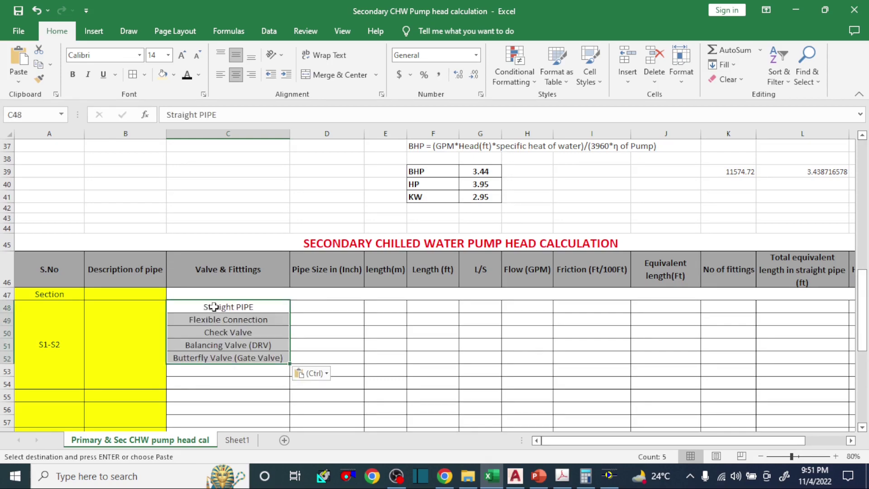
Copy the P1-P2 straight pipe data and formulas from D5:M5 into D48:M48 of the secondary table
{"action": "left_click", "coordinate": [297, 308]}
{"action": "scroll", "coordinate": [422, 349], "scroll_direction": "up", "scroll_amount": 12}
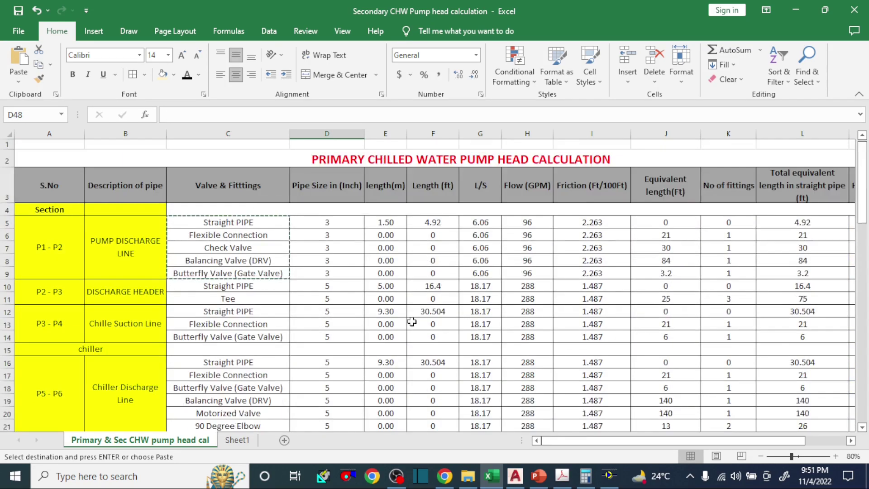
{"action": "left_click_drag", "start_coordinate": [351, 223], "coordinate": [739, 222]}
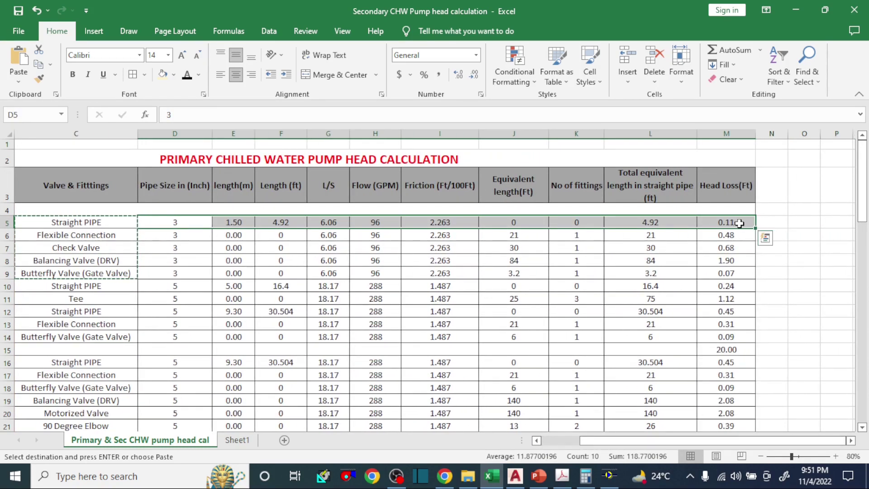
{"action": "key", "text": "ctrl+c"}
{"action": "scroll", "coordinate": [283, 347], "scroll_direction": "down", "scroll_amount": 11}
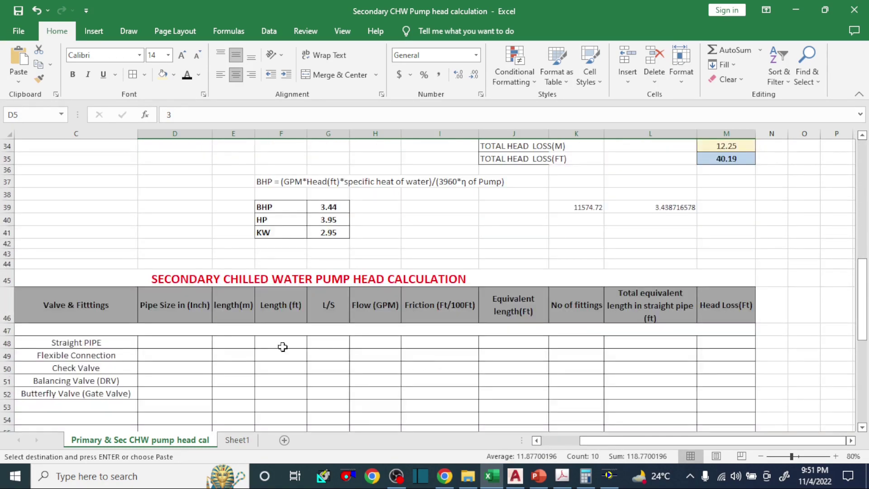
{"action": "left_click", "coordinate": [190, 340]}
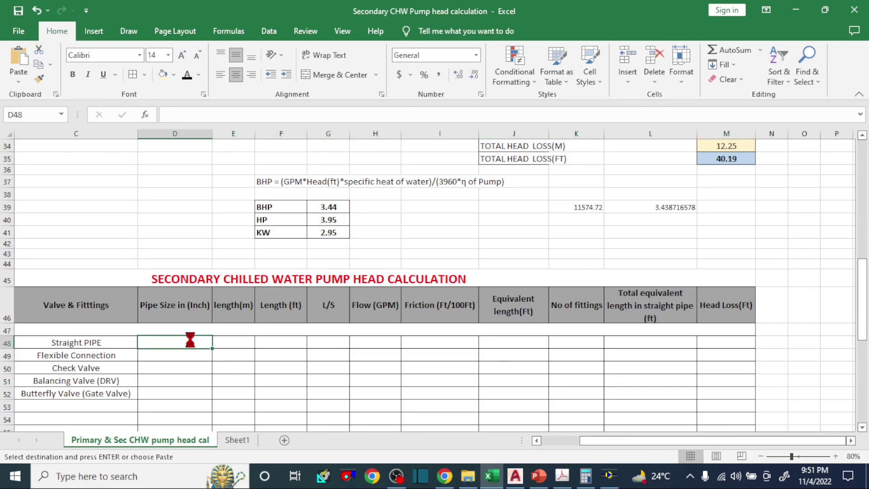
{"action": "key", "text": "ctrl+v"}
Copy D48:M48 down through row 67 and clear the copied input values, keeping the Length (ft), L/S, Total equivalent length and Head Loss formulas
{"action": "scroll", "coordinate": [305, 357], "scroll_direction": "down", "scroll_amount": 4}
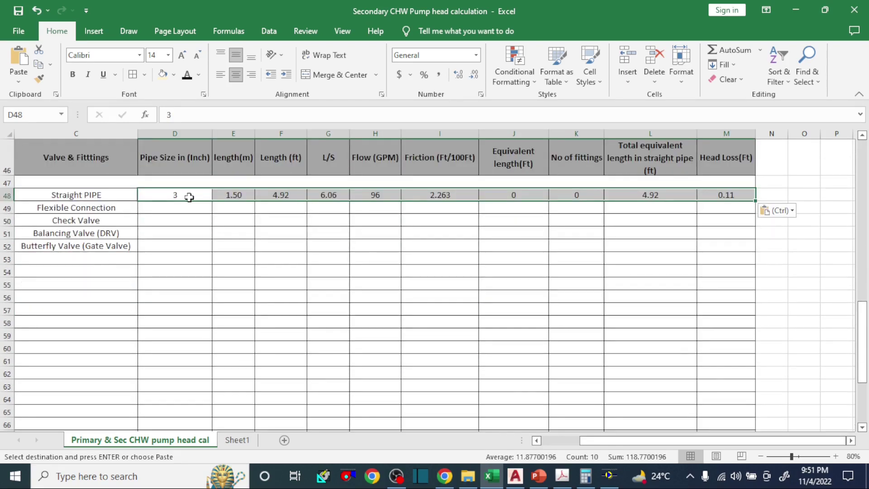
{"action": "key", "text": "ctrl+c"}
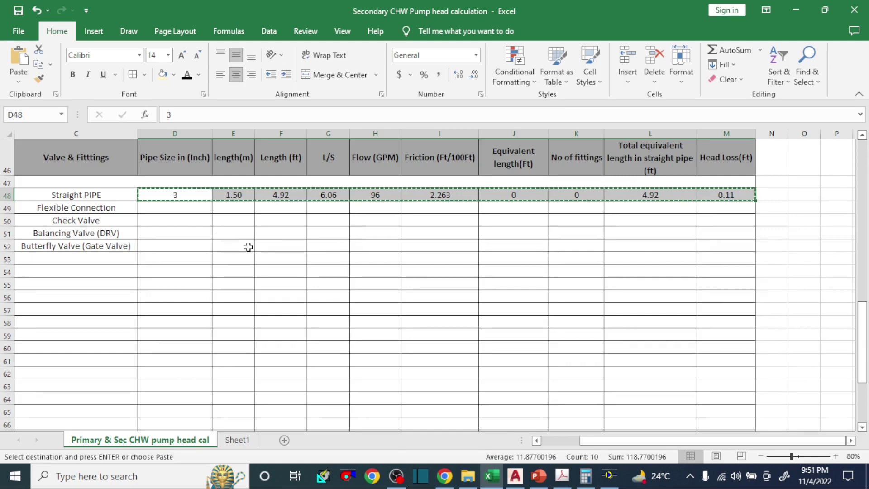
{"action": "key", "text": "Escape"}
{"action": "key", "text": "ctrl+c"}
{"action": "left_click_drag", "start_coordinate": [178, 206], "coordinate": [188, 386]}
{"action": "key", "text": "ctrl+v"}
{"action": "scroll", "coordinate": [253, 373], "scroll_direction": "up", "scroll_amount": 2}
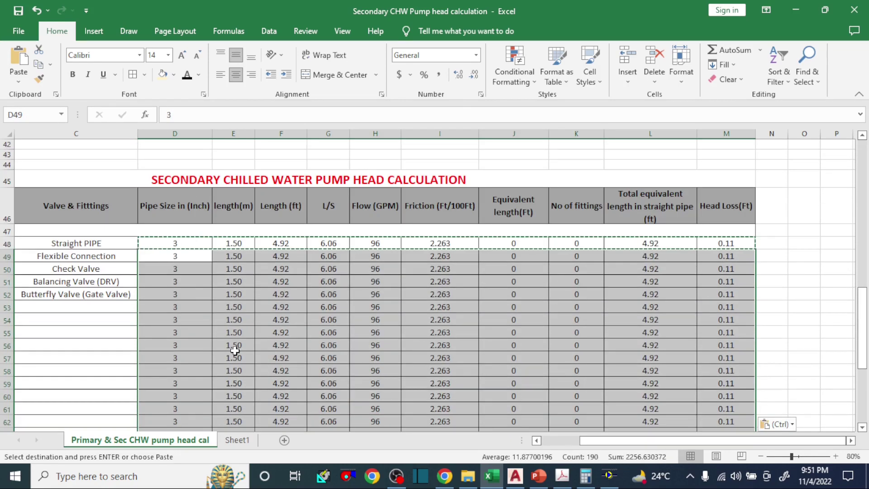
{"action": "left_click_drag", "start_coordinate": [178, 256], "coordinate": [174, 410]}
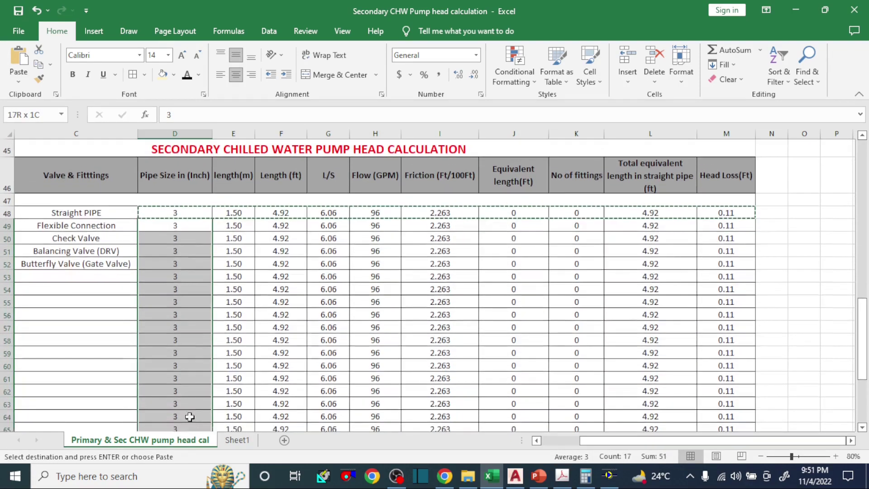
{"action": "key", "text": "ctrl+z"}
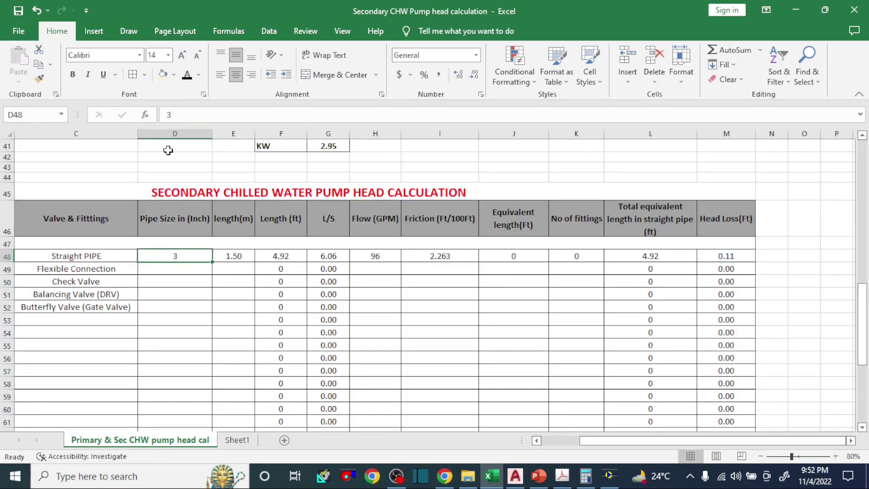
{"action": "left_click", "coordinate": [173, 75]}
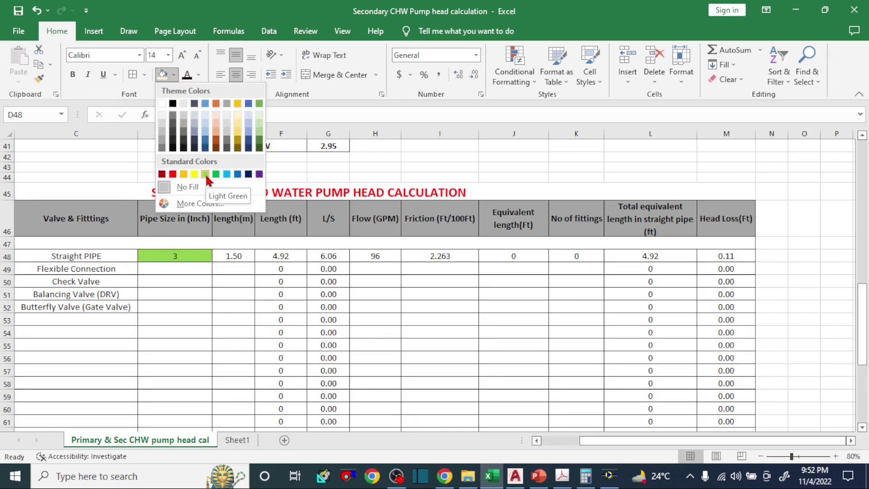
{"action": "left_click", "coordinate": [268, 295]}
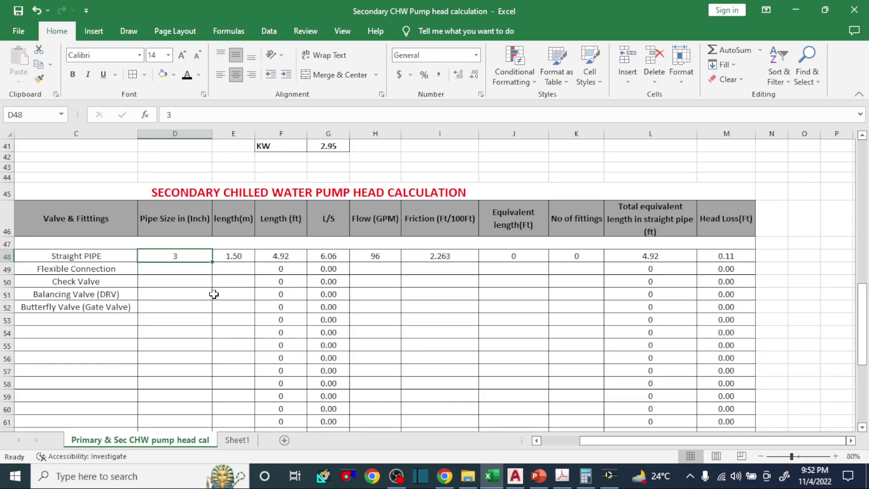
{"action": "left_click", "coordinate": [271, 307]}
Merge cells B48:B52 and enter Pump Discharge Line as wrapped text to describe section S1-S2
{"action": "left_click", "coordinate": [538, 440]}
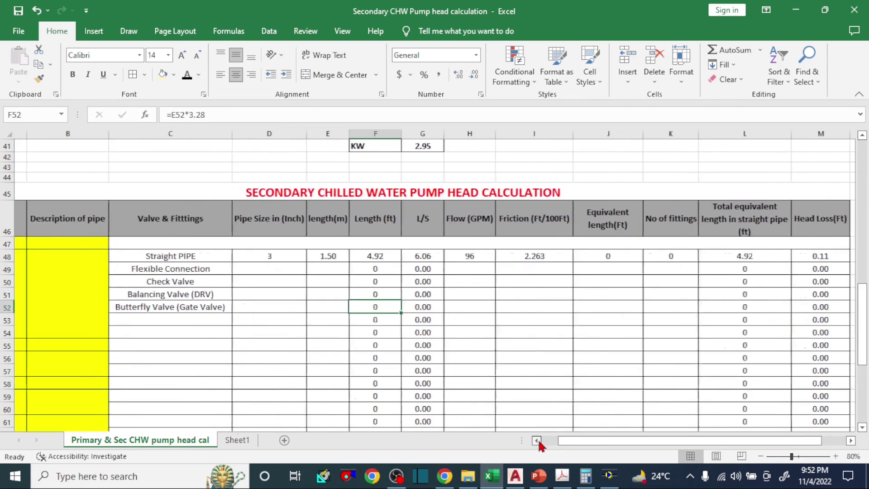
{"action": "left_click", "coordinate": [538, 440]}
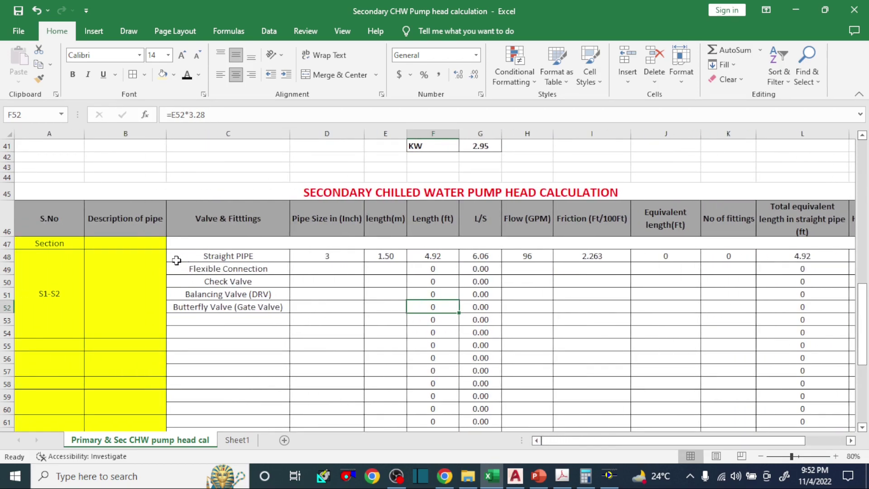
{"action": "left_click", "coordinate": [144, 268]}
{"action": "left_click_drag", "start_coordinate": [138, 254], "coordinate": [122, 326]}
{"action": "left_click_drag", "start_coordinate": [147, 269], "coordinate": [140, 305]}
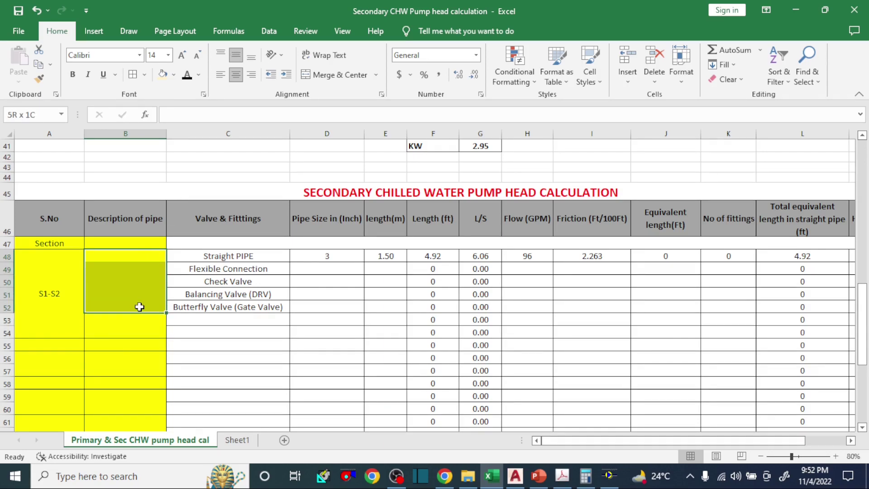
{"action": "left_click", "coordinate": [333, 75]}
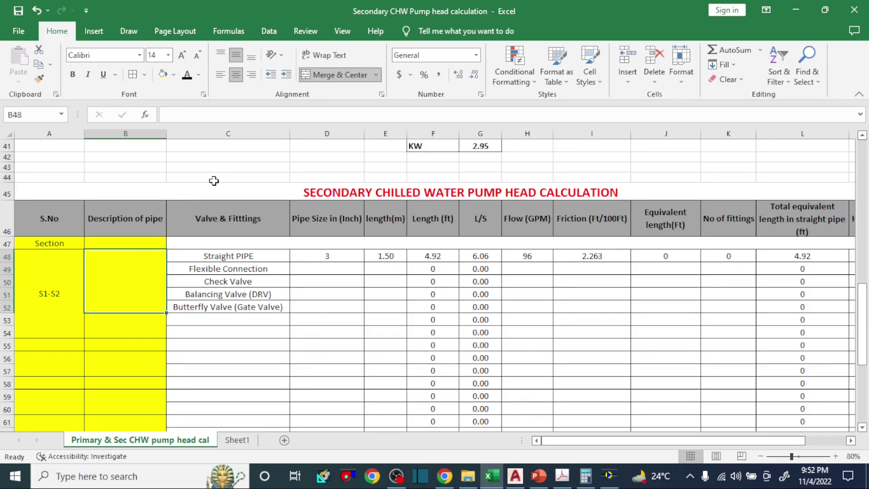
{"action": "type", "text": "Pump Discharge"}
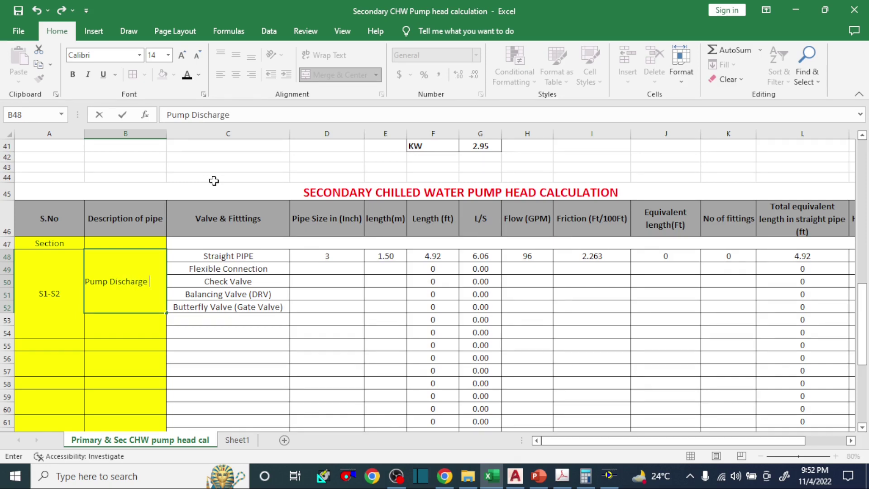
{"action": "type", "text": "Line"}
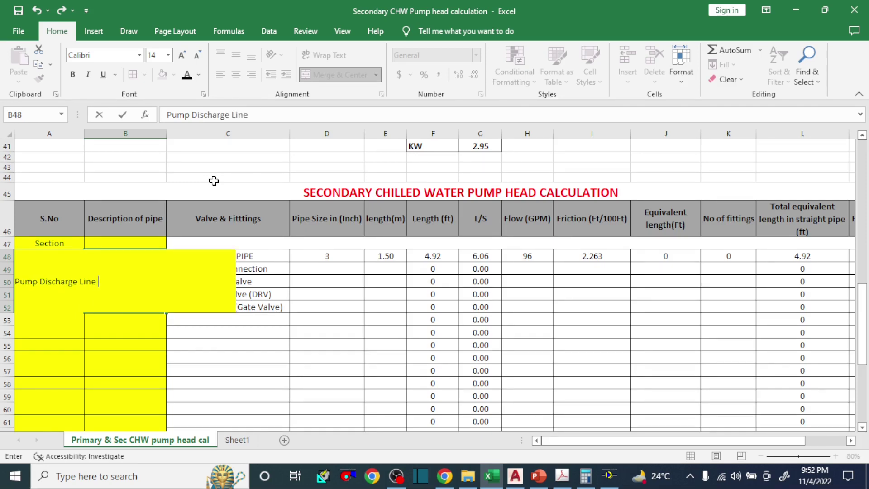
{"action": "left_click", "coordinate": [297, 324]}
{"action": "left_click", "coordinate": [145, 280]}
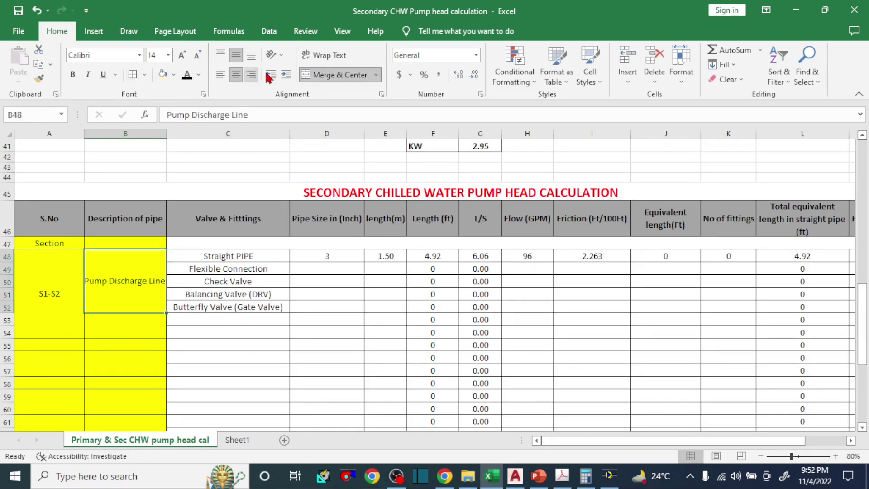
{"action": "left_click", "coordinate": [322, 55]}
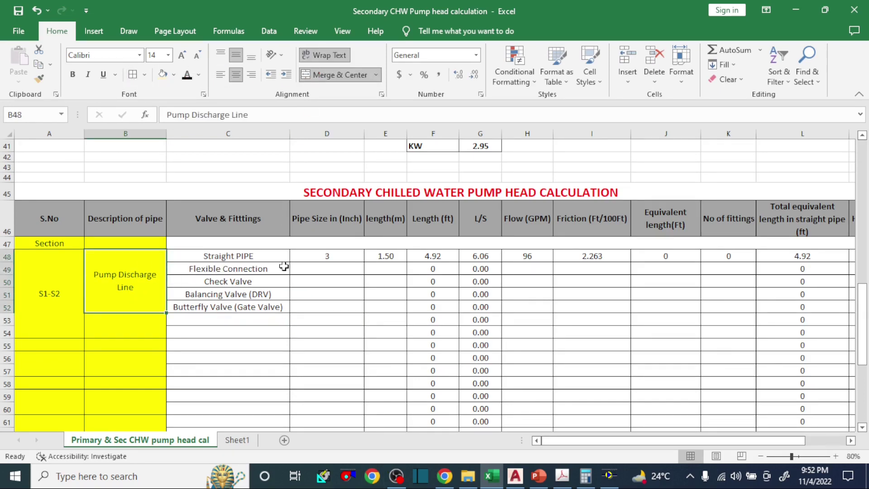
Compare the S1-S2 straight pipe's size and length in row 48 with the AutoCAD layout and the primary table
{"action": "left_click", "coordinate": [305, 256]}
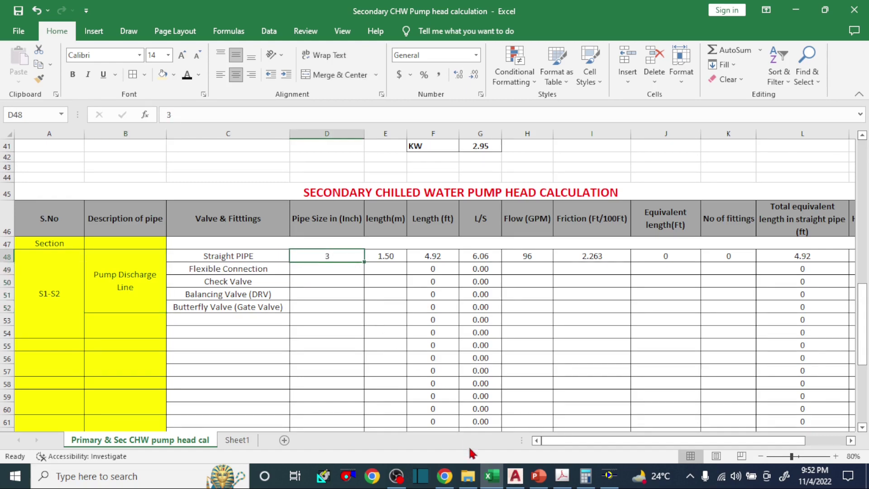
{"action": "left_click", "coordinate": [389, 256]}
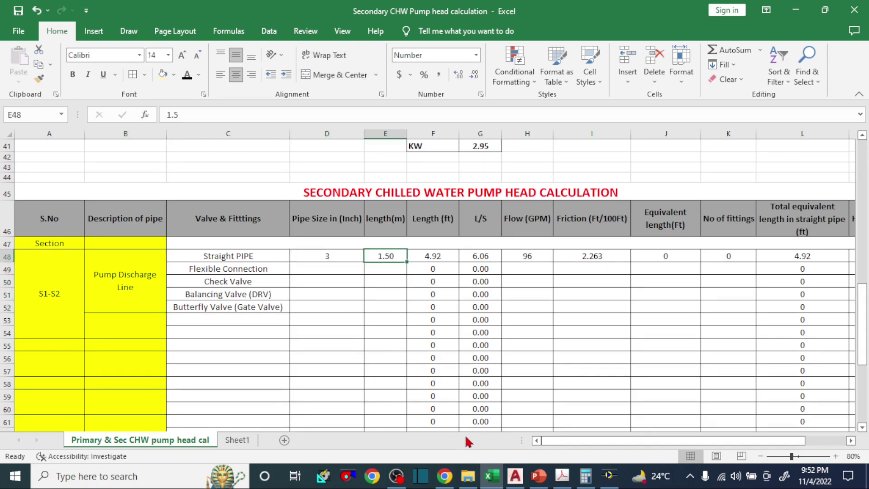
{"action": "left_click", "coordinate": [516, 476]}
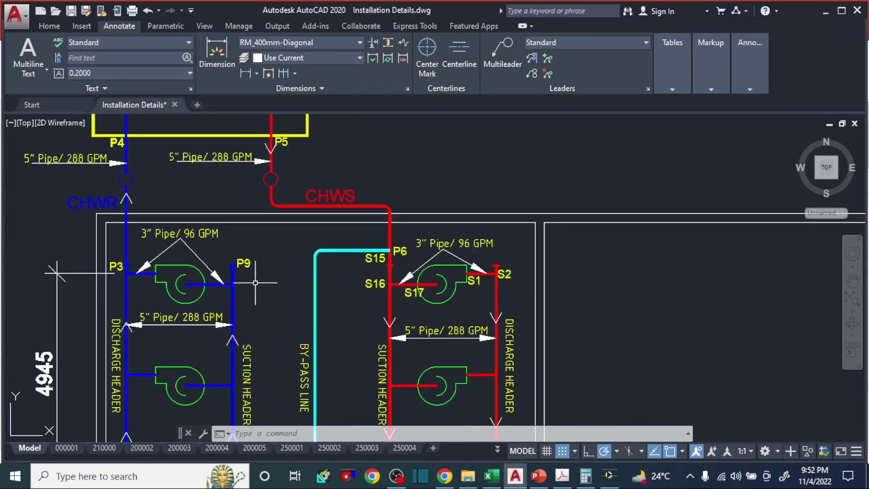
{"action": "left_click", "coordinate": [493, 476]}
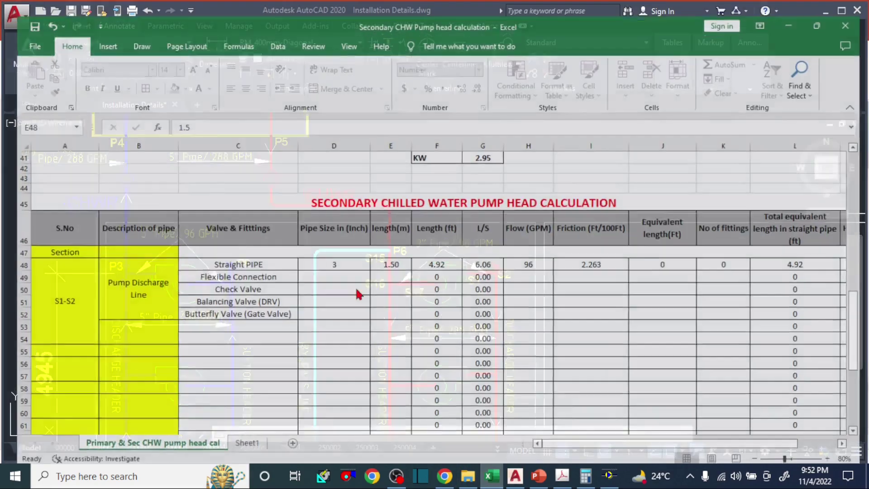
{"action": "scroll", "coordinate": [349, 294], "scroll_direction": "up", "scroll_amount": 12}
{"action": "scroll", "coordinate": [398, 225], "scroll_direction": "down", "scroll_amount": 12}
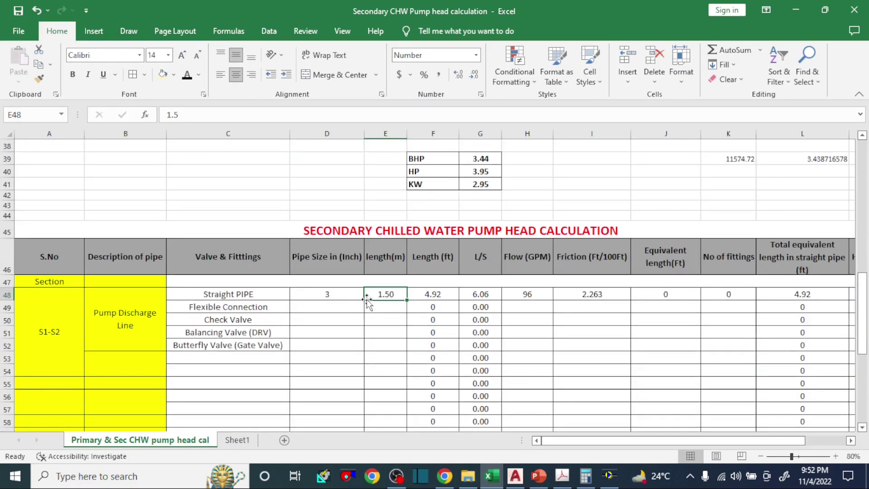
Review the S1-S2 straight pipe row from Length (ft) through Head Loss and the pump head and BHP results below the secondary table
{"action": "key", "text": "Right"}
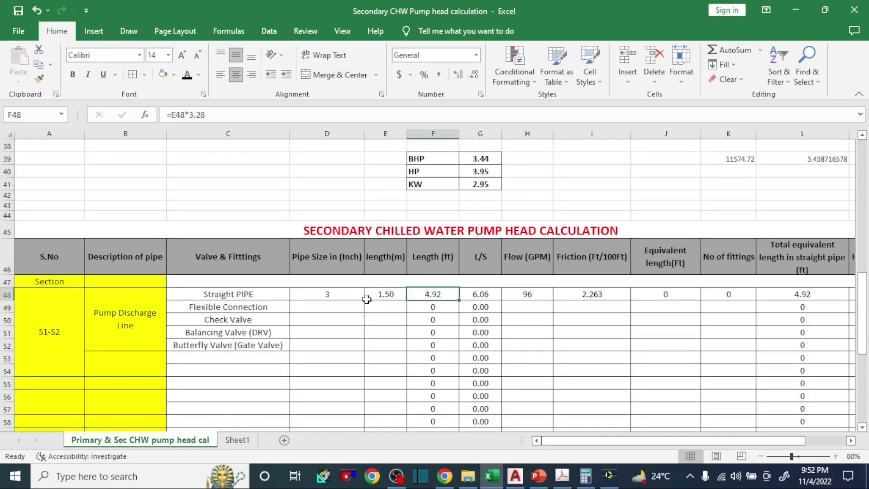
{"action": "key", "text": "Right"}
{"action": "key", "text": "Right"}
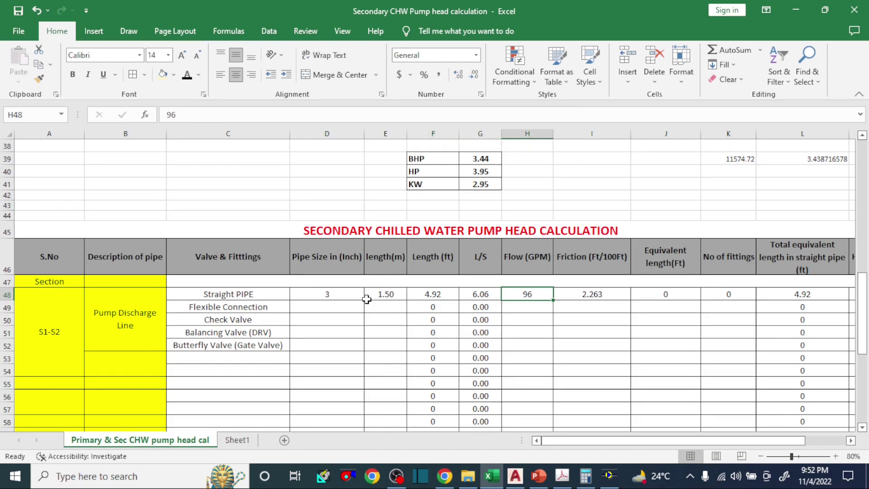
{"action": "key", "text": "Right"}
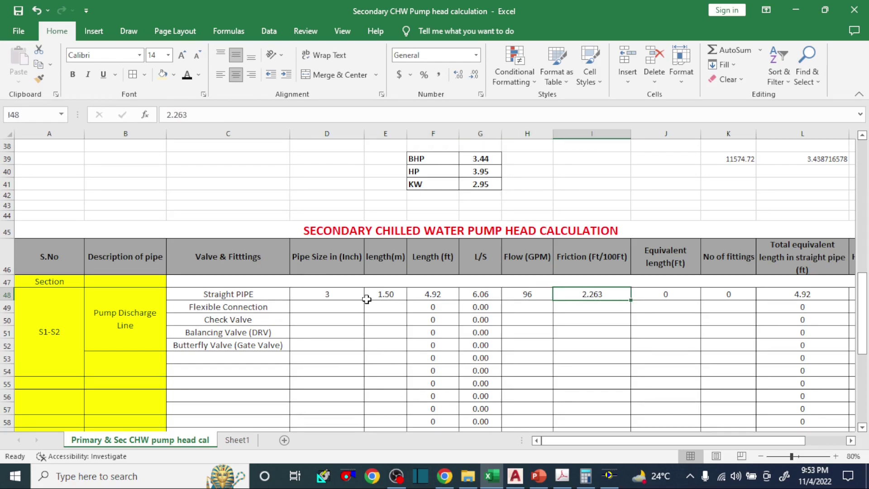
{"action": "key", "text": "Right"}
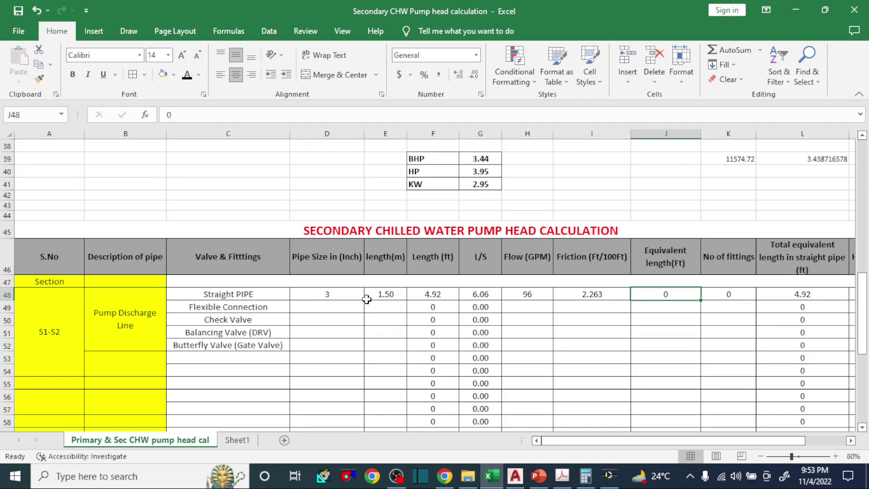
{"action": "key", "text": "Right"}
{"action": "key", "text": "Right"}
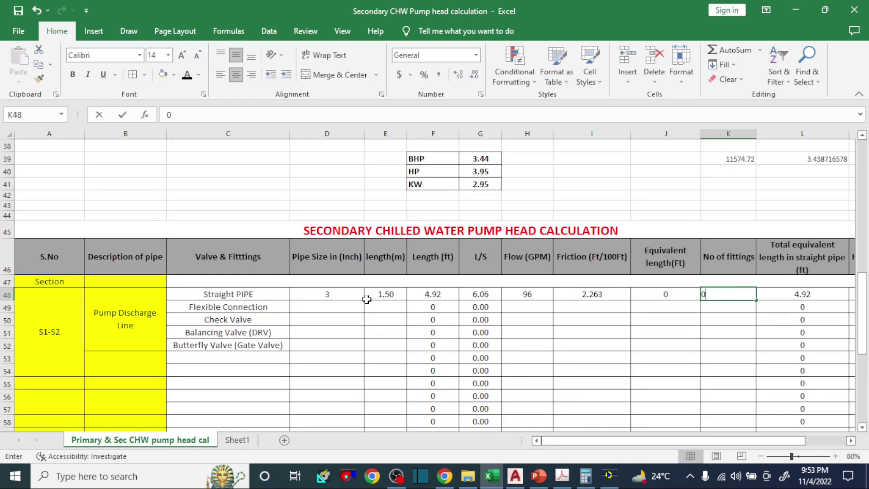
{"action": "key", "text": "Right"}
{"action": "key", "text": "Right"}
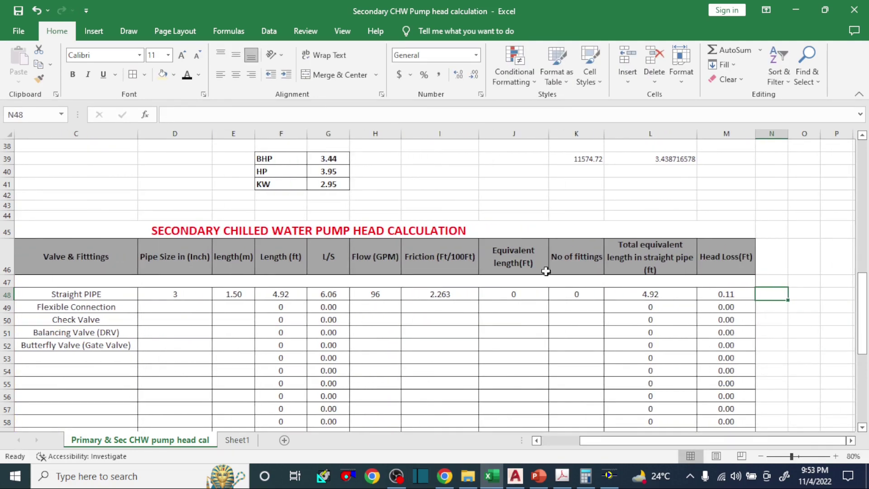
{"action": "scroll", "coordinate": [546, 270], "scroll_direction": "down", "scroll_amount": 5}
{"action": "scroll", "coordinate": [544, 307], "scroll_direction": "down", "scroll_amount": 4}
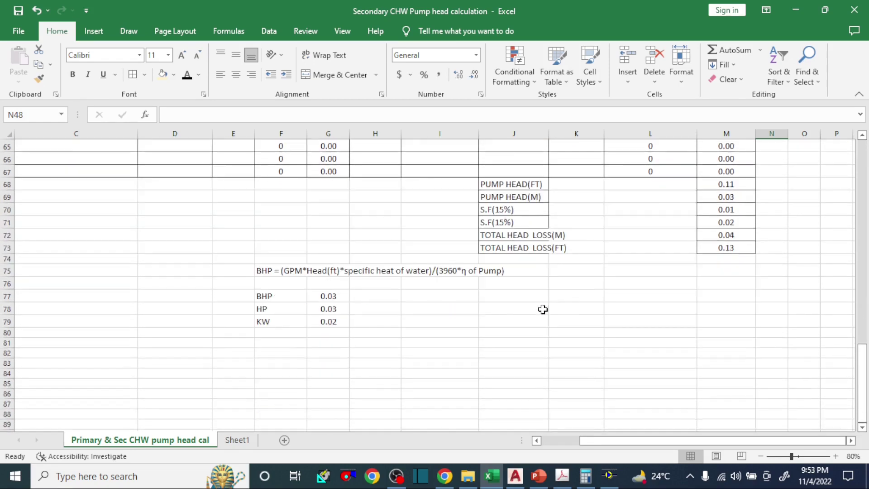
{"action": "scroll", "coordinate": [546, 322], "scroll_direction": "up", "scroll_amount": 10}
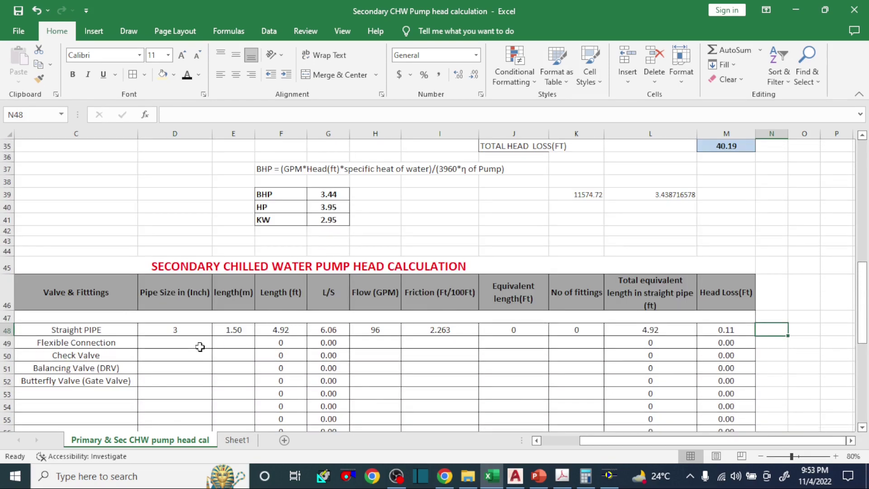
Fill the 3-inch pipe size from D48 into D49:D52 for the four S1-S2 valves and fittings
{"action": "left_click", "coordinate": [199, 345]}
{"action": "type", "text": "3"}
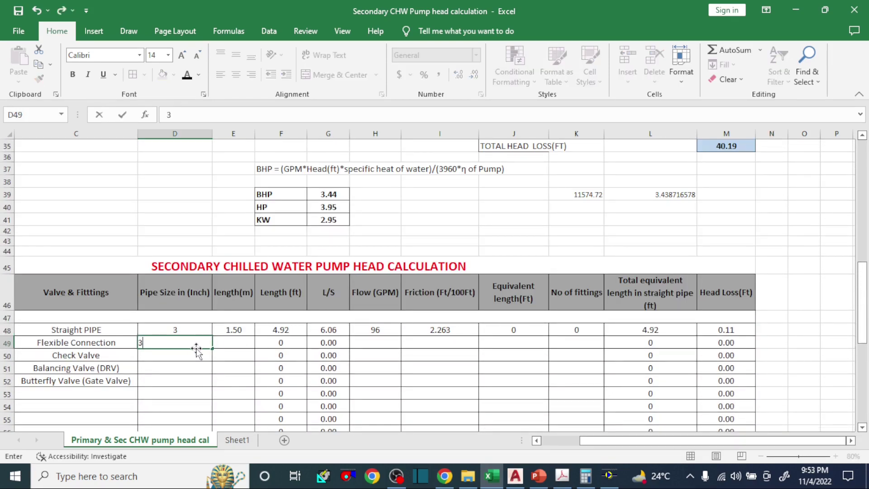
{"action": "left_click", "coordinate": [199, 380]}
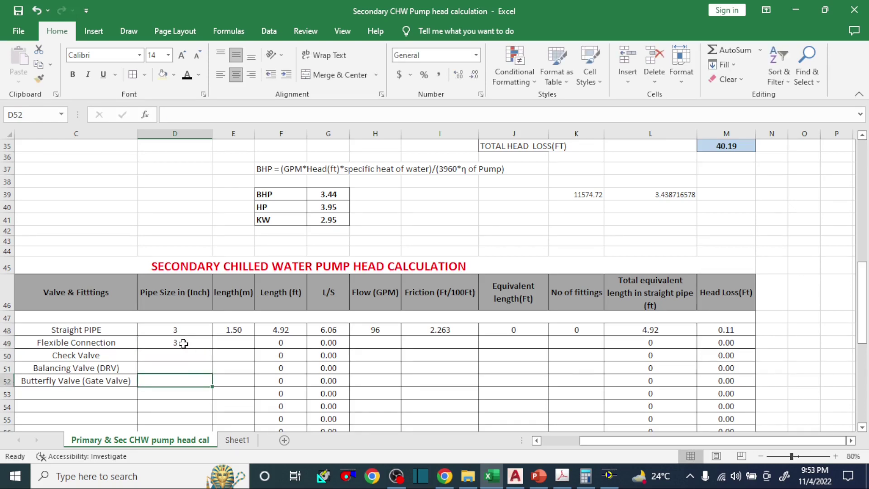
{"action": "left_click", "coordinate": [184, 331]}
{"action": "key", "text": "ctrl+c"}
{"action": "left_click_drag", "start_coordinate": [181, 341], "coordinate": [190, 379]}
{"action": "key", "text": "ctrl+v"}
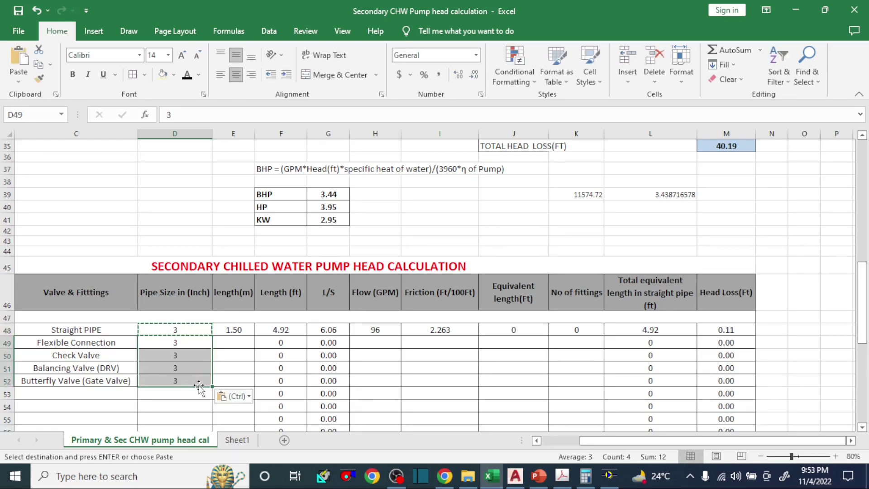
Copy the Flow (GPM) and Friction values from H48:I48 into rows 49 to 52
{"action": "left_click", "coordinate": [420, 335]}
{"action": "left_click_drag", "start_coordinate": [420, 334], "coordinate": [377, 382]}
{"action": "key", "text": "ctrl+c"}
{"action": "left_click", "coordinate": [384, 343]}
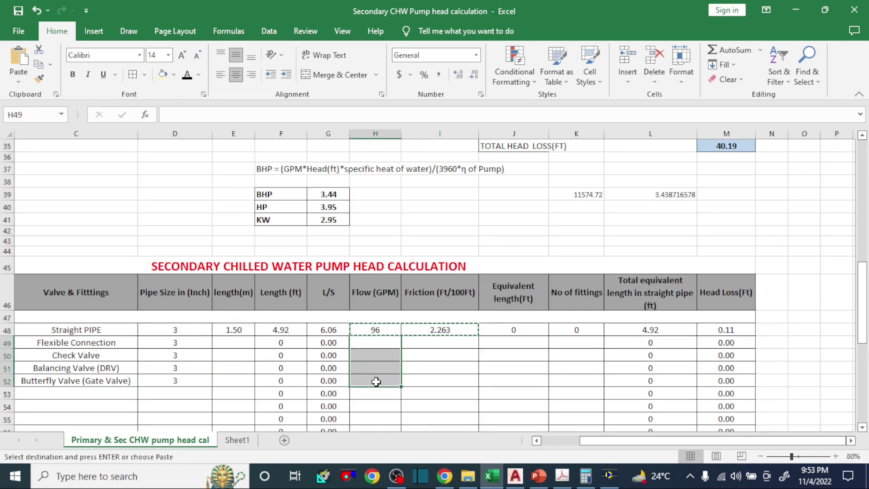
{"action": "key", "text": "ctrl+v"}
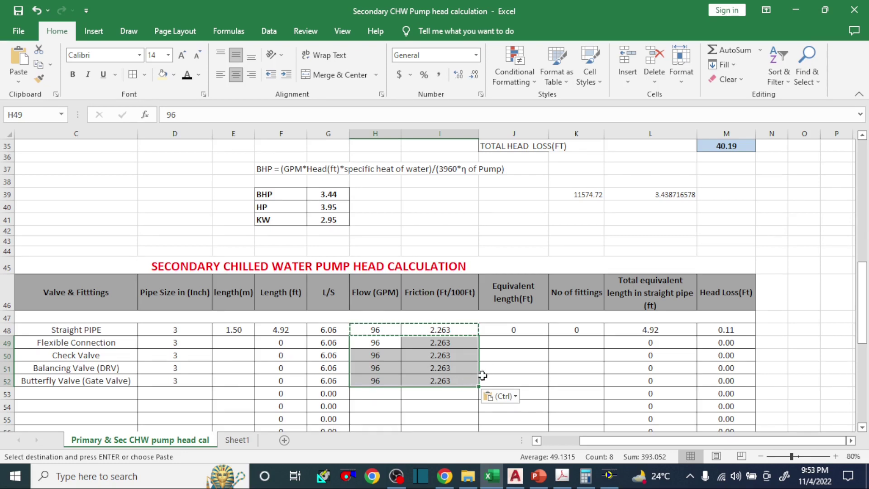
Enter a length of 0 m in E49:E52 for the flexible connection, check valve, balancing valve and butterfly valve
{"action": "left_click", "coordinate": [232, 342]}
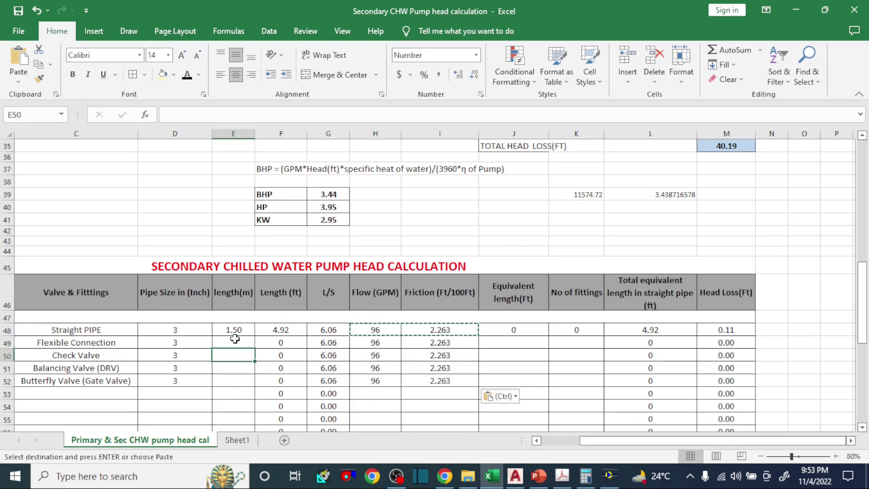
{"action": "type", "text": "0"}
{"action": "key", "text": "Return"}
{"action": "type", "text": "0"}
{"action": "key", "text": "Return"}
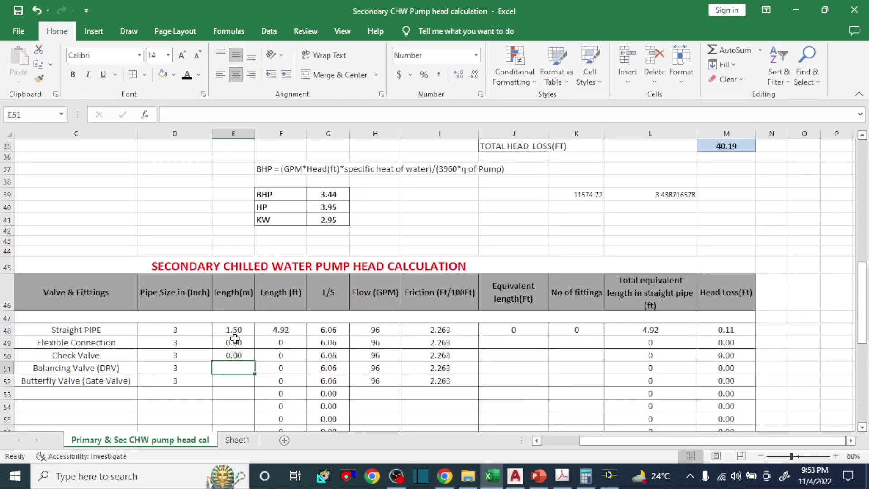
{"action": "type", "text": "0"}
{"action": "key", "text": "Return"}
{"action": "type", "text": "0"}
{"action": "key", "text": "Return"}
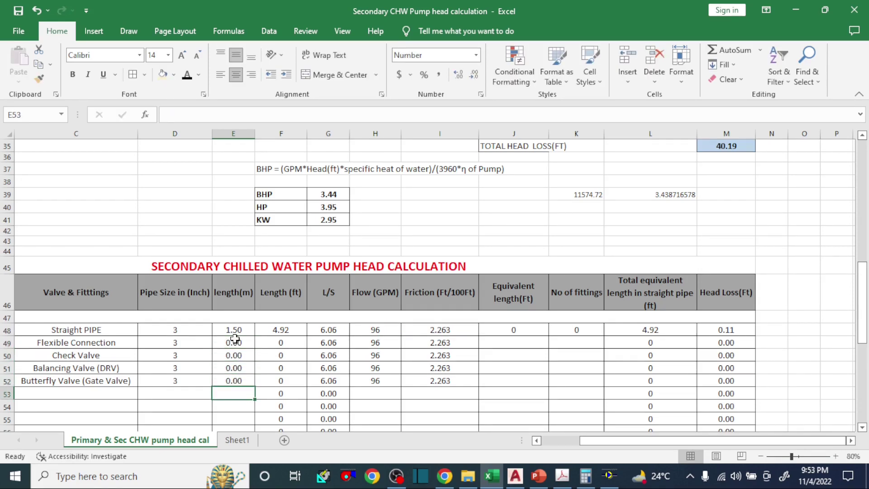
Enter an equivalent length of 21 ft and 1 fitting for the Flexible Connection in row 49
{"action": "key", "text": "Up"}
{"action": "key", "text": "Right"}
{"action": "key", "text": "Right"}
{"action": "key", "text": "Right"}
{"action": "key", "text": "Right"}
{"action": "key", "text": "Right"}
{"action": "key", "text": "Right"}
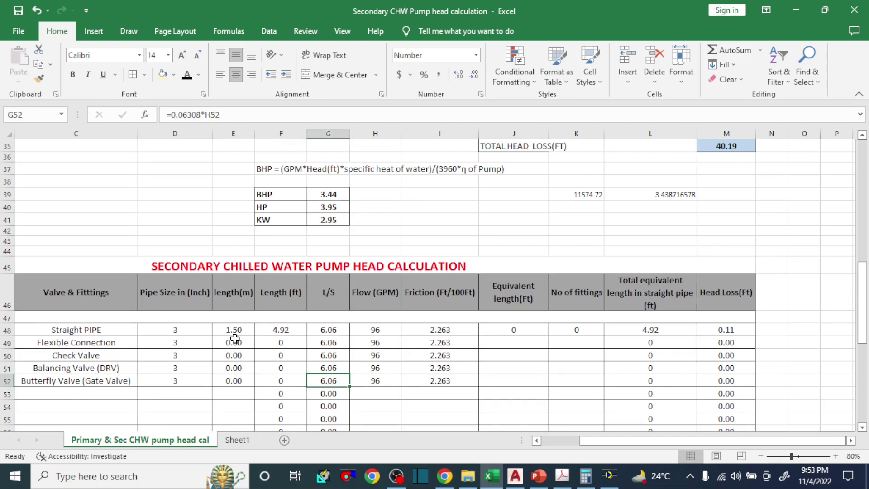
{"action": "key", "text": "Up"}
{"action": "key", "text": "Left"}
{"action": "key", "text": "Up"}
{"action": "key", "text": "Up"}
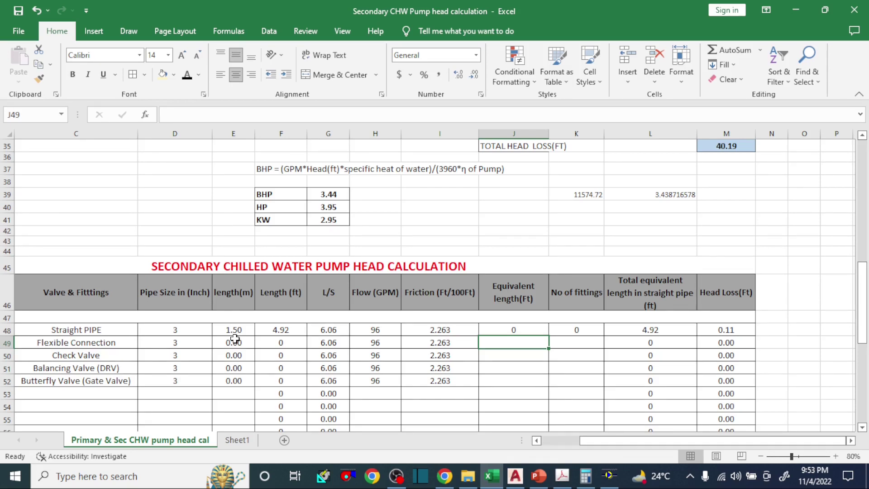
{"action": "type", "text": "21"}
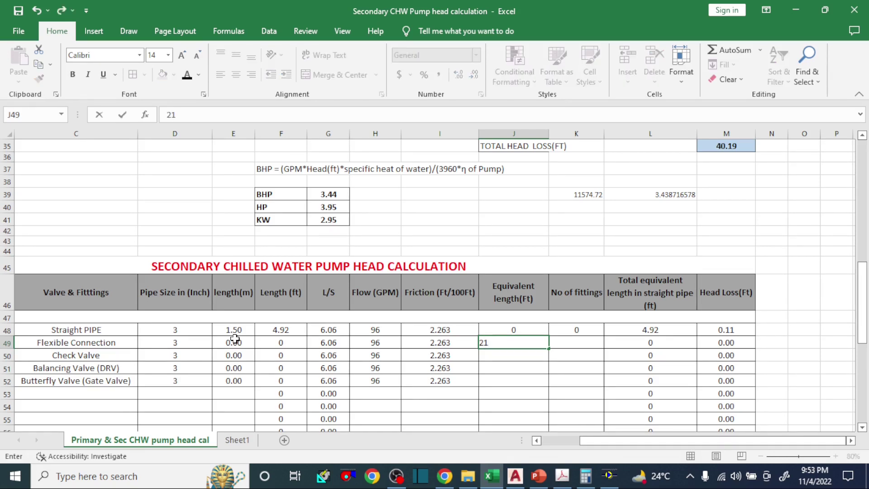
{"action": "key", "text": "Right"}
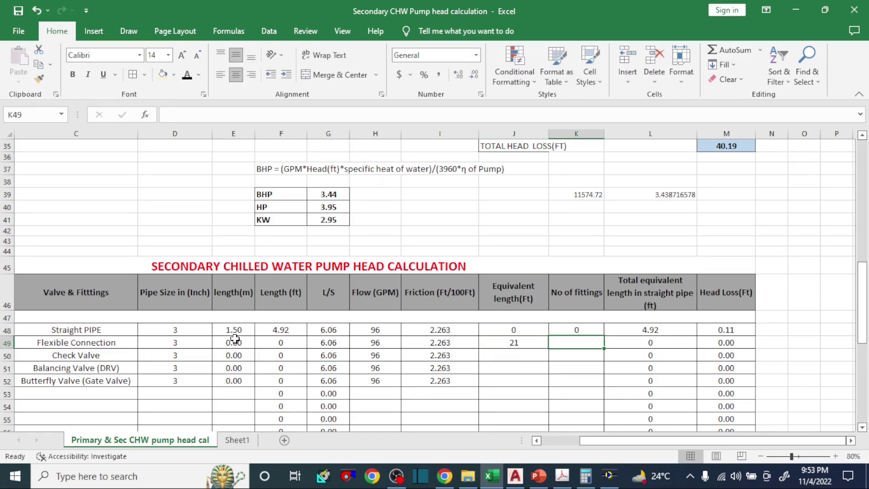
{"action": "type", "text": "1"}
{"action": "key", "text": "Return"}
{"action": "key", "text": "Left"}
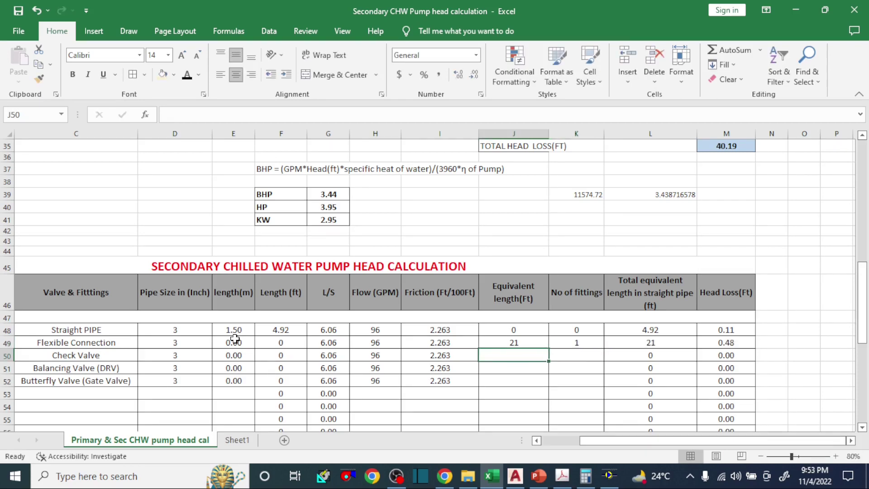
Look up the 3-inch swing check valve in the Acrobat PDF, then enter equivalent length 30 and 1 fitting for the Check Valve in Excel
{"action": "left_click", "coordinate": [124, 358]}
{"action": "left_click", "coordinate": [558, 470]}
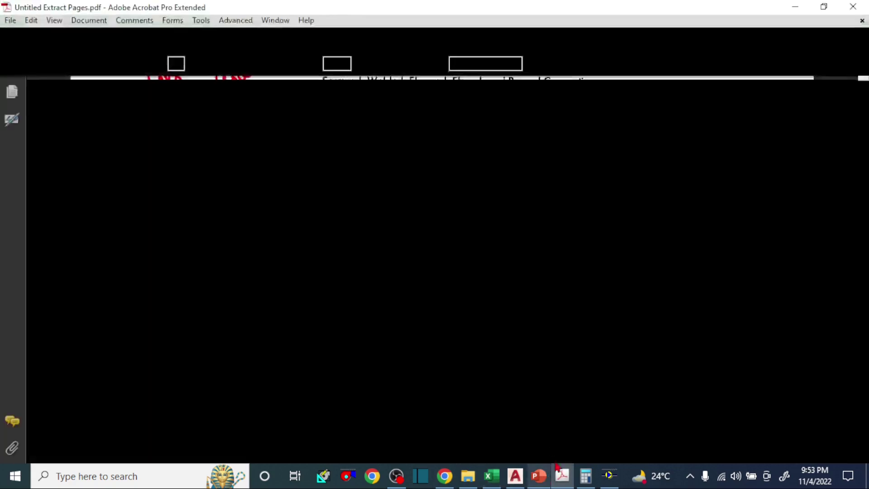
{"action": "scroll", "coordinate": [387, 279], "scroll_direction": "up", "scroll_amount": 10}
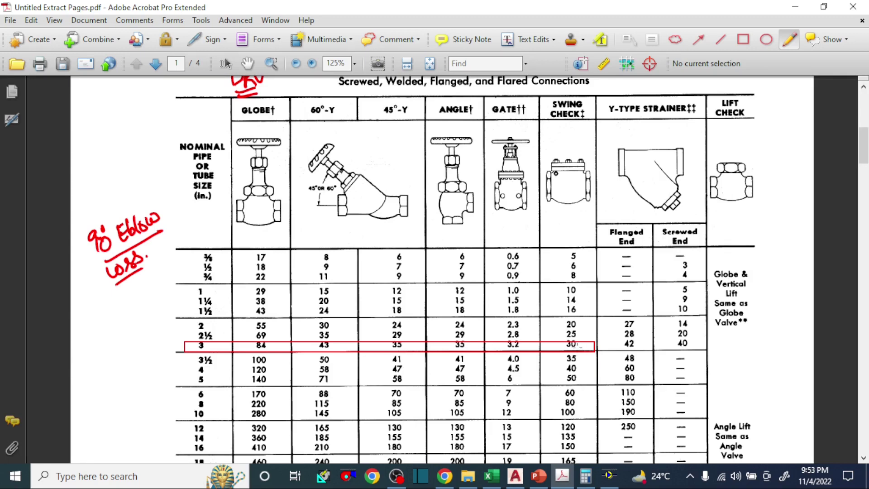
{"action": "left_click", "coordinate": [492, 476]}
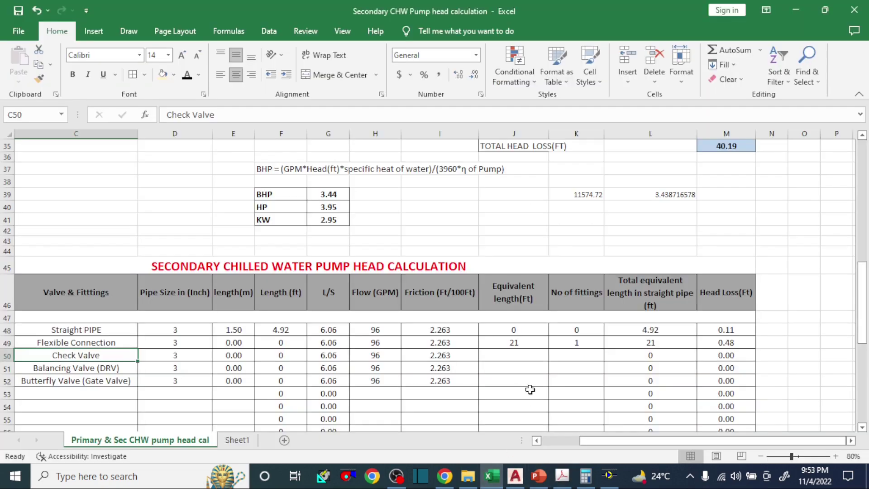
{"action": "left_click", "coordinate": [524, 352]}
{"action": "type", "text": "30"}
{"action": "key", "text": "Tab"}
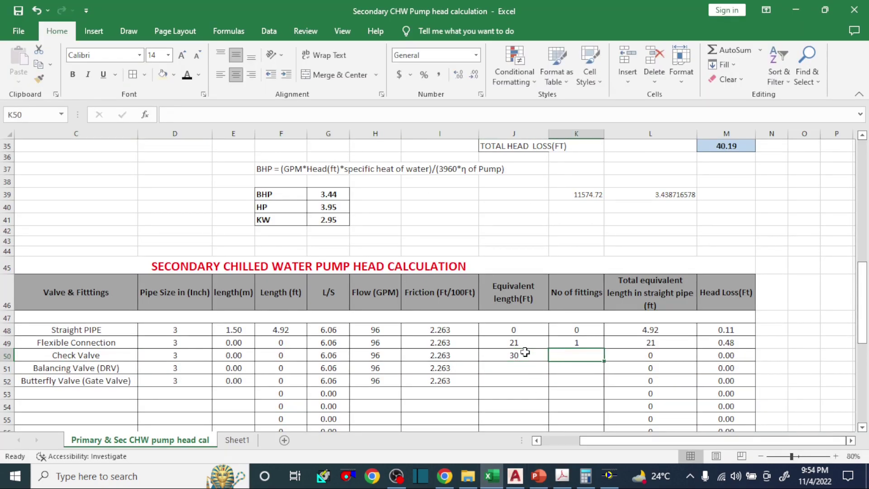
{"action": "type", "text": "1"}
{"action": "key", "text": "Tab"}
{"action": "key", "text": "Down"}
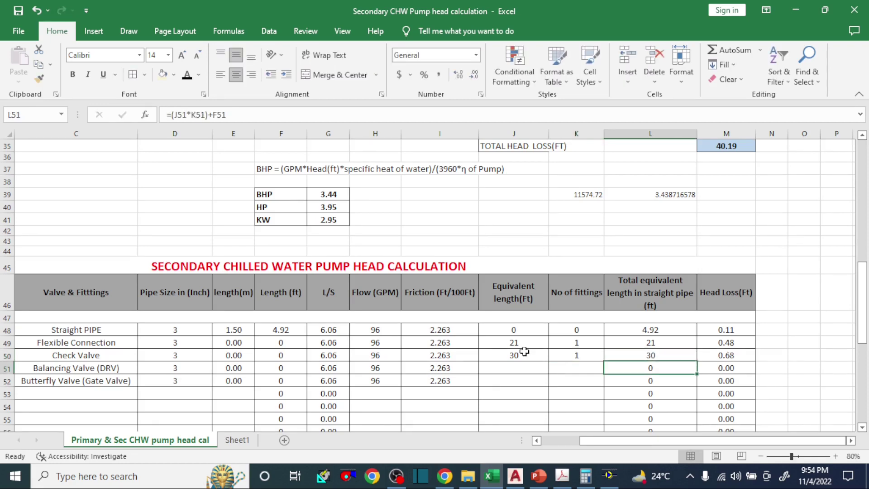
Look up the 3-inch globe valve in the Acrobat PDF and enter equivalent length 84 and 1 fitting for the Balancing Valve (DRV) in Excel
{"action": "key", "text": "Left"}
{"action": "key", "text": "Left"}
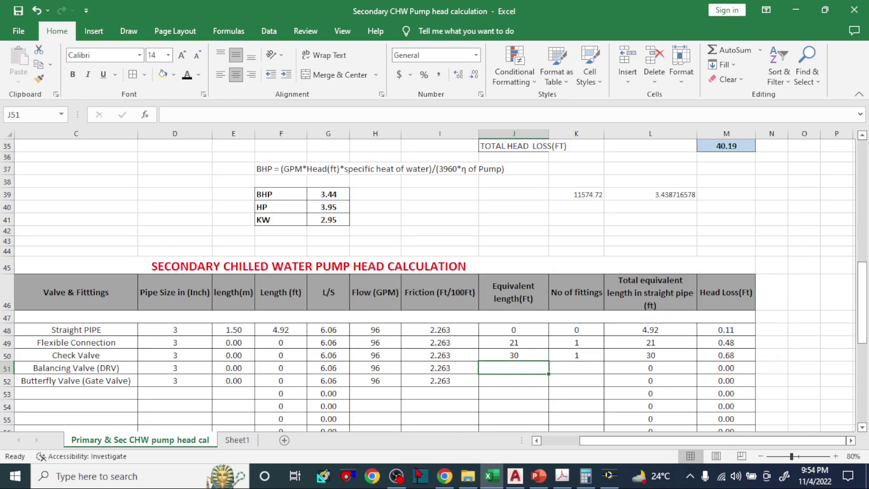
{"action": "left_click", "coordinate": [562, 477]}
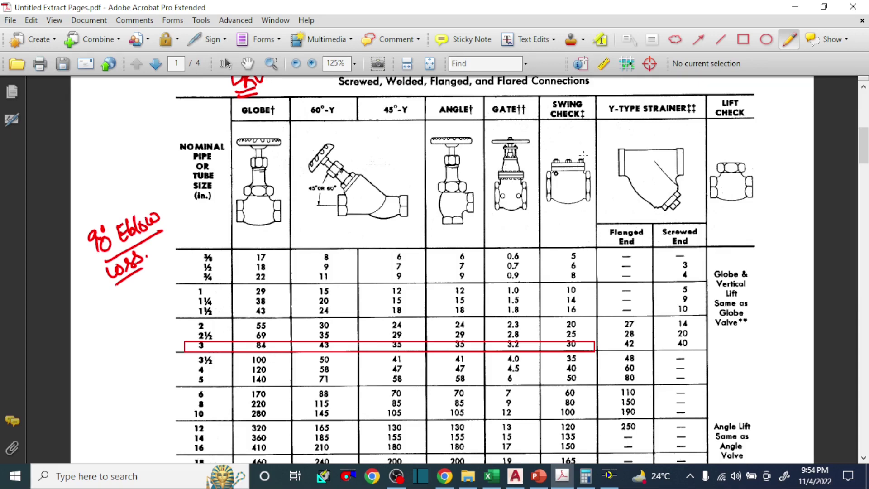
{"action": "left_click", "coordinate": [489, 476]}
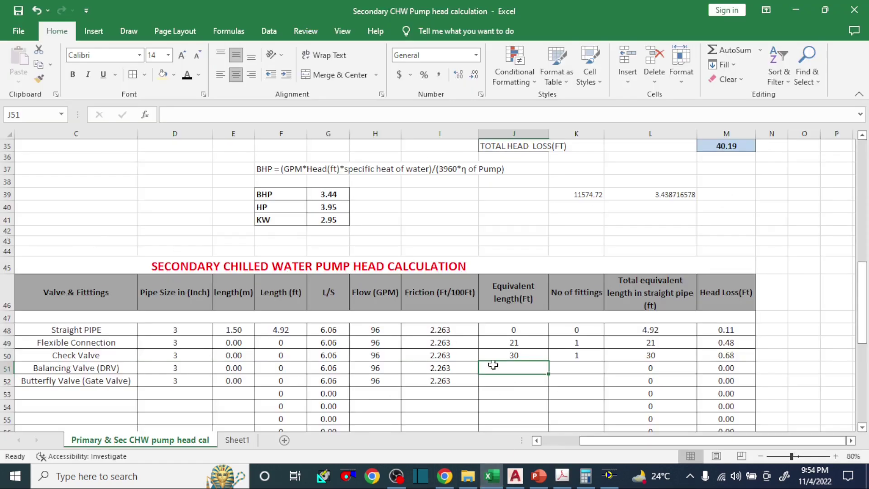
{"action": "type", "text": "84"}
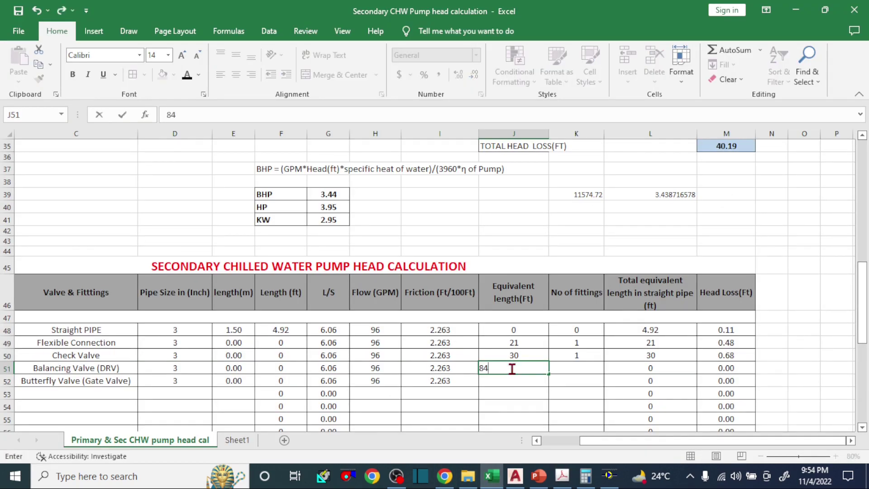
{"action": "key", "text": "Tab"}
{"action": "type", "text": "1"}
{"action": "key", "text": "Return"}
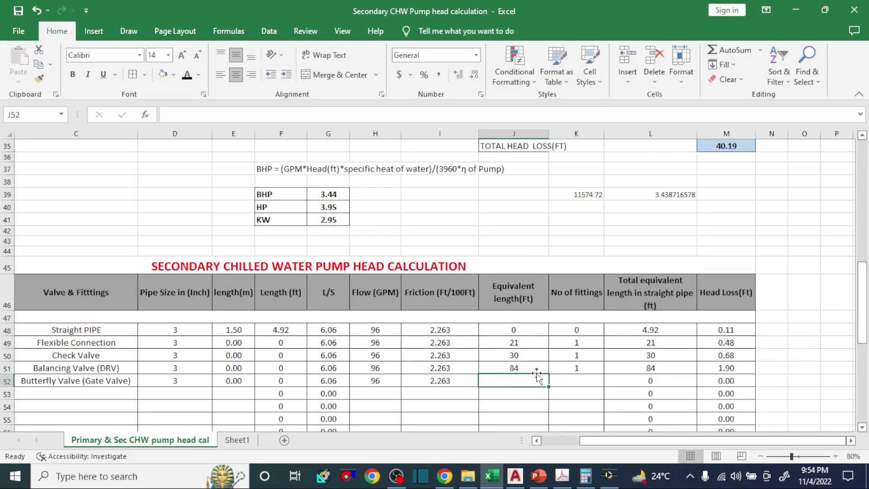
Look up the 3-inch gate valve in the Acrobat PDF and enter equivalent length 3.2 and 1 fitting for the Butterfly Valve in Excel
{"action": "left_click", "coordinate": [515, 475]}
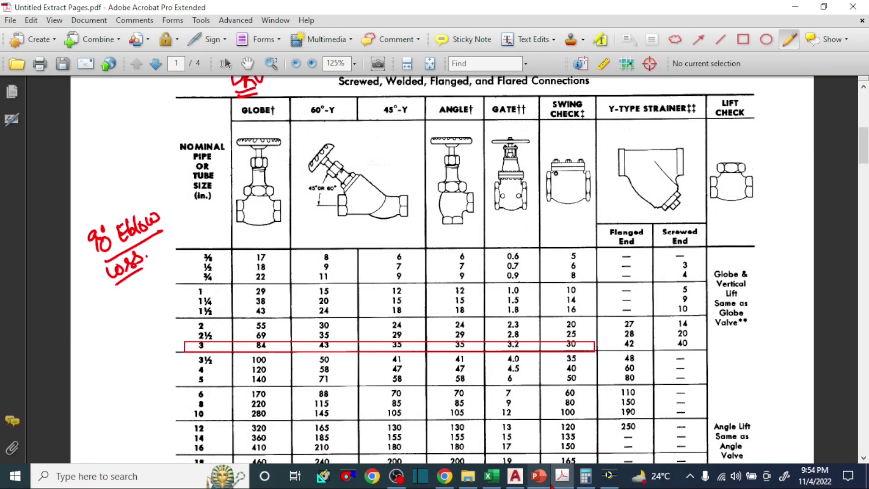
{"action": "left_click", "coordinate": [492, 475]}
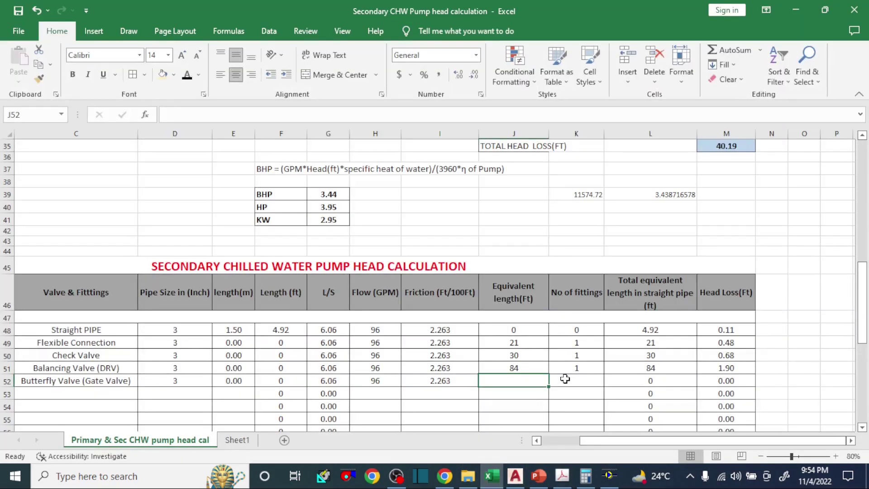
{"action": "type", "text": "3.2"}
{"action": "key", "text": "Tab"}
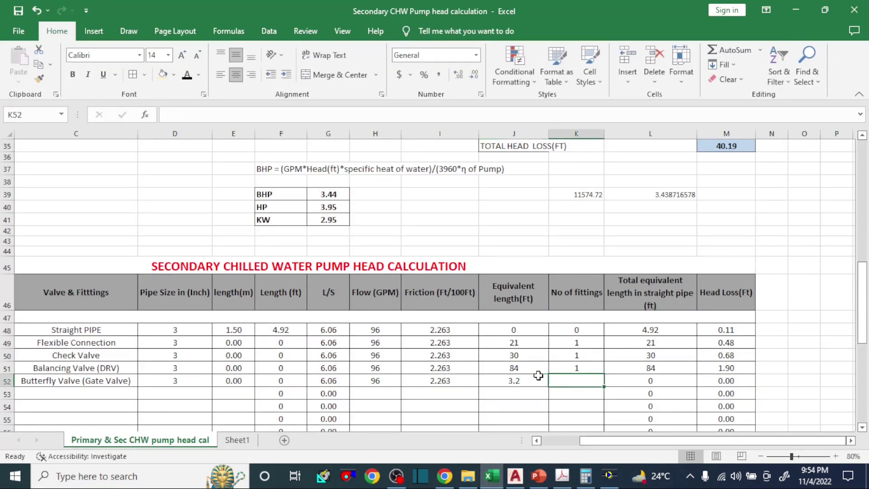
{"action": "type", "text": "1"}
{"action": "key", "text": "Tab"}
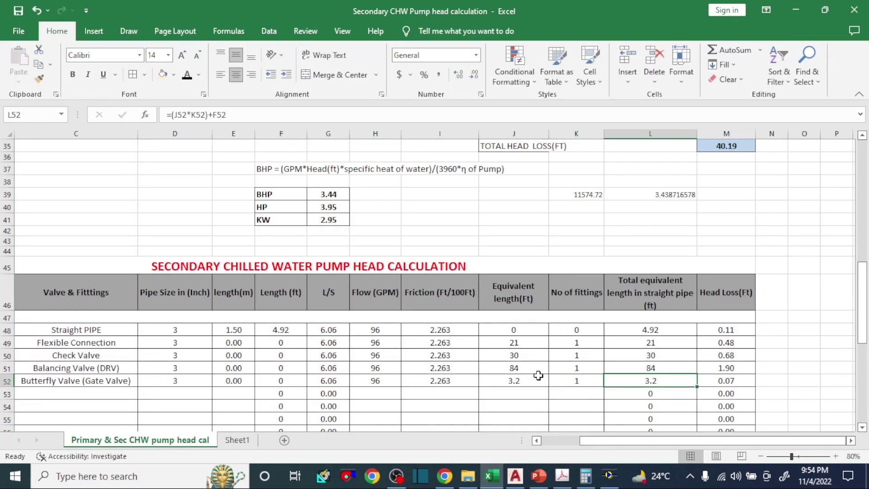
Unmerge the S1-S2 section cell in column A and merge and center it again over rows 48 to 52
{"action": "left_click_drag", "start_coordinate": [605, 440], "coordinate": [539, 442]}
{"action": "scroll", "coordinate": [273, 386], "scroll_direction": "down", "scroll_amount": 3}
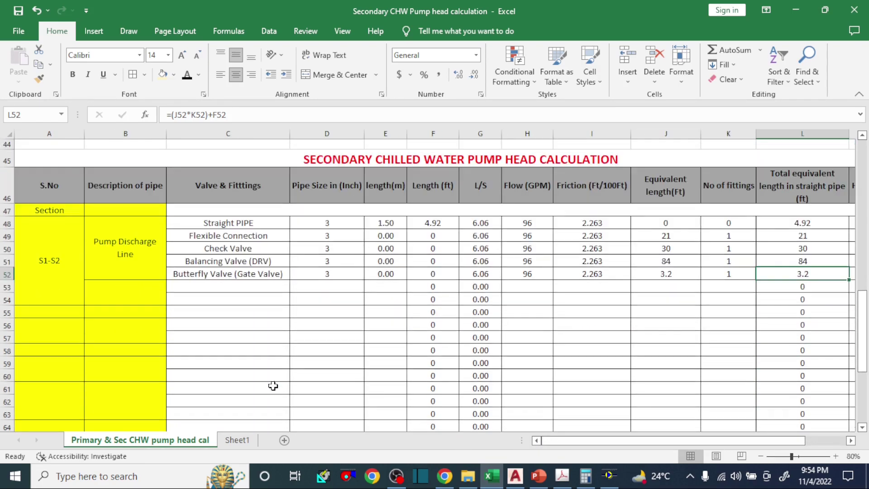
{"action": "left_click", "coordinate": [67, 309]}
{"action": "left_click", "coordinate": [68, 297]}
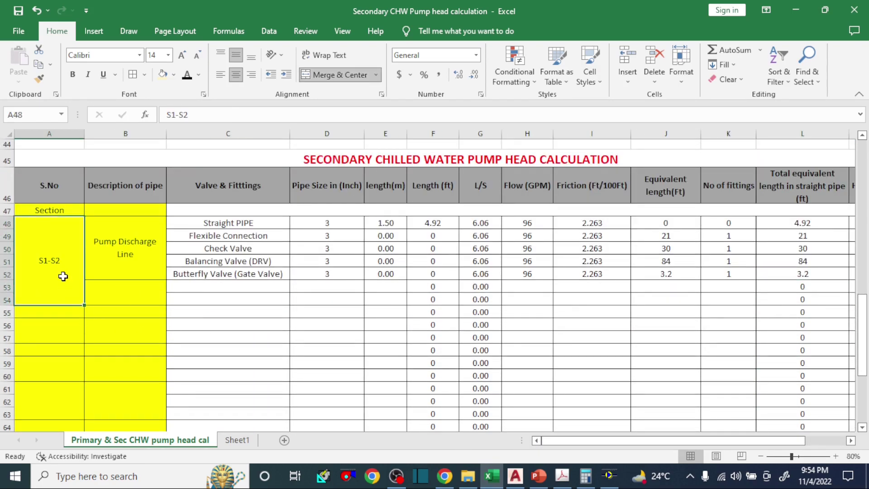
{"action": "left_click", "coordinate": [335, 74]}
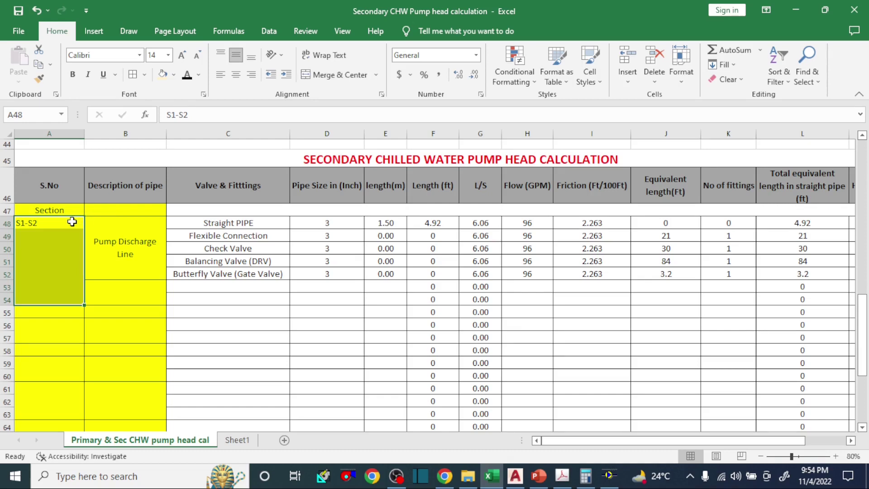
{"action": "left_click_drag", "start_coordinate": [72, 222], "coordinate": [73, 274]}
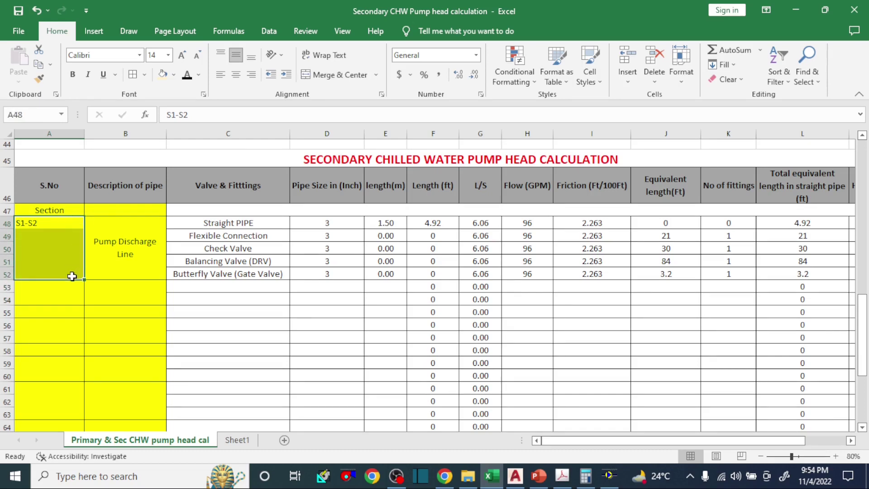
{"action": "left_click", "coordinate": [331, 75]}
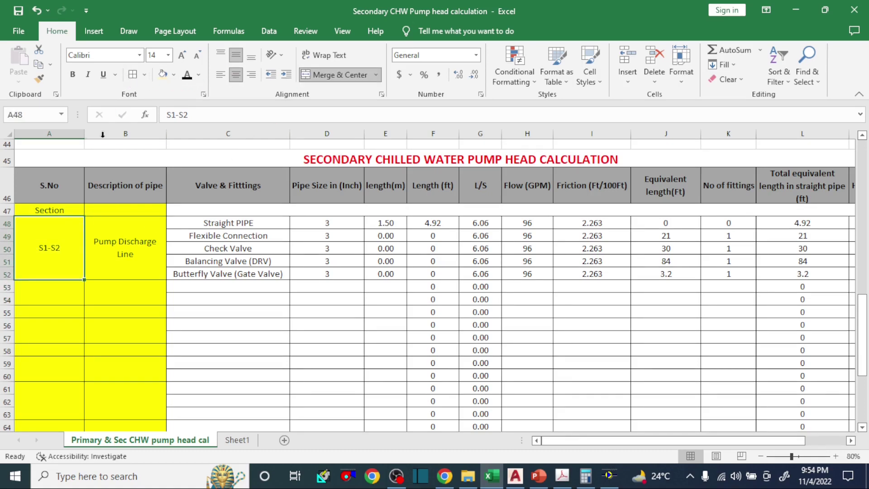
Switch to the AutoCAD layout and examine the secondary pump discharge piping from S1 and S2 down to S4
{"action": "left_click", "coordinate": [54, 287]}
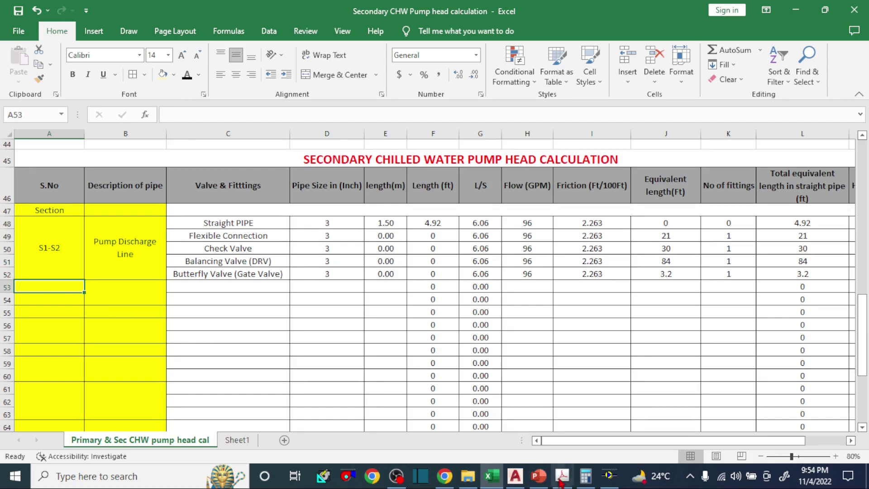
{"action": "left_click", "coordinate": [516, 475]}
{"action": "scroll", "coordinate": [486, 284], "scroll_direction": "down", "scroll_amount": 5}
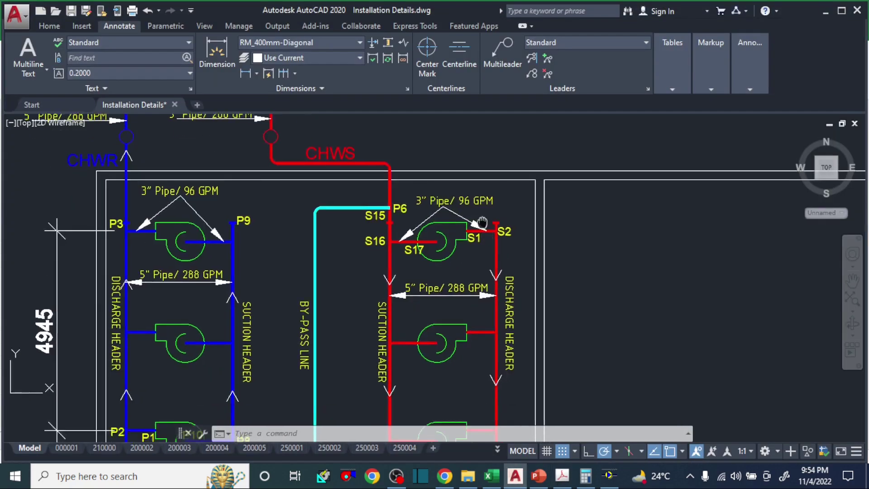
{"action": "left_click_drag", "start_coordinate": [470, 320], "coordinate": [464, 218]}
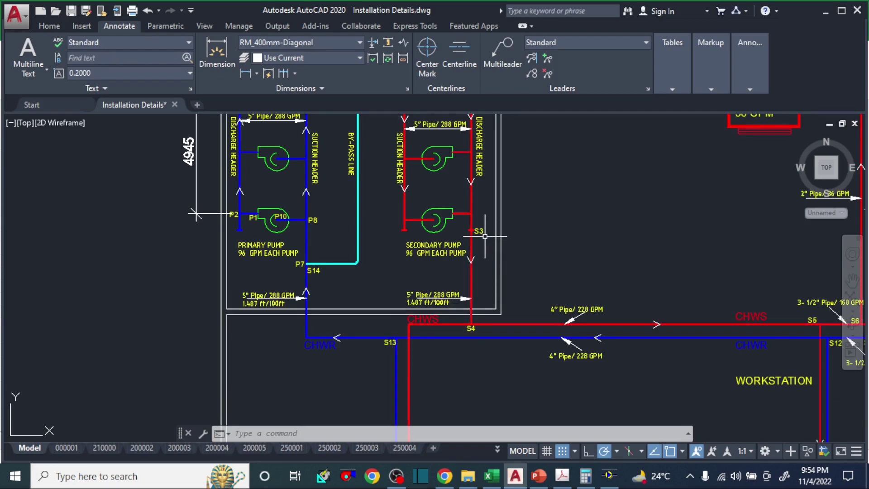
{"action": "scroll", "coordinate": [453, 217], "scroll_direction": "down", "scroll_amount": 3}
{"action": "scroll", "coordinate": [450, 217], "scroll_direction": "up", "scroll_amount": 8}
{"action": "mouse_move", "coordinate": [450, 217]}
{"action": "left_mouse_down"}
{"action": "mouse_move", "coordinate": [442, 300]}
{"action": "mouse_move", "coordinate": [438, 278]}
{"action": "left_mouse_up"}
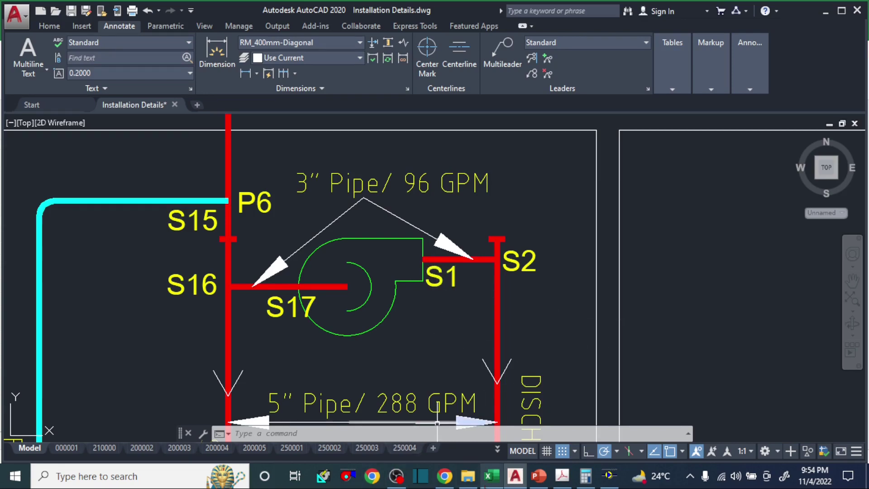
Check the pump connection detail on Sheet1 in Excel, and trace the discharge header from S2 to S4 in AutoCAD
{"action": "left_click", "coordinate": [490, 477]}
{"action": "left_click", "coordinate": [237, 440]}
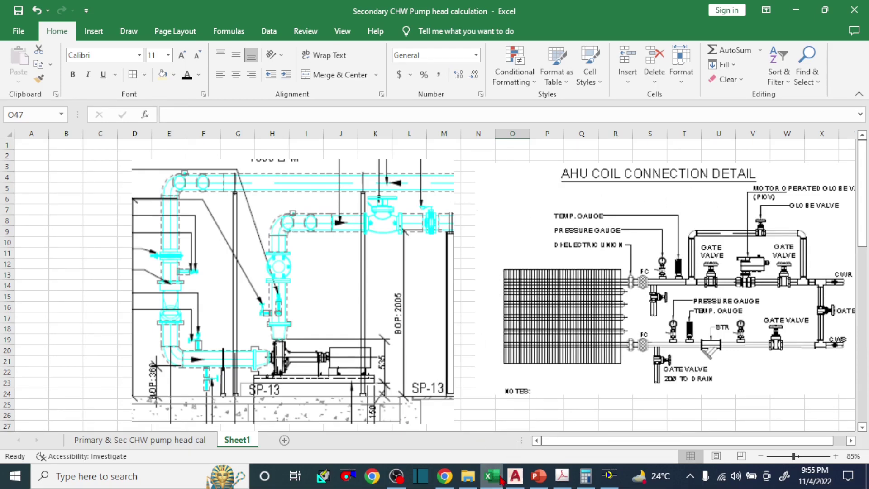
{"action": "left_click", "coordinate": [515, 475]}
{"action": "scroll", "coordinate": [442, 314], "scroll_direction": "down", "scroll_amount": 3}
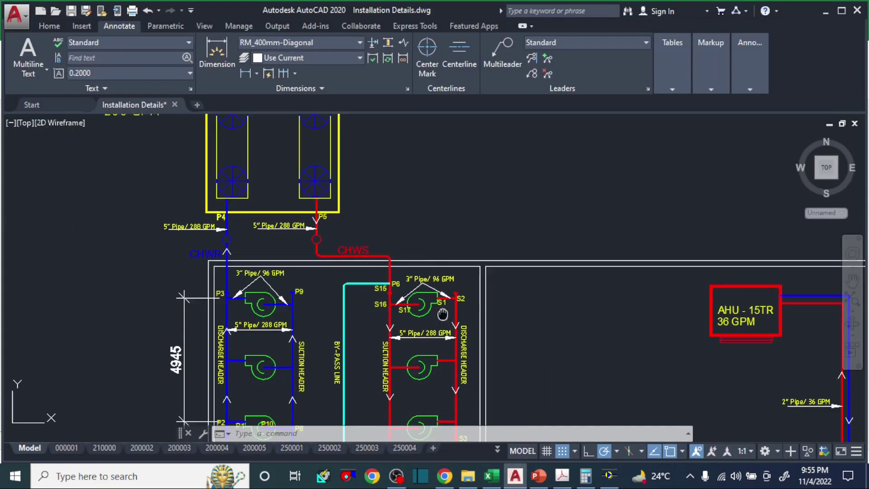
{"action": "left_click_drag", "start_coordinate": [442, 314], "coordinate": [440, 218]}
{"action": "left_click_drag", "start_coordinate": [428, 332], "coordinate": [437, 251]}
{"action": "scroll", "coordinate": [444, 362], "scroll_direction": "up", "scroll_amount": 4}
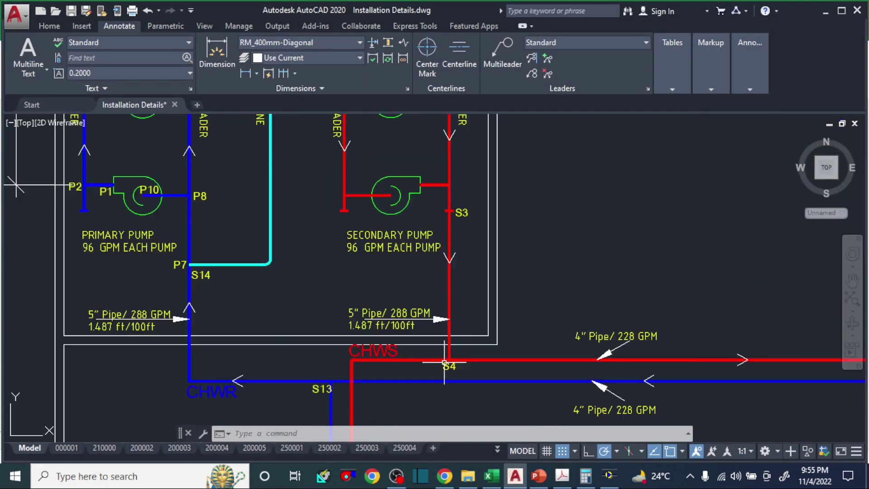
{"action": "scroll", "coordinate": [444, 362], "scroll_direction": "down", "scroll_amount": 5}
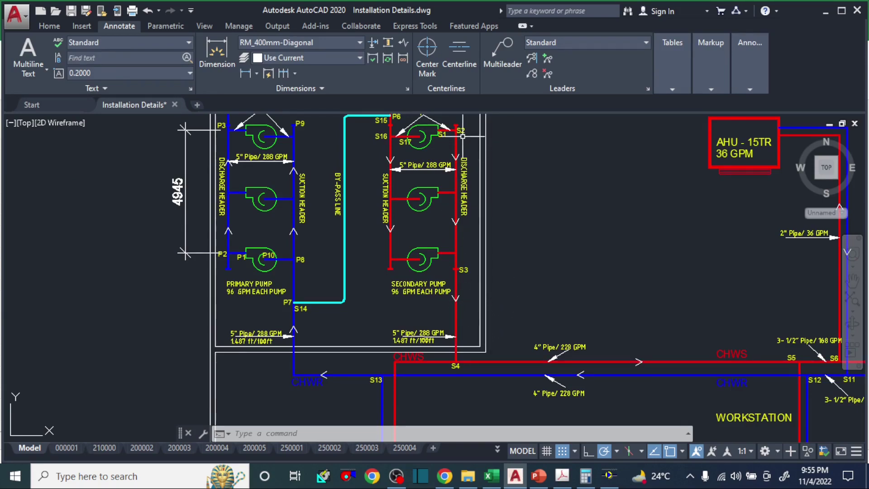
Return to the pump head calculation sheet in Excel and enter S2-S4 as the section in cell A53
{"action": "left_click", "coordinate": [496, 482]}
{"action": "left_click", "coordinate": [172, 440]}
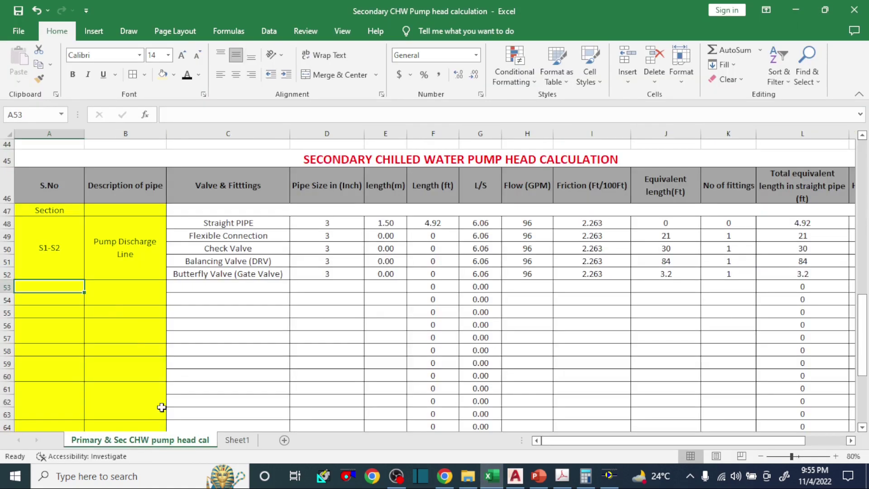
{"action": "type", "text": "S2-S4"}
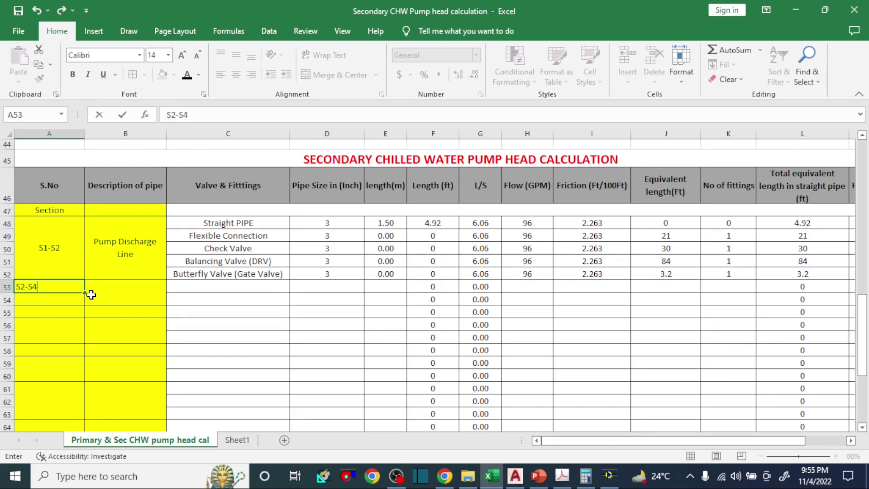
{"action": "key", "text": "Tab"}
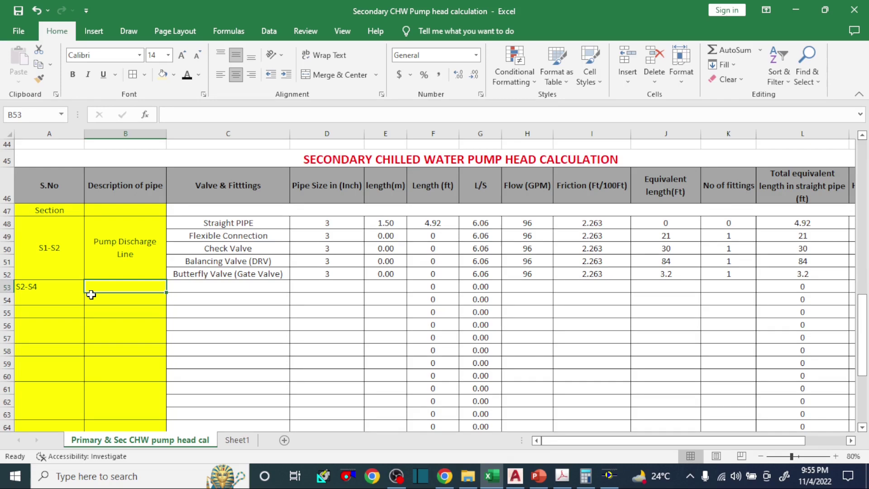
Check the header's label in the AutoCAD layout and enter Pump Discharge Header as the S2-S4 pipe description in Excel
{"action": "left_click", "coordinate": [516, 475]}
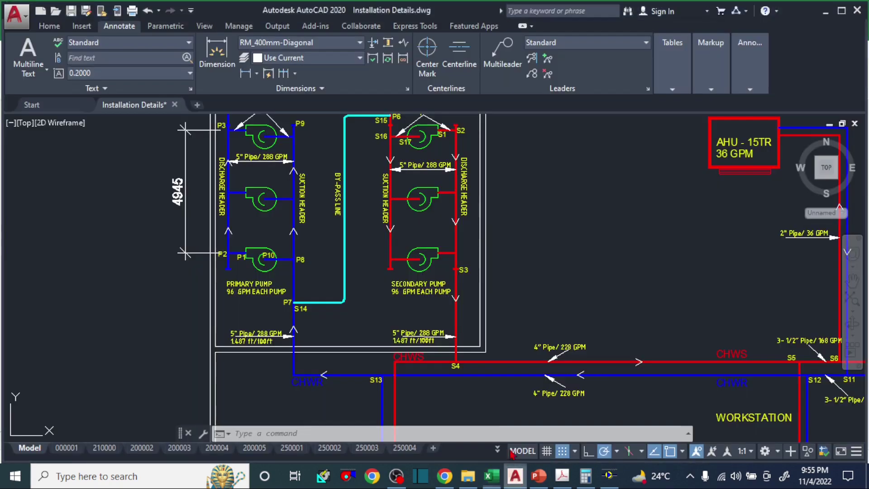
{"action": "scroll", "coordinate": [469, 176], "scroll_direction": "up", "scroll_amount": 4}
{"action": "scroll", "coordinate": [461, 213], "scroll_direction": "down", "scroll_amount": 2}
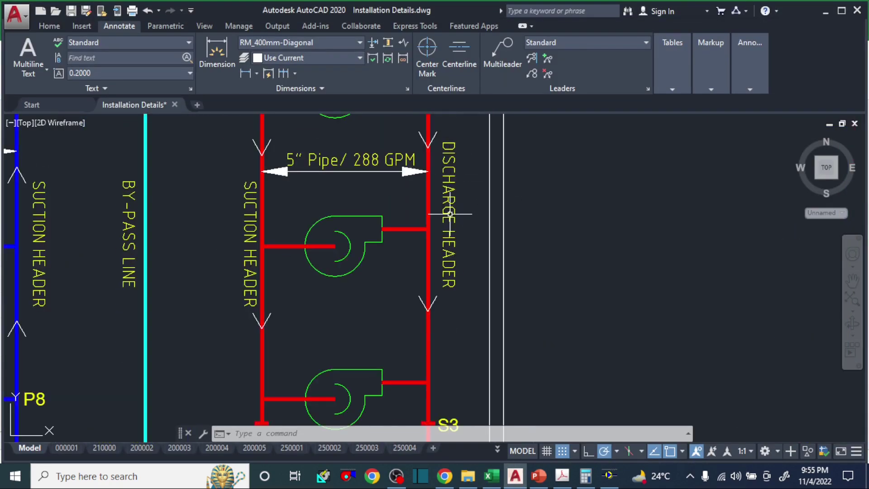
{"action": "left_click", "coordinate": [492, 475]}
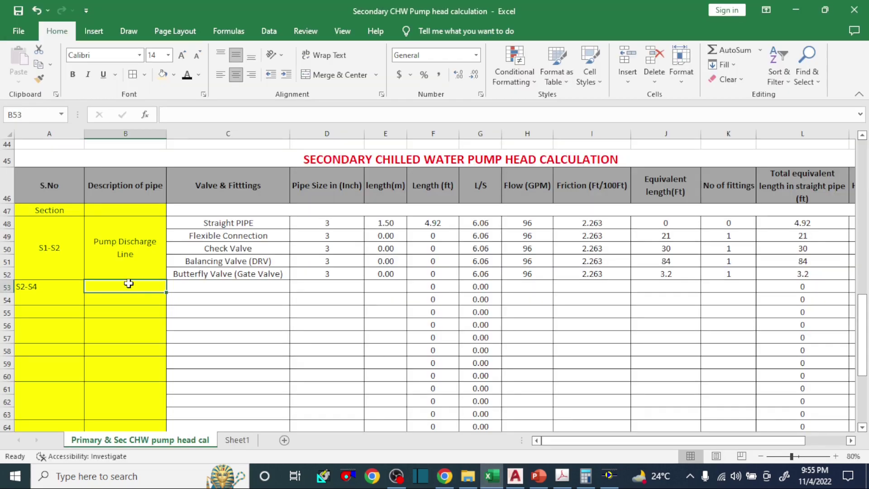
{"action": "type", "text": "P"}
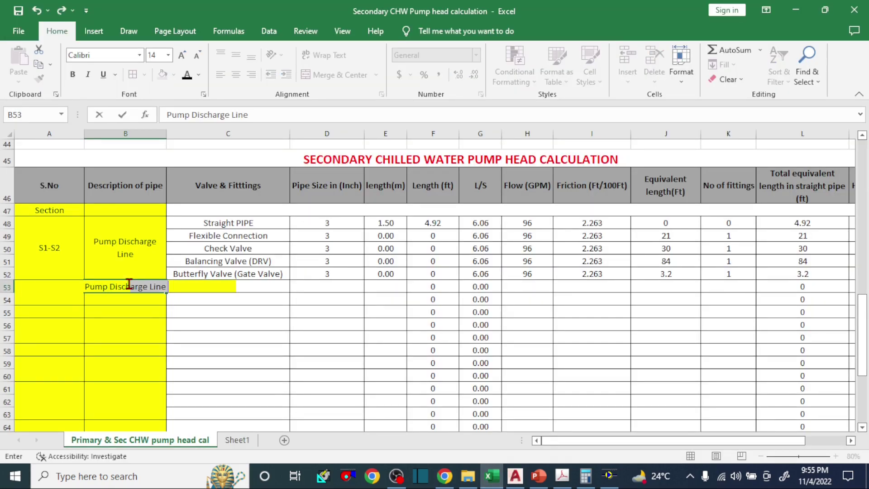
{"action": "type", "text": "ump Discharge Header"}
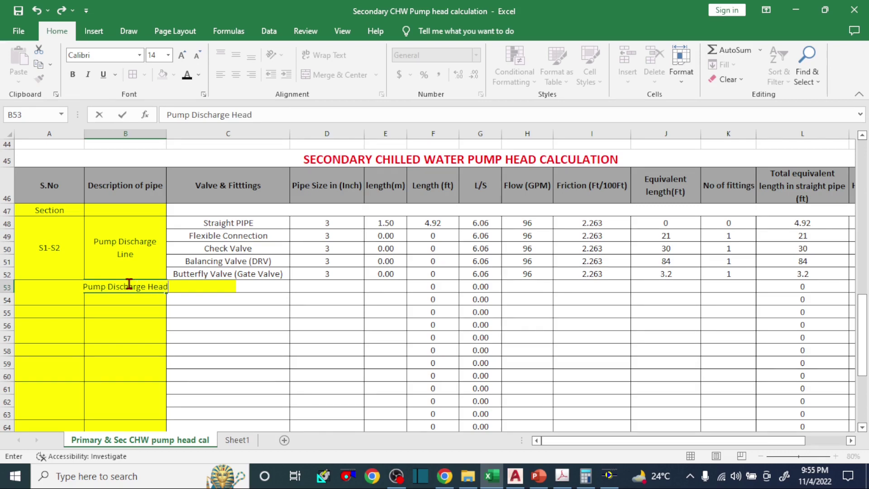
{"action": "left_click", "coordinate": [207, 327]}
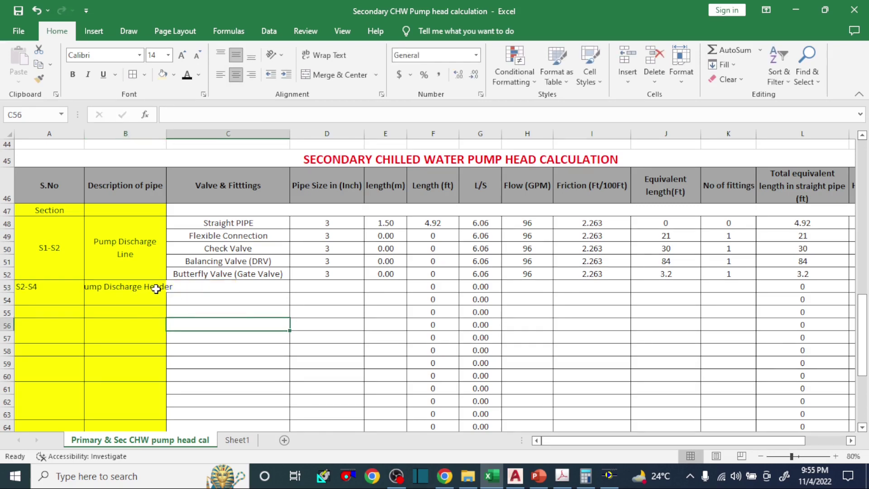
Wrap the text of the Pump Discharge Header description in cell B53
{"action": "key", "text": "Up"}
{"action": "key", "text": "Up"}
{"action": "key", "text": "Up"}
{"action": "key", "text": "Left"}
{"action": "left_click", "coordinate": [323, 55]}
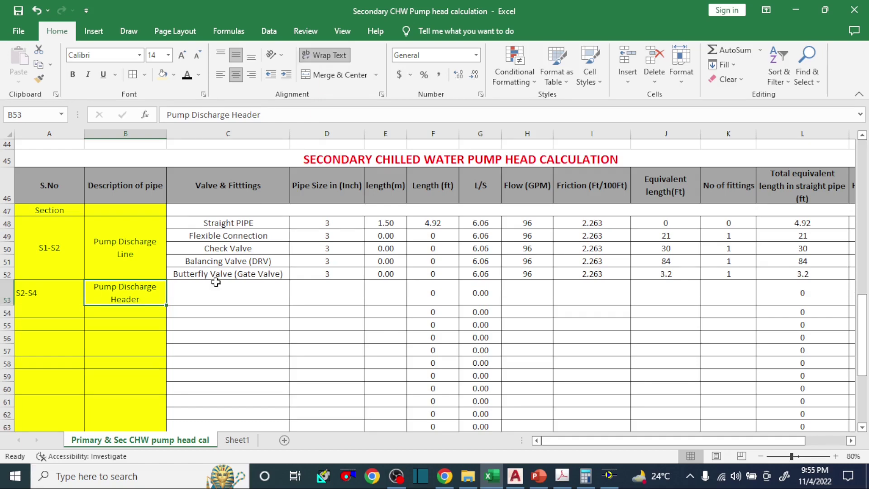
{"action": "left_click", "coordinate": [213, 300]}
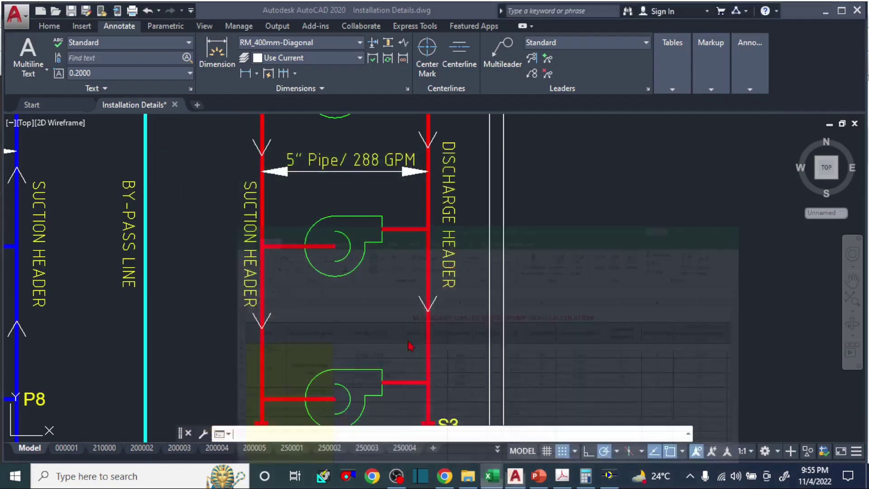
Examine the S2-S4 discharge header run, its pipe labels and its junction with the CHWS main in AutoCAD
{"action": "left_click", "coordinate": [515, 476]}
{"action": "scroll", "coordinate": [405, 273], "scroll_direction": "up", "scroll_amount": 2}
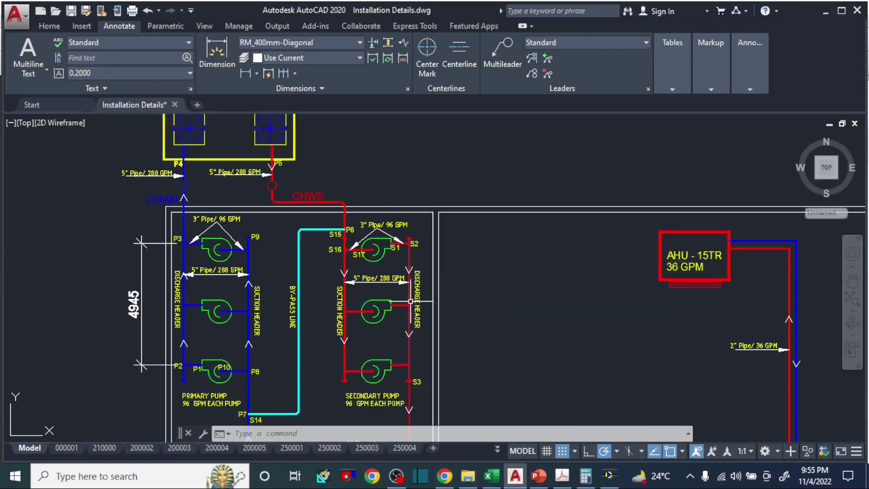
{"action": "scroll", "coordinate": [411, 238], "scroll_direction": "up", "scroll_amount": 3}
{"action": "scroll", "coordinate": [403, 347], "scroll_direction": "down", "scroll_amount": 2}
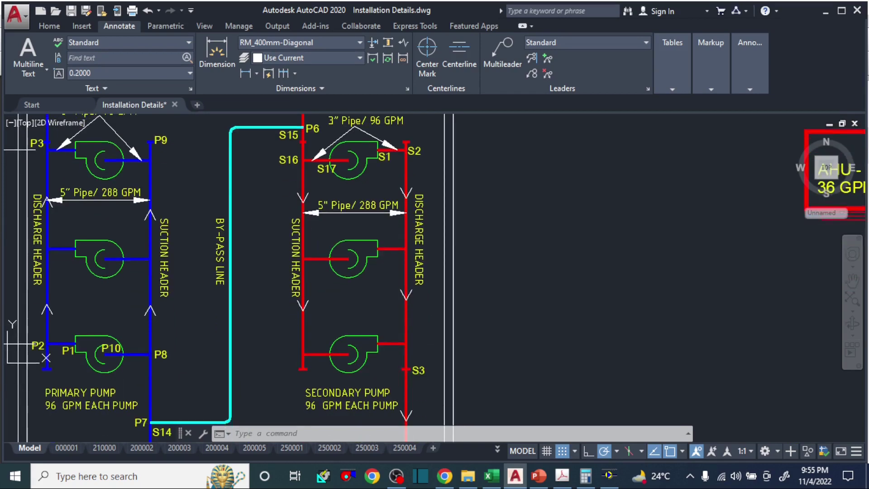
{"action": "scroll", "coordinate": [378, 336], "scroll_direction": "up", "scroll_amount": 2}
{"action": "scroll", "coordinate": [379, 336], "scroll_direction": "down", "scroll_amount": 1}
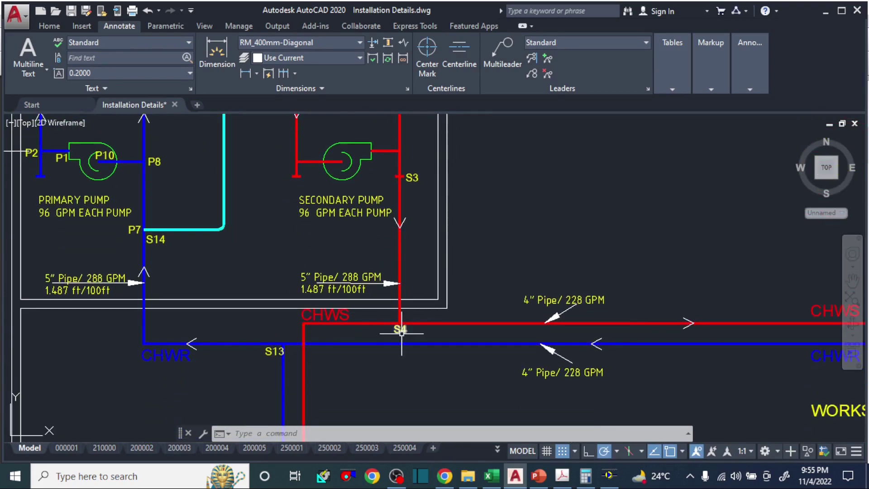
{"action": "scroll", "coordinate": [395, 322], "scroll_direction": "up", "scroll_amount": 4}
{"action": "scroll", "coordinate": [392, 308], "scroll_direction": "down", "scroll_amount": 5}
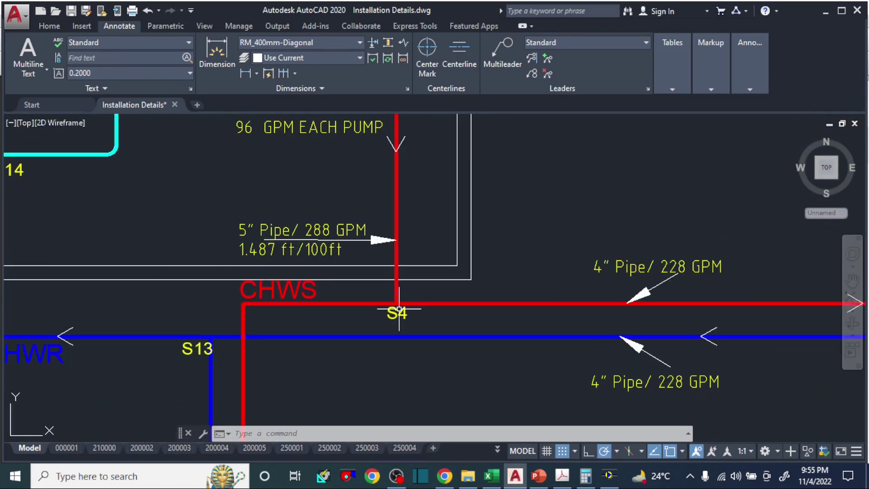
{"action": "scroll", "coordinate": [395, 250], "scroll_direction": "down", "scroll_amount": 1}
{"action": "scroll", "coordinate": [399, 160], "scroll_direction": "up", "scroll_amount": 1}
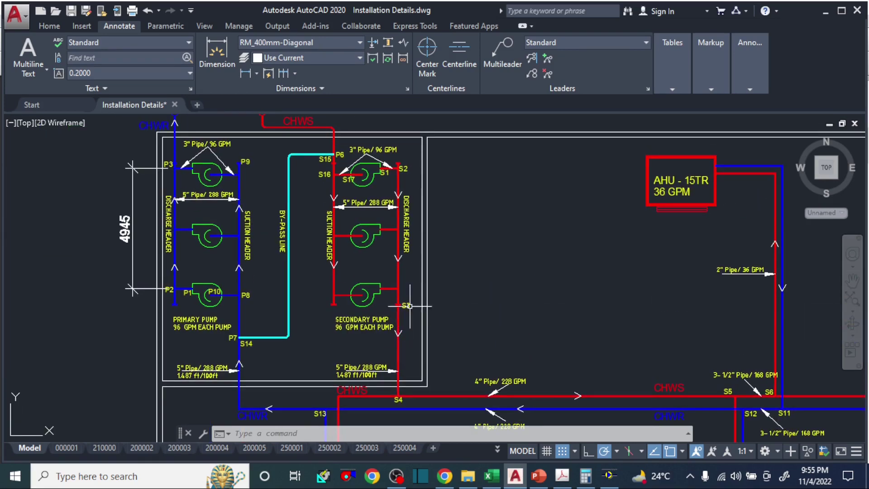
Measure the discharge header's length between S4 and S2 using a linear dimension, without placing it
{"action": "type", "text": "dli"}
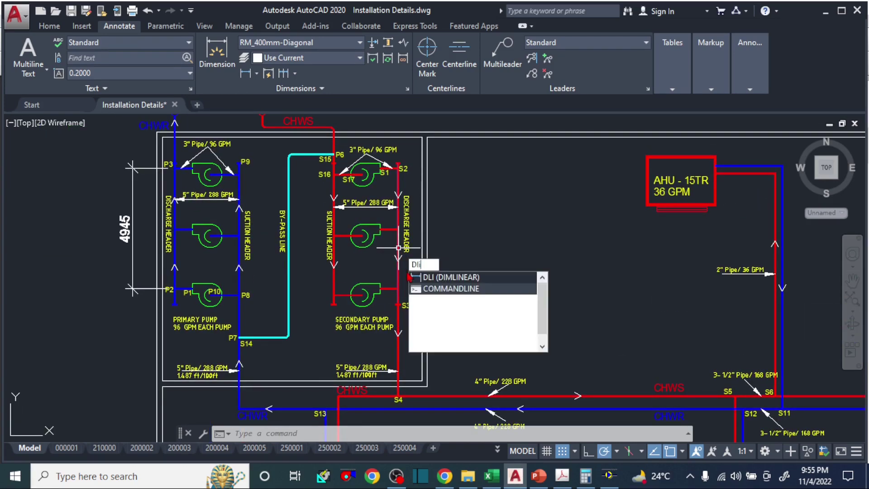
{"action": "key", "text": "Return"}
{"action": "left_click", "coordinate": [398, 372]}
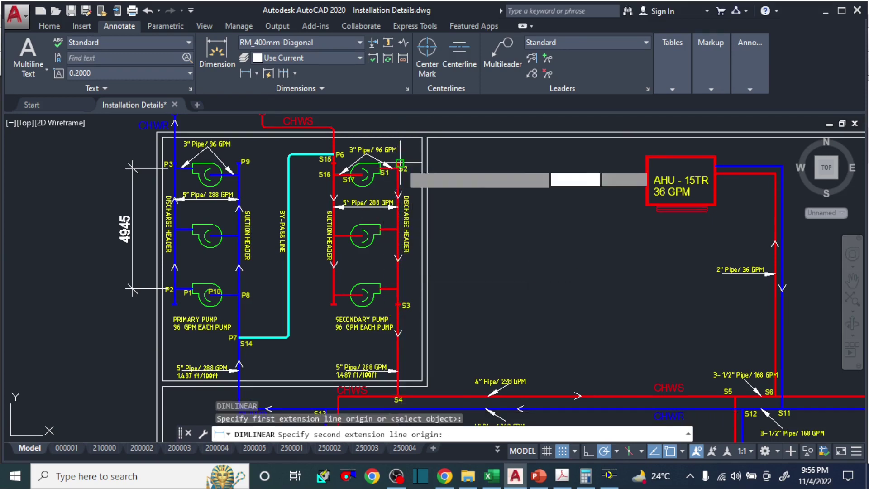
{"action": "left_click", "coordinate": [398, 168]}
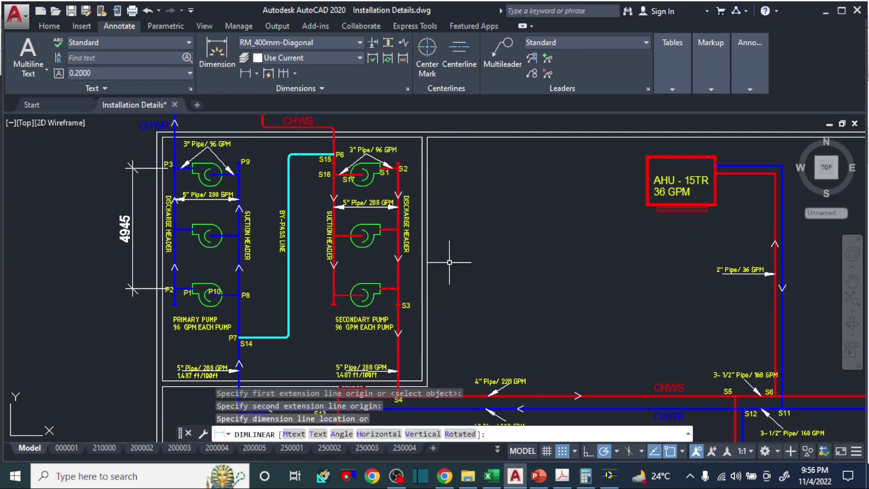
{"action": "key", "text": "Escape"}
Check the discharge header's pipe size in AutoCAD, then enter Straight PIPE and size 5 for section S2-S4 in Excel row 53
{"action": "key", "text": "alt+Tab"}
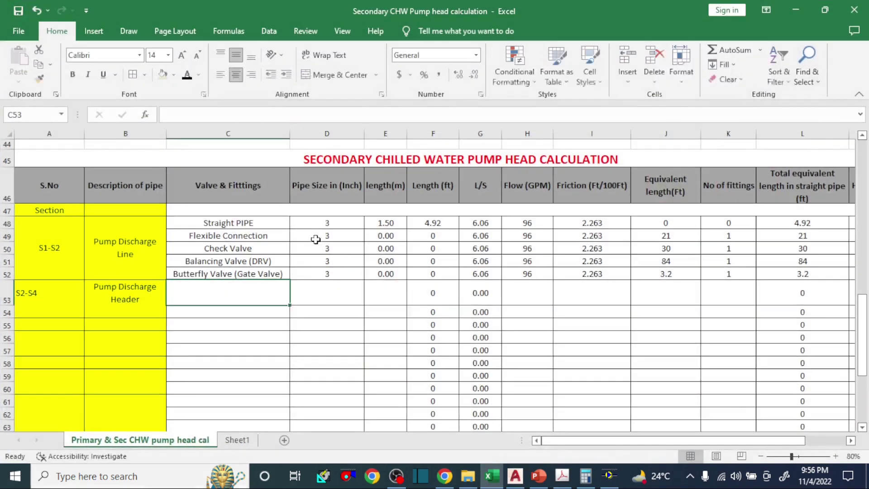
{"action": "left_click", "coordinate": [329, 293]}
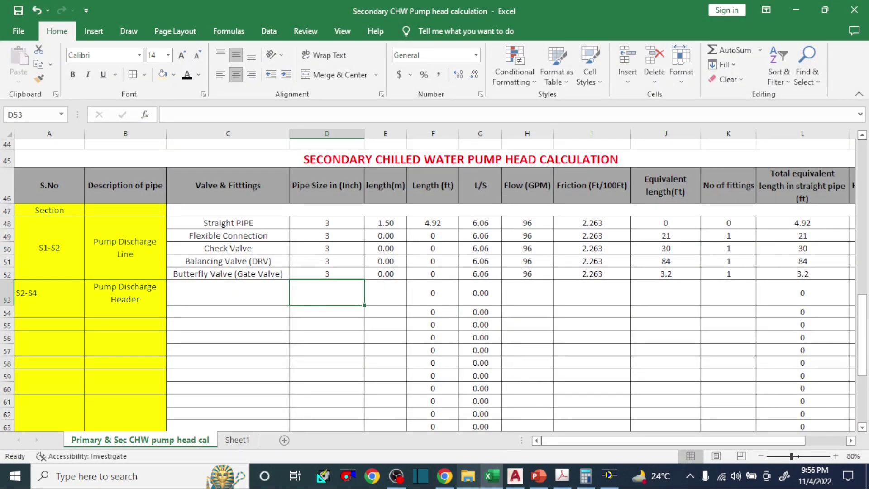
{"action": "left_click", "coordinate": [516, 476]}
{"action": "scroll", "coordinate": [403, 325], "scroll_direction": "up", "scroll_amount": 2}
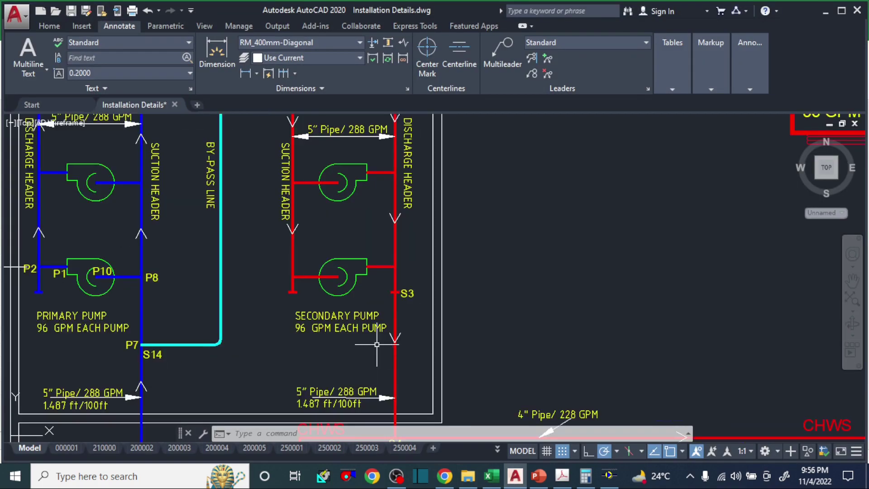
{"action": "left_click", "coordinate": [491, 478]}
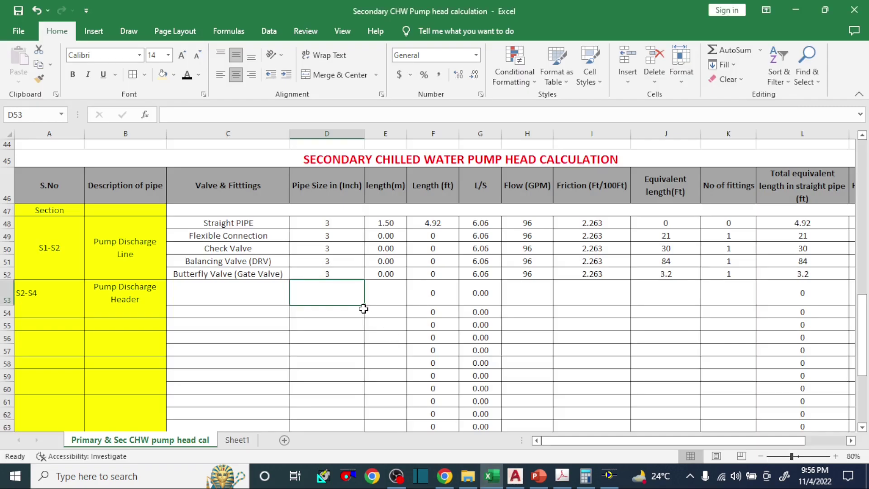
{"action": "type", "text": "5"}
{"action": "key", "text": "Left"}
{"action": "key", "text": "Left"}
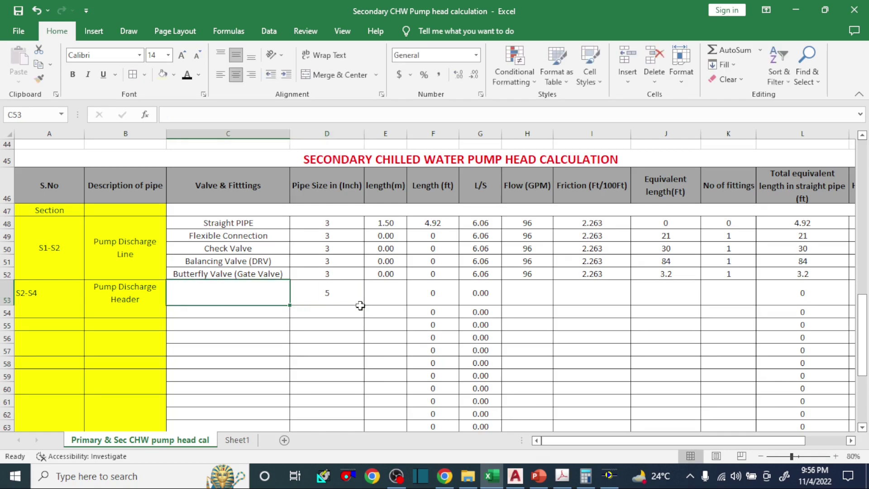
{"action": "key", "text": "Right"}
{"action": "type", "text": "S"}
{"action": "key", "text": "Right"}
{"action": "key", "text": "Right"}
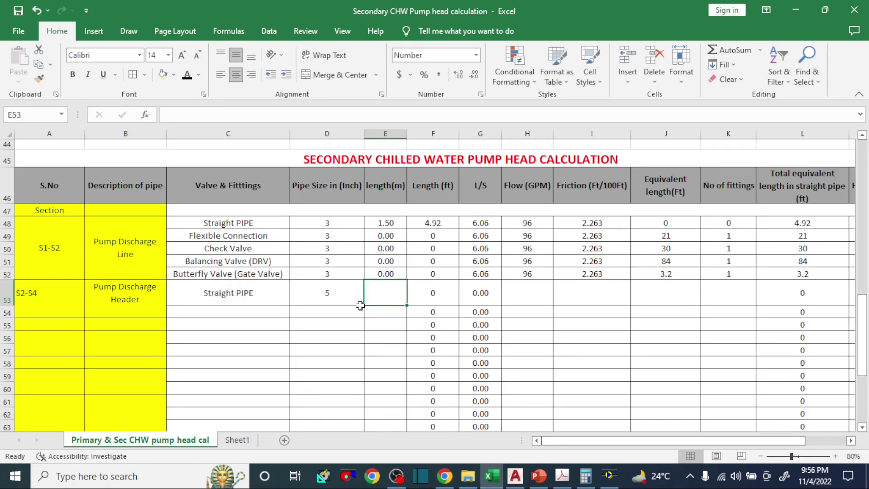
Set the S2-S4 straight pipe's length to 9.5 m and its flow to 288 GPM
{"action": "type", "text": "9.5"}
{"action": "key", "text": "Right"}
{"action": "key", "text": "Right"}
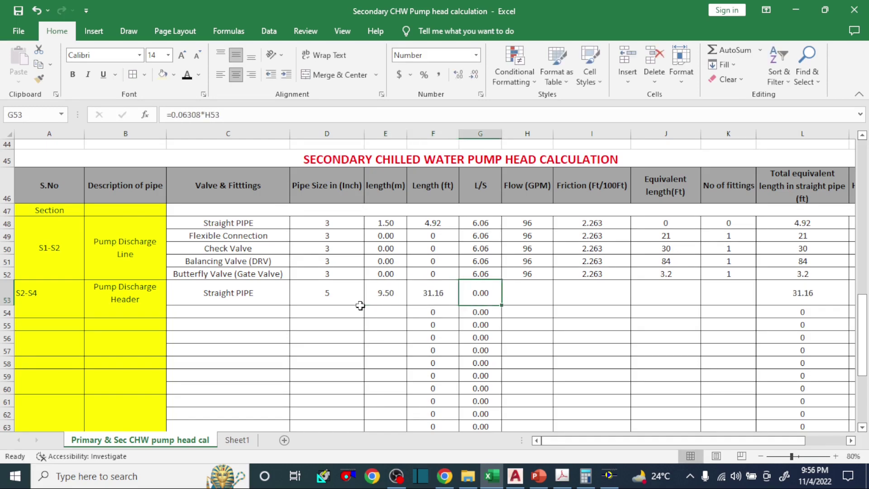
{"action": "type", "text": "0"}
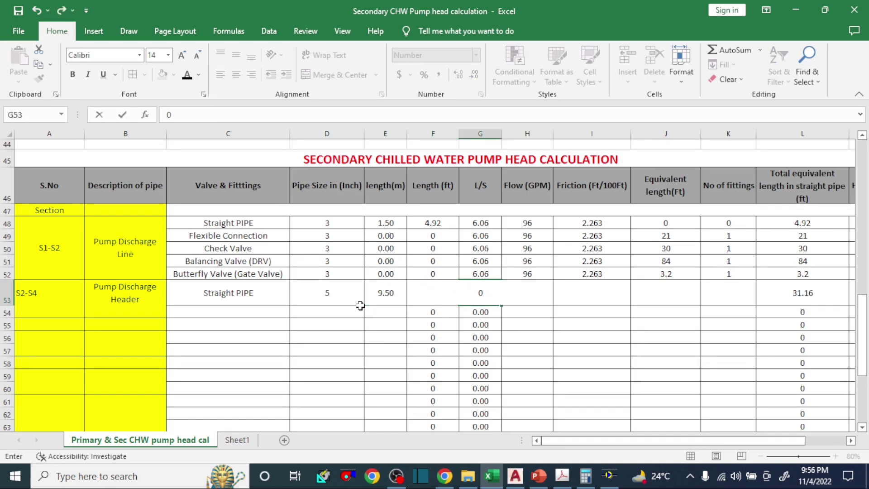
{"action": "key", "text": "Escape"}
{"action": "key", "text": "Right"}
{"action": "type", "text": "288"}
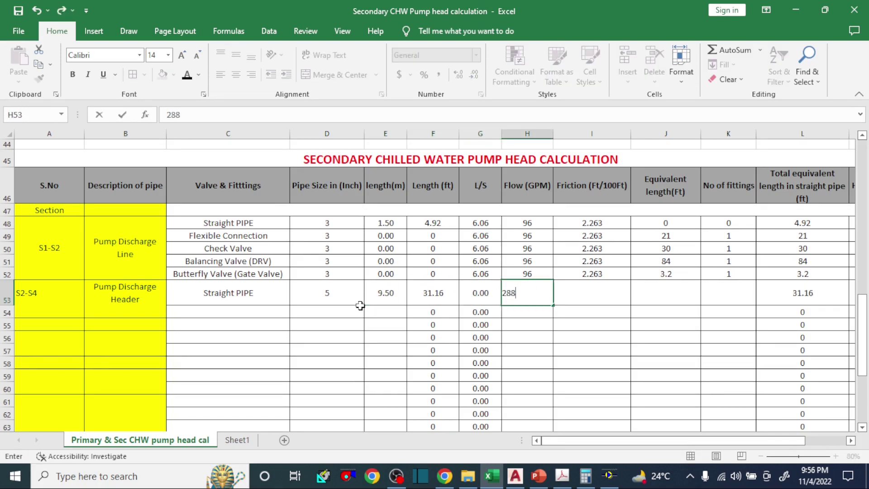
{"action": "key", "text": "Right"}
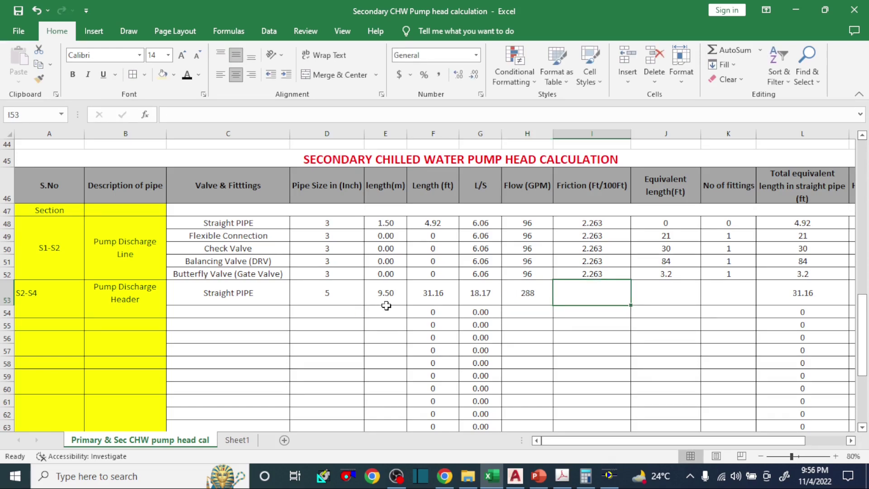
Check the pipe size and flow in row 53, select its friction cell and switch to DesignTools PipeSizer
{"action": "left_click", "coordinate": [349, 294]}
{"action": "left_click", "coordinate": [529, 292]}
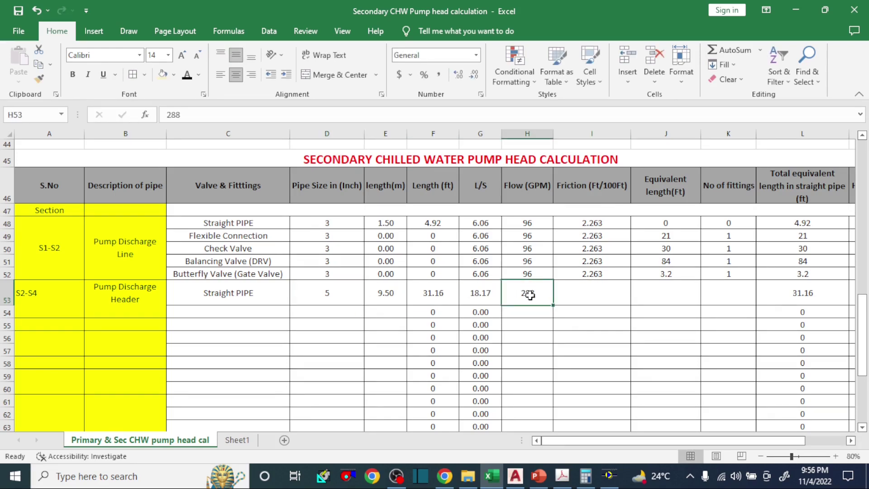
{"action": "left_click", "coordinate": [594, 290]}
{"action": "left_click", "coordinate": [609, 476]}
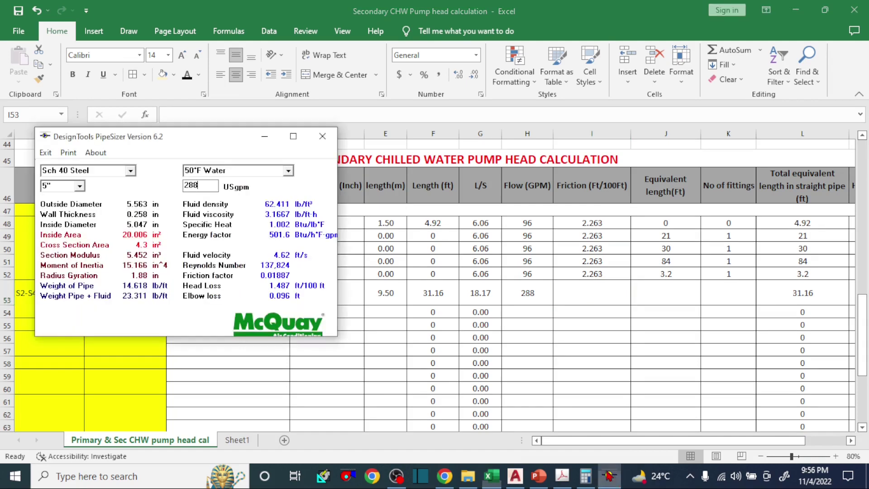
{"action": "key", "text": "BackSpace"}
{"action": "key", "text": "BackSpace"}
{"action": "key", "text": "BackSpace"}
{"action": "type", "text": "380"}
Select the 5" pipe at 288 USgpm in PipeSizer and enter its head loss, 1.487, as the S2-S4 straight pipe friction in Excel
{"action": "left_click", "coordinate": [80, 186]}
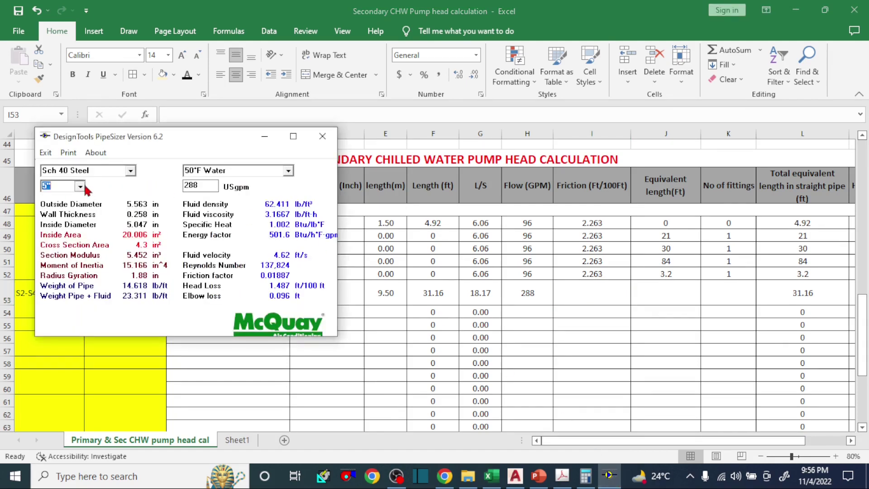
{"action": "left_click", "coordinate": [58, 203]}
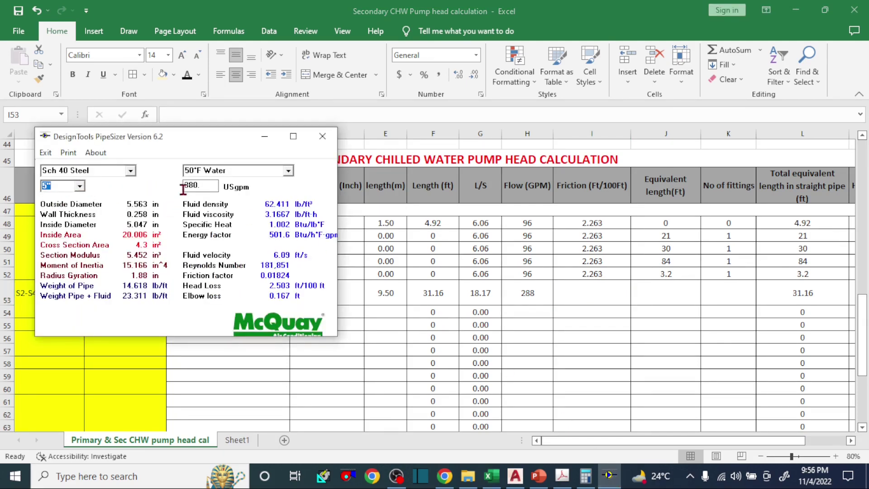
{"action": "left_click_drag", "start_coordinate": [205, 186], "coordinate": [184, 186]}
{"action": "type", "text": "288"}
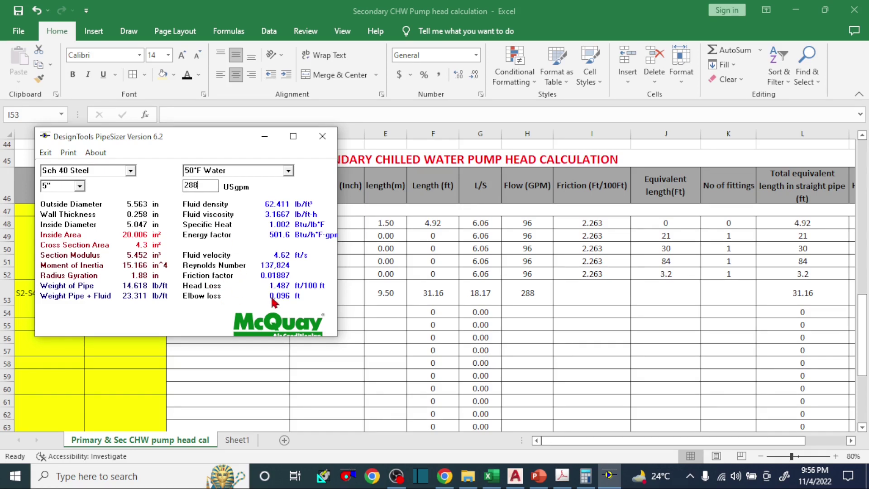
{"action": "left_click", "coordinate": [607, 284]}
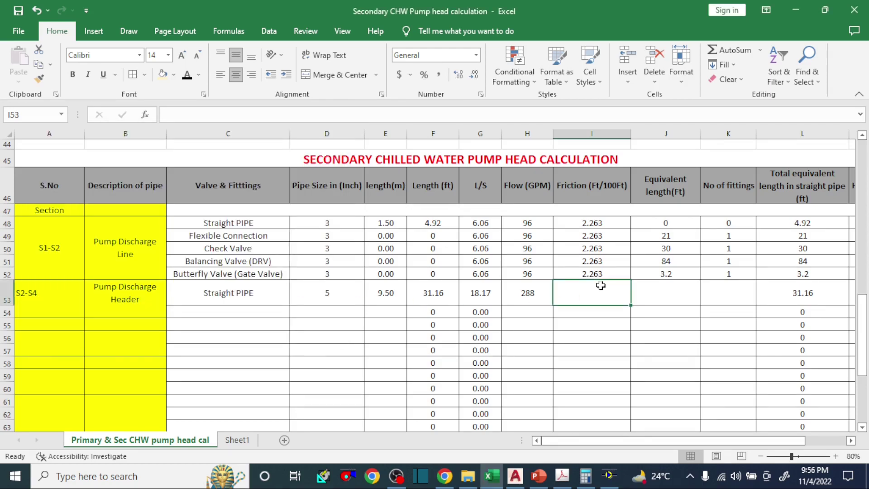
{"action": "type", "text": "1.487"}
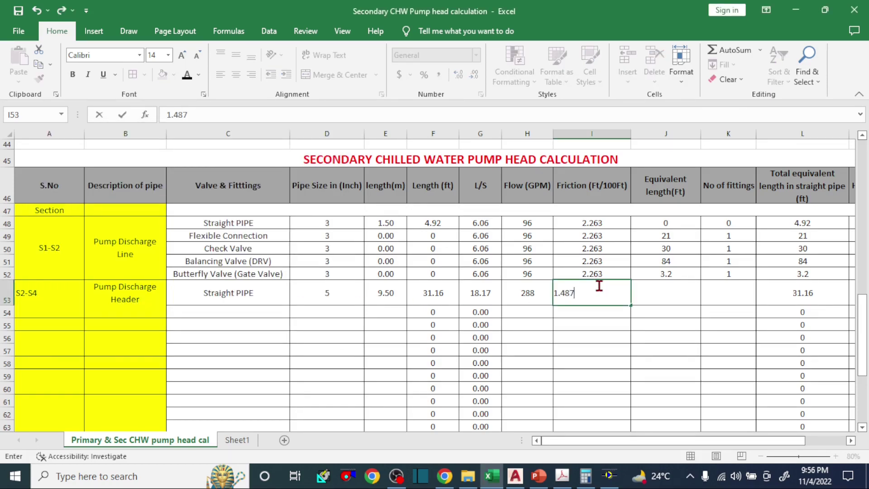
{"action": "left_click", "coordinate": [601, 359]}
{"action": "left_click", "coordinate": [602, 299]}
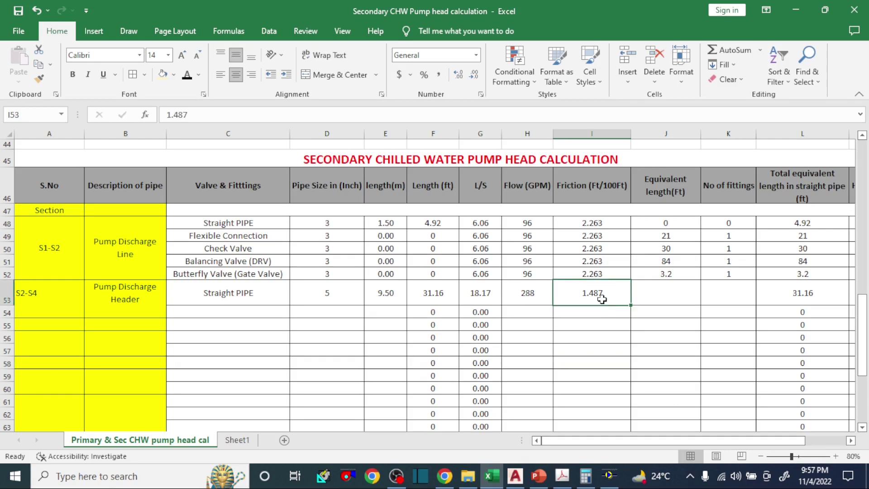
Set the S2-S4 straight pipe's equivalent length and number of fittings to 0
{"action": "left_click", "coordinate": [672, 294]}
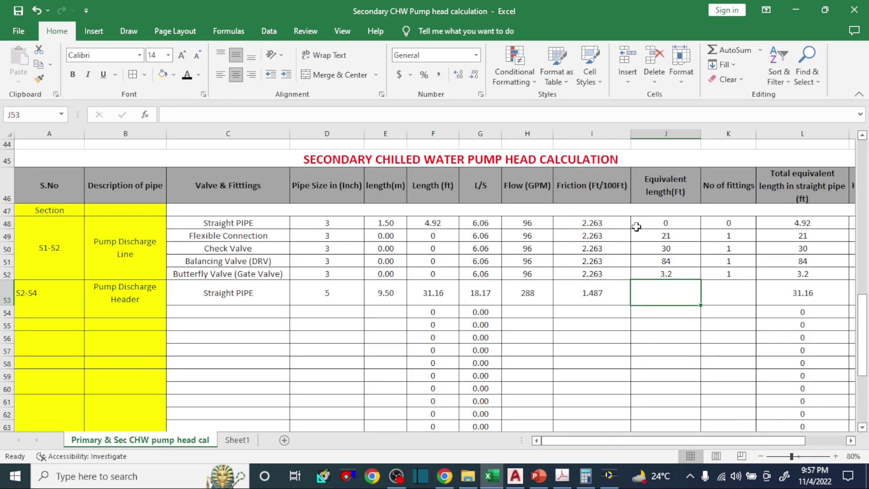
{"action": "type", "text": "0"}
{"action": "key", "text": "Tab"}
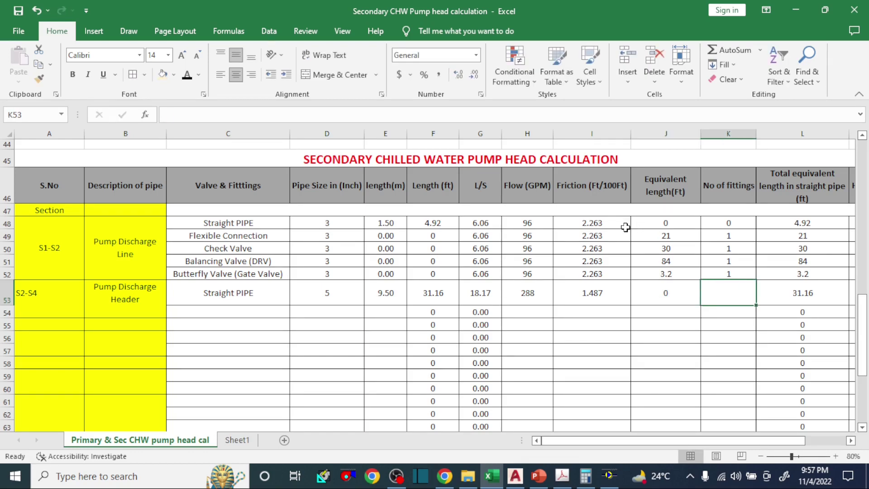
{"action": "type", "text": "0"}
{"action": "key", "text": "Tab"}
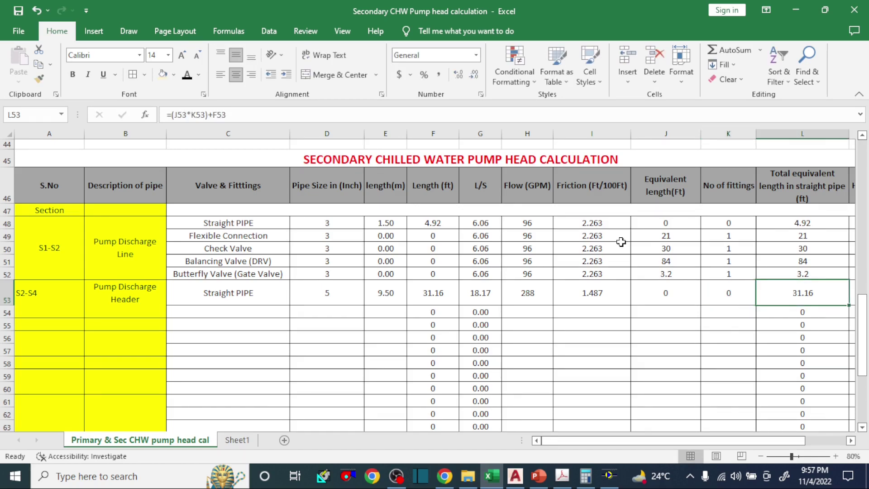
{"action": "mouse_move", "coordinate": [626, 440]}
{"action": "left_mouse_down"}
{"action": "mouse_move", "coordinate": [726, 436]}
{"action": "mouse_move", "coordinate": [626, 435]}
{"action": "left_mouse_up"}
Add a Tee fitting in row 54 with pipe size 5 and length 0
{"action": "left_click", "coordinate": [193, 313]}
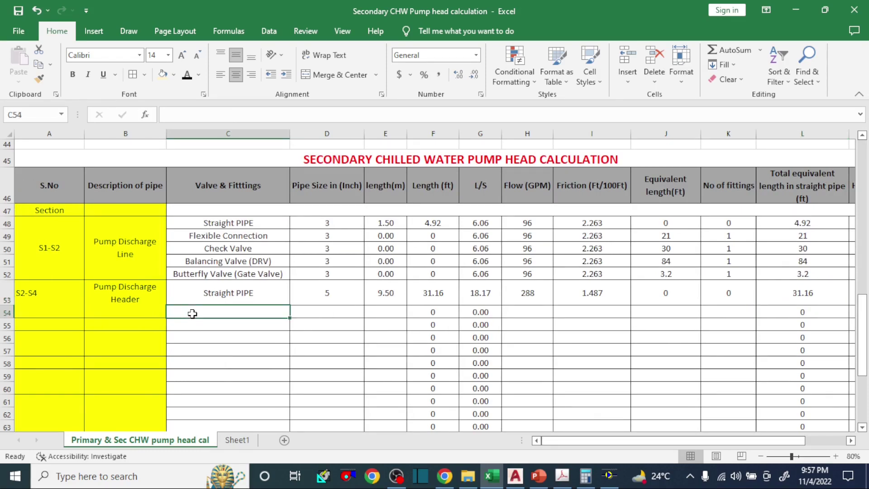
{"action": "type", "text": "Tee"}
{"action": "key", "text": "Tab"}
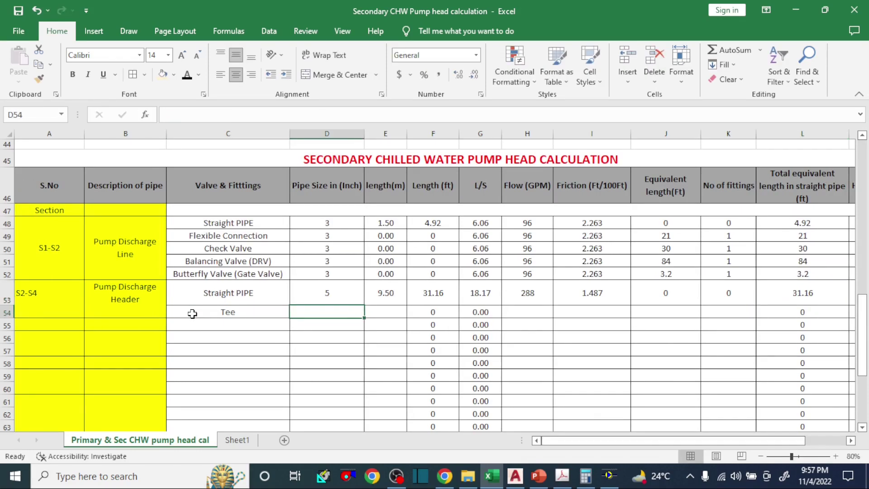
{"action": "type", "text": "5"}
{"action": "key", "text": "Tab"}
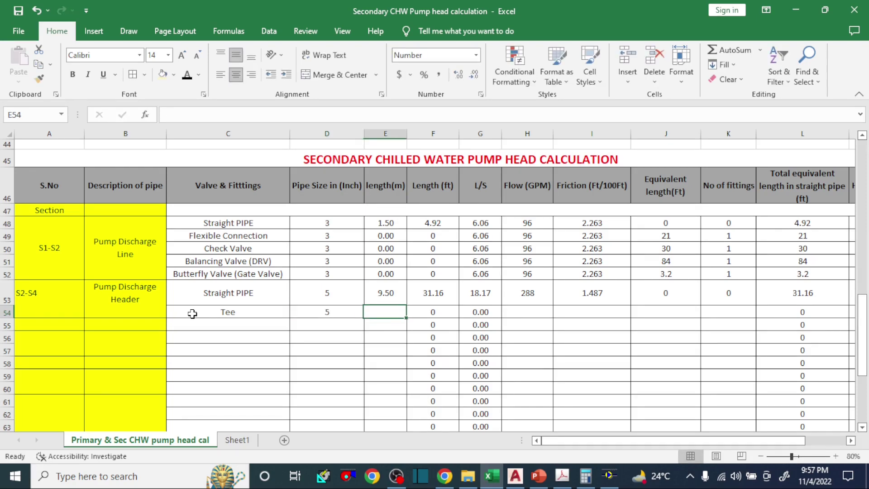
{"action": "type", "text": "0"}
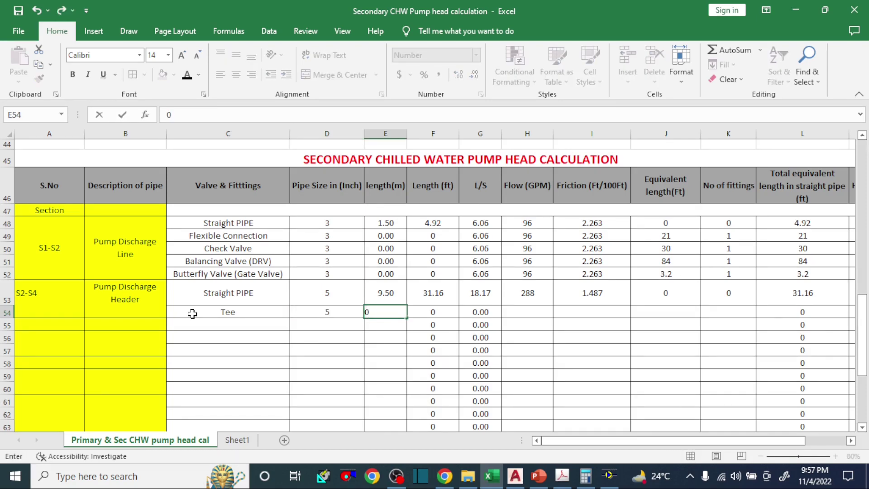
{"action": "key", "text": "Tab"}
Set the Tee's flow to 288 GPM and its friction to 1.487 ft/100ft
{"action": "key", "text": "Tab"}
{"action": "key", "text": "Tab"}
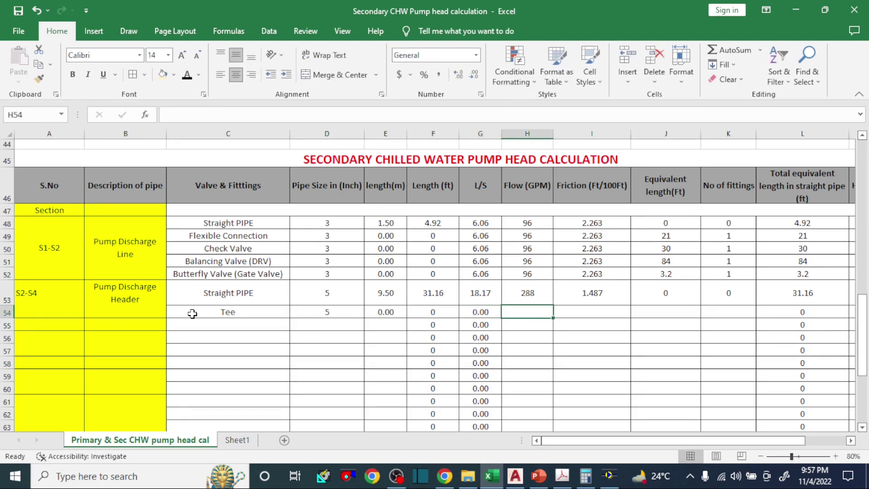
{"action": "type", "text": "288"}
{"action": "key", "text": "Tab"}
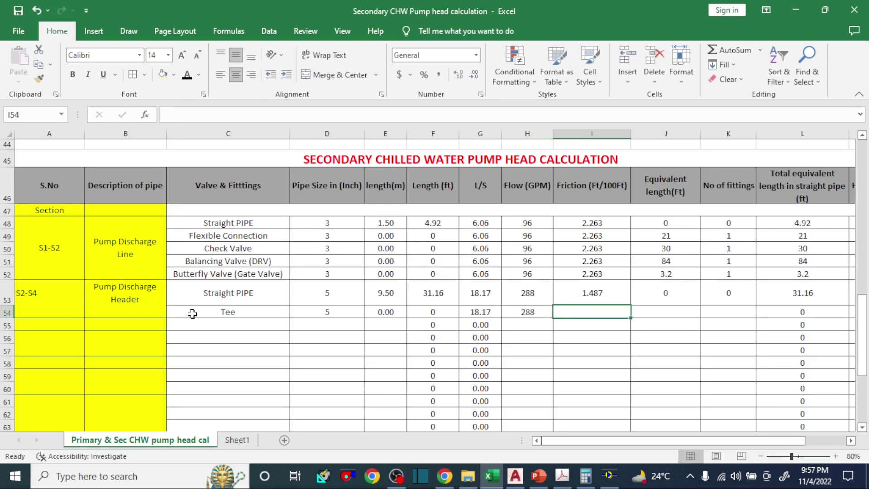
{"action": "type", "text": "1."}
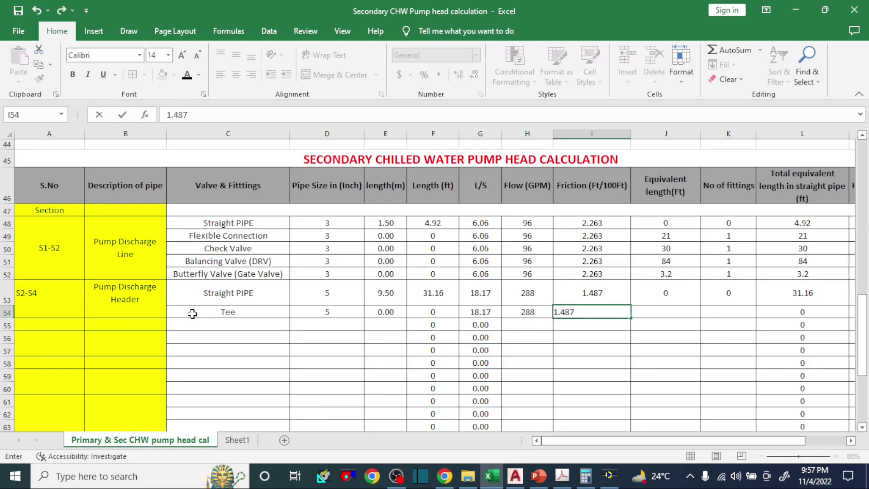
{"action": "type", "text": "487"}
{"action": "key", "text": "Tab"}
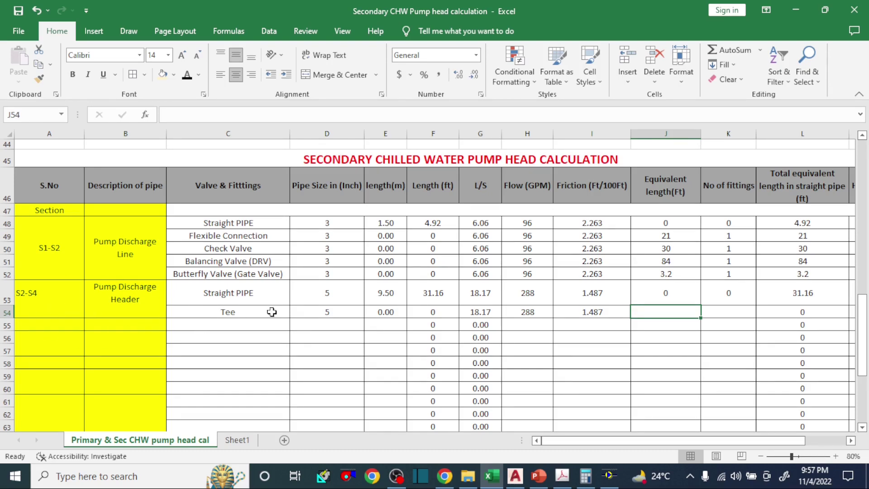
Look up the 5-inch flow-thru branch tee in the PDF's Table 11, then enter equivalent length 25 and 4 fittings for the Tee in Excel
{"action": "left_click", "coordinate": [567, 481]}
{"action": "scroll", "coordinate": [442, 269], "scroll_direction": "down", "scroll_amount": 15}
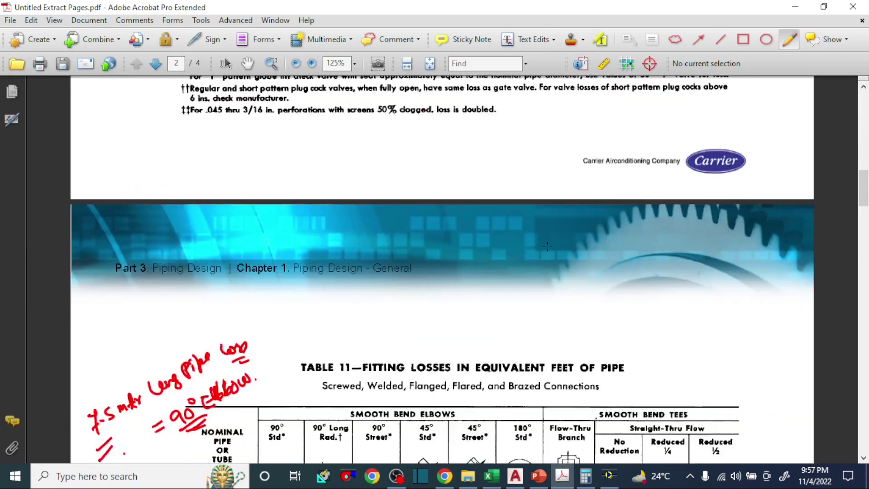
{"action": "scroll", "coordinate": [442, 269], "scroll_direction": "down", "scroll_amount": 3}
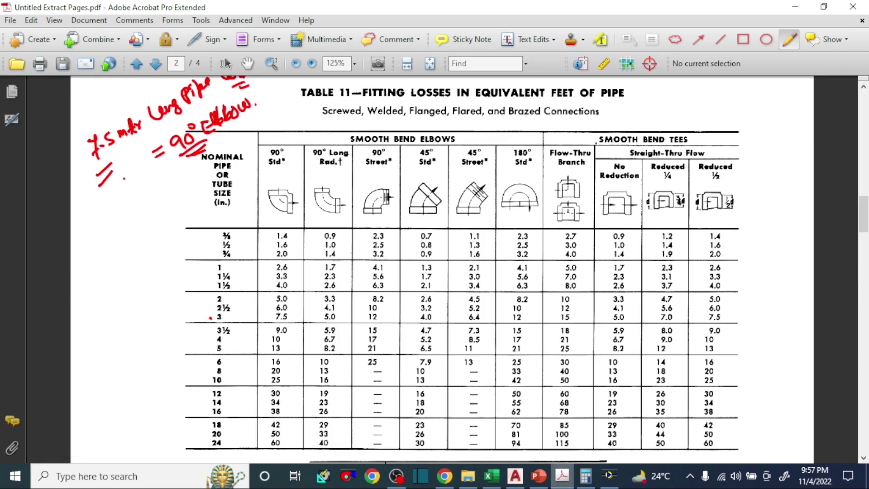
{"action": "left_click", "coordinate": [491, 476]}
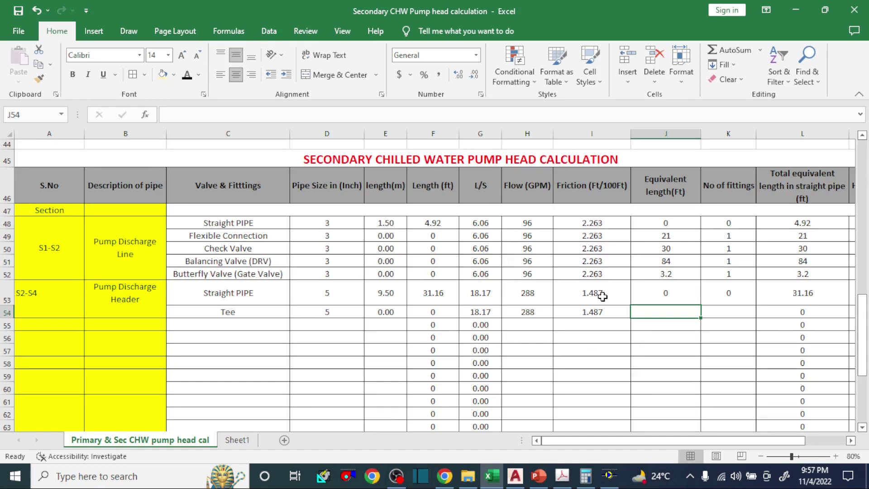
{"action": "type", "text": "25"}
{"action": "key", "text": "Tab"}
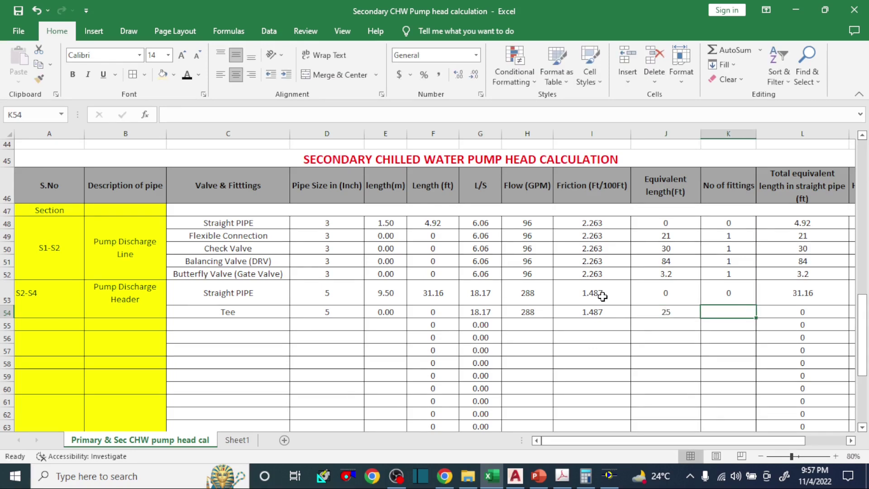
{"action": "type", "text": "4"}
{"action": "key", "text": "Tab"}
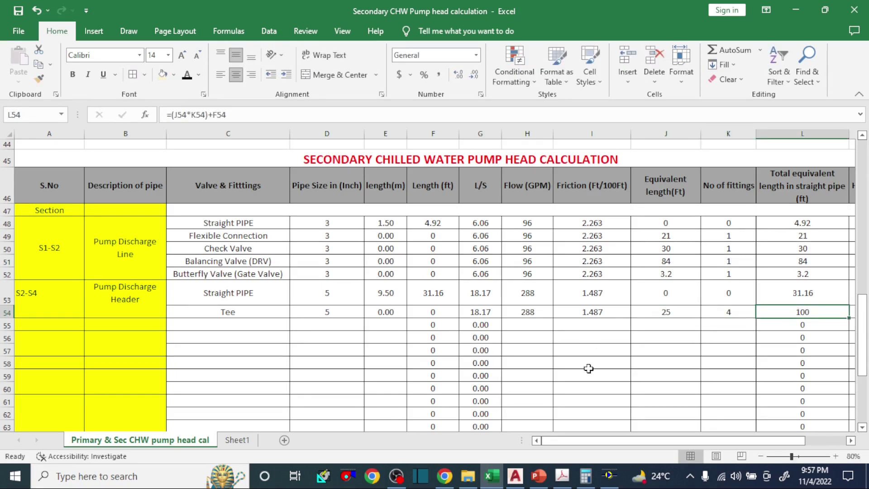
Switch to AutoCAD and examine the chilled water supply main between S4 and S5 for its pipe size and flow
{"action": "left_click", "coordinate": [516, 476]}
{"action": "scroll", "coordinate": [344, 305], "scroll_direction": "down", "scroll_amount": 3}
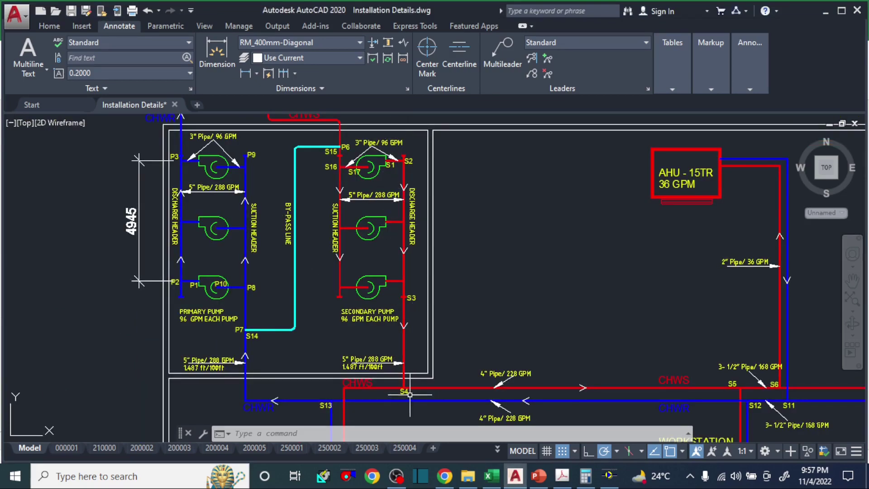
{"action": "scroll", "coordinate": [395, 282], "scroll_direction": "down", "scroll_amount": 3}
{"action": "scroll", "coordinate": [395, 282], "scroll_direction": "down", "scroll_amount": 3}
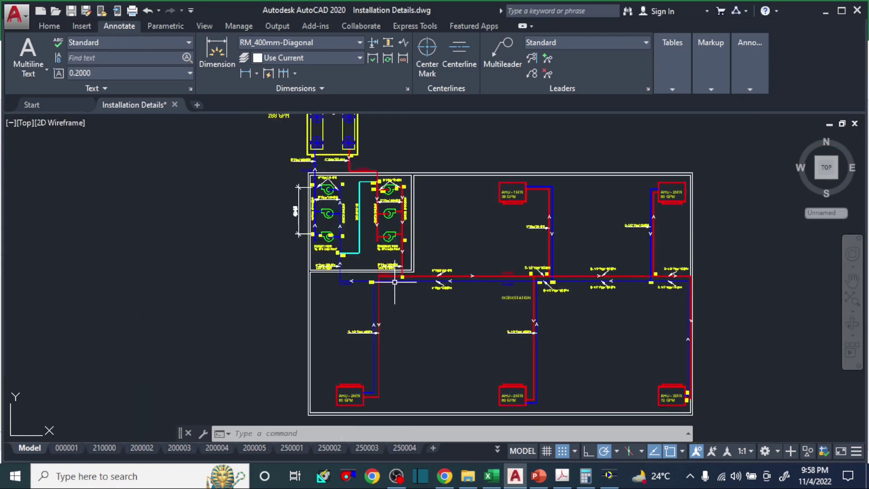
{"action": "scroll", "coordinate": [395, 281], "scroll_direction": "up", "scroll_amount": 2}
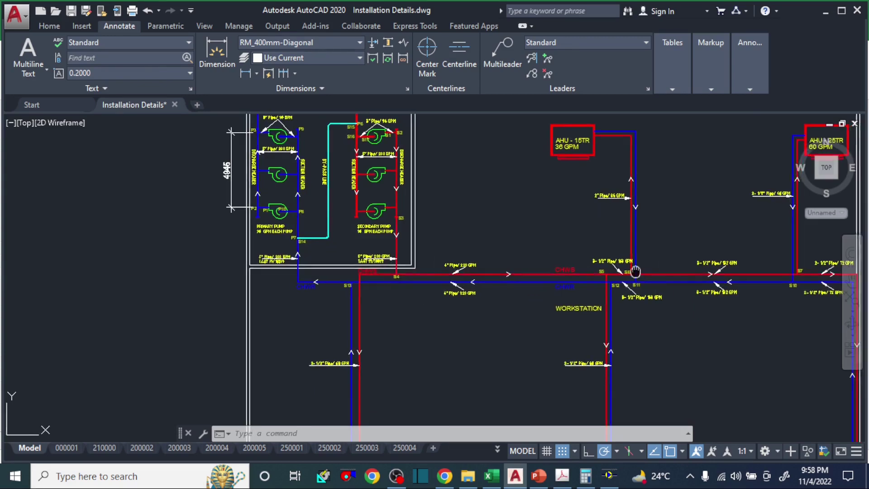
{"action": "left_click_drag", "start_coordinate": [636, 271], "coordinate": [454, 254]}
{"action": "scroll", "coordinate": [416, 242], "scroll_direction": "up", "scroll_amount": 2}
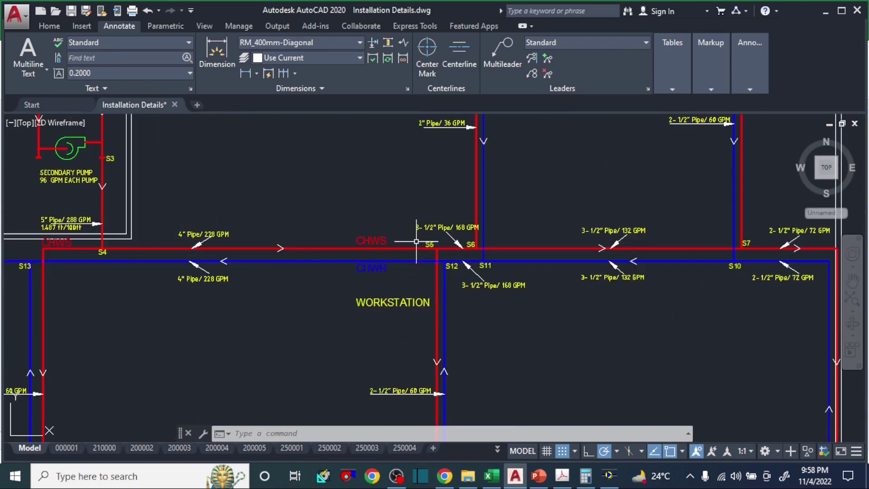
{"action": "scroll", "coordinate": [89, 267], "scroll_direction": "up", "scroll_amount": 4}
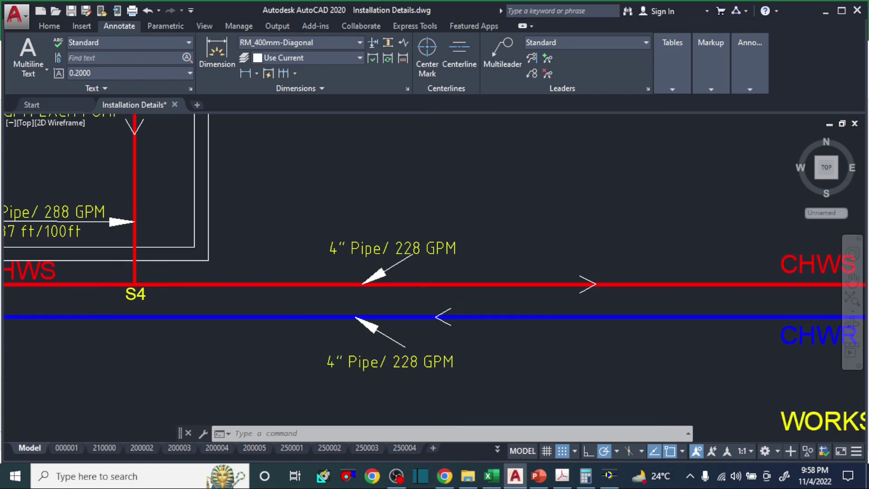
{"action": "scroll", "coordinate": [397, 295], "scroll_direction": "down", "scroll_amount": 5}
{"action": "scroll", "coordinate": [456, 310], "scroll_direction": "up", "scroll_amount": 3}
{"action": "scroll", "coordinate": [426, 314], "scroll_direction": "down", "scroll_amount": 2}
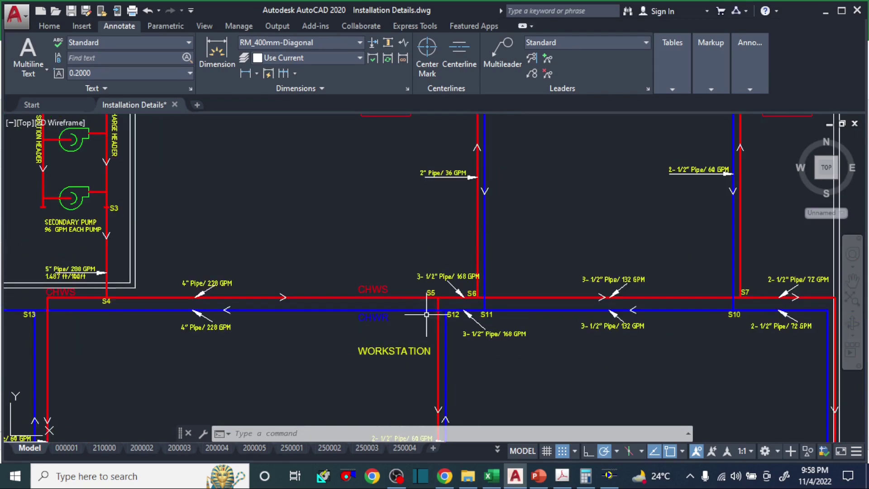
{"action": "scroll", "coordinate": [204, 300], "scroll_direction": "up", "scroll_amount": 4}
{"action": "scroll", "coordinate": [384, 299], "scroll_direction": "down", "scroll_amount": 2}
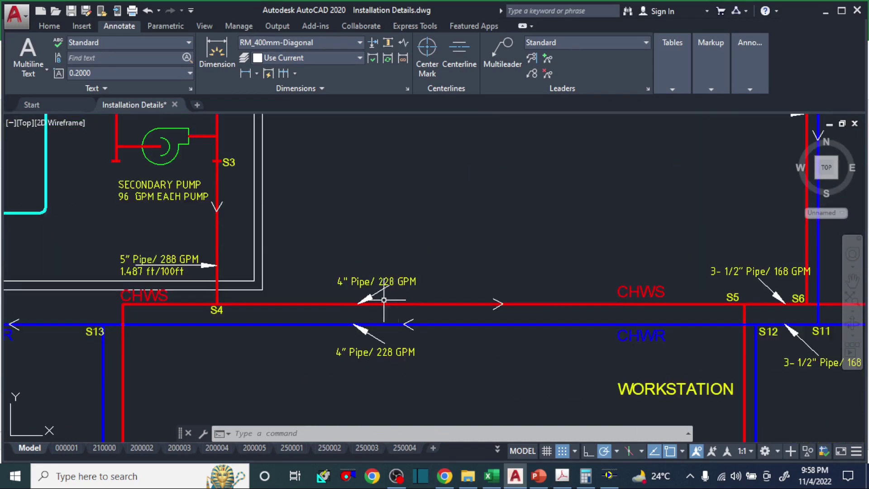
{"action": "scroll", "coordinate": [413, 234], "scroll_direction": "down", "scroll_amount": 3}
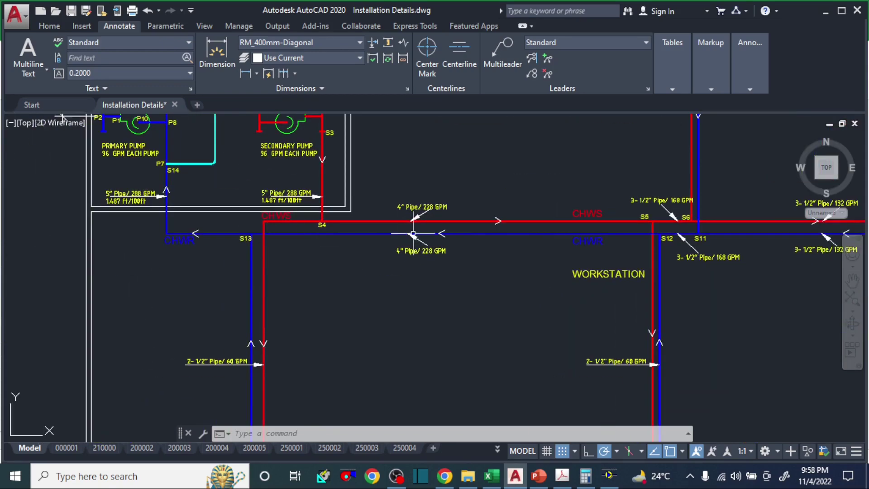
Examine the supply branch that splits off the main near S4 in the AutoCAD drawing
{"action": "scroll", "coordinate": [213, 377], "scroll_direction": "up", "scroll_amount": 4}
{"action": "scroll", "coordinate": [285, 349], "scroll_direction": "down", "scroll_amount": 2}
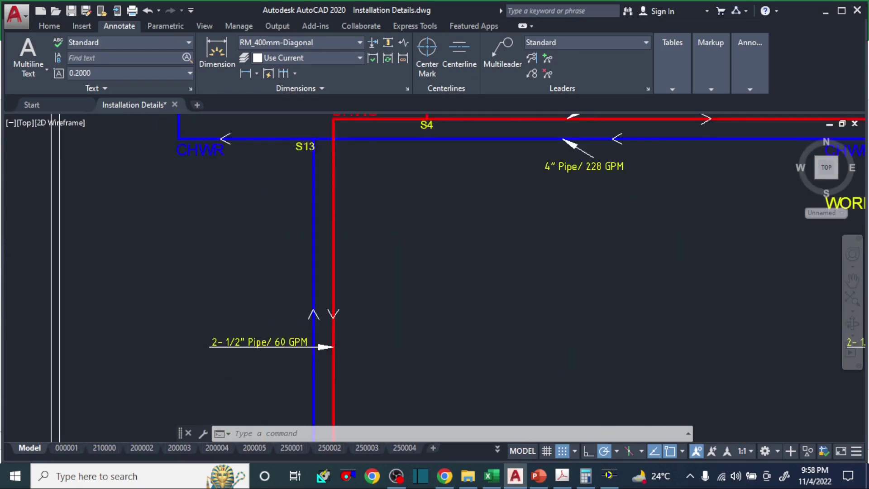
{"action": "scroll", "coordinate": [285, 349], "scroll_direction": "down", "scroll_amount": 2}
{"action": "scroll", "coordinate": [471, 200], "scroll_direction": "up", "scroll_amount": 2}
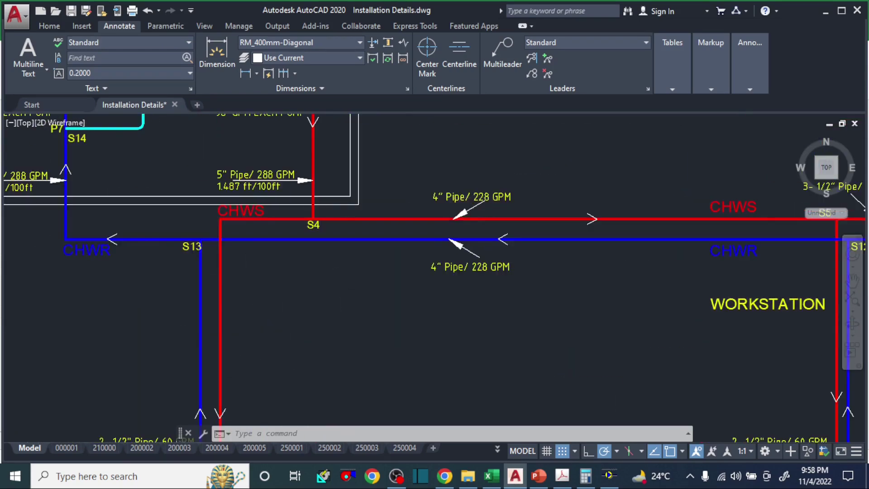
{"action": "scroll", "coordinate": [470, 199], "scroll_direction": "up", "scroll_amount": 2}
{"action": "scroll", "coordinate": [120, 311], "scroll_direction": "up", "scroll_amount": 2}
{"action": "scroll", "coordinate": [732, 322], "scroll_direction": "down", "scroll_amount": 4}
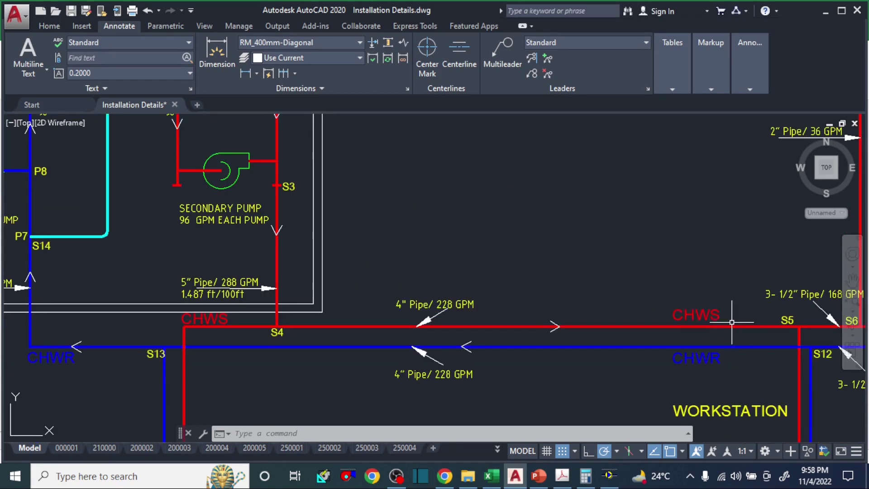
Trace the supply main from S4 past S5 to S6, checking where the pipe size and flow change
{"action": "left_click_drag", "start_coordinate": [732, 323], "coordinate": [642, 294]}
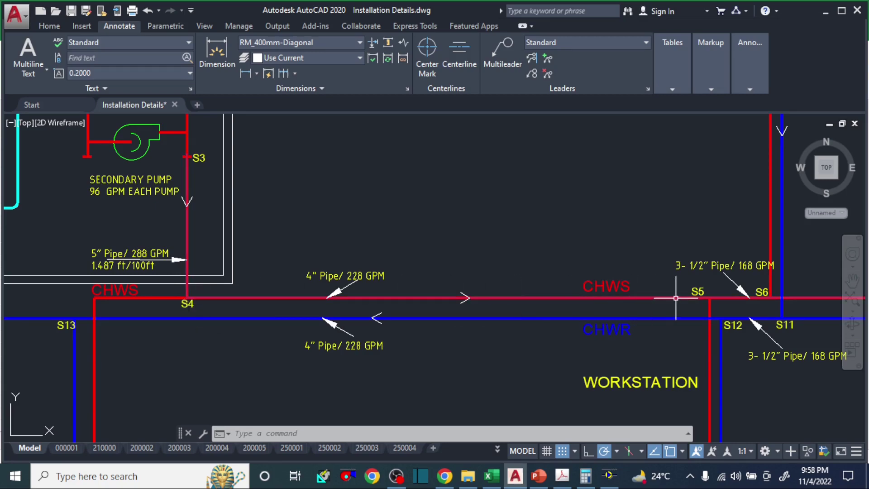
{"action": "left_click_drag", "start_coordinate": [719, 294], "coordinate": [611, 294]}
{"action": "scroll", "coordinate": [611, 293], "scroll_direction": "down", "scroll_amount": 5}
{"action": "scroll", "coordinate": [589, 294], "scroll_direction": "up", "scroll_amount": 6}
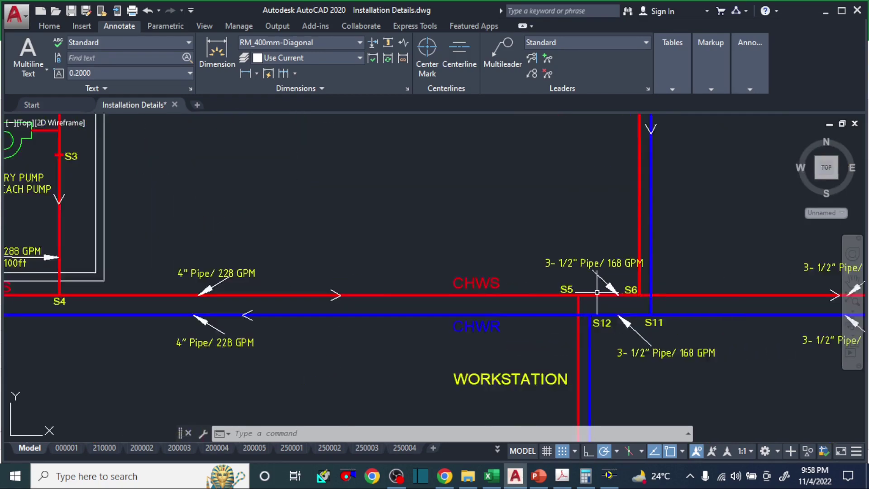
{"action": "scroll", "coordinate": [582, 295], "scroll_direction": "down", "scroll_amount": 1}
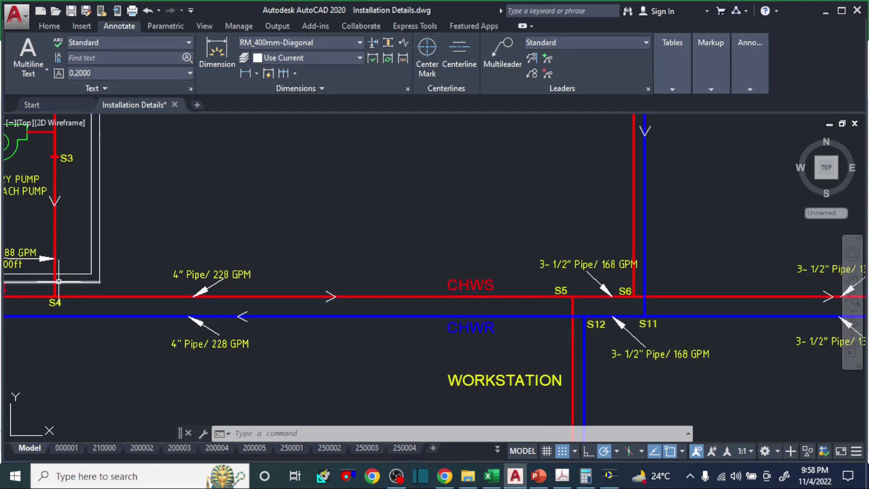
{"action": "scroll", "coordinate": [62, 299], "scroll_direction": "up", "scroll_amount": 2}
{"action": "scroll", "coordinate": [62, 299], "scroll_direction": "up", "scroll_amount": 4}
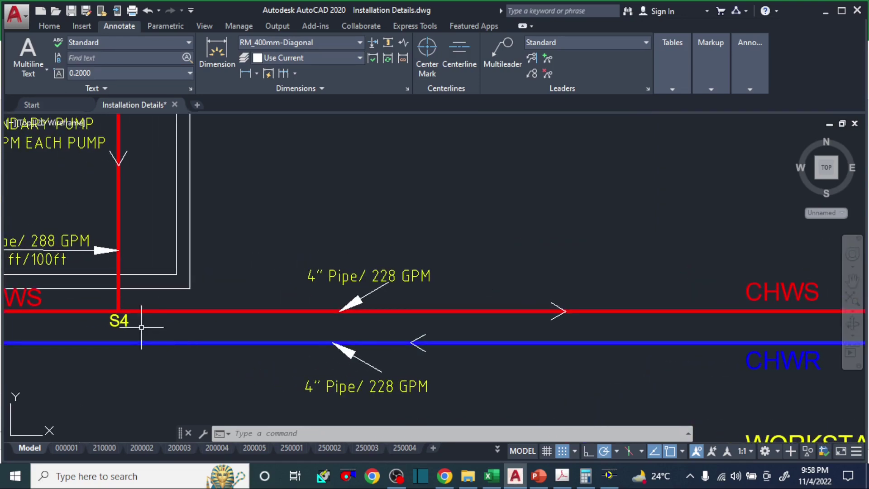
{"action": "scroll", "coordinate": [102, 206], "scroll_direction": "down", "scroll_amount": 3}
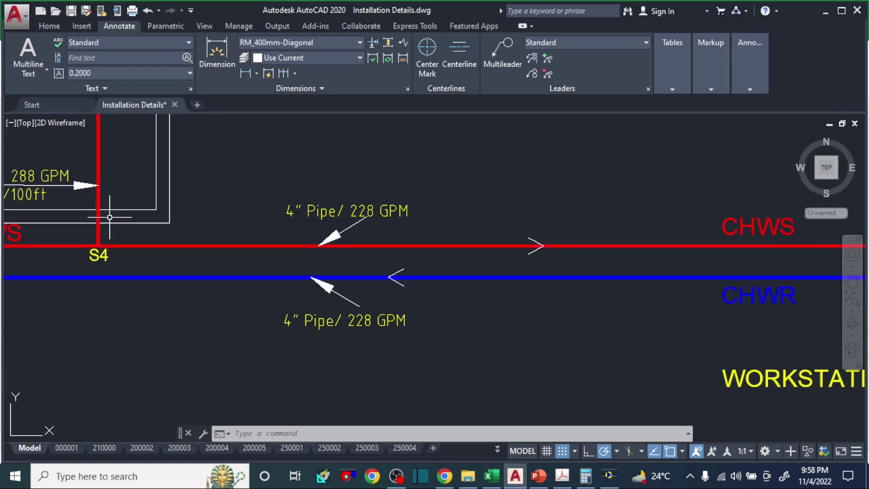
{"action": "scroll", "coordinate": [86, 245], "scroll_direction": "down", "scroll_amount": 2}
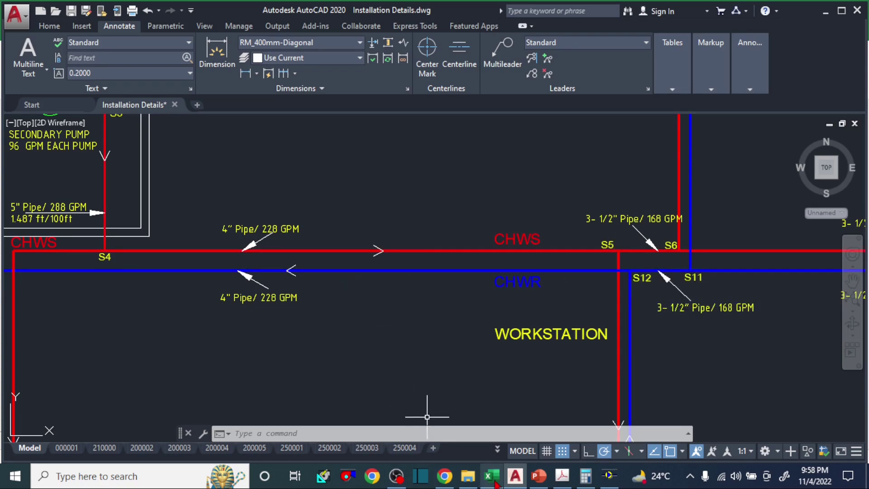
{"action": "left_click", "coordinate": [515, 476]}
{"action": "left_click", "coordinate": [515, 476]}
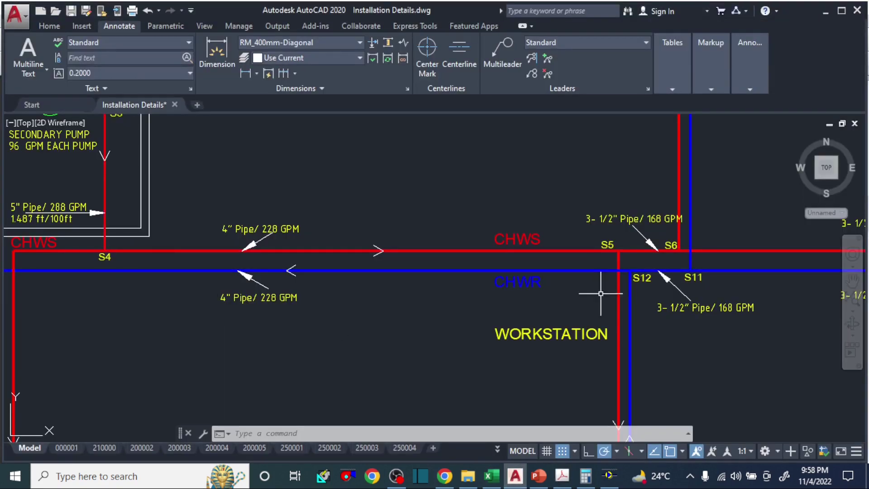
{"action": "left_click", "coordinate": [515, 476]}
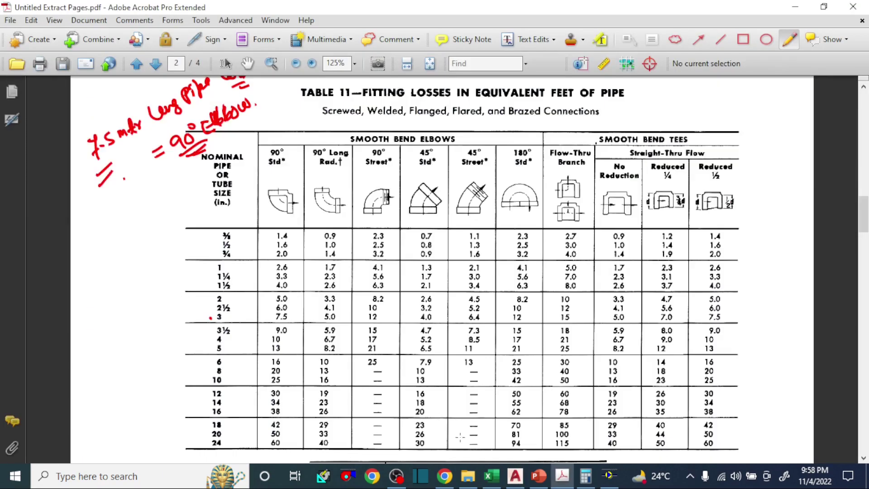
Switch to Excel and label row 55 as section S4-S5 with the pipe description CWSL
{"action": "left_click", "coordinate": [491, 476]}
{"action": "left_click", "coordinate": [43, 324]}
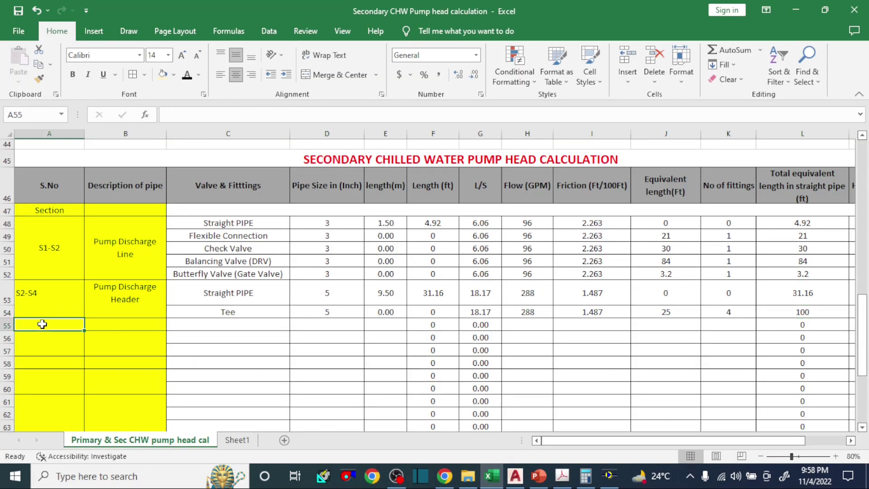
{"action": "type", "text": "S4-S5"}
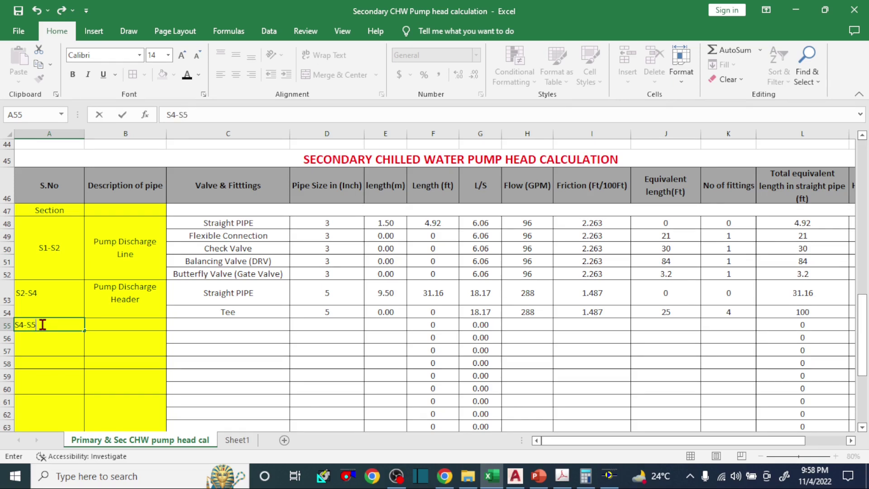
{"action": "key", "text": "Tab"}
{"action": "type", "text": "S"}
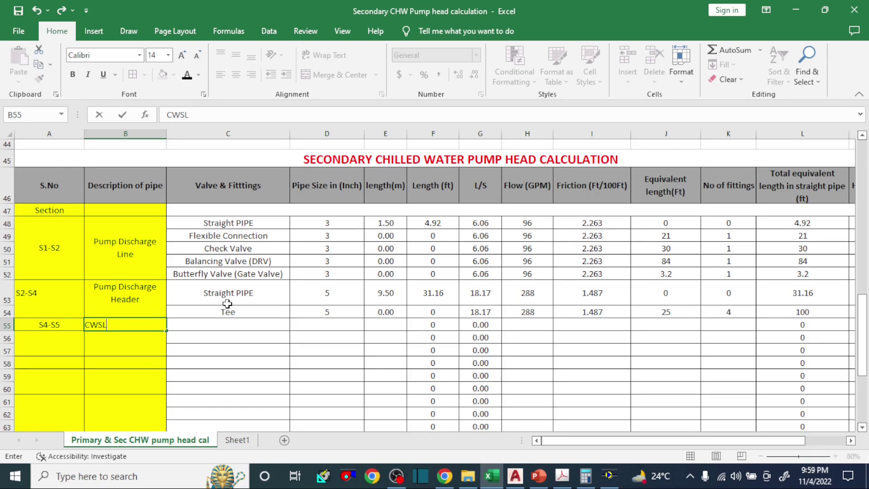
List Straight PIPE in row 55 and Reducer in row 56 as the fittings of section S4-S5
{"action": "left_click", "coordinate": [227, 322]}
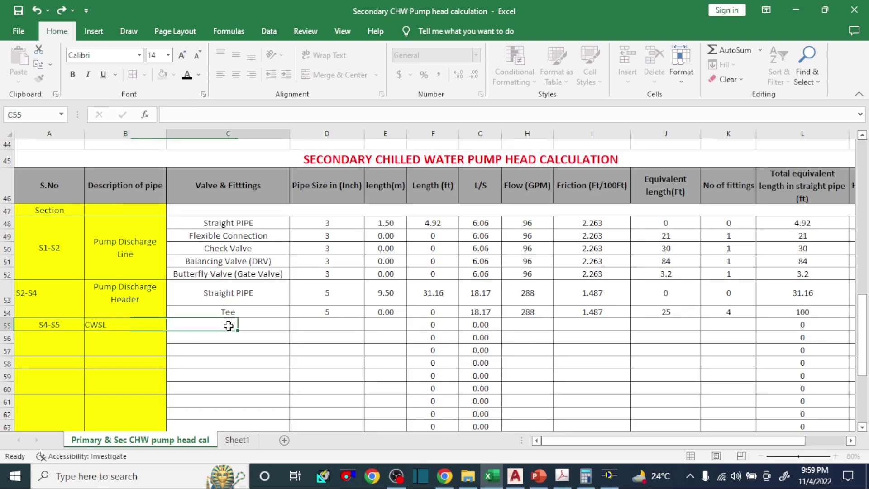
{"action": "type", "text": "S"}
{"action": "left_click", "coordinate": [326, 322]}
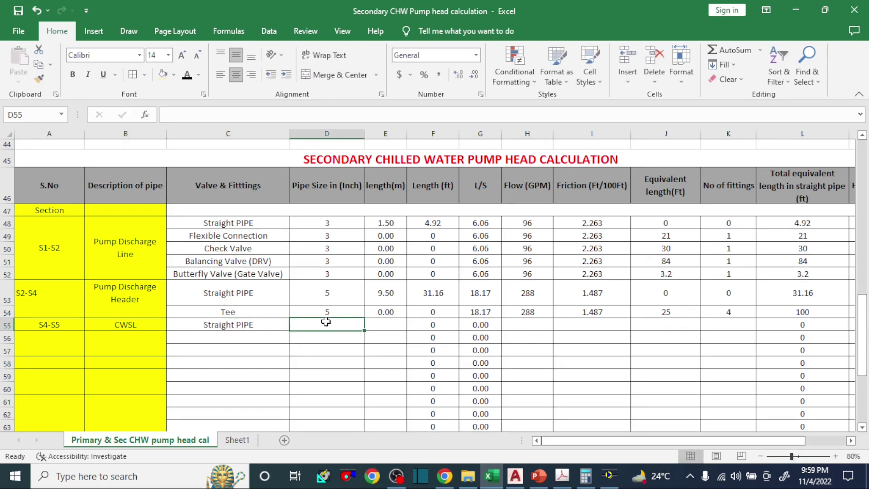
{"action": "left_click", "coordinate": [216, 336]}
{"action": "type", "text": "Reducer"}
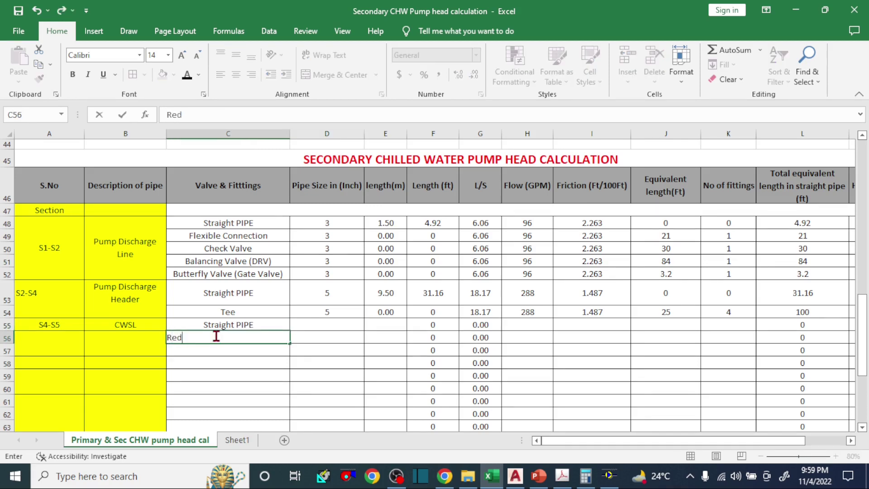
Check the S4-S5 pipe size in the AutoCAD drawing and enter pipe size 4 for the straight pipe in Excel row 55
{"action": "left_click", "coordinate": [327, 323]}
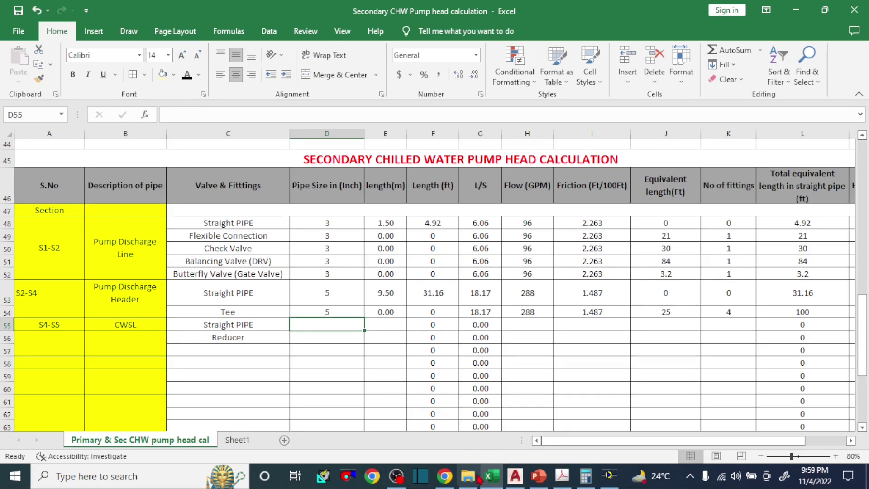
{"action": "left_click", "coordinate": [515, 475]}
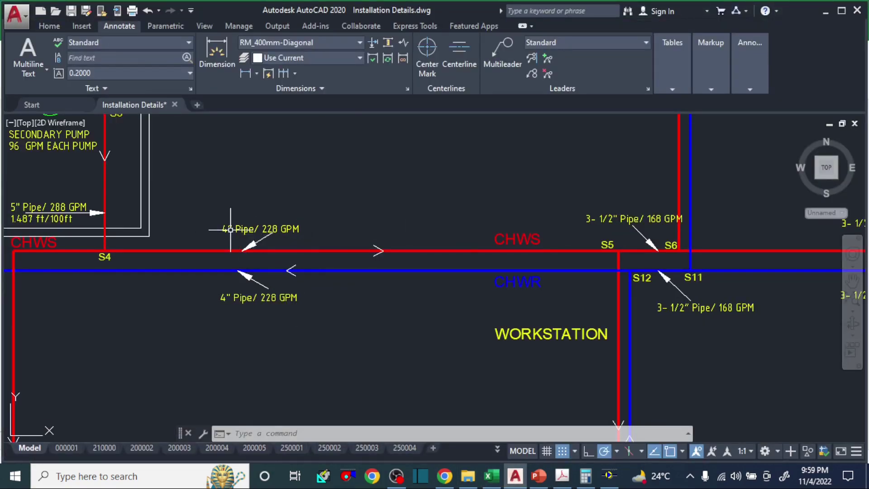
{"action": "scroll", "coordinate": [233, 235], "scroll_direction": "up", "scroll_amount": 4}
{"action": "scroll", "coordinate": [233, 235], "scroll_direction": "down", "scroll_amount": 4}
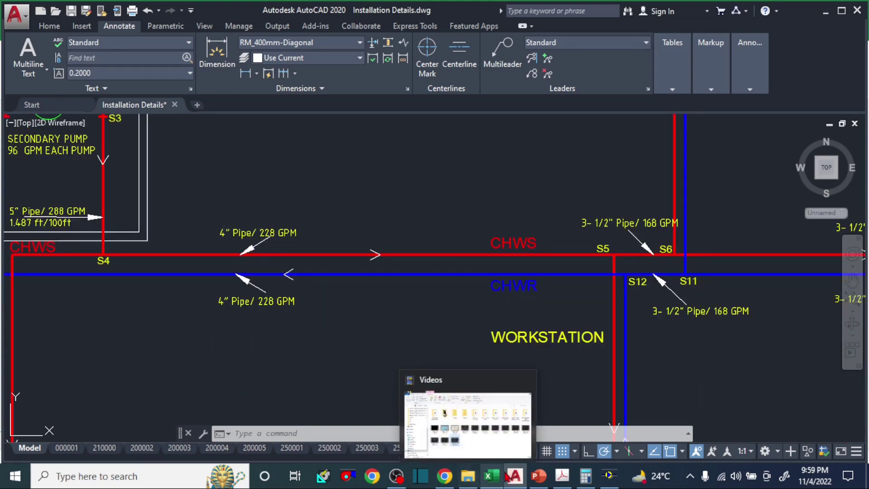
{"action": "left_click", "coordinate": [493, 479]}
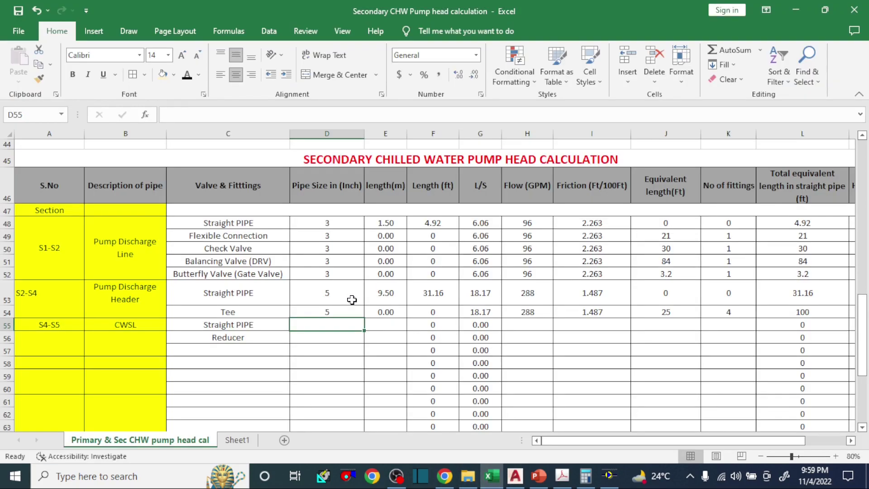
{"action": "type", "text": "4"}
{"action": "key", "text": "Tab"}
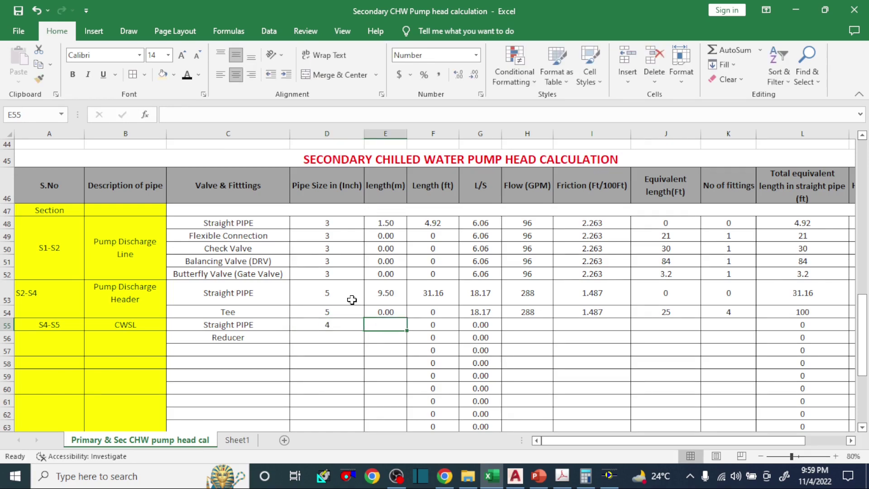
Switch to AutoCAD and measure the supply main from S4 to S5 with a linear dimension
{"action": "left_click", "coordinate": [516, 476]}
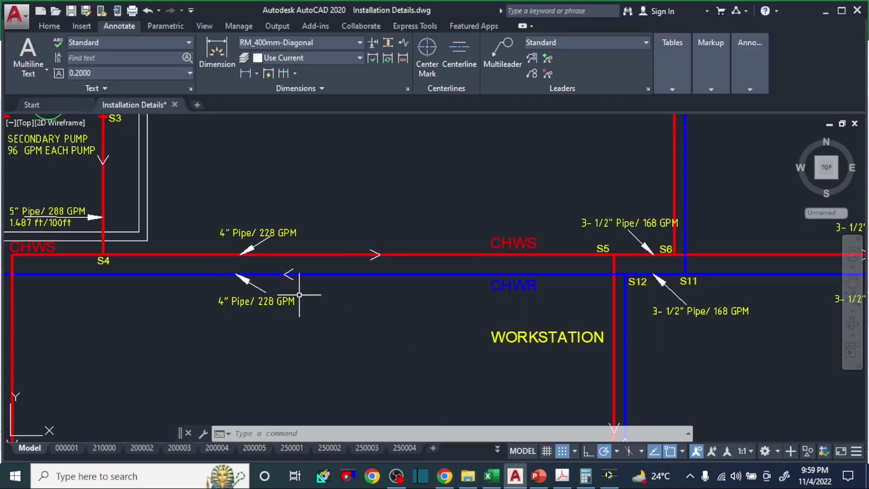
{"action": "key", "text": "Return"}
{"action": "left_click", "coordinate": [104, 255]}
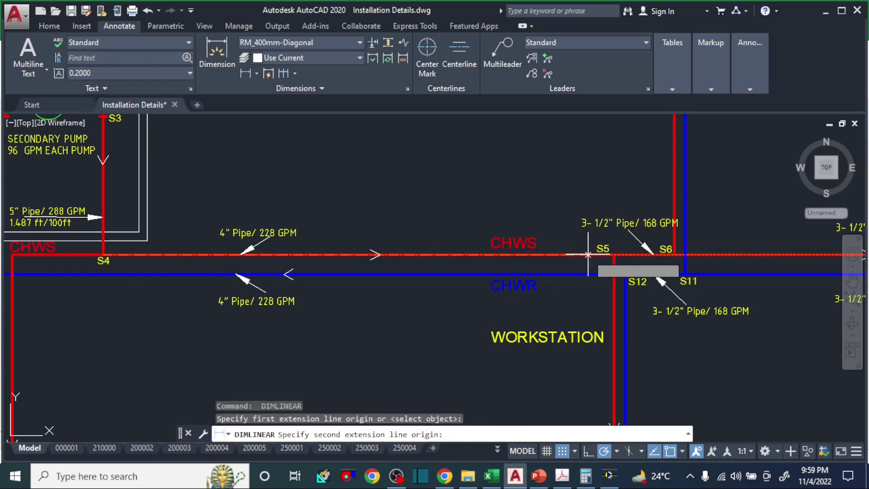
{"action": "left_click", "coordinate": [612, 253]}
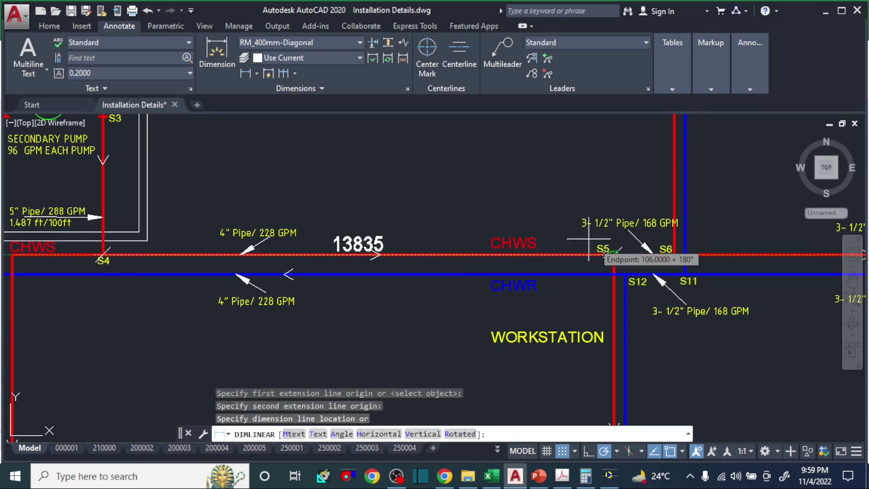
Switch to Excel and set the S4-S5 straight pipe's length to 13.8 m
{"action": "left_click", "coordinate": [492, 476]}
{"action": "type", "text": "13"}
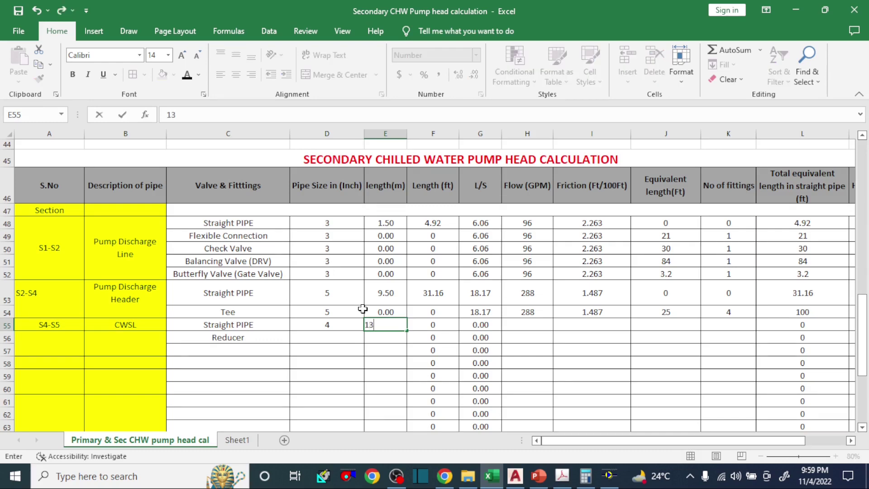
{"action": "type", "text": ".8"}
{"action": "key", "text": "Tab"}
{"action": "key", "text": "Tab"}
{"action": "key", "text": "Tab"}
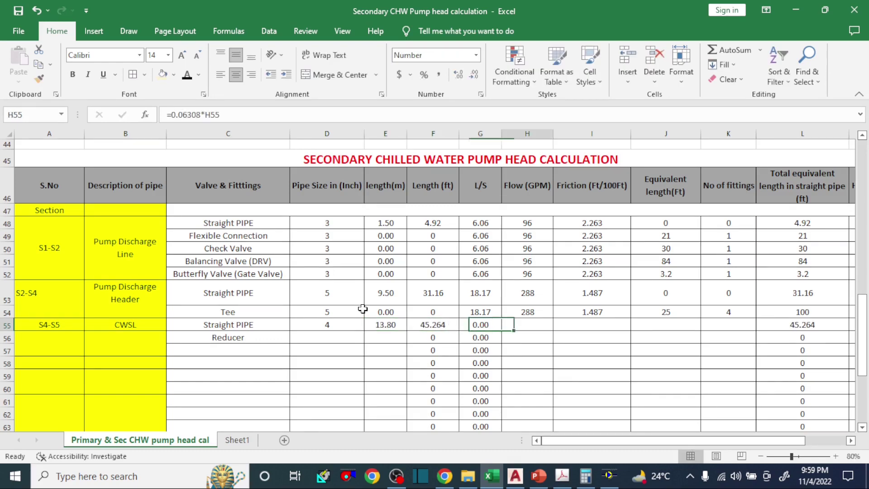
Set the S4-S5 straight pipe's flow to 228 GPM, then calculate a 4" pipe at 228 USgpm in PipeSizer
{"action": "type", "text": "228"}
{"action": "key", "text": "Tab"}
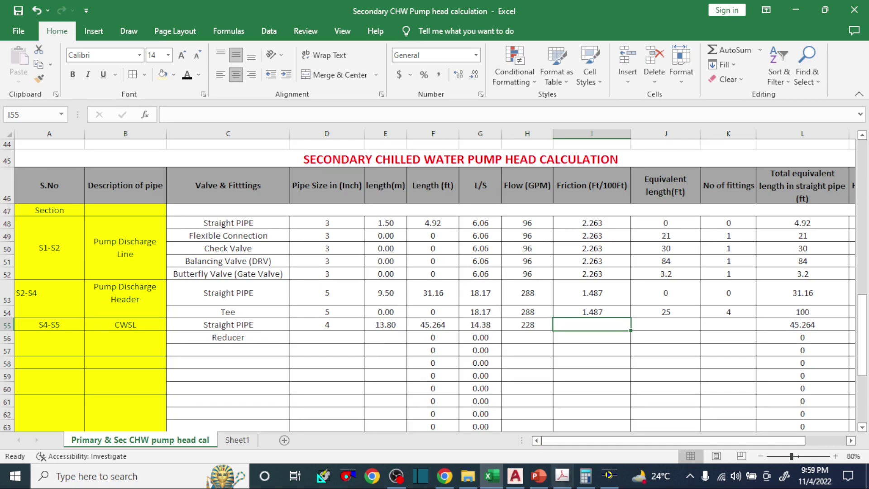
{"action": "left_click", "coordinate": [609, 475]}
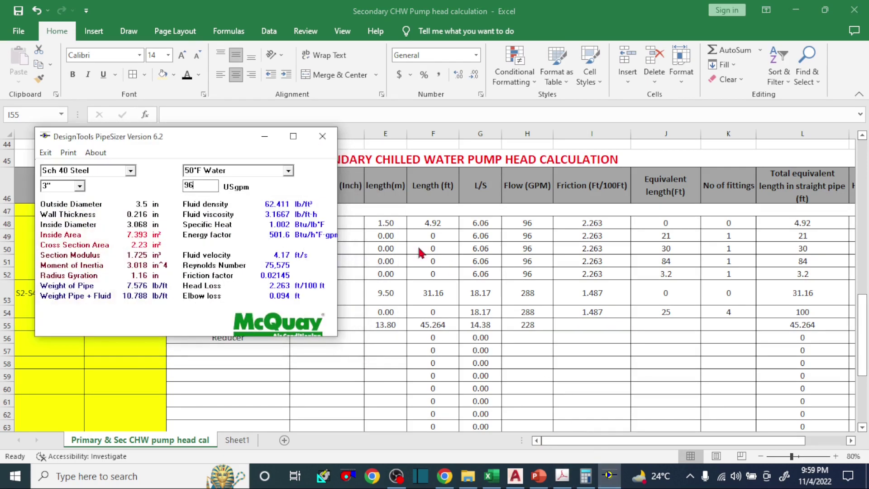
{"action": "left_click", "coordinate": [80, 186]}
{"action": "left_click", "coordinate": [64, 217]}
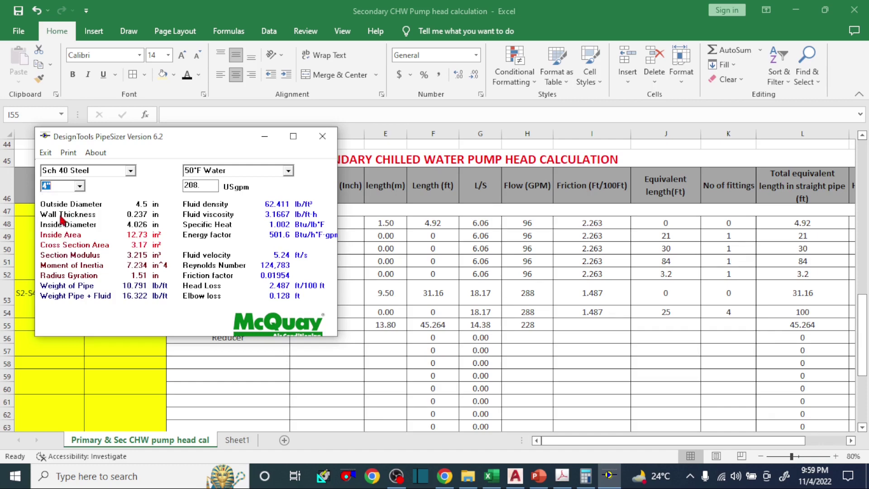
{"action": "double_click", "coordinate": [206, 186]}
{"action": "type", "text": "228"}
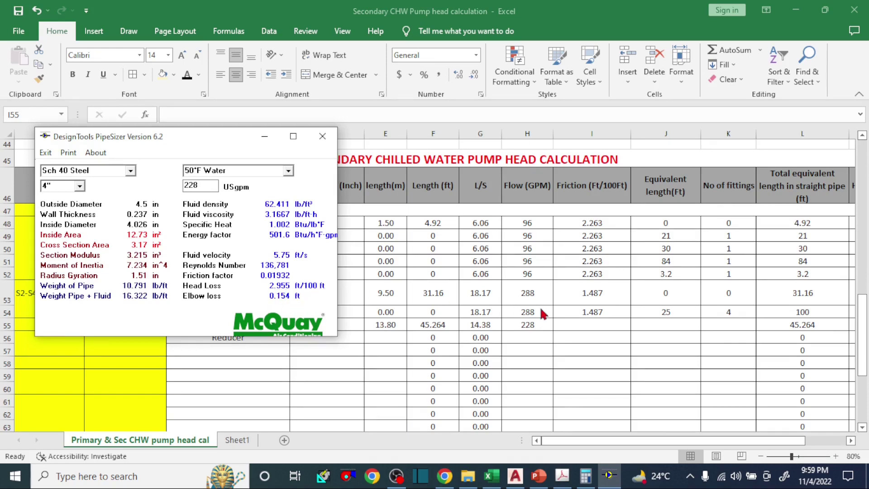
In Excel row 55, enter friction 2.955, equivalent length 0 and 0 fittings for the straight pipe, and check its head loss
{"action": "left_click", "coordinate": [608, 324]}
{"action": "type", "text": "2."}
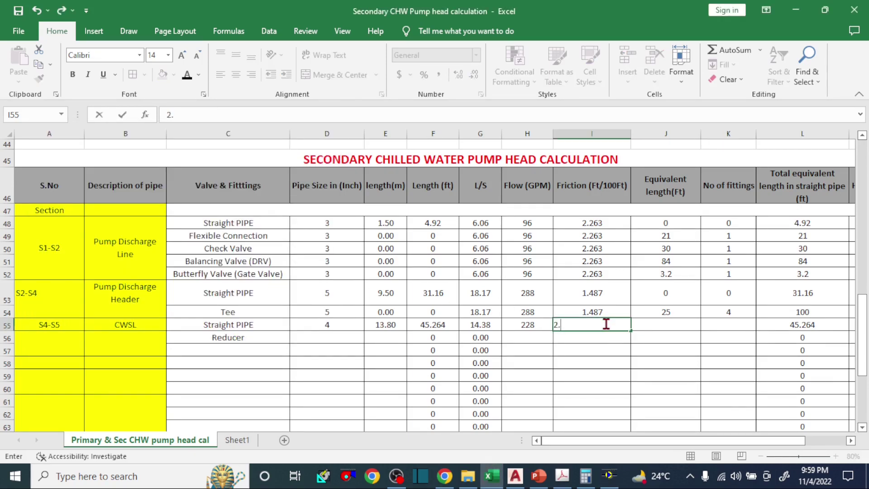
{"action": "type", "text": "955"}
{"action": "key", "text": "Tab"}
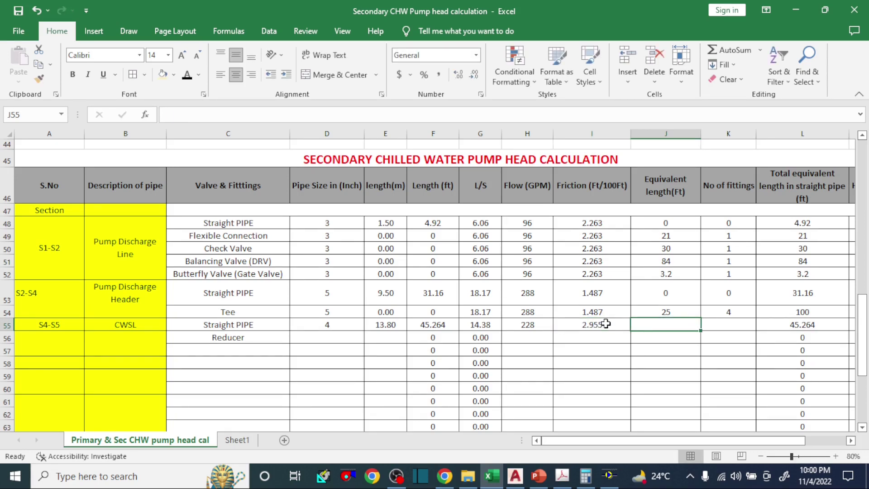
{"action": "type", "text": "0"}
{"action": "key", "text": "Tab"}
{"action": "type", "text": "0"}
{"action": "key", "text": "Tab"}
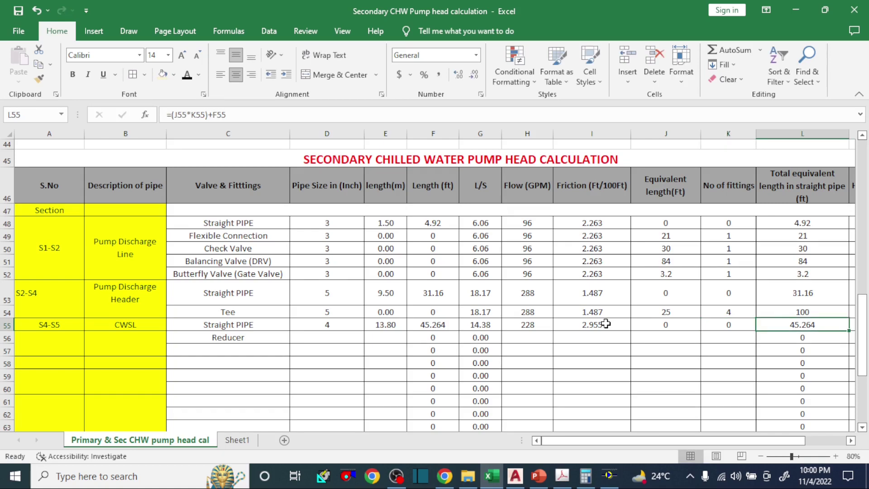
{"action": "left_click_drag", "start_coordinate": [610, 442], "coordinate": [653, 440]}
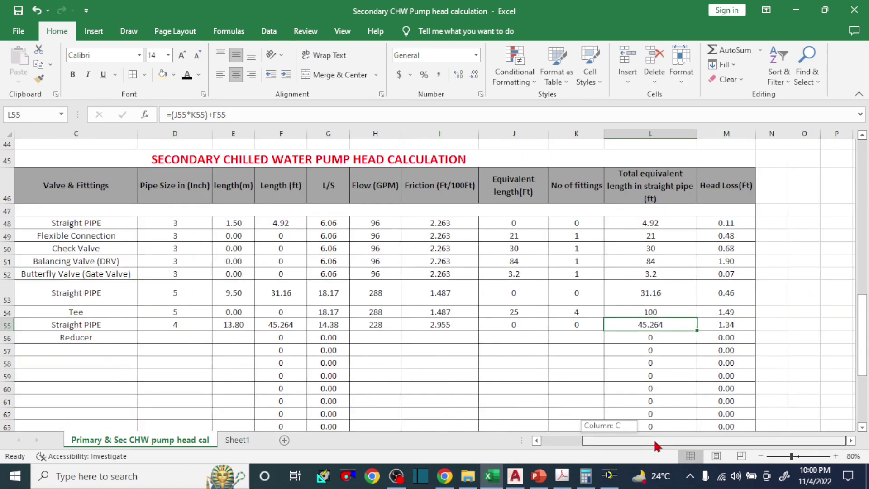
{"action": "left_click", "coordinate": [719, 323]}
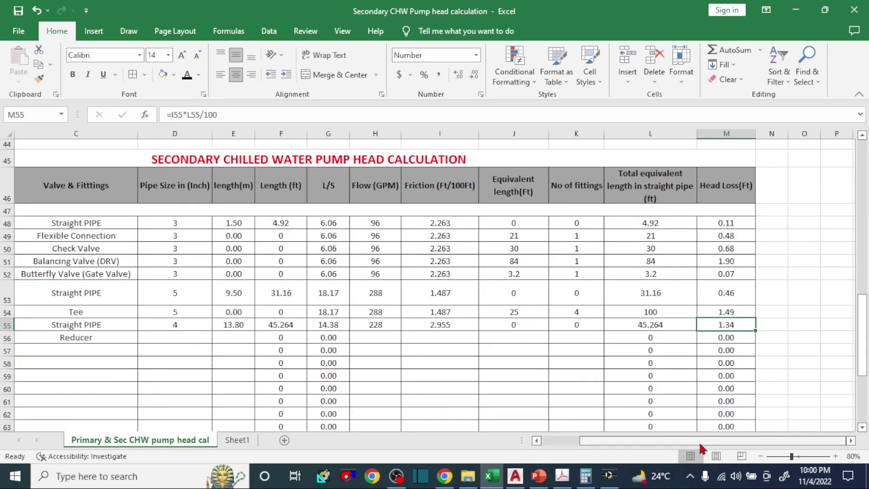
Set the reducer's pipe size to 4 inches and its length to 0 m in row 56
{"action": "left_click_drag", "start_coordinate": [699, 441], "coordinate": [591, 437]}
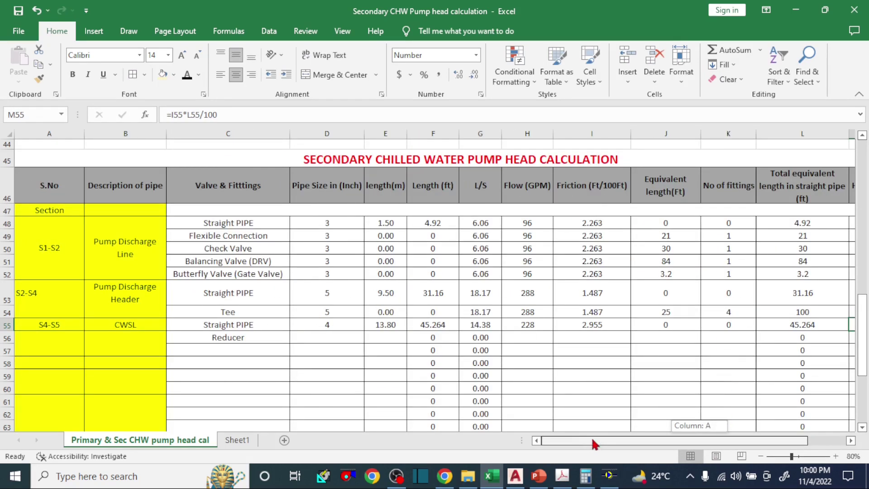
{"action": "left_click", "coordinate": [230, 340]}
{"action": "left_click", "coordinate": [322, 337]}
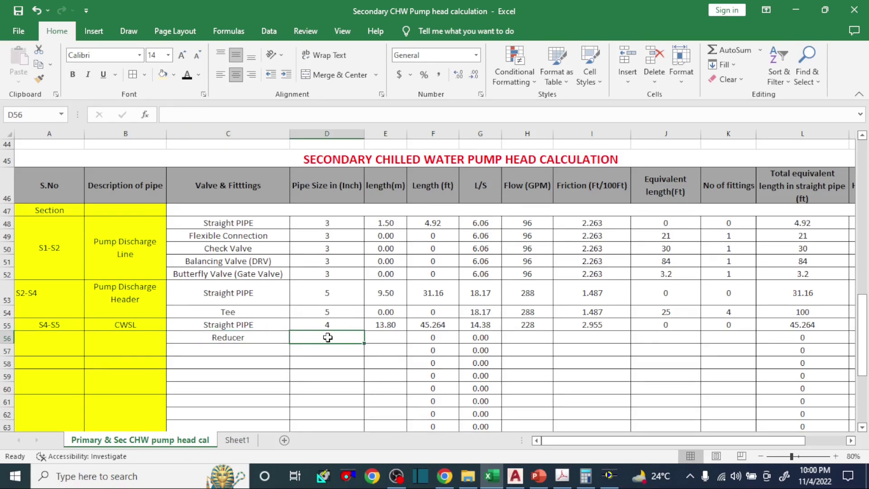
{"action": "type", "text": "4"}
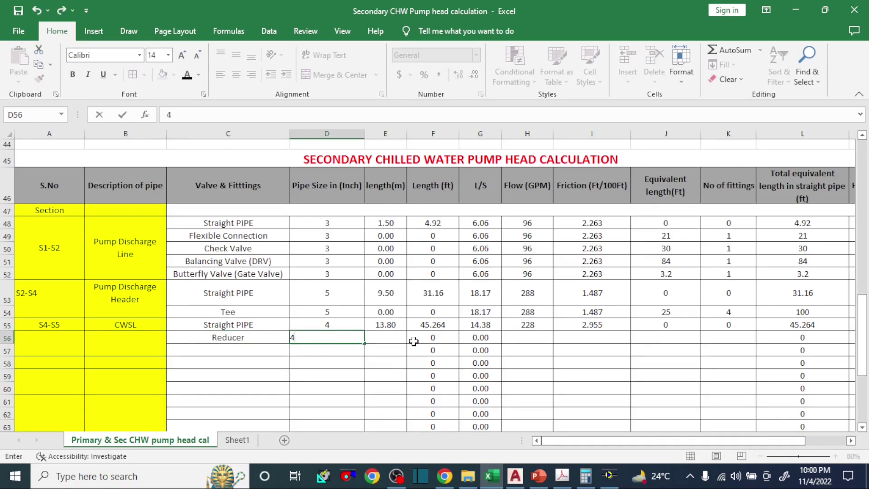
{"action": "left_click", "coordinate": [384, 338]}
{"action": "type", "text": "0"}
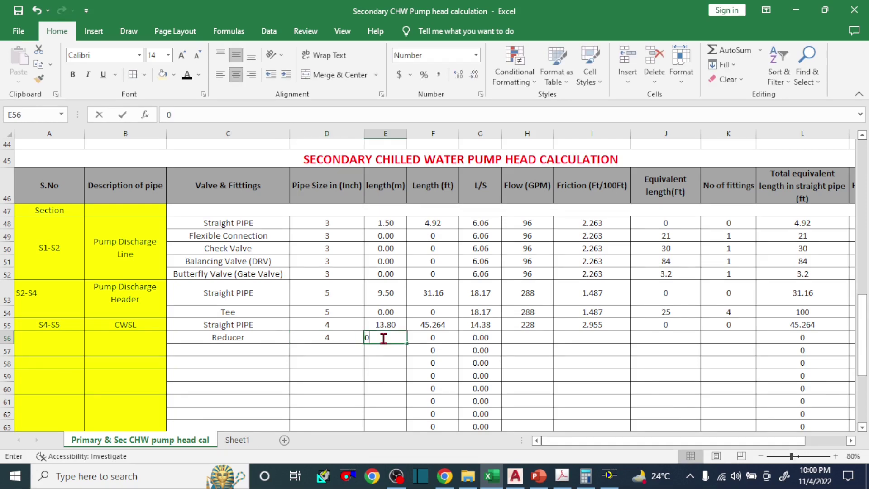
{"action": "key", "text": "Tab"}
Enter a flow of 228 GPM and a friction rate of 2.955 for the reducer in row 56
{"action": "key", "text": "Tab"}
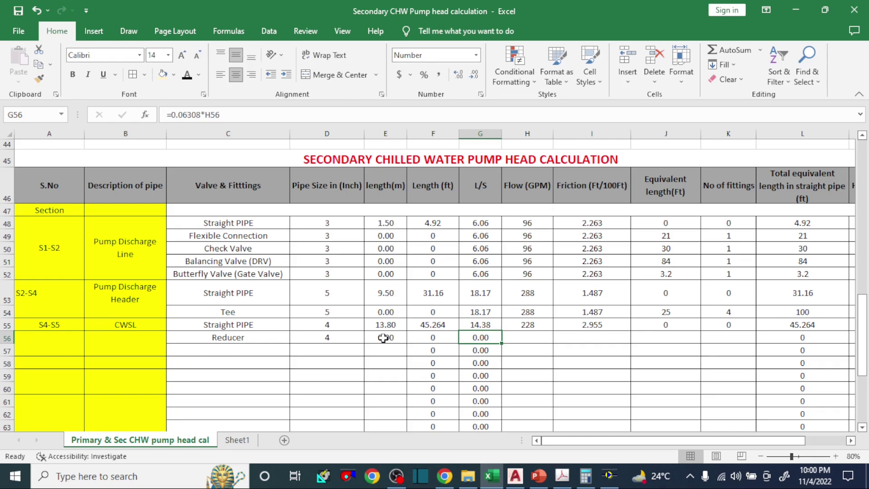
{"action": "key", "text": "Tab"}
{"action": "type", "text": "22"}
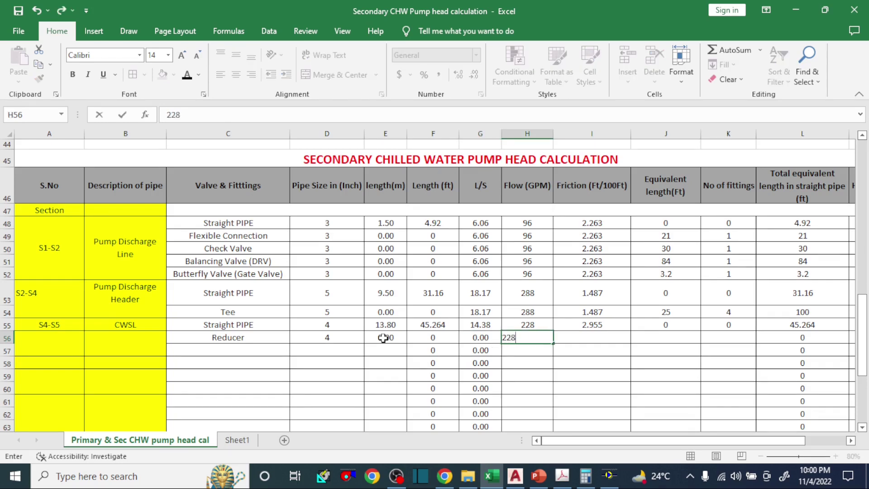
{"action": "key", "text": "Tab"}
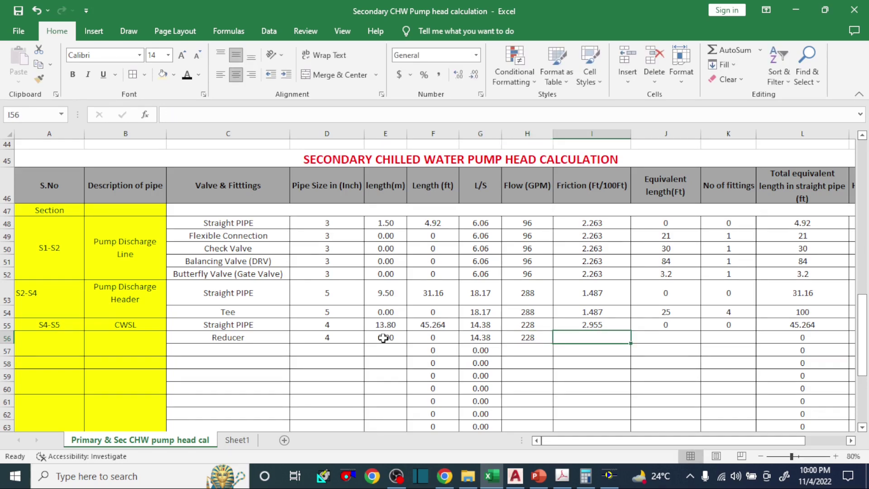
{"action": "type", "text": "2.955"}
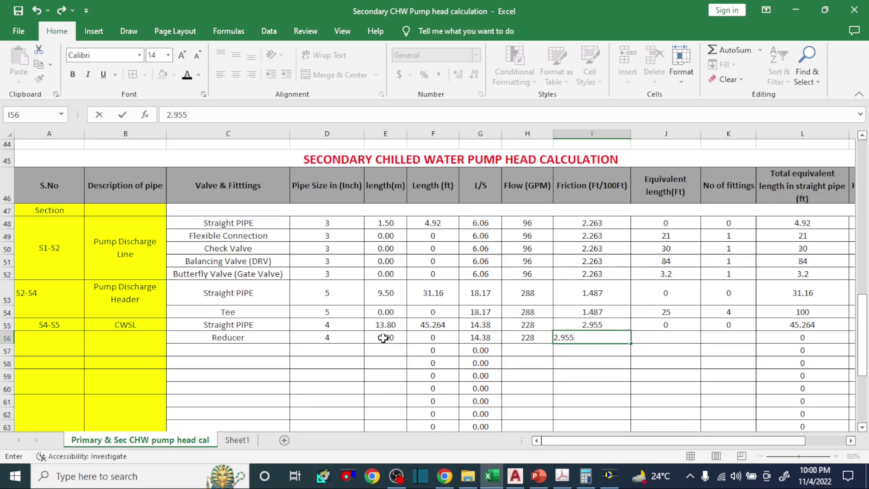
{"action": "key", "text": "Tab"}
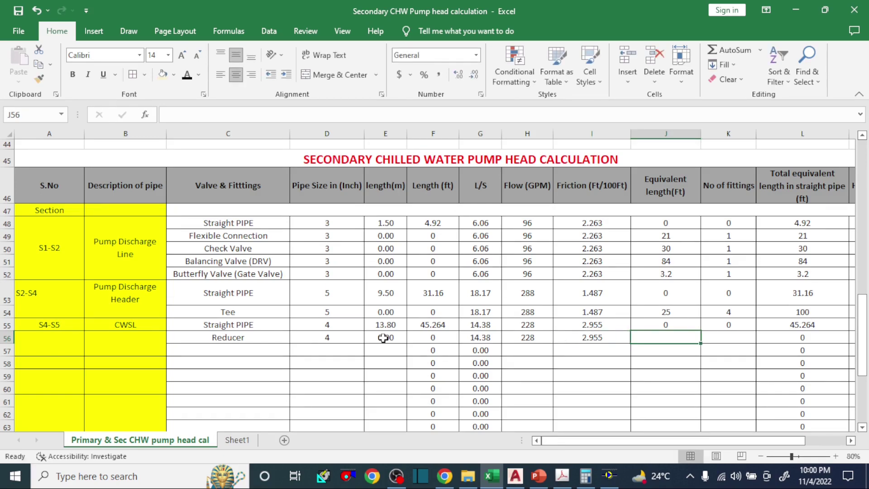
Switch to the fitting losses PDF in Acrobat and find Table 12 with the sudden contraction losses for the reducer
{"action": "left_click", "coordinate": [331, 335]}
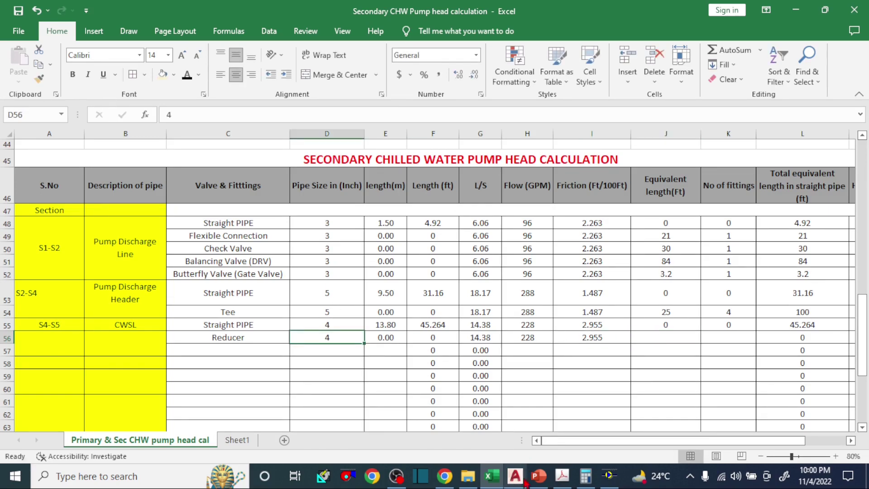
{"action": "left_click", "coordinate": [563, 476]}
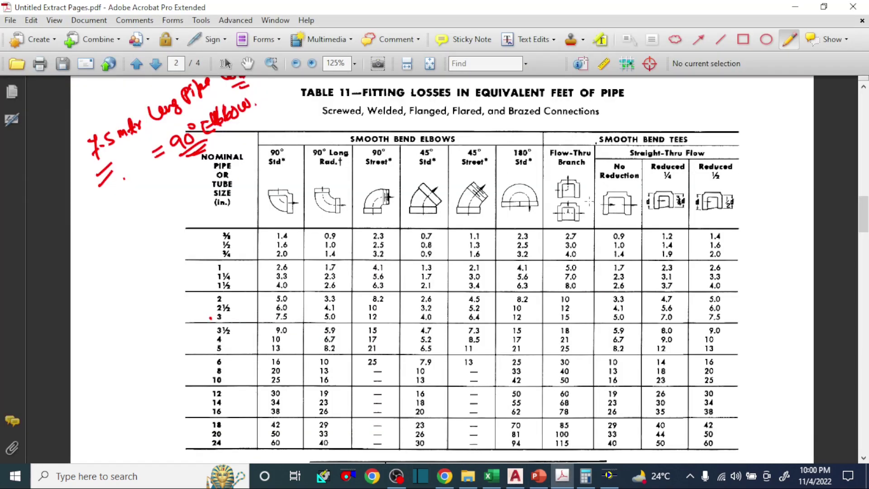
{"action": "scroll", "coordinate": [588, 201], "scroll_direction": "down", "scroll_amount": 20}
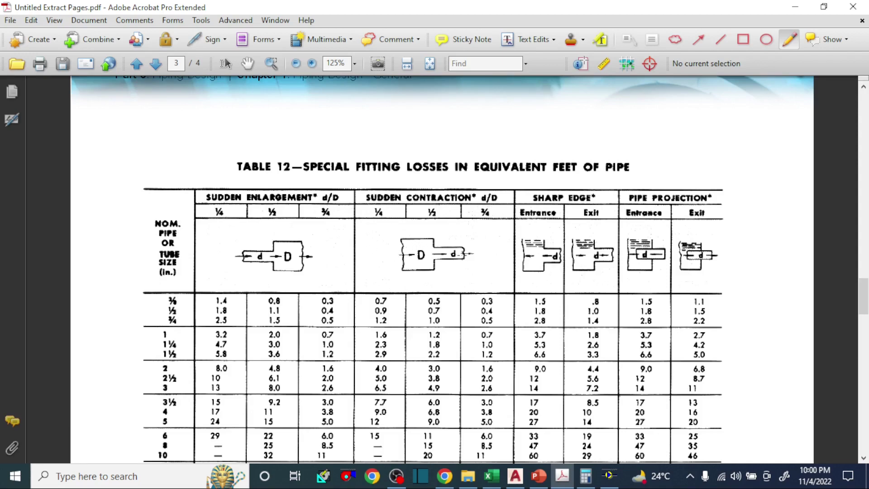
{"action": "scroll", "coordinate": [462, 255], "scroll_direction": "down", "scroll_amount": 3}
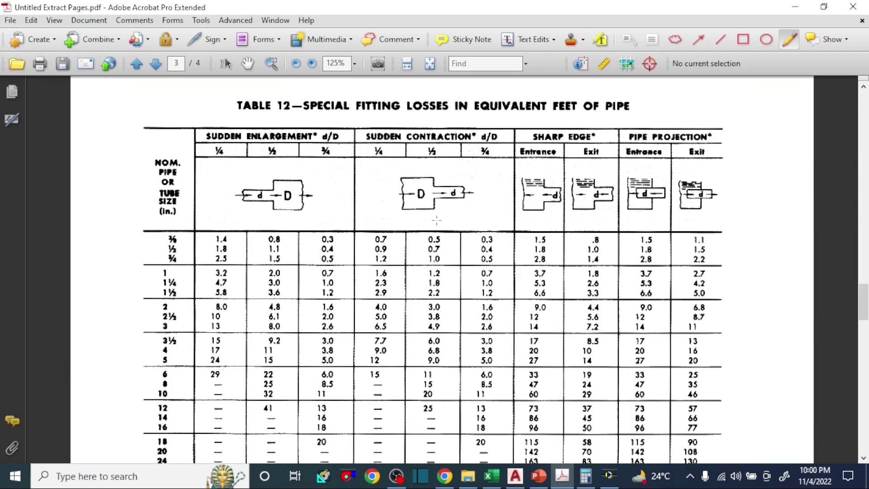
Switch to the AutoCAD drawing and check the supply pipe sizes before and after S5 for the reducer
{"action": "key", "text": "alt+Tab"}
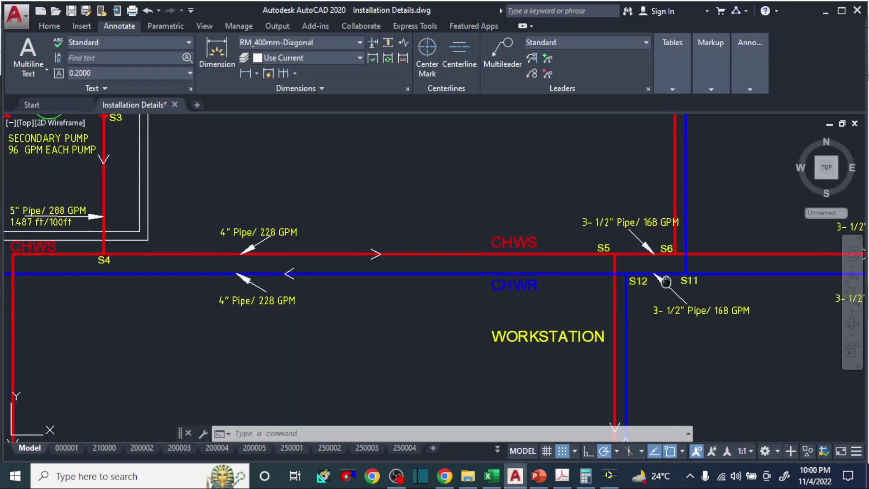
{"action": "scroll", "coordinate": [482, 228], "scroll_direction": "down", "scroll_amount": 3}
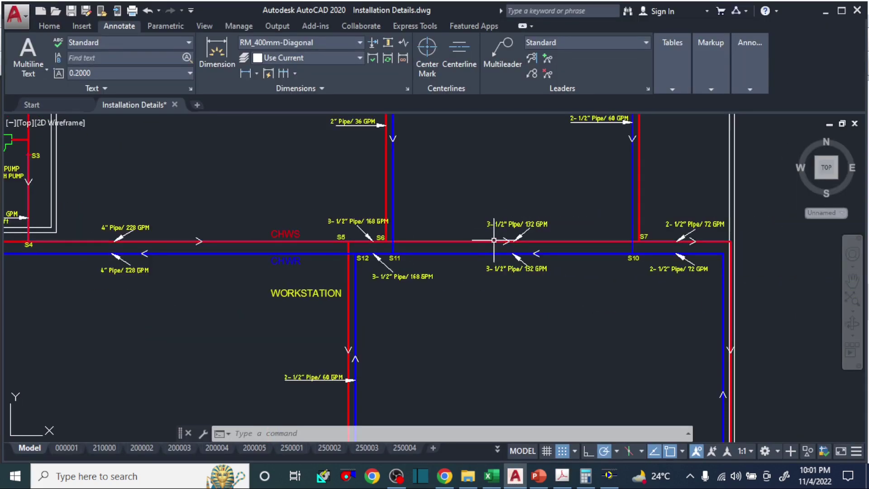
{"action": "scroll", "coordinate": [479, 252], "scroll_direction": "up", "scroll_amount": 6}
{"action": "scroll", "coordinate": [224, 283], "scroll_direction": "down", "scroll_amount": 2}
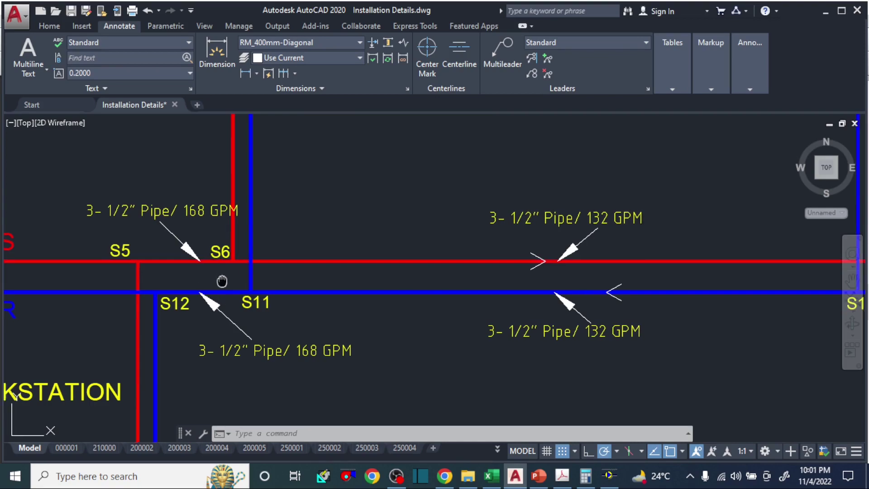
{"action": "left_click_drag", "start_coordinate": [224, 283], "coordinate": [406, 307]}
{"action": "mouse_move", "coordinate": [270, 253]}
{"action": "left_mouse_down"}
{"action": "mouse_move", "coordinate": [431, 284]}
{"action": "mouse_move", "coordinate": [505, 285]}
{"action": "left_mouse_up"}
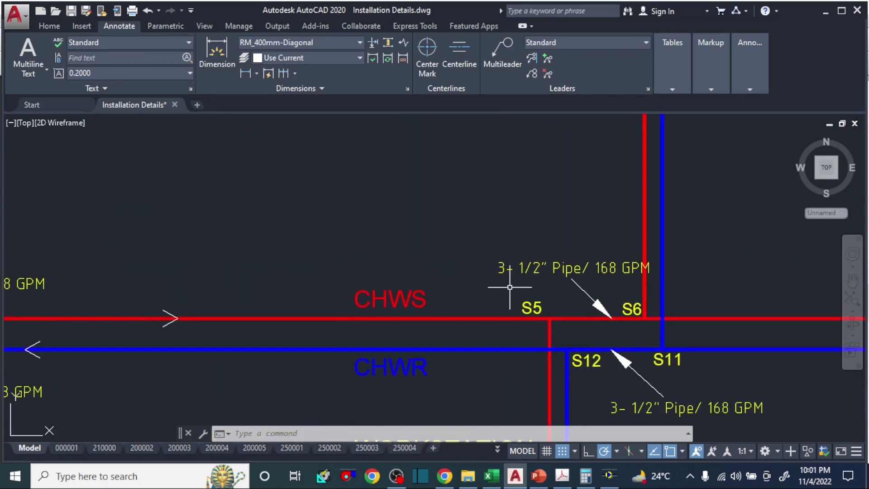
{"action": "scroll", "coordinate": [504, 285], "scroll_direction": "down", "scroll_amount": 2}
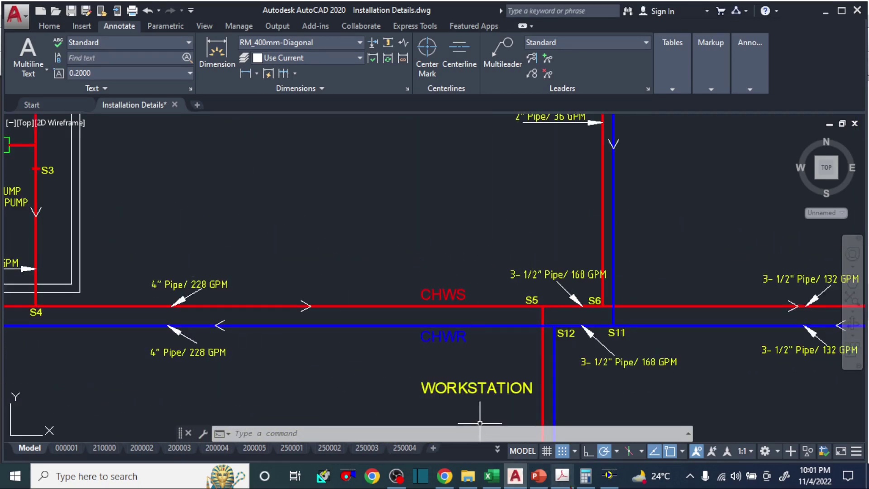
Open Calculator and compute the reducer's diameter ratio as 3.5 ÷ 4
{"action": "left_click", "coordinate": [586, 476]}
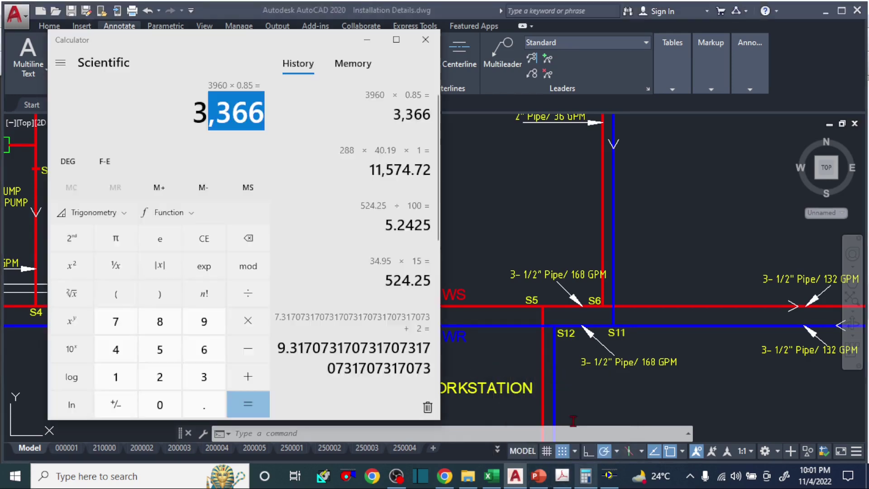
{"action": "type", "text": "3.5 ÷ "}
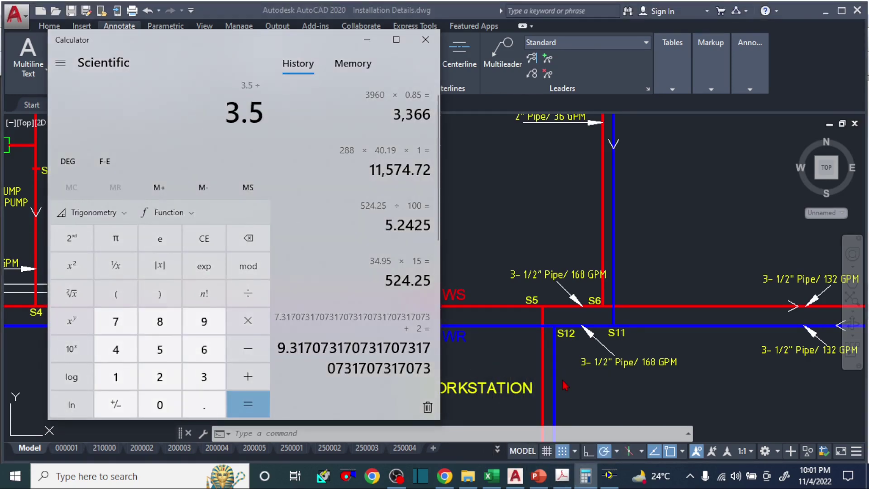
{"action": "type", "text": "4"}
{"action": "key", "text": "Return"}
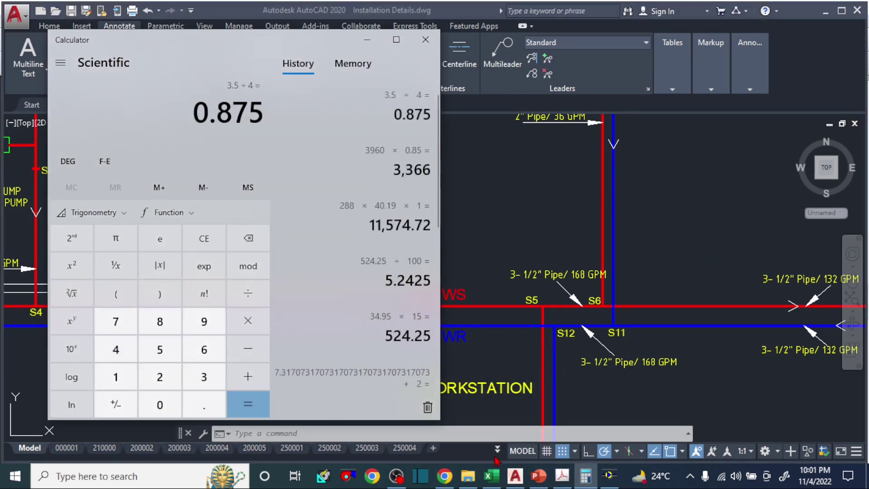
Bring the fitting losses PDF up behind Calculator and compute 3 ÷ 4 to compare with the table's ¾ ratio
{"action": "left_click", "coordinate": [516, 475]}
{"action": "type", "text": "3"}
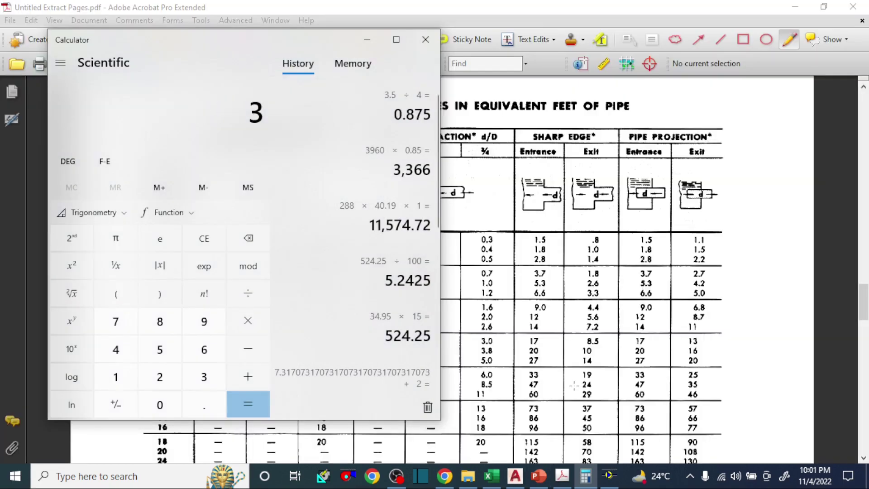
{"action": "type", "text": " ÷ 4"}
{"action": "key", "text": "Return"}
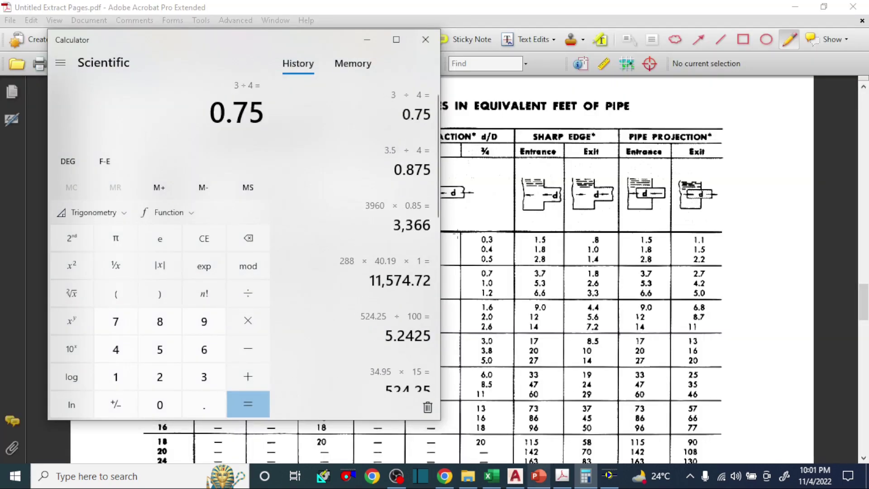
{"action": "left_click_drag", "start_coordinate": [242, 113], "coordinate": [351, 180]}
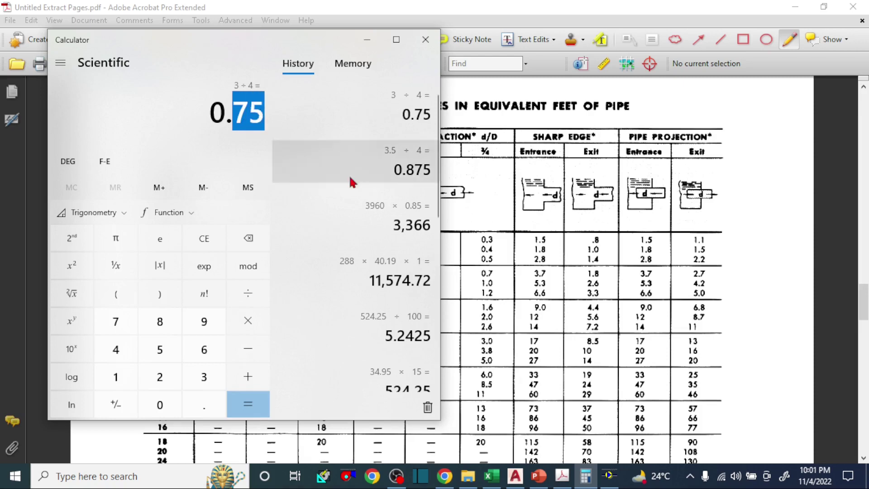
Look up the ¾-ratio sudden contraction loss in Table 12 of the PDF, checking the reducer's pipe size in the Excel sheet
{"action": "left_click", "coordinate": [501, 191]}
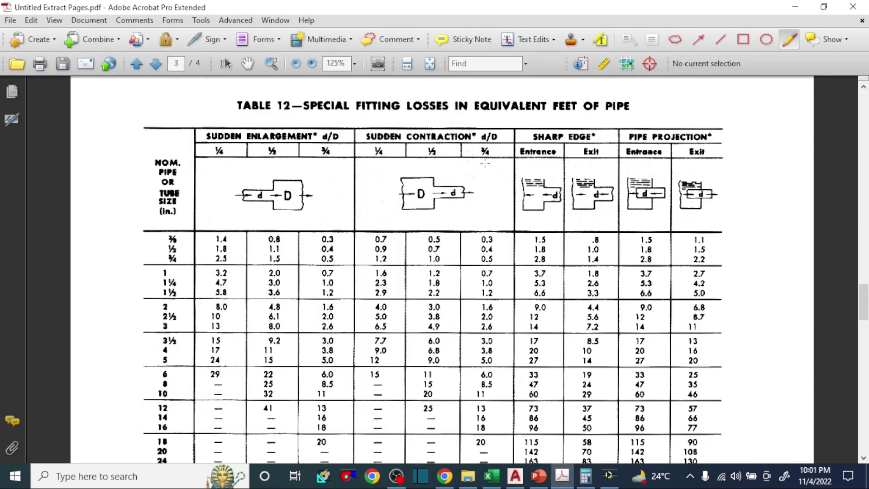
{"action": "scroll", "coordinate": [479, 149], "scroll_direction": "down", "scroll_amount": 3}
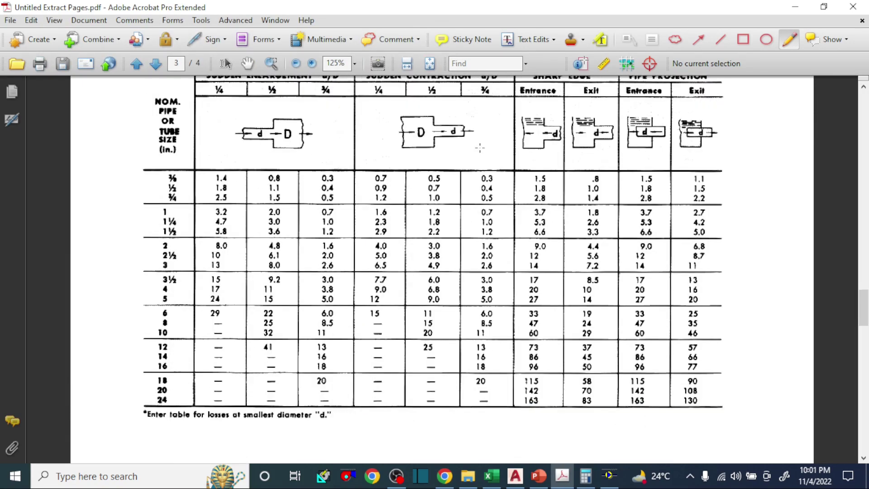
{"action": "left_click", "coordinate": [468, 476]}
{"action": "left_click", "coordinate": [492, 475]}
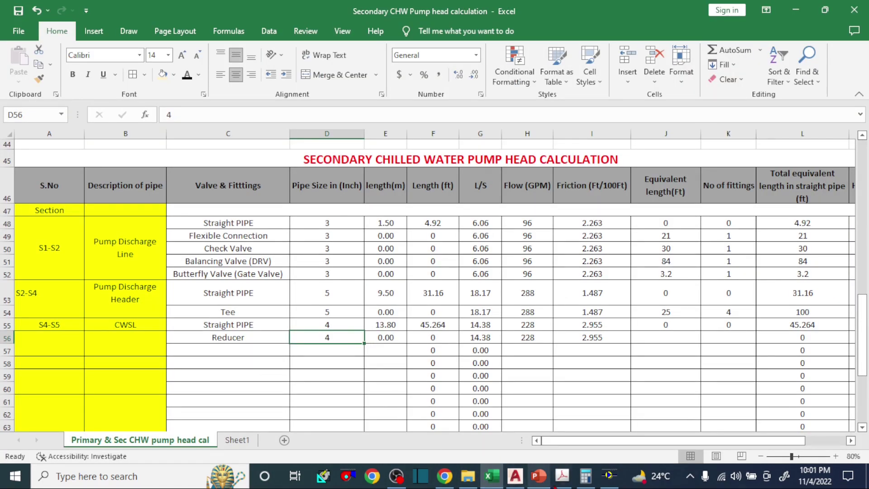
{"action": "left_click", "coordinate": [562, 476]}
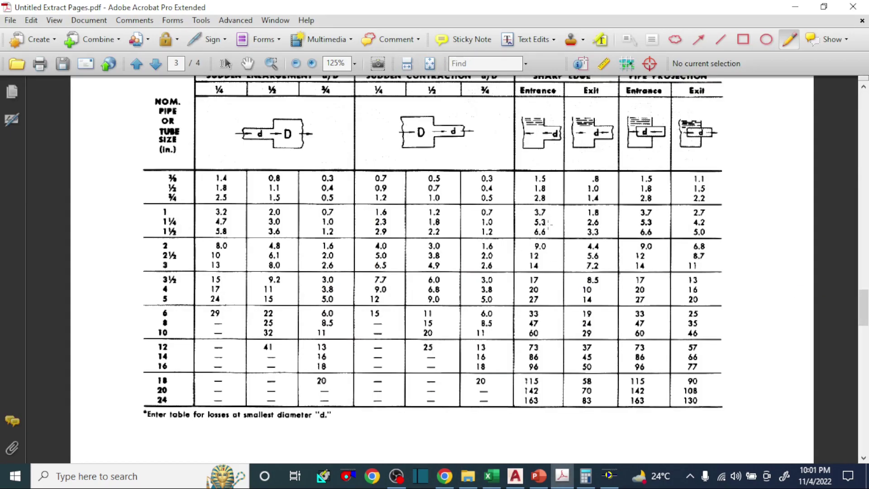
{"action": "scroll", "coordinate": [513, 168], "scroll_direction": "up", "scroll_amount": 1}
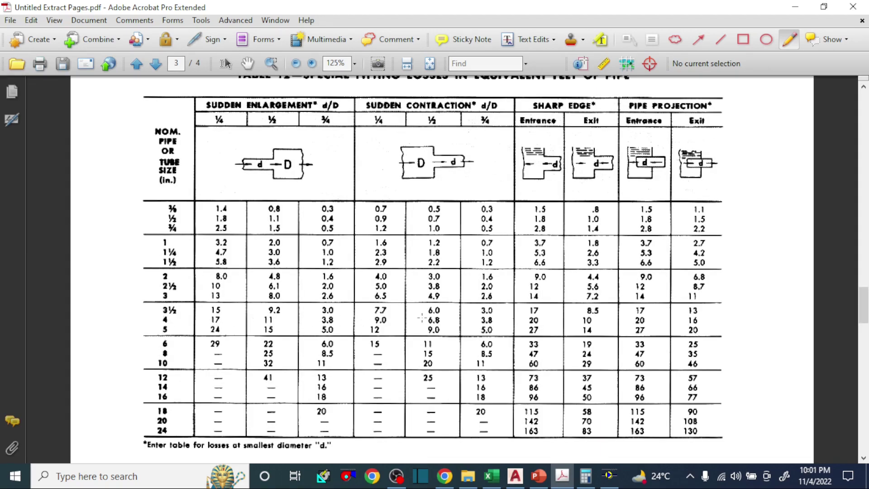
Switch to the Excel sheet and enter an equivalent length of 3.8 ft and 1 fitting for the S4-S5 reducer
{"action": "left_click", "coordinate": [492, 476]}
{"action": "left_click", "coordinate": [648, 335]}
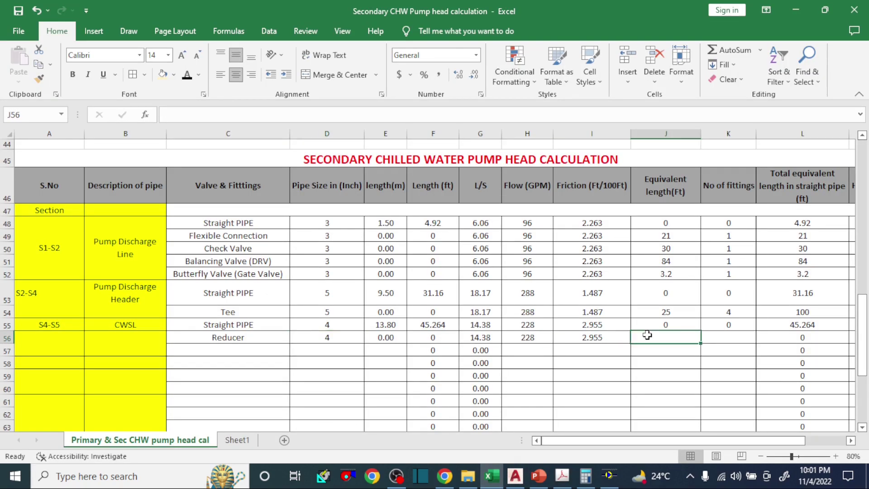
{"action": "type", "text": "3"}
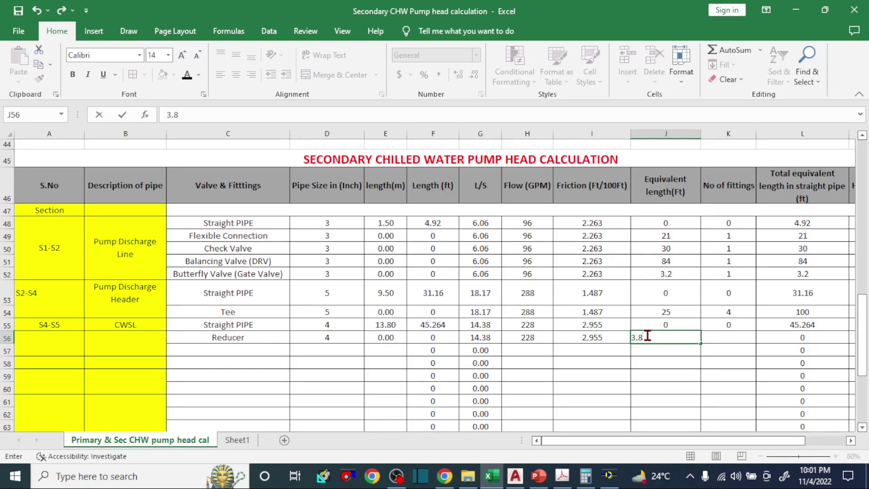
{"action": "type", "text": ".8"}
{"action": "key", "text": "Tab"}
{"action": "type", "text": "1"}
{"action": "key", "text": "Tab"}
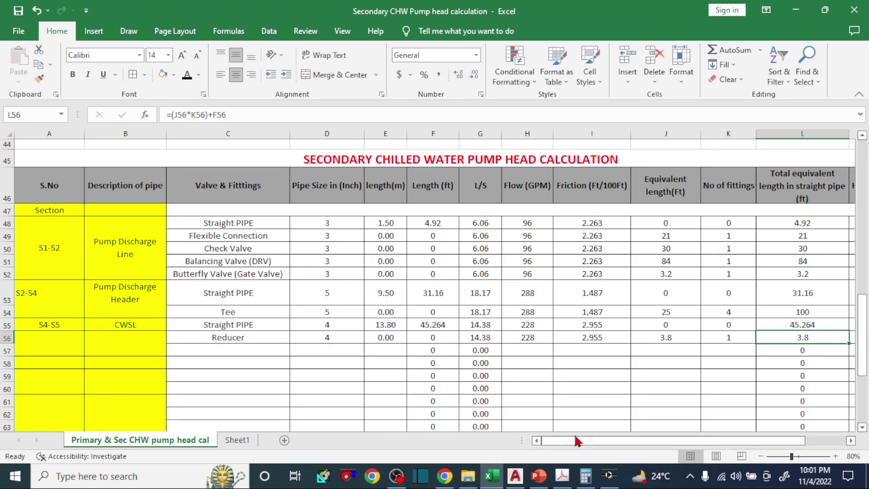
Merge and center the CWSL description over B55:B56 and the S4-S5 section label over A55:A56
{"action": "left_click_drag", "start_coordinate": [574, 439], "coordinate": [507, 442]}
{"action": "left_click_drag", "start_coordinate": [113, 326], "coordinate": [111, 340]}
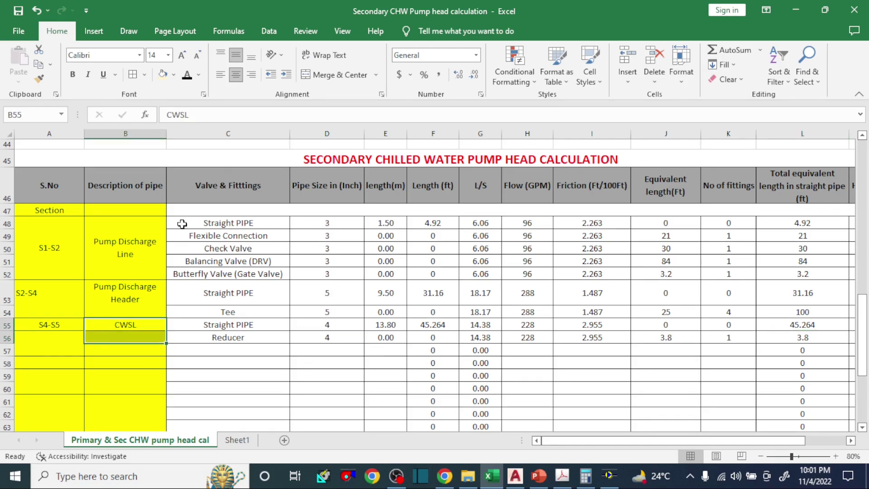
{"action": "left_click", "coordinate": [333, 72]}
{"action": "left_click_drag", "start_coordinate": [48, 326], "coordinate": [48, 349]}
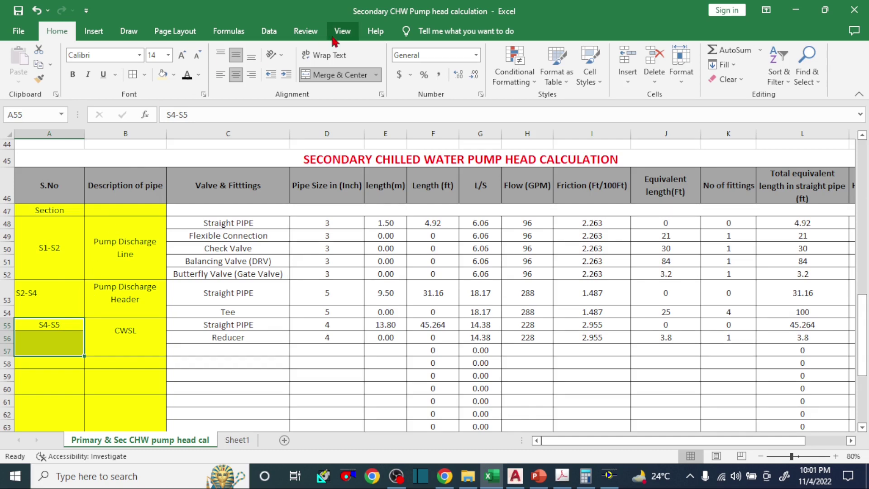
{"action": "left_click_drag", "start_coordinate": [40, 324], "coordinate": [42, 338]}
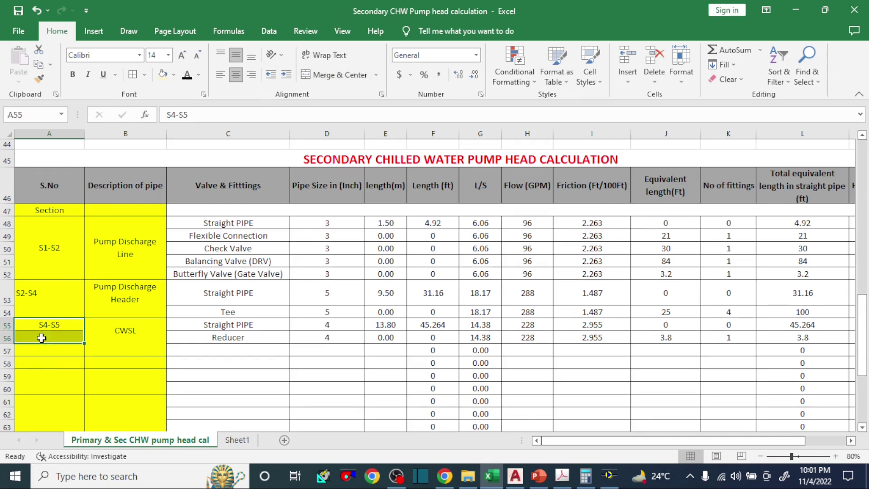
{"action": "left_click", "coordinate": [365, 77]}
Center the section labels S1-S2 through S4-S5 horizontally and apply borders to the merged S4-S5 and CWSL cells
{"action": "left_click_drag", "start_coordinate": [35, 239], "coordinate": [32, 322]}
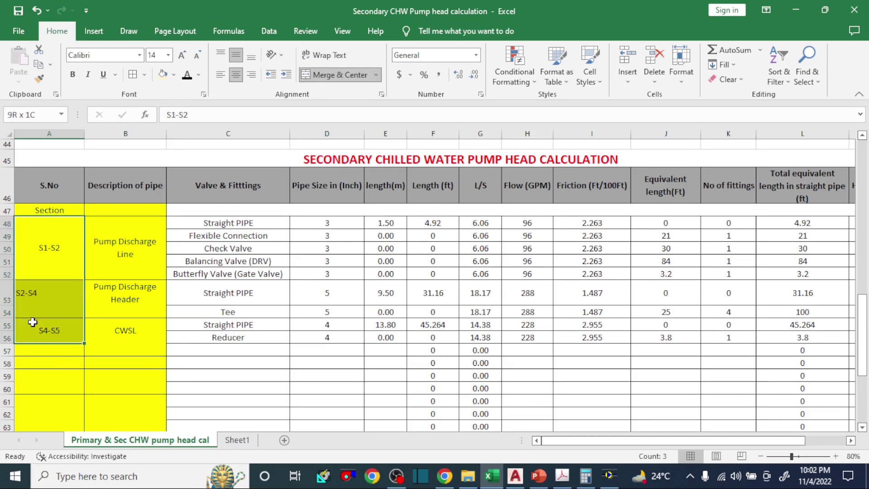
{"action": "left_click", "coordinate": [236, 75]}
{"action": "left_click", "coordinate": [184, 338]}
{"action": "scroll", "coordinate": [175, 344], "scroll_direction": "down", "scroll_amount": 1}
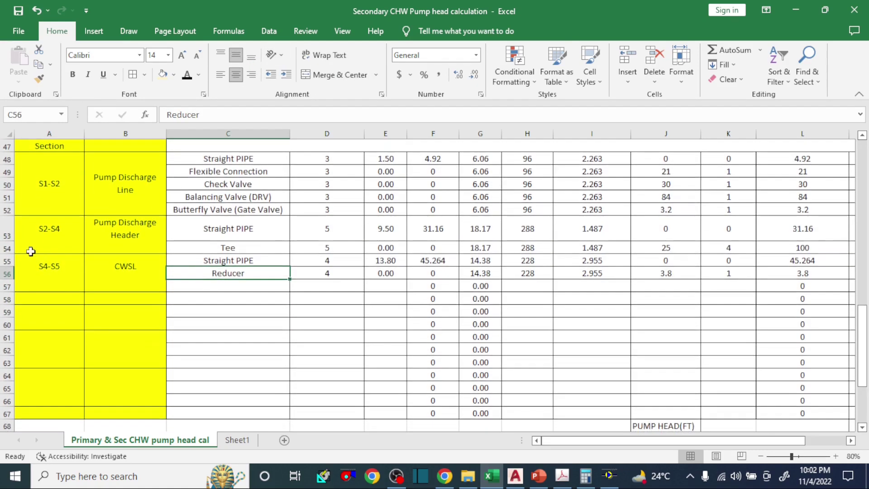
{"action": "left_click_drag", "start_coordinate": [32, 263], "coordinate": [96, 268]}
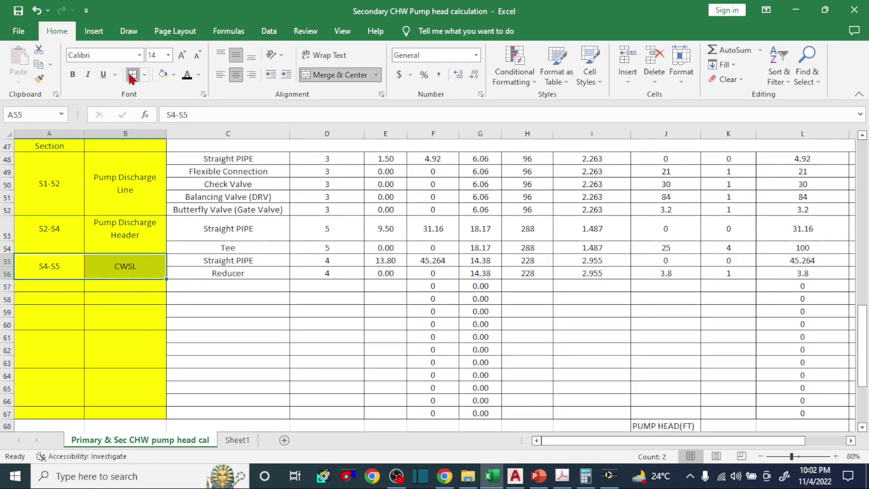
Switch to the AutoCAD drawing and examine the supply line between S5 and S6 for its pipe size, flow and branches
{"action": "left_click", "coordinate": [515, 476]}
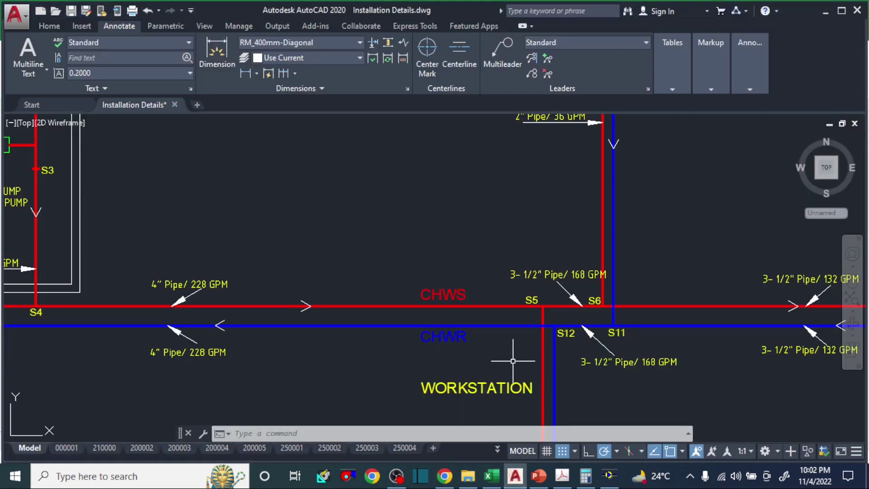
{"action": "scroll", "coordinate": [521, 340], "scroll_direction": "down", "scroll_amount": 2}
{"action": "scroll", "coordinate": [524, 332], "scroll_direction": "up", "scroll_amount": 1}
{"action": "scroll", "coordinate": [394, 313], "scroll_direction": "up", "scroll_amount": 2}
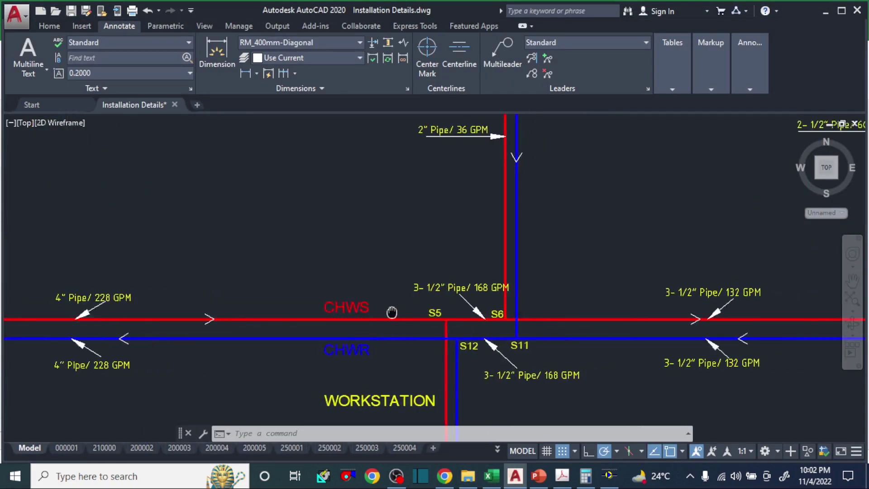
{"action": "scroll", "coordinate": [326, 319], "scroll_direction": "up", "scroll_amount": 3}
{"action": "scroll", "coordinate": [330, 311], "scroll_direction": "down", "scroll_amount": 5}
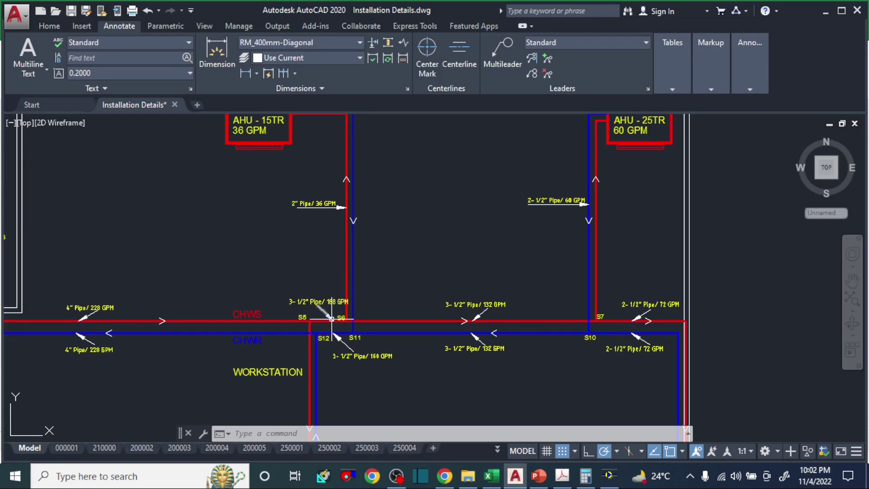
{"action": "scroll", "coordinate": [328, 355], "scroll_direction": "up", "scroll_amount": 5}
{"action": "scroll", "coordinate": [328, 355], "scroll_direction": "down", "scroll_amount": 5}
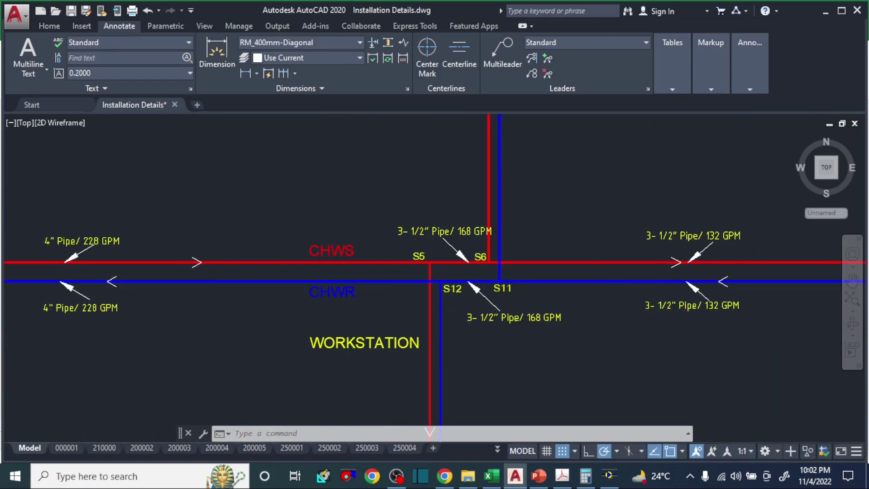
{"action": "scroll", "coordinate": [403, 301], "scroll_direction": "up", "scroll_amount": 1}
{"action": "left_click_drag", "start_coordinate": [404, 301], "coordinate": [375, 214]}
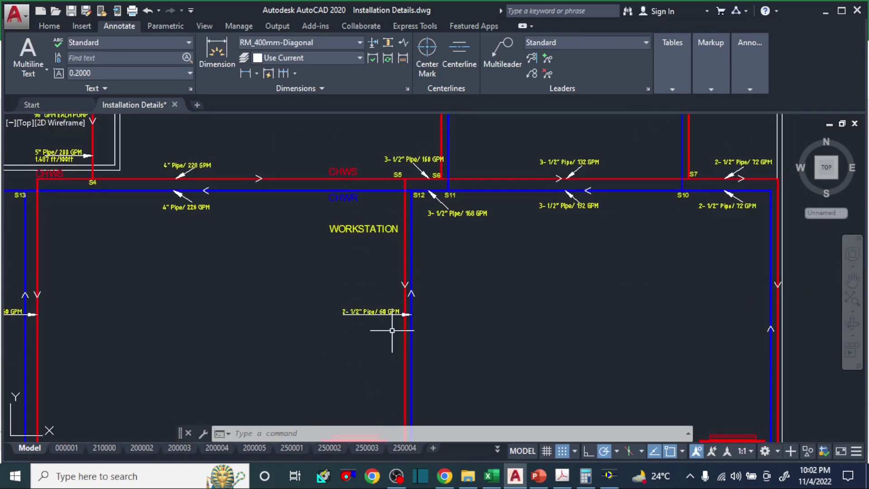
{"action": "mouse_move", "coordinate": [390, 309]}
{"action": "left_mouse_down"}
{"action": "mouse_move", "coordinate": [373, 187]}
{"action": "mouse_move", "coordinate": [389, 327]}
{"action": "mouse_move", "coordinate": [366, 346]}
{"action": "left_mouse_up"}
{"action": "scroll", "coordinate": [390, 297], "scroll_direction": "down", "scroll_amount": 2}
{"action": "scroll", "coordinate": [365, 347], "scroll_direction": "up", "scroll_amount": 4}
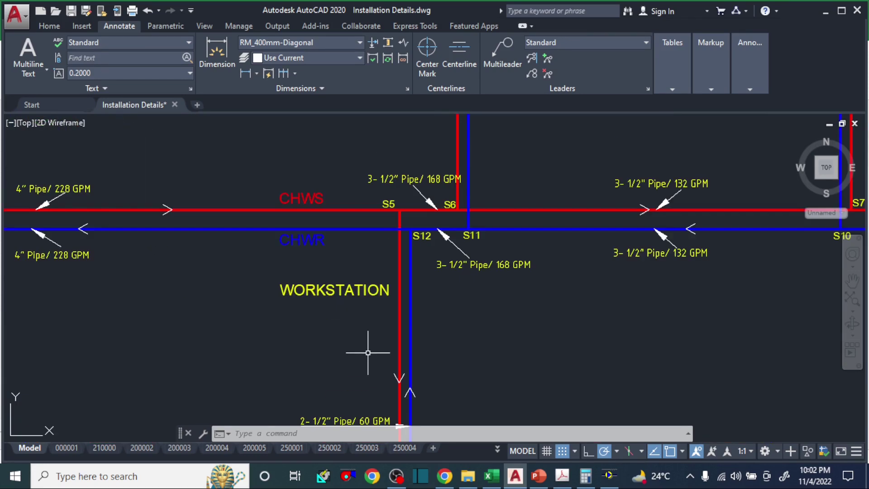
{"action": "scroll", "coordinate": [419, 181], "scroll_direction": "up", "scroll_amount": 4}
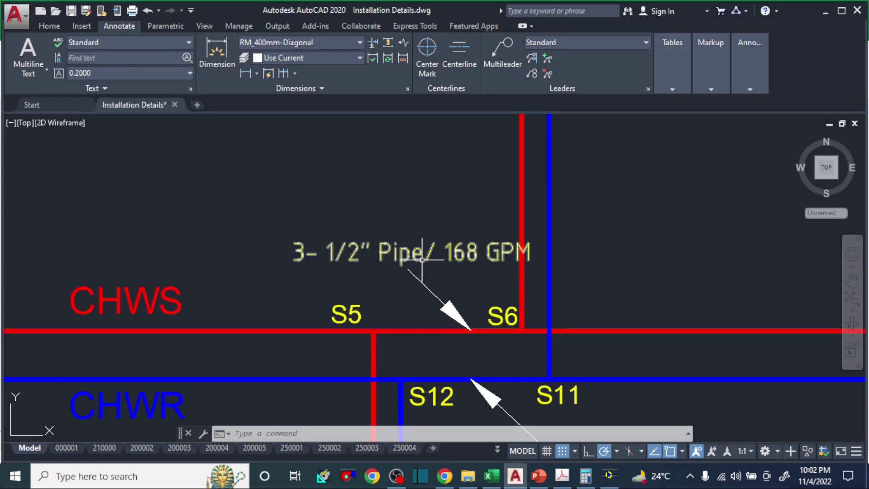
Switch to Excel and start section S5-S6 in row 57 as CWSL, listing Straight PIPE with Reducer in the row below
{"action": "left_click", "coordinate": [491, 476]}
{"action": "left_click", "coordinate": [41, 289]}
{"action": "type", "text": "S5-S"}
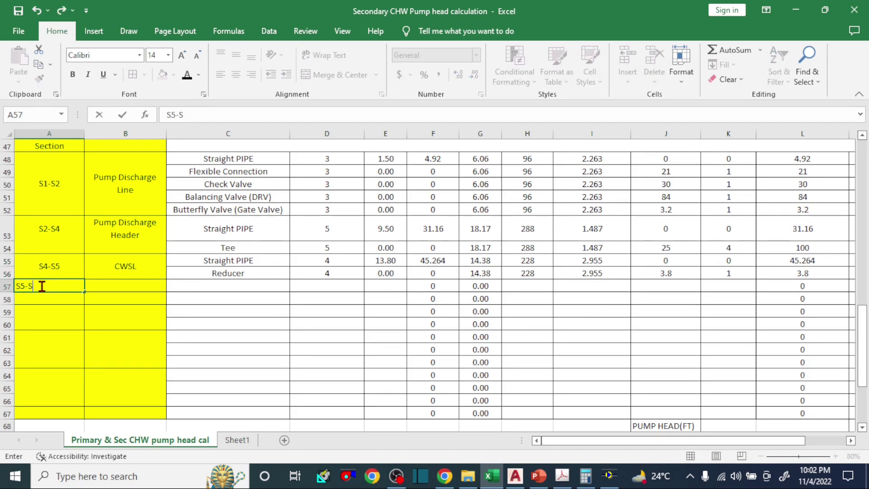
{"action": "type", "text": "6"}
{"action": "key", "text": "Tab"}
{"action": "type", "text": "CWSL"}
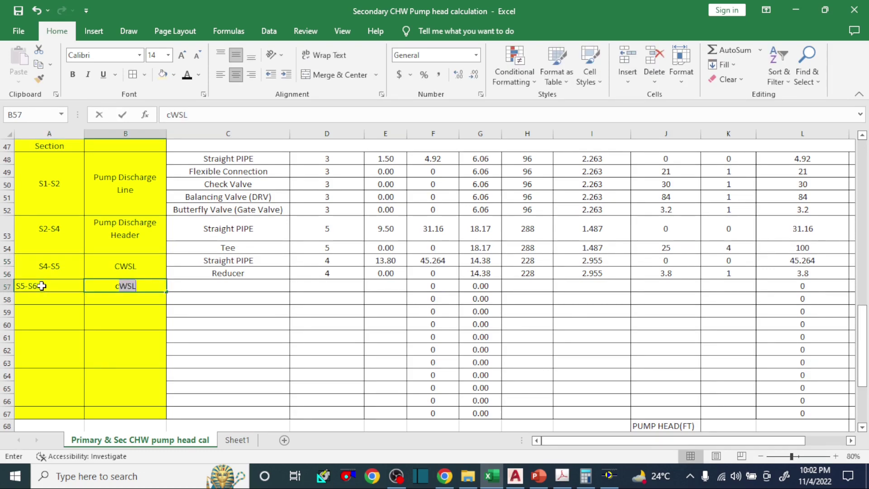
{"action": "key", "text": "Tab"}
{"action": "type", "text": "S"}
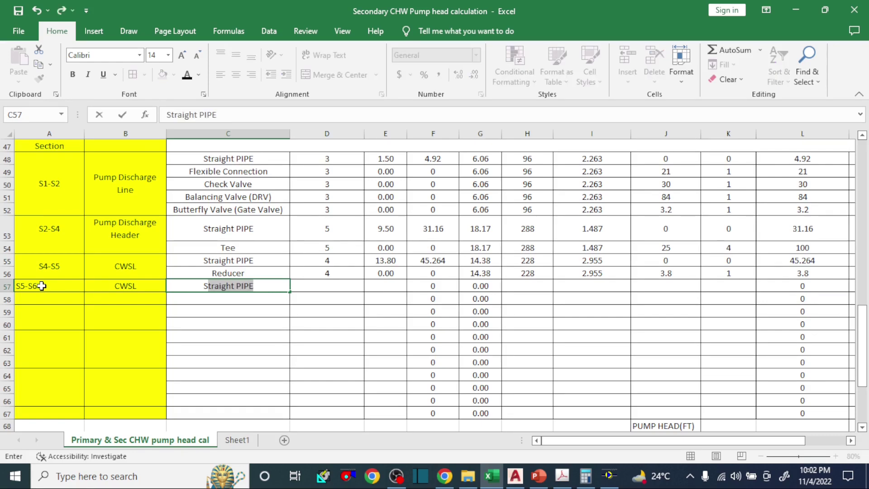
{"action": "key", "text": "Down"}
{"action": "type", "text": "r"}
{"action": "key", "text": "Tab"}
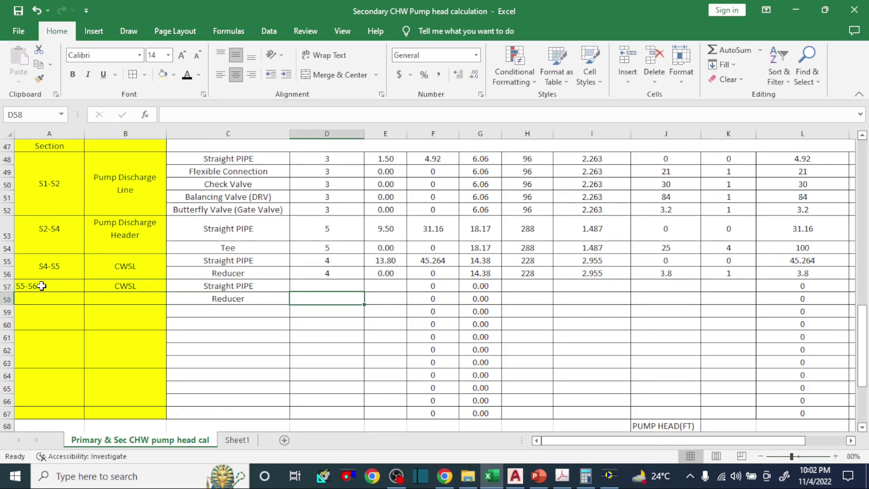
Set the S5-S6 straight pipe's size to 3 1/2 inches
{"action": "key", "text": "Up"}
{"action": "type", "text": "3"}
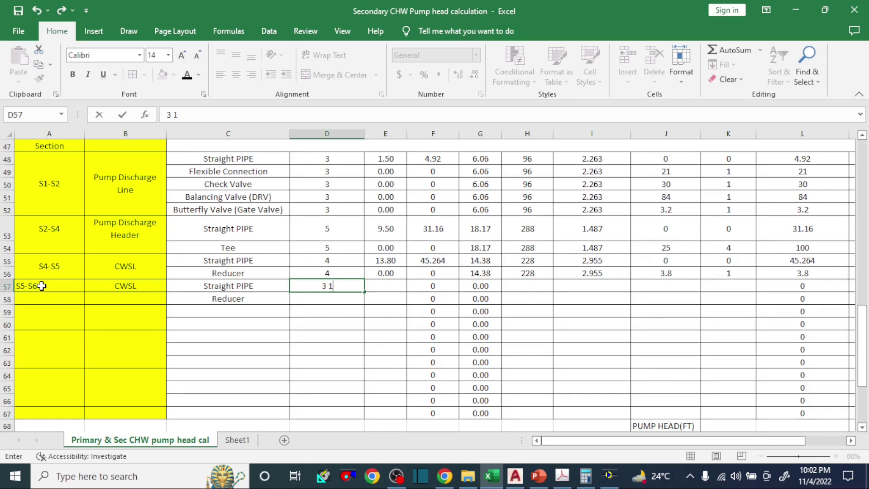
{"action": "type", "text": " 1/2"}
{"action": "key", "text": "Tab"}
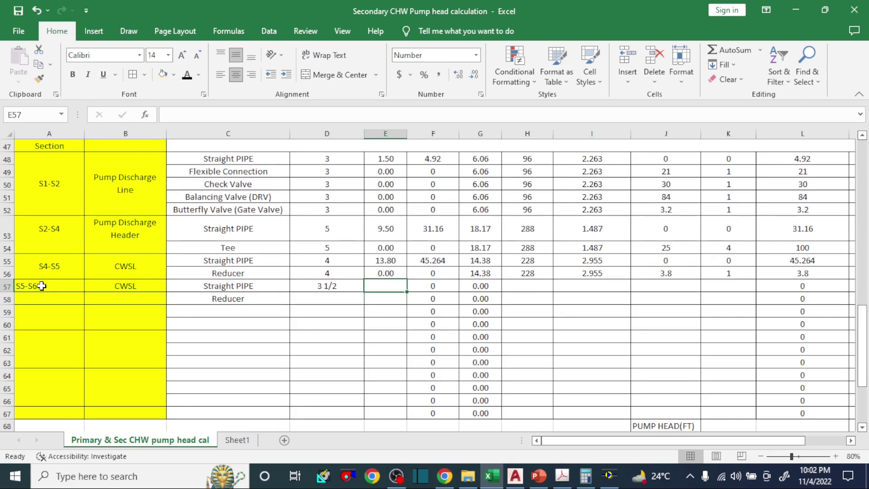
Switch to AutoCAD and measure the supply pipe's length from S5 to S6 with a linear dimension, without placing it
{"action": "left_click", "coordinate": [515, 476]}
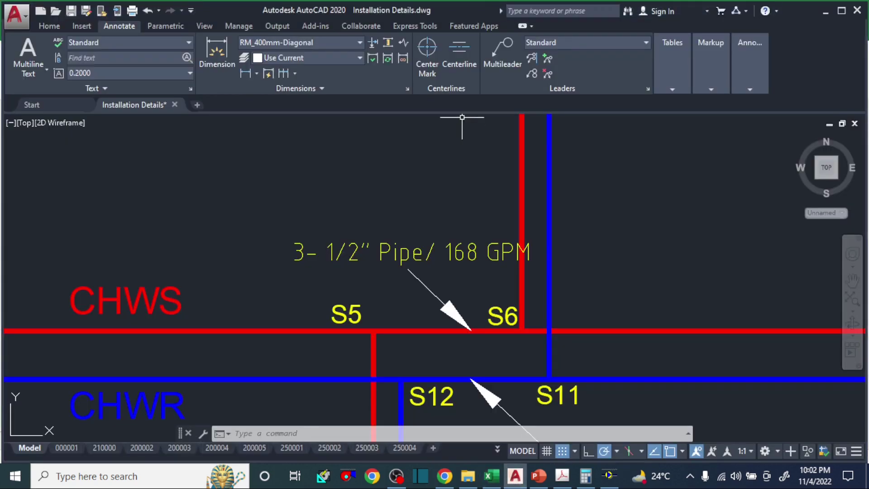
{"action": "type", "text": "dli"}
{"action": "key", "text": "Return"}
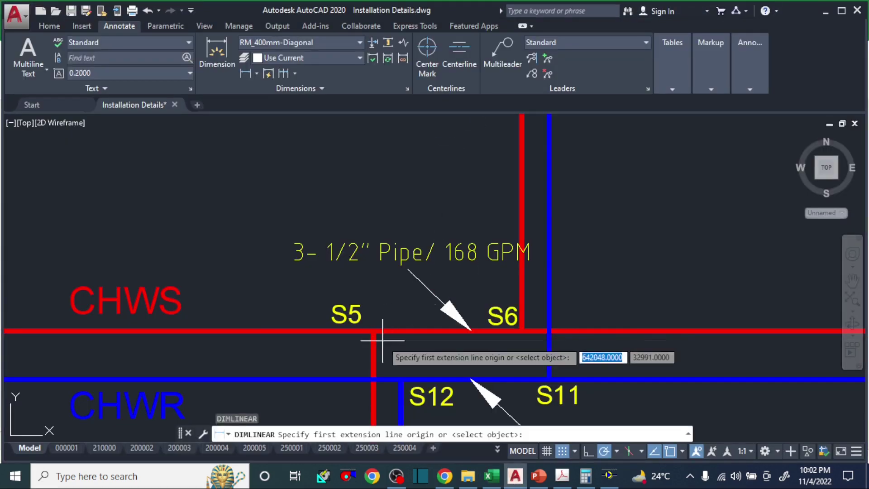
{"action": "left_click", "coordinate": [374, 335]}
{"action": "left_click", "coordinate": [523, 331]}
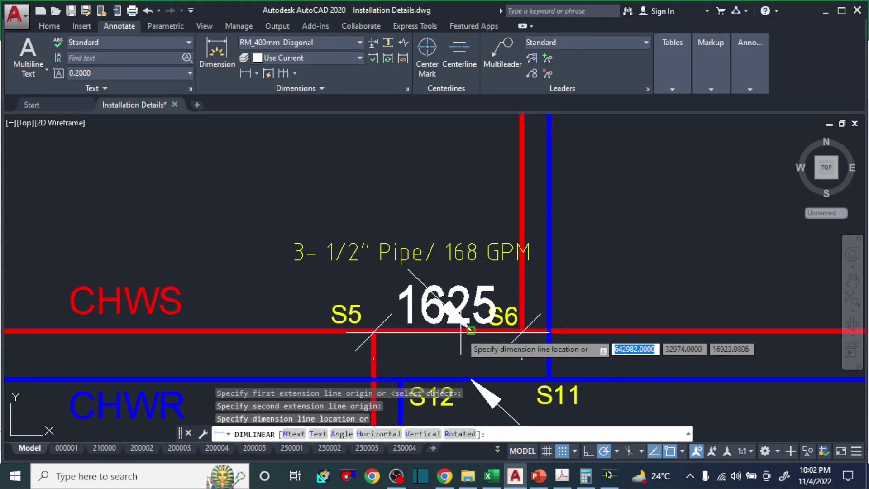
{"action": "key", "text": "Escape"}
Switch to Excel and enter a length of 1.62 m and a flow of 168 GPM for the S5-S6 straight pipe
{"action": "left_click", "coordinate": [491, 476]}
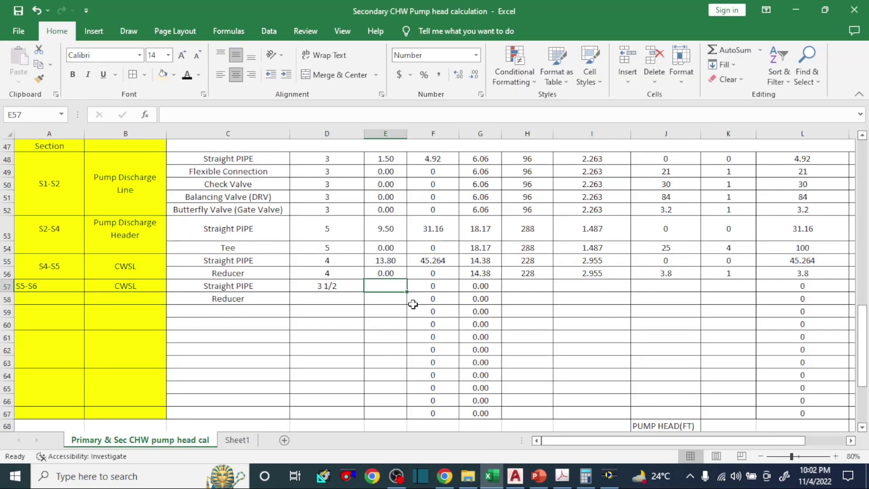
{"action": "type", "text": "1.62"}
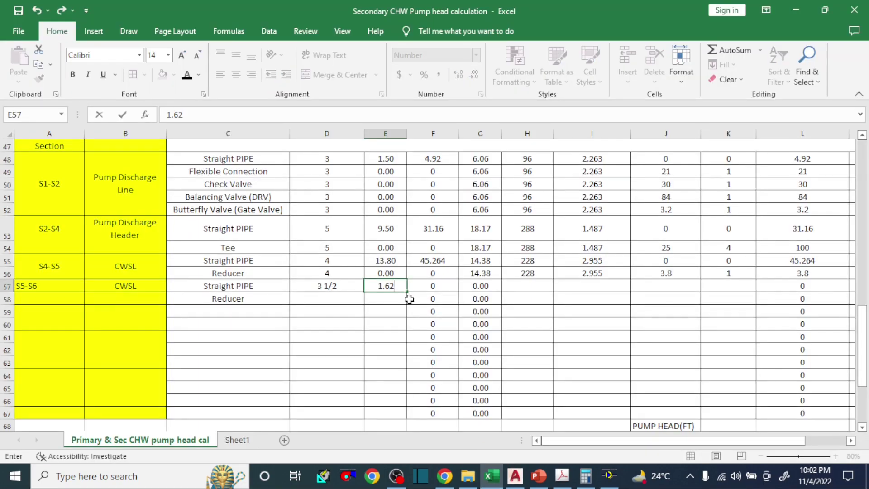
{"action": "key", "text": "Tab"}
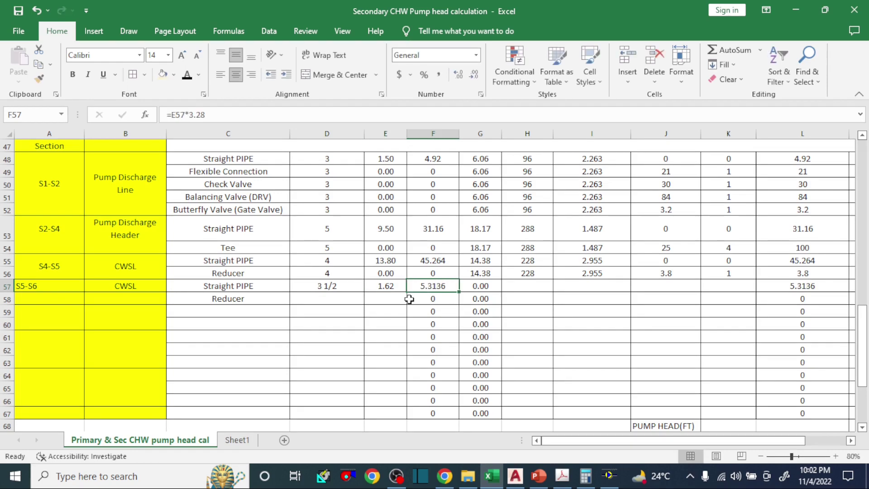
{"action": "key", "text": "Tab"}
{"action": "key", "text": "Tab"}
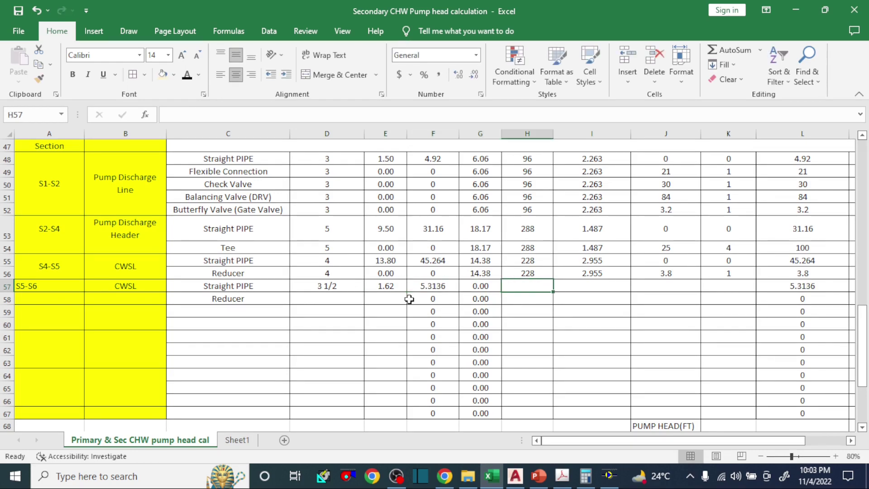
{"action": "type", "text": "168"}
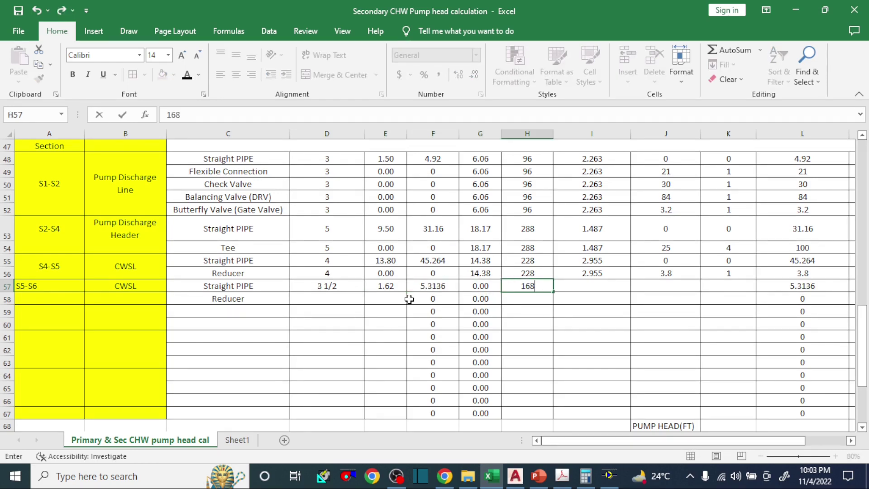
{"action": "key", "text": "Tab"}
Switch to PipeSizer and calculate the head loss of a 3½" Sch 40 Steel pipe at 168 USgpm
{"action": "key", "text": "alt+Tab"}
{"action": "left_click", "coordinate": [79, 185]}
{"action": "left_click", "coordinate": [53, 221]}
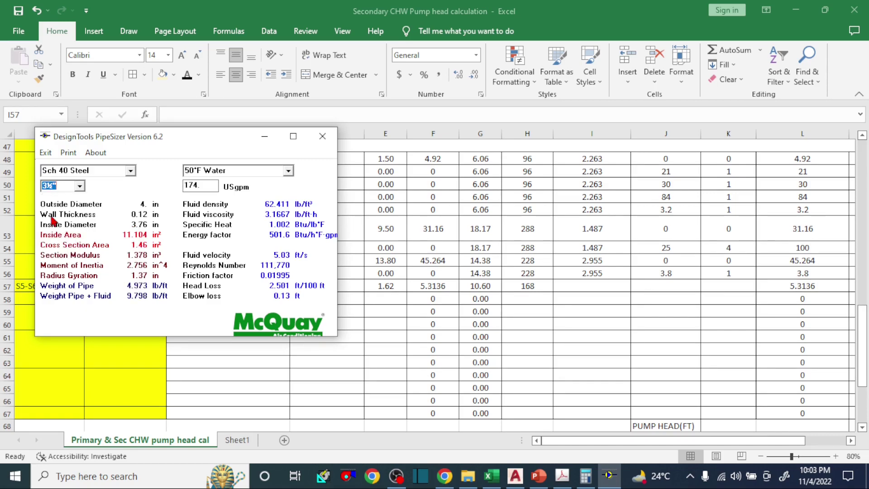
{"action": "left_click_drag", "start_coordinate": [207, 185], "coordinate": [179, 186]}
{"action": "key", "text": "BackSpace"}
{"action": "type", "text": "168"}
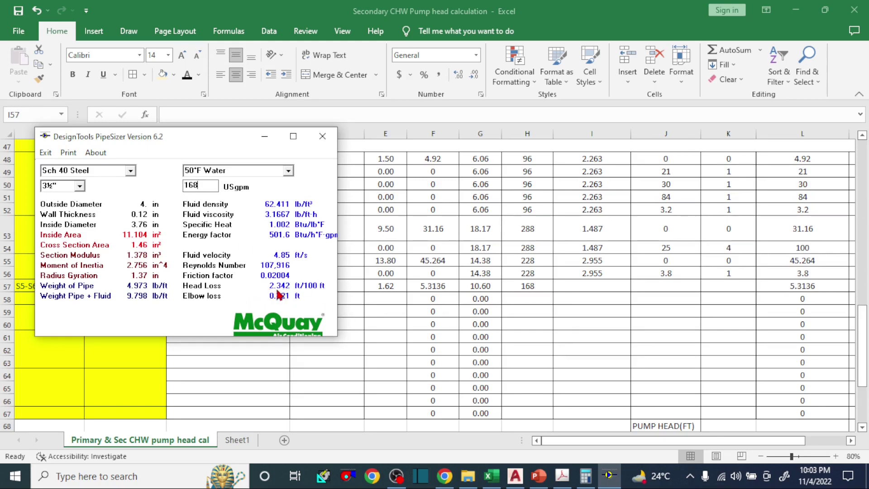
Switch to Excel and set the S5-S6 straight pipe's friction to 2.342 ft per 100 ft
{"action": "double_click", "coordinate": [606, 289]}
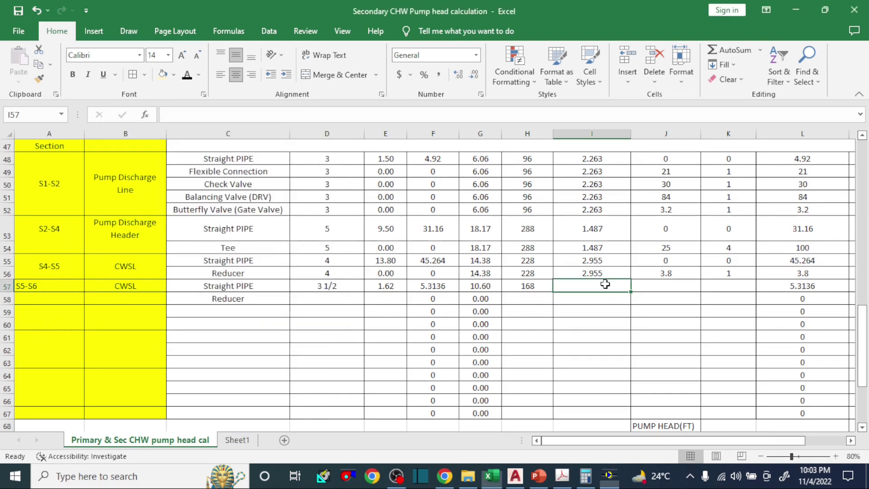
{"action": "type", "text": "2.3"}
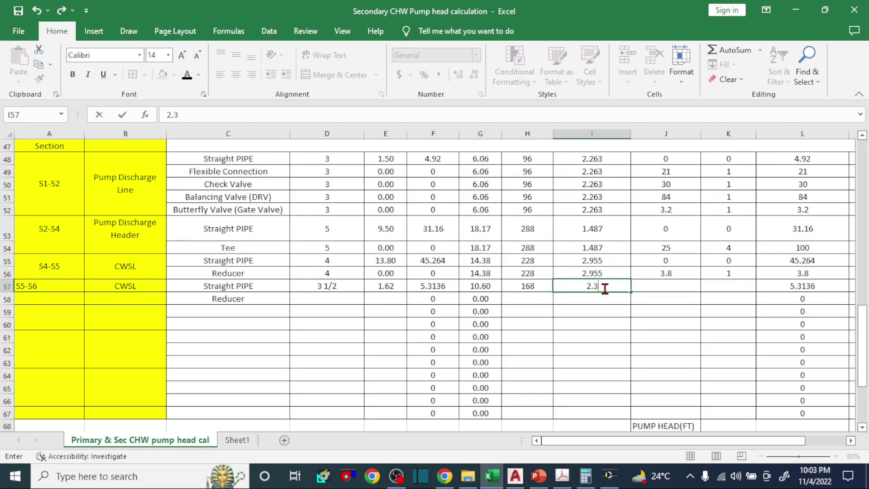
{"action": "type", "text": "42"}
{"action": "key", "text": "Tab"}
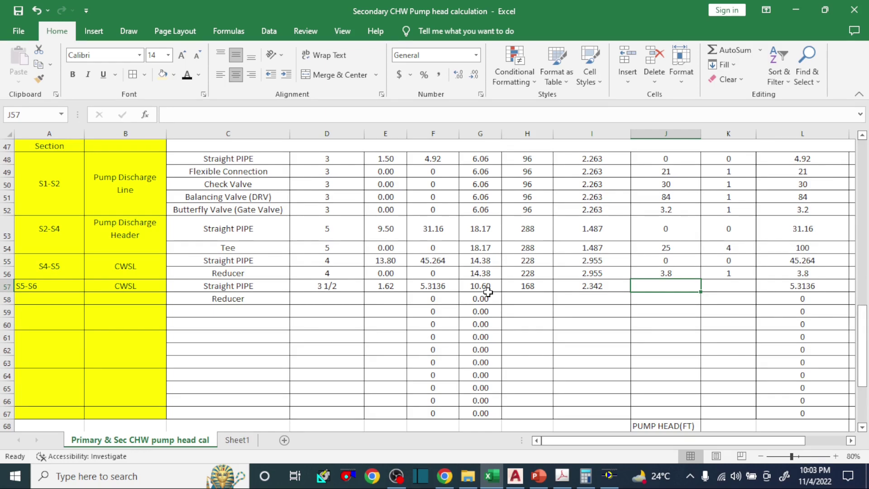
Freeze the panes above row 47, keeping the secondary pump table's title and column headings in view
{"action": "scroll", "coordinate": [566, 266], "scroll_direction": "up", "scroll_amount": 2}
{"action": "scroll", "coordinate": [225, 232], "scroll_direction": "down", "scroll_amount": 1}
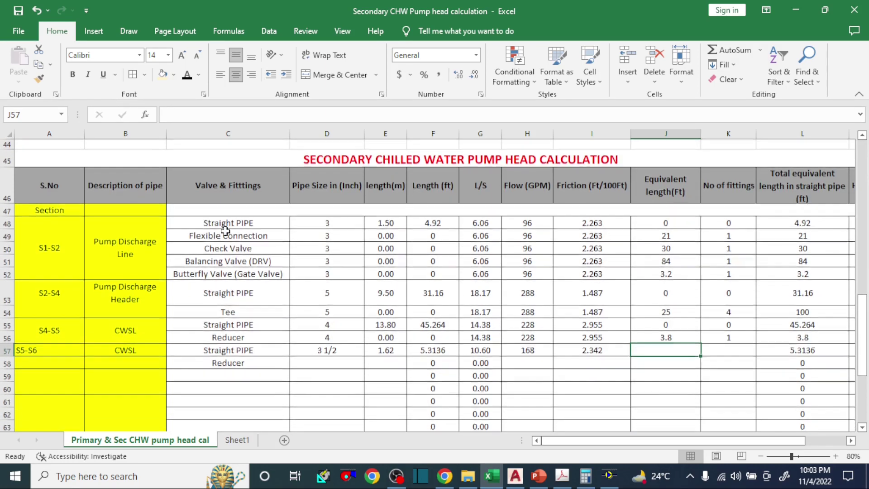
{"action": "left_click", "coordinate": [6, 210]}
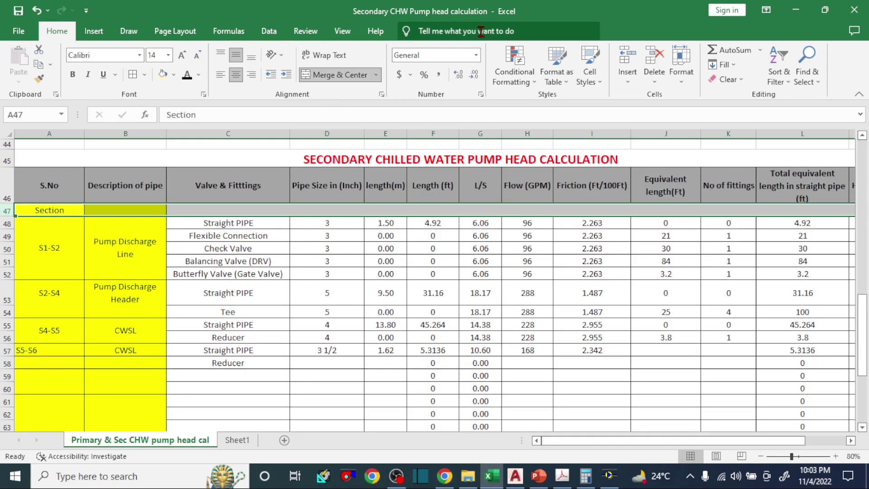
{"action": "left_click", "coordinate": [348, 31]}
{"action": "left_click", "coordinate": [429, 72]}
{"action": "left_click", "coordinate": [457, 91]}
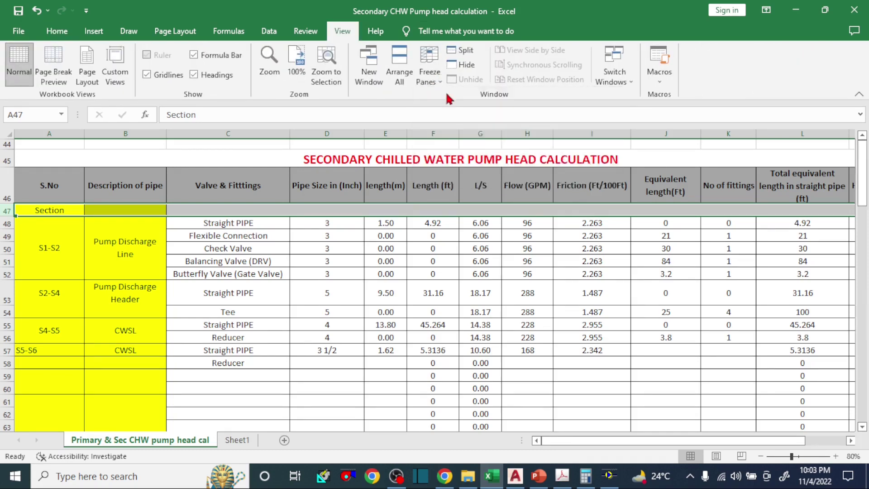
Set both the equivalent length and the number of fittings to 0 for the S5-S6 straight pipe
{"action": "scroll", "coordinate": [412, 246], "scroll_direction": "down", "scroll_amount": 1}
{"action": "scroll", "coordinate": [609, 299], "scroll_direction": "down", "scroll_amount": 1}
{"action": "left_click", "coordinate": [652, 276]}
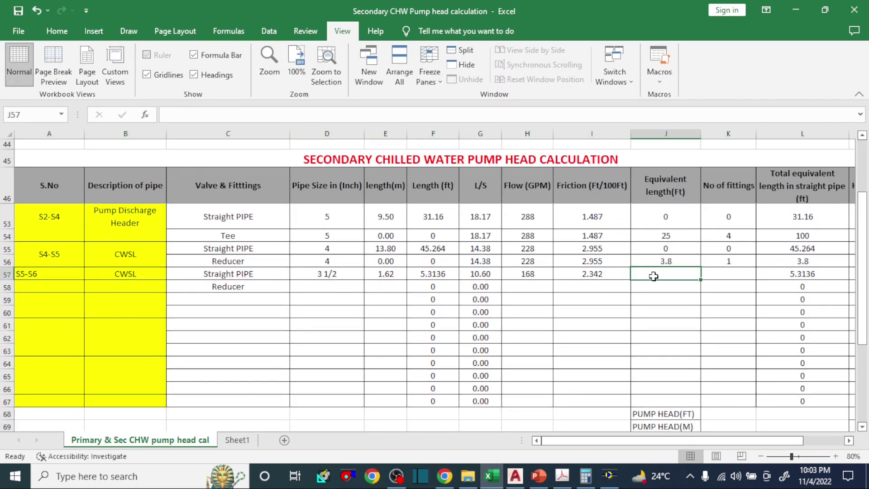
{"action": "type", "text": "0"}
{"action": "key", "text": "Tab"}
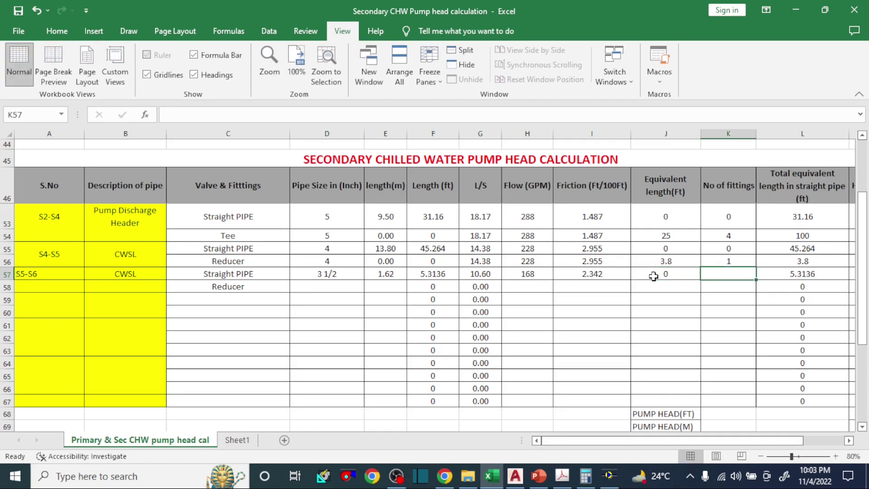
{"action": "type", "text": "0"}
{"action": "key", "text": "Return"}
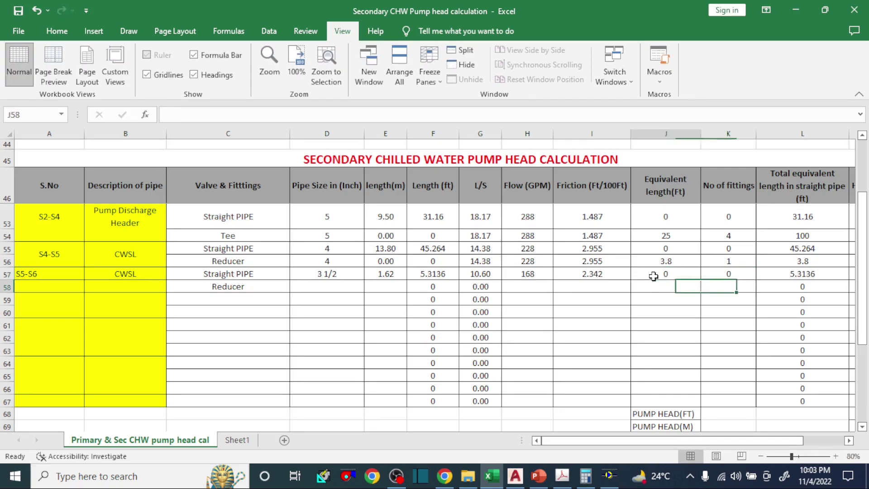
Copy the straight pipe's 3 1/2 inch size from row 57 to the Reducer in row 58
{"action": "key", "text": "Left"}
{"action": "key", "text": "Left"}
{"action": "key", "text": "Left"}
{"action": "key", "text": "Left"}
{"action": "key", "text": "Left"}
{"action": "key", "text": "Left"}
{"action": "key", "text": "Left"}
{"action": "key", "text": "Left"}
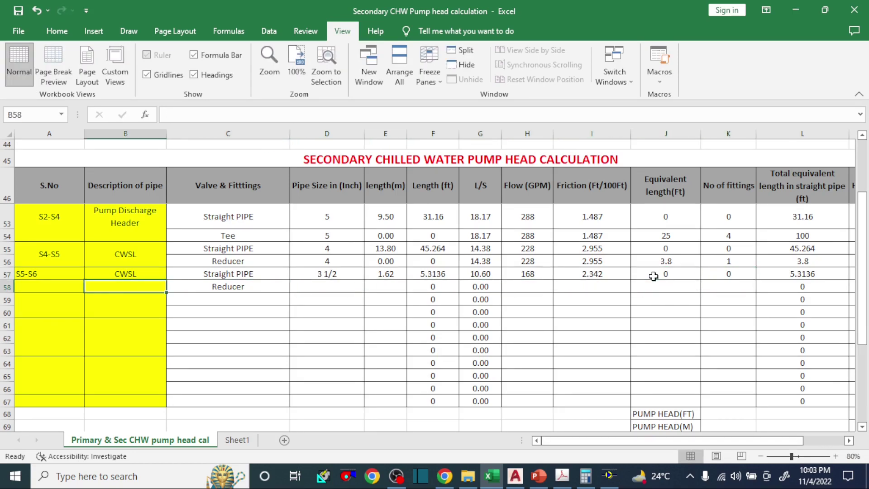
{"action": "key", "text": "Right"}
{"action": "key", "text": "Right"}
{"action": "type", "text": "3"}
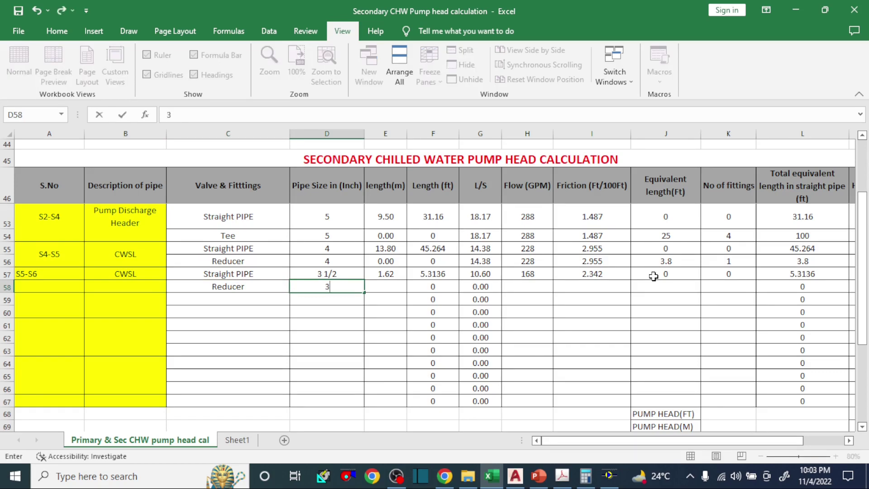
{"action": "key", "text": "Up"}
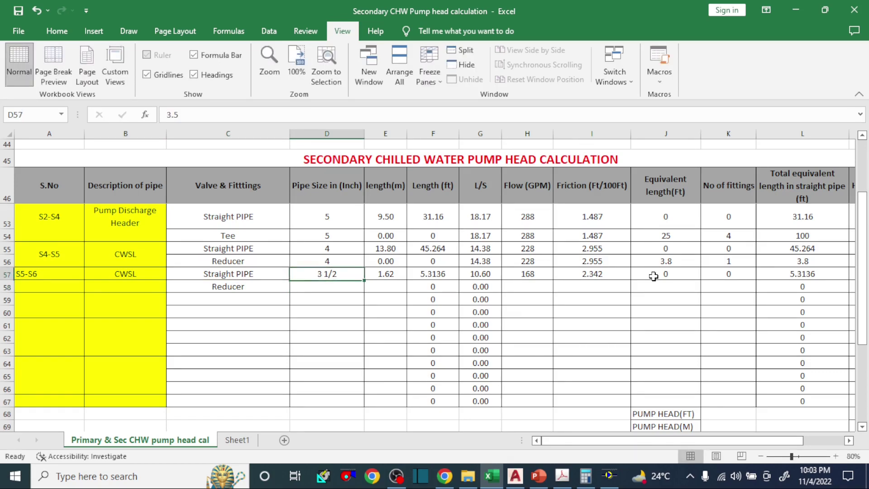
{"action": "key", "text": "ctrl+c"}
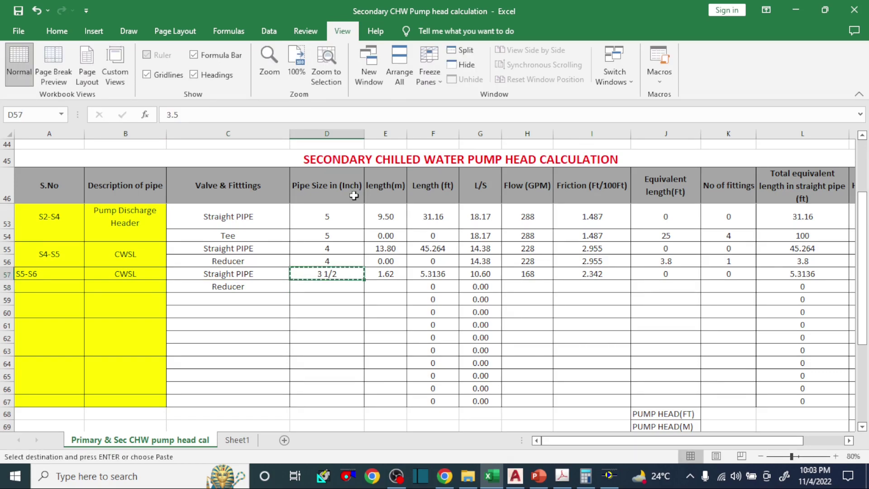
{"action": "left_click", "coordinate": [337, 290]}
{"action": "key", "text": "ctrl+v"}
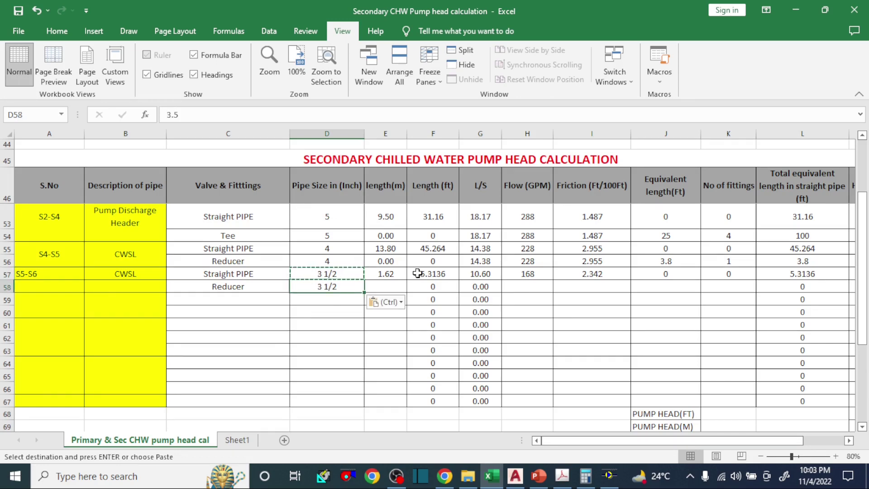
Copy the S5-S6 straight pipe's flow and friction values to the Reducer row below
{"action": "left_click", "coordinate": [532, 273]}
{"action": "mouse_move", "coordinate": [577, 272]}
{"action": "left_mouse_down"}
{"action": "mouse_move", "coordinate": [549, 283]}
{"action": "mouse_move", "coordinate": [584, 274]}
{"action": "left_mouse_up"}
{"action": "left_click", "coordinate": [536, 274]}
{"action": "key", "text": "Escape"}
{"action": "key", "text": "ctrl+c"}
{"action": "left_click", "coordinate": [536, 288]}
{"action": "key", "text": "ctrl+v"}
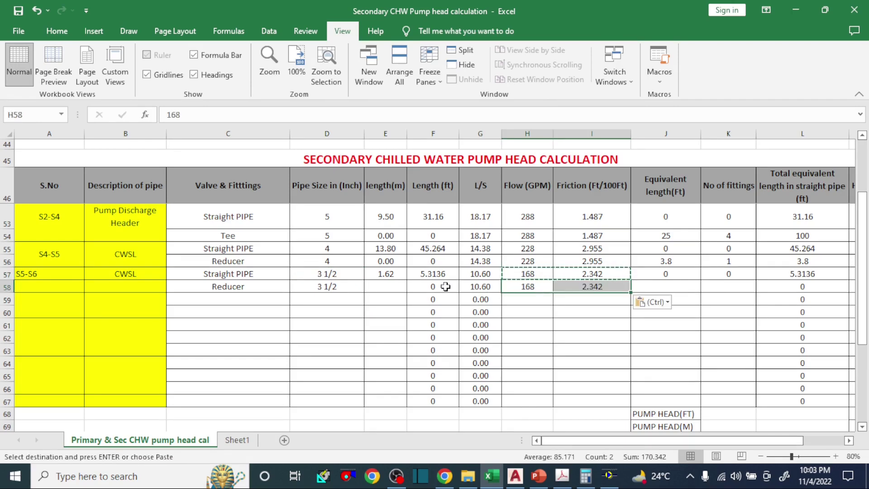
Set the S5-S6 Reducer's length to 0 m
{"action": "left_click", "coordinate": [379, 286]}
{"action": "type", "text": "0"}
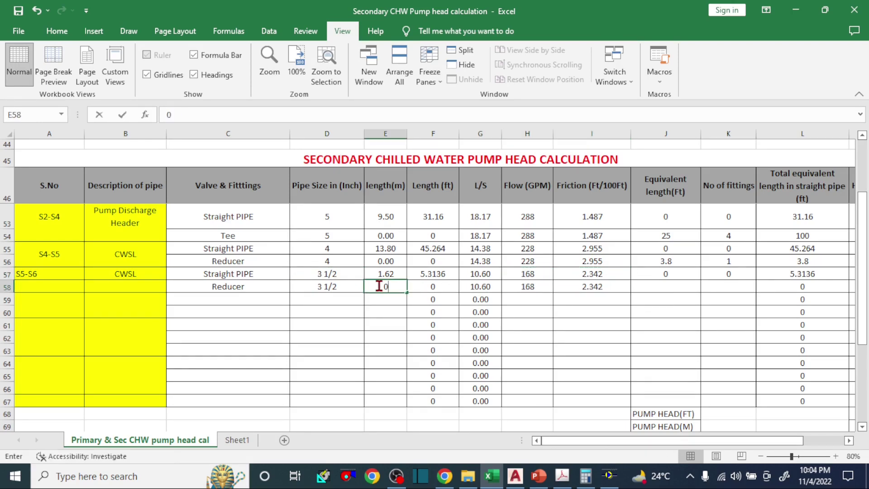
{"action": "key", "text": "Tab"}
{"action": "key", "text": "Tab"}
{"action": "key", "text": "Tab"}
{"action": "key", "text": "Tab"}
{"action": "key", "text": "Tab"}
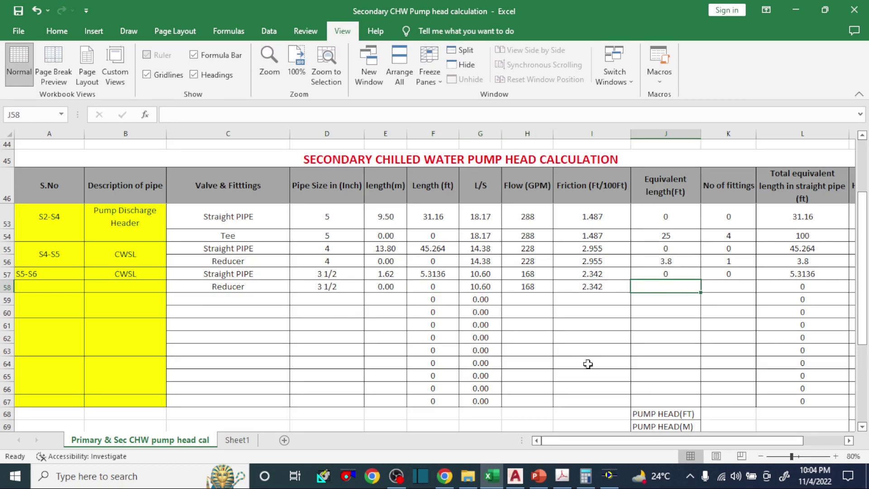
Check the PDF's special fitting losses table, then switch to AutoCAD and examine the supply pipe's size beyond S6
{"action": "left_click", "coordinate": [563, 477]}
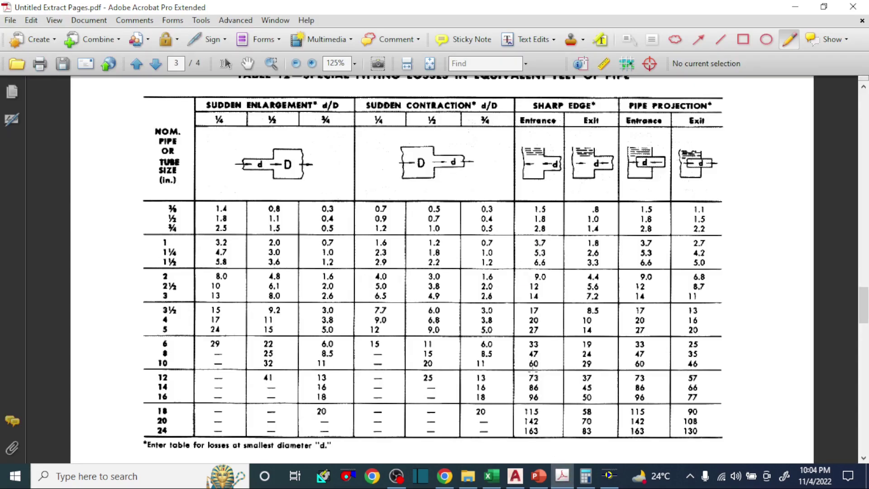
{"action": "left_click", "coordinate": [515, 477]}
{"action": "scroll", "coordinate": [566, 317], "scroll_direction": "down", "scroll_amount": 2}
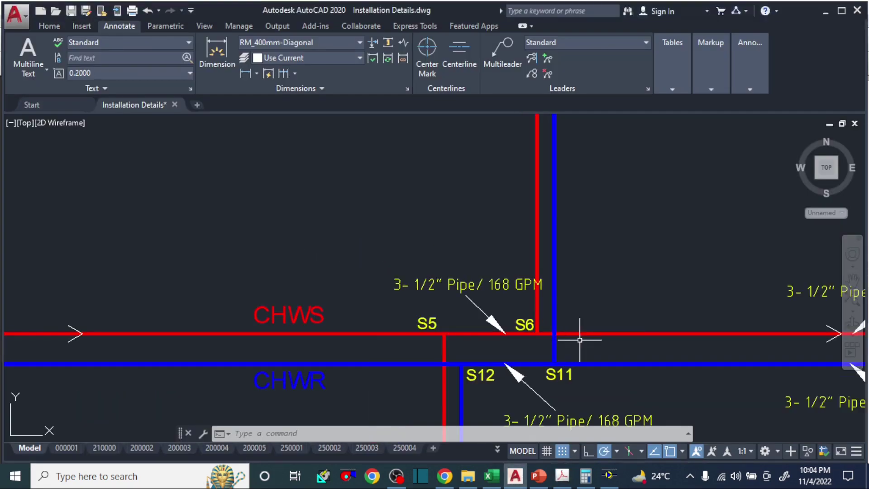
{"action": "left_click_drag", "start_coordinate": [578, 334], "coordinate": [427, 343]}
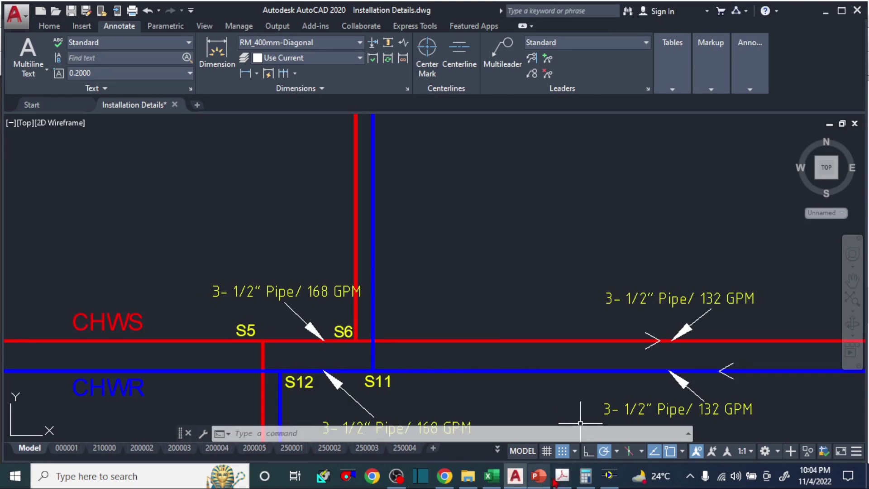
Switch to Calculator and compute the reducer's diameter ratio as 3.5 divided by 3.5
{"action": "left_click", "coordinate": [586, 477]}
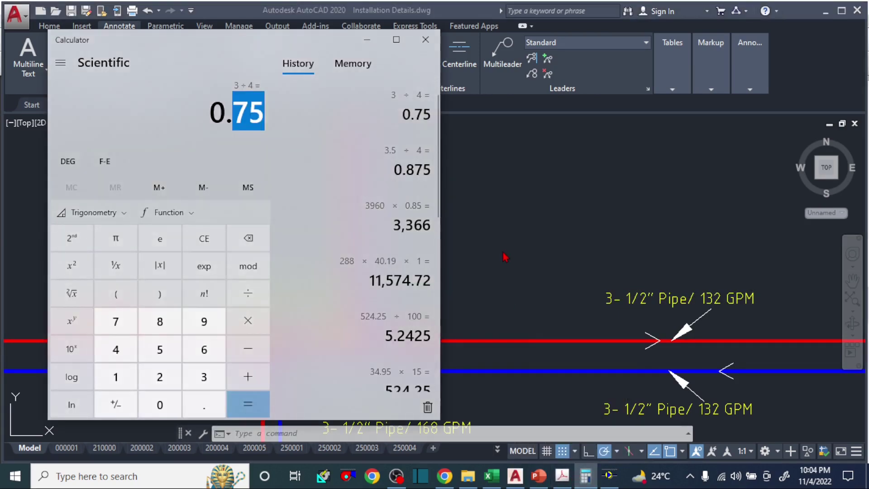
{"action": "type", "text": "3.5/3.5"}
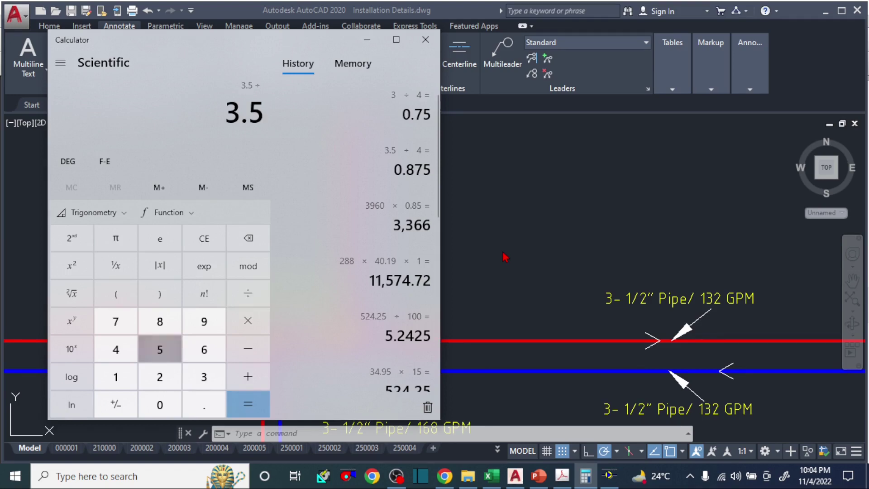
{"action": "key", "text": "Return"}
{"action": "left_click", "coordinate": [556, 277]}
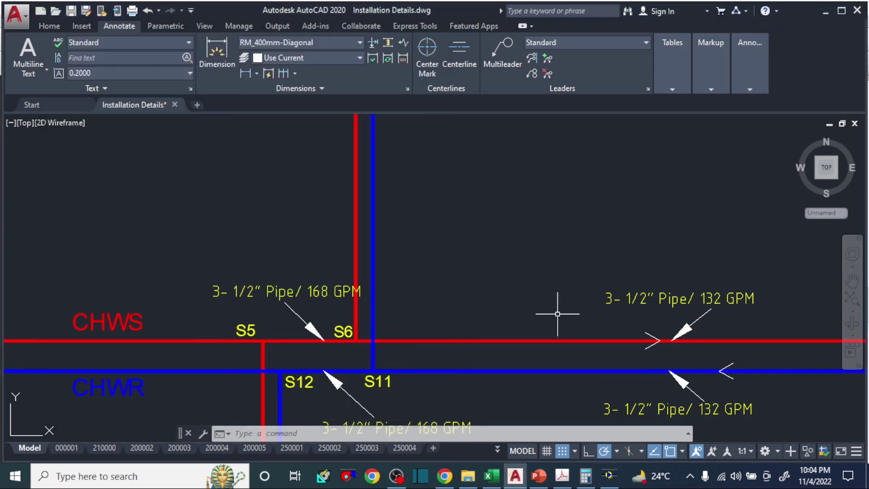
Look up the 3½ inch reducer's loss in the PDF and enter equivalent length 3 ft with 1 fitting in Excel
{"action": "left_click", "coordinate": [563, 476]}
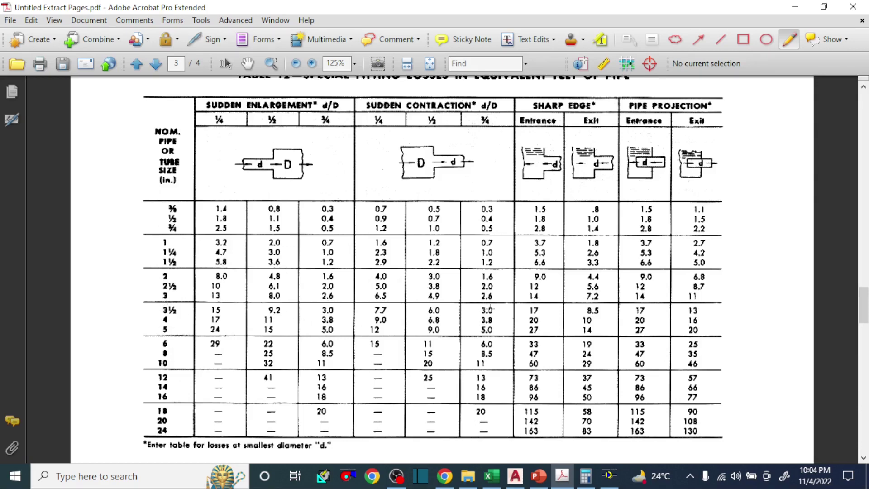
{"action": "left_click", "coordinate": [492, 476]}
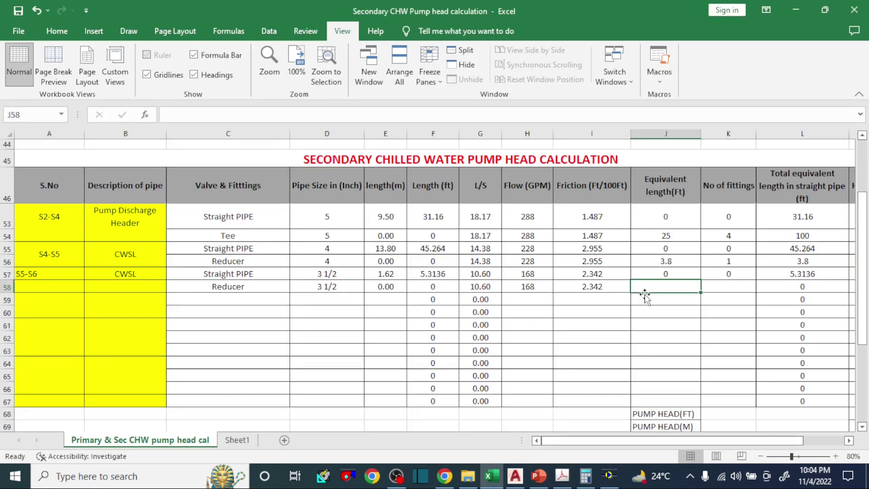
{"action": "type", "text": "3"}
{"action": "key", "text": "Tab"}
{"action": "type", "text": "1"}
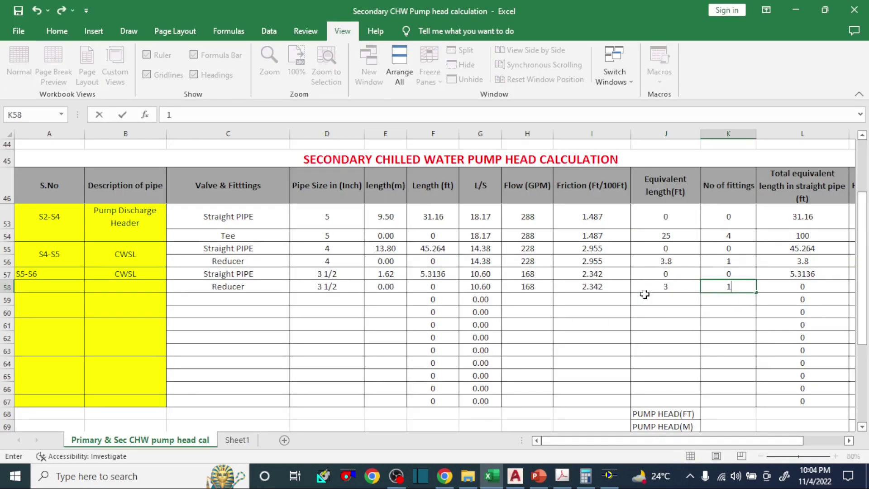
{"action": "key", "text": "Tab"}
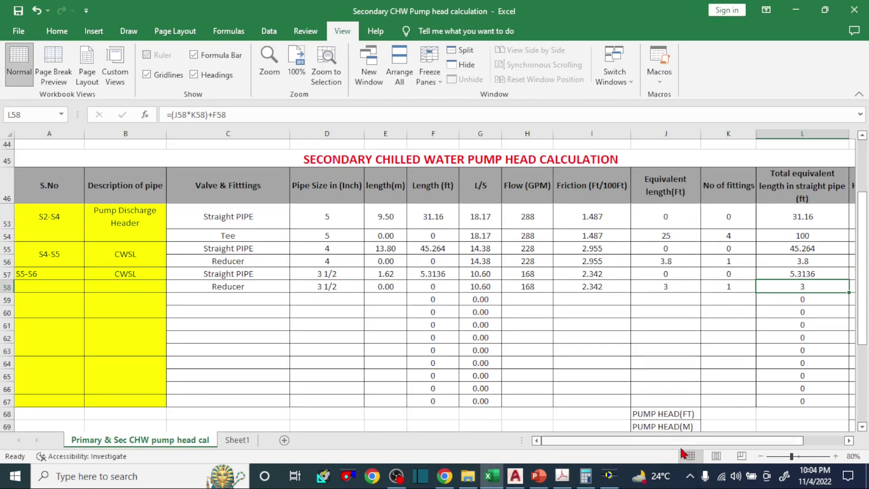
Merge the CWSL and S5-S6 cells across rows 57 and 58, and center the S5-S6 label
{"action": "left_click_drag", "start_coordinate": [677, 441], "coordinate": [636, 440]}
{"action": "left_click_drag", "start_coordinate": [131, 277], "coordinate": [136, 290]}
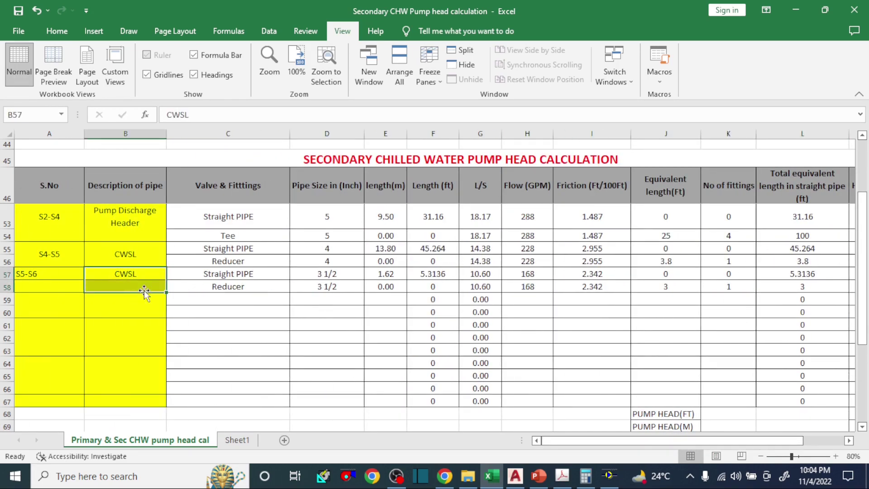
{"action": "left_click", "coordinate": [64, 36]}
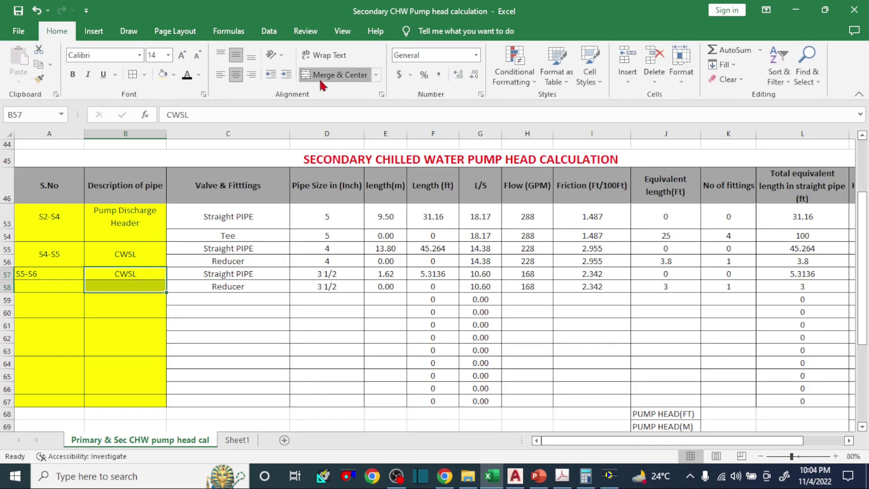
{"action": "left_click", "coordinate": [324, 75]}
{"action": "left_click_drag", "start_coordinate": [43, 275], "coordinate": [45, 286]}
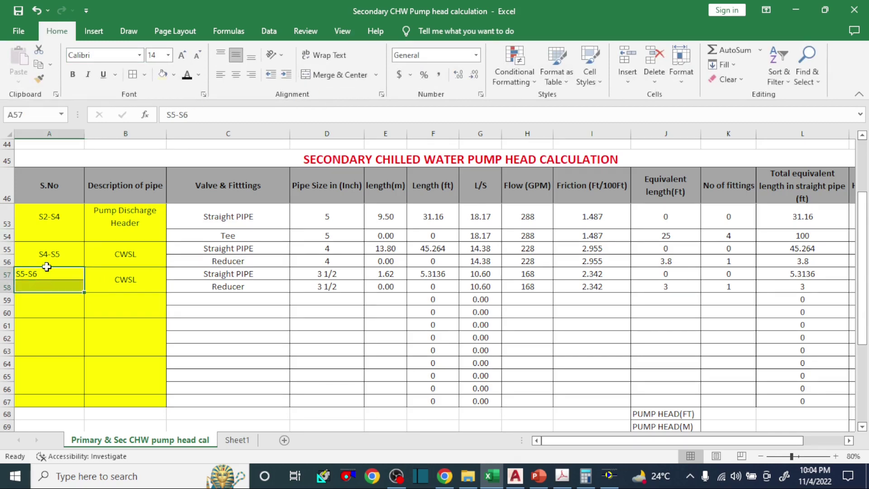
{"action": "left_click", "coordinate": [325, 75]}
{"action": "left_click", "coordinate": [236, 75]}
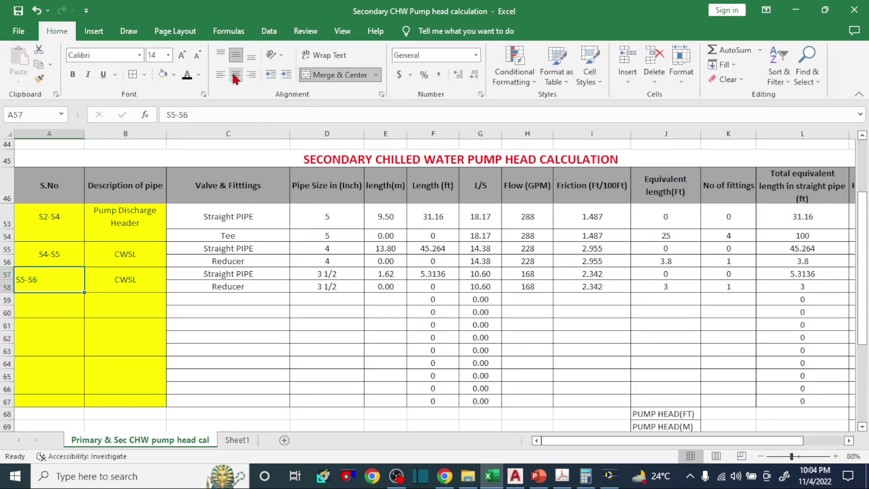
Center the S5-S6 label and, after checking the AutoCAD drawing, enter the next section as S6-S7 with pipe description CWSL
{"action": "left_click", "coordinate": [236, 75]}
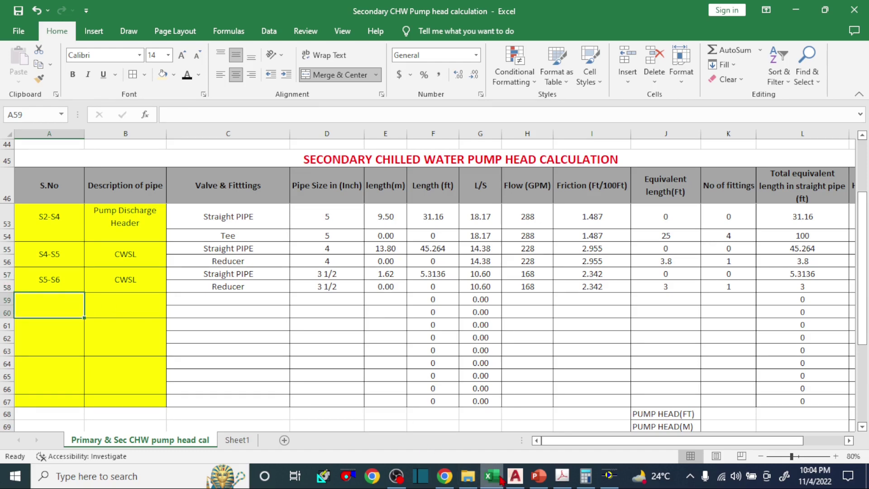
{"action": "left_click", "coordinate": [515, 476]}
{"action": "scroll", "coordinate": [490, 353], "scroll_direction": "down", "scroll_amount": 5}
{"action": "scroll", "coordinate": [287, 259], "scroll_direction": "up", "scroll_amount": 5}
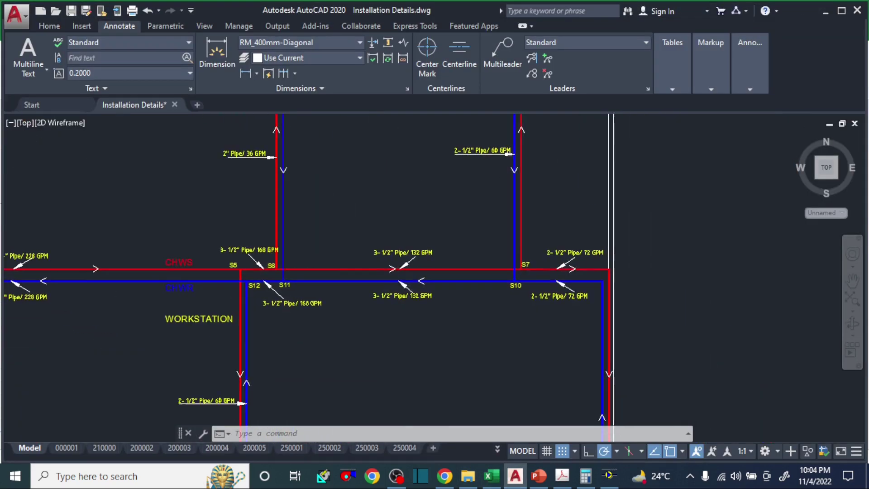
{"action": "scroll", "coordinate": [230, 268], "scroll_direction": "down", "scroll_amount": 2}
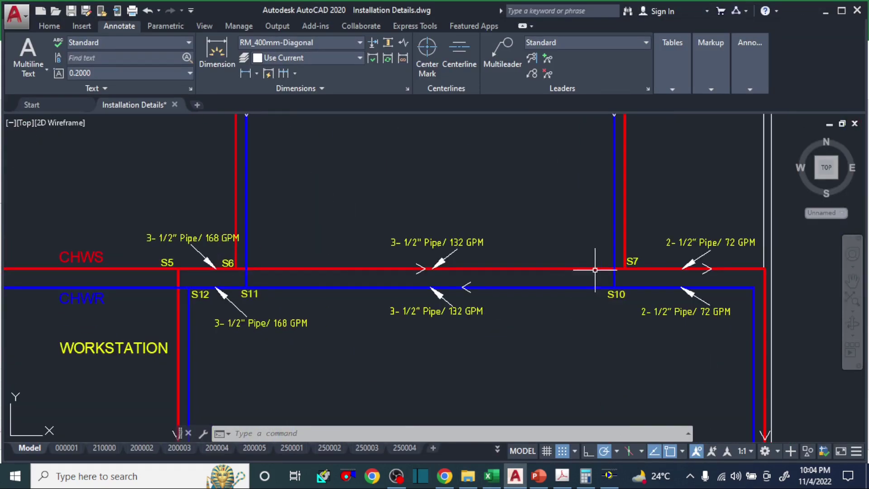
{"action": "left_click", "coordinate": [492, 475]}
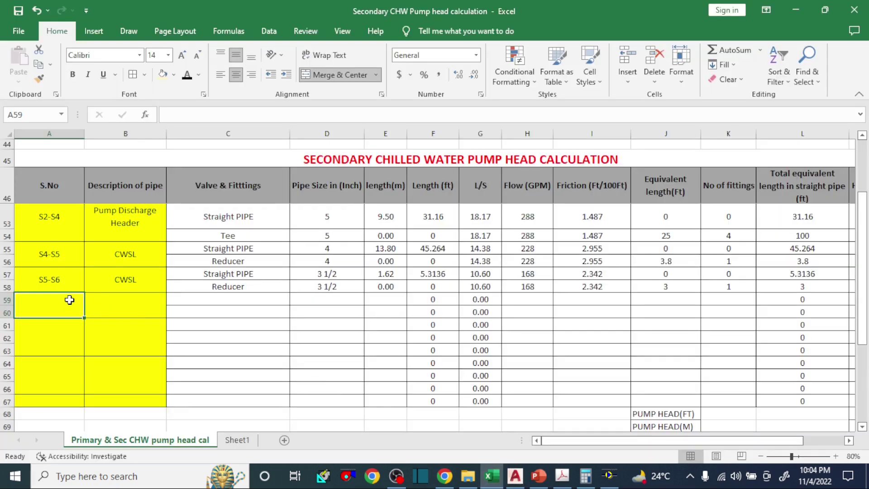
{"action": "type", "text": "S6-S7"}
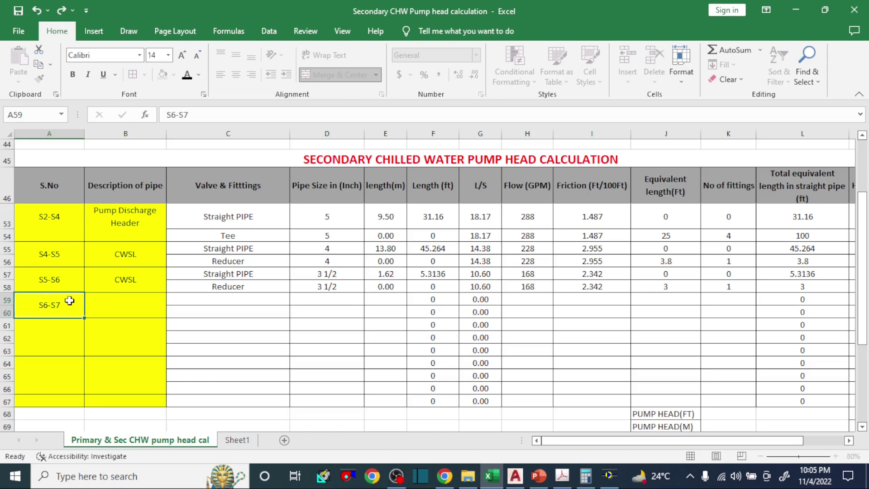
{"action": "key", "text": "Tab"}
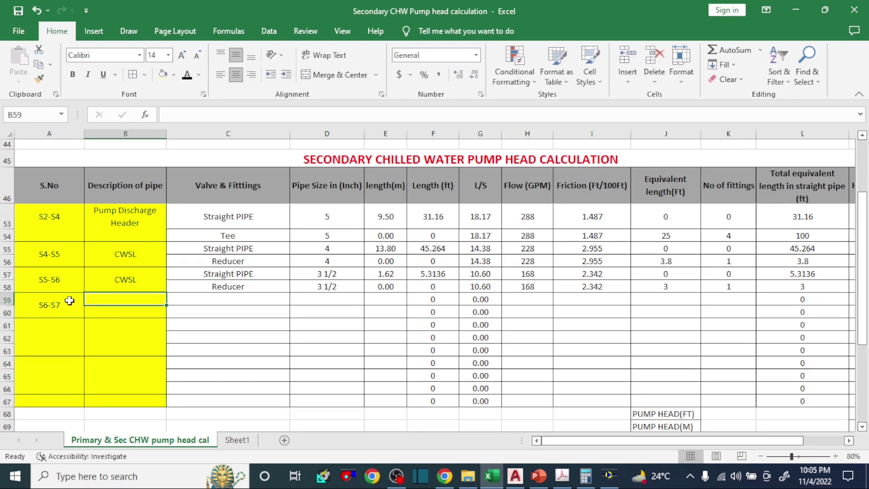
{"action": "type", "text": "CWSL"}
{"action": "key", "text": "Tab"}
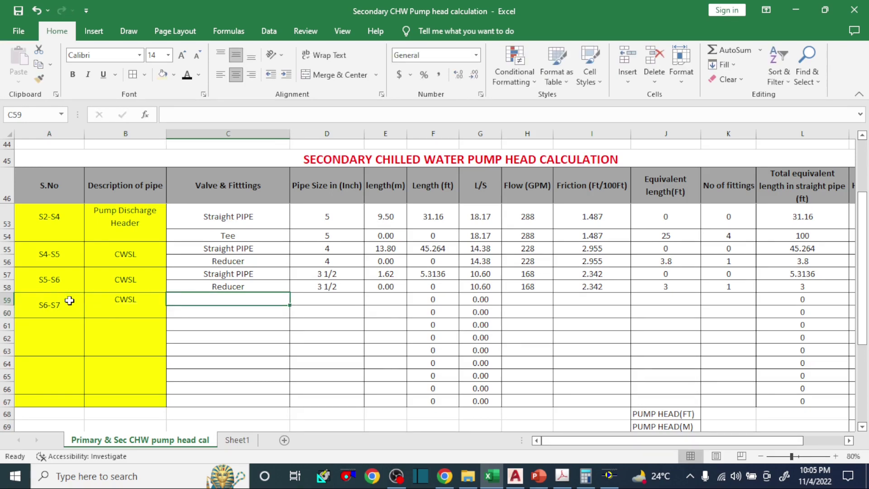
Enter Straight PIPE and Reducer as the two fittings of section S6-S7
{"action": "type", "text": "S"}
{"action": "key", "text": "Return"}
{"action": "key", "text": "Return"}
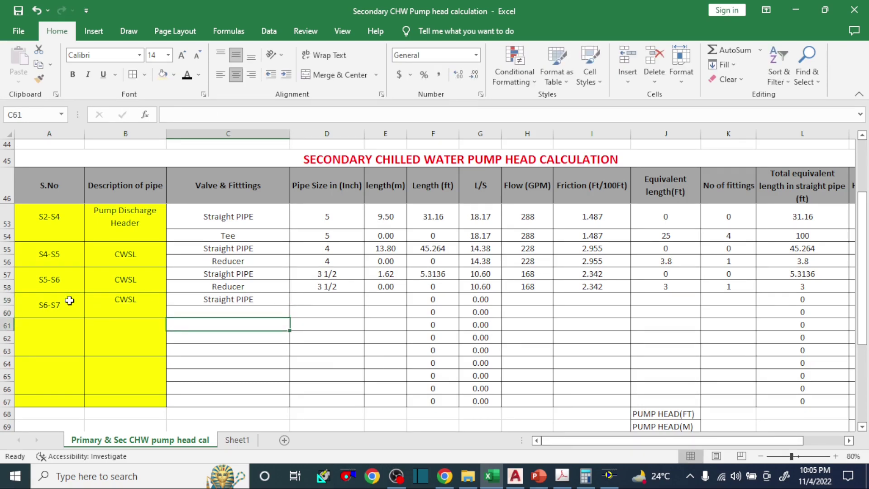
{"action": "key", "text": "Up"}
{"action": "type", "text": "reducer"}
{"action": "key", "text": "Tab"}
{"action": "key", "text": "Up"}
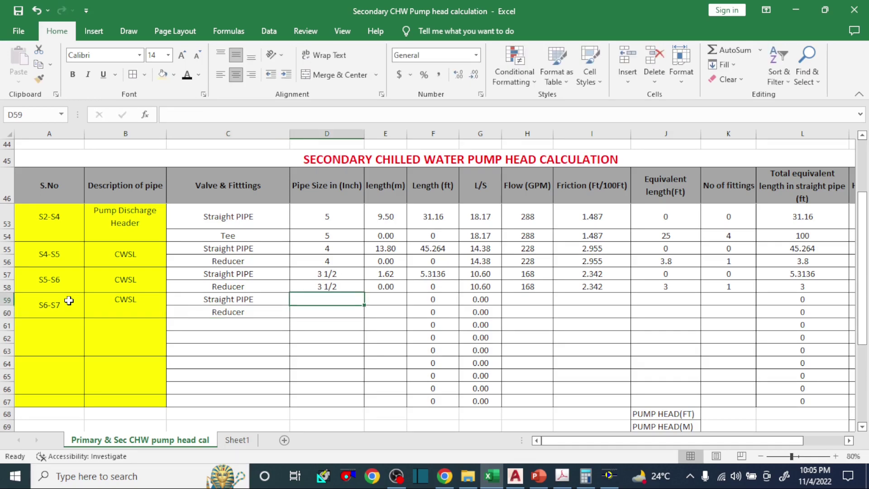
Check the S6-S7 pipe size in the AutoCAD drawing and copy the 3 1/2 inch size into both S6-S7 rows
{"action": "left_click", "coordinate": [494, 483]}
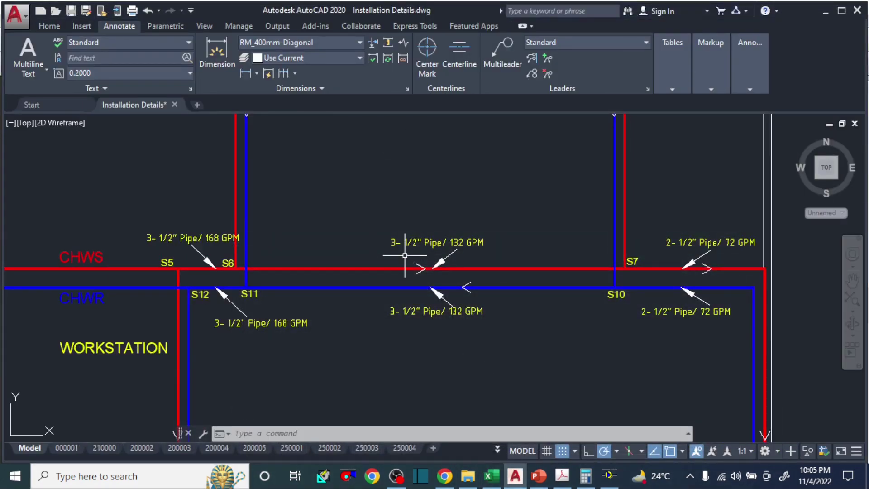
{"action": "left_click", "coordinate": [491, 475]}
{"action": "left_click", "coordinate": [325, 287]}
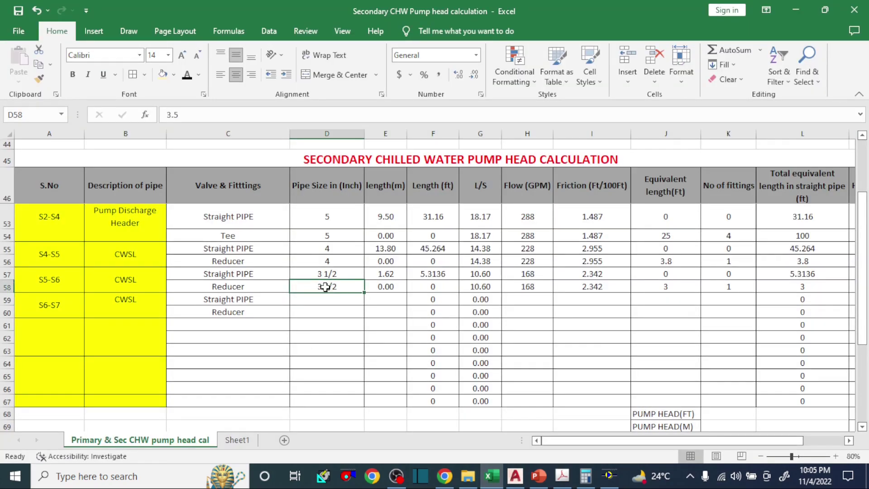
{"action": "key", "text": "ctrl+c"}
{"action": "left_click_drag", "start_coordinate": [319, 300], "coordinate": [315, 307]}
{"action": "key", "text": "ctrl+v"}
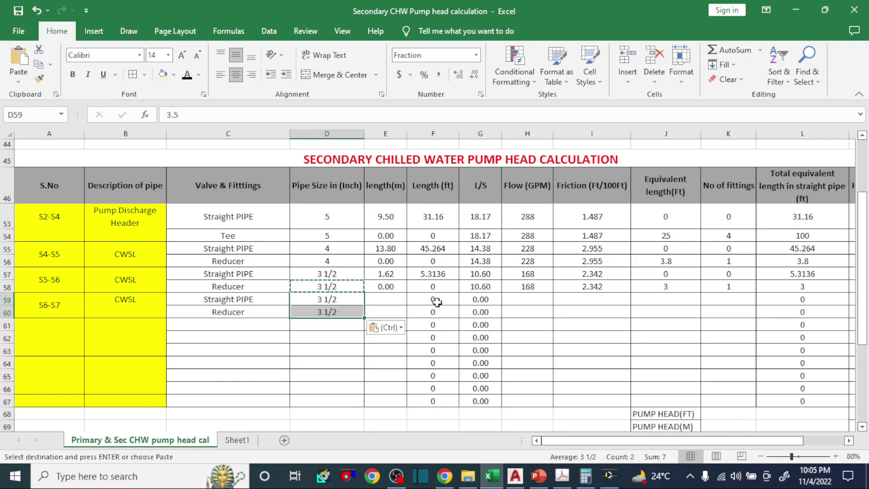
Enter a flow of 132 GPM for both the straight pipe and reducer rows of section S6-S7
{"action": "left_click", "coordinate": [526, 300]}
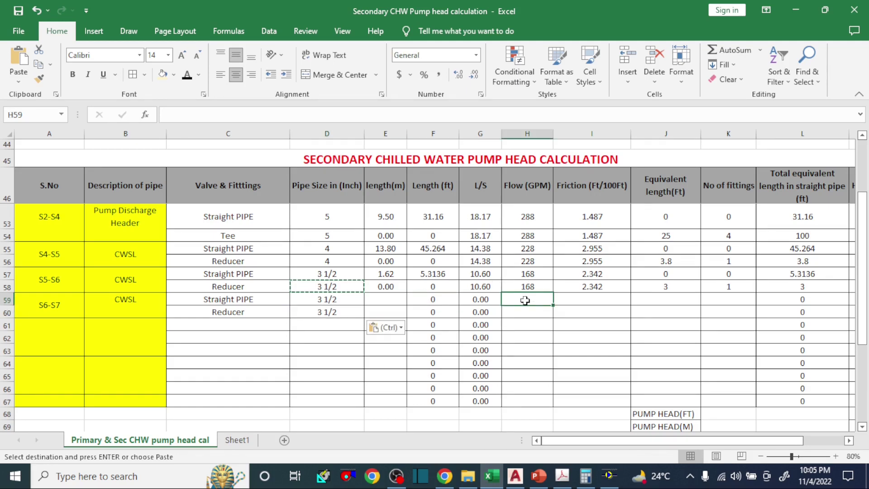
{"action": "type", "text": "132"}
{"action": "key", "text": "Return"}
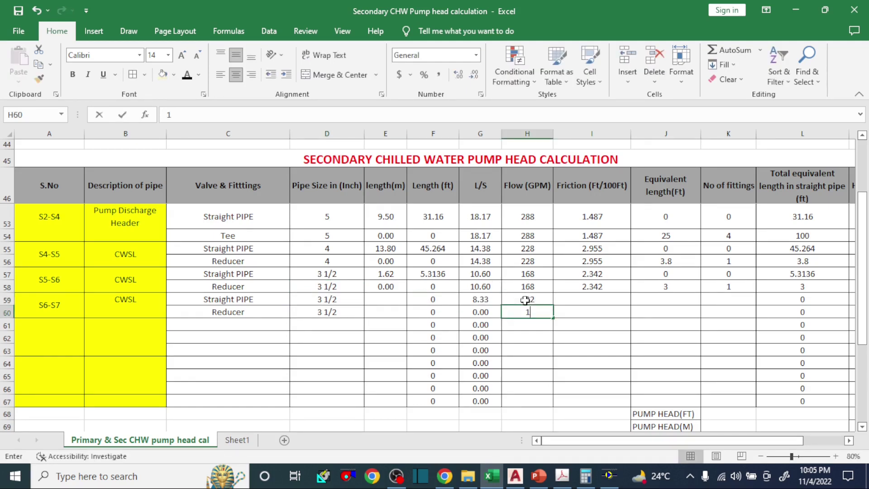
{"action": "type", "text": "132"}
{"action": "key", "text": "Tab"}
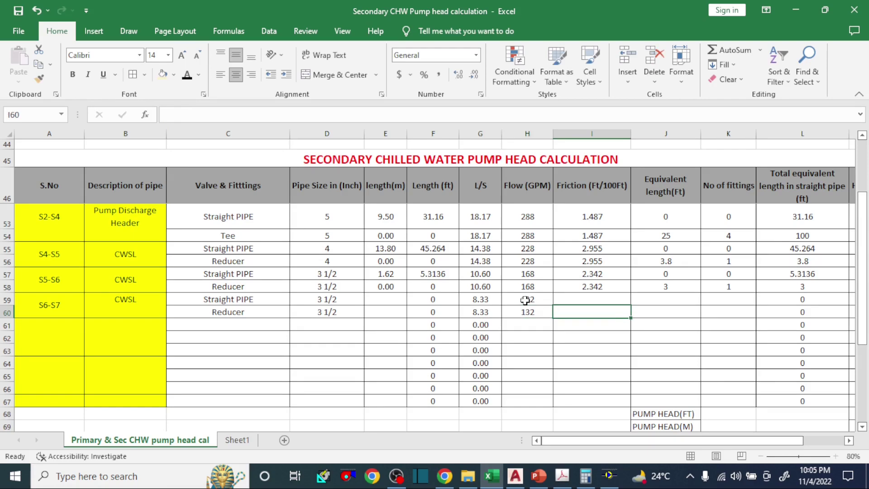
Switch to DesignTools PipeSizer and set the flow to 132 USgpm for the 3½" Sch 40 Steel pipe
{"action": "left_click", "coordinate": [589, 291]}
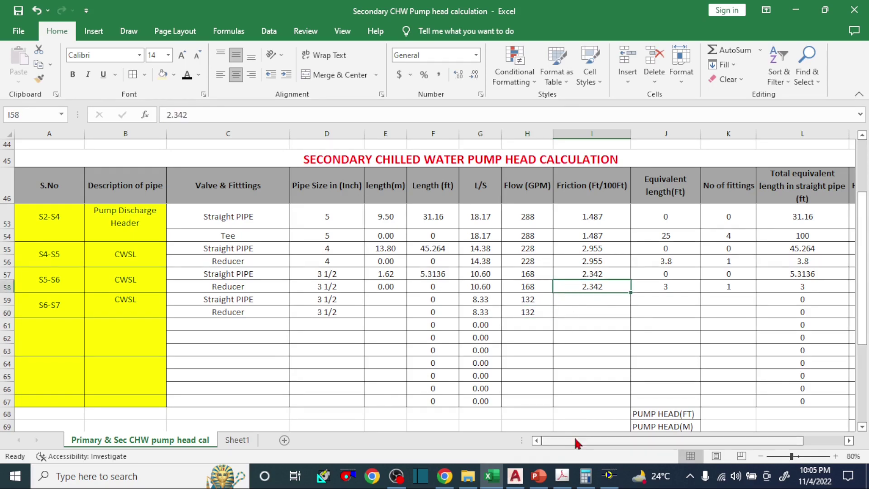
{"action": "left_click", "coordinate": [609, 475]}
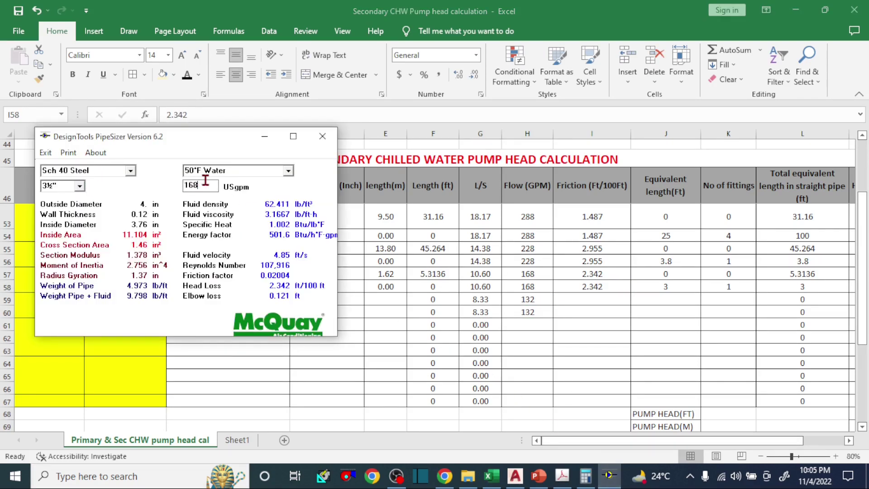
{"action": "left_click_drag", "start_coordinate": [205, 180], "coordinate": [178, 187]}
{"action": "key", "text": "BackSpace"}
{"action": "type", "text": "132"}
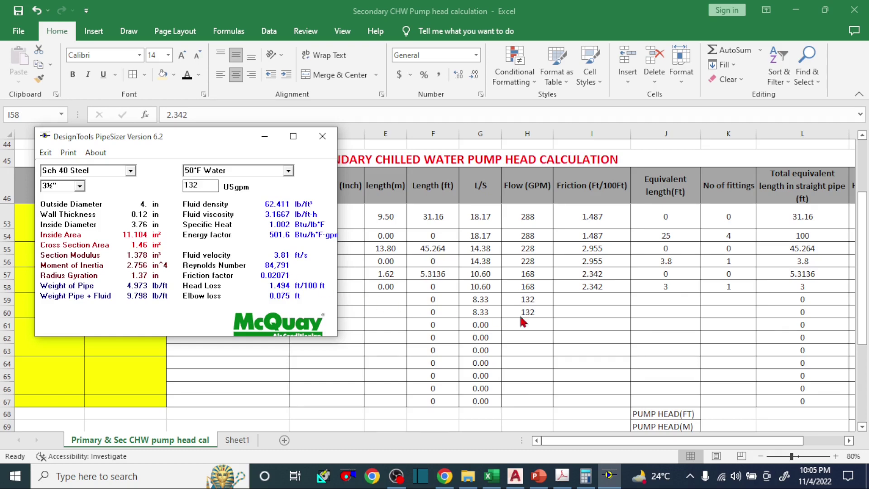
Back in Excel, enter a friction of 1.494 ft/100 ft for both rows of section S6-S7
{"action": "left_click", "coordinate": [595, 297]}
{"action": "left_click", "coordinate": [595, 298]}
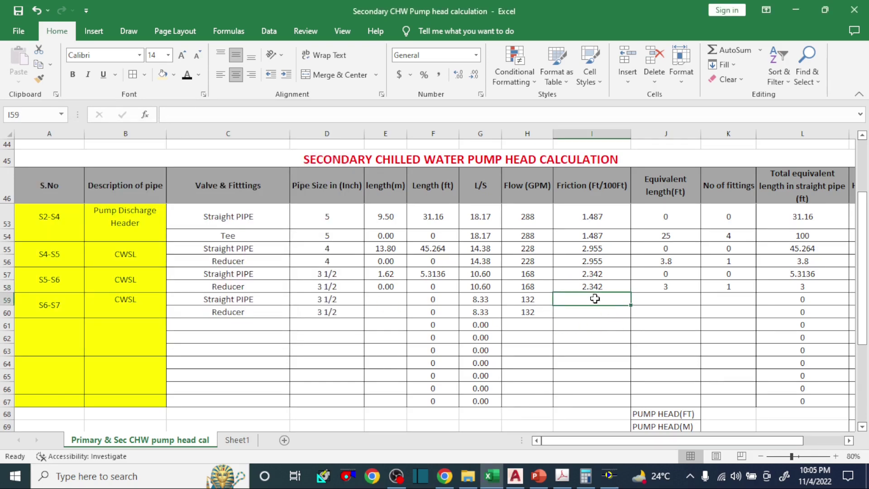
{"action": "type", "text": "1.494"}
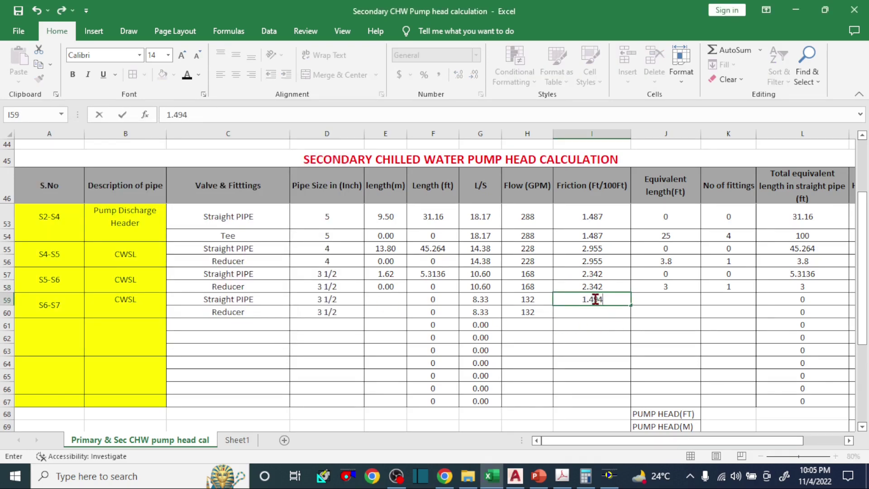
{"action": "left_click", "coordinate": [594, 299]}
{"action": "key", "text": "ctrl+c"}
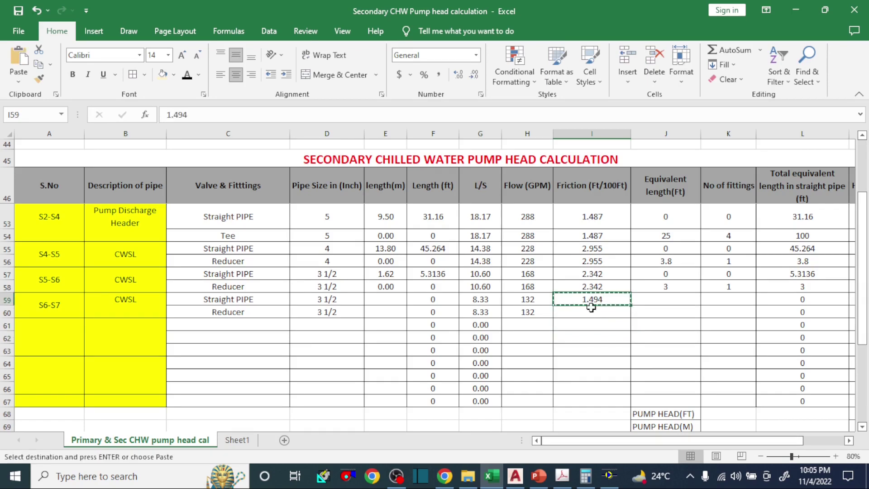
{"action": "left_click", "coordinate": [591, 308]}
{"action": "key", "text": "ctrl+v"}
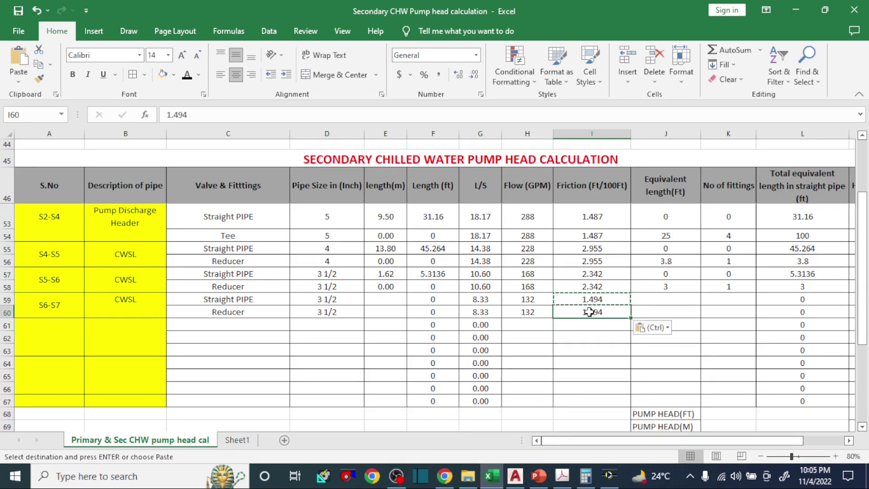
Set the equivalent length and number of fittings to 0 in the S6-S7 straight pipe row
{"action": "key", "text": "Up"}
{"action": "key", "text": "Right"}
{"action": "type", "text": "0"}
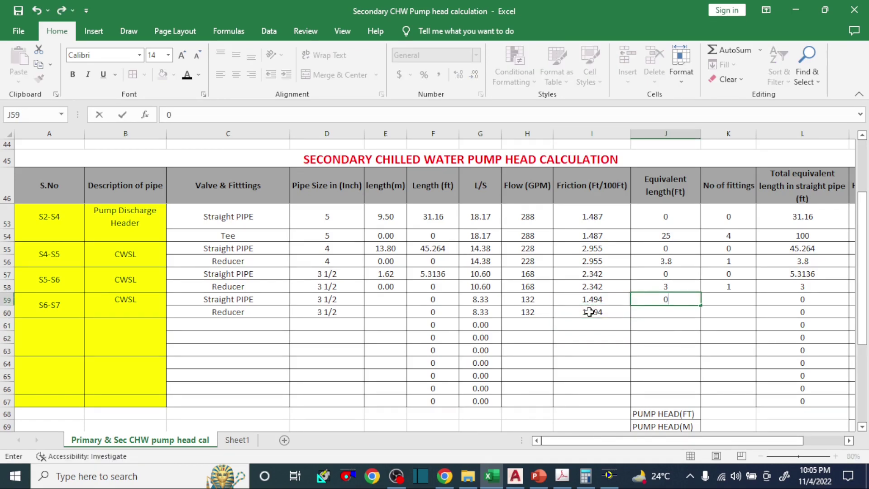
{"action": "key", "text": "Right"}
{"action": "type", "text": "0"}
{"action": "key", "text": "Right"}
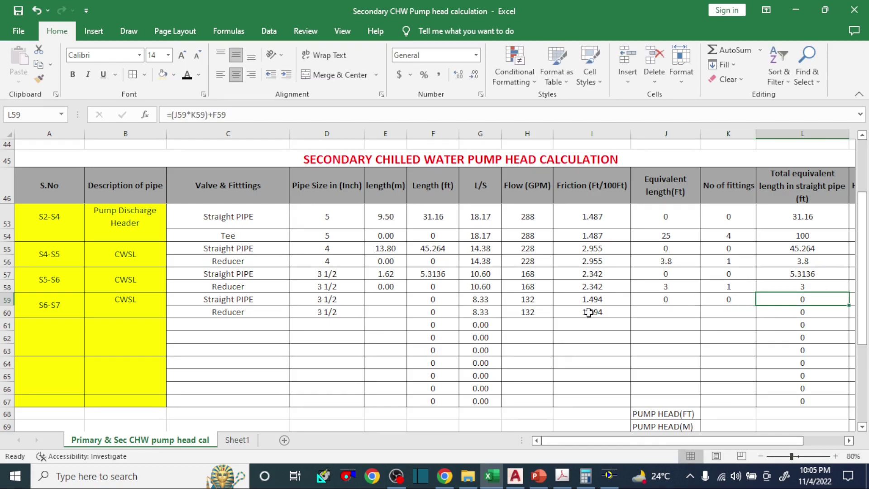
Switch to AutoCAD and measure the chilled water supply pipe from S6 to S7 using a linear dimension without placing it
{"action": "left_click", "coordinate": [387, 303]}
{"action": "left_click", "coordinate": [516, 476]}
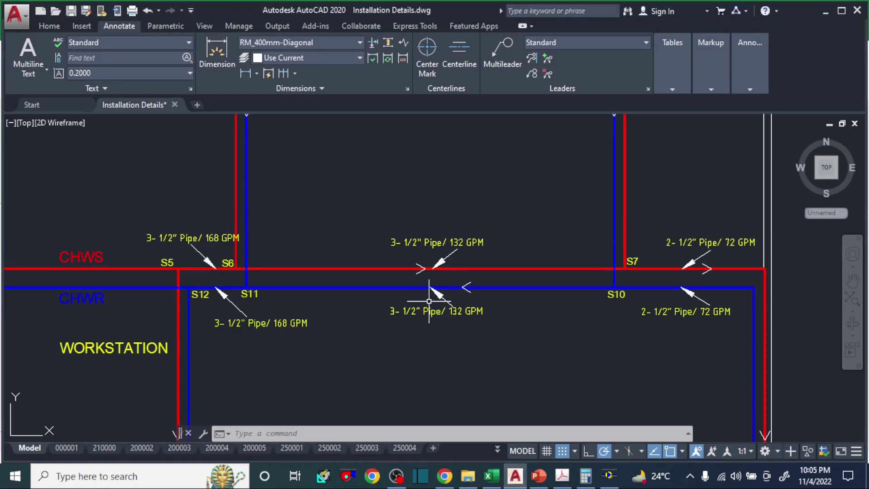
{"action": "type", "text": "dli"}
{"action": "key", "text": "Return"}
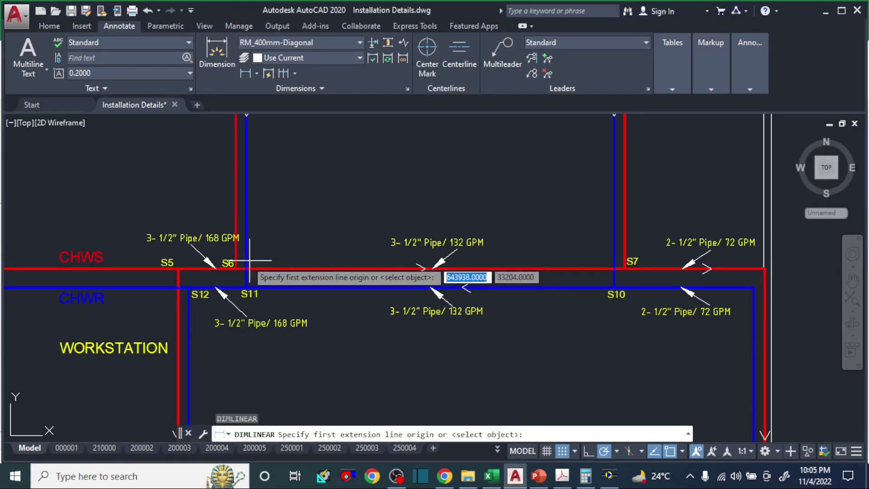
{"action": "left_click", "coordinate": [237, 269]}
{"action": "left_click", "coordinate": [627, 268]}
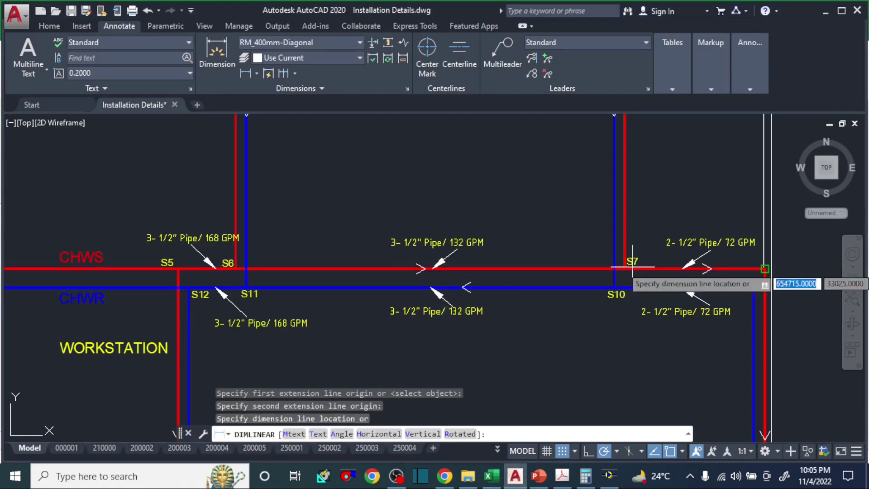
{"action": "key", "text": "Escape"}
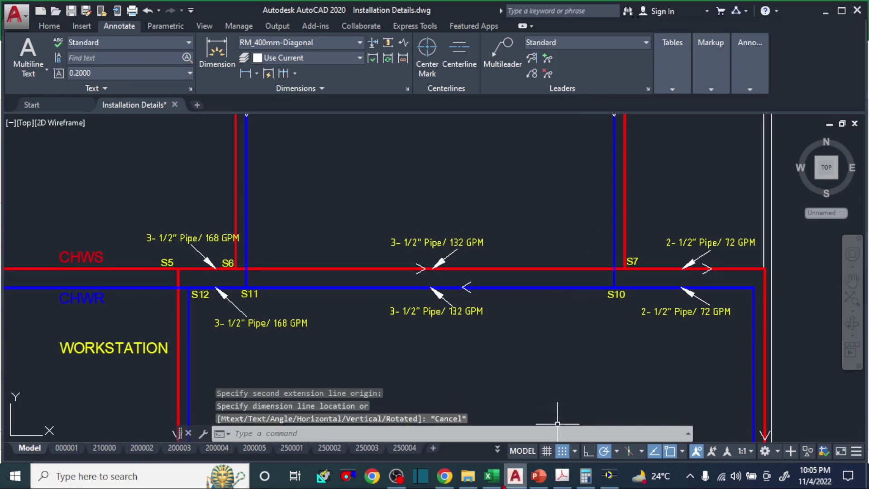
Return to Excel, enter 11 m as the S6-S7 straight pipe length, and check the row's head loss
{"action": "left_click", "coordinate": [492, 476]}
{"action": "type", "text": "11"}
{"action": "key", "text": "Tab"}
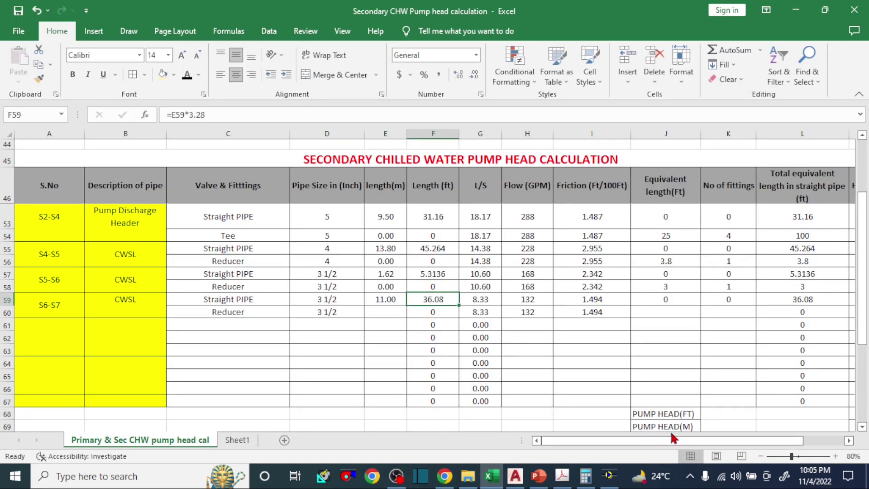
{"action": "left_click_drag", "start_coordinate": [674, 437], "coordinate": [711, 442]}
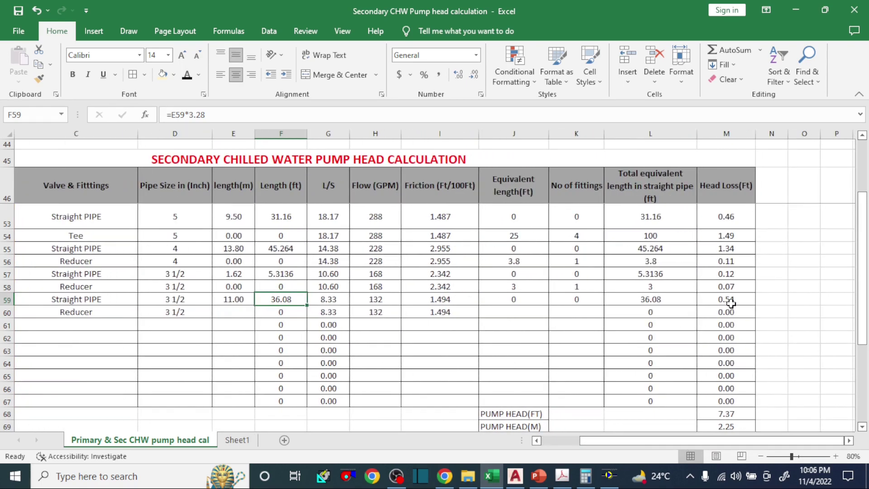
{"action": "left_click", "coordinate": [730, 302]}
Complete the S6-S7 reducer row with a length of 0 m, an equivalent length of 3 ft and 1 fitting
{"action": "left_click", "coordinate": [99, 315]}
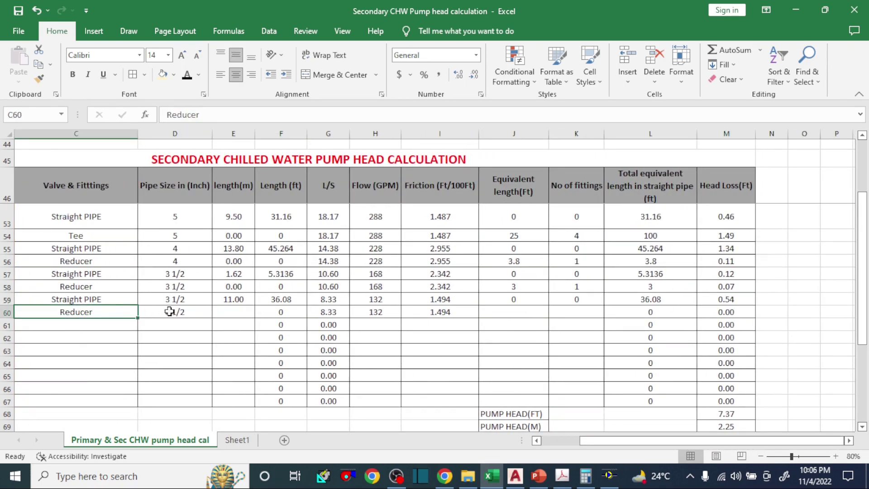
{"action": "left_click", "coordinate": [234, 310]}
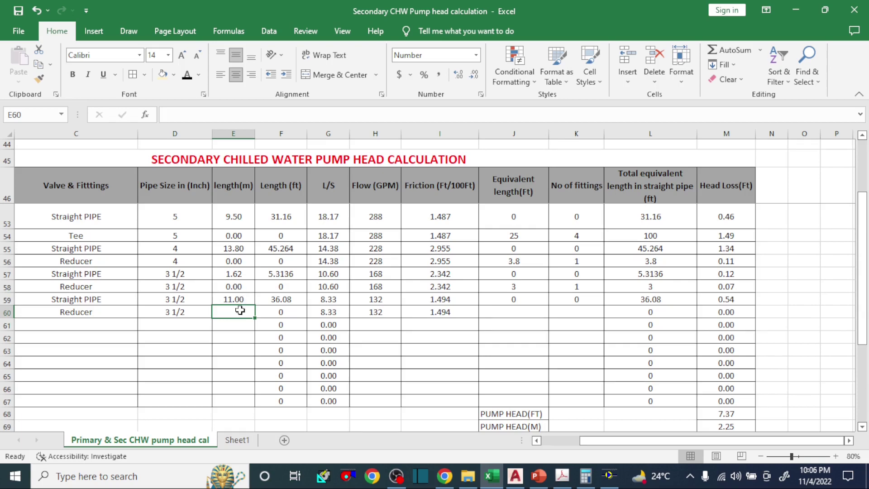
{"action": "type", "text": "0"}
{"action": "key", "text": "Tab"}
{"action": "key", "text": "Tab"}
{"action": "key", "text": "Tab"}
{"action": "key", "text": "Tab"}
{"action": "key", "text": "Tab"}
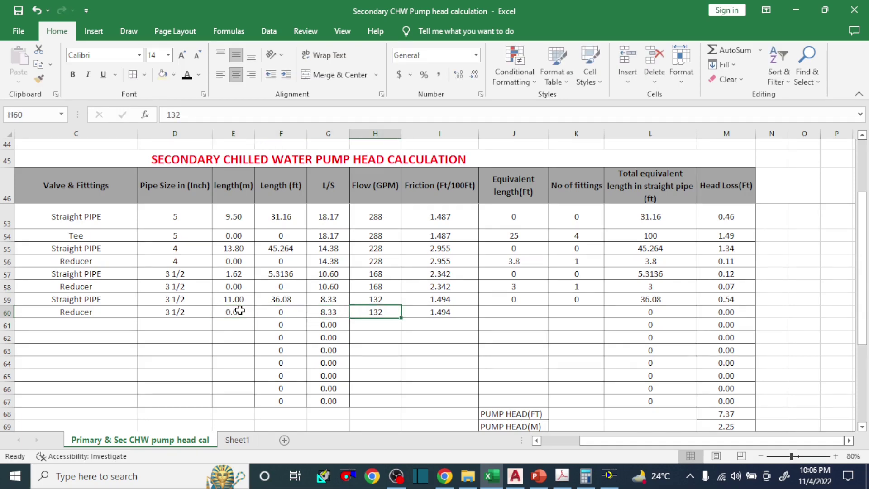
{"action": "type", "text": "3"}
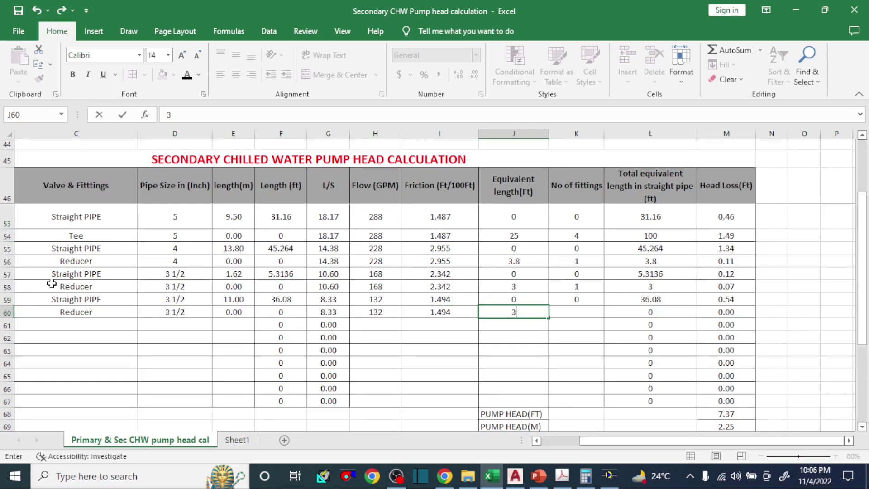
{"action": "key", "text": "Tab"}
{"action": "type", "text": "1"}
{"action": "key", "text": "Tab"}
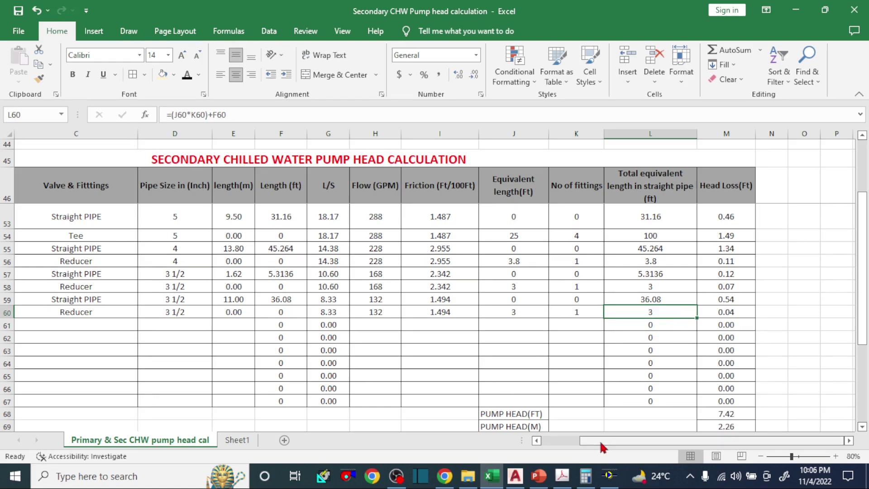
Switch to AutoCAD and examine the chilled water supply run from S7 to S8 at the AHU - 30TR unit
{"action": "left_click_drag", "start_coordinate": [600, 440], "coordinate": [541, 441]}
{"action": "left_click", "coordinate": [519, 480]}
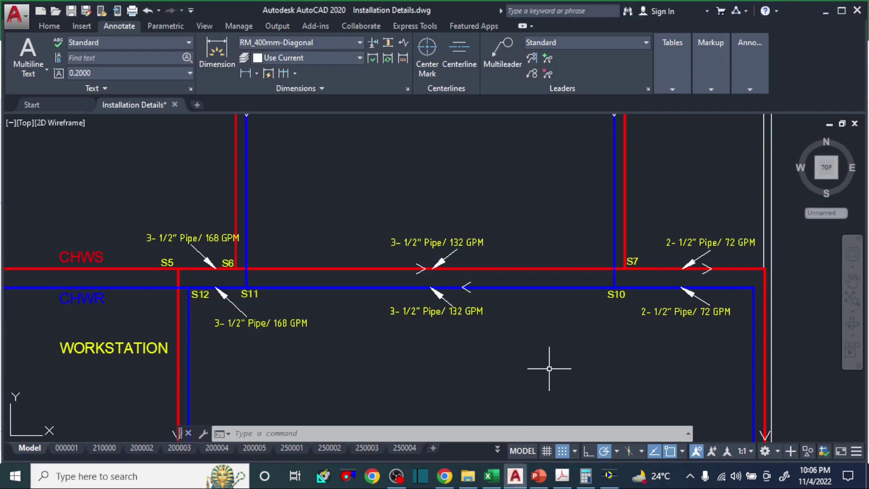
{"action": "mouse_move", "coordinate": [621, 313]}
{"action": "left_mouse_down"}
{"action": "mouse_move", "coordinate": [498, 289]}
{"action": "mouse_move", "coordinate": [510, 295]}
{"action": "left_mouse_up"}
{"action": "scroll", "coordinate": [468, 253], "scroll_direction": "down", "scroll_amount": 3}
{"action": "scroll", "coordinate": [510, 382], "scroll_direction": "up", "scroll_amount": 4}
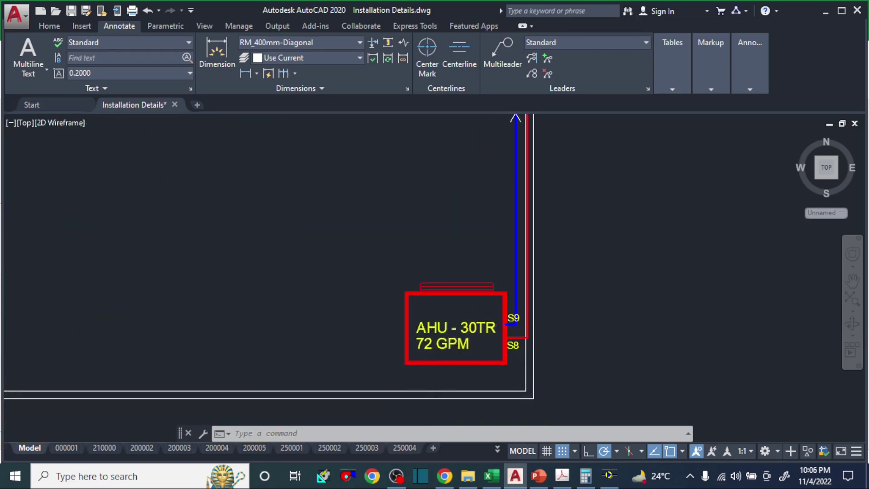
{"action": "scroll", "coordinate": [439, 317], "scroll_direction": "down", "scroll_amount": 3}
{"action": "left_click_drag", "start_coordinate": [441, 282], "coordinate": [434, 355]}
{"action": "scroll", "coordinate": [489, 382], "scroll_direction": "up", "scroll_amount": 4}
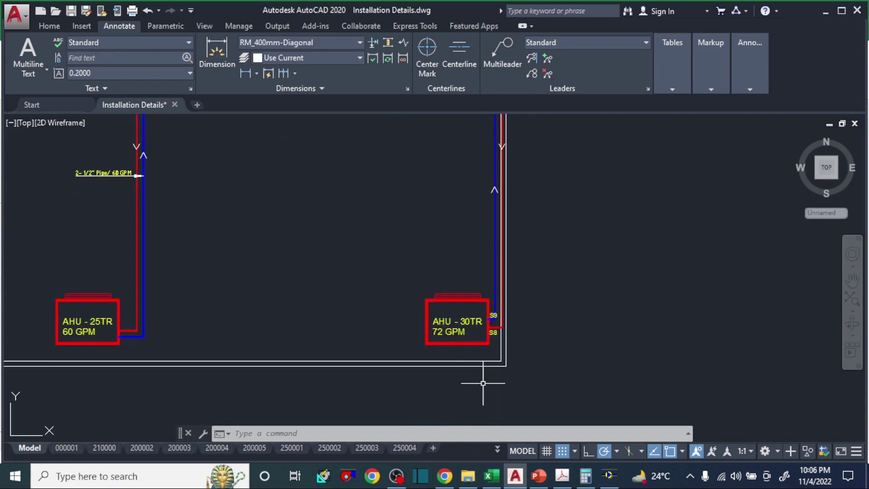
Return to Excel and label the section below S6-S7 as S7-S8
{"action": "left_click", "coordinate": [491, 476]}
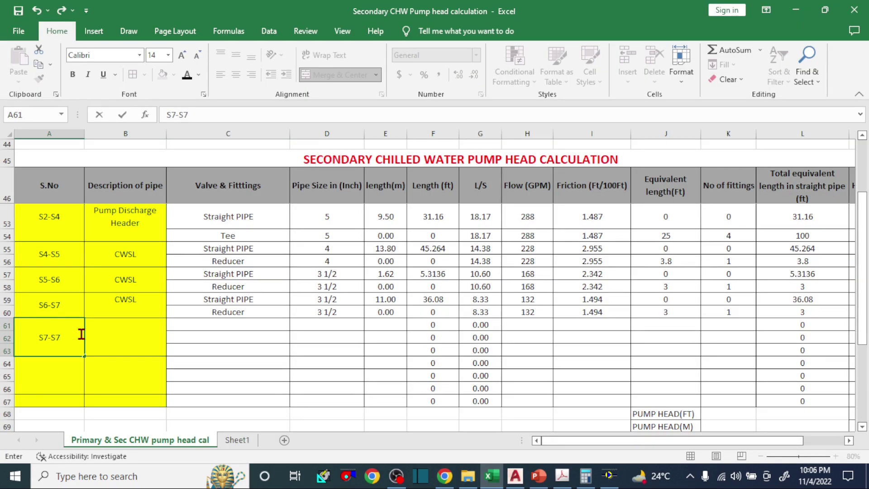
{"action": "key", "text": "Up"}
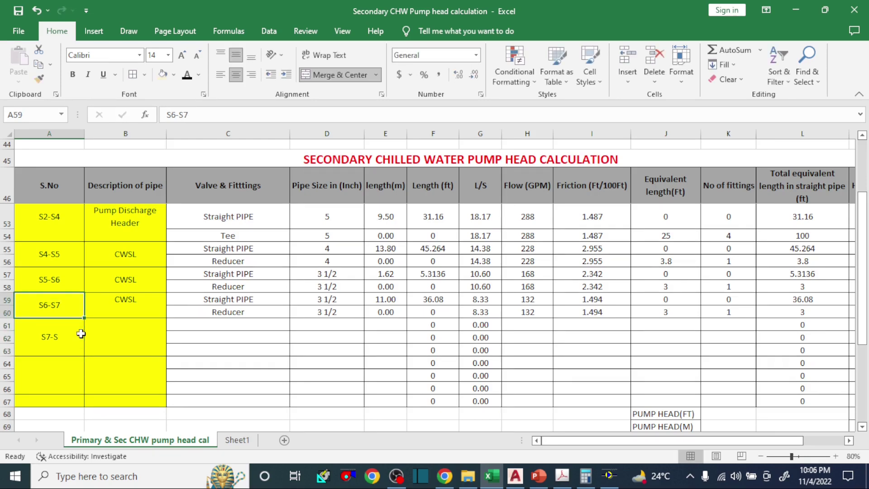
{"action": "left_click", "coordinate": [80, 334]}
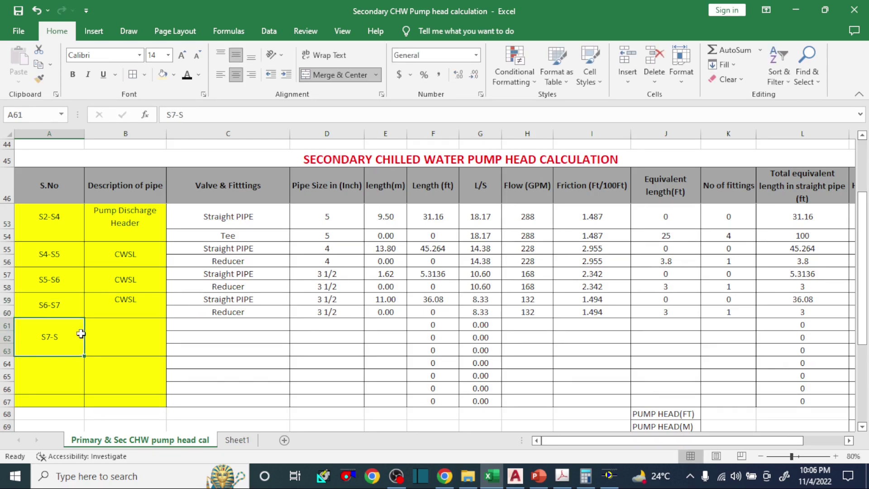
{"action": "double_click", "coordinate": [81, 333]}
{"action": "type", "text": "8"}
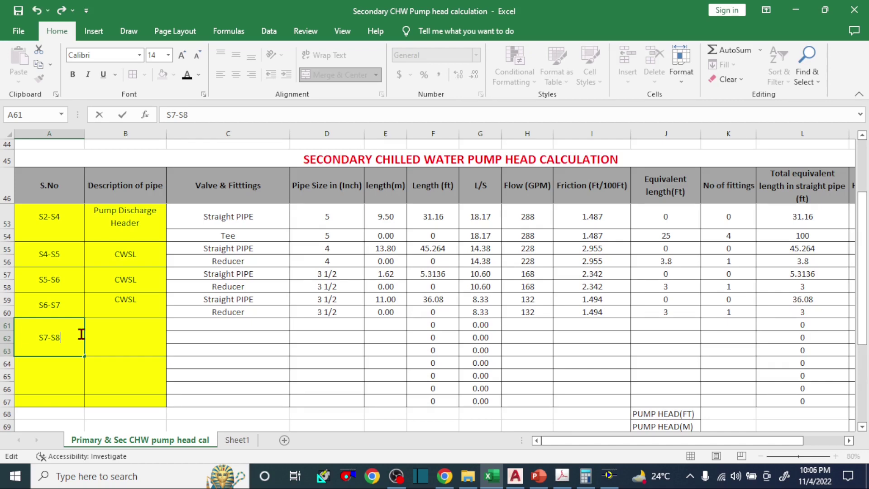
{"action": "left_click", "coordinate": [119, 339]}
Describe the S7-S8 section as CWSL and list Straight PIPE and Reducer as its first two fittings
{"action": "left_click", "coordinate": [123, 324]}
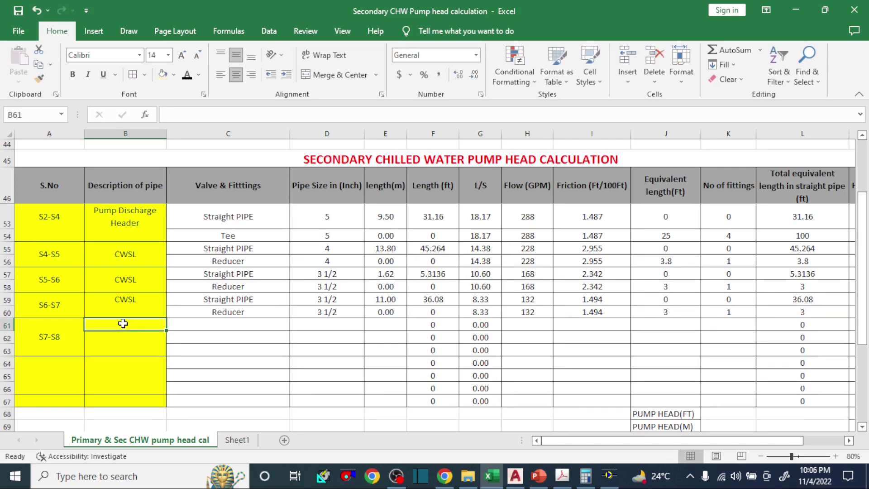
{"action": "type", "text": "c"}
{"action": "left_click", "coordinate": [210, 325]}
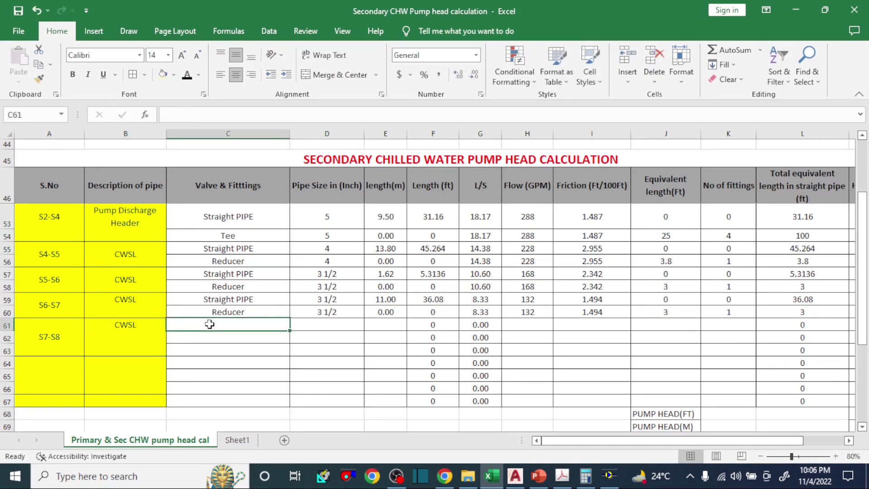
{"action": "type", "text": "S"}
{"action": "left_click", "coordinate": [216, 337]}
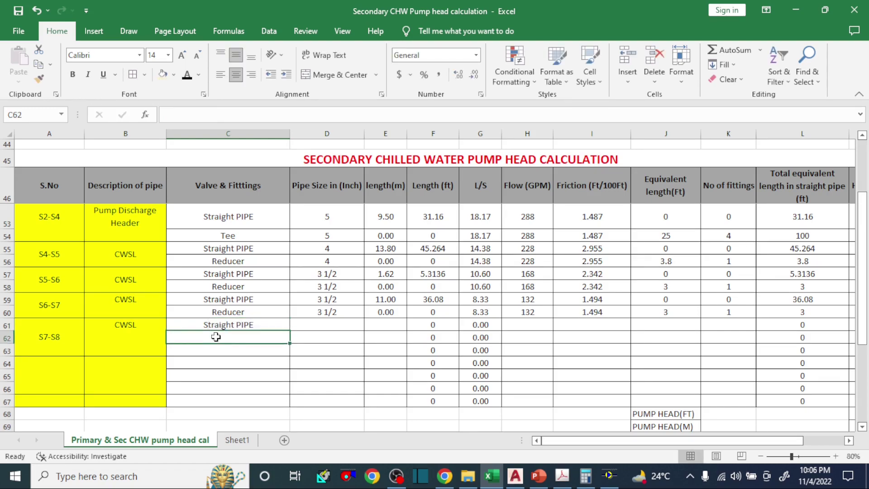
{"action": "type", "text": "r"}
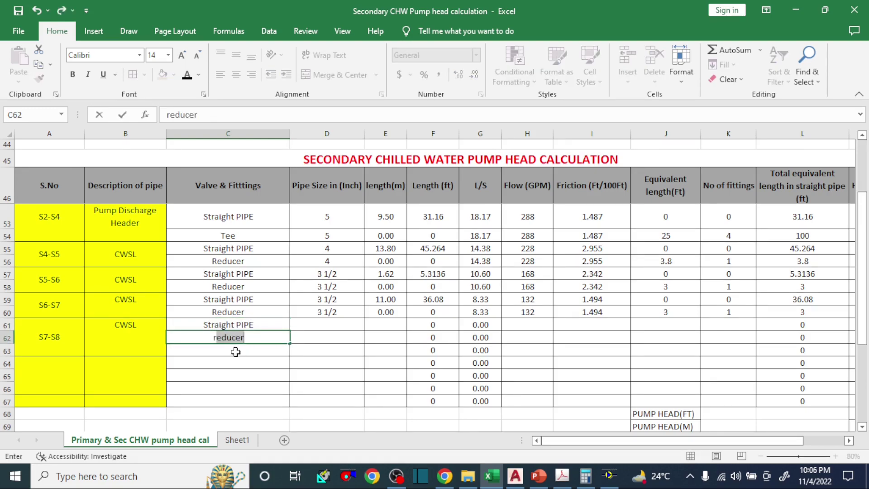
{"action": "key", "text": "Return"}
Switch to AutoCAD and trace the supply pipe from S7 to the S8 connection to identify its fittings
{"action": "left_click", "coordinate": [493, 479]}
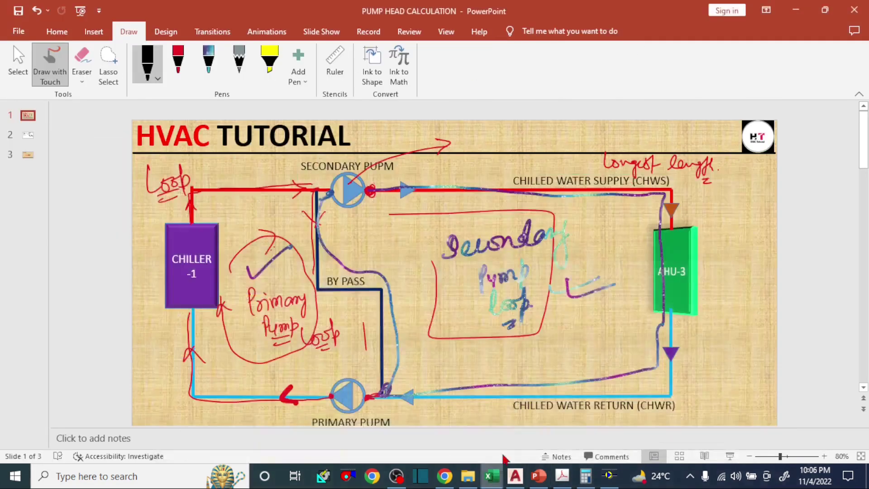
{"action": "left_click", "coordinate": [515, 476]}
{"action": "scroll", "coordinate": [562, 301], "scroll_direction": "down", "scroll_amount": 5}
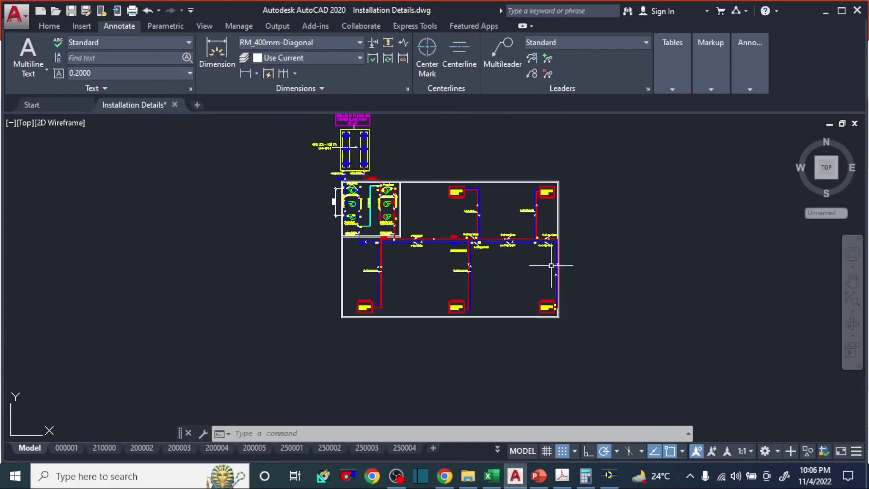
{"action": "scroll", "coordinate": [552, 261], "scroll_direction": "up", "scroll_amount": 4}
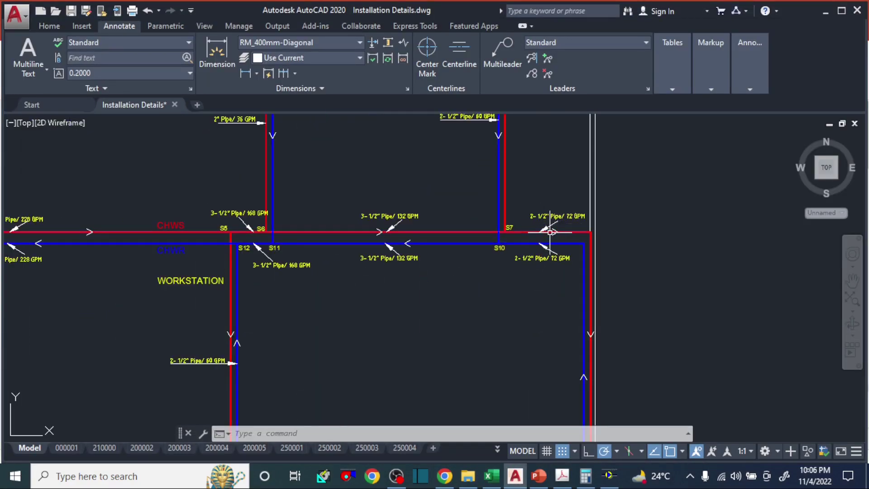
{"action": "left_click_drag", "start_coordinate": [586, 325], "coordinate": [518, 227]}
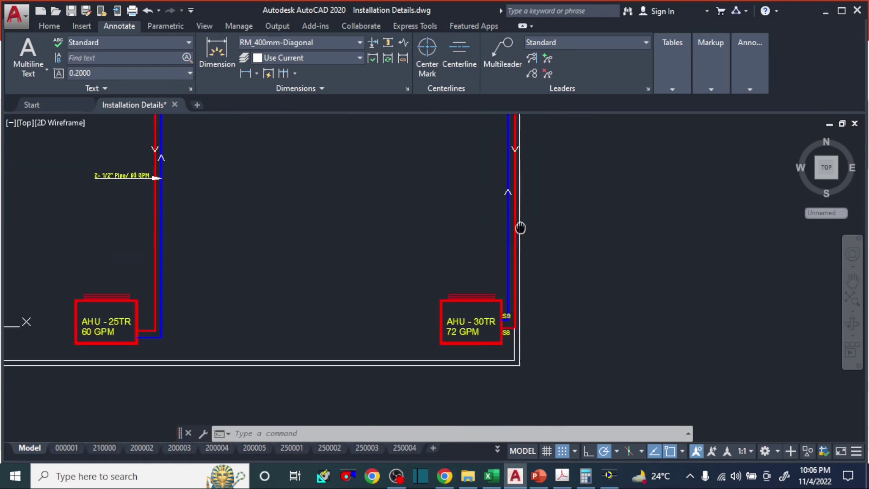
{"action": "scroll", "coordinate": [521, 272], "scroll_direction": "up", "scroll_amount": 6}
{"action": "scroll", "coordinate": [598, 350], "scroll_direction": "down", "scroll_amount": 2}
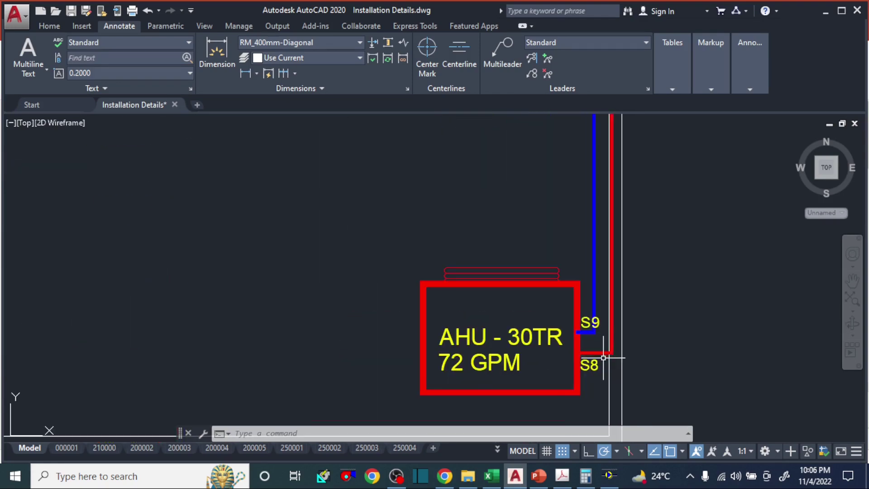
Return to Excel and examine the valves and fittings in the AHU coil connection detail on Sheet1
{"action": "left_click", "coordinate": [492, 476]}
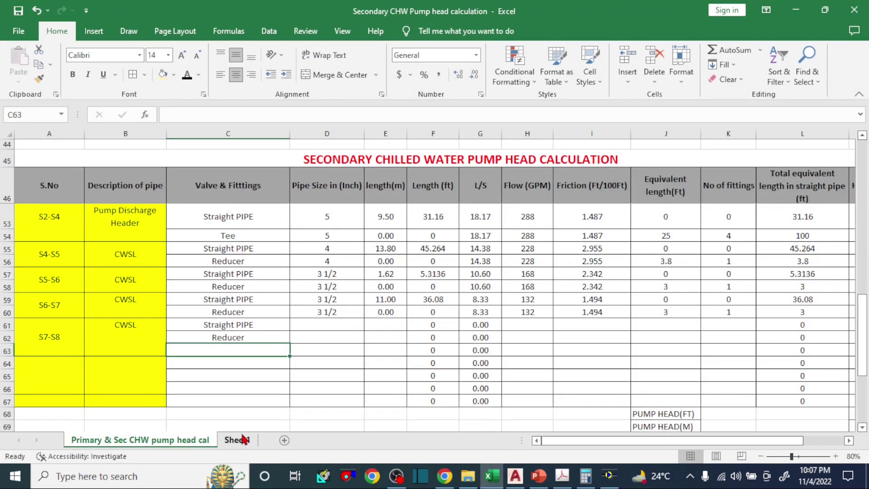
{"action": "left_click", "coordinate": [235, 439]}
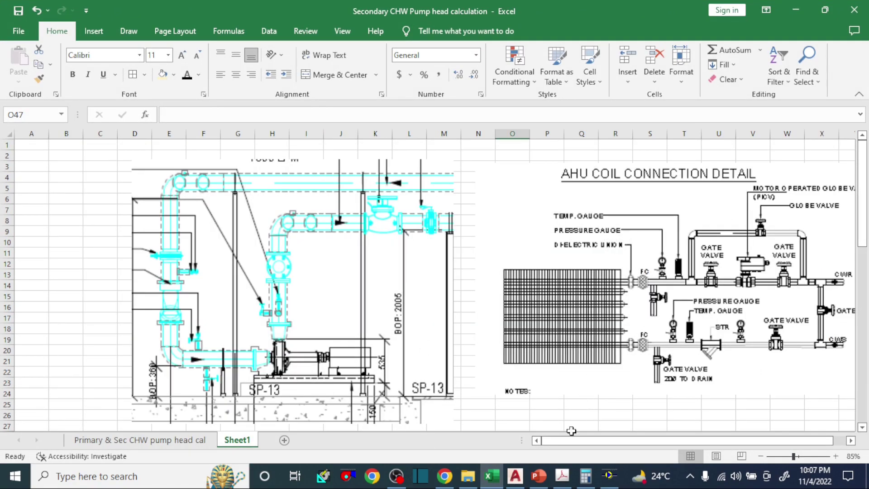
{"action": "left_click_drag", "start_coordinate": [571, 446], "coordinate": [584, 445]}
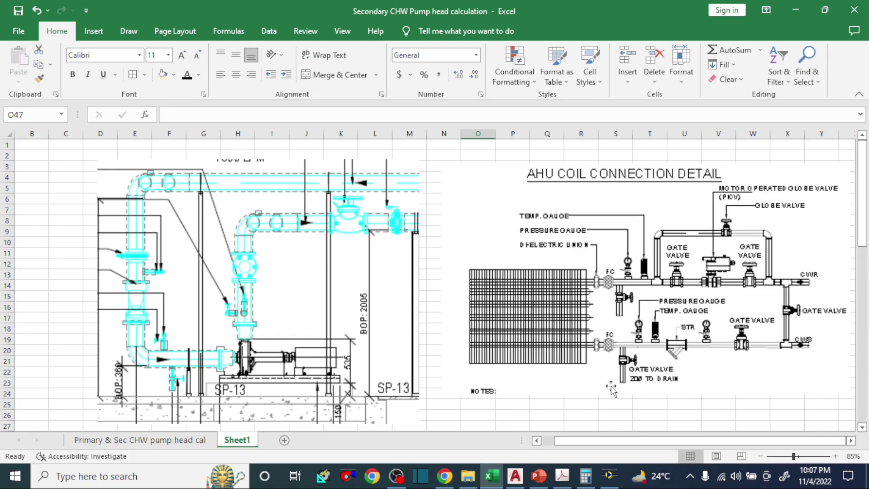
Back on the pump head calculation sheet, add strainer, Gate Valve and Flexible Connection below Reducer in the S7-S8 section
{"action": "key", "text": "ctrl+Page_Up"}
{"action": "type", "text": "s"}
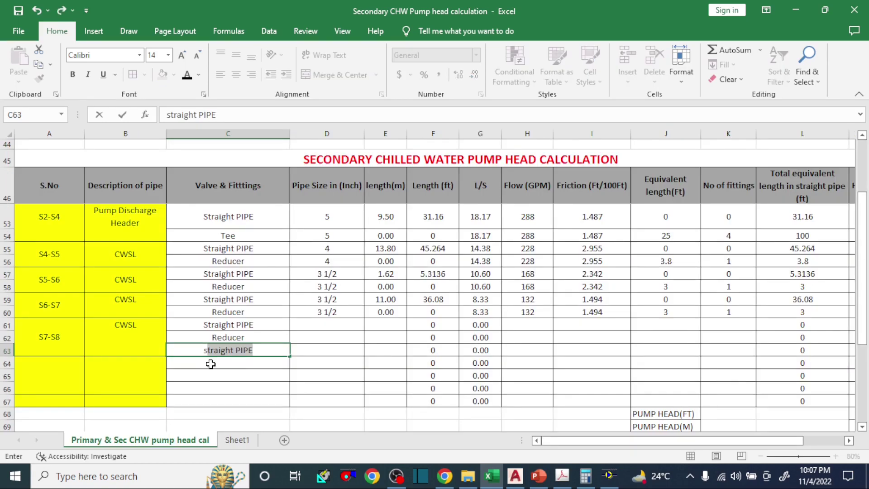
{"action": "type", "text": "trainer"}
{"action": "key", "text": "Return"}
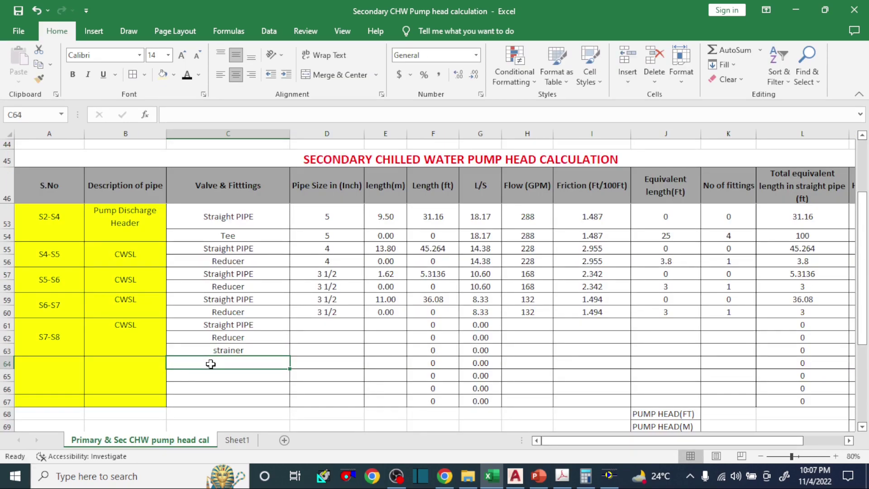
{"action": "type", "text": "Gate Valve"}
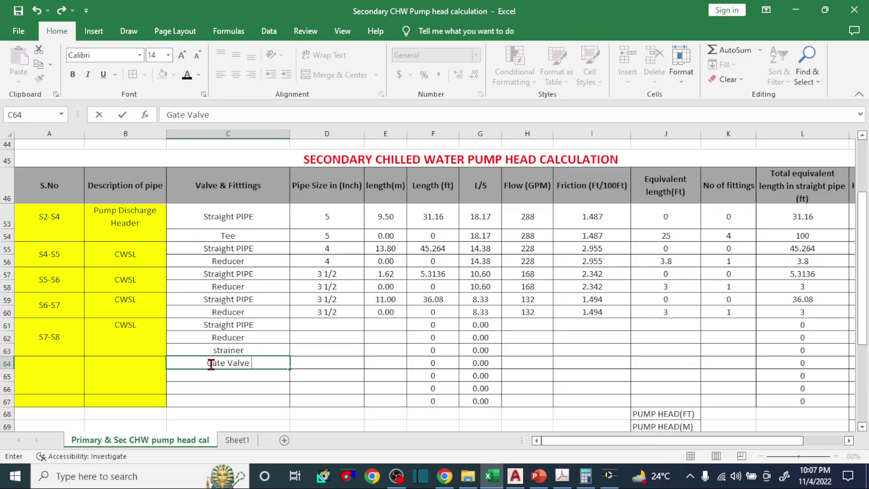
{"action": "key", "text": "Return"}
{"action": "type", "text": "F"}
{"action": "key", "text": "Tab"}
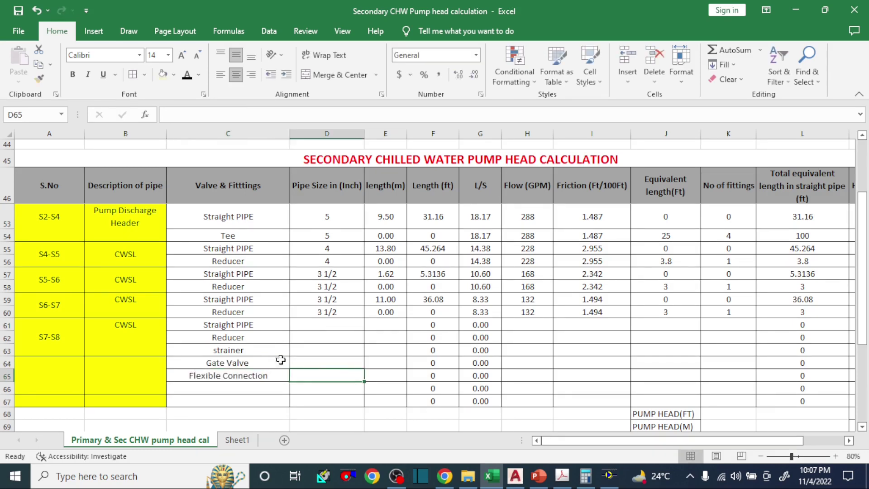
Merge and center the CWSL description and the S7-S8 label, each across rows 61 to 65
{"action": "left_click", "coordinate": [160, 322]}
{"action": "left_click_drag", "start_coordinate": [158, 321], "coordinate": [153, 370]}
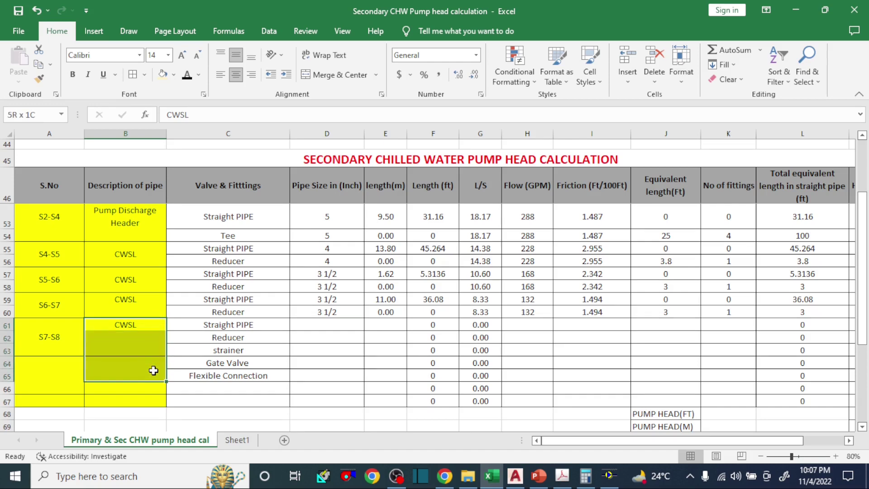
{"action": "left_click", "coordinate": [334, 75]}
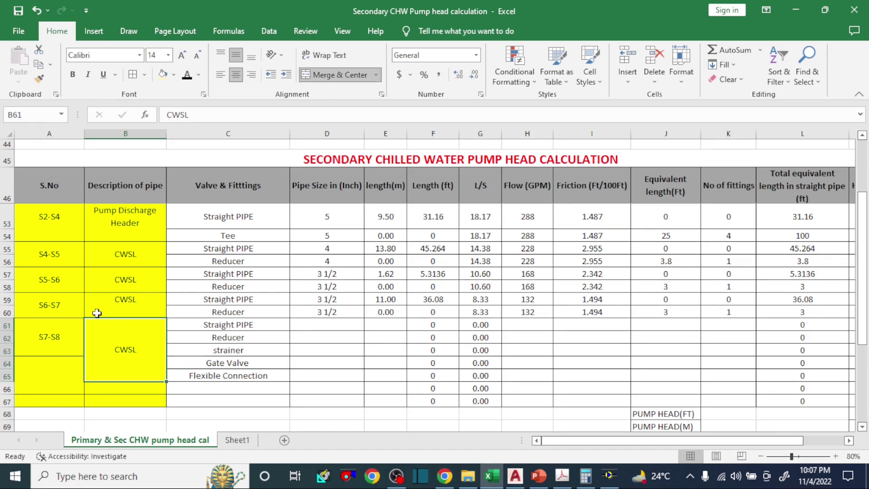
{"action": "left_click_drag", "start_coordinate": [65, 324], "coordinate": [58, 369]}
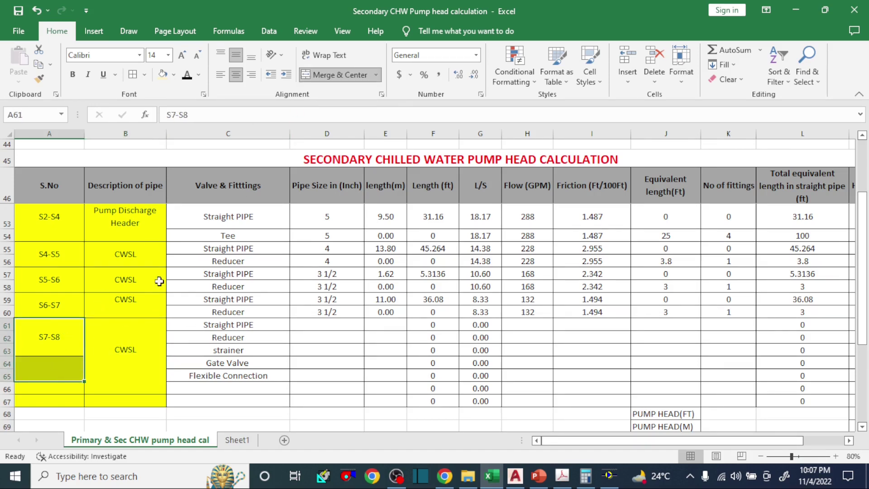
{"action": "left_click", "coordinate": [317, 78]}
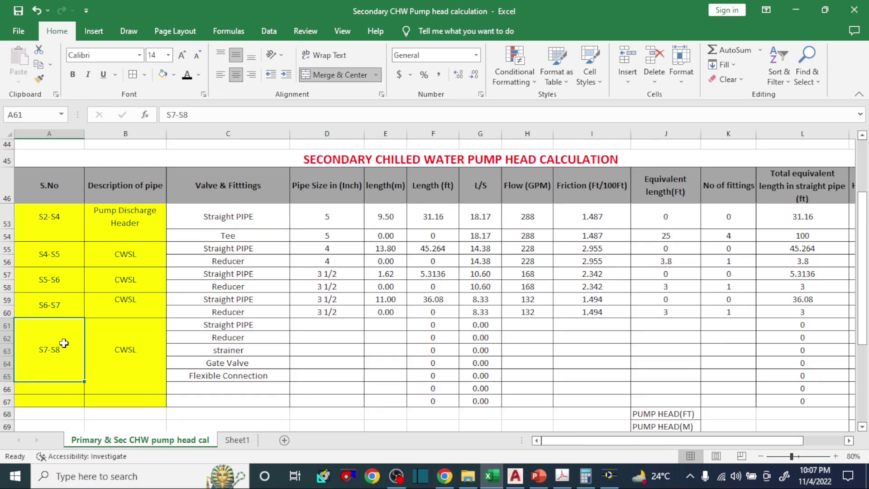
{"action": "left_click_drag", "start_coordinate": [64, 344], "coordinate": [118, 346]}
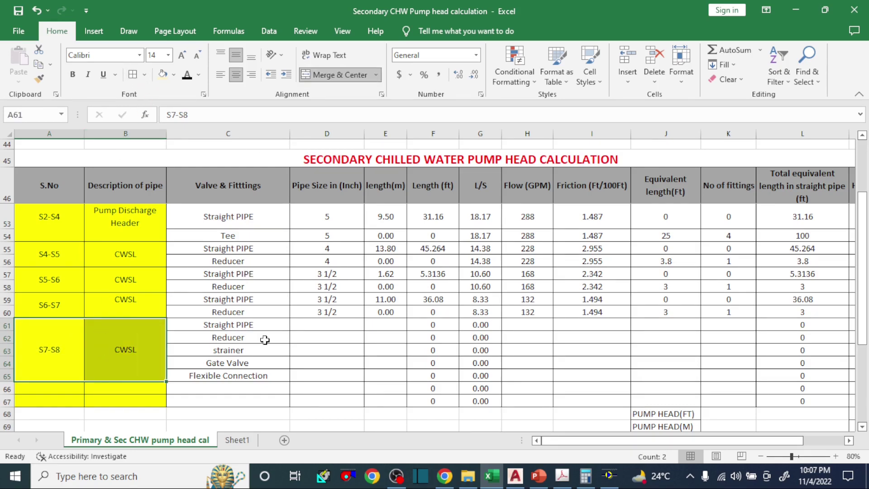
Switch to AutoCAD and read the pipe size label on the supply line just after S7
{"action": "left_click", "coordinate": [313, 325]}
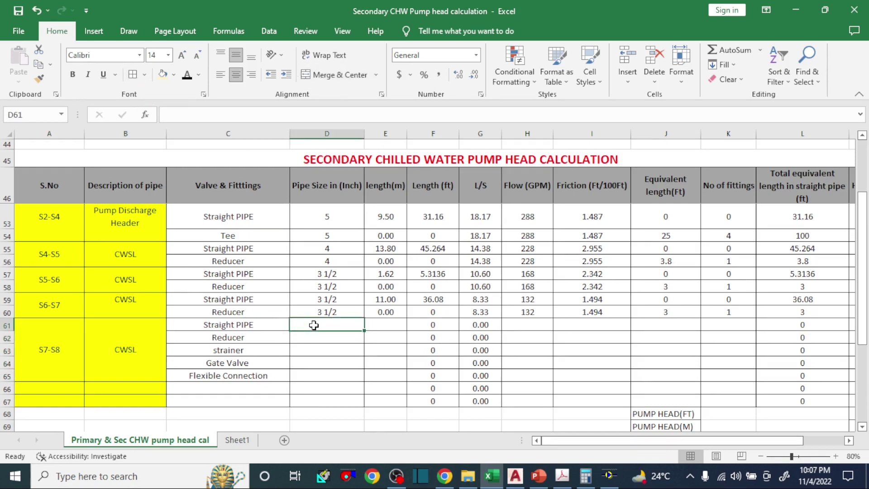
{"action": "left_click", "coordinate": [515, 476]}
{"action": "scroll", "coordinate": [479, 363], "scroll_direction": "down", "scroll_amount": 5}
{"action": "scroll", "coordinate": [528, 326], "scroll_direction": "up", "scroll_amount": 8}
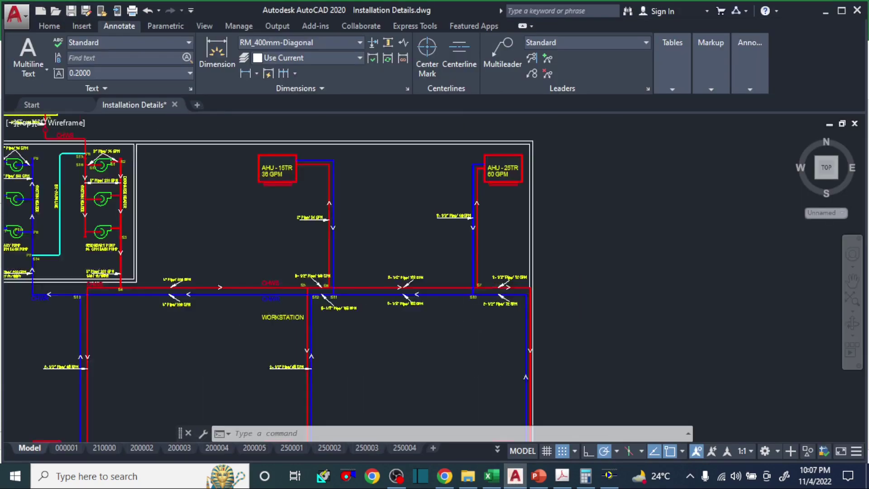
{"action": "scroll", "coordinate": [612, 300], "scroll_direction": "down", "scroll_amount": 3}
{"action": "scroll", "coordinate": [539, 326], "scroll_direction": "up", "scroll_amount": 3}
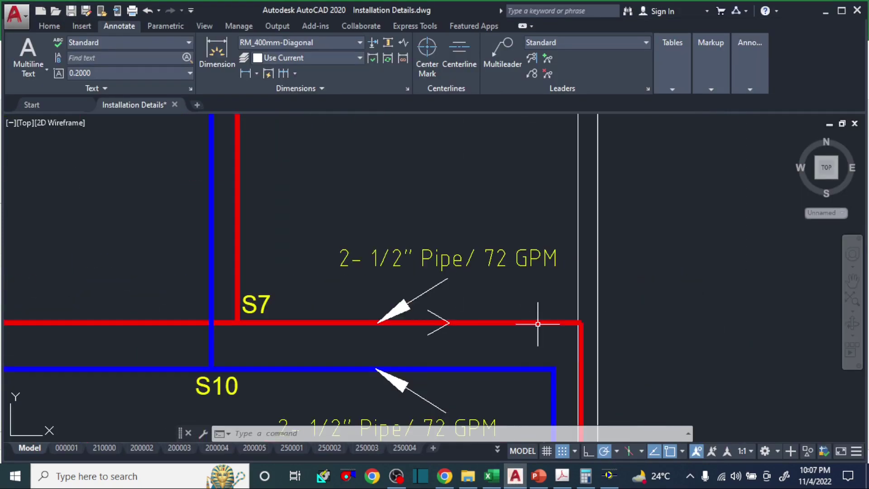
Return to Excel and set the S7-S8 straight pipe size to 2 1/2 inches
{"action": "left_click", "coordinate": [498, 480]}
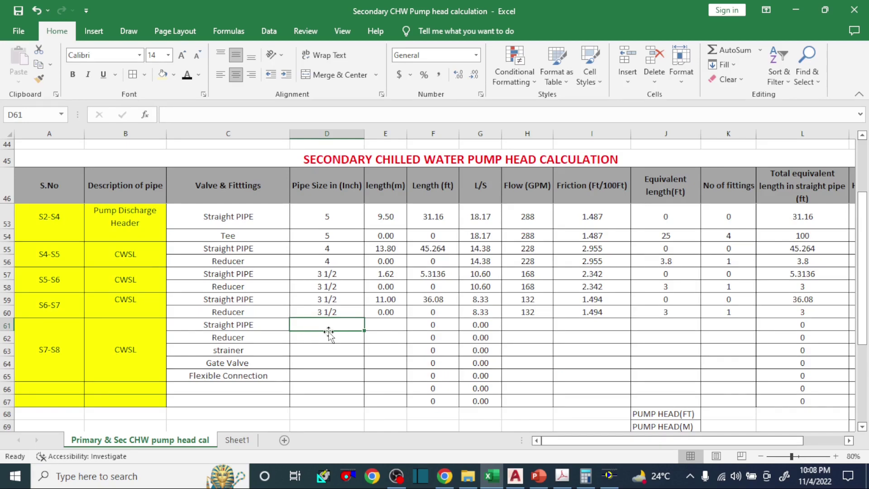
{"action": "type", "text": "2"}
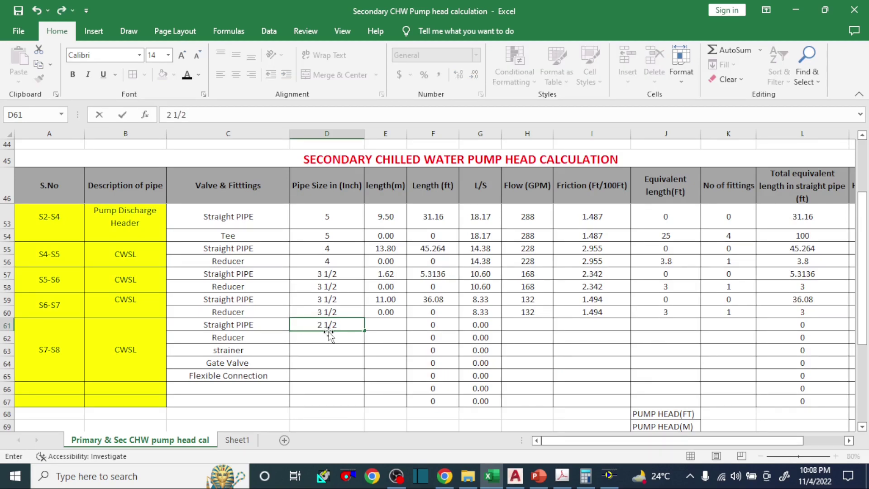
{"action": "type", "text": " 1/2"}
{"action": "key", "text": "Tab"}
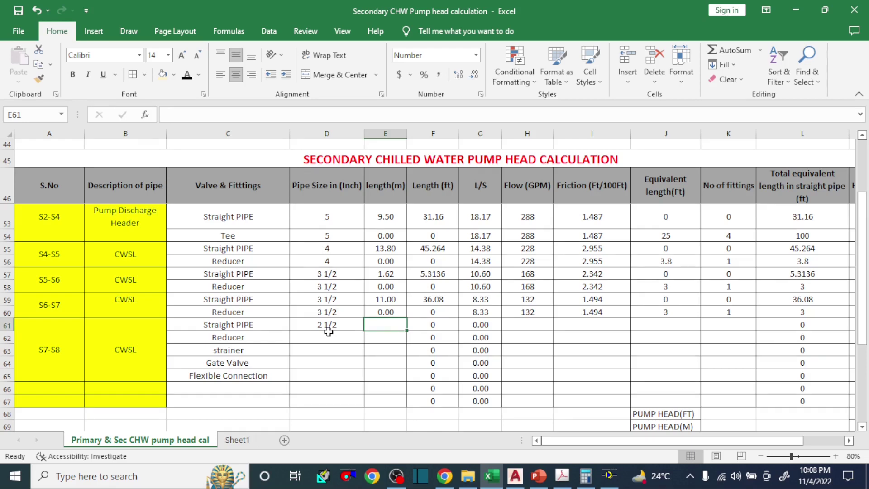
Switch to AutoCAD and measure the horizontal supply run from S7 to the pipe corner with a temporary linear dimension
{"action": "left_click", "coordinate": [516, 476]}
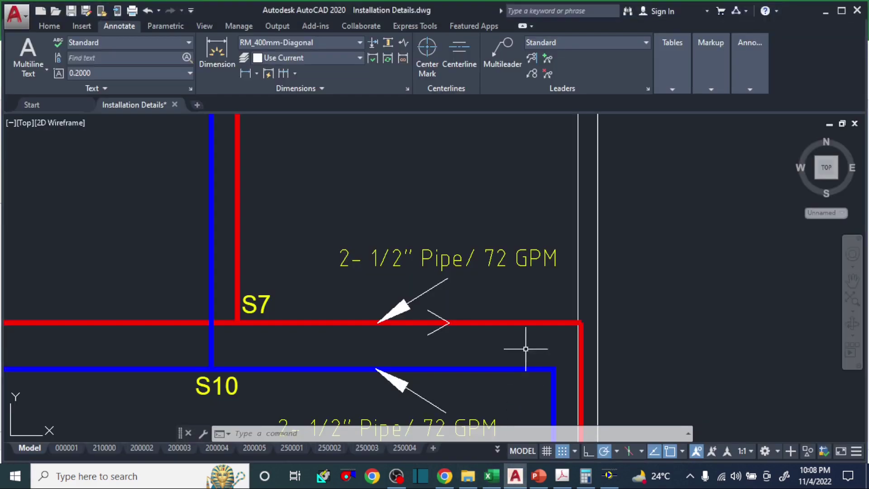
{"action": "type", "text": "dli"}
{"action": "key", "text": "Return"}
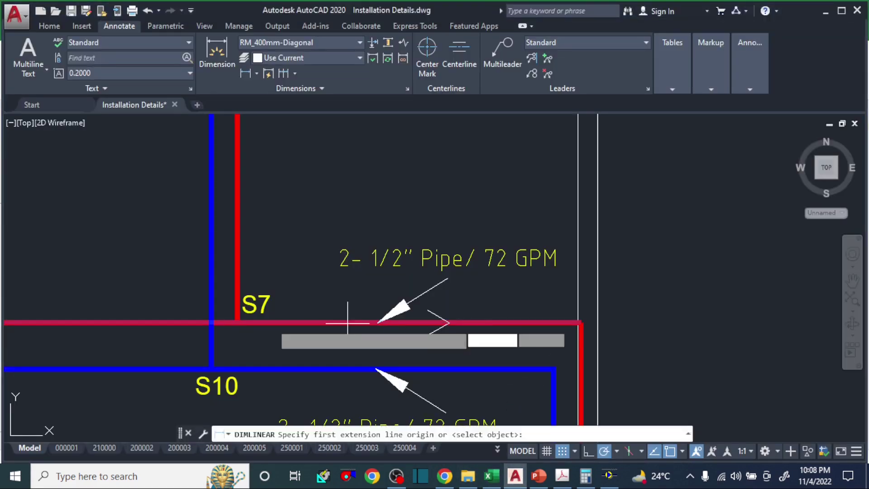
{"action": "left_click", "coordinate": [237, 322]}
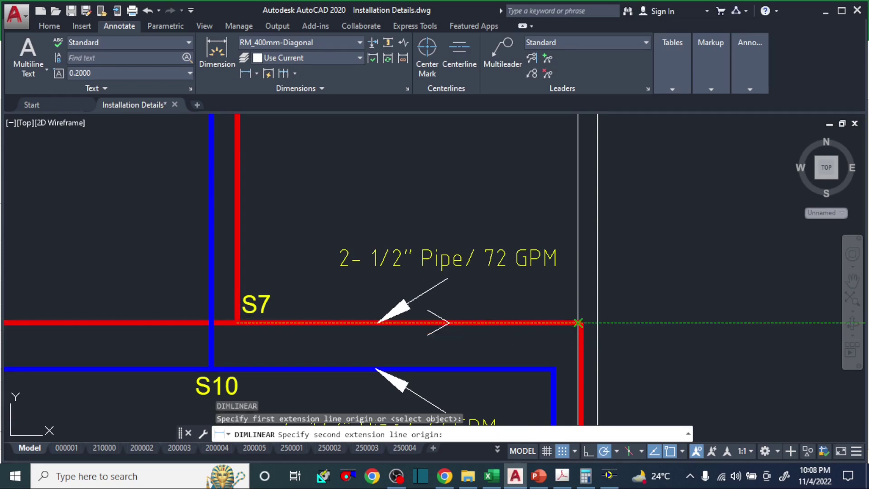
{"action": "left_click", "coordinate": [577, 323]}
{"action": "key", "text": "Escape"}
Measure the vertical supply run from the corner after S7 down to S8 at the 30TR AHU with a temporary linear dimension
{"action": "scroll", "coordinate": [233, 252], "scroll_direction": "down", "scroll_amount": 3}
{"action": "scroll", "coordinate": [233, 252], "scroll_direction": "down", "scroll_amount": 2}
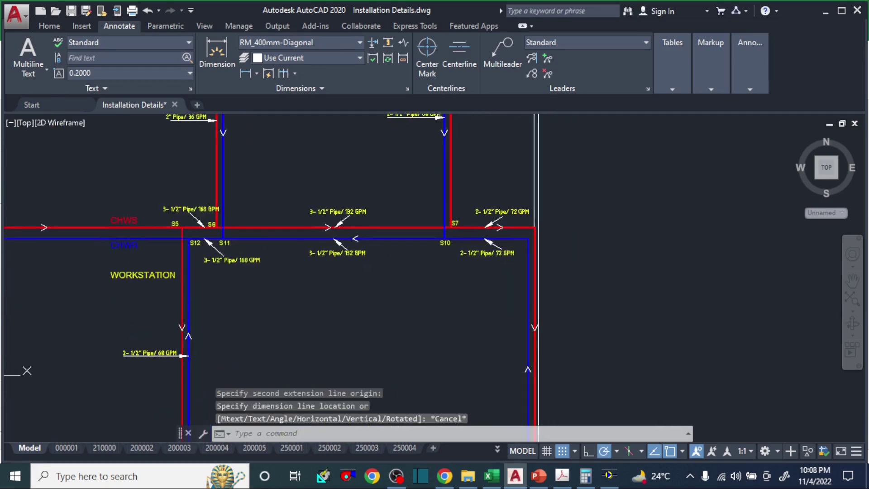
{"action": "key", "text": "Return"}
{"action": "scroll", "coordinate": [527, 284], "scroll_direction": "up", "scroll_amount": 2}
{"action": "left_click", "coordinate": [527, 280]}
{"action": "scroll", "coordinate": [526, 308], "scroll_direction": "down", "scroll_amount": 2}
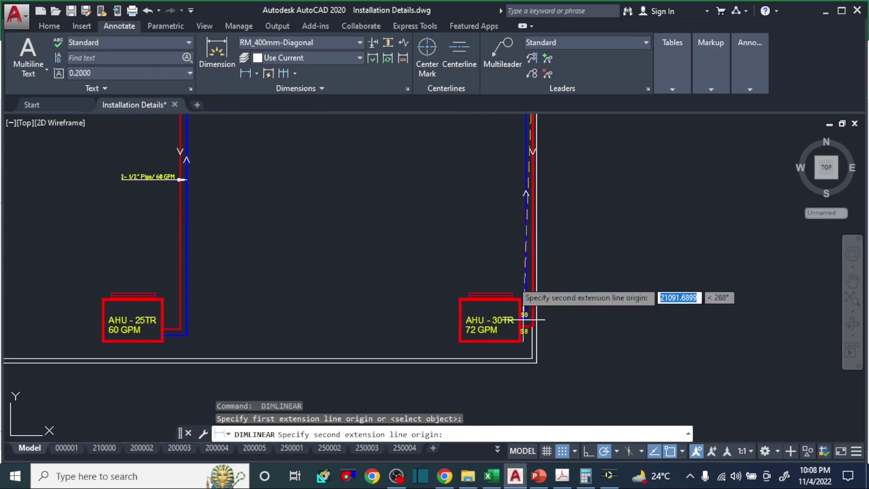
{"action": "scroll", "coordinate": [550, 358], "scroll_direction": "up", "scroll_amount": 5}
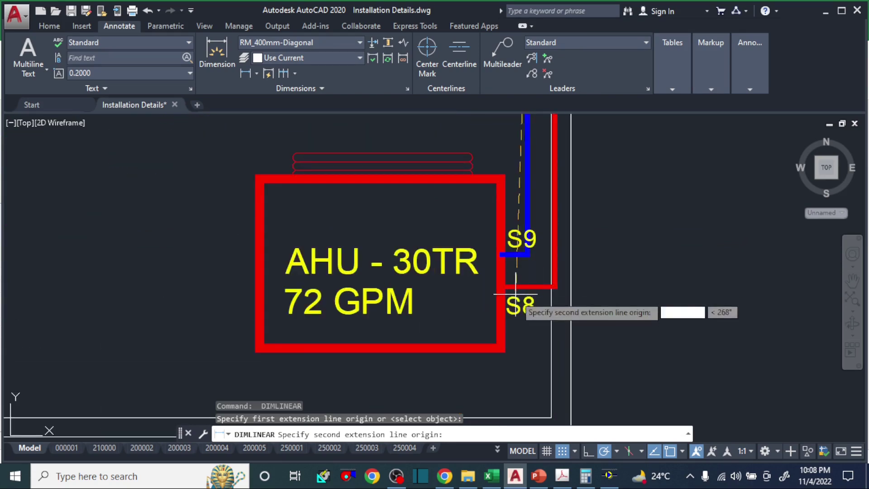
{"action": "left_click", "coordinate": [555, 337]}
{"action": "scroll", "coordinate": [566, 336], "scroll_direction": "down", "scroll_amount": 5}
{"action": "scroll", "coordinate": [584, 295], "scroll_direction": "down", "scroll_amount": 3}
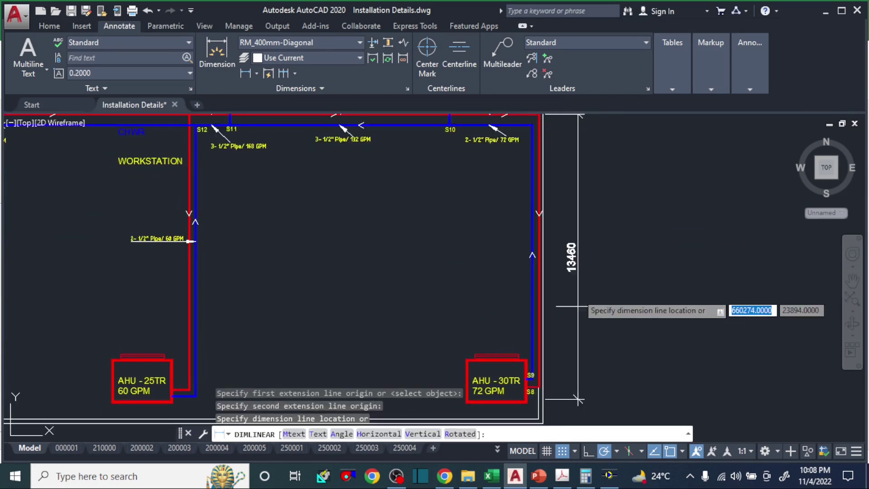
{"action": "scroll", "coordinate": [579, 286], "scroll_direction": "up", "scroll_amount": 6}
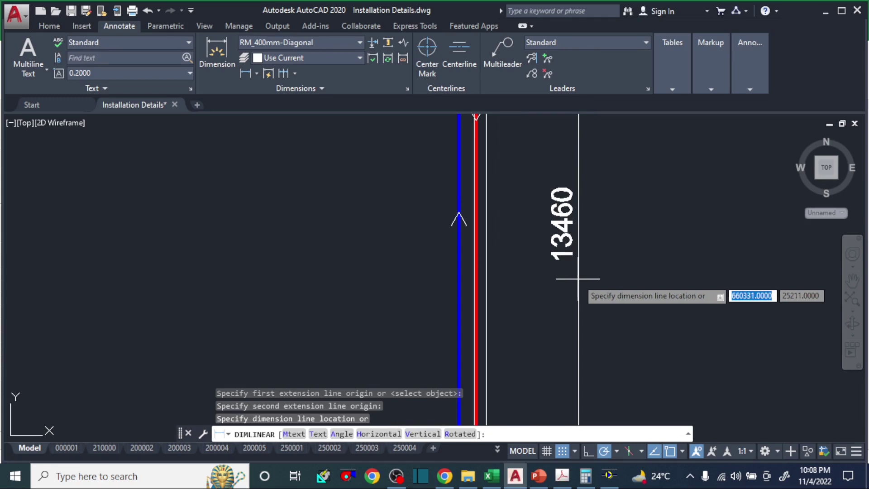
{"action": "key", "text": "Escape"}
{"action": "scroll", "coordinate": [562, 340], "scroll_direction": "down", "scroll_amount": 5}
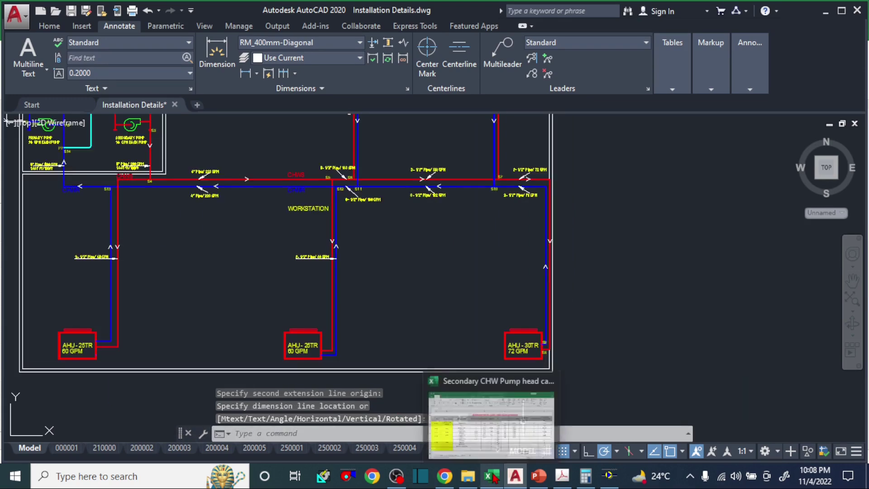
Return to Excel and set the S7-S8 straight pipe length to 17.5 m
{"action": "left_click", "coordinate": [493, 476]}
{"action": "type", "text": "17"}
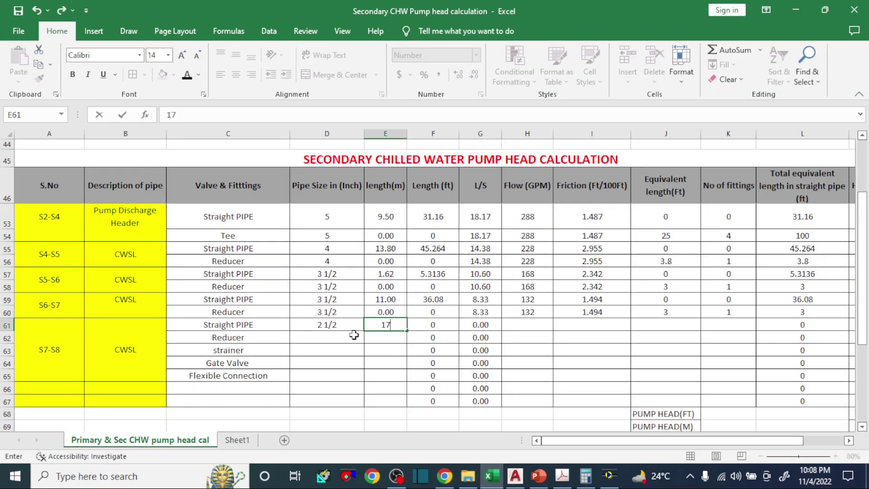
{"action": "type", "text": ".5"}
{"action": "key", "text": "Tab"}
{"action": "key", "text": "Tab"}
{"action": "key", "text": "Tab"}
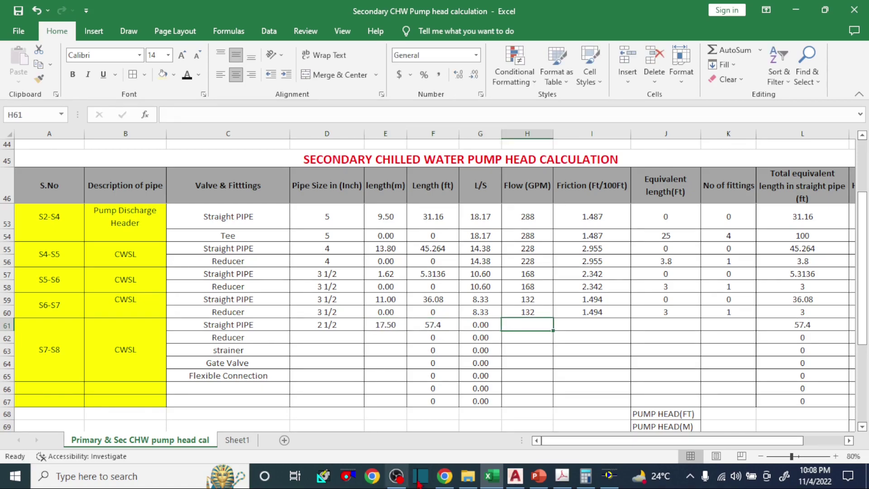
Switch to AutoCAD and read the flow label on the 30TR AHU at S8
{"action": "left_click", "coordinate": [516, 479]}
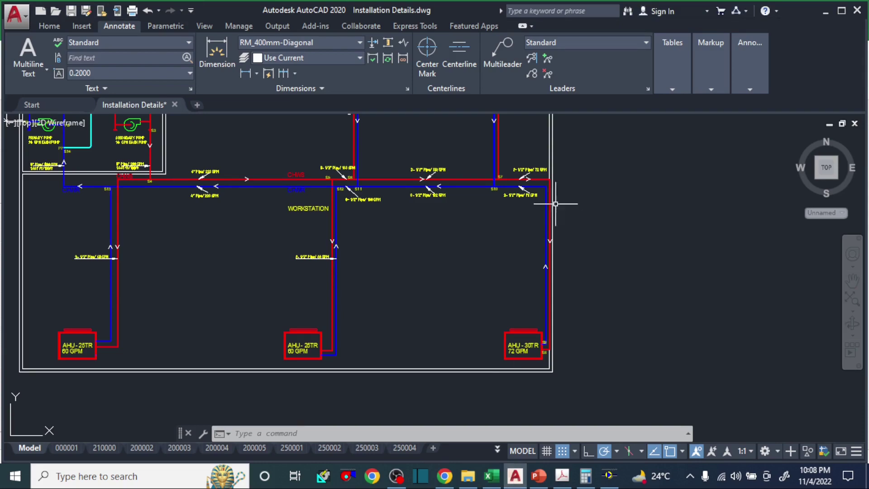
{"action": "scroll", "coordinate": [555, 188], "scroll_direction": "up", "scroll_amount": 4}
{"action": "scroll", "coordinate": [532, 358], "scroll_direction": "up", "scroll_amount": 5}
{"action": "scroll", "coordinate": [532, 358], "scroll_direction": "down", "scroll_amount": 1}
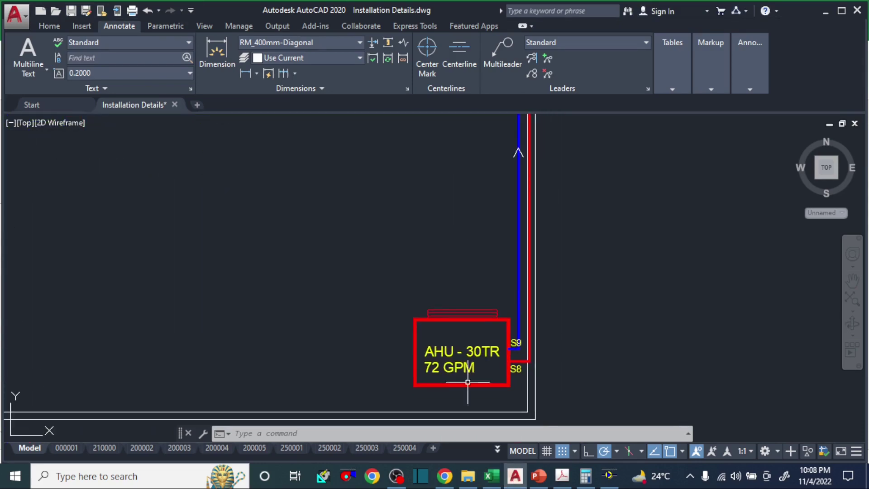
Return to Excel and set the S7-S8 straight pipe flow to 72 GPM
{"action": "left_click", "coordinate": [492, 477]}
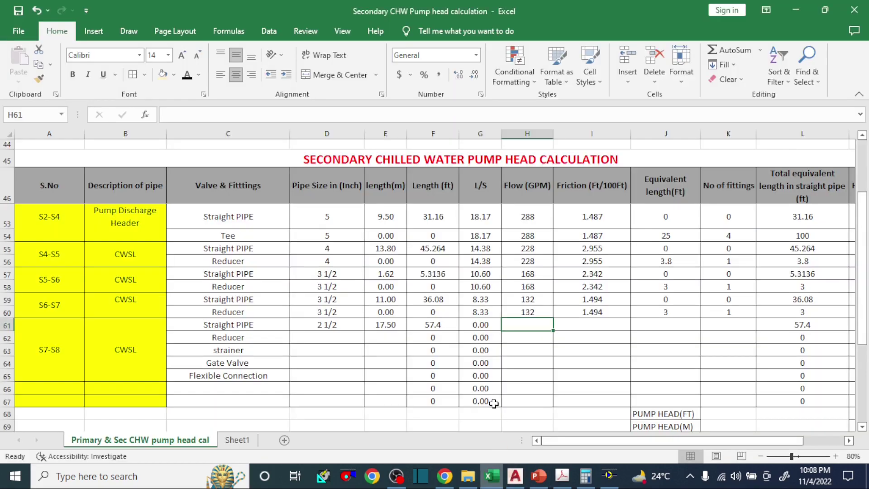
{"action": "type", "text": "72"}
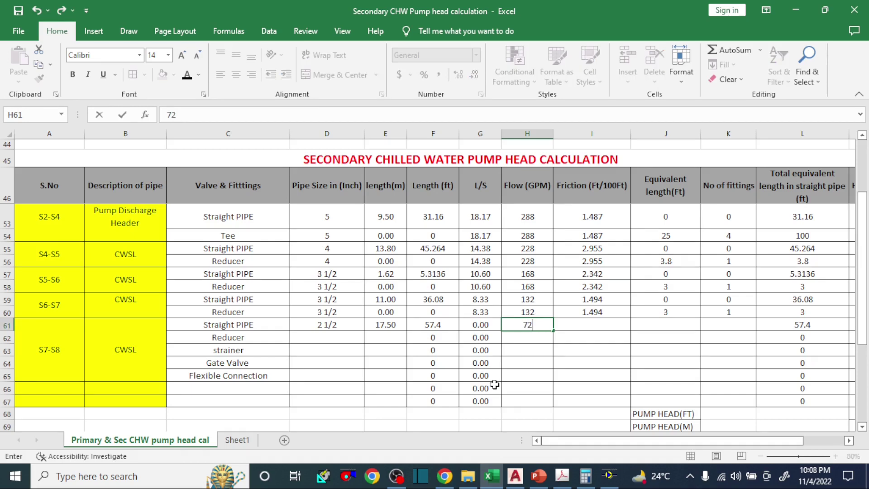
{"action": "key", "text": "Tab"}
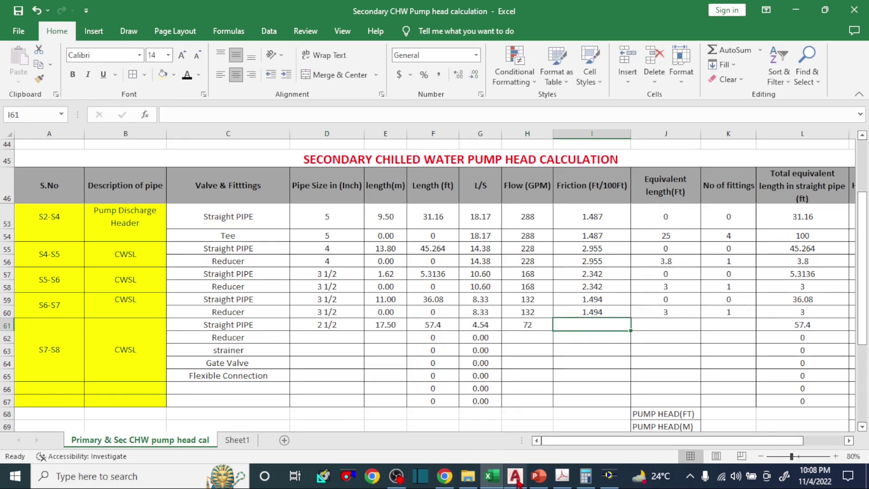
Switch to McQuay PipeSizer and calculate the head loss for a 2½" pipe at 72 USgpm
{"action": "left_click", "coordinate": [609, 475]}
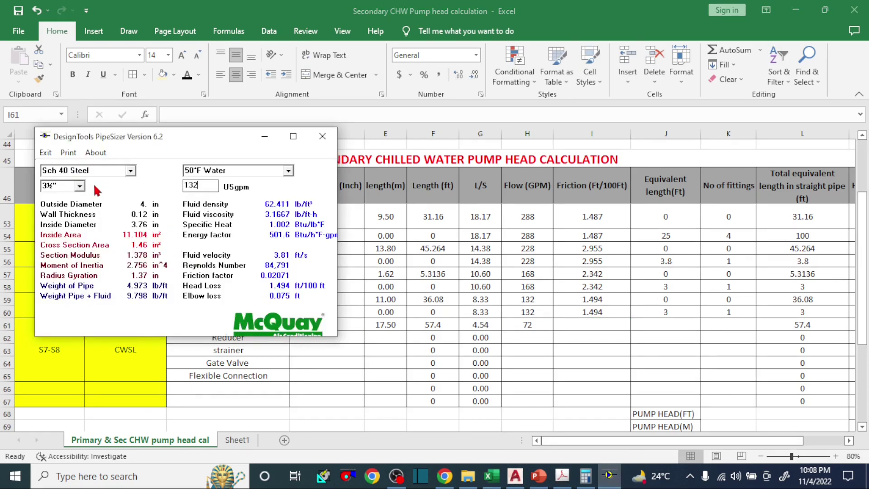
{"action": "left_click", "coordinate": [80, 186]}
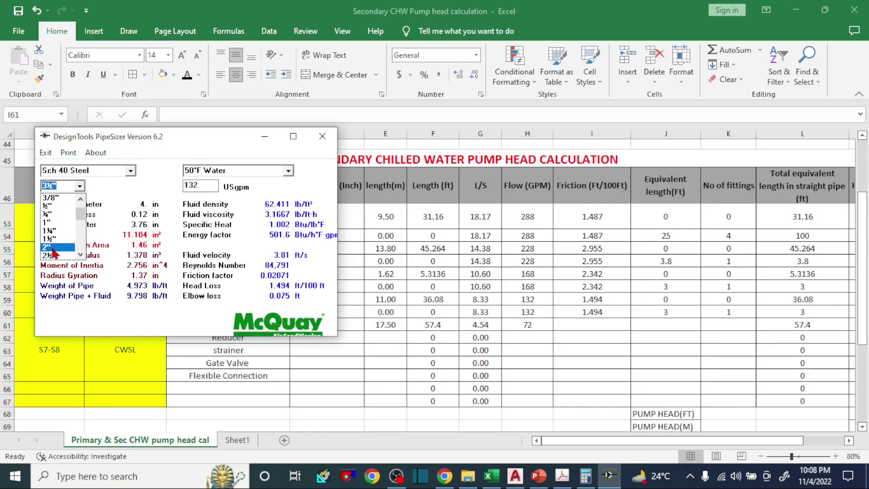
{"action": "left_click", "coordinate": [59, 256]}
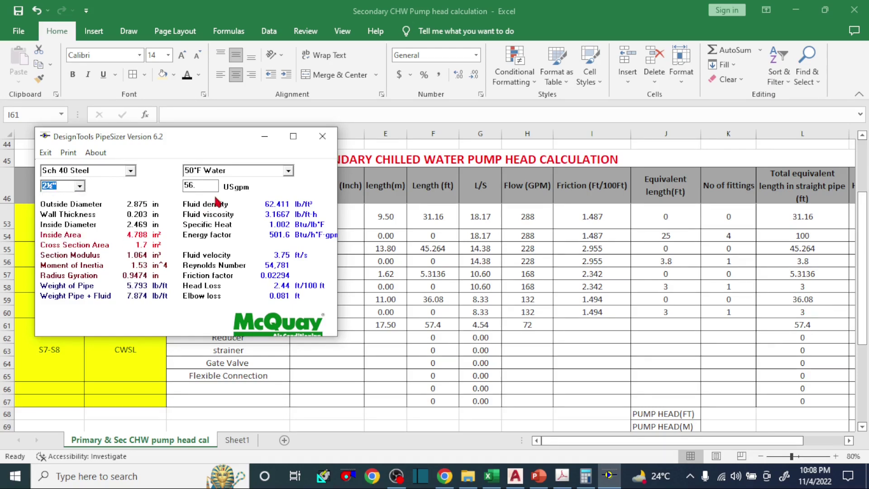
{"action": "double_click", "coordinate": [206, 185]}
{"action": "key", "text": "BackSpace"}
{"action": "type", "text": "7"}
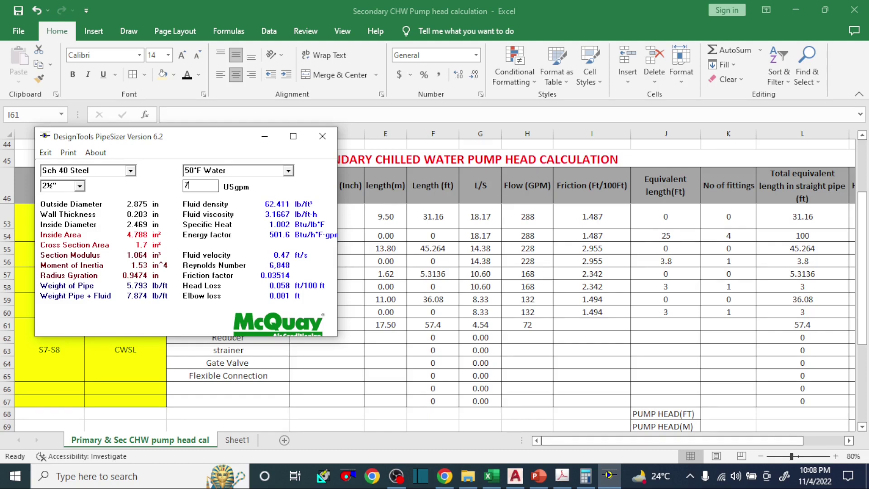
{"action": "type", "text": "2"}
Back in Excel, set the S7-S8 straight pipe friction to 3.894 ft/100 ft
{"action": "left_click", "coordinate": [609, 322]}
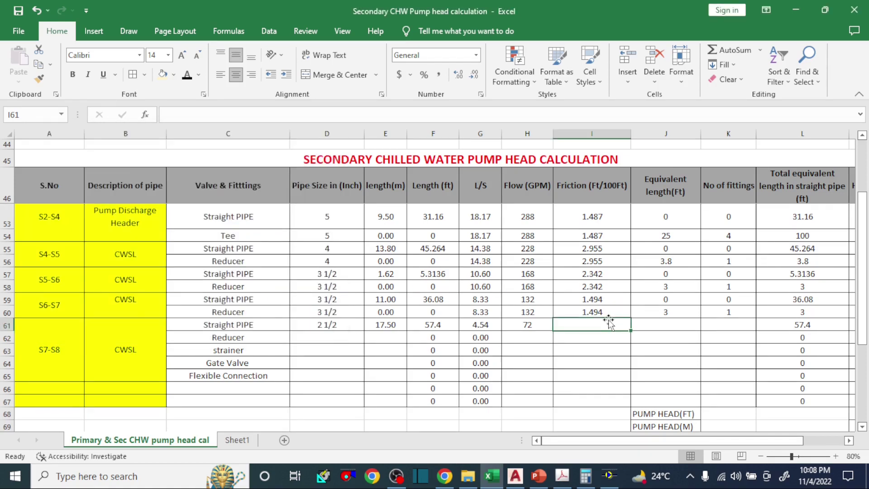
{"action": "type", "text": "3.8"}
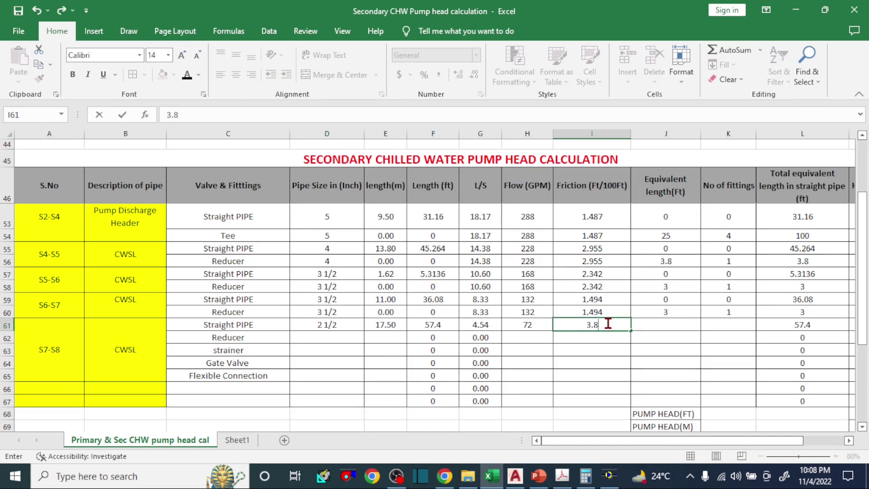
{"action": "type", "text": "94"}
{"action": "left_click", "coordinate": [594, 362]}
Copy the S7-S8 straight pipe's flow and friction values to its four fitting rows, Reducer through Flexible Connection
{"action": "mouse_move", "coordinate": [590, 325]}
{"action": "left_mouse_down"}
{"action": "mouse_move", "coordinate": [528, 325]}
{"action": "mouse_move", "coordinate": [527, 376]}
{"action": "left_mouse_up"}
{"action": "key", "text": "ctrl+c"}
{"action": "left_click", "coordinate": [526, 327]}
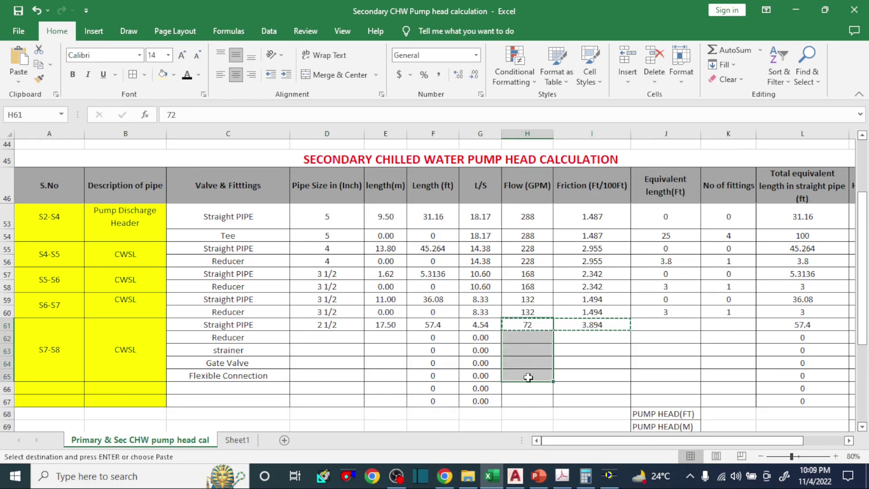
{"action": "key", "text": "ctrl+v"}
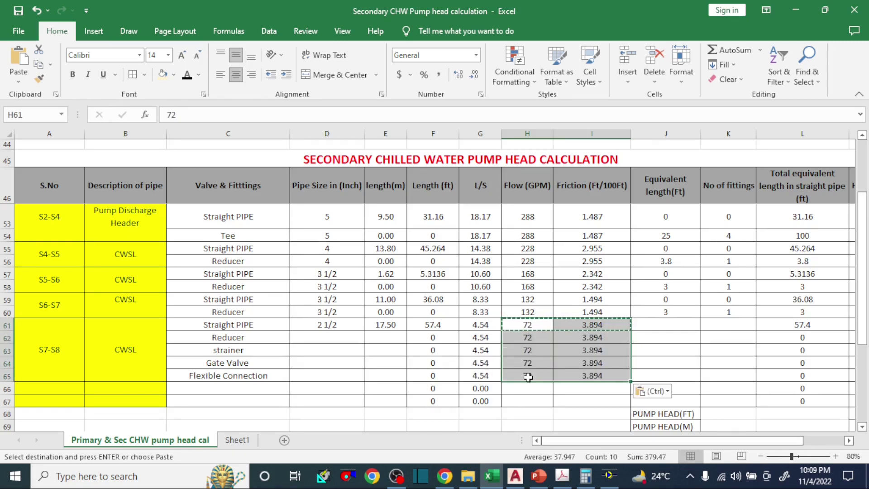
Copy the 2 1/2 inch pipe size from the S7-S8 straight pipe to the four fitting rows below it
{"action": "left_click", "coordinate": [355, 325]}
{"action": "key", "text": "ctrl+c"}
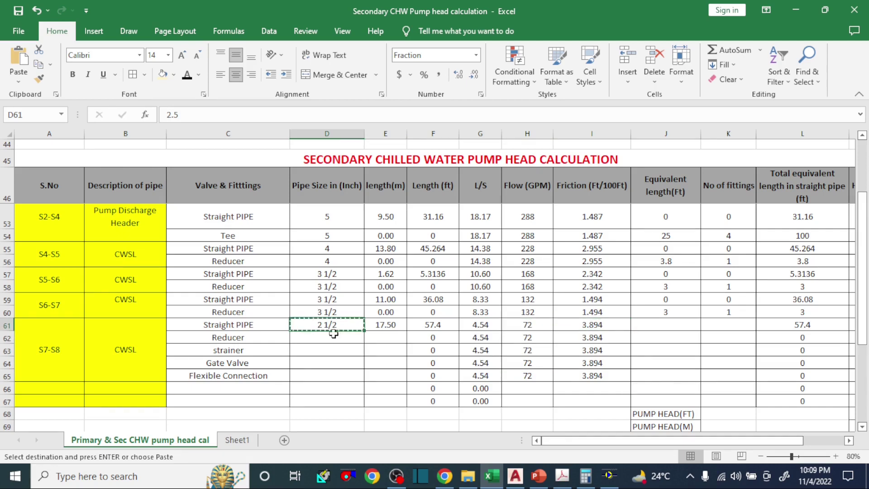
{"action": "left_click", "coordinate": [331, 344]}
{"action": "left_click_drag", "start_coordinate": [331, 344], "coordinate": [330, 372]}
{"action": "key", "text": "ctrl+v"}
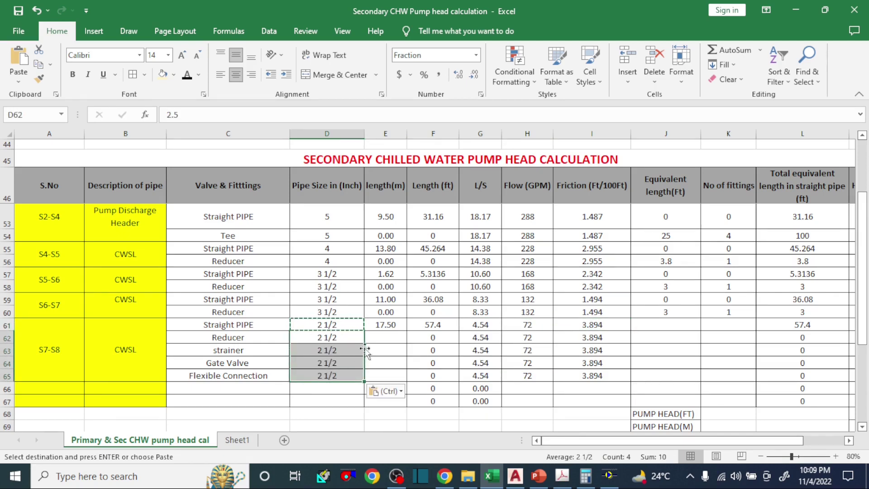
Set the equivalent length and number of fittings to 0 for the S7-S8 straight pipe
{"action": "left_click", "coordinate": [651, 326]}
{"action": "type", "text": "0"}
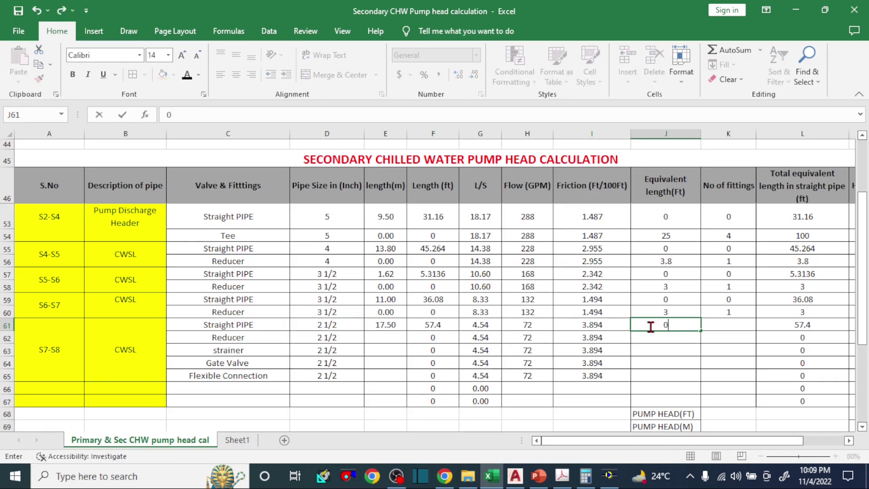
{"action": "key", "text": "Tab"}
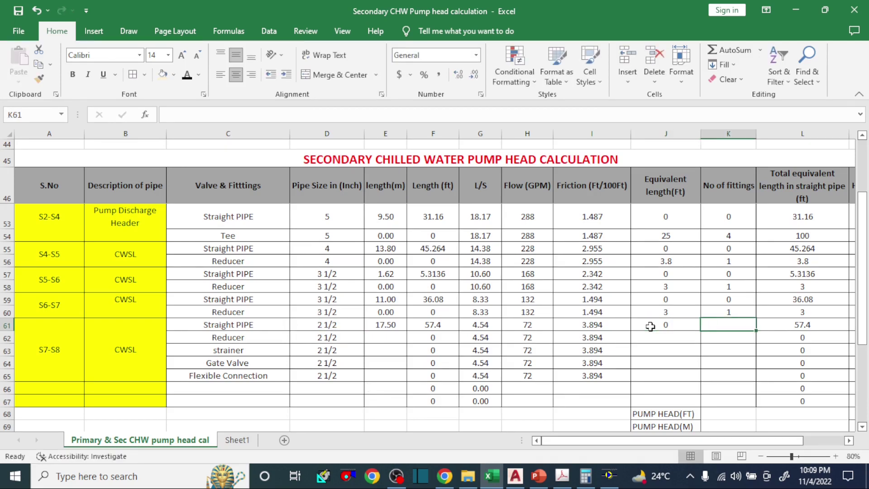
{"action": "type", "text": "0"}
{"action": "key", "text": "Tab"}
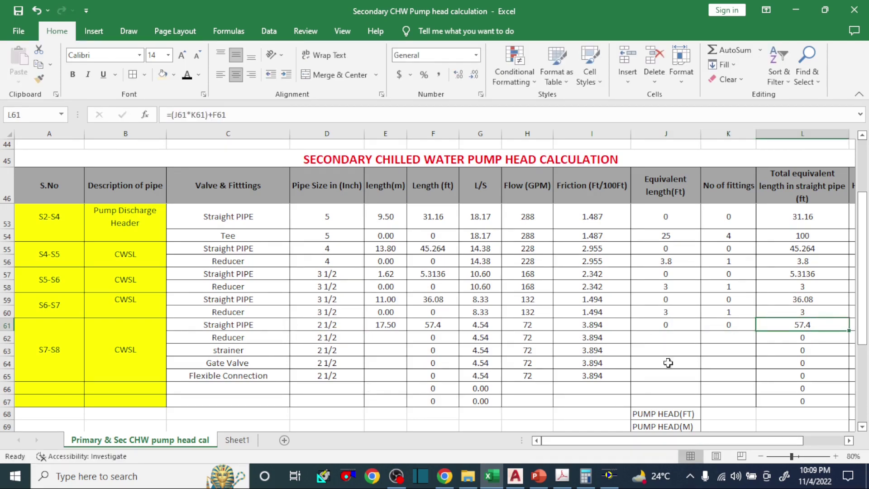
{"action": "left_click_drag", "start_coordinate": [669, 441], "coordinate": [595, 439]}
Enter a length of 0 m for the S7-S8 Reducer, strainer, Gate Valve and Flexible Connection
{"action": "left_click", "coordinate": [375, 339]}
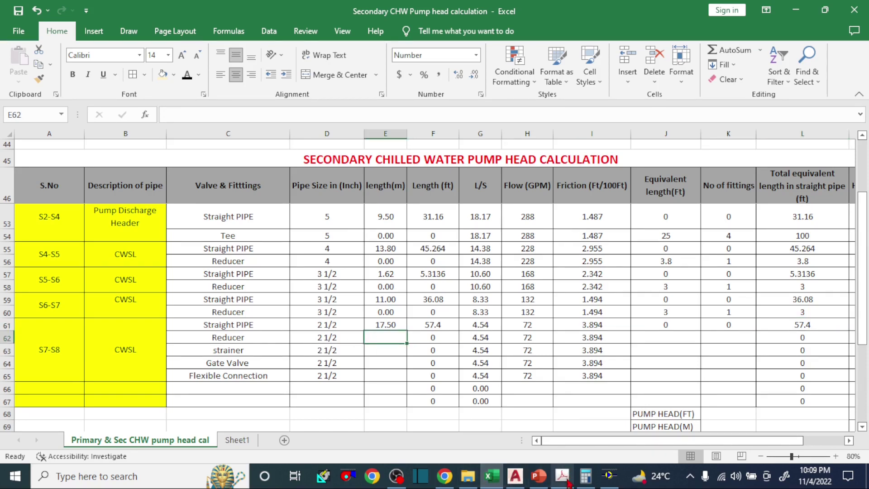
{"action": "type", "text": "0"}
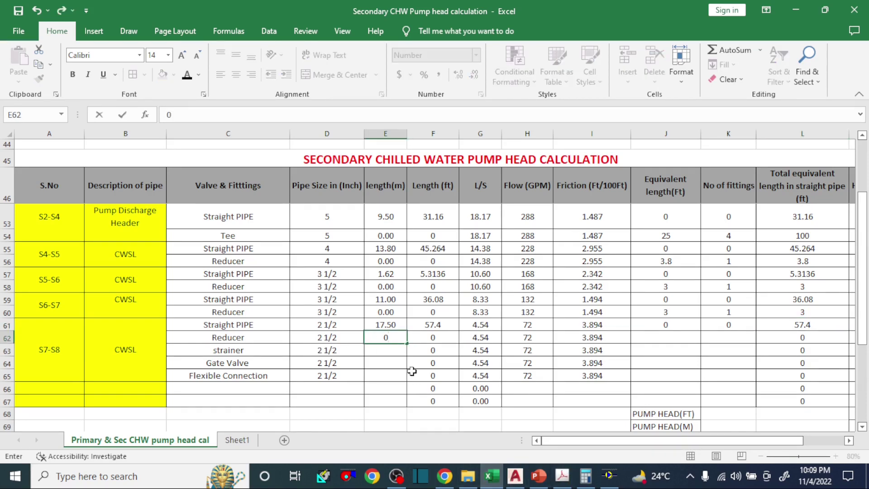
{"action": "key", "text": "Return"}
{"action": "type", "text": "0"}
{"action": "key", "text": "Return"}
{"action": "type", "text": "0"}
{"action": "key", "text": "Return"}
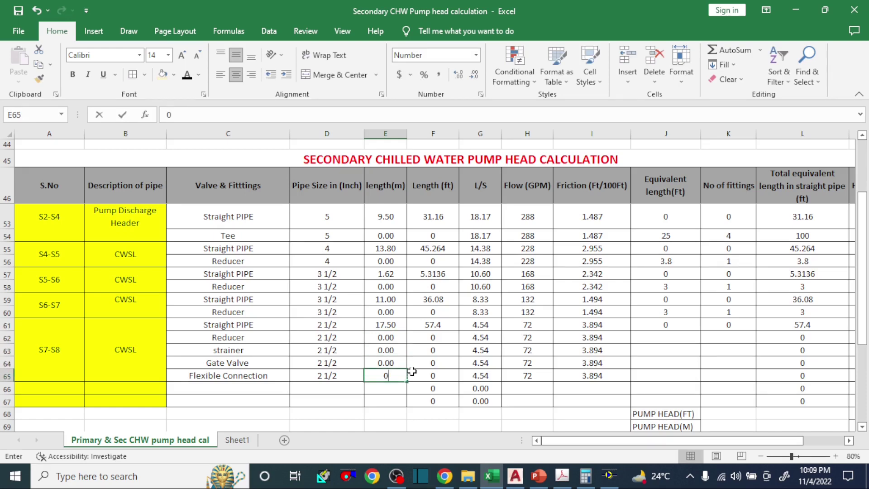
{"action": "type", "text": "0"}
{"action": "key", "text": "ctrl+Return"}
Switch to the PDF in Acrobat and look up the 2 1/2 inch reducer's equivalent length in the special fitting losses table
{"action": "left_click", "coordinate": [650, 340]}
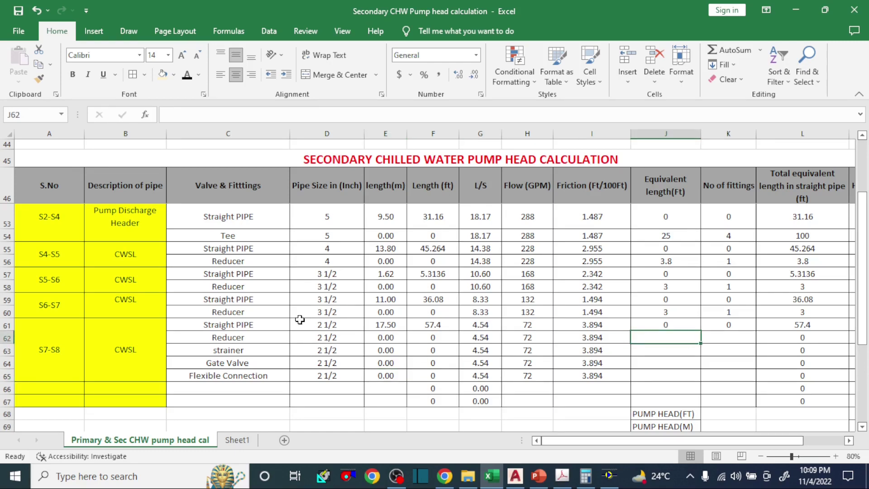
{"action": "left_click", "coordinate": [324, 339]}
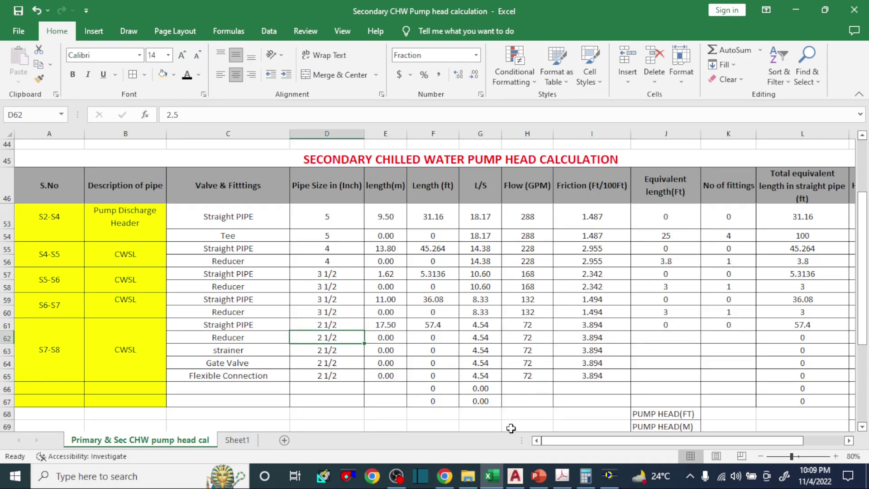
{"action": "left_click", "coordinate": [562, 476]}
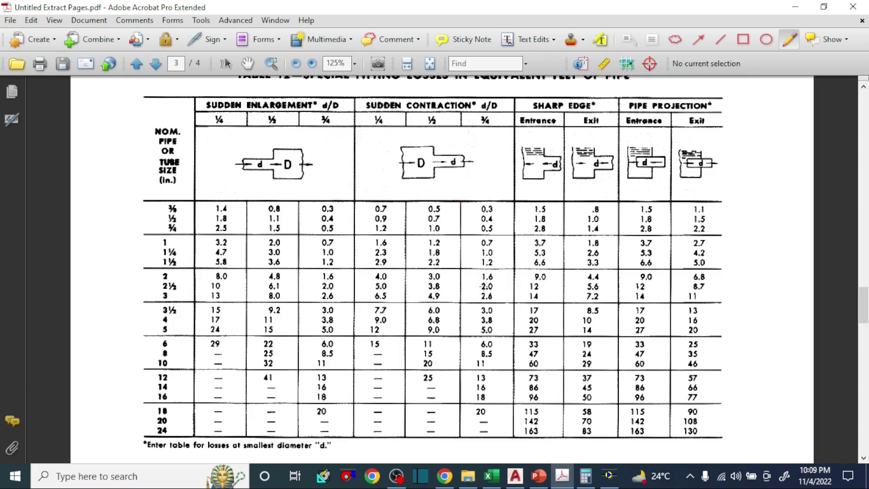
Return to the Excel sheet and enter an equivalent length of 2 ft and 1 fitting for the S7-S8 Reducer
{"action": "left_click", "coordinate": [491, 475]}
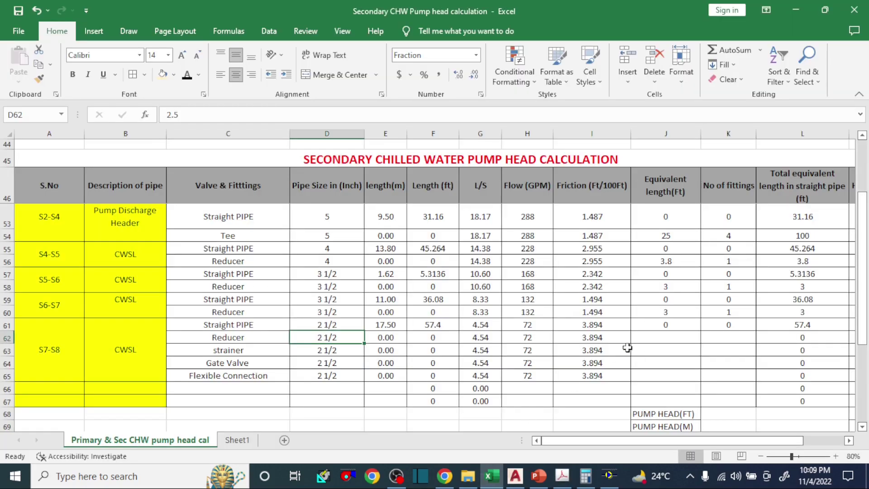
{"action": "left_click", "coordinate": [645, 348]}
{"action": "key", "text": "Up"}
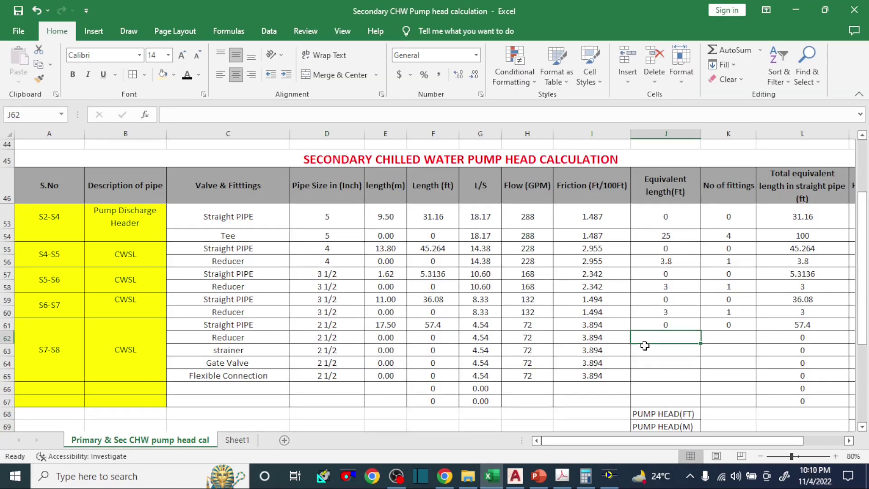
{"action": "type", "text": "2"}
{"action": "key", "text": "Tab"}
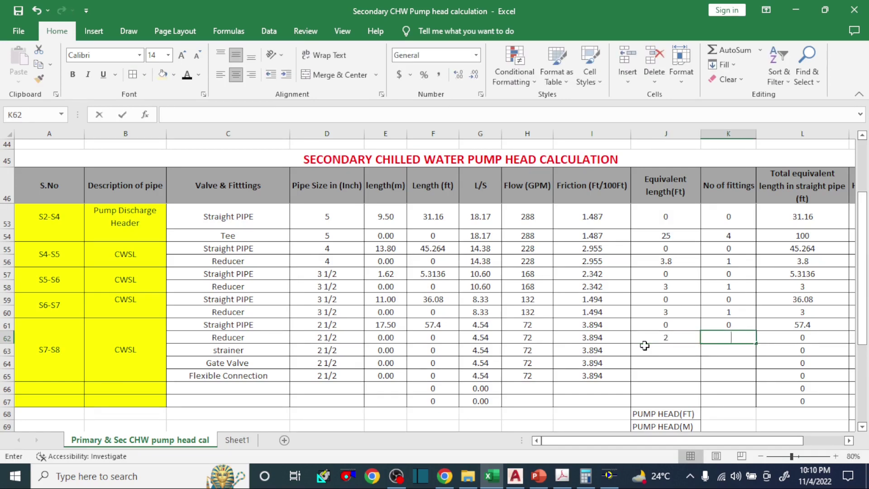
{"action": "type", "text": "1"}
{"action": "key", "text": "Tab"}
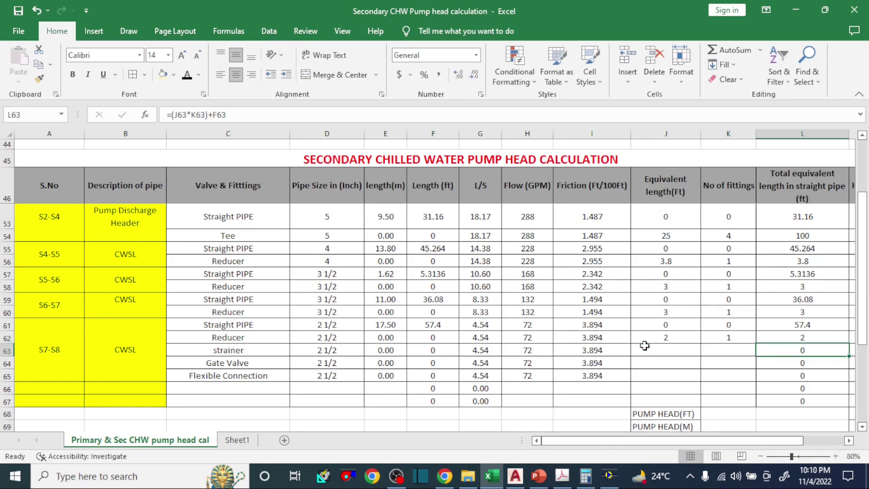
Switch to the PDF in Acrobat and look up the 2 1/2 inch flanged Y-type strainer's equivalent length in the valve losses table
{"action": "key", "text": "Down"}
{"action": "key", "text": "Left"}
{"action": "key", "text": "Left"}
{"action": "key", "text": "Left"}
{"action": "left_click", "coordinate": [645, 346]}
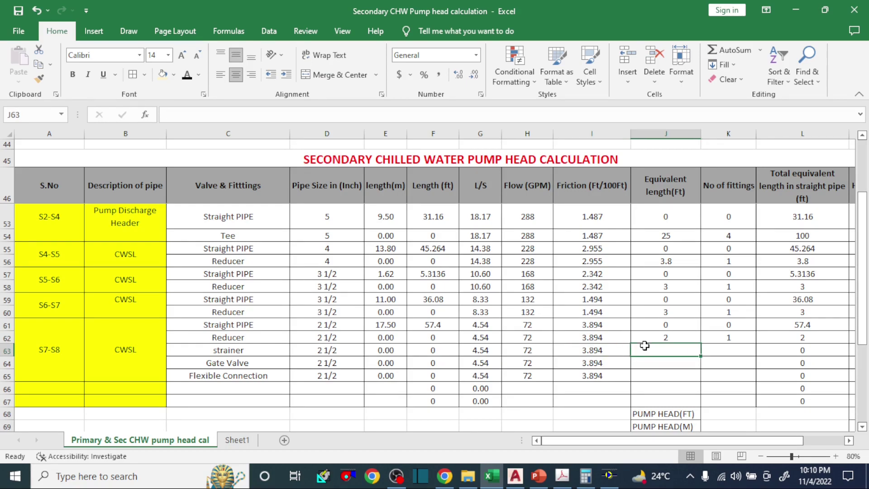
{"action": "left_click", "coordinate": [560, 475]}
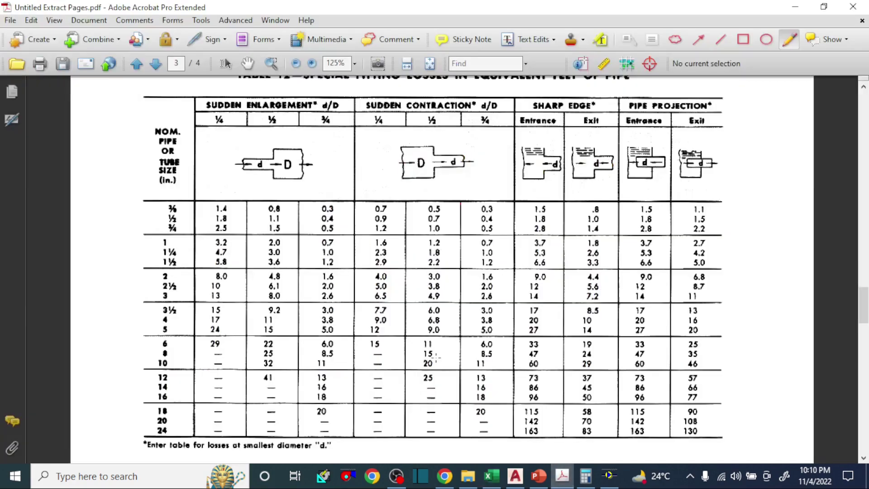
{"action": "scroll", "coordinate": [358, 272], "scroll_direction": "up", "scroll_amount": 15}
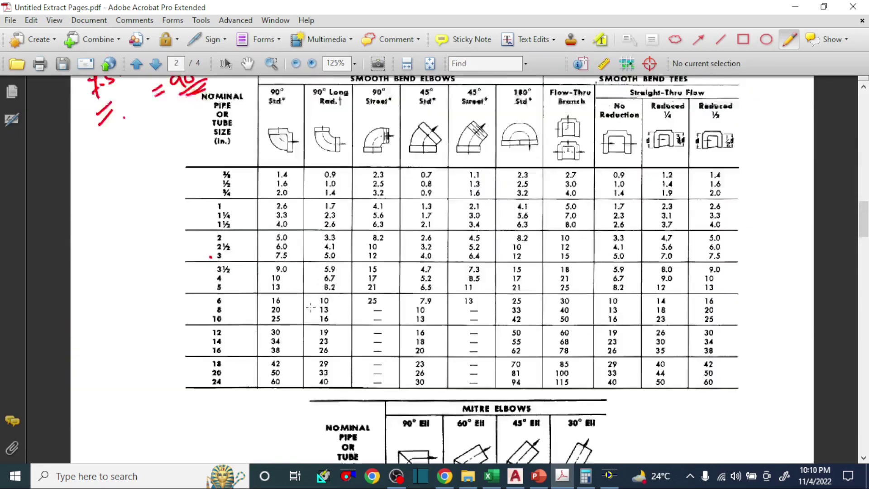
{"action": "scroll", "coordinate": [442, 272], "scroll_direction": "up", "scroll_amount": 10}
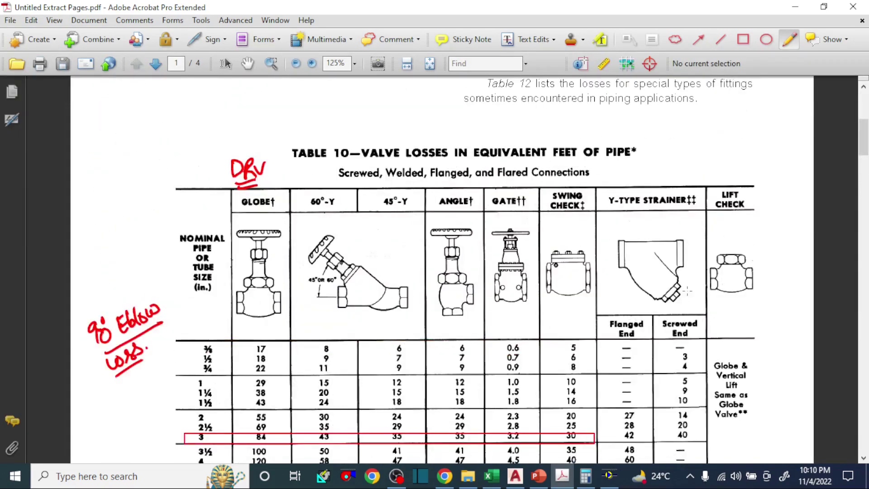
{"action": "scroll", "coordinate": [649, 322], "scroll_direction": "down", "scroll_amount": 2}
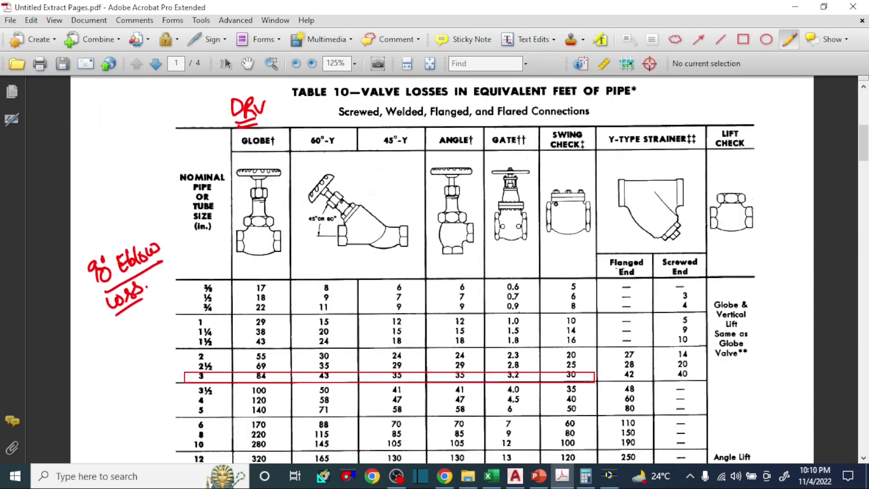
{"action": "scroll", "coordinate": [630, 261], "scroll_direction": "down", "scroll_amount": 1}
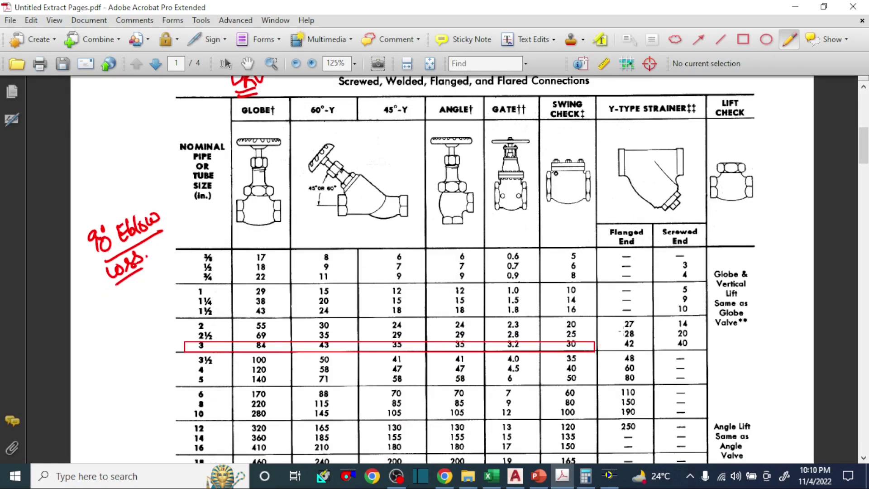
Return to the Excel sheet and enter an equivalent length of 28 ft and 1 fitting for the S7-S8 strainer
{"action": "left_click", "coordinate": [490, 476]}
{"action": "type", "text": "28"}
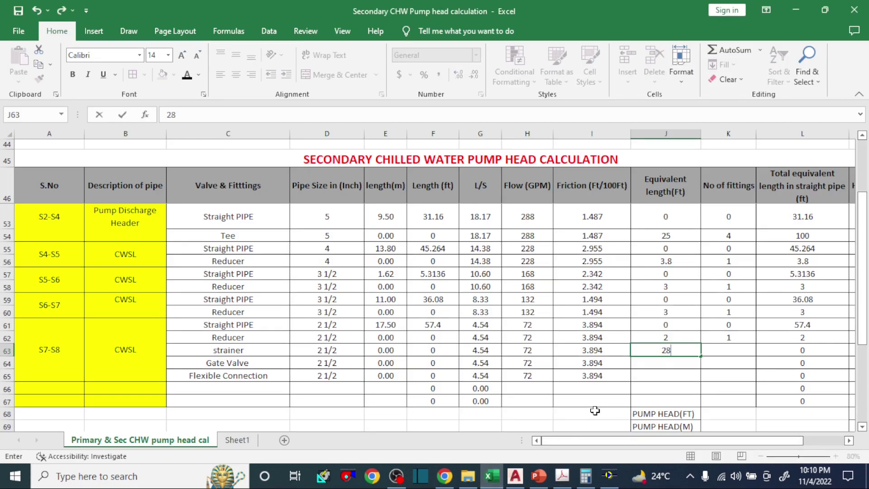
{"action": "key", "text": "Right"}
{"action": "type", "text": "1"}
{"action": "key", "text": "Return"}
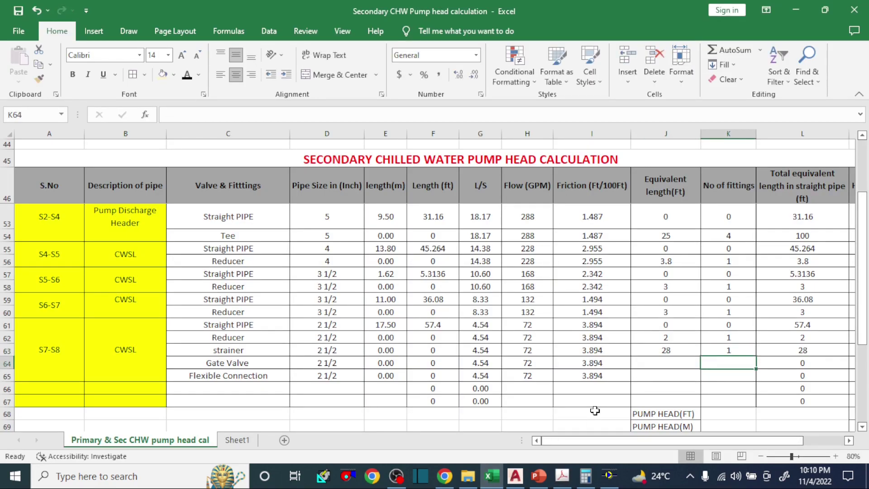
Look up the 2 1/2 inch gate valve in the PDF's valve losses table and enter 2.8 ft and 1 fitting for the S7-S8 Gate Valve
{"action": "key", "text": "Left"}
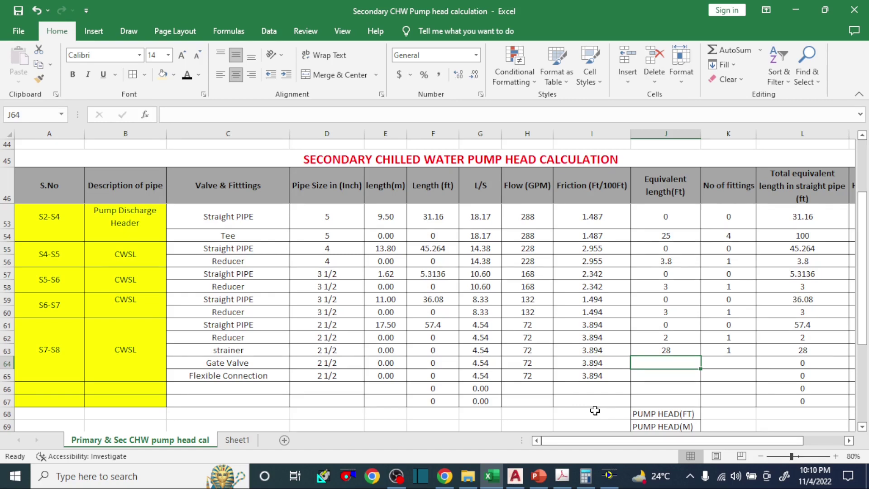
{"action": "left_click", "coordinate": [562, 476]}
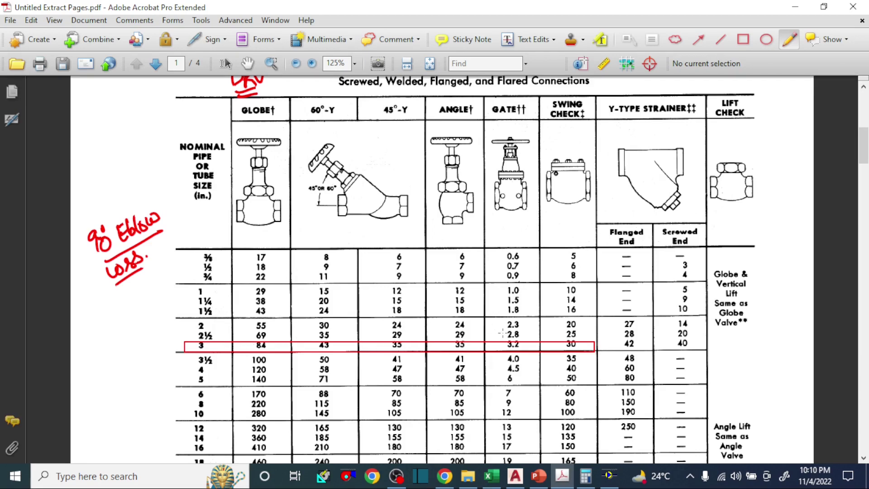
{"action": "left_click", "coordinate": [492, 476]}
{"action": "type", "text": "2.8"}
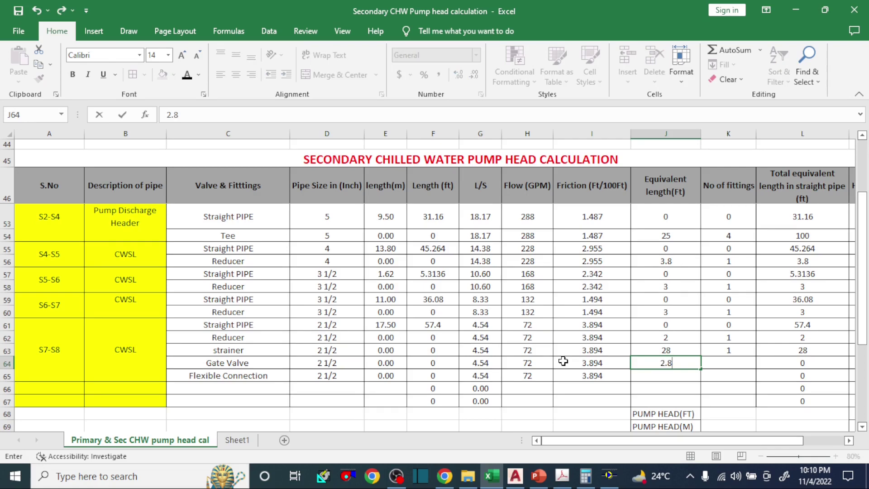
{"action": "key", "text": "Tab"}
{"action": "type", "text": "1"}
{"action": "key", "text": "Tab"}
{"action": "key", "text": "Down"}
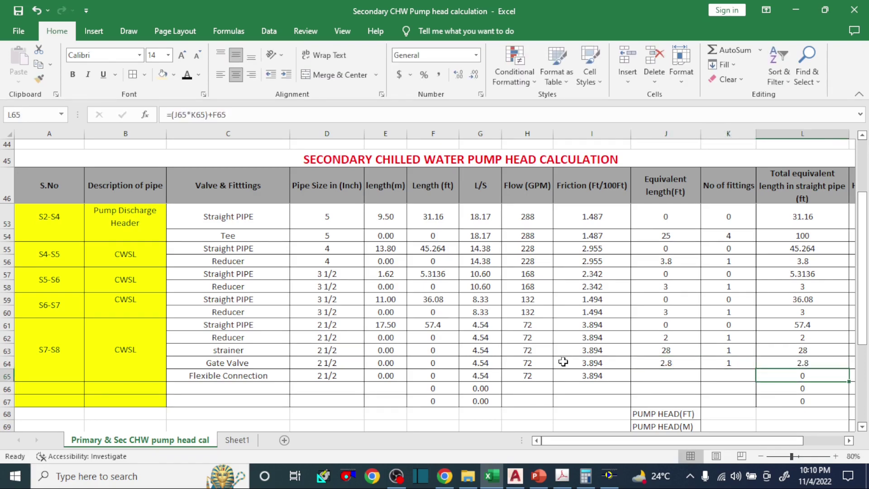
Enter an equivalent length of 21 ft and 1 fitting for the S7-S8 Flexible Connection
{"action": "key", "text": "Left"}
{"action": "key", "text": "Left"}
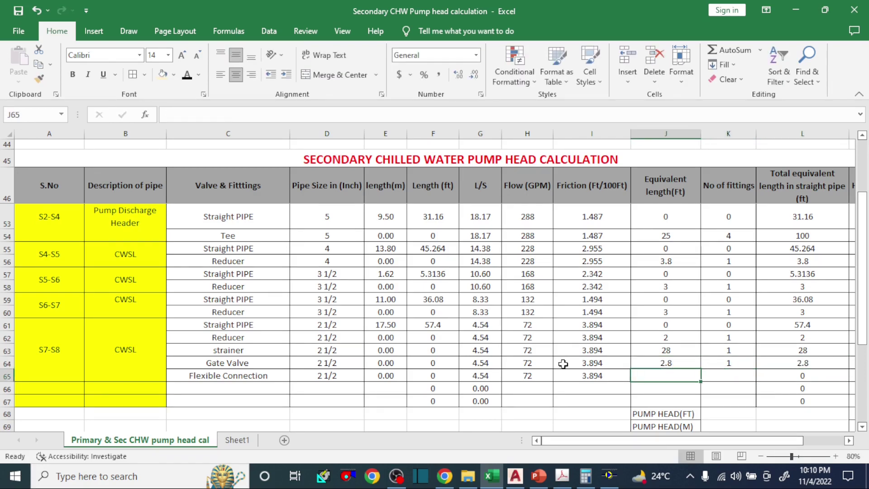
{"action": "type", "text": "21"}
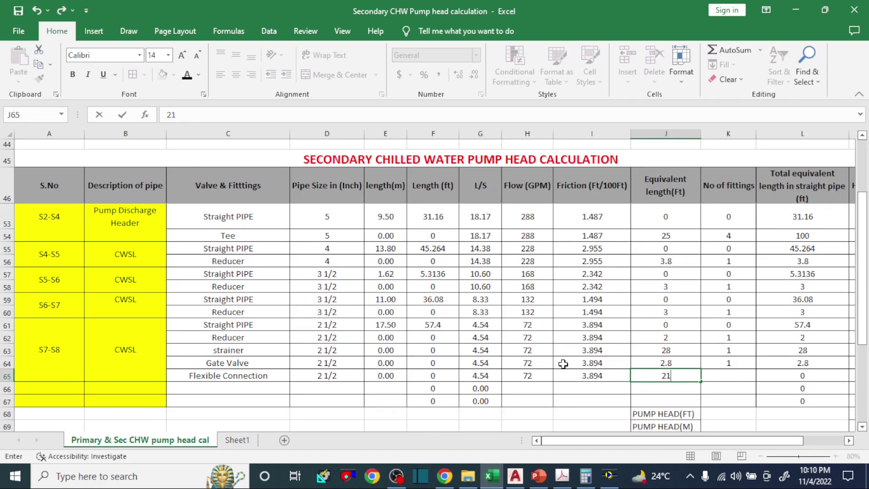
{"action": "key", "text": "Tab"}
{"action": "type", "text": "1"}
{"action": "key", "text": "Tab"}
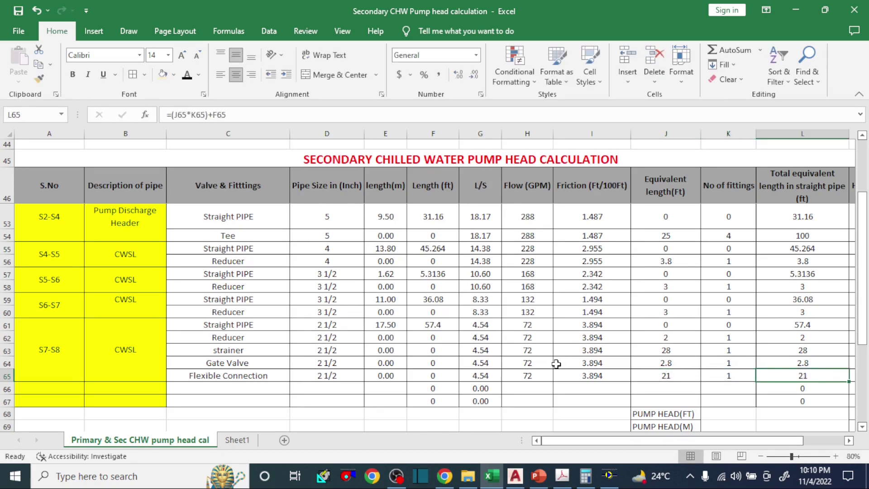
Switch to the AutoCAD drawing and examine the return line from S9 at the 30TR AHU through S10 back to the secondary pumps
{"action": "scroll", "coordinate": [375, 382], "scroll_direction": "down", "scroll_amount": 2}
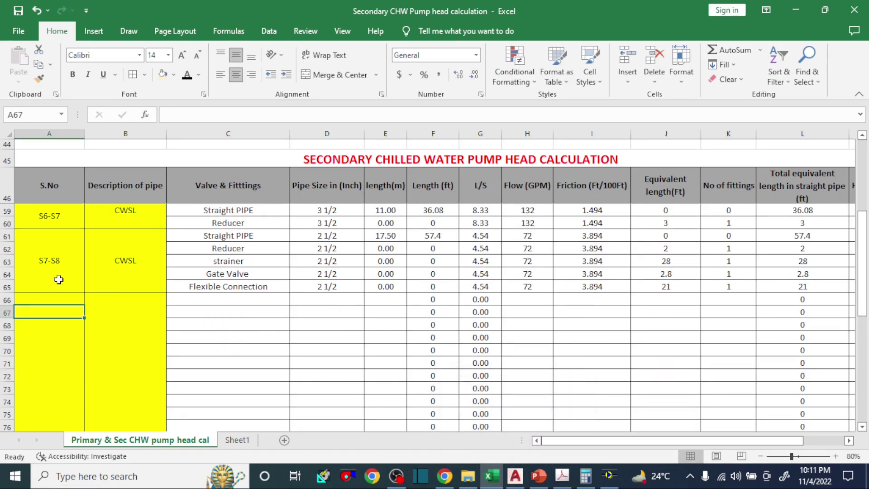
{"action": "left_click", "coordinate": [36, 282]}
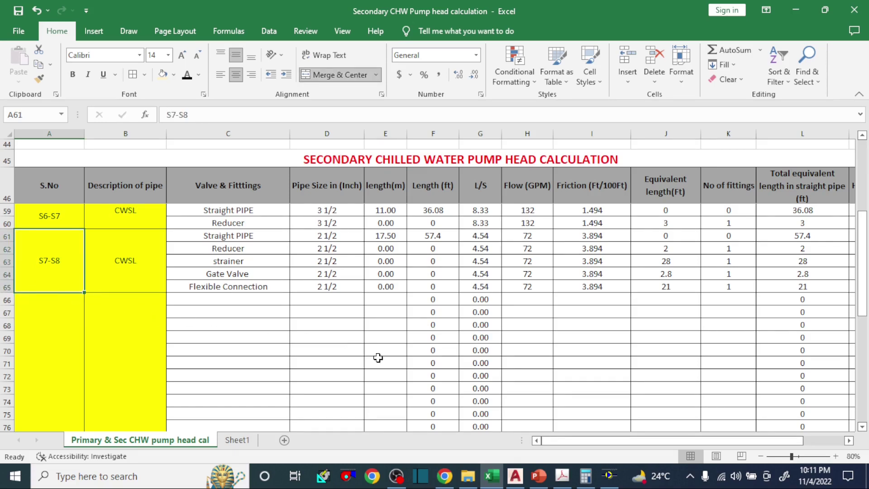
{"action": "left_click", "coordinate": [515, 476]}
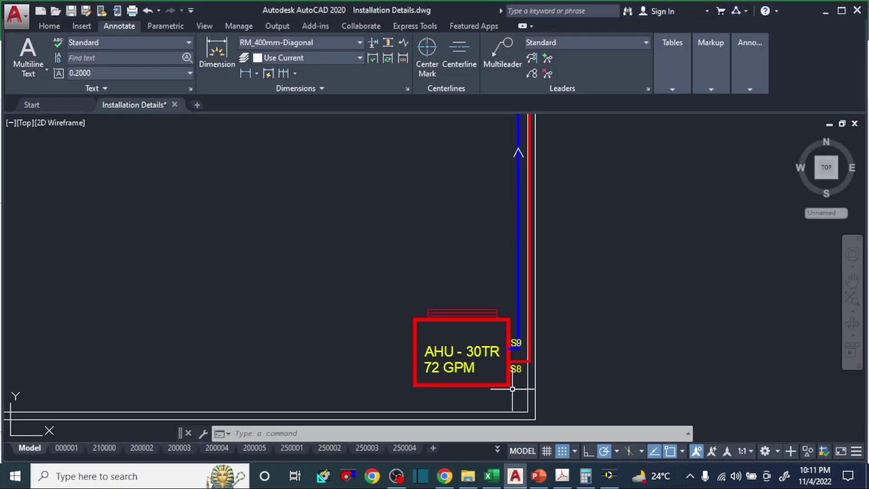
{"action": "scroll", "coordinate": [506, 346], "scroll_direction": "up", "scroll_amount": 5}
{"action": "scroll", "coordinate": [536, 229], "scroll_direction": "down", "scroll_amount": 5}
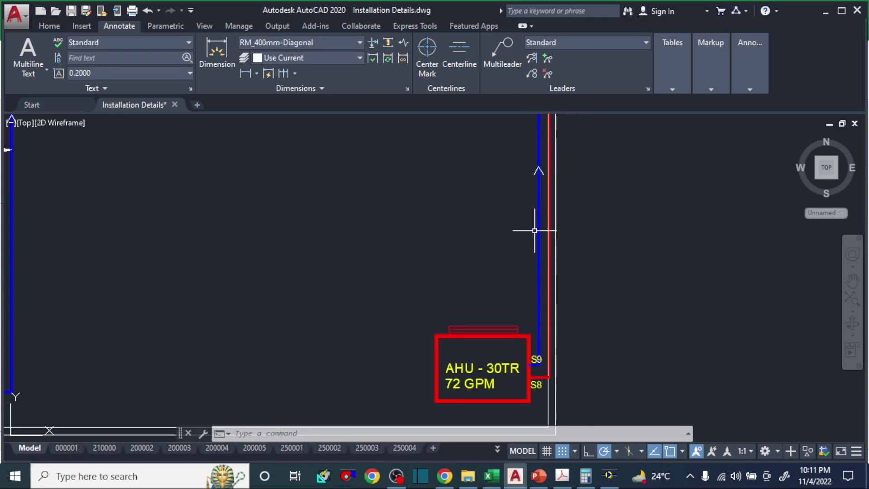
{"action": "scroll", "coordinate": [536, 229], "scroll_direction": "up", "scroll_amount": 1}
{"action": "scroll", "coordinate": [537, 182], "scroll_direction": "down", "scroll_amount": 5}
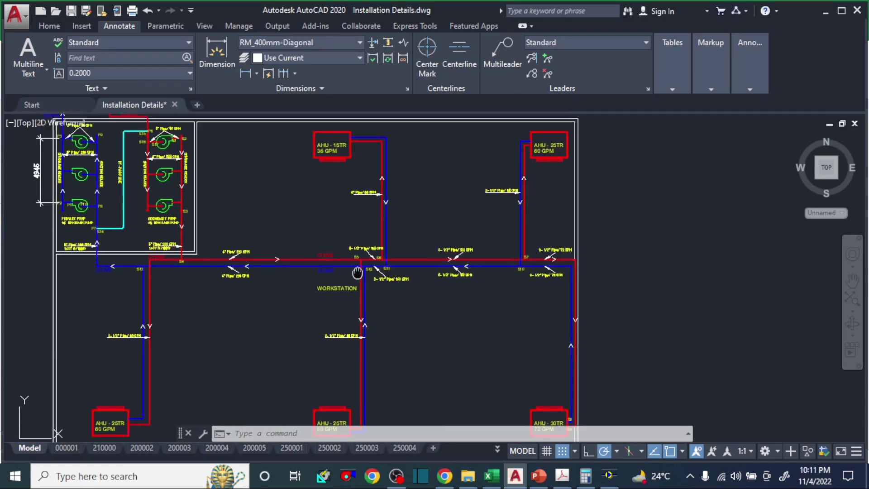
{"action": "left_click_drag", "start_coordinate": [187, 275], "coordinate": [332, 303]}
{"action": "scroll", "coordinate": [221, 297], "scroll_direction": "up", "scroll_amount": 5}
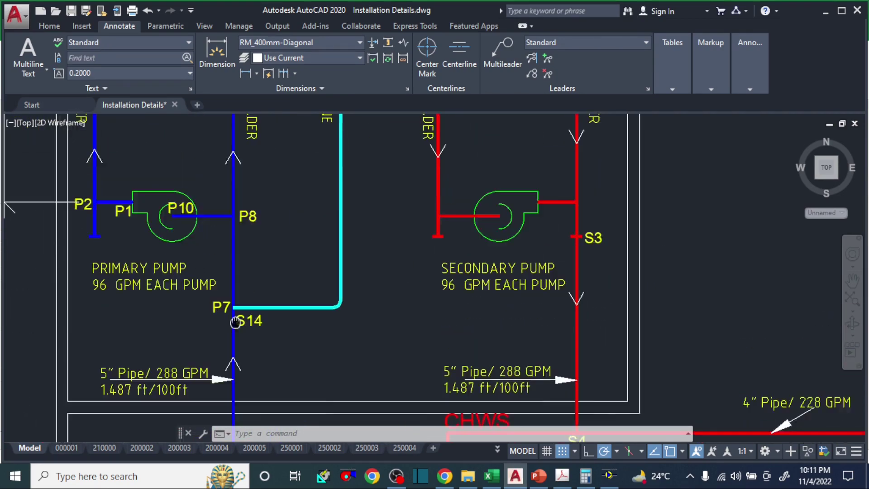
{"action": "scroll", "coordinate": [400, 250], "scroll_direction": "down", "scroll_amount": 3}
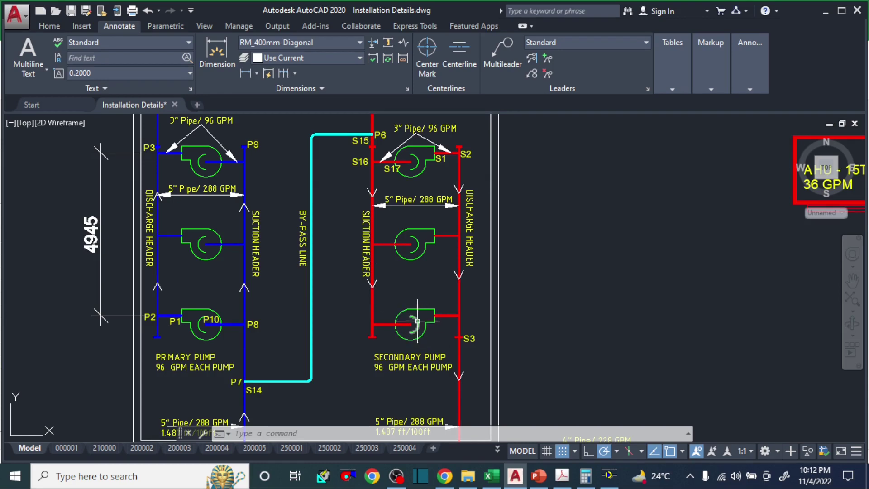
{"action": "scroll", "coordinate": [418, 321], "scroll_direction": "down", "scroll_amount": 3}
{"action": "scroll", "coordinate": [457, 273], "scroll_direction": "down", "scroll_amount": 1}
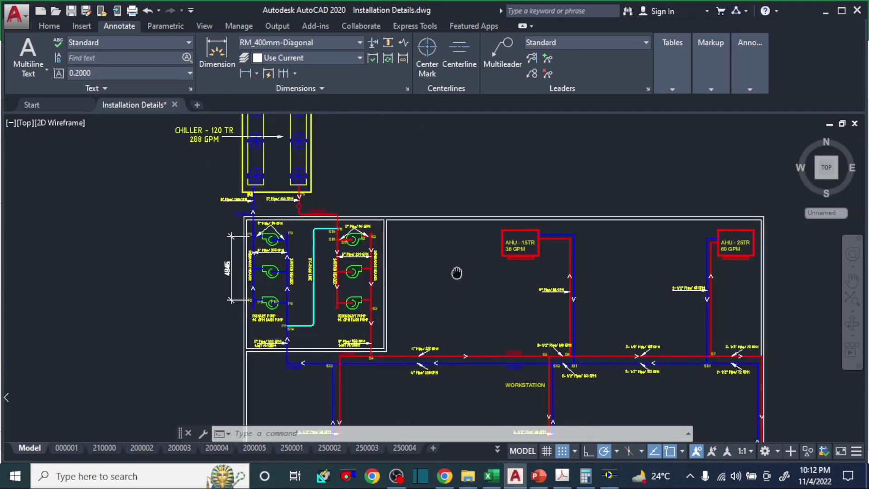
{"action": "left_click_drag", "start_coordinate": [457, 273], "coordinate": [289, 180]}
{"action": "left_click_drag", "start_coordinate": [534, 349], "coordinate": [495, 242]}
{"action": "scroll", "coordinate": [566, 335], "scroll_direction": "up", "scroll_amount": 5}
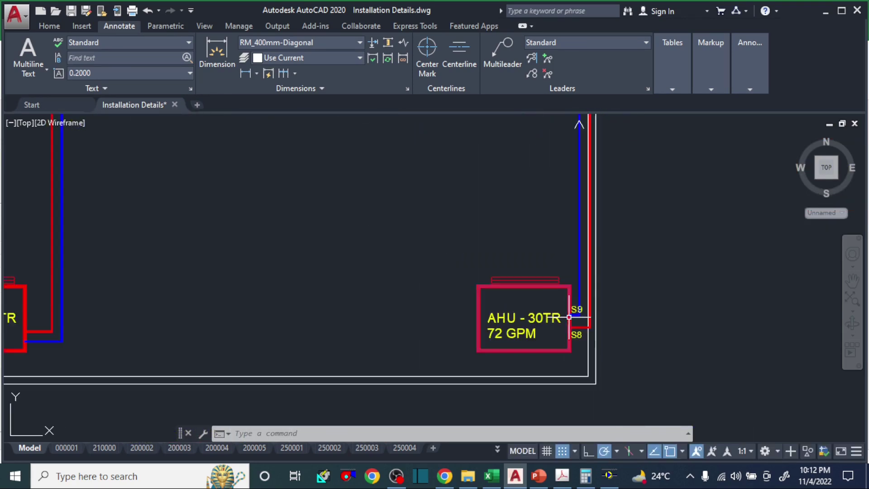
{"action": "mouse_move", "coordinate": [569, 317]}
{"action": "left_mouse_down"}
{"action": "mouse_move", "coordinate": [560, 300]}
{"action": "mouse_move", "coordinate": [510, 301]}
{"action": "mouse_move", "coordinate": [452, 284]}
{"action": "mouse_move", "coordinate": [520, 420]}
{"action": "left_mouse_up"}
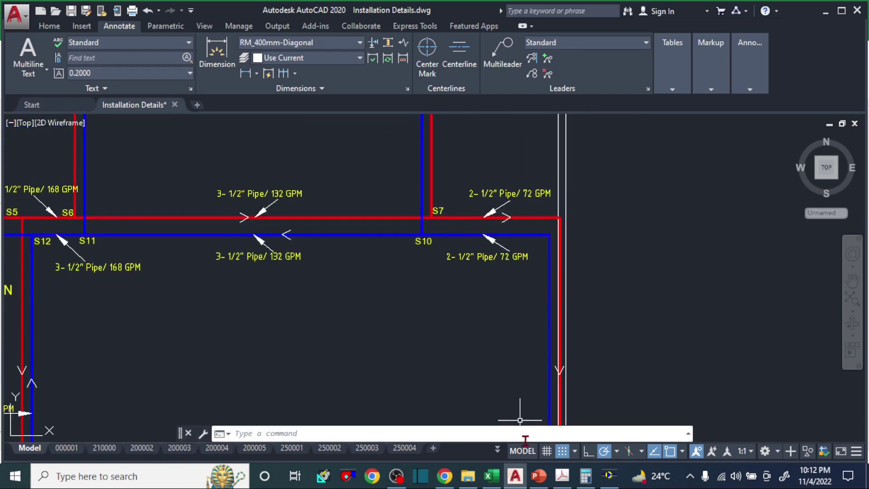
Return to the Excel sheet and add section S9-S10 with the pipe description CHWR in the row below S7-S8
{"action": "left_click", "coordinate": [492, 475]}
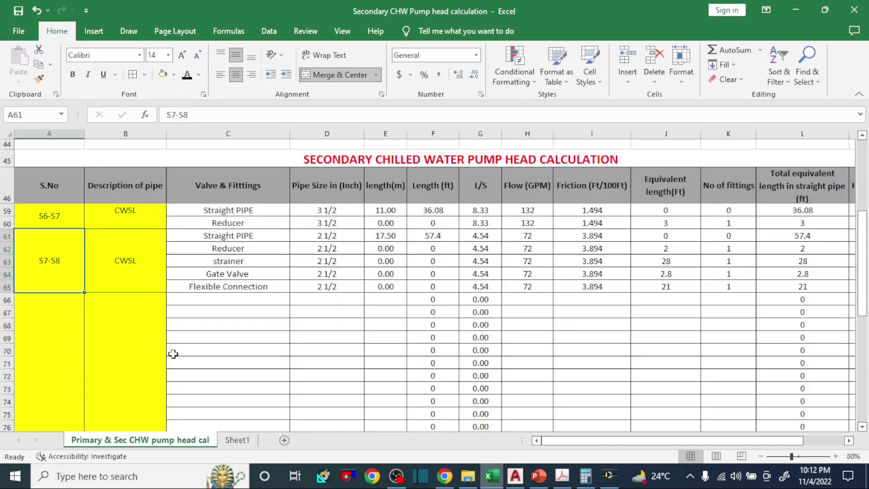
{"action": "left_click", "coordinate": [59, 300]}
{"action": "type", "text": "S9-"}
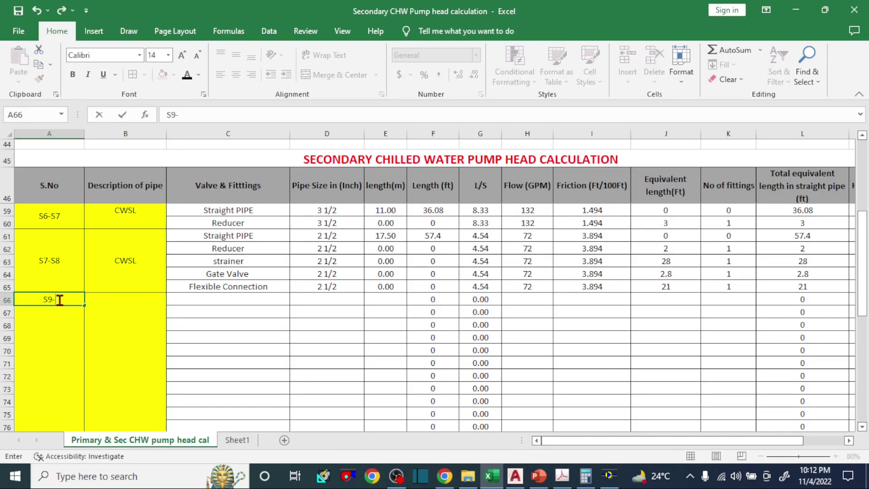
{"action": "type", "text": "S10"}
{"action": "key", "text": "Tab"}
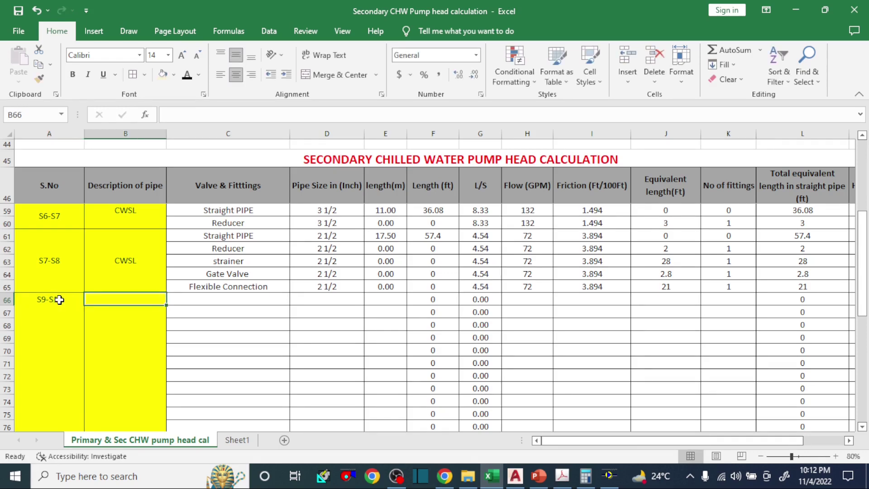
{"action": "type", "text": "CHWR"}
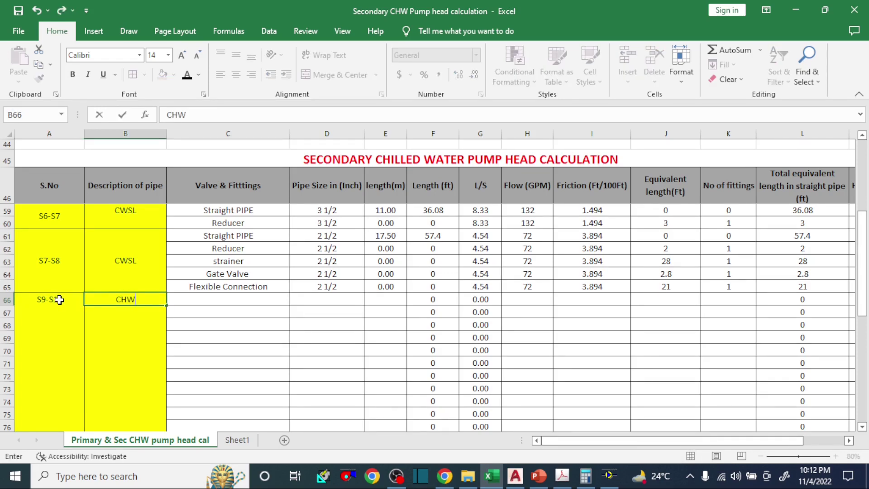
{"action": "left_click", "coordinate": [196, 350]}
{"action": "scroll", "coordinate": [136, 295], "scroll_direction": "up", "scroll_amount": 4}
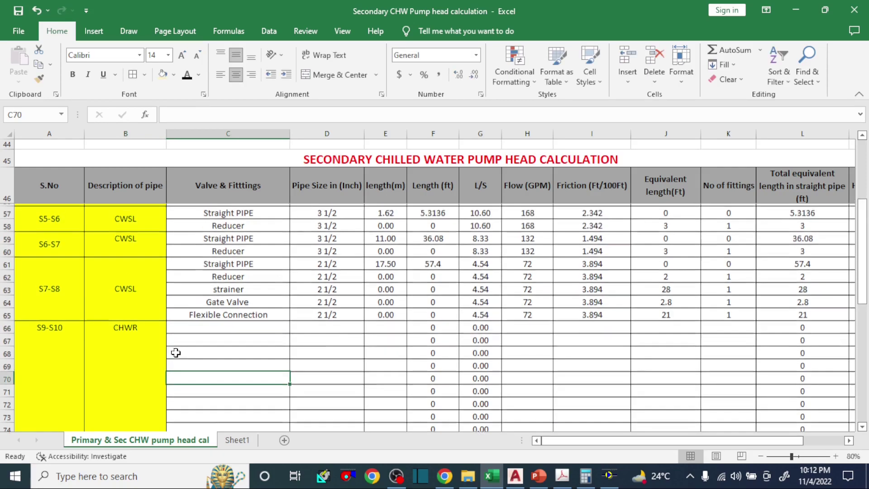
{"action": "scroll", "coordinate": [136, 352], "scroll_direction": "down", "scroll_amount": 1}
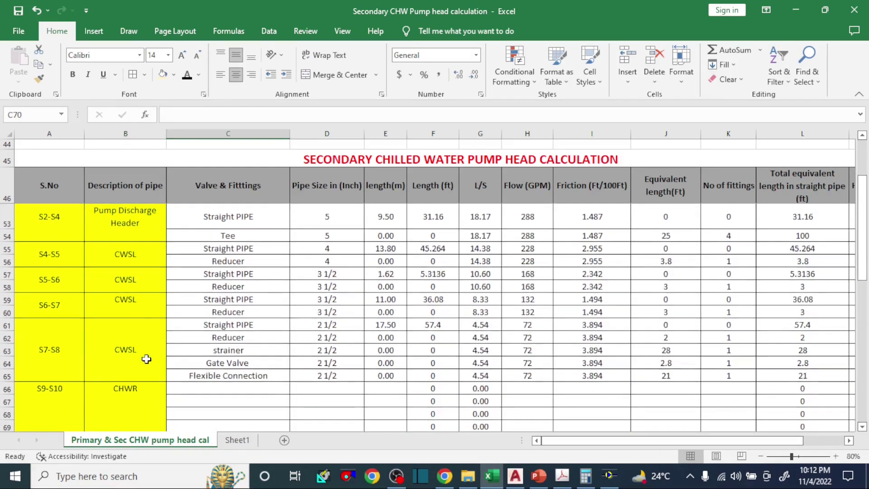
Change the pipe description of sections S4-S5, S5-S6 and S6-S7 to CHWS
{"action": "left_click", "coordinate": [129, 252]}
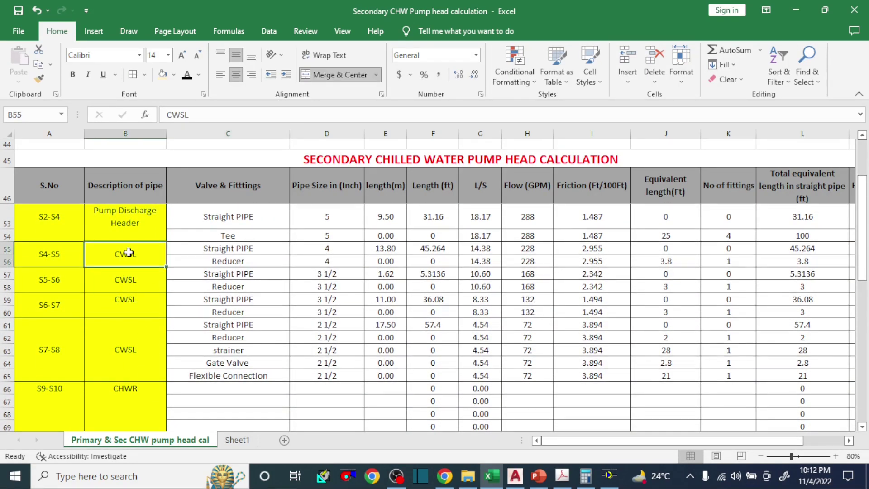
{"action": "type", "text": "CH"}
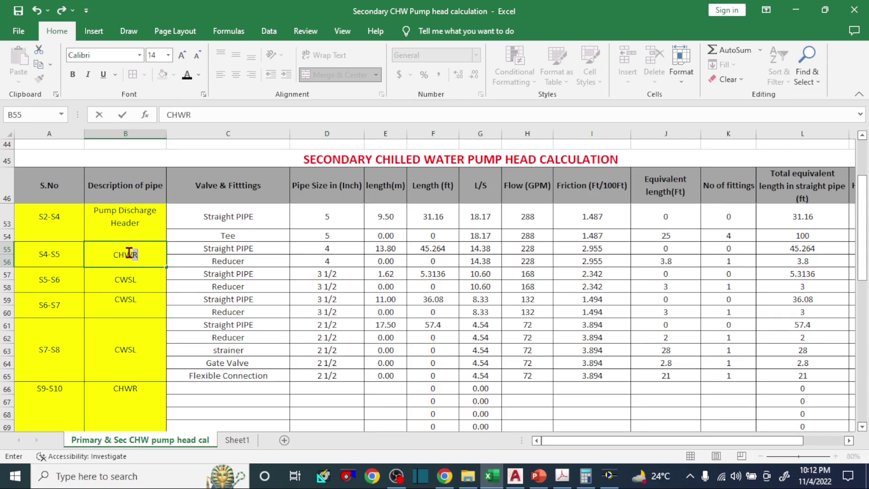
{"action": "type", "text": "WS"}
{"action": "left_click", "coordinate": [186, 307]}
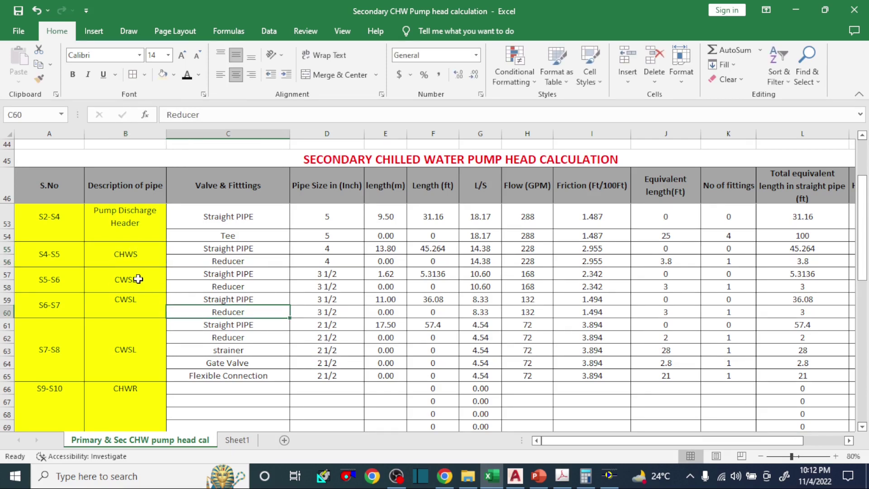
{"action": "left_click_drag", "start_coordinate": [137, 279], "coordinate": [132, 317]}
{"action": "key", "text": "ctrl+v"}
Correct the pipe description of section S7-S8 to CHWS
{"action": "left_click", "coordinate": [150, 354]}
{"action": "double_click", "coordinate": [149, 353]}
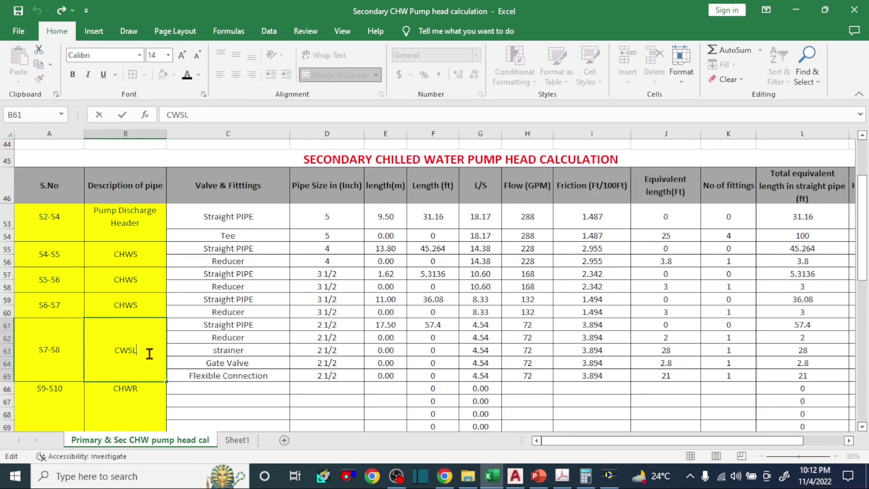
{"action": "key", "text": "BackSpace"}
{"action": "key", "text": "BackSpace"}
{"action": "key", "text": "BackSpace"}
{"action": "left_click", "coordinate": [173, 362]}
Switch to the AutoCAD drawing and review the return line from S9 at the 30TR AHU up to S10
{"action": "scroll", "coordinate": [170, 362], "scroll_direction": "down", "scroll_amount": 2}
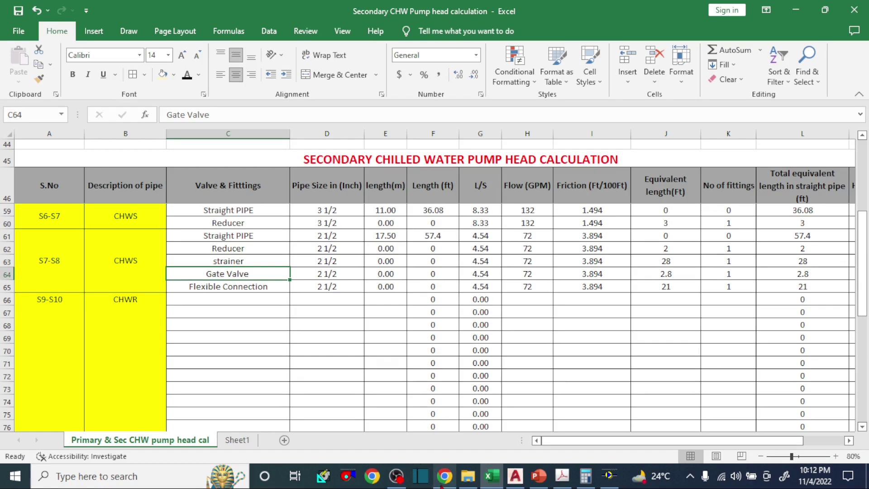
{"action": "left_click", "coordinate": [515, 475]}
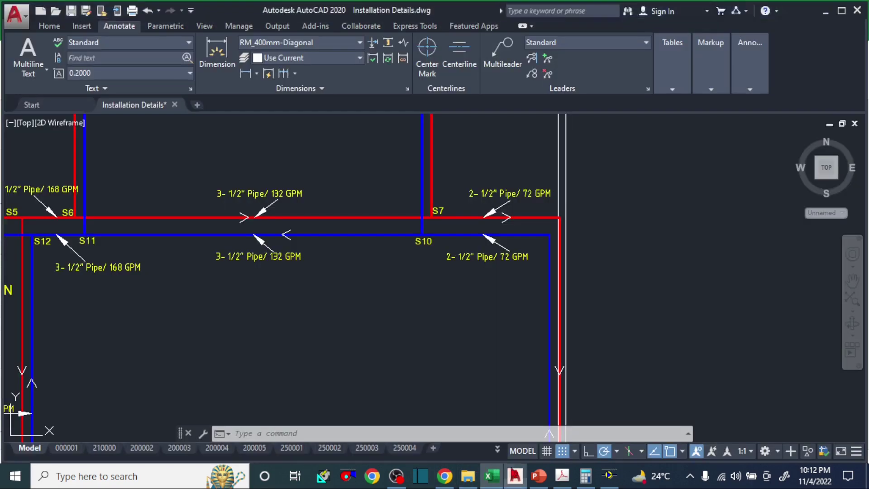
{"action": "scroll", "coordinate": [502, 344], "scroll_direction": "down", "scroll_amount": 2}
{"action": "left_click_drag", "start_coordinate": [509, 330], "coordinate": [515, 222]}
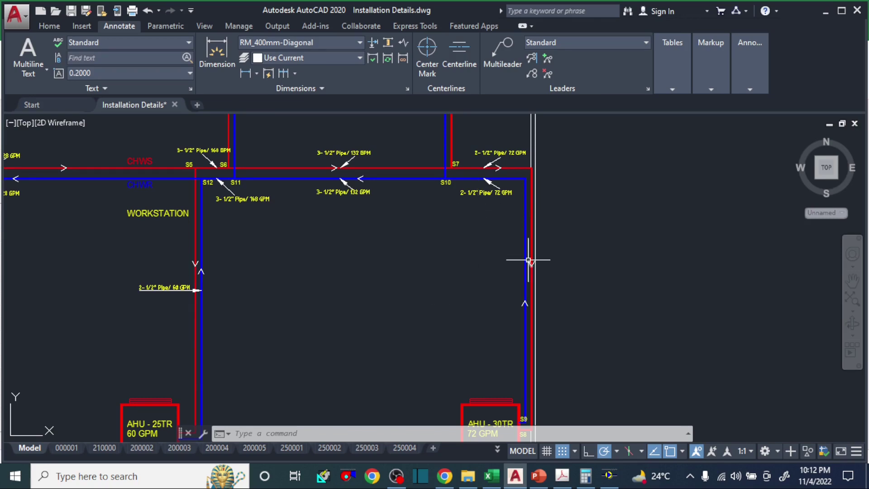
{"action": "scroll", "coordinate": [504, 243], "scroll_direction": "down", "scroll_amount": 1}
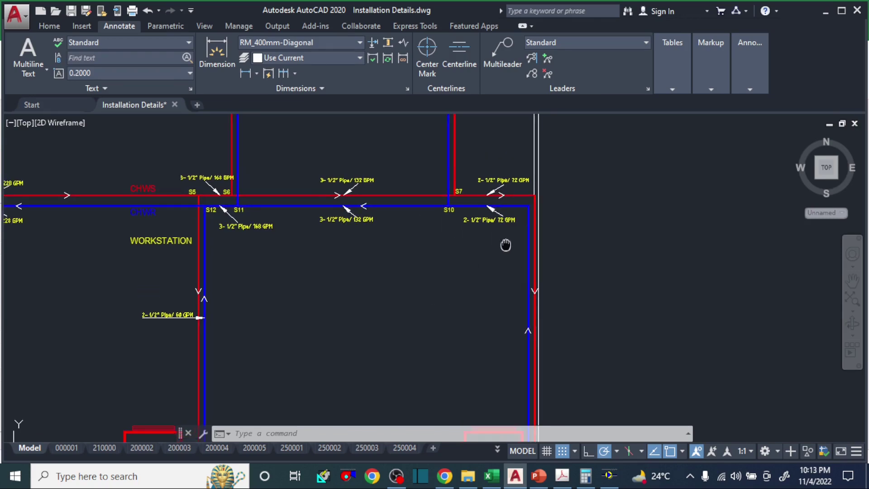
{"action": "scroll", "coordinate": [509, 272], "scroll_direction": "up", "scroll_amount": 1}
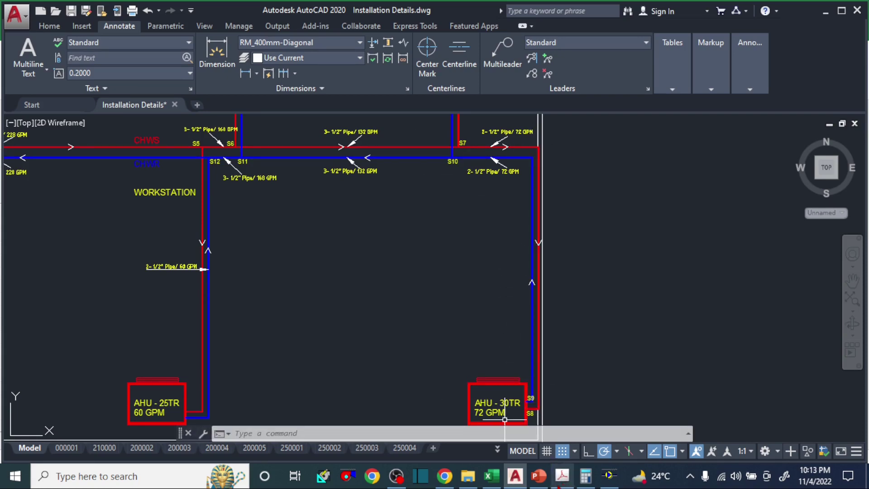
Return to the Excel sheet and list Straight PIPE and Reducer as the first two fittings of section S9-S10
{"action": "left_click", "coordinate": [503, 478]}
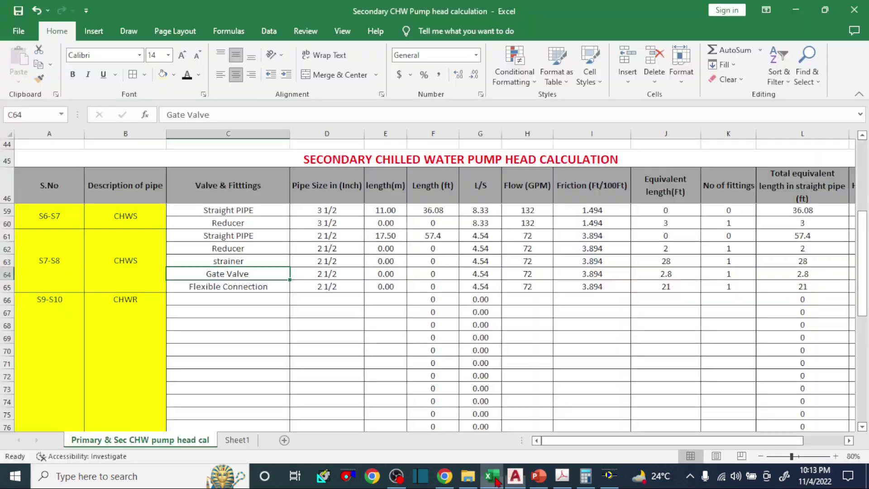
{"action": "left_click", "coordinate": [196, 296]}
{"action": "type", "text": "Stra"}
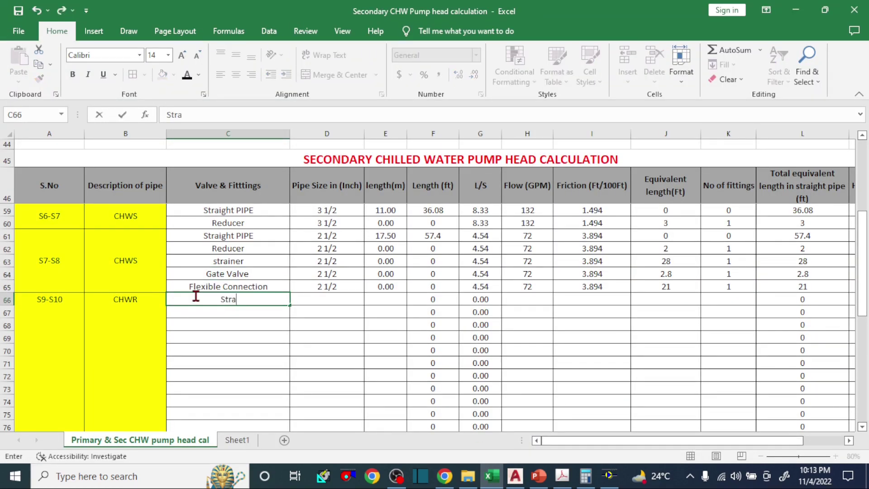
{"action": "type", "text": "iht"}
{"action": "key", "text": "BackSpace"}
{"action": "key", "text": "BackSpace"}
{"action": "type", "text": "g"}
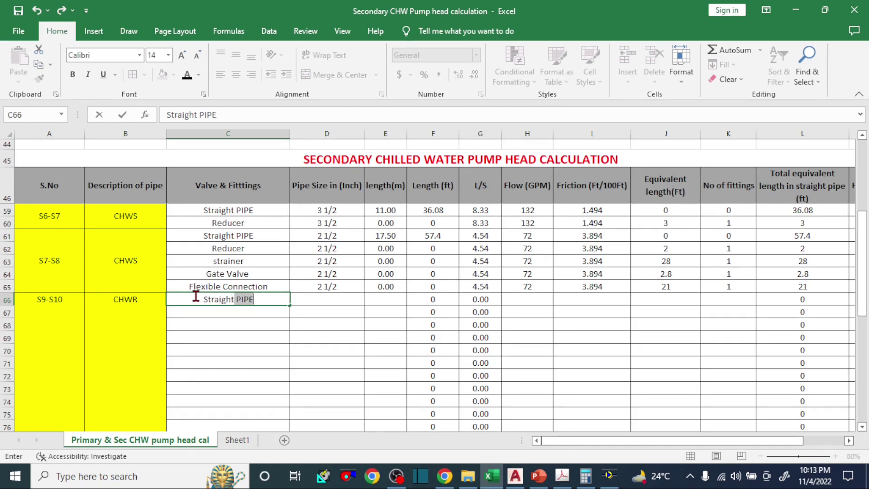
{"action": "type", "text": "ht"}
{"action": "key", "text": "Return"}
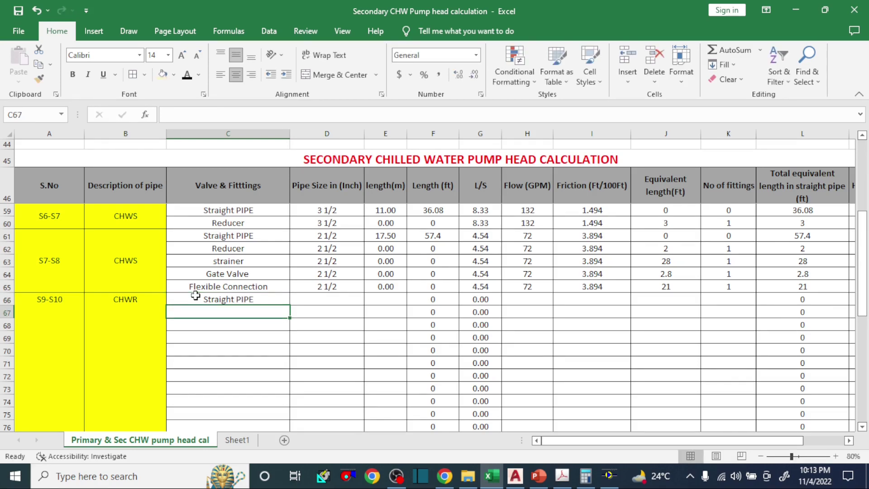
{"action": "type", "text": "Reducer"}
{"action": "key", "text": "Return"}
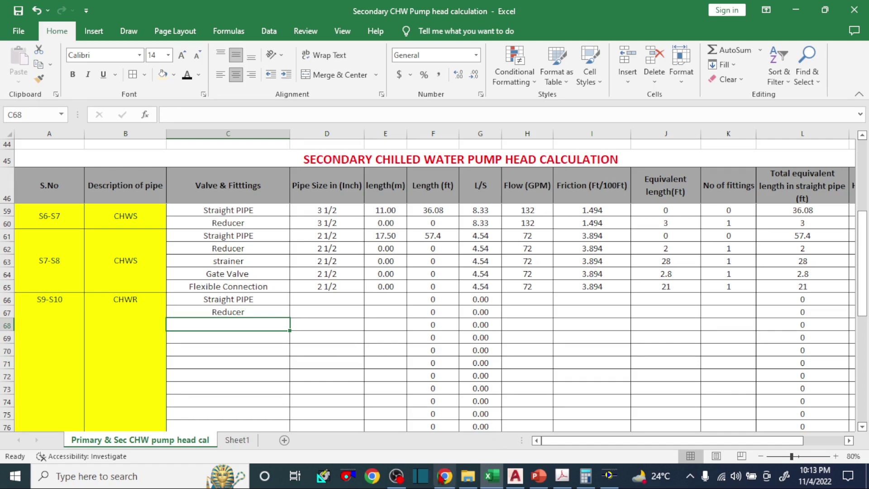
Check the CHWR side of the AHU coil connection detail on Sheet1 and add Flexible Connection below the S9-S10 Reducer
{"action": "left_click", "coordinate": [237, 440]}
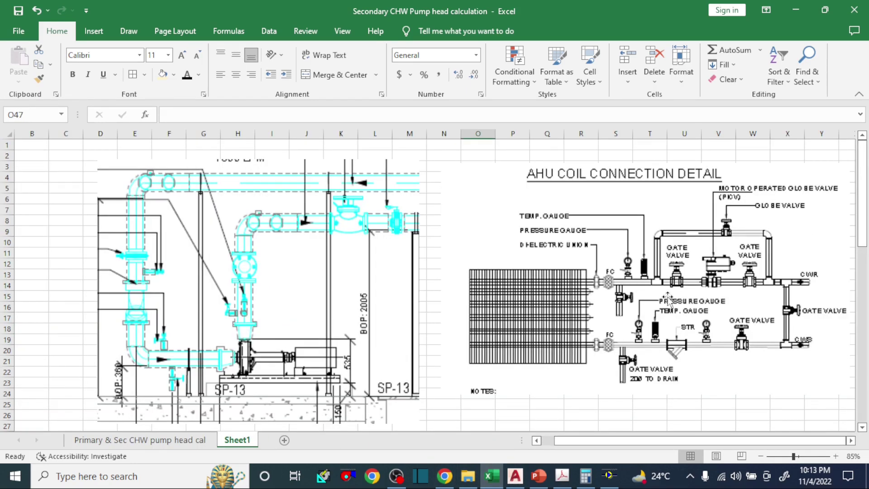
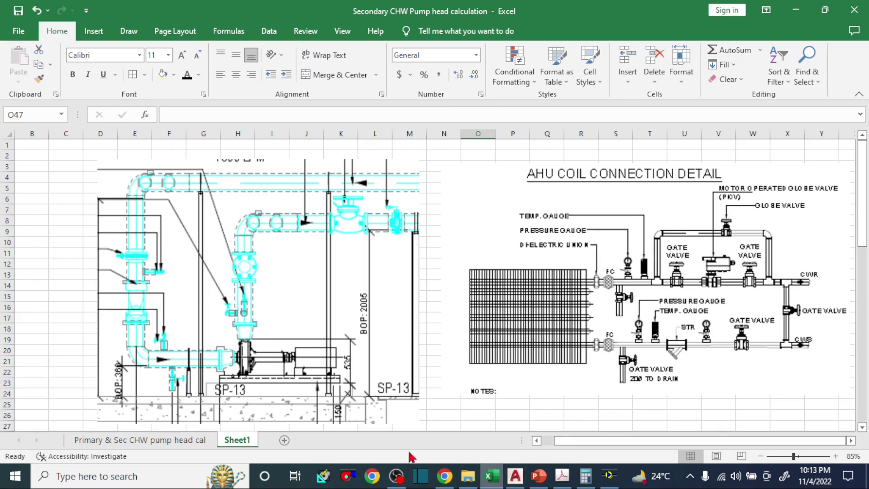
{"action": "left_click", "coordinate": [157, 440]}
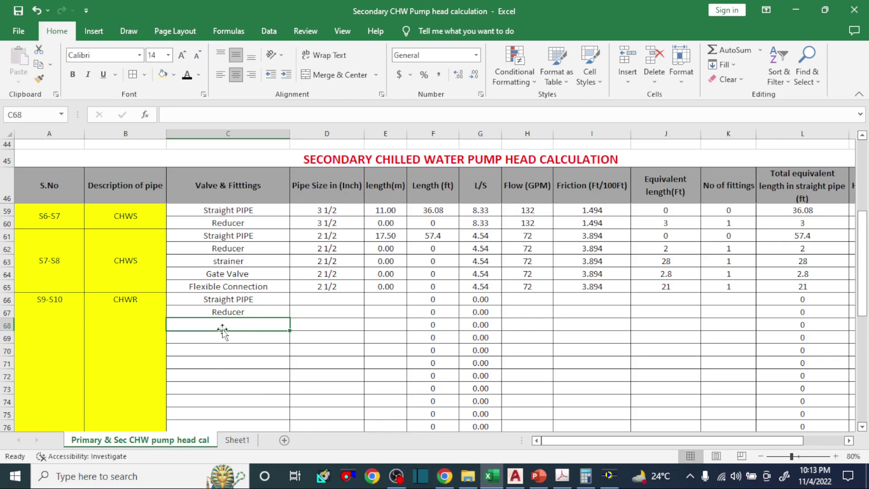
{"action": "type", "text": "flexible Connection"}
{"action": "key", "text": "Return"}
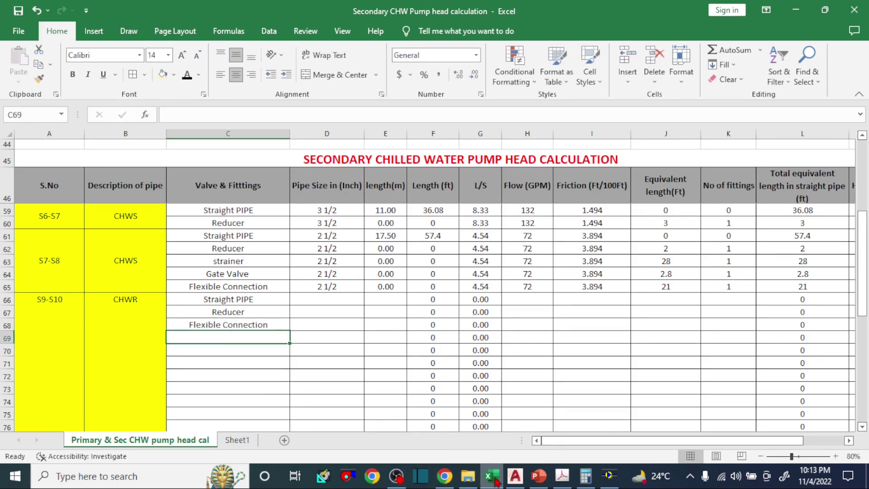
Consult the AHU coil connection detail on Sheet1 for the return line's valves and add Gate Valve and Globe Valve to section S9-S10
{"action": "left_click", "coordinate": [253, 440]}
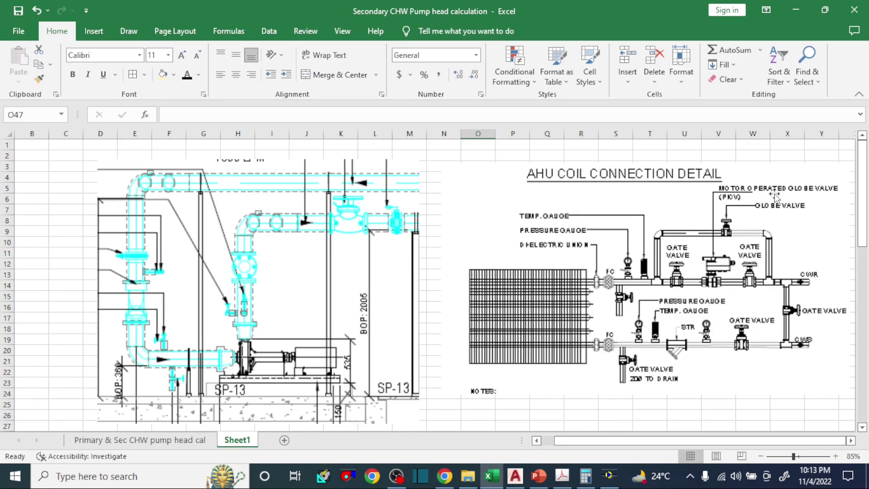
{"action": "left_click", "coordinate": [159, 441]}
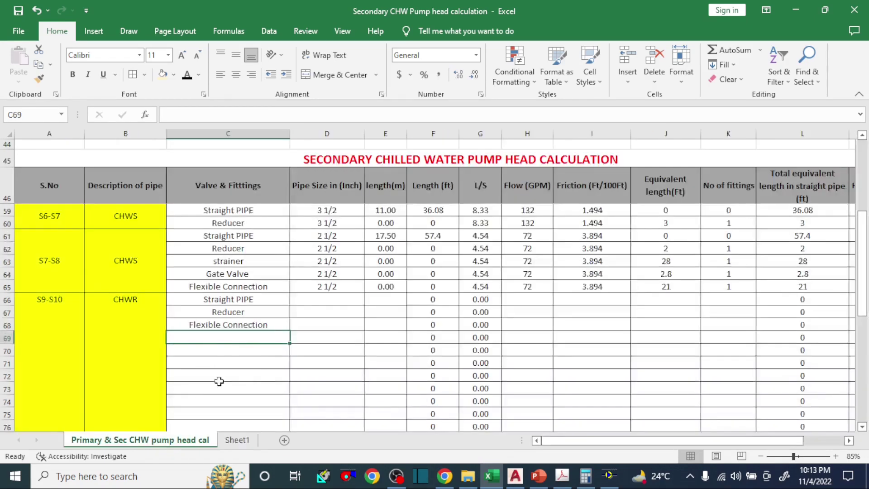
{"action": "type", "text": "Ga"}
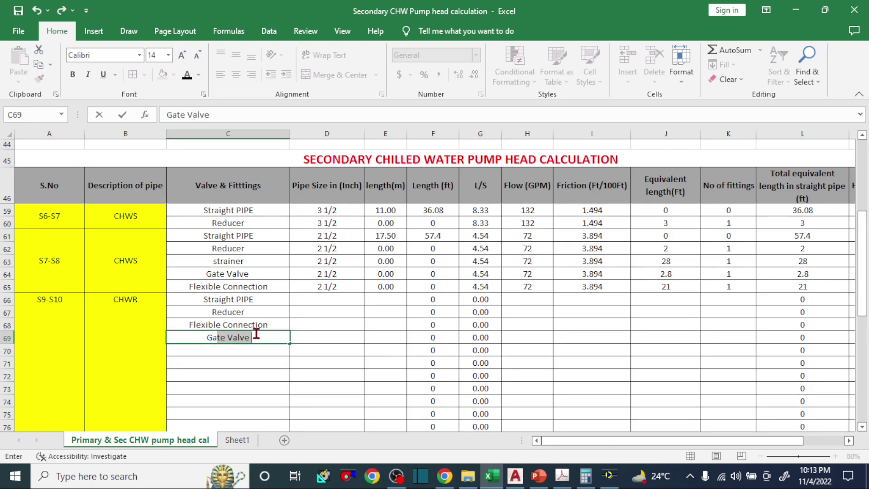
{"action": "key", "text": "Return"}
{"action": "type", "text": "M"}
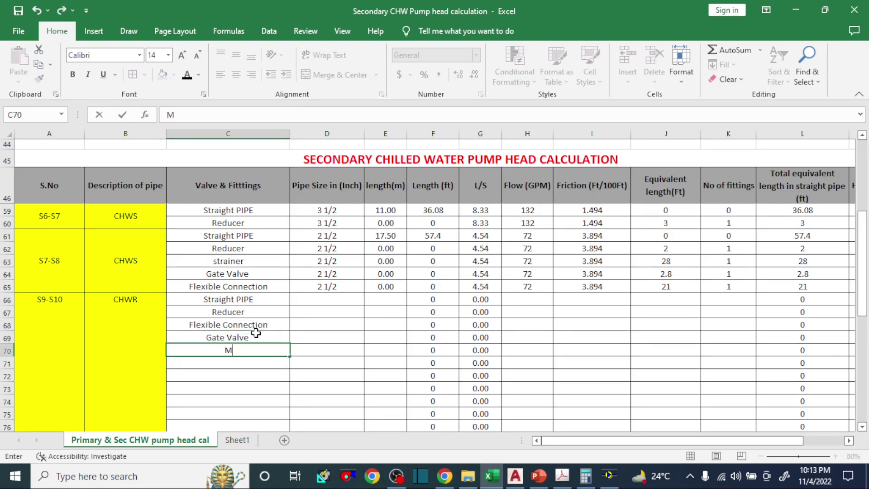
{"action": "type", "text": "oG"}
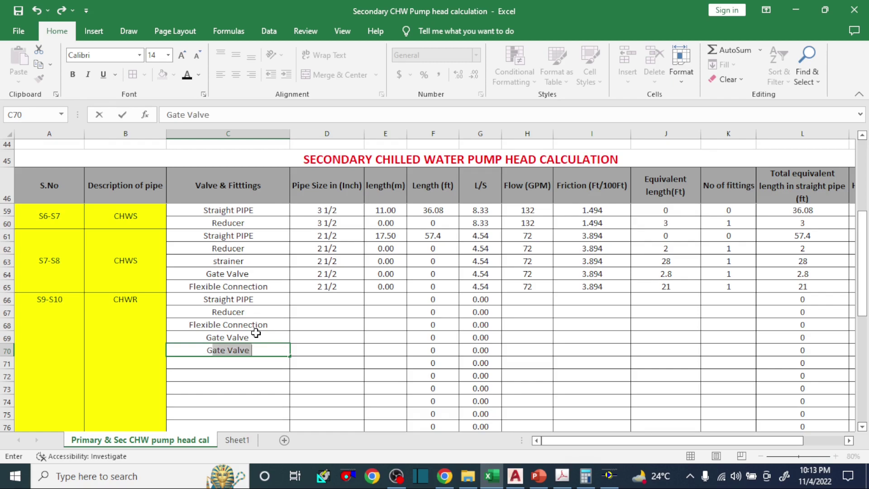
{"action": "type", "text": "lobe Valve"}
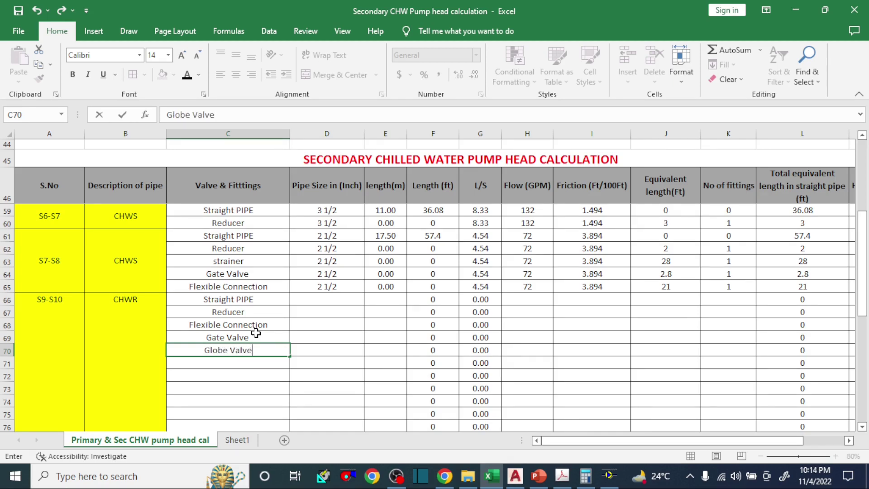
{"action": "key", "text": "Return"}
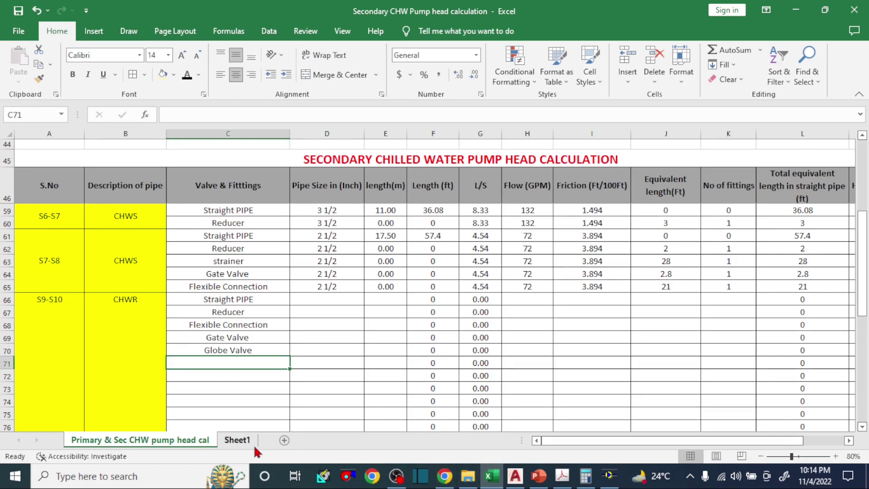
Compare the S9-S10 fittings list with the AHU coil connection detail on Sheet1
{"action": "left_click", "coordinate": [239, 441]}
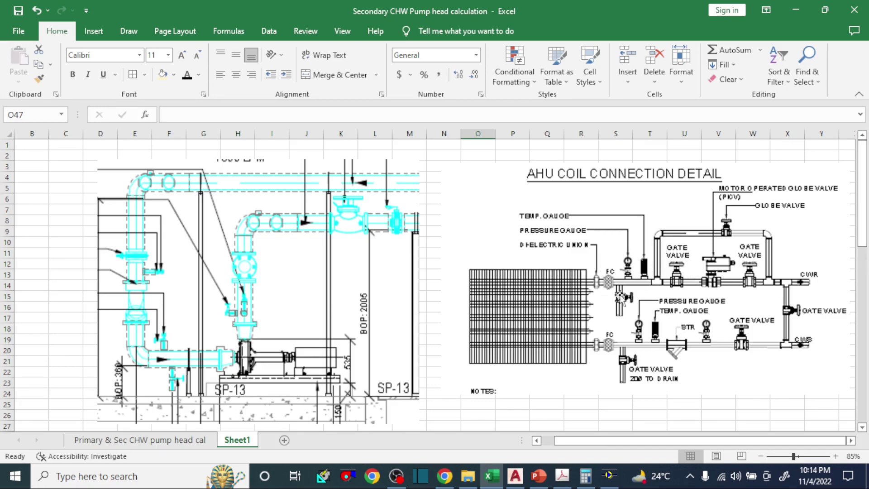
{"action": "left_click", "coordinate": [146, 441]}
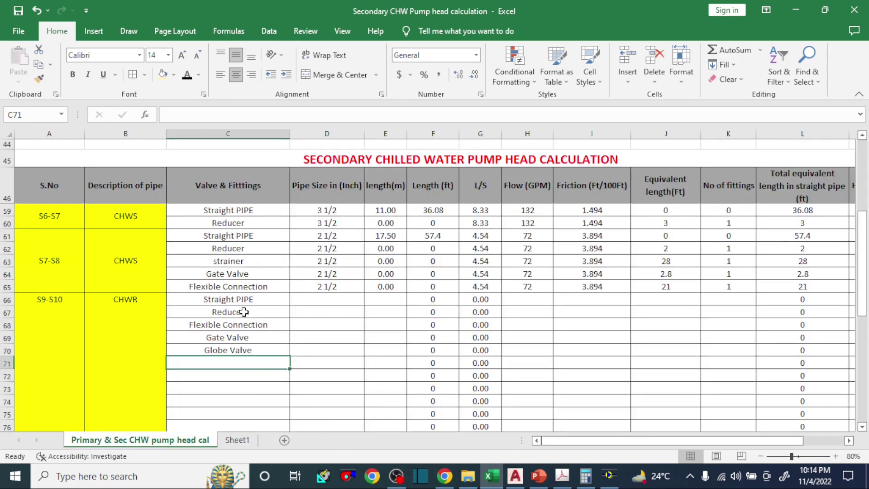
{"action": "left_click", "coordinate": [268, 302]}
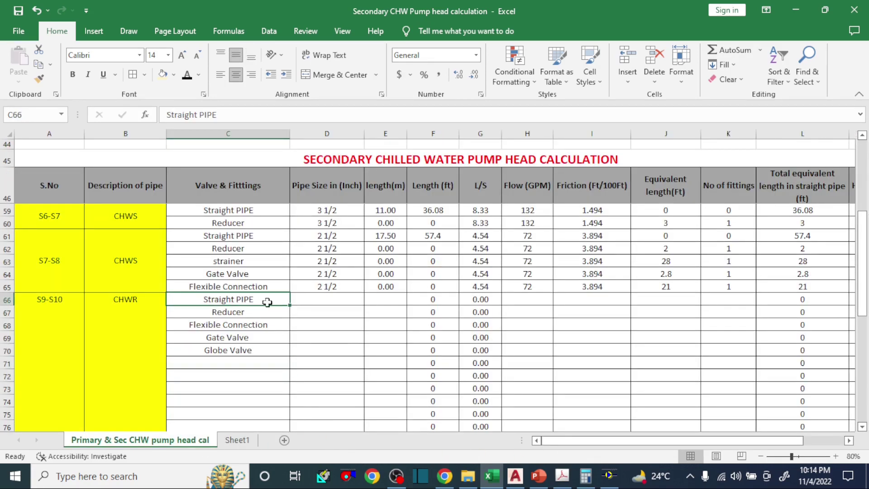
{"action": "left_click", "coordinate": [515, 476]}
{"action": "scroll", "coordinate": [495, 365], "scroll_direction": "down", "scroll_amount": 2}
{"action": "type", "text": "D"}
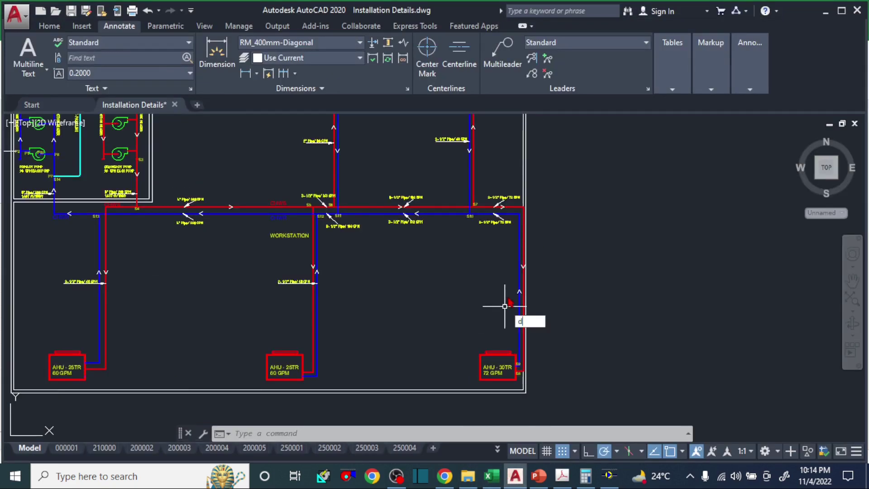
{"action": "key", "text": "Escape"}
{"action": "scroll", "coordinate": [475, 217], "scroll_direction": "up", "scroll_amount": 2}
{"action": "scroll", "coordinate": [547, 362], "scroll_direction": "down", "scroll_amount": 2}
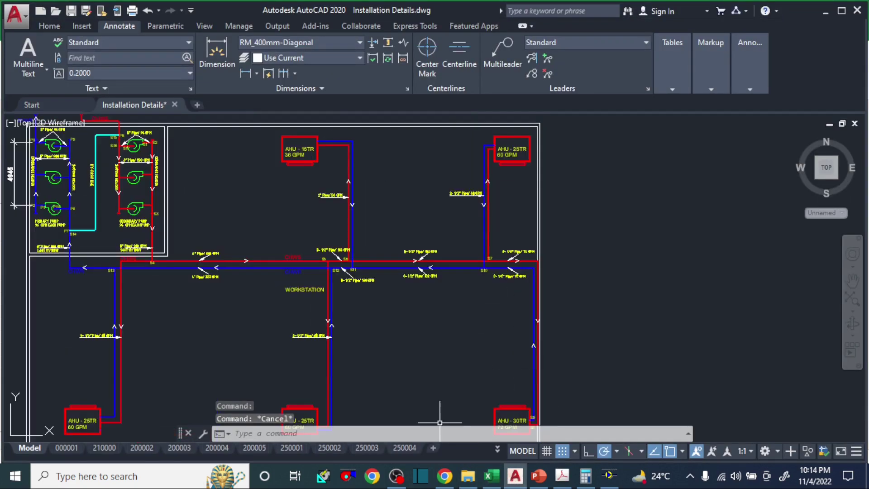
Return to the Excel sheet and set the S9-S10 Straight PIPE's size to 2 1/2 inch and length to 17.5 m
{"action": "key", "text": "alt+Tab"}
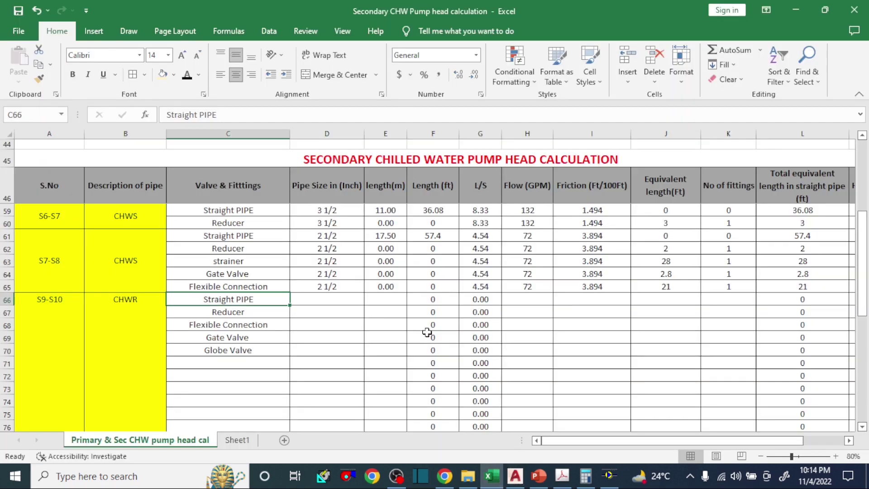
{"action": "left_click", "coordinate": [383, 236]}
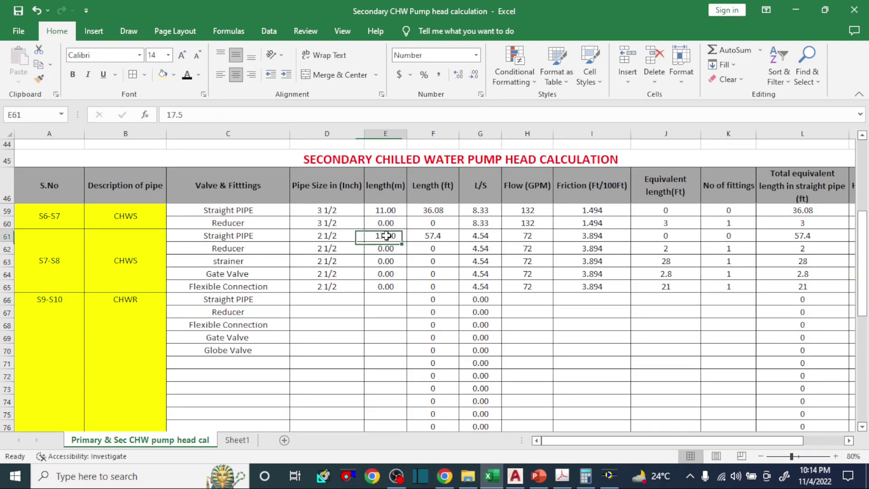
{"action": "left_click", "coordinate": [315, 301]}
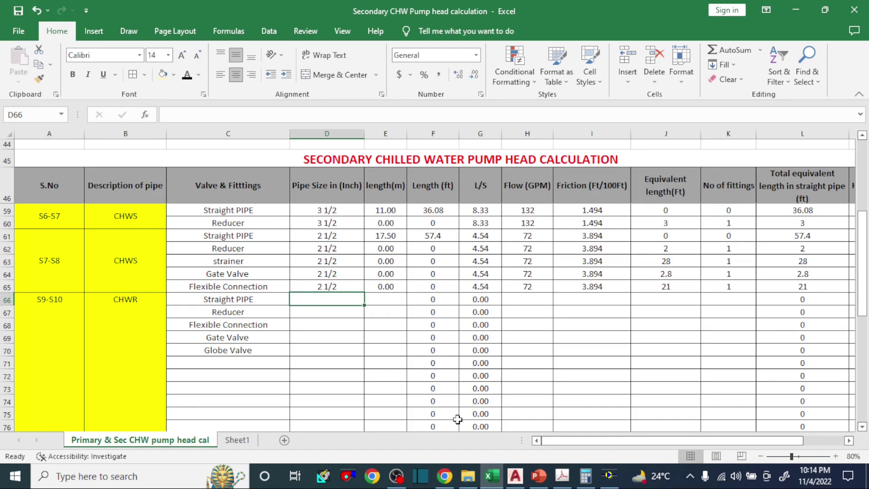
{"action": "type", "text": "2 1/"}
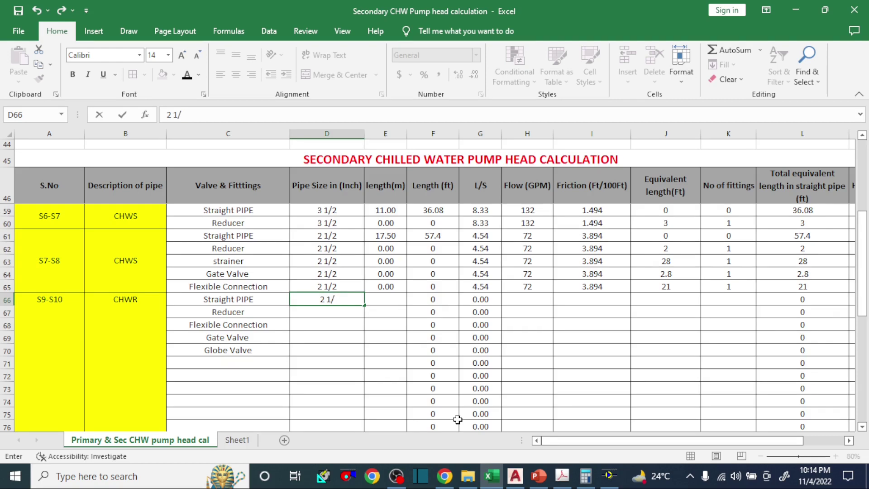
{"action": "type", "text": "2"}
{"action": "key", "text": "Tab"}
{"action": "type", "text": "1"}
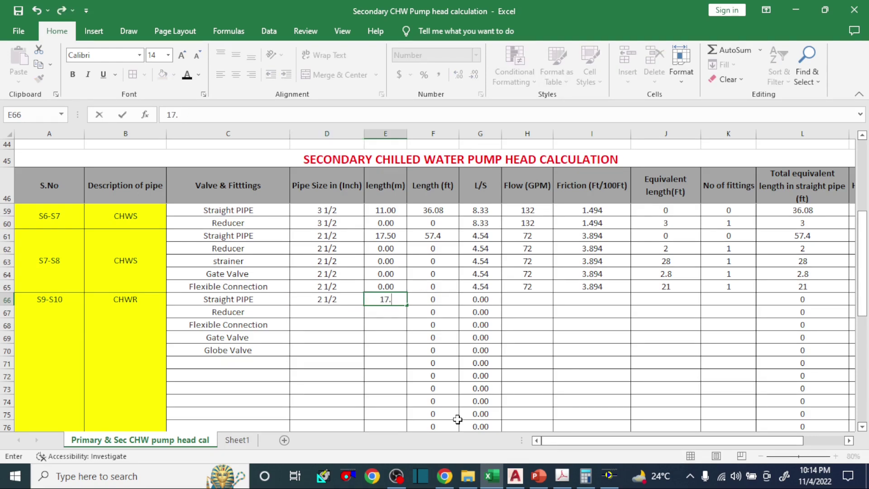
{"action": "key", "text": "Tab"}
Set the S9-S10 Straight PIPE's flow to 72 GPM and friction to 3.894 ft/100ft
{"action": "key", "text": "Tab"}
{"action": "key", "text": "Tab"}
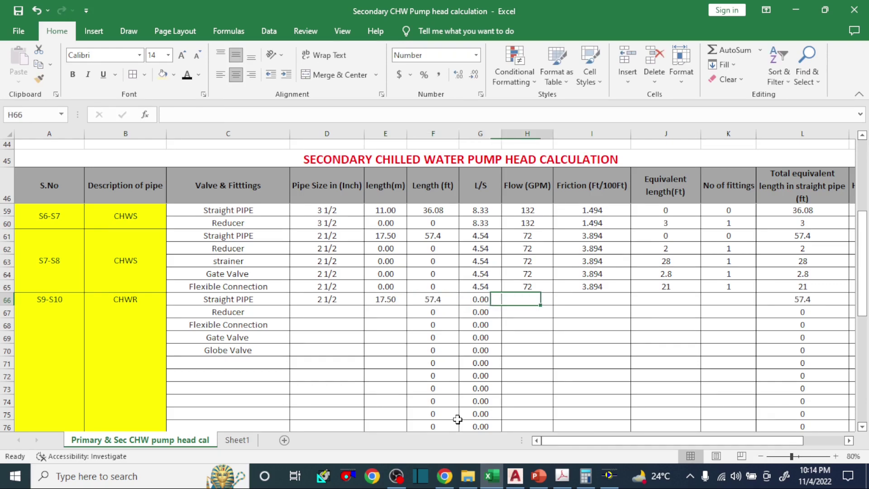
{"action": "type", "text": "72"}
{"action": "key", "text": "Tab"}
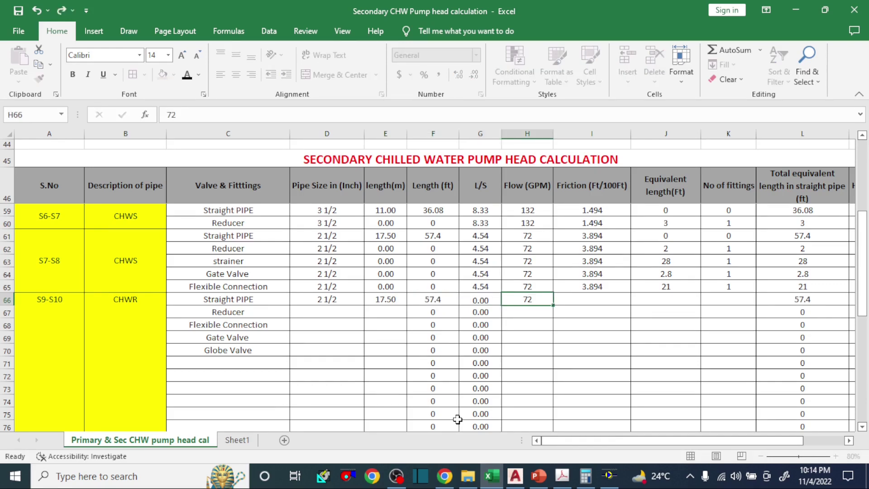
{"action": "type", "text": "3."}
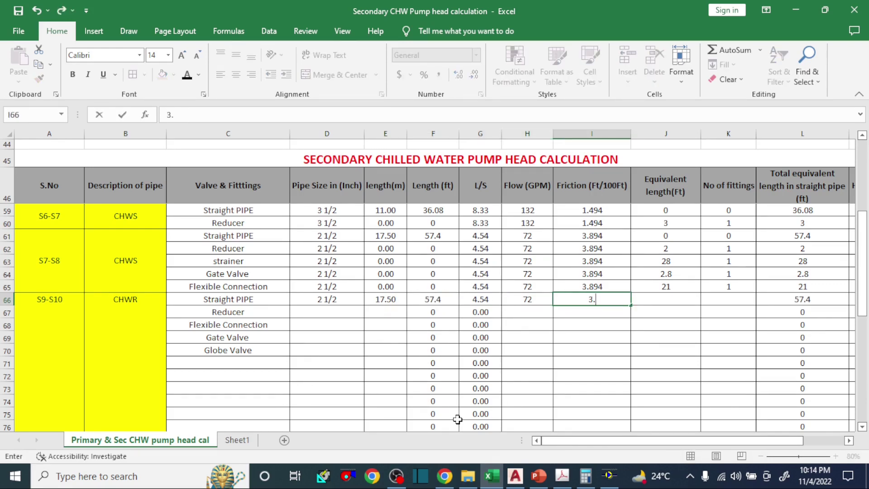
{"action": "type", "text": "897"}
{"action": "key", "text": "BackSpace"}
{"action": "type", "text": "4"}
{"action": "key", "text": "Tab"}
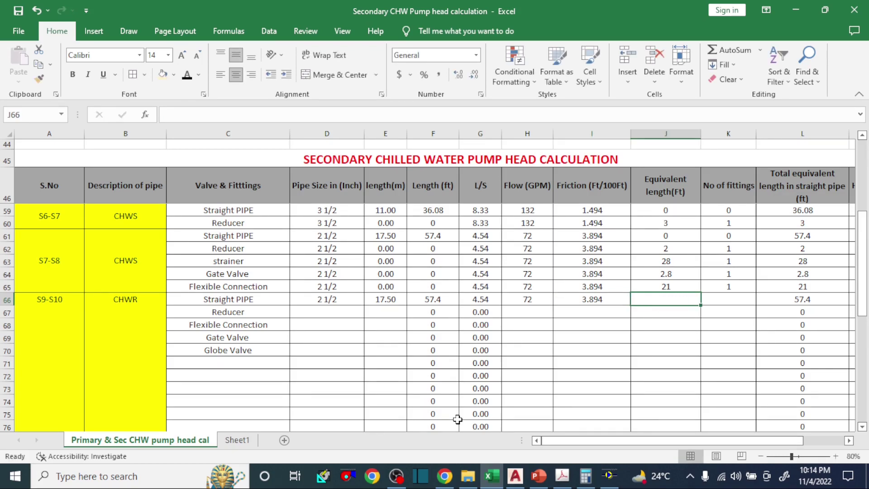
Set both the equivalent length and the number of fittings of the S9-S10 Straight PIPE to 0
{"action": "type", "text": "0"}
{"action": "key", "text": "Tab"}
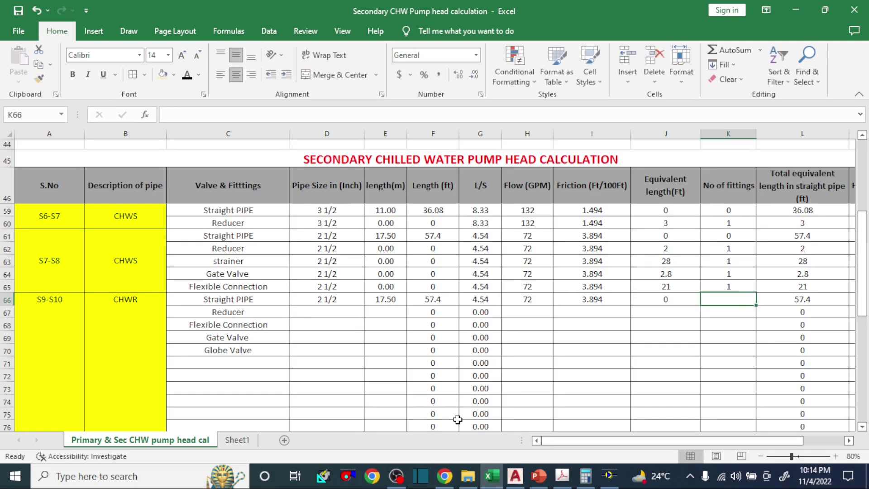
{"action": "type", "text": "0"}
{"action": "key", "text": "Tab"}
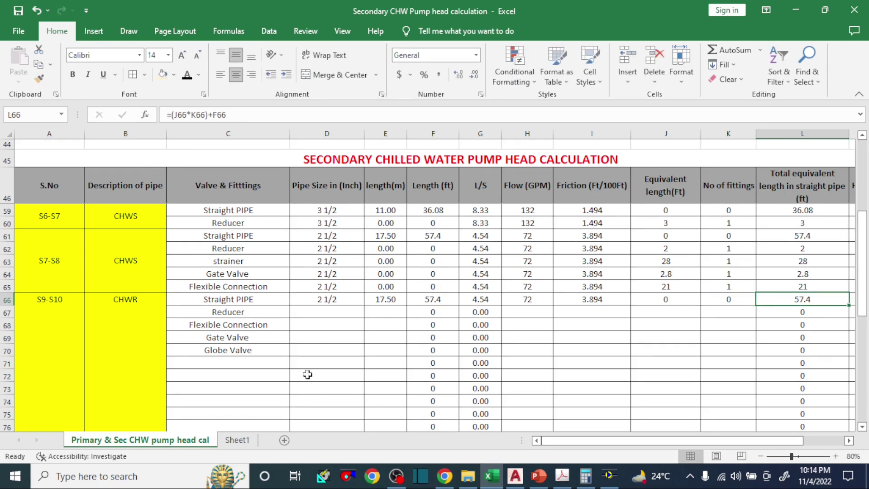
Copy the S9-S10 Straight PIPE's 2 1/2 inch size to the Reducer, Flexible Connection, Gate Valve and Globe Valve rows below
{"action": "scroll", "coordinate": [323, 344], "scroll_direction": "up", "scroll_amount": 1}
{"action": "left_click", "coordinate": [216, 284]}
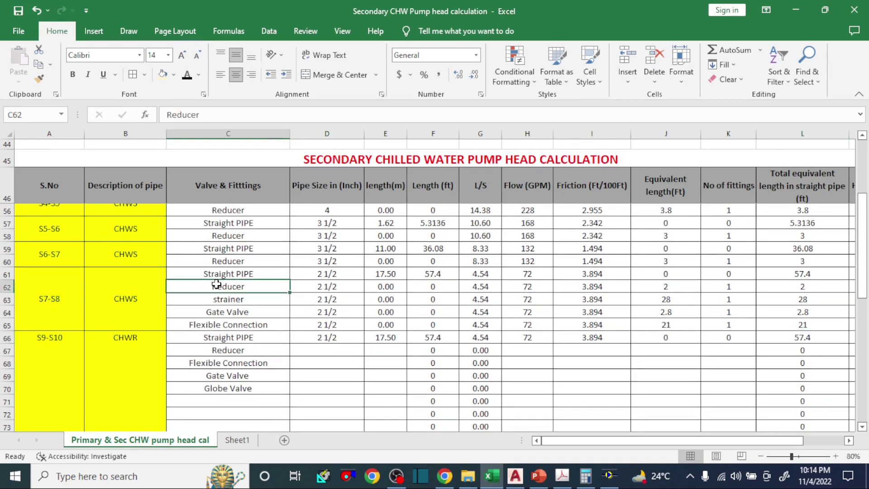
{"action": "left_click", "coordinate": [328, 338]}
{"action": "key", "text": "ctrl+c"}
{"action": "left_click_drag", "start_coordinate": [329, 352], "coordinate": [326, 388]}
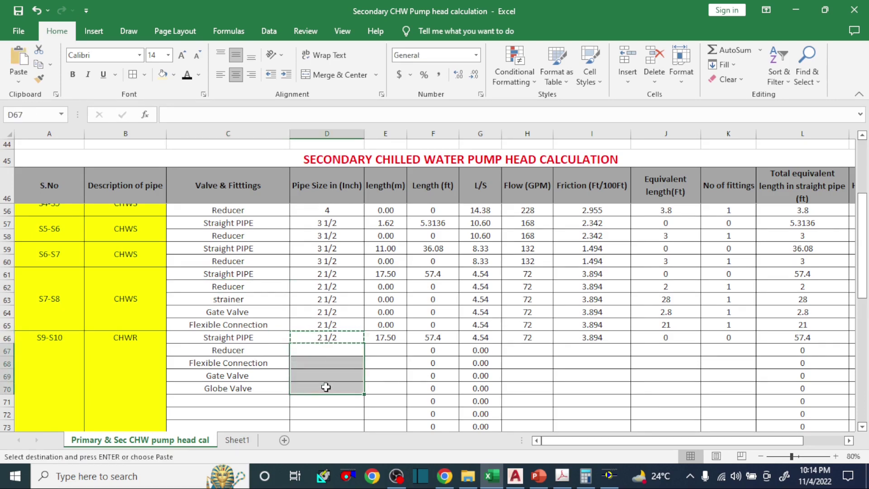
{"action": "key", "text": "ctrl+v"}
Copy the S9-S10 Straight PIPE's flow of 72 GPM and friction of 3.894 to the section's four fitting rows
{"action": "left_click_drag", "start_coordinate": [532, 340], "coordinate": [578, 341]}
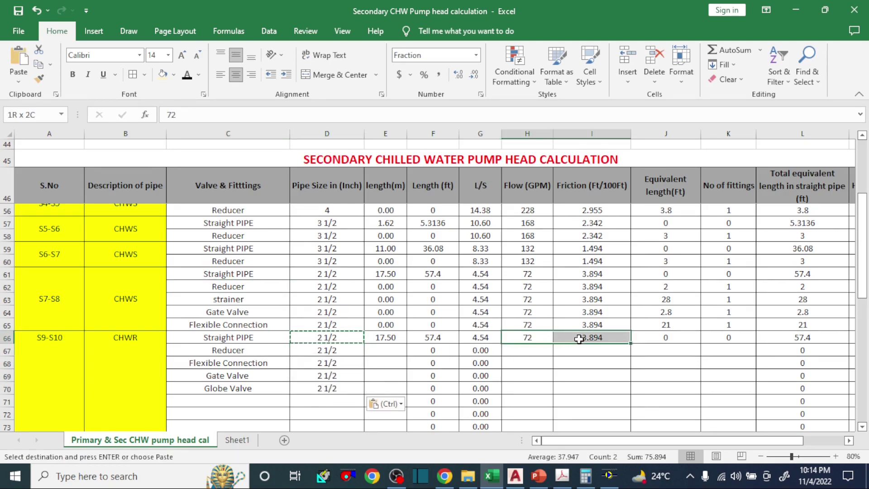
{"action": "key", "text": "ctrl+c"}
{"action": "left_click_drag", "start_coordinate": [529, 352], "coordinate": [528, 384]}
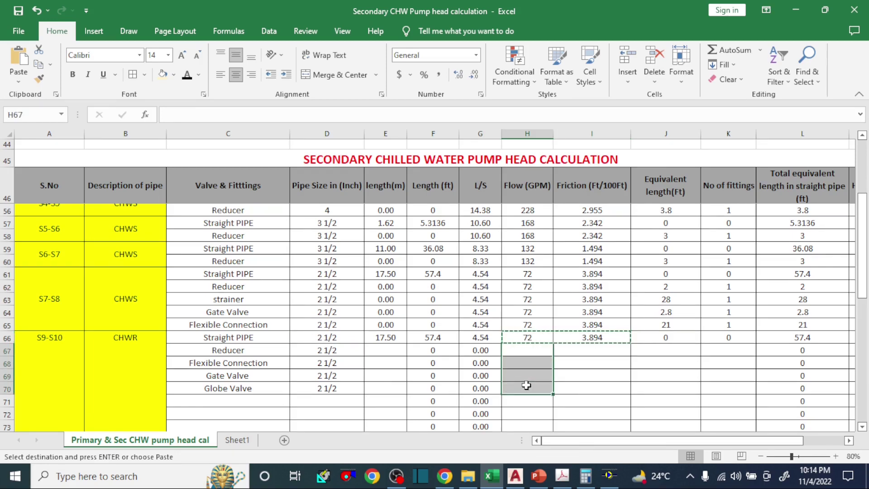
{"action": "key", "text": "ctrl+v"}
Set the length in metres to 0 for the four S9-S10 fittings, Reducer through Globe Valve
{"action": "left_click", "coordinate": [370, 352]}
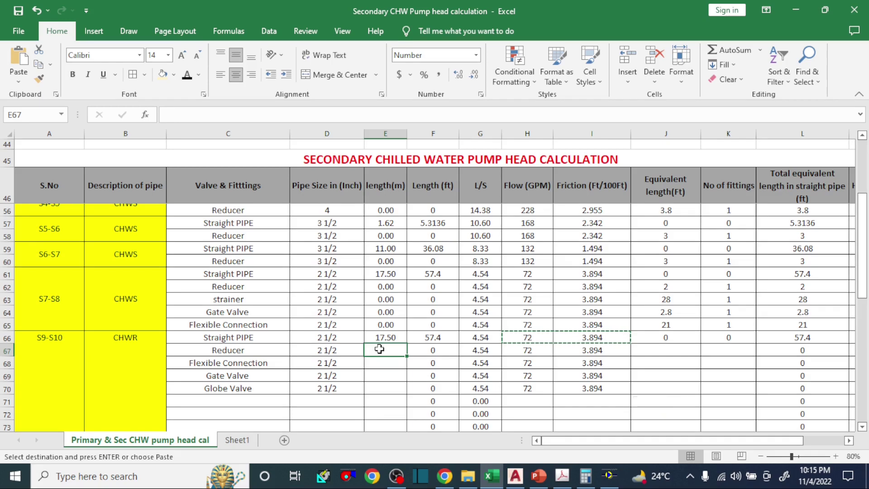
{"action": "type", "text": "0"}
{"action": "key", "text": "Return"}
{"action": "type", "text": "0"}
{"action": "key", "text": "Return"}
{"action": "type", "text": "0"}
{"action": "key", "text": "Return"}
{"action": "type", "text": "0"}
{"action": "key", "text": "Return"}
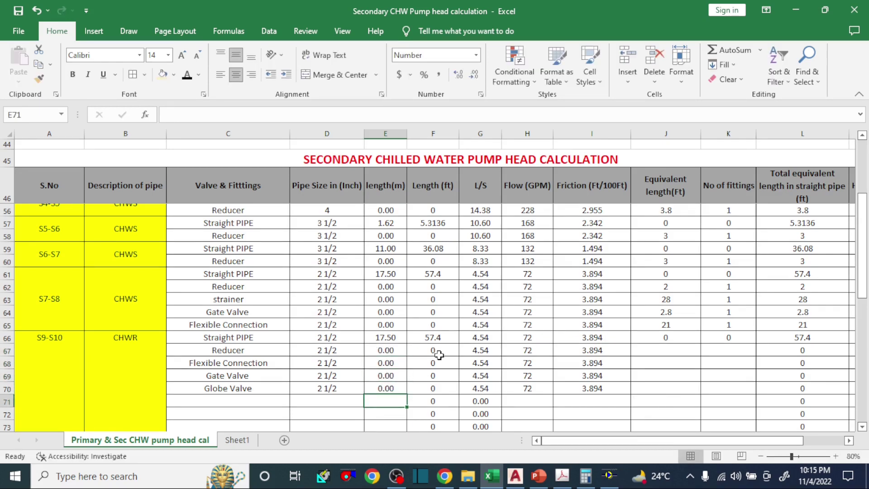
Give the S9-S10 Reducer an equivalent length of 2 ft and a quantity of 1
{"action": "left_click", "coordinate": [654, 351]}
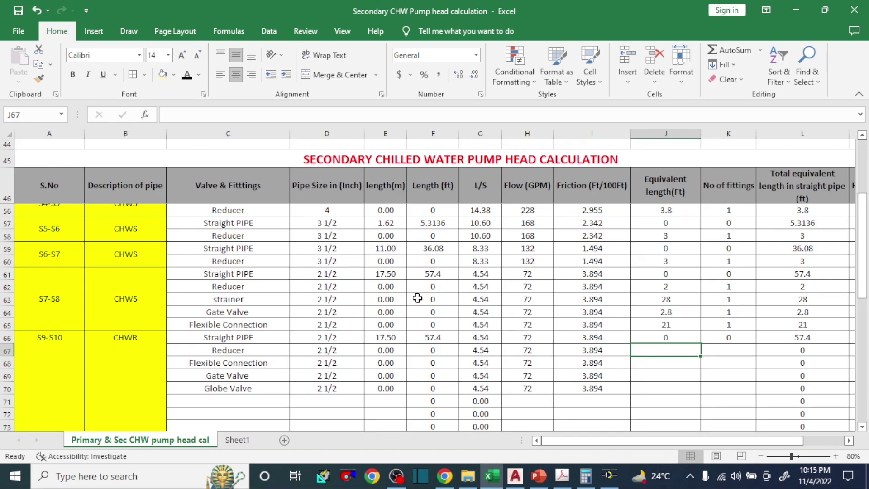
{"action": "type", "text": "2"}
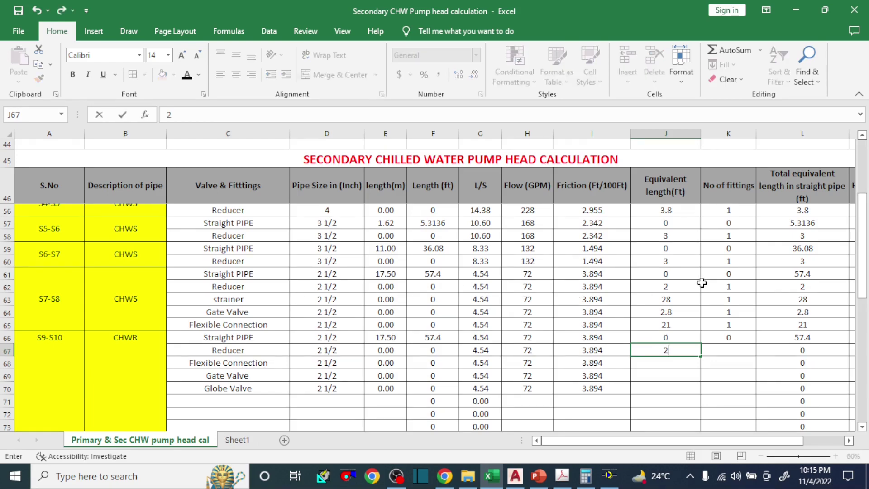
{"action": "key", "text": "Return"}
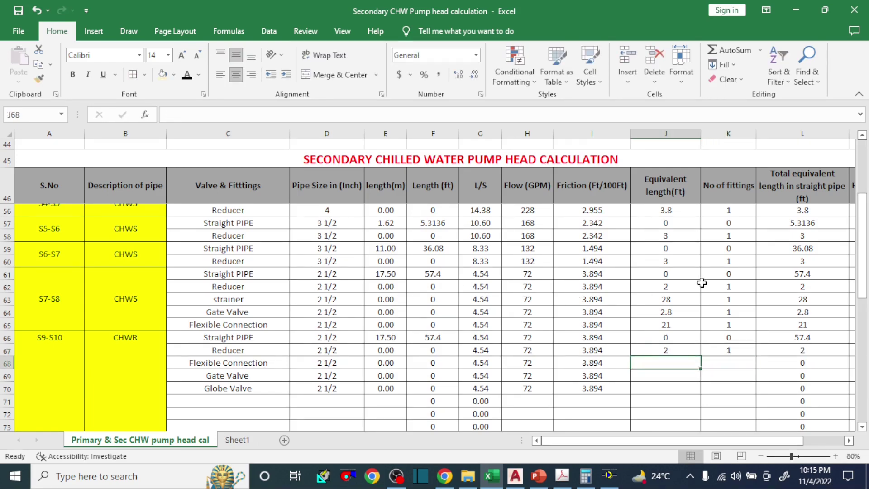
Give the S9-S10 Flexible Connection an equivalent length of 21 ft and a quantity of 1
{"action": "key", "text": "Up"}
{"action": "key", "text": "Down"}
{"action": "type", "text": "21"}
{"action": "key", "text": "Right"}
{"action": "type", "text": "1"}
{"action": "key", "text": "Return"}
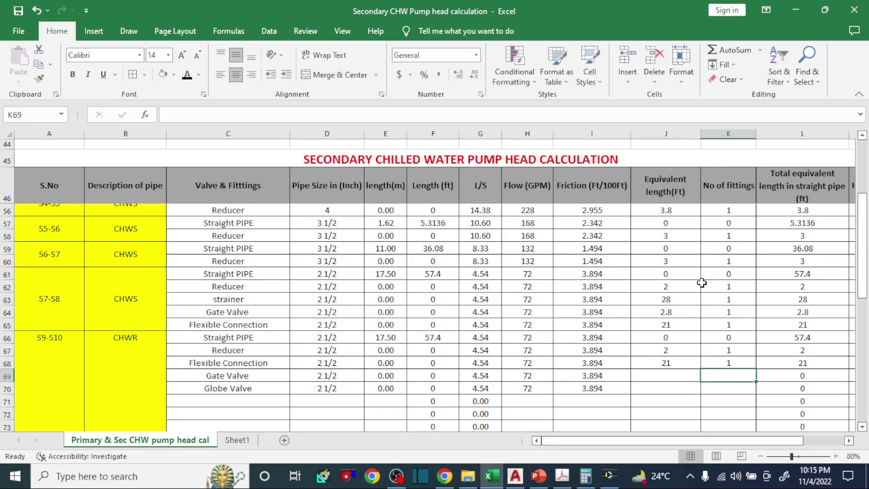
Give the S9-S10 Gate Valve an equivalent length of 2.8 ft and a quantity of 2
{"action": "key", "text": "Left"}
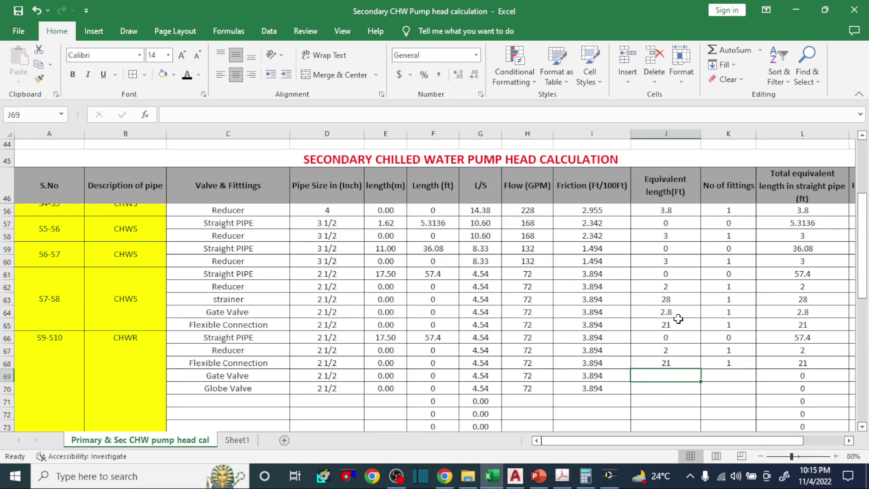
{"action": "type", "text": "2.8"}
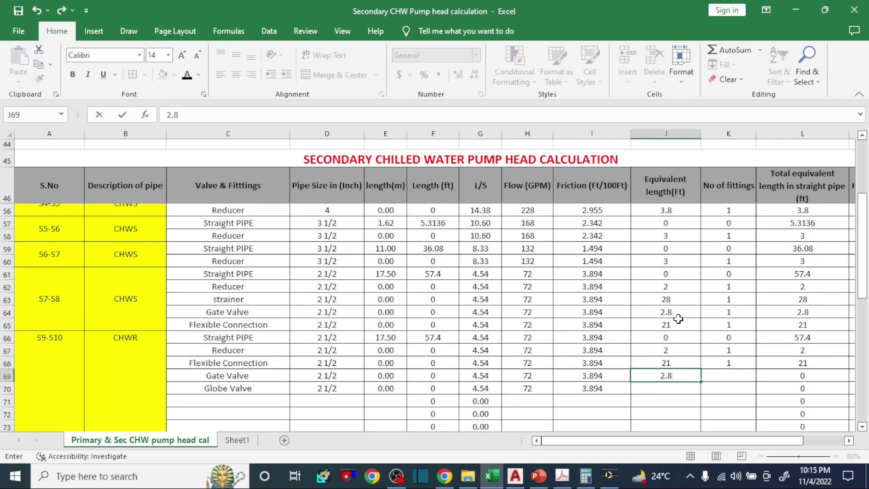
{"action": "key", "text": "Tab"}
{"action": "type", "text": "2"}
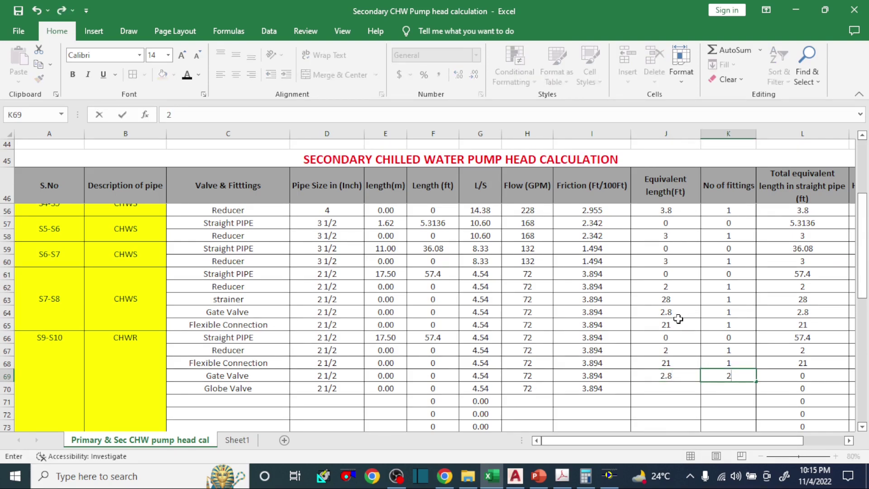
{"action": "key", "text": "Tab"}
{"action": "key", "text": "Return"}
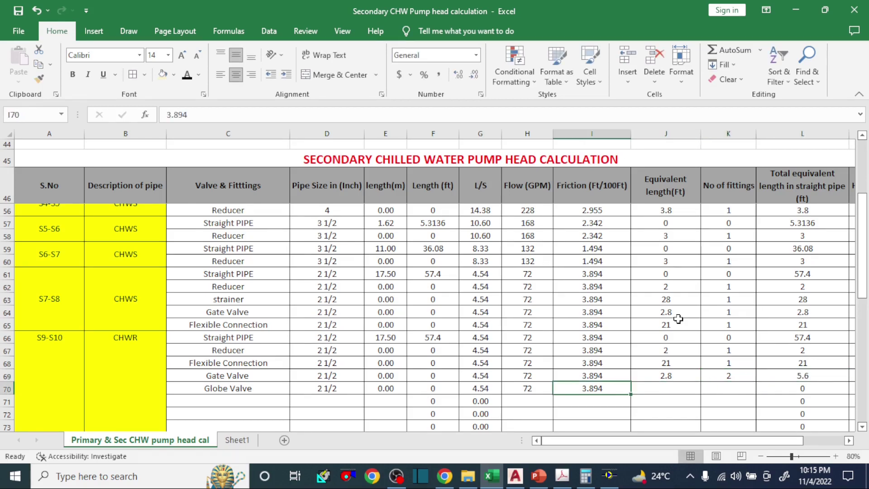
Look up the 2 1/2 inch globe valve in the Acrobat loss table and enter equivalent length 69 ft and quantity 2 for S9-S10
{"action": "left_click", "coordinate": [562, 476]}
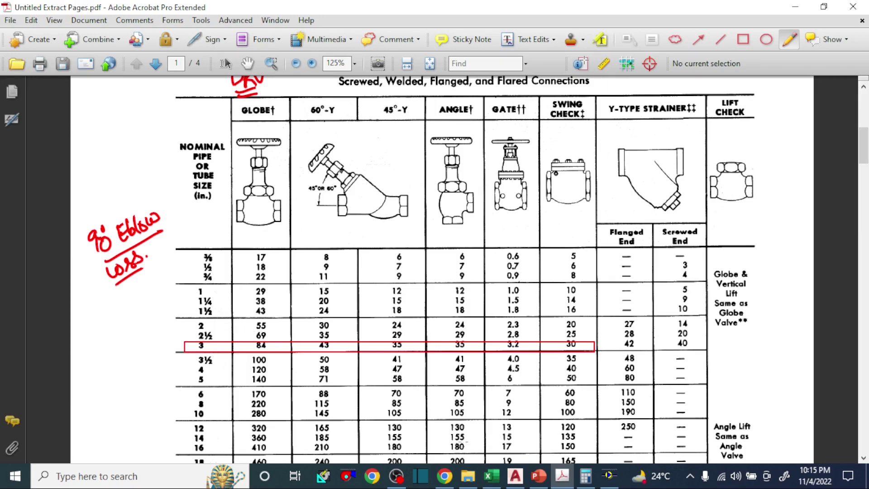
{"action": "left_click", "coordinate": [492, 475]}
{"action": "type", "text": "6"}
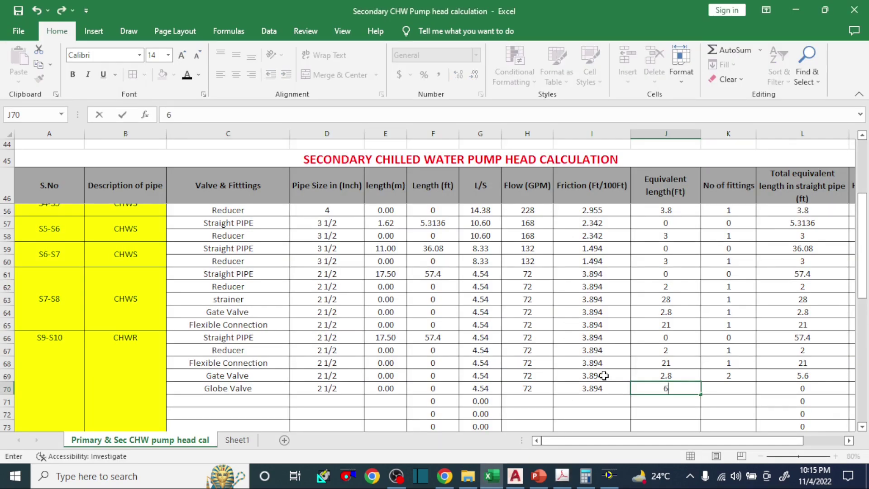
{"action": "type", "text": "9"}
{"action": "key", "text": "Tab"}
{"action": "type", "text": "2"}
{"action": "key", "text": "Tab"}
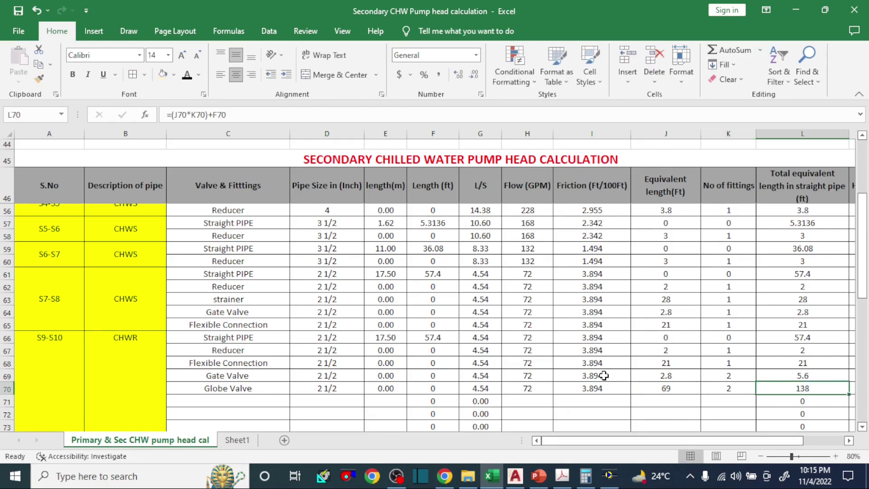
{"action": "scroll", "coordinate": [600, 407], "scroll_direction": "right", "scroll_amount": 2}
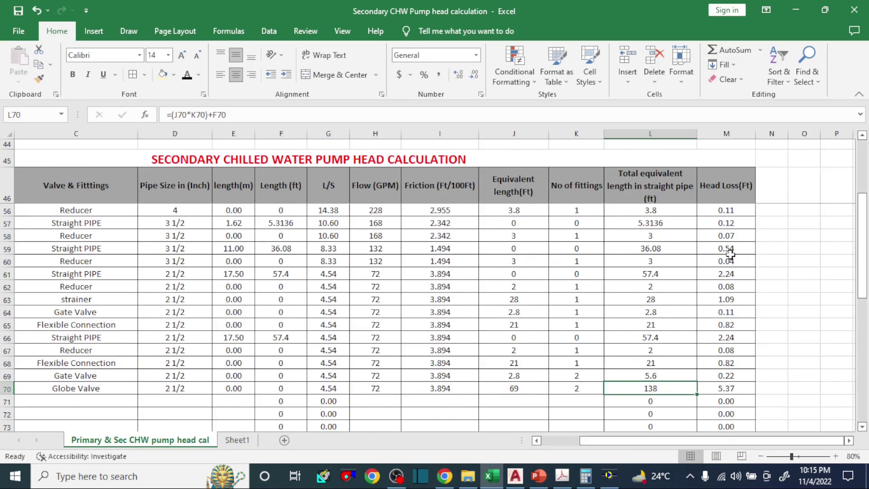
{"action": "left_click_drag", "start_coordinate": [711, 441], "coordinate": [628, 440]}
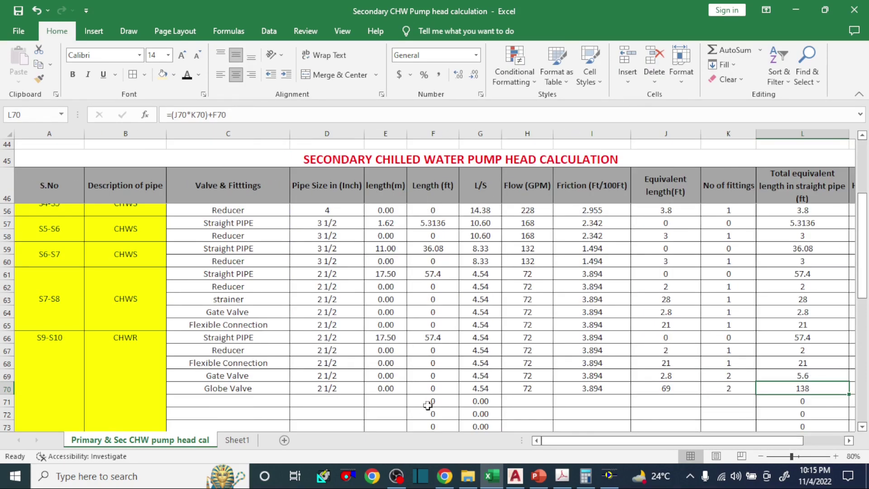
Merge and center the CHWR and S9-S10 labels across the section's five rows, 66 to 70
{"action": "scroll", "coordinate": [273, 363], "scroll_direction": "down", "scroll_amount": 1}
{"action": "left_click_drag", "start_coordinate": [152, 301], "coordinate": [142, 348]}
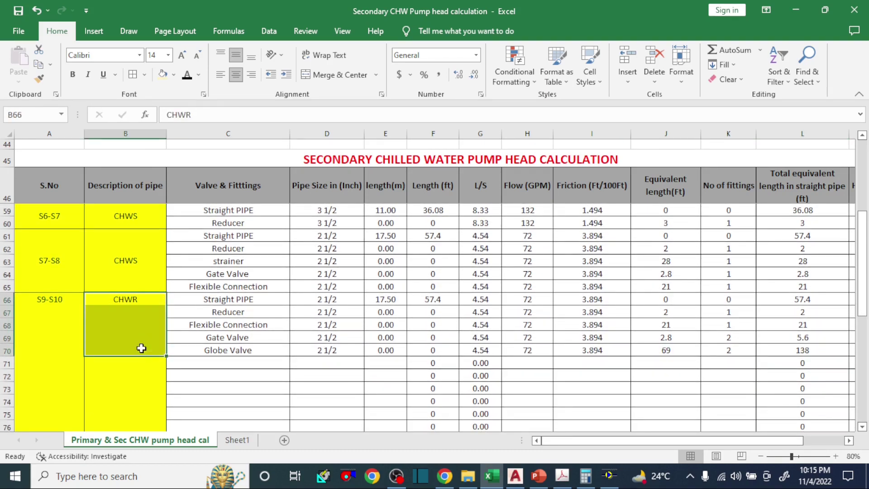
{"action": "left_click", "coordinate": [333, 75]}
{"action": "left_click_drag", "start_coordinate": [54, 306], "coordinate": [53, 349]}
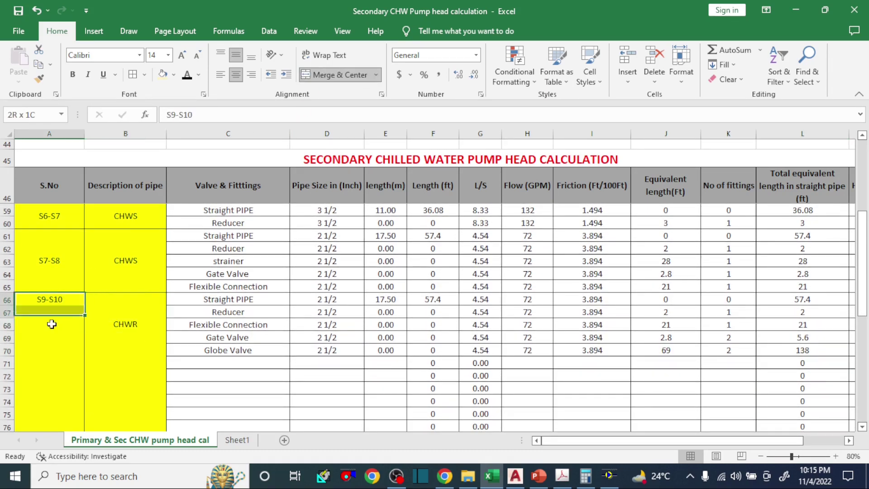
{"action": "key", "text": "F4"}
Switch to the AutoCAD drawing and examine the CHWR pipe between S10 and S11 for its size and flow
{"action": "scroll", "coordinate": [228, 376], "scroll_direction": "down", "scroll_amount": 2}
{"action": "left_click", "coordinate": [227, 375]}
{"action": "left_click", "coordinate": [516, 476]}
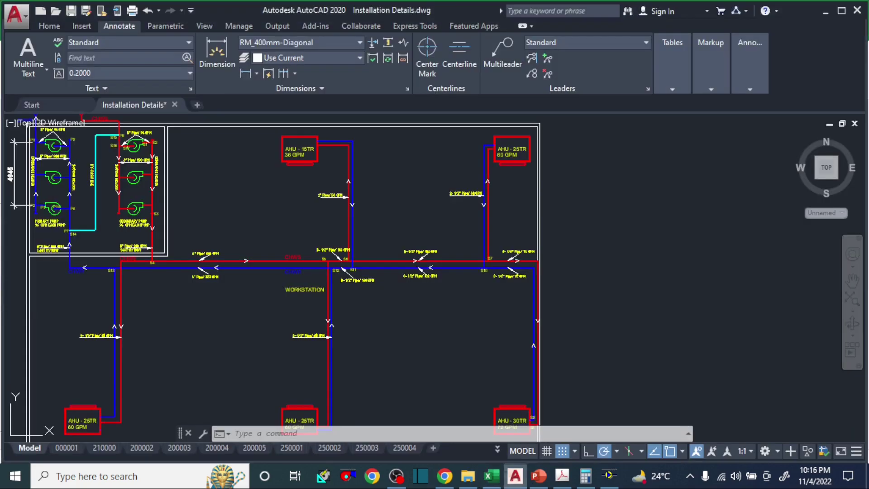
{"action": "scroll", "coordinate": [506, 261], "scroll_direction": "up", "scroll_amount": 3}
{"action": "scroll", "coordinate": [506, 261], "scroll_direction": "down", "scroll_amount": 4}
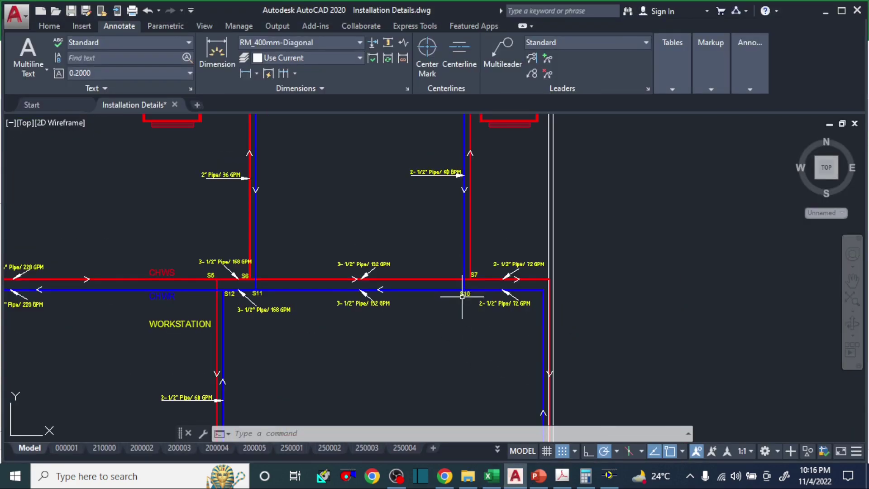
{"action": "scroll", "coordinate": [371, 299], "scroll_direction": "up", "scroll_amount": 3}
{"action": "scroll", "coordinate": [371, 299], "scroll_direction": "down", "scroll_amount": 1}
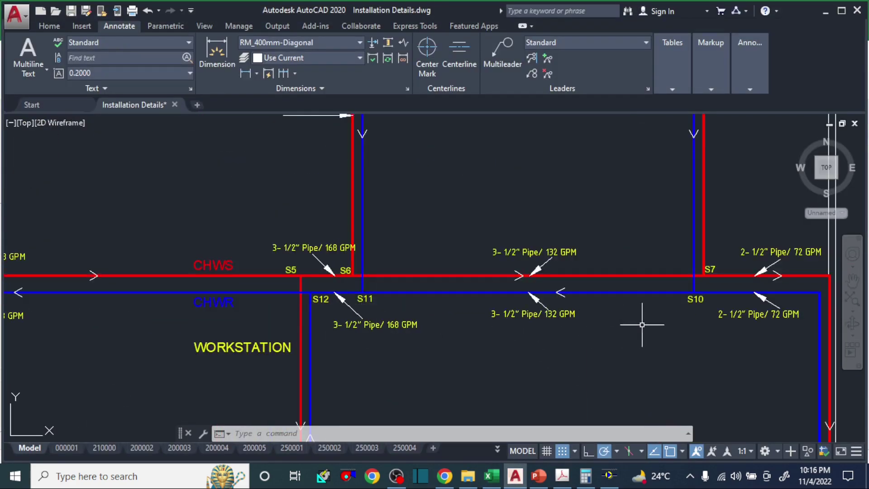
Measure the CHWR pipe run between S11 and S10 with a linear dimension, cancelling it before placement
{"action": "scroll", "coordinate": [388, 297], "scroll_direction": "down", "scroll_amount": 2}
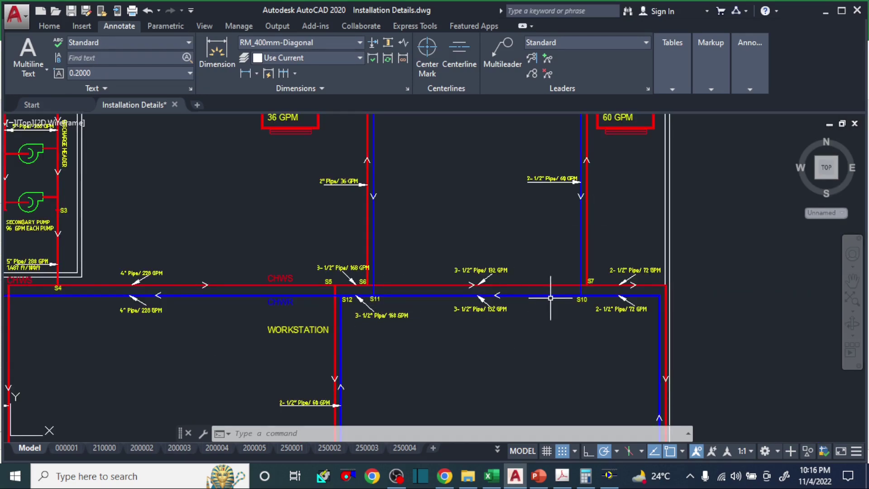
{"action": "left_click_drag", "start_coordinate": [568, 297], "coordinate": [493, 336]}
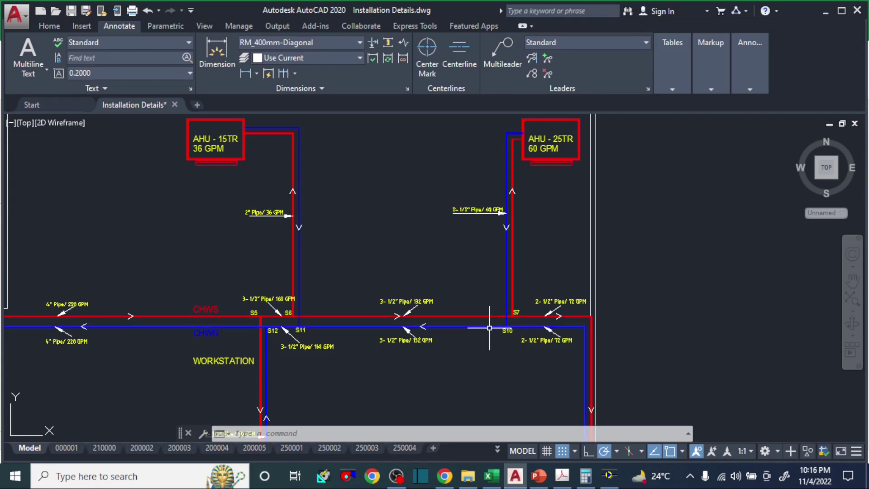
{"action": "scroll", "coordinate": [508, 330], "scroll_direction": "up", "scroll_amount": 3}
{"action": "scroll", "coordinate": [602, 326], "scroll_direction": "down", "scroll_amount": 3}
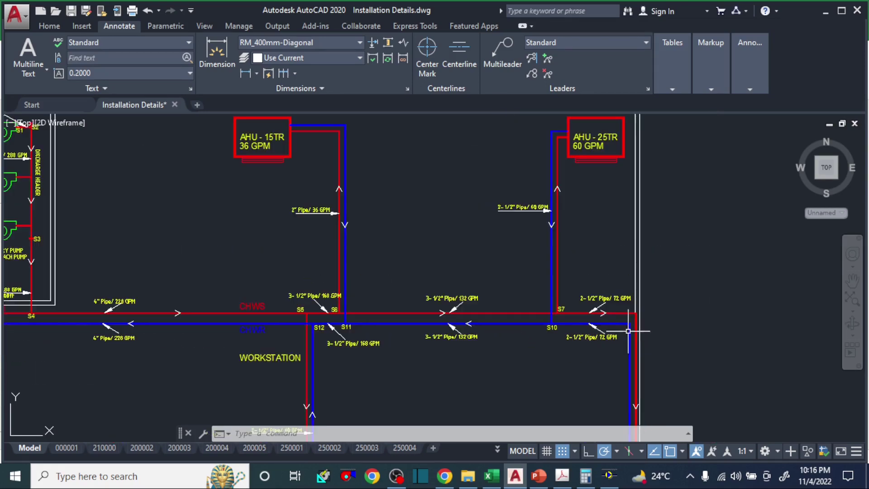
{"action": "scroll", "coordinate": [526, 326], "scroll_direction": "up", "scroll_amount": 2}
{"action": "type", "text": "dli"}
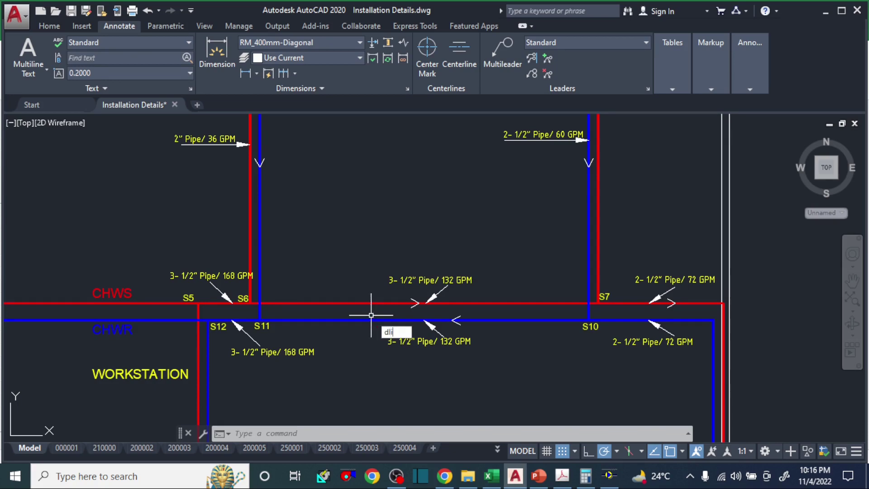
{"action": "key", "text": "Return"}
{"action": "left_click", "coordinate": [259, 320]}
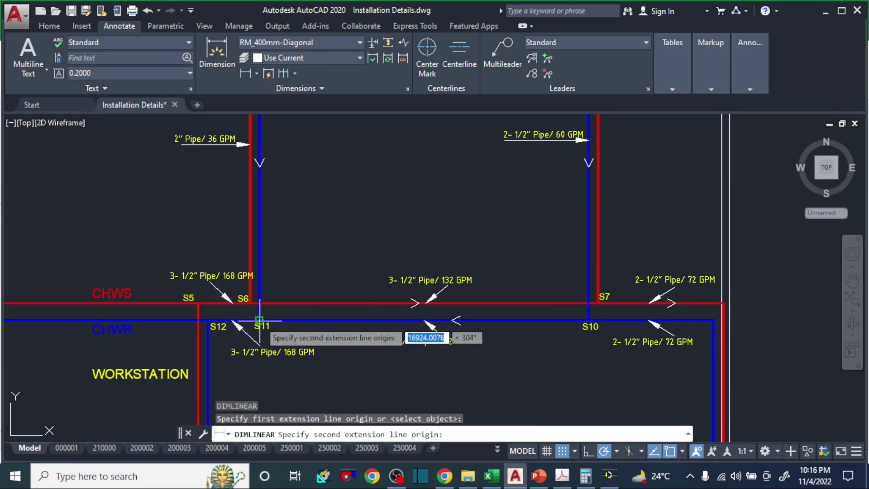
{"action": "left_click", "coordinate": [589, 321]}
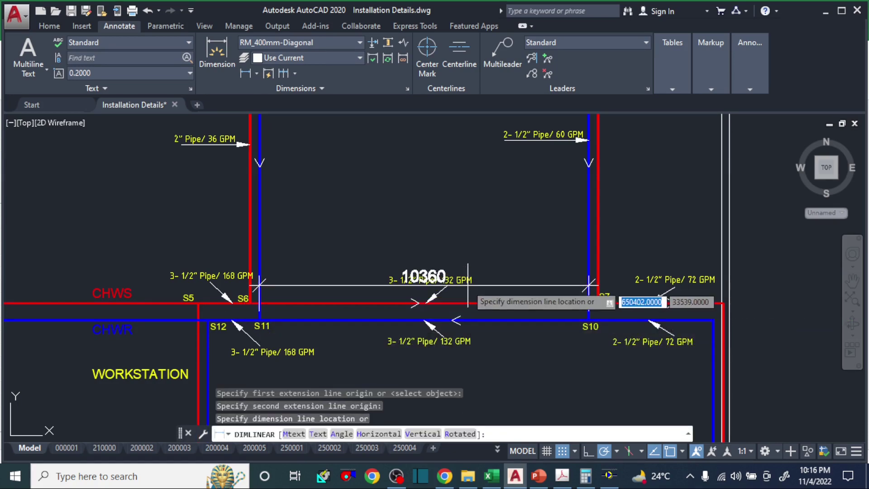
{"action": "key", "text": "Escape"}
{"action": "left_click", "coordinate": [491, 475]}
{"action": "left_click", "coordinate": [519, 482]}
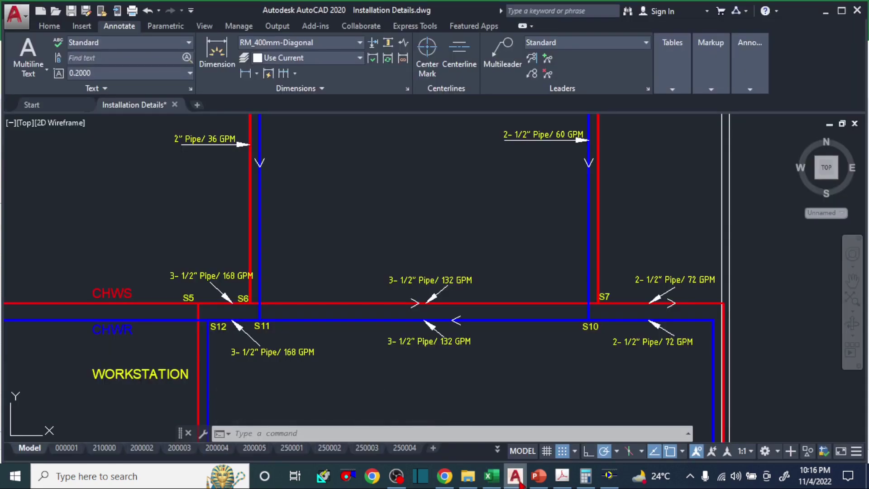
Switch to the Excel sheet and start section S10-S11 in row 71 as CHWR, listing Straight PIPE and Reducer as its fittings
{"action": "left_click", "coordinate": [491, 475]}
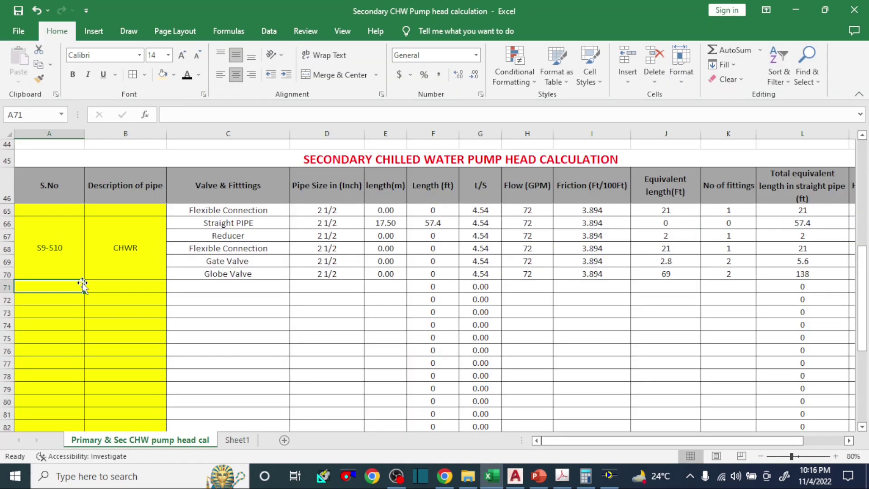
{"action": "type", "text": "S10-S11"}
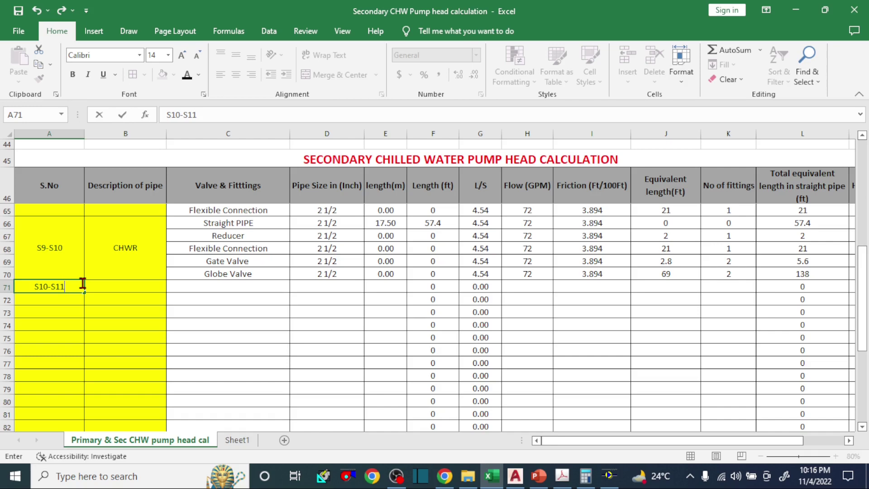
{"action": "key", "text": "Tab"}
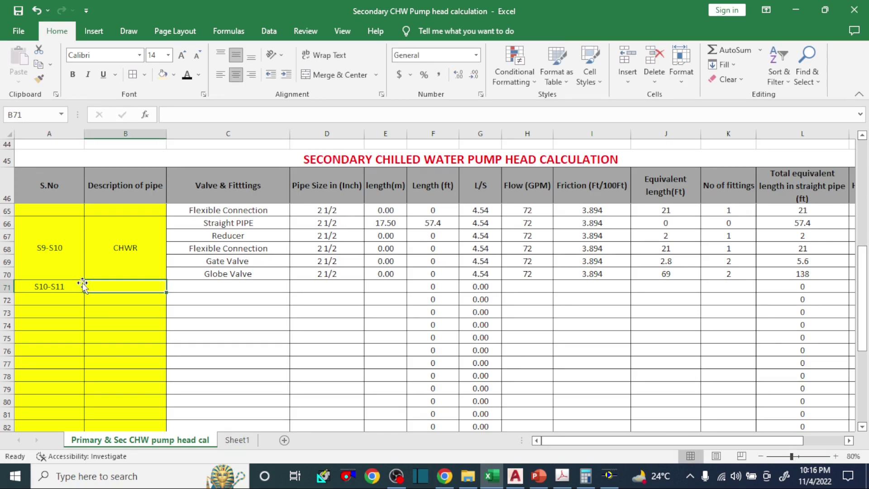
{"action": "type", "text": "CHWR"}
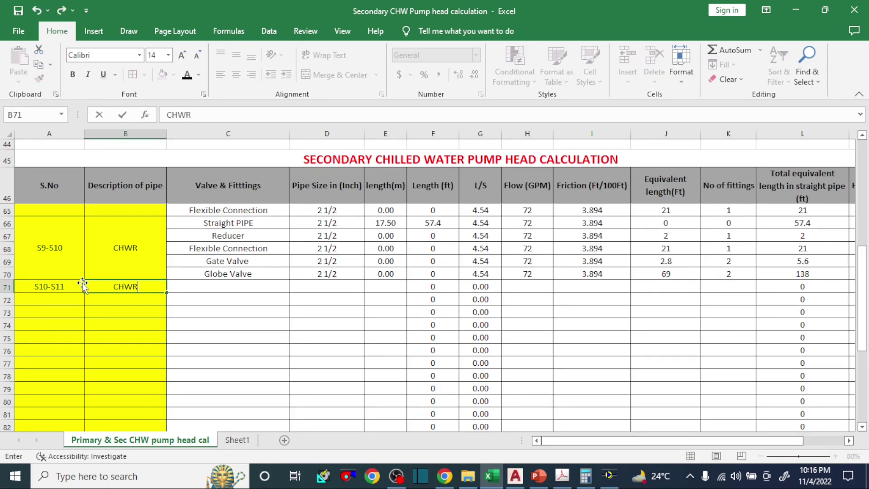
{"action": "key", "text": "Tab"}
{"action": "type", "text": "S"}
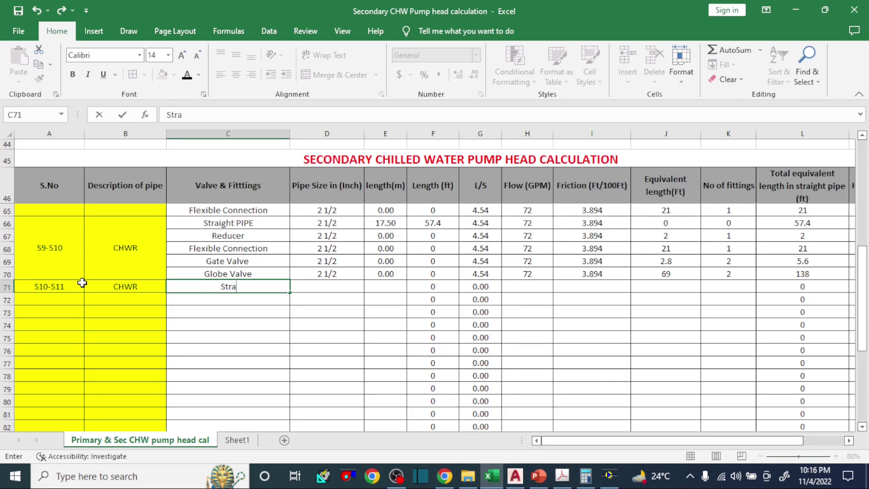
{"action": "type", "text": "traight PIPE"}
{"action": "key", "text": "Return"}
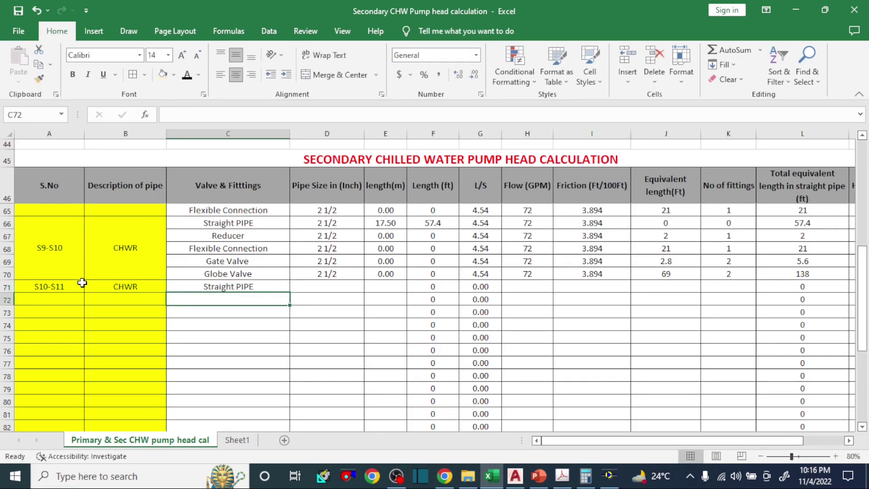
{"action": "type", "text": "Re"}
{"action": "key", "text": "Tab"}
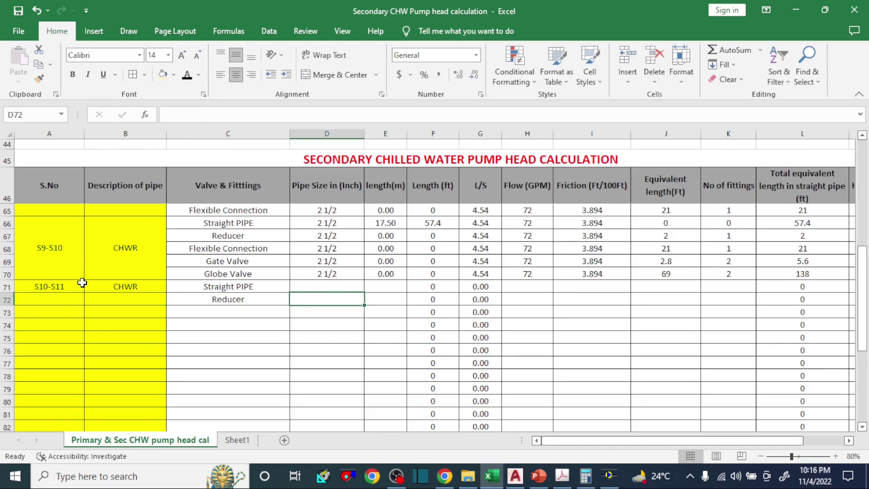
Check the S10-S11 pipe size in the AutoCAD drawing and enter 3 1/2 inch for both the Straight PIPE and Reducer rows in Excel
{"action": "left_click", "coordinate": [516, 476]}
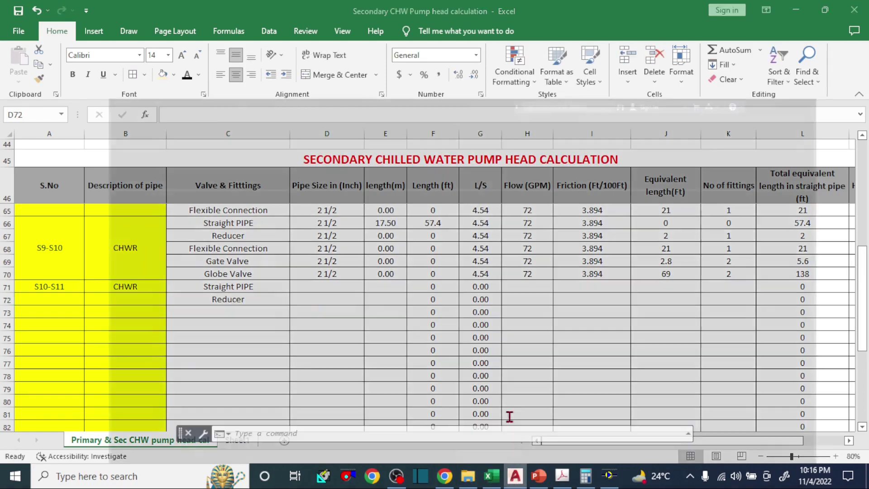
{"action": "scroll", "coordinate": [410, 294], "scroll_direction": "up", "scroll_amount": 3}
{"action": "scroll", "coordinate": [437, 321], "scroll_direction": "down", "scroll_amount": 3}
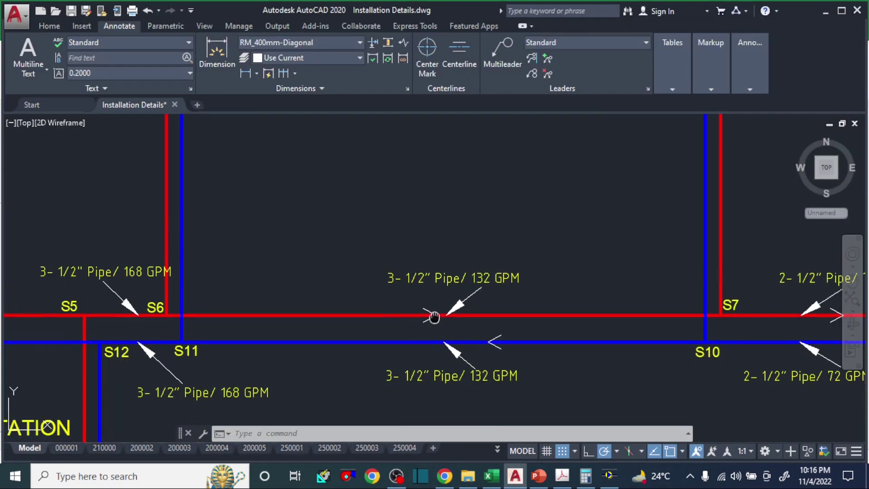
{"action": "left_click", "coordinate": [498, 479]}
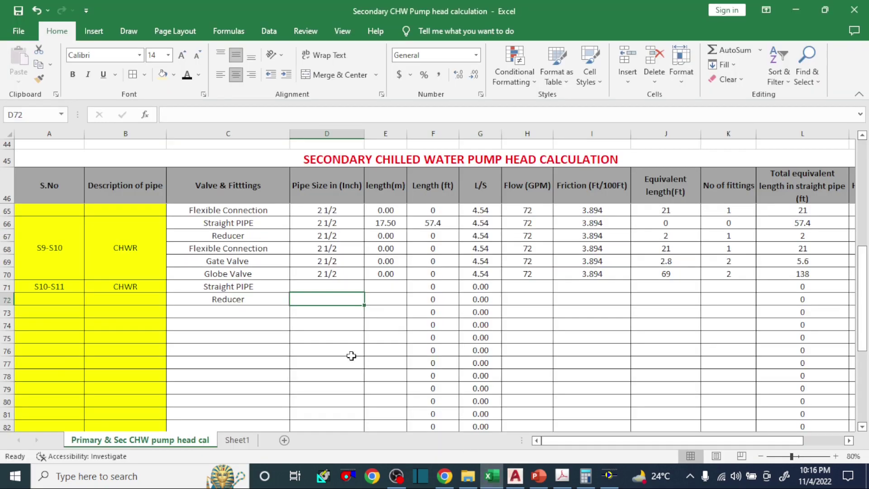
{"action": "key", "text": "Up"}
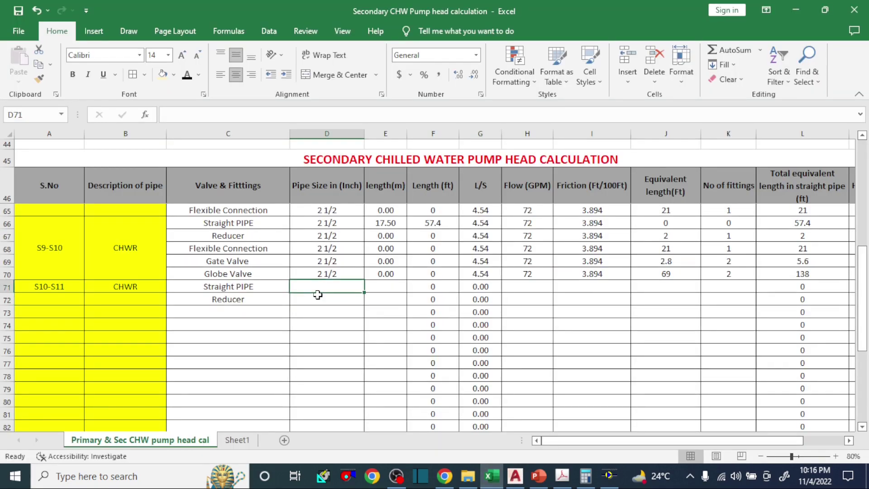
{"action": "type", "text": "3 1/"}
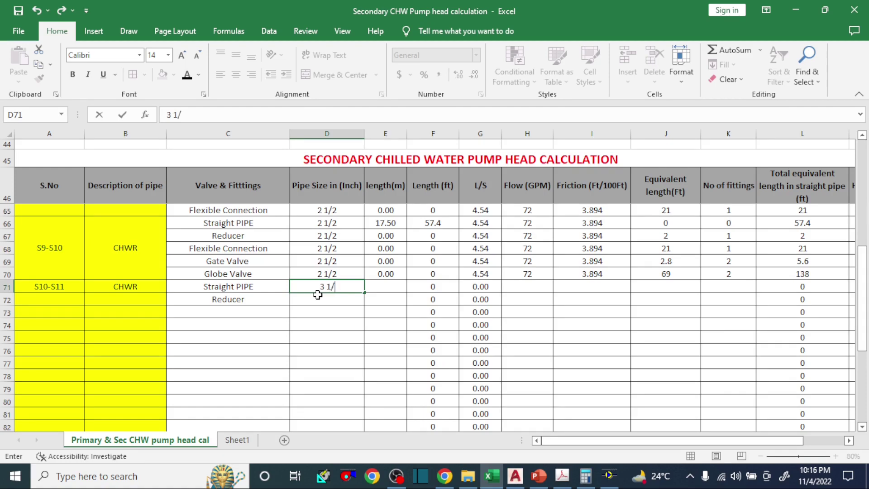
{"action": "type", "text": "2"}
{"action": "key", "text": "Return"}
{"action": "type", "text": "3"}
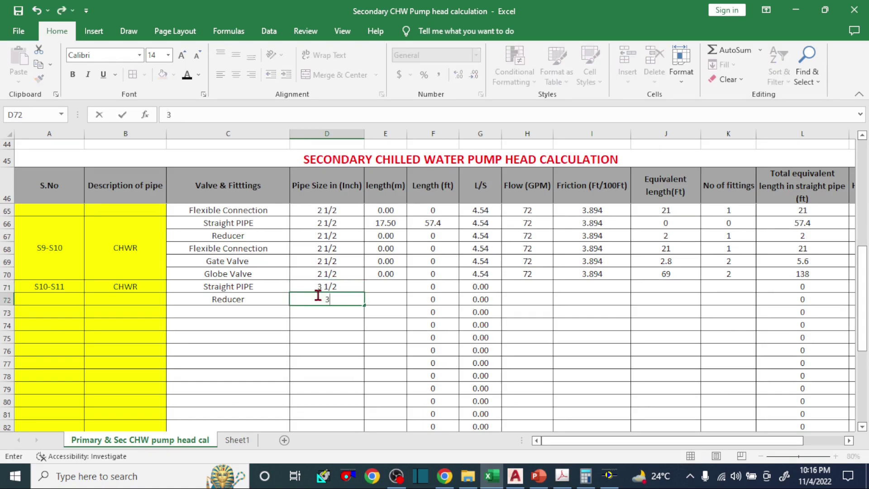
{"action": "type", "text": " 1/2"}
{"action": "key", "text": "Tab"}
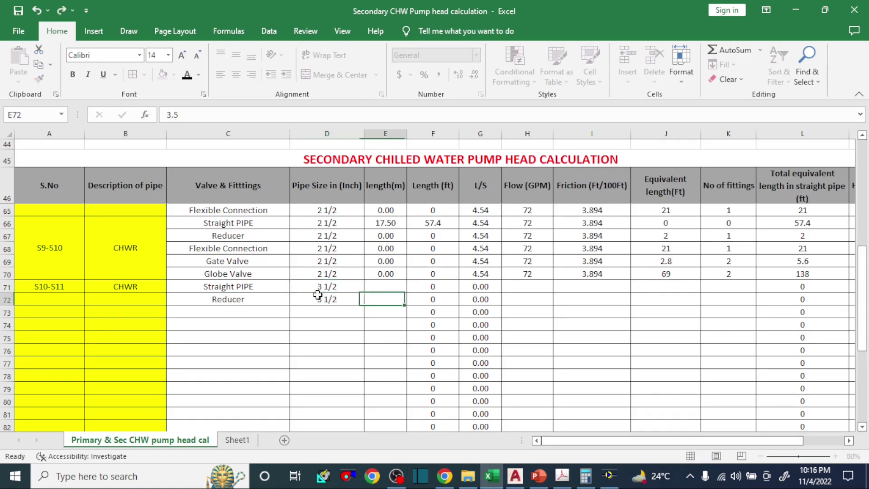
Remeasure the S11 to S10 return pipe in AutoCAD without placing the dimension, and enter 10.5 m as the S10-S11 straight pipe length in Excel
{"action": "key", "text": "Up"}
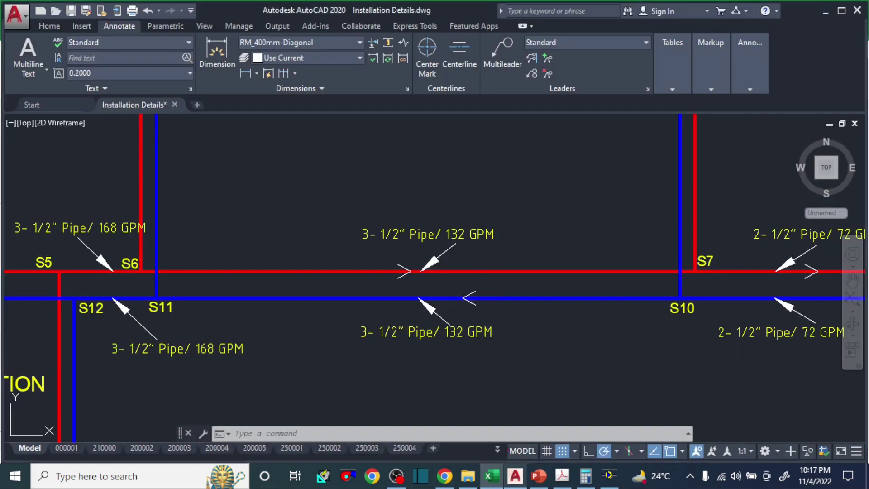
{"action": "left_click", "coordinate": [515, 476]}
{"action": "type", "text": "d"}
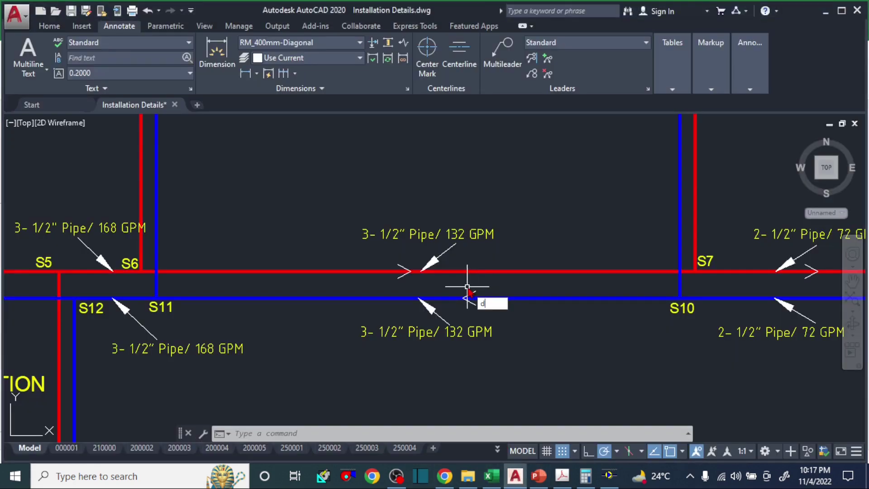
{"action": "type", "text": "li"}
{"action": "key", "text": "Return"}
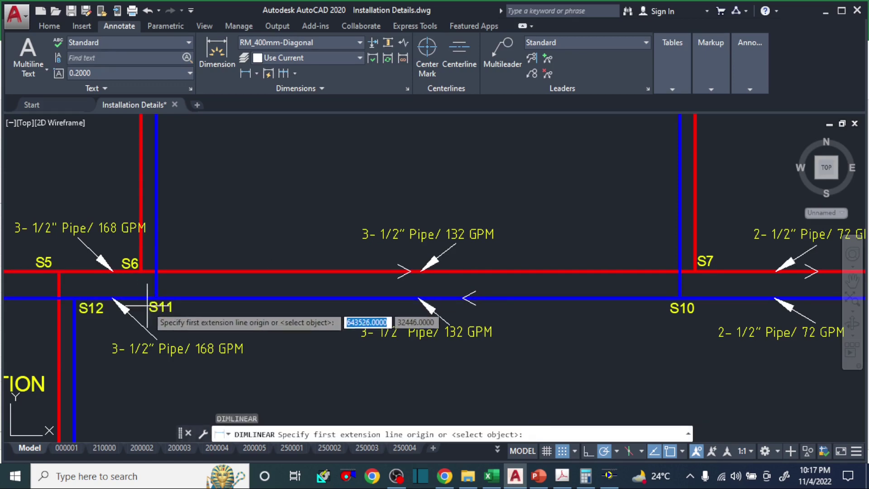
{"action": "left_click", "coordinate": [156, 298]}
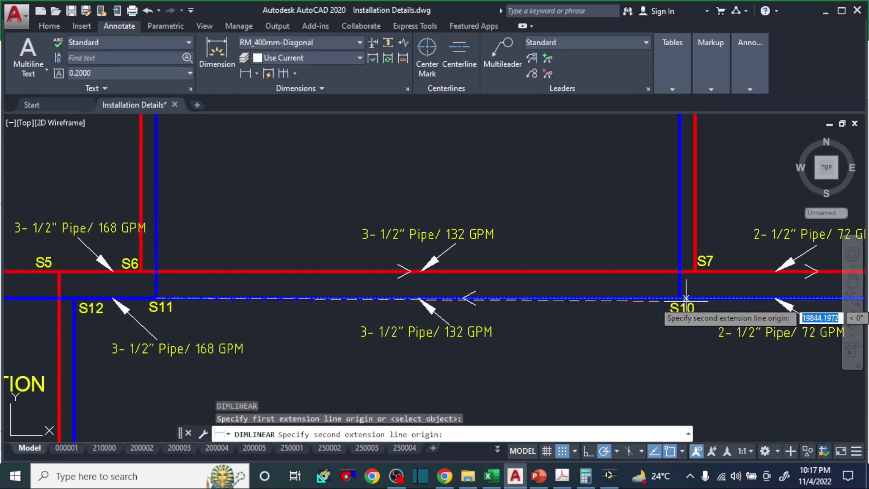
{"action": "left_click", "coordinate": [681, 299]}
{"action": "key", "text": "Escape"}
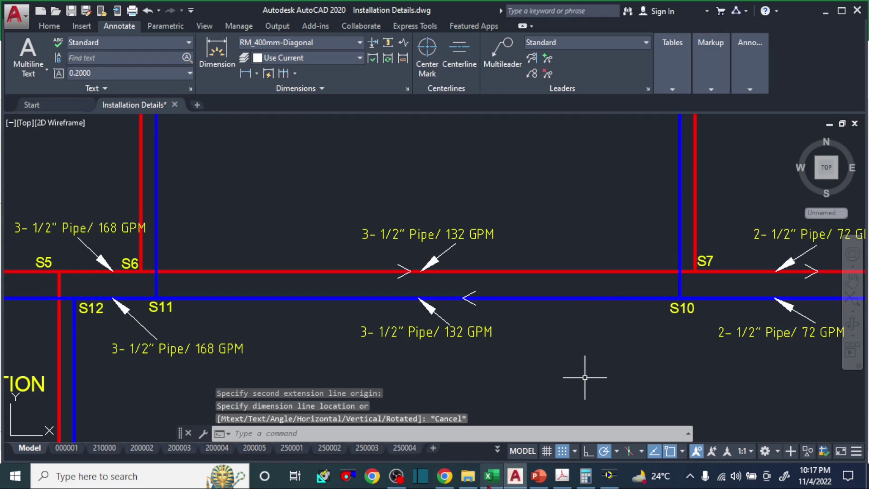
{"action": "left_click", "coordinate": [498, 476]}
{"action": "type", "text": "10"}
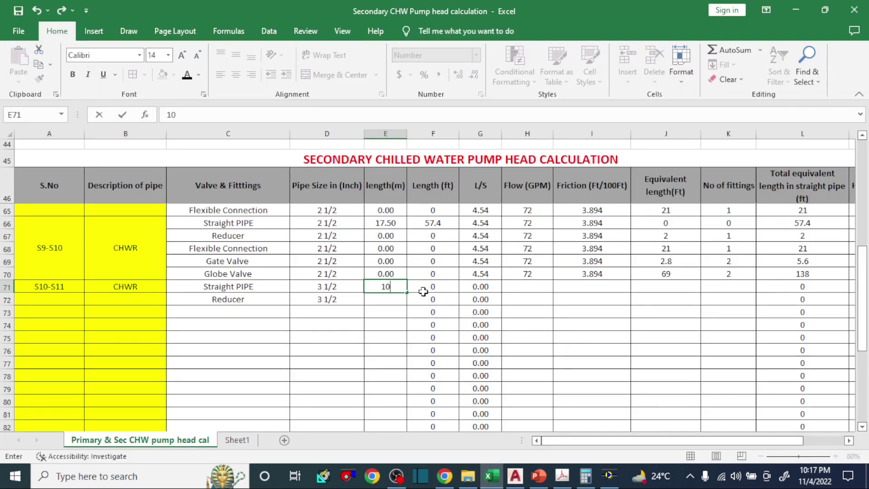
{"action": "type", "text": ".5"}
{"action": "key", "text": "Tab"}
Check the S10-S11 flow in the AutoCAD drawing and enter 132 GPM for the straight pipe in Excel
{"action": "key", "text": "Tab"}
{"action": "key", "text": "Tab"}
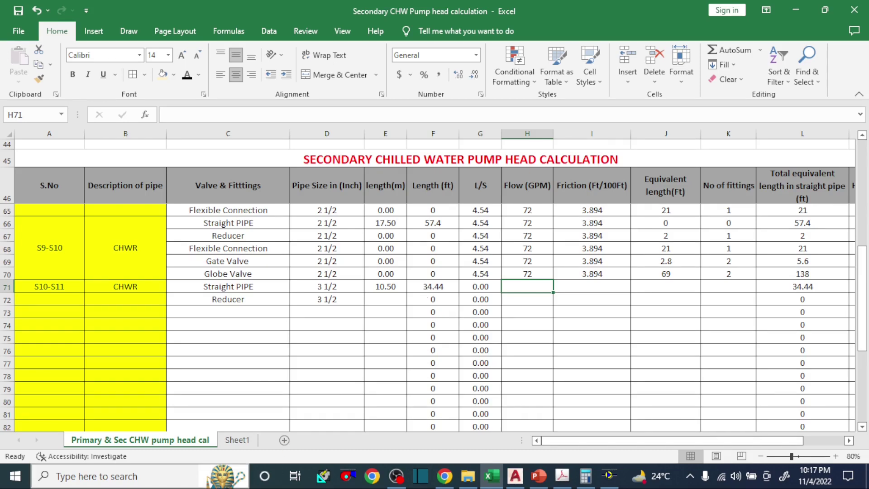
{"action": "left_click", "coordinate": [516, 475]}
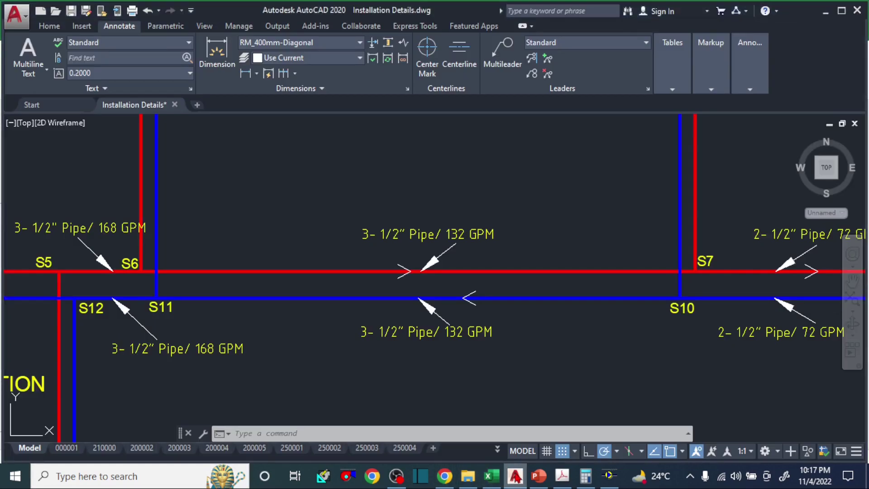
{"action": "key", "text": "alt+Tab"}
{"action": "type", "text": "13"}
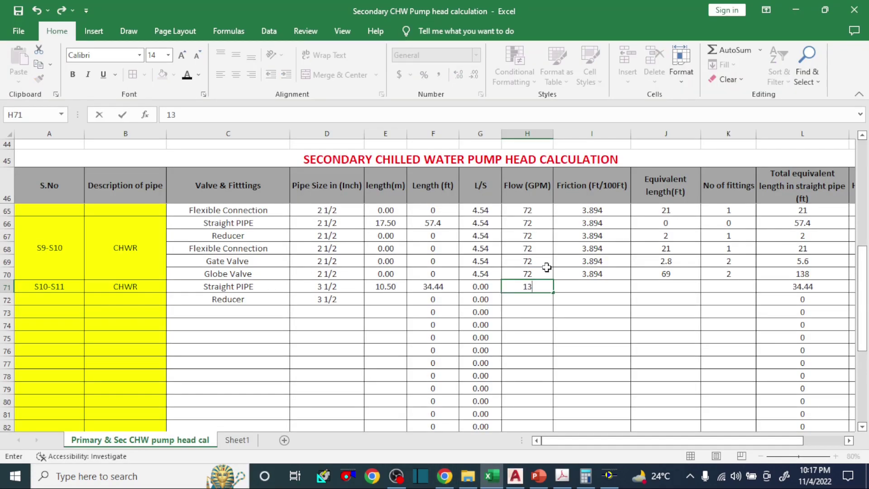
{"action": "left_click", "coordinate": [565, 339]}
Look up the friction in the matching 3 1/2 inch S6-S7 rows and enter 1.494 for the S10-S11 straight pipe
{"action": "scroll", "coordinate": [413, 330], "scroll_direction": "up", "scroll_amount": 3}
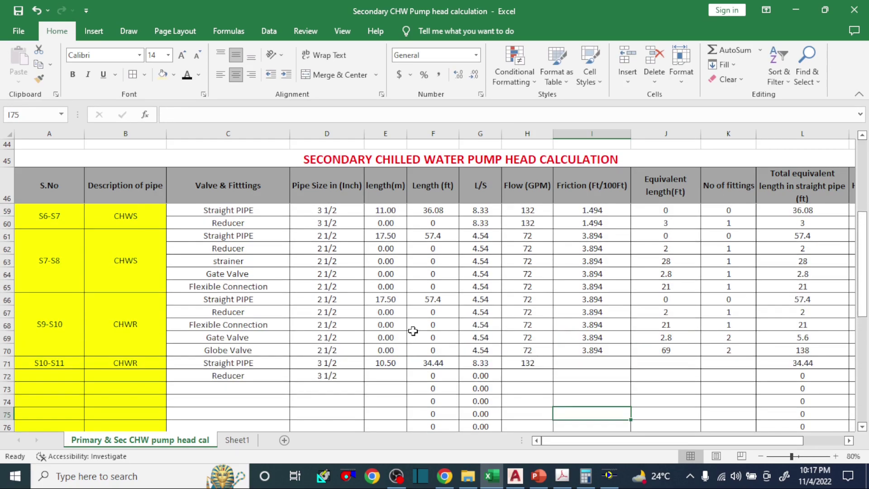
{"action": "left_click_drag", "start_coordinate": [322, 266], "coordinate": [595, 264]}
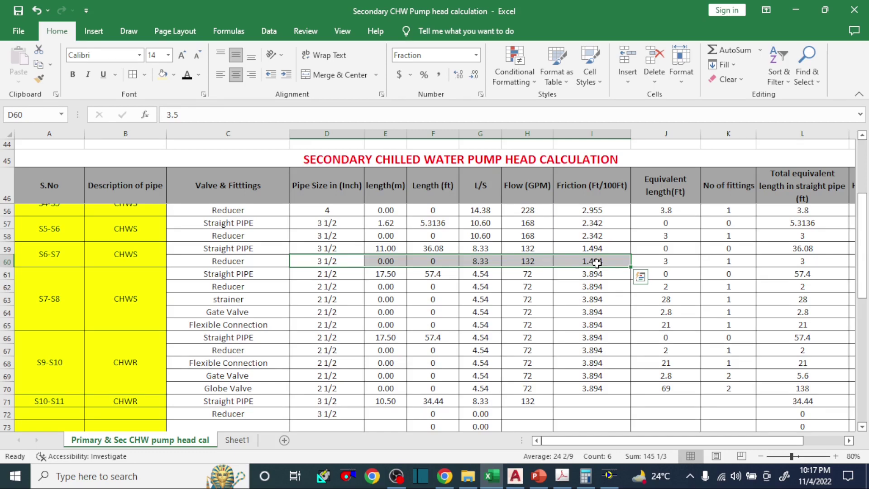
{"action": "left_click", "coordinate": [578, 400]}
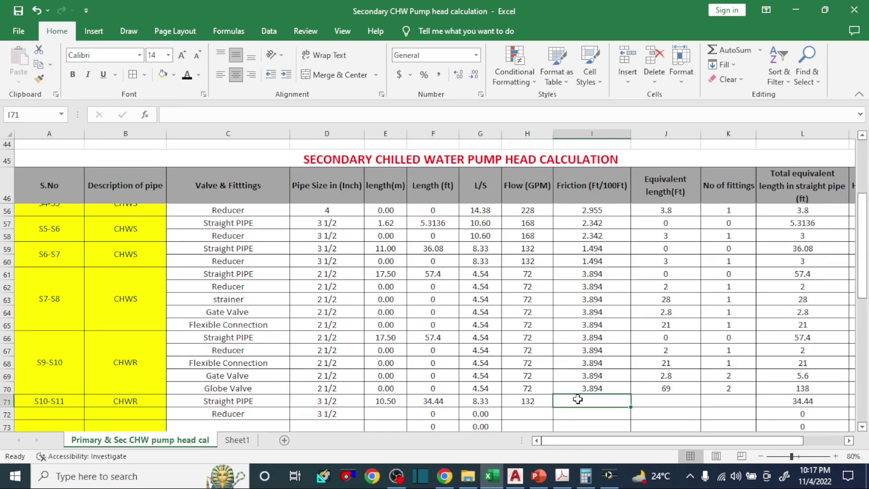
{"action": "type", "text": "1.494"}
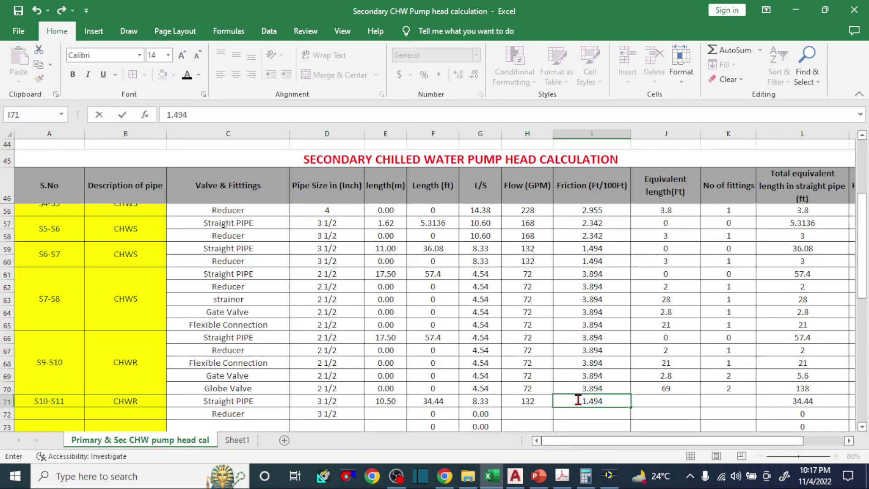
{"action": "key", "text": "Tab"}
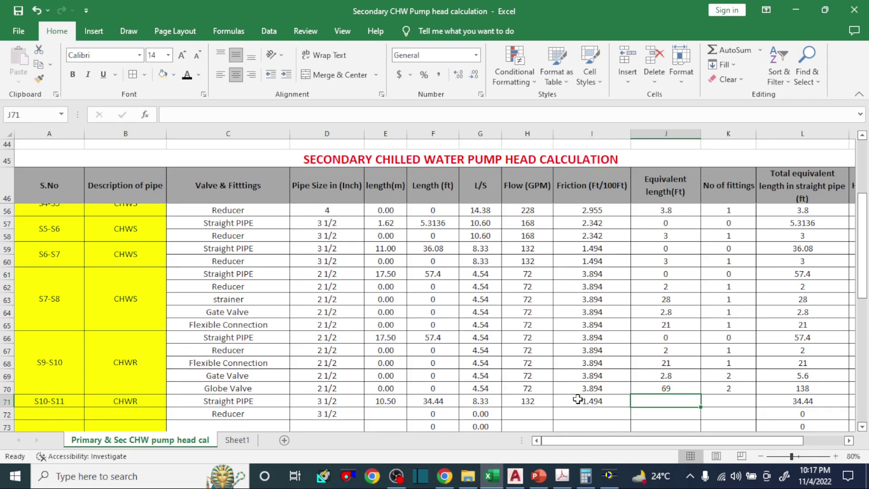
Enter 0 for both the equivalent length and number of fittings in the S10-S11 Straight PIPE row
{"action": "type", "text": "0"}
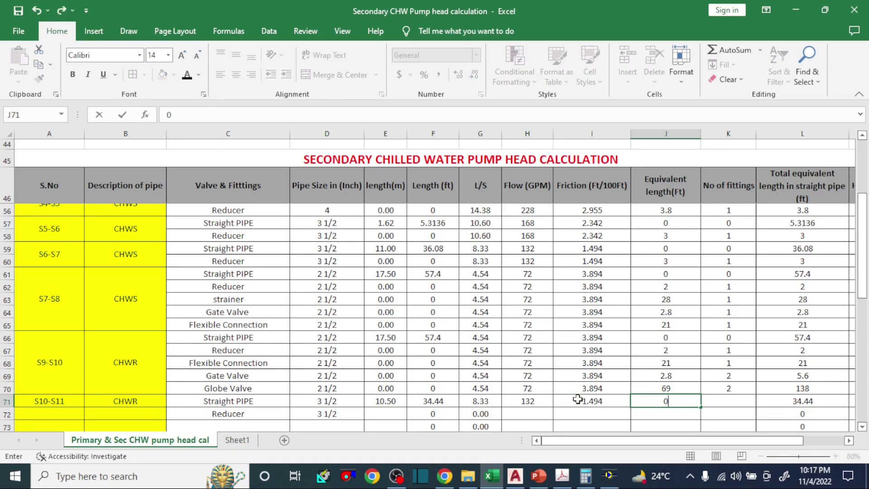
{"action": "key", "text": "Tab"}
{"action": "type", "text": "0"}
{"action": "key", "text": "Return"}
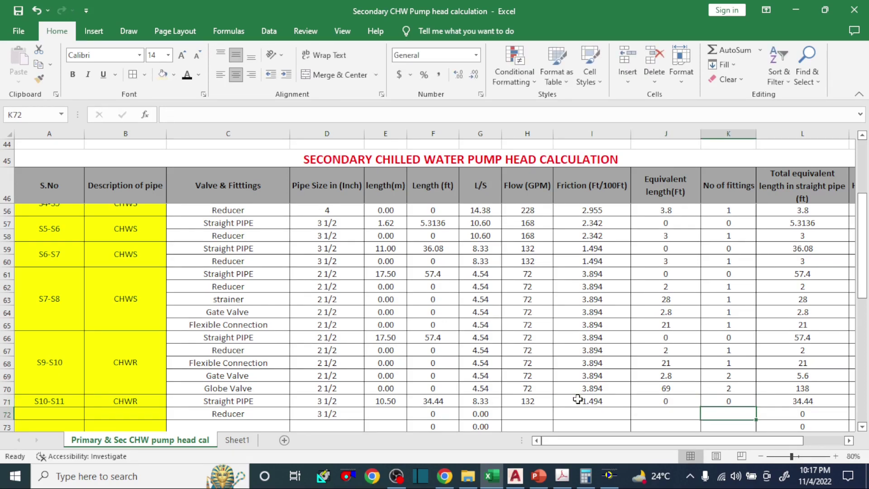
Fill the S10-S11 Reducer row with length 0 m, flow 132 GPM and friction 1.494
{"action": "key", "text": "Left"}
{"action": "key", "text": "Left"}
{"action": "key", "text": "Left"}
{"action": "key", "text": "Left"}
{"action": "key", "text": "Left"}
{"action": "key", "text": "Left"}
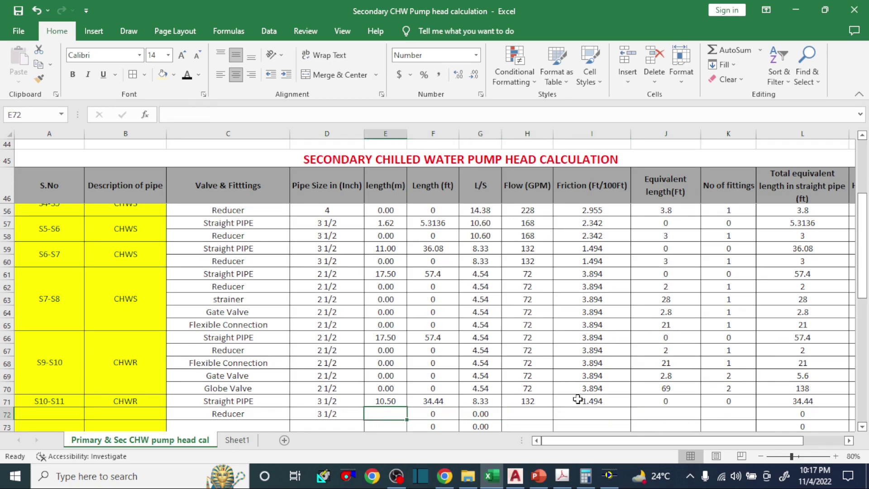
{"action": "type", "text": "0"}
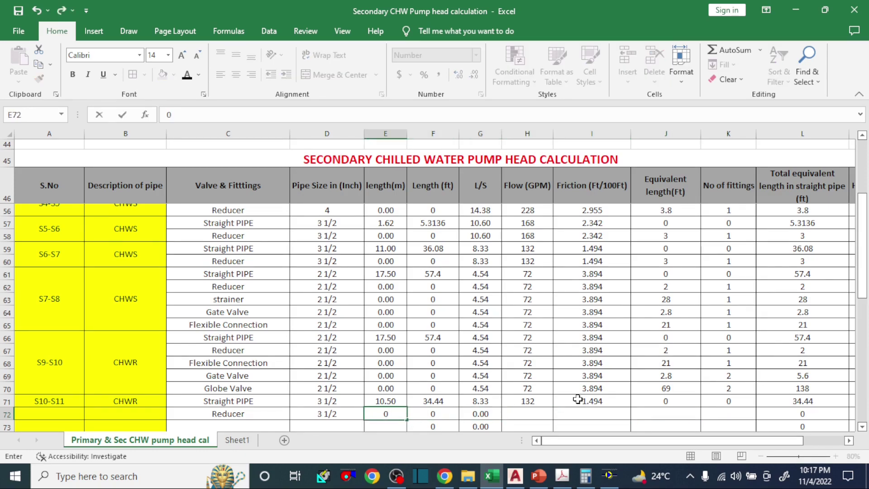
{"action": "key", "text": "Right"}
{"action": "key", "text": "Right"}
{"action": "key", "text": "Right"}
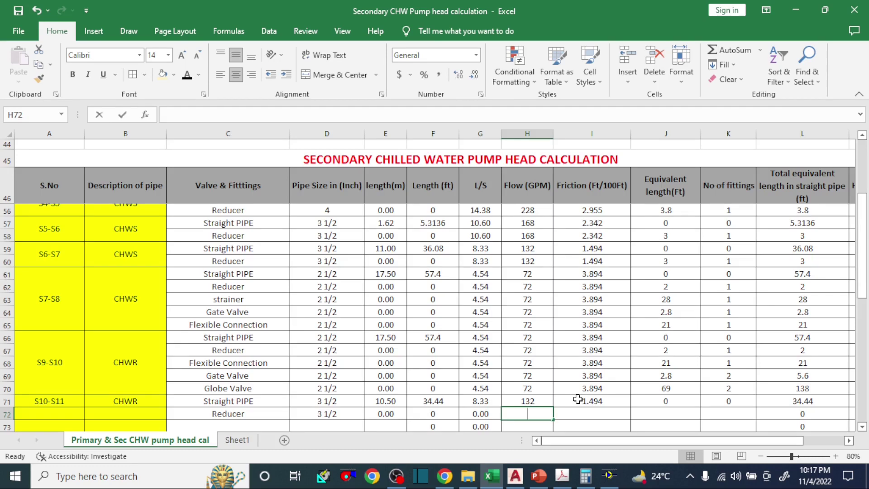
{"action": "type", "text": "132"}
{"action": "key", "text": "Right"}
{"action": "type", "text": "1."}
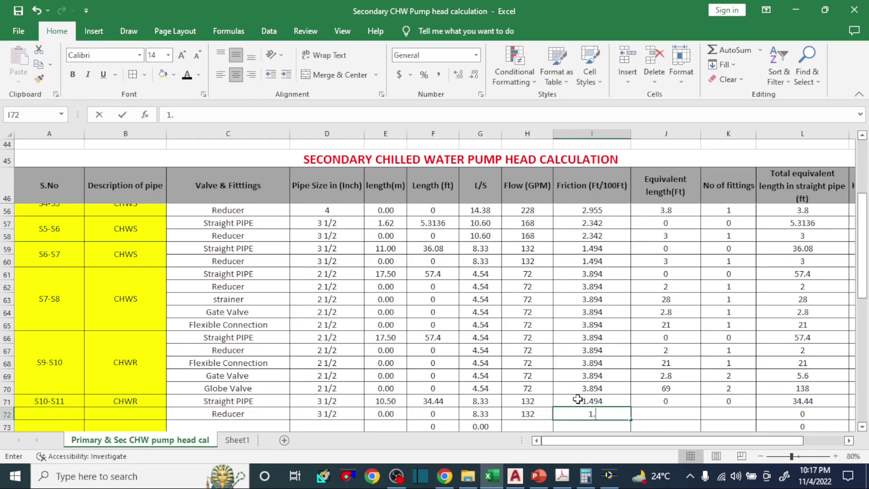
{"action": "type", "text": "494"}
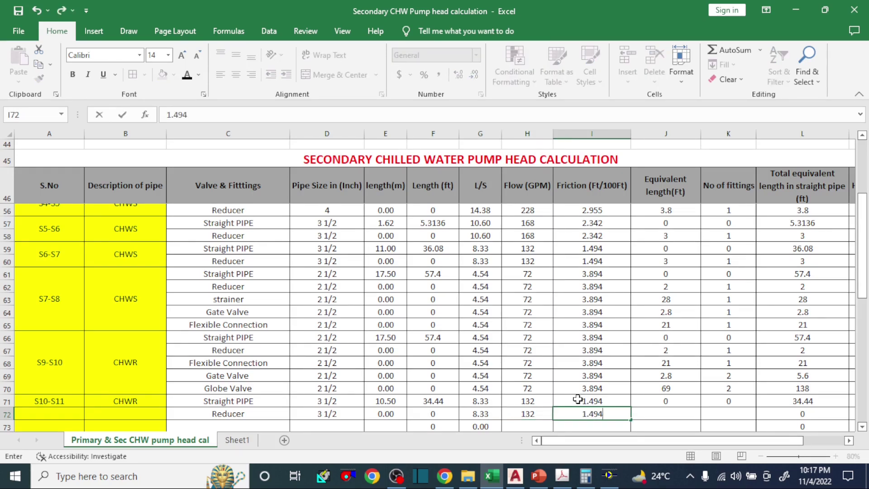
Look up the 3 1/2 inch reducer in the S5-S6 rows and enter equivalent length 3 and 1 fitting for the S10-S11 Reducer
{"action": "key", "text": "Right"}
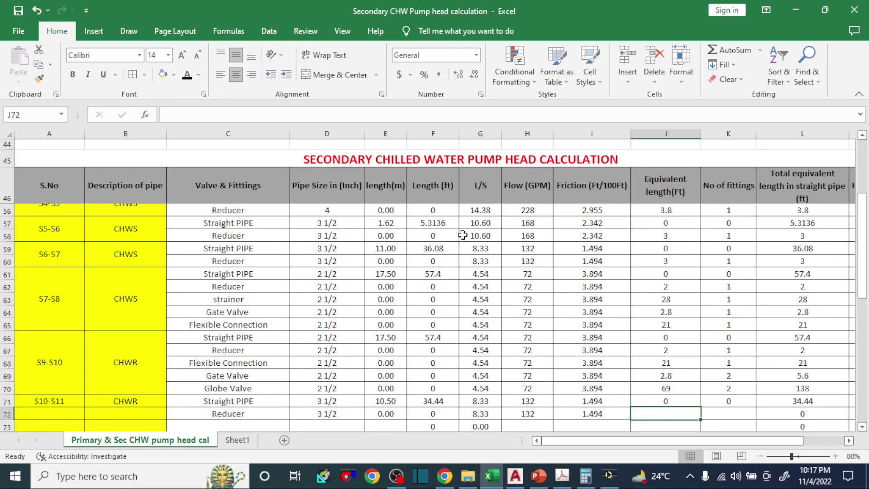
{"action": "left_click", "coordinate": [677, 232]}
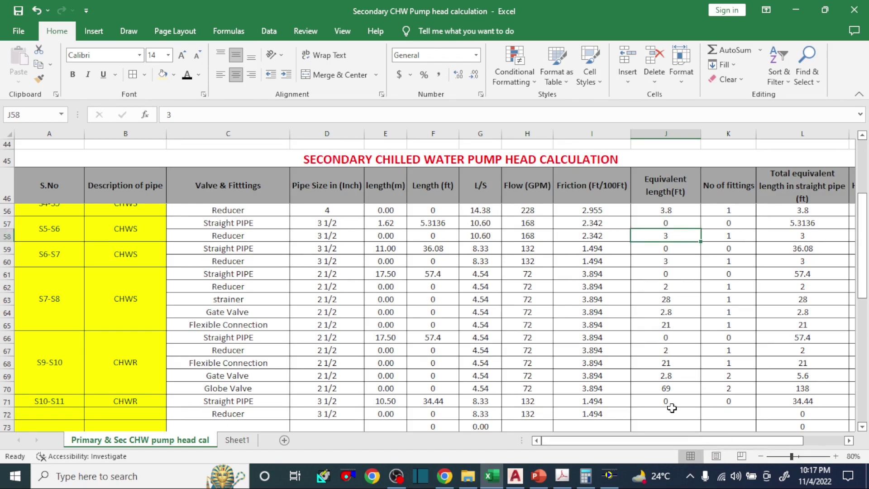
{"action": "left_click", "coordinate": [672, 410]}
{"action": "type", "text": "3"}
{"action": "key", "text": "Tab"}
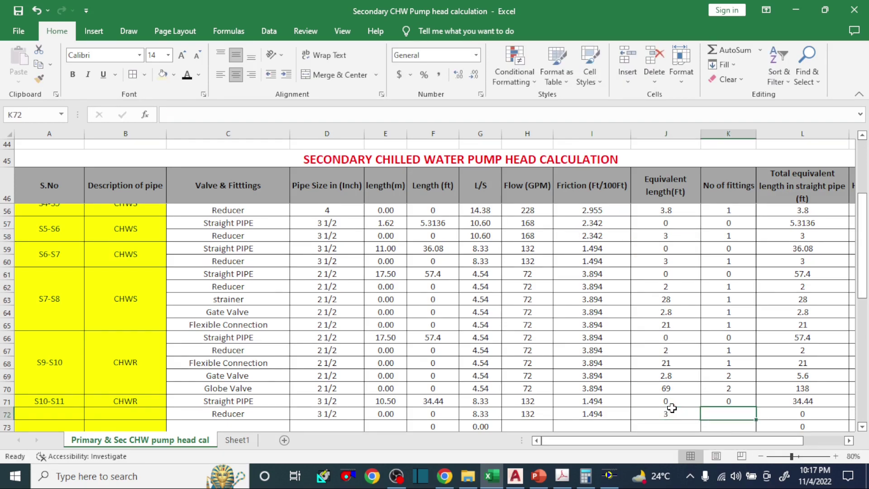
{"action": "type", "text": "1"}
{"action": "key", "text": "Tab"}
Merge the S10-S11 and CHWR label cells separately across their Straight PIPE and Reducer rows
{"action": "scroll", "coordinate": [545, 374], "scroll_direction": "down", "scroll_amount": 3}
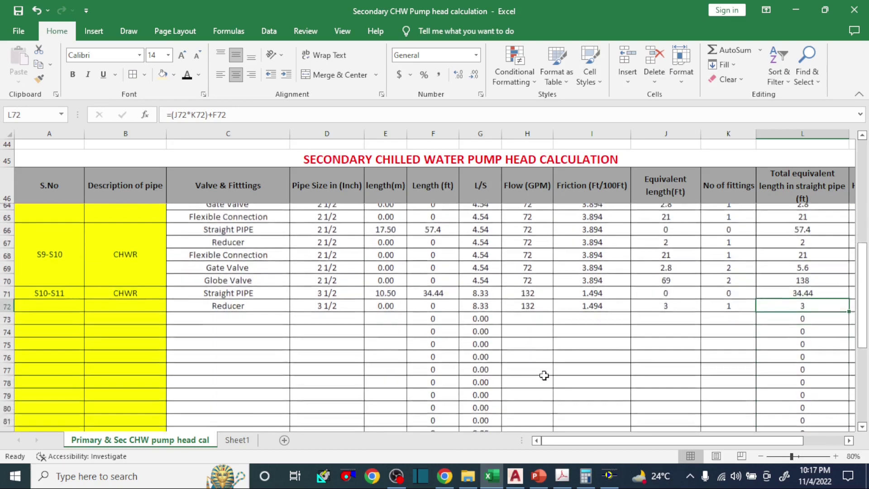
{"action": "left_click_drag", "start_coordinate": [112, 286], "coordinate": [68, 299]}
{"action": "left_click", "coordinate": [342, 78]}
{"action": "left_click", "coordinate": [332, 79]}
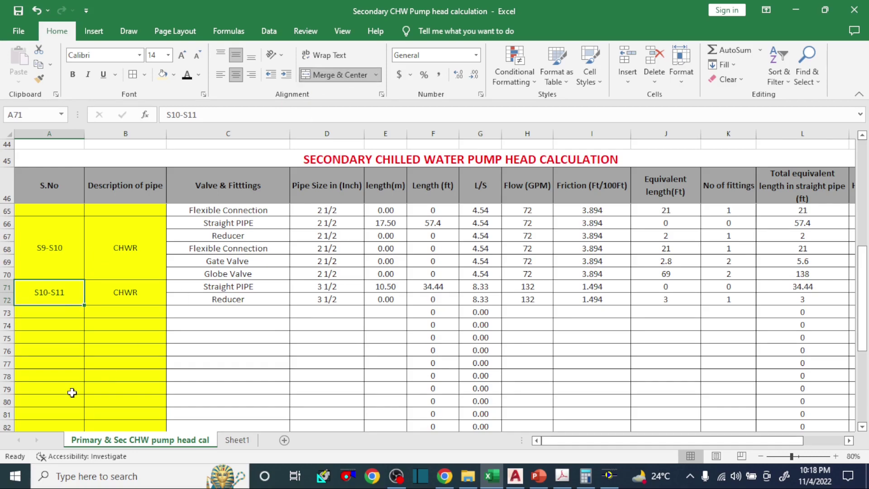
Check the next return section in the AutoCAD drawing and start row 73 in Excel with S.No S11-S12 and description CHWR
{"action": "left_click", "coordinate": [47, 313]}
{"action": "left_click", "coordinate": [516, 476]}
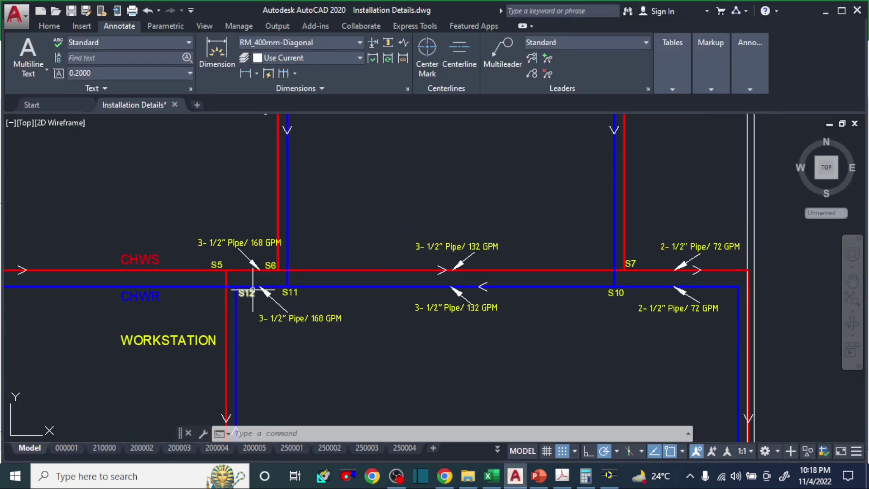
{"action": "scroll", "coordinate": [344, 312], "scroll_direction": "up", "scroll_amount": 2}
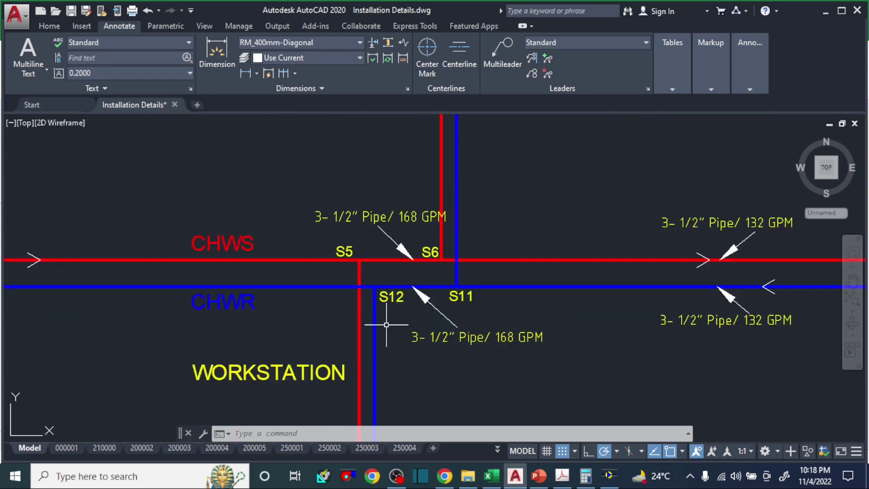
{"action": "left_click", "coordinate": [491, 476]}
{"action": "type", "text": "S11-S12"}
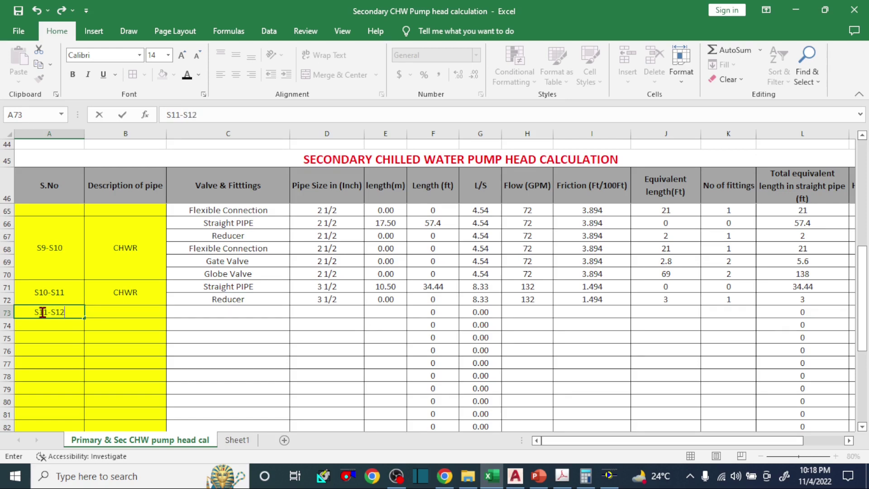
{"action": "key", "text": "Tab"}
{"action": "type", "text": "CH"}
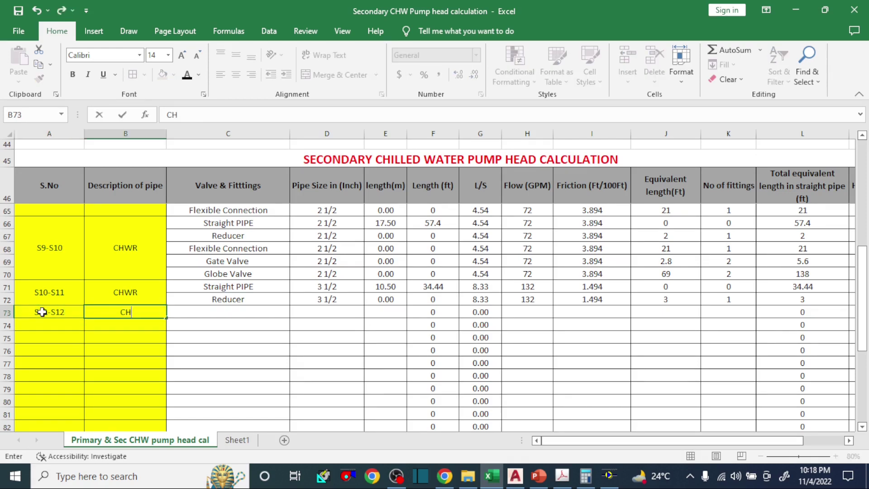
{"action": "key", "text": "Tab"}
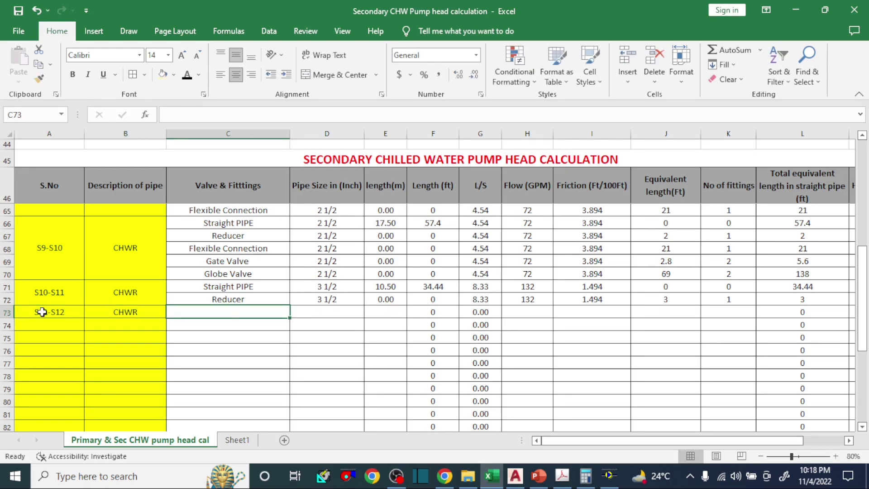
List Straight PIPE and Reducer as the valves and fittings of section S11-S12
{"action": "type", "text": "ST"}
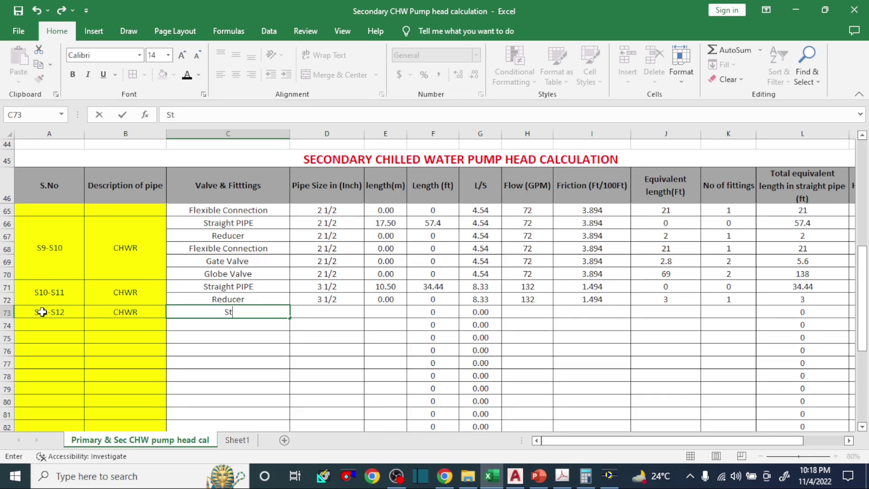
{"action": "type", "text": "raight PIPE"}
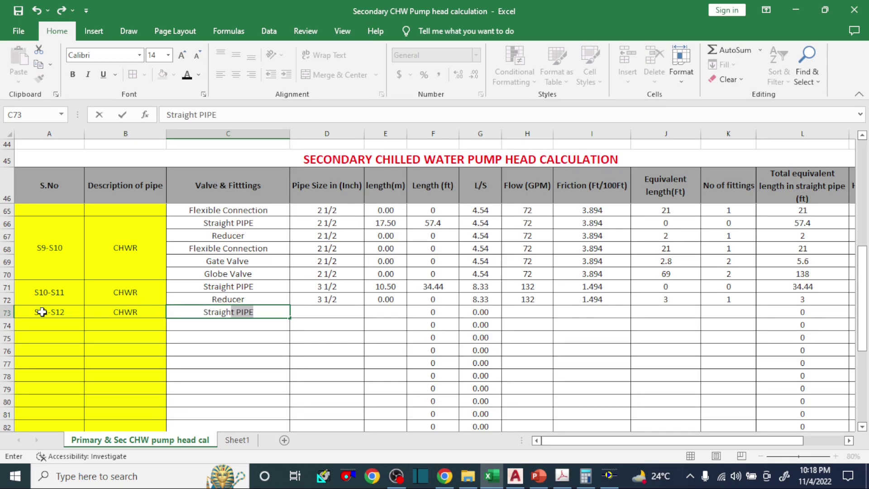
{"action": "key", "text": "Return"}
{"action": "type", "text": "Reducer"}
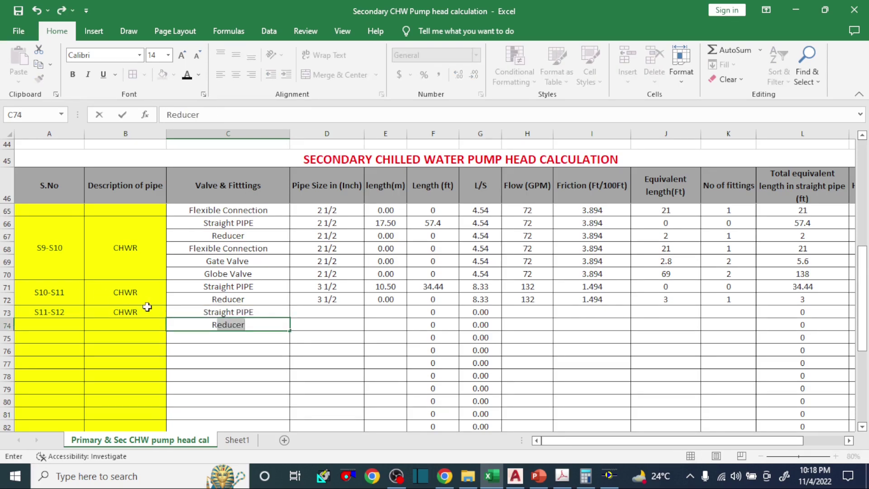
Check the S11-S12 pipe size in the AutoCAD drawing and copy 3 1/2 inch into its Straight PIPE and Reducer rows in Excel
{"action": "left_click", "coordinate": [321, 312]}
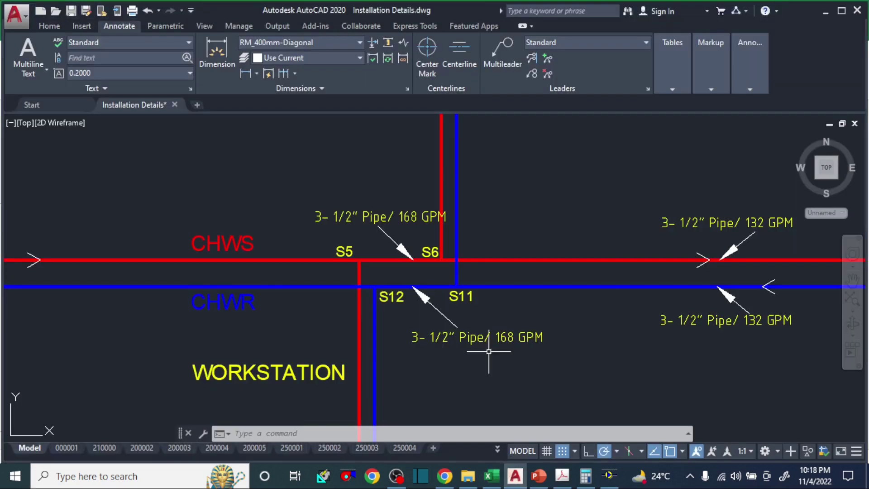
{"action": "left_click", "coordinate": [515, 476]}
{"action": "left_click", "coordinate": [492, 476]}
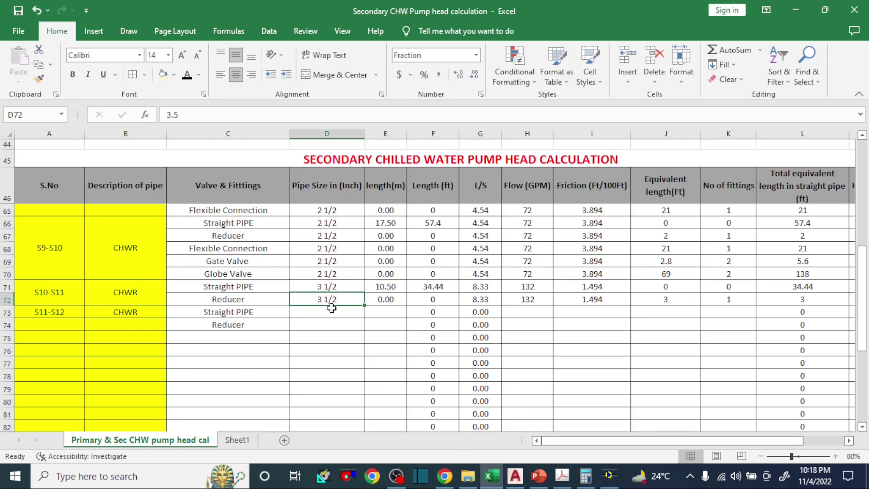
{"action": "key", "text": "ctrl+c"}
{"action": "left_click_drag", "start_coordinate": [328, 313], "coordinate": [329, 322]}
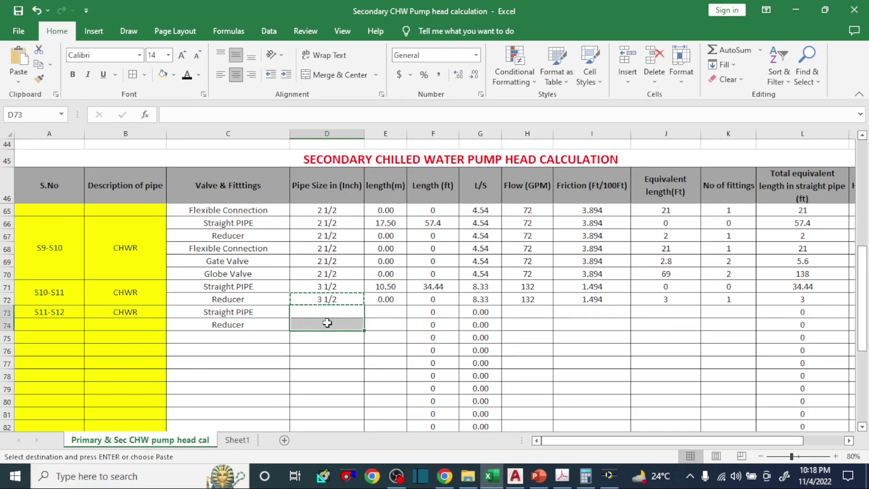
{"action": "key", "text": "ctrl+v"}
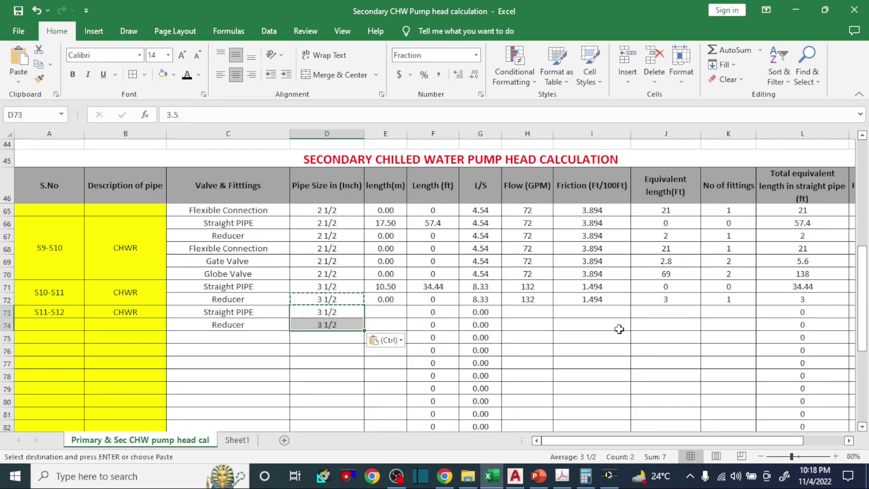
Enter a flow of 168 GPM for the S11-S12 straight pipe
{"action": "left_click", "coordinate": [528, 313]}
{"action": "type", "text": "168"}
{"action": "key", "text": "Tab"}
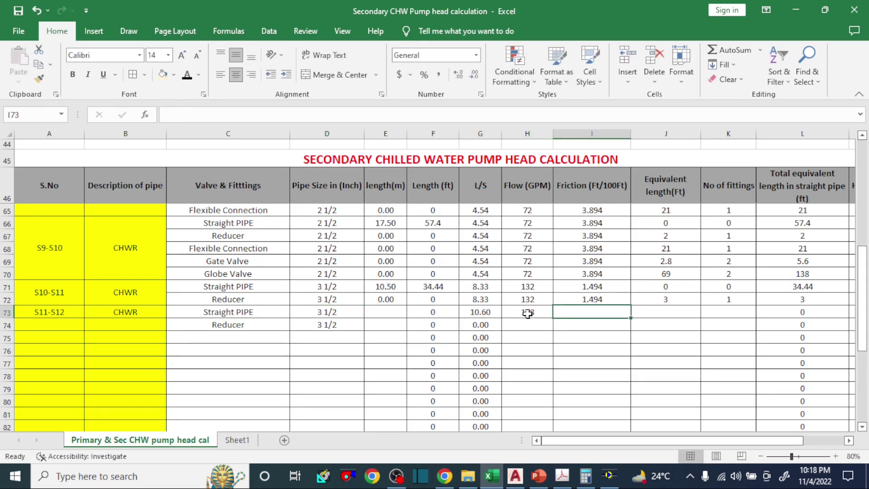
Copy the 2.342 friction from the matching 168 GPM S5-S6 Reducer row to the S11-S12 straight pipe
{"action": "scroll", "coordinate": [580, 324], "scroll_direction": "up", "scroll_amount": 3}
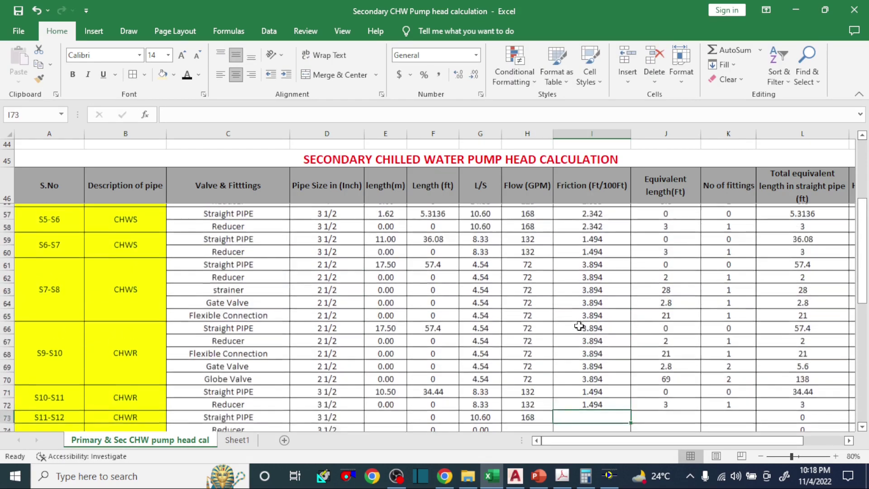
{"action": "scroll", "coordinate": [570, 304], "scroll_direction": "up", "scroll_amount": 1}
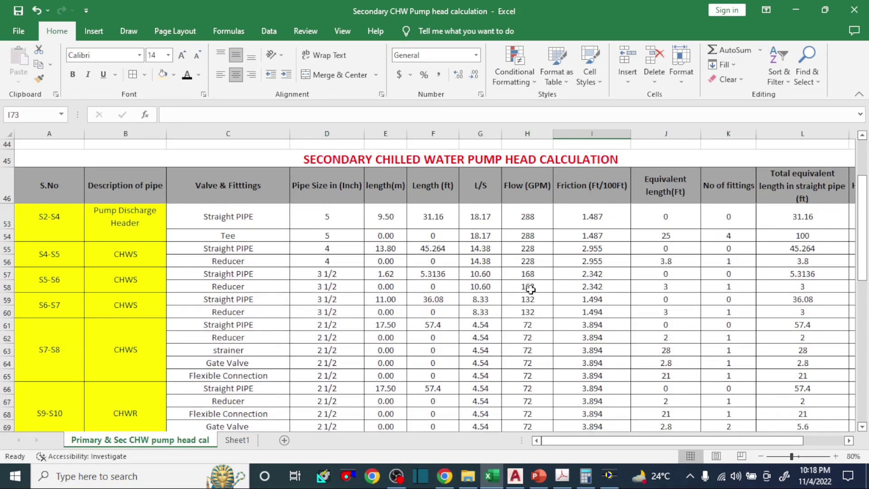
{"action": "left_click", "coordinate": [591, 287]}
{"action": "key", "text": "ctrl+c"}
{"action": "scroll", "coordinate": [584, 356], "scroll_direction": "down", "scroll_amount": 3}
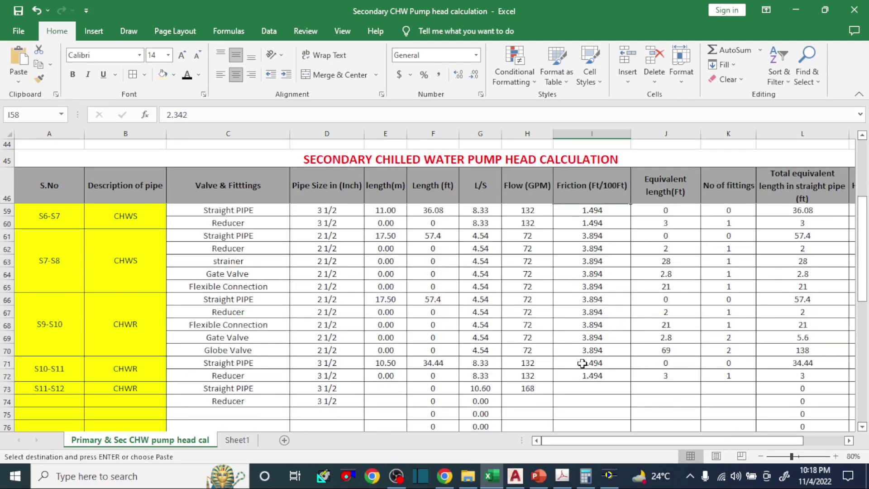
{"action": "left_click", "coordinate": [589, 350]}
{"action": "key", "text": "ctrl+v"}
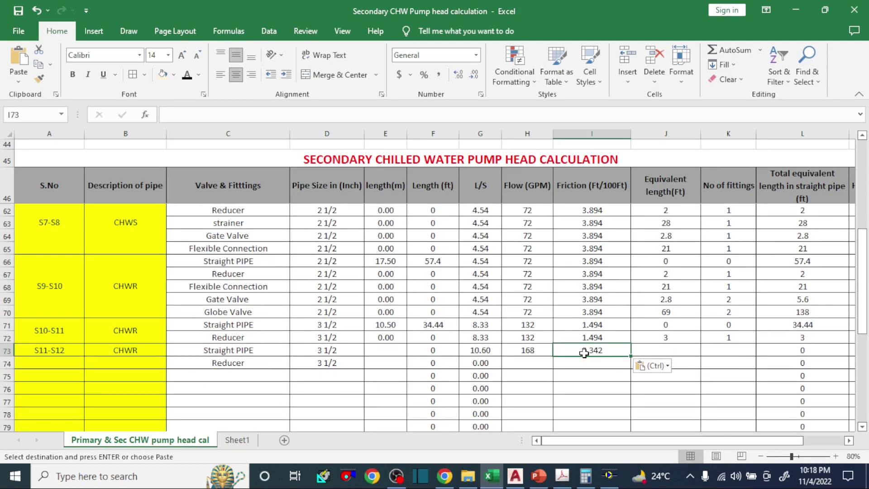
Copy the 168 GPM flow and 2.342 friction to the S11-S12 Reducer row and save the workbook
{"action": "left_click_drag", "start_coordinate": [528, 350], "coordinate": [580, 360]}
{"action": "key", "text": "ctrl+c"}
{"action": "left_click", "coordinate": [534, 363]}
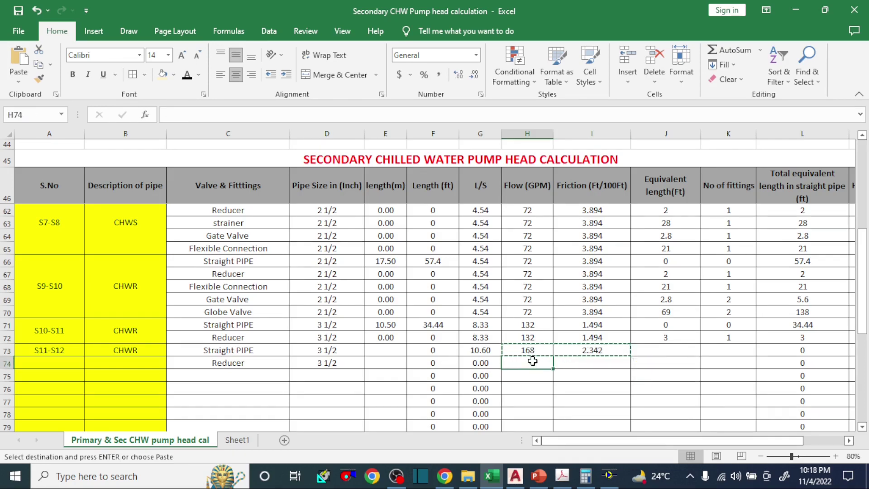
{"action": "key", "text": "ctrl+v"}
{"action": "key", "text": "ctrl+s"}
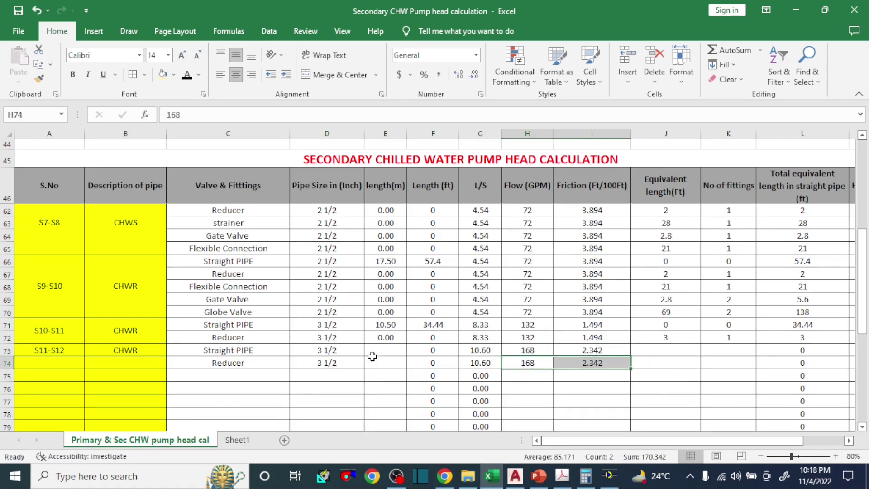
Switch to AutoCAD and measure the CHWR pipe between S12 and S11 with a linear dimension, without placing it
{"action": "left_click", "coordinate": [377, 350]}
{"action": "scroll", "coordinate": [518, 458], "scroll_direction": "up", "scroll_amount": 2}
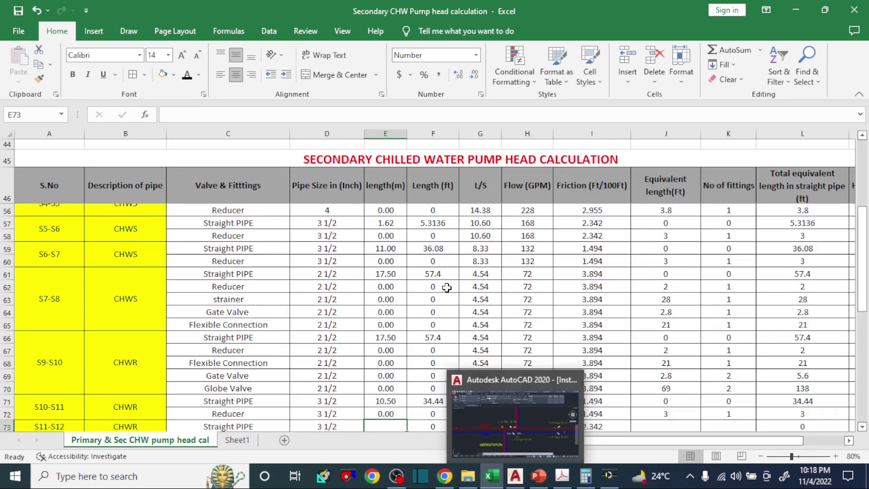
{"action": "left_click", "coordinate": [515, 475]}
{"action": "type", "text": "DI"}
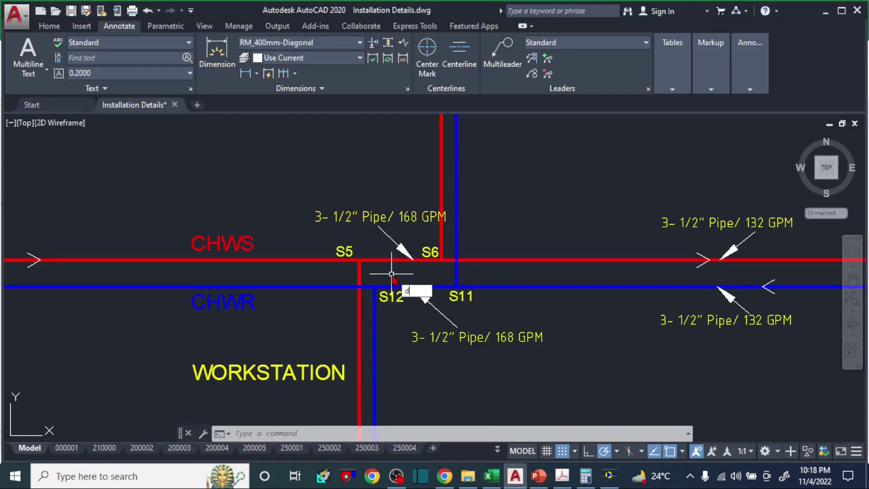
{"action": "key", "text": "Return"}
{"action": "scroll", "coordinate": [368, 292], "scroll_direction": "up", "scroll_amount": 2}
{"action": "left_click", "coordinate": [364, 286]}
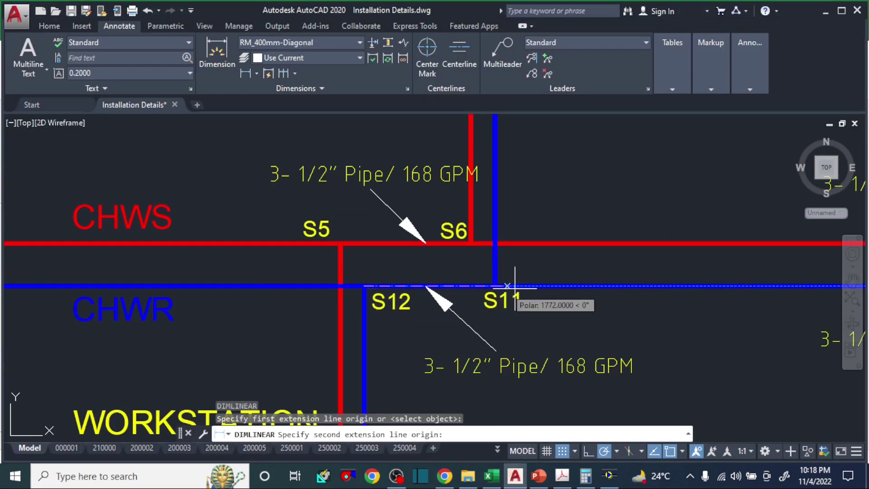
{"action": "left_click", "coordinate": [491, 290]}
{"action": "key", "text": "Escape"}
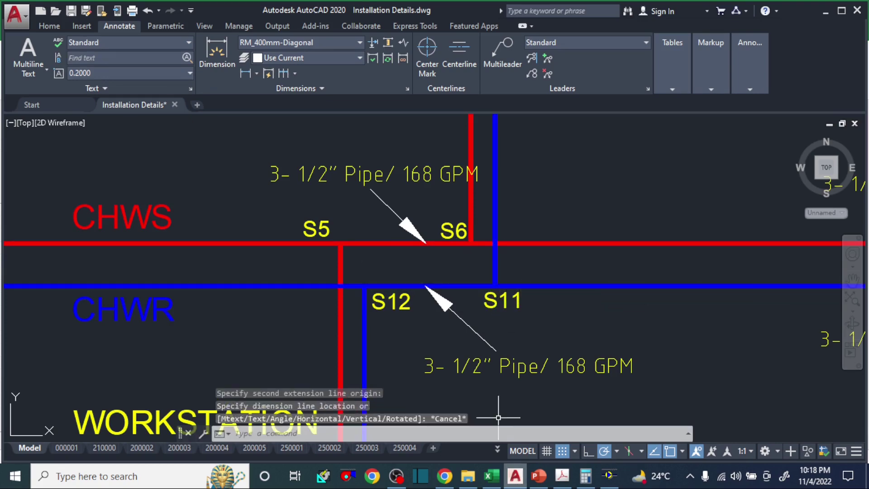
Return to Excel, check the S5-S6 straight pipe length and enter 1.62 m as the S11-S12 straight pipe length
{"action": "left_click", "coordinate": [502, 476]}
{"action": "scroll", "coordinate": [448, 388], "scroll_direction": "down", "scroll_amount": 1}
{"action": "scroll", "coordinate": [449, 388], "scroll_direction": "up", "scroll_amount": 2}
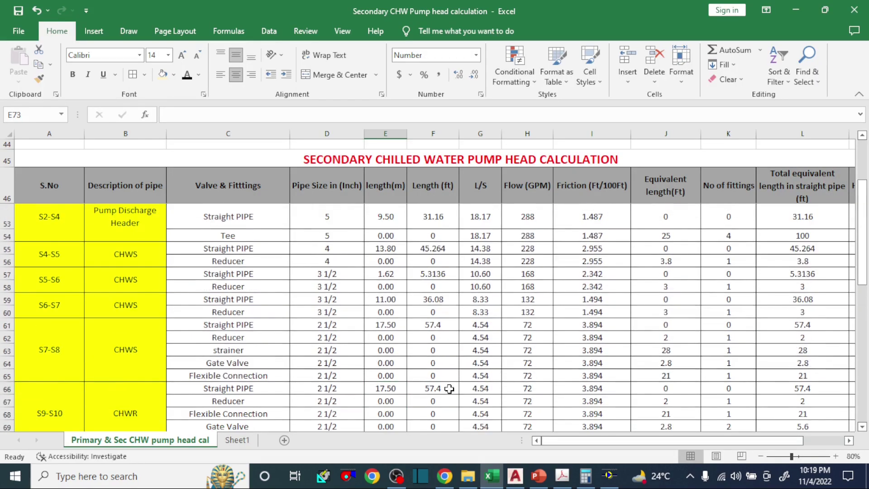
{"action": "left_click", "coordinate": [389, 272]}
{"action": "scroll", "coordinate": [392, 308], "scroll_direction": "down", "scroll_amount": 3}
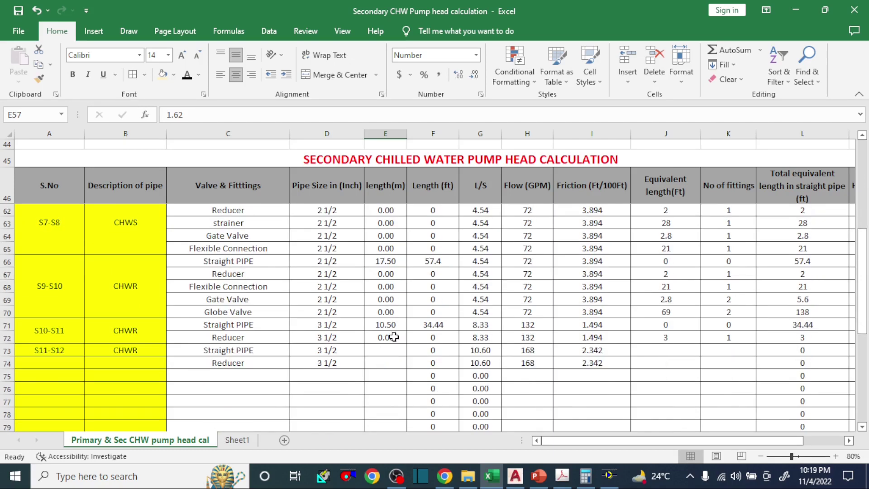
{"action": "left_click", "coordinate": [384, 349]}
{"action": "type", "text": "1"}
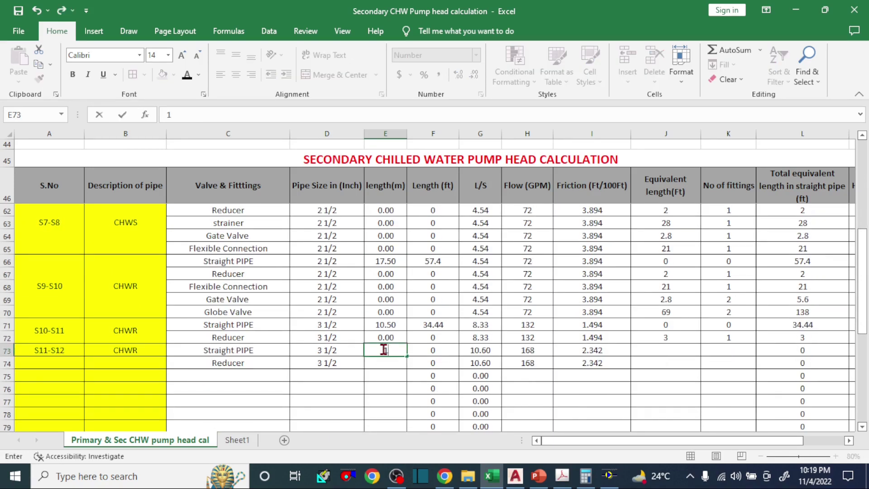
{"action": "type", "text": ".62"}
Enter an equivalent length of 0 and 0 fittings for the S11-S12 straight pipe
{"action": "key", "text": "Right"}
{"action": "key", "text": "Right"}
{"action": "key", "text": "Right"}
{"action": "key", "text": "Right"}
{"action": "key", "text": "Right"}
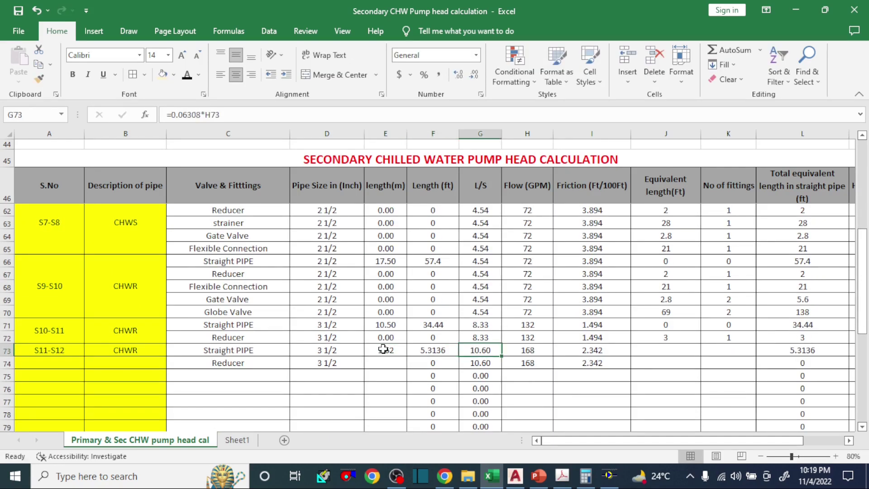
{"action": "type", "text": "0"}
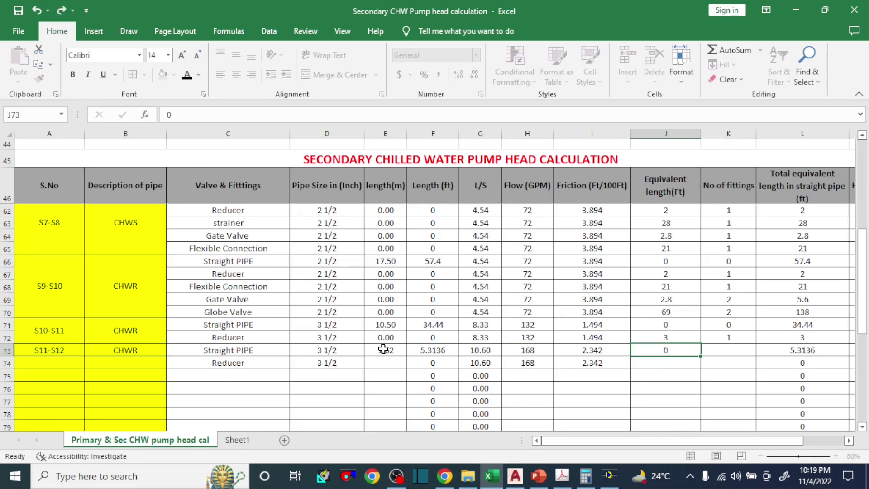
{"action": "key", "text": "Right"}
{"action": "type", "text": "0"}
{"action": "key", "text": "Down"}
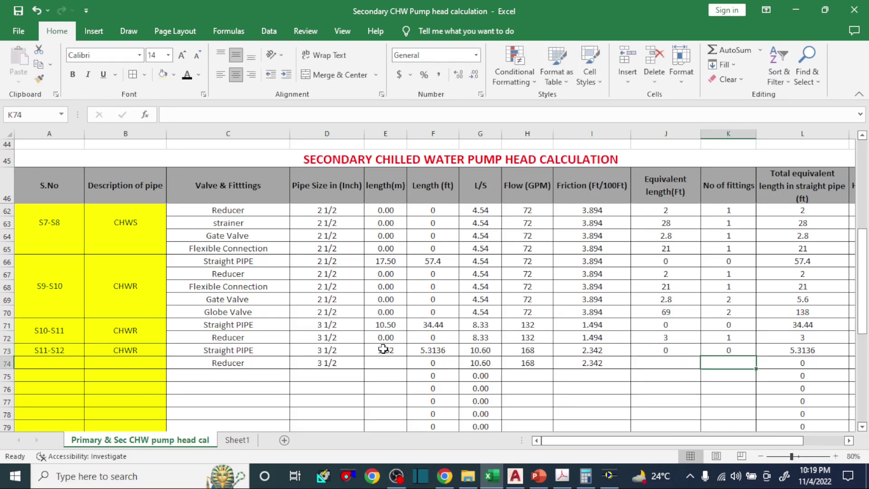
Set the S11-S12 Reducer length to 0 m
{"action": "key", "text": "Left"}
{"action": "key", "text": "Left"}
{"action": "key", "text": "Left"}
{"action": "key", "text": "Left"}
{"action": "key", "text": "Left"}
{"action": "key", "text": "Left"}
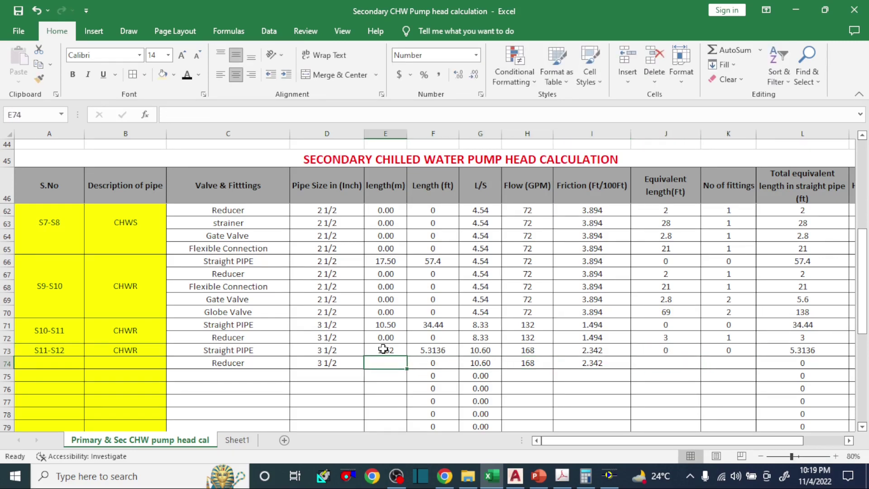
{"action": "type", "text": "0"}
Enter an equivalent length of 3 ft and 1 fitting for the S11-S12 Reducer
{"action": "key", "text": "Right"}
{"action": "key", "text": "Right"}
{"action": "key", "text": "Right"}
{"action": "key", "text": "Right"}
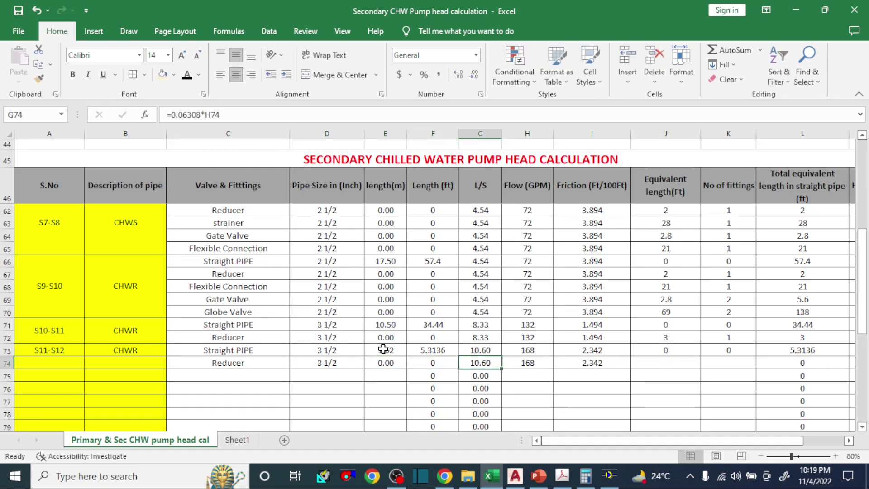
{"action": "key", "text": "Right"}
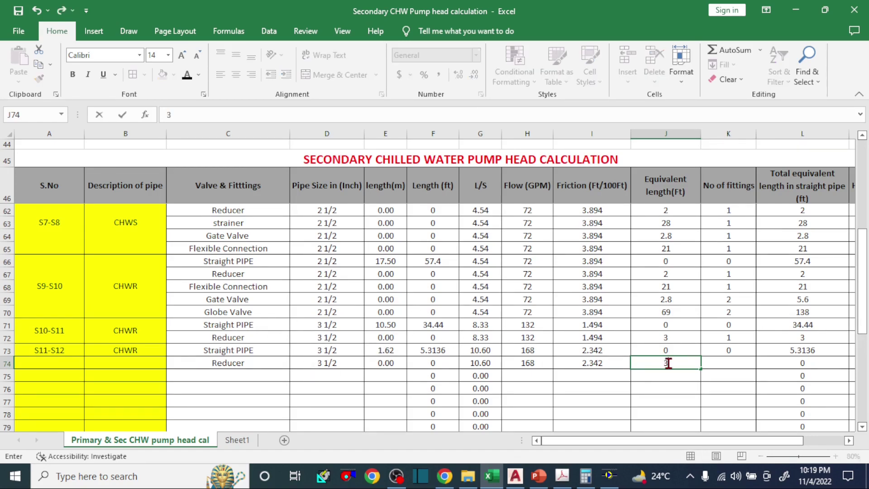
{"action": "key", "text": "Right"}
{"action": "key", "text": "Right"}
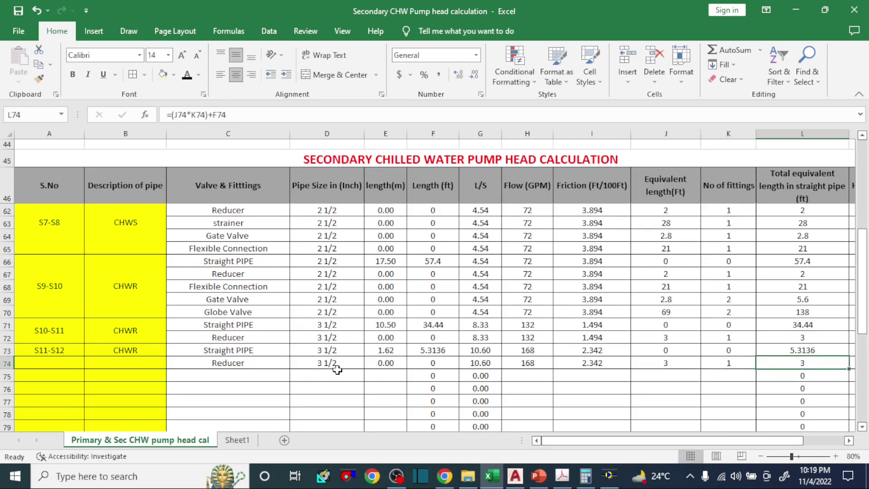
Merge and center the CHWR description and the S11-S12 label across their Straight PIPE and Reducer rows
{"action": "left_click_drag", "start_coordinate": [124, 353], "coordinate": [124, 363]}
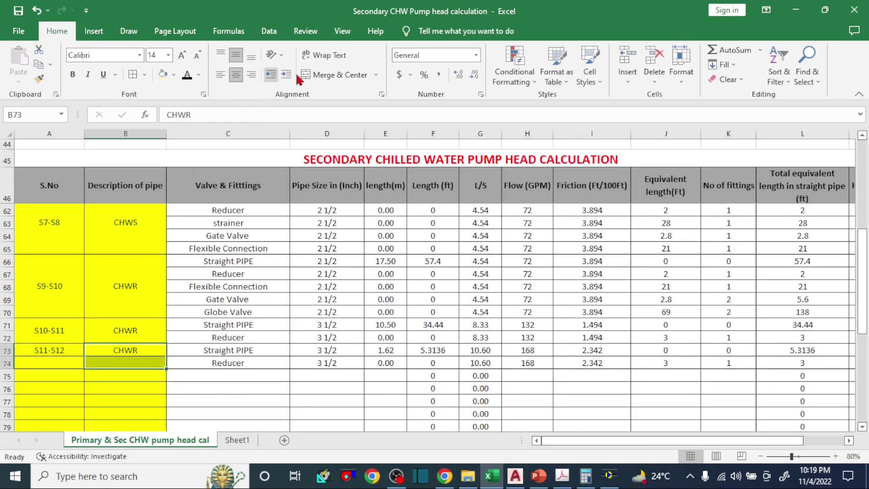
{"action": "left_click", "coordinate": [338, 75]}
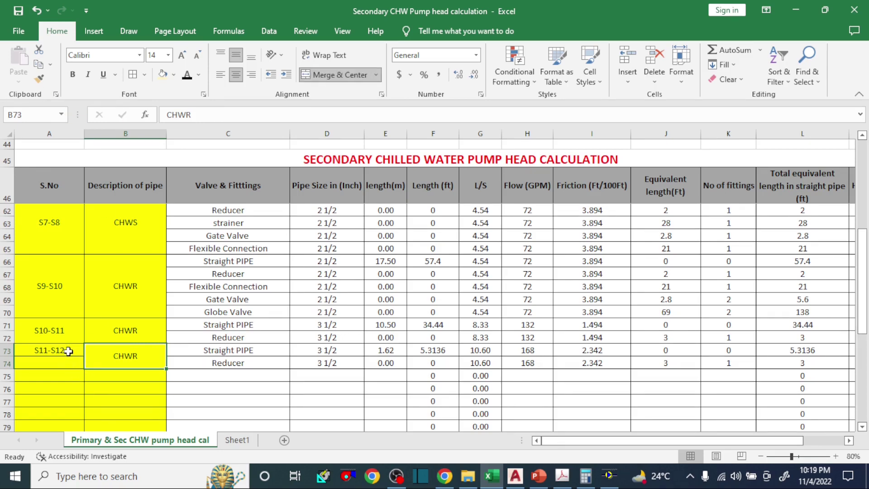
{"action": "left_click_drag", "start_coordinate": [68, 352], "coordinate": [67, 369]}
{"action": "left_click", "coordinate": [339, 75]}
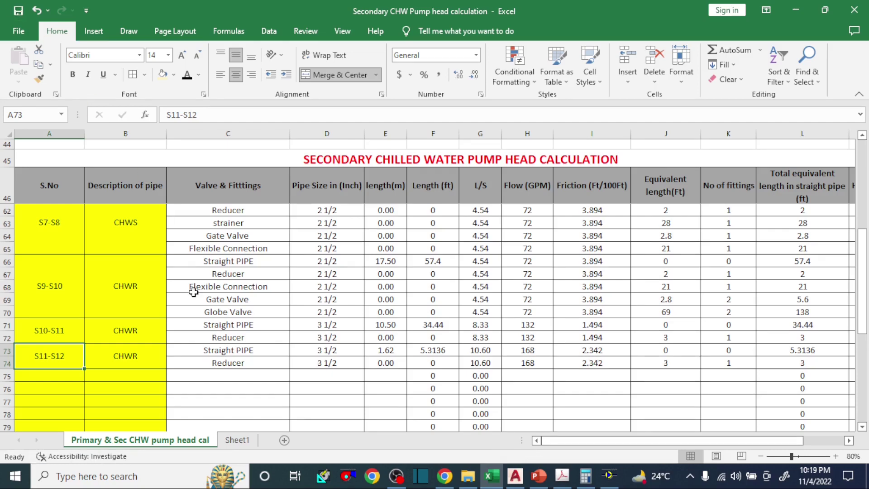
Switch to AutoCAD and examine the CHWR run from S12 to S13 with its pipe size and flow labels
{"action": "scroll", "coordinate": [208, 317], "scroll_direction": "down", "scroll_amount": 3}
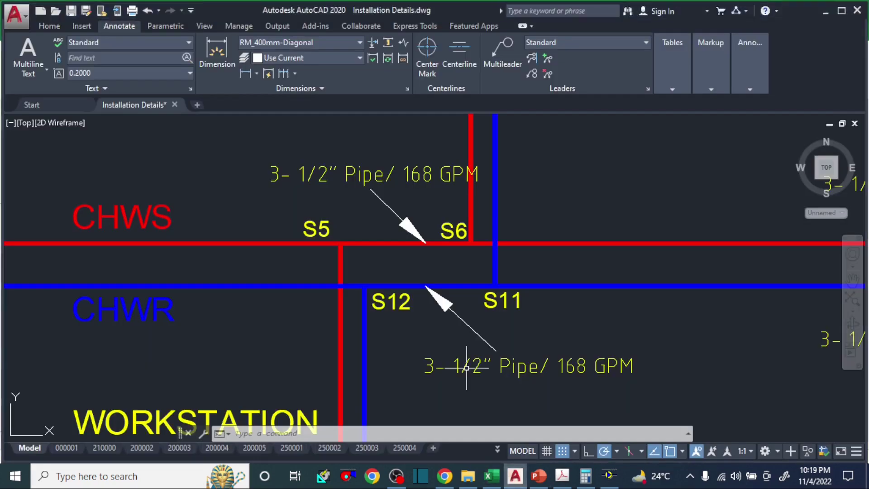
{"action": "left_click", "coordinate": [515, 476]}
{"action": "scroll", "coordinate": [378, 299], "scroll_direction": "down", "scroll_amount": 4}
{"action": "left_click_drag", "start_coordinate": [378, 299], "coordinate": [668, 292]}
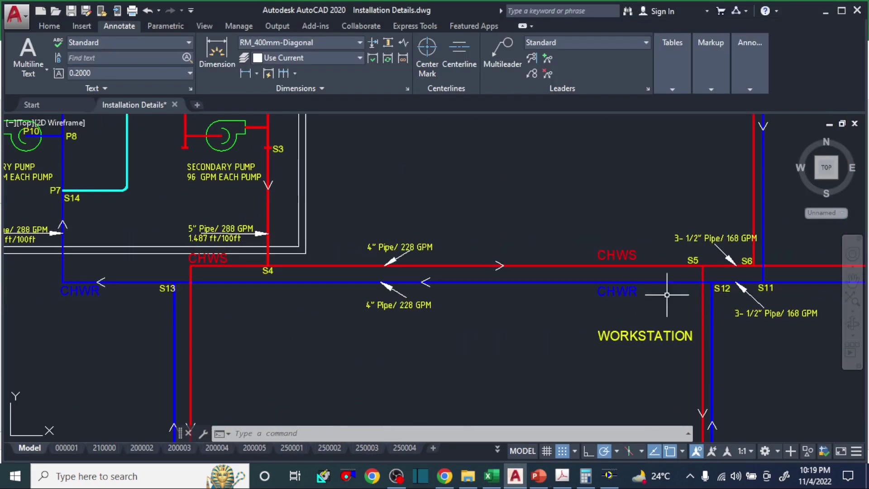
{"action": "scroll", "coordinate": [667, 290], "scroll_direction": "down", "scroll_amount": 2}
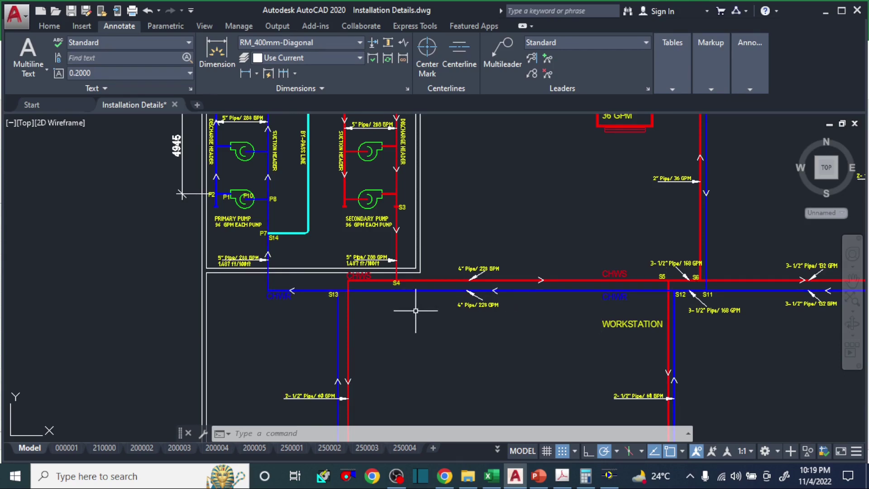
{"action": "scroll", "coordinate": [656, 308], "scroll_direction": "up", "scroll_amount": 4}
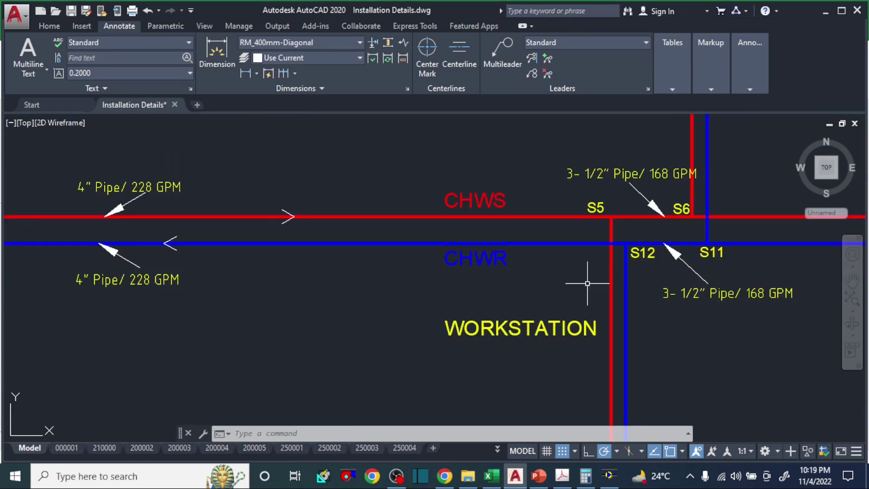
{"action": "scroll", "coordinate": [308, 285], "scroll_direction": "down", "scroll_amount": 2}
{"action": "left_click_drag", "start_coordinate": [107, 281], "coordinate": [340, 302]}
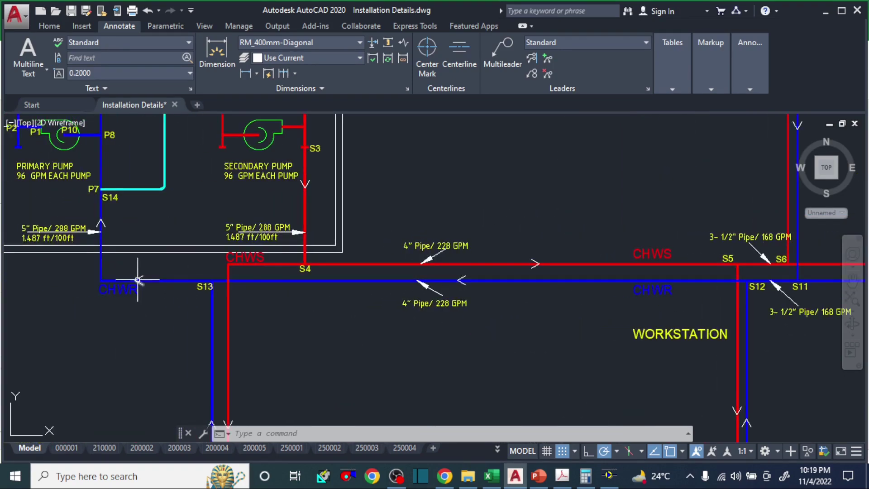
Add a horizontal linear dimension between S13 and S12, placed below the CHWR pipe
{"action": "type", "text": "DLI"}
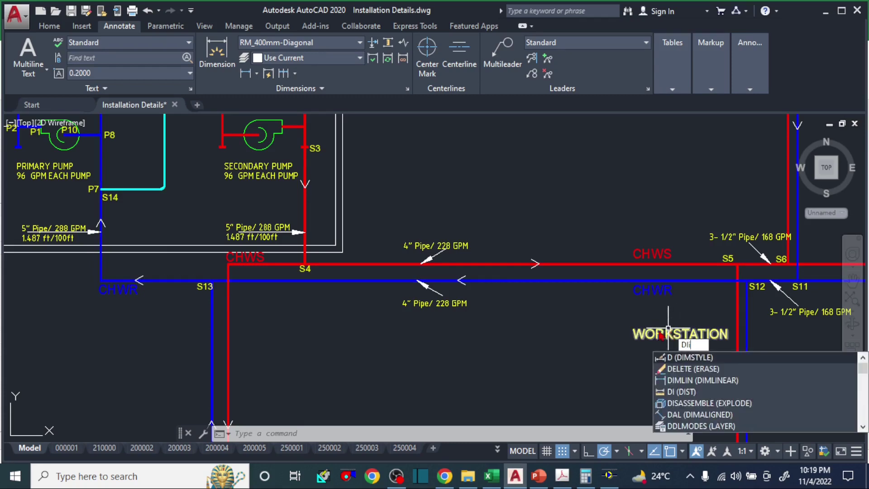
{"action": "key", "text": "Return"}
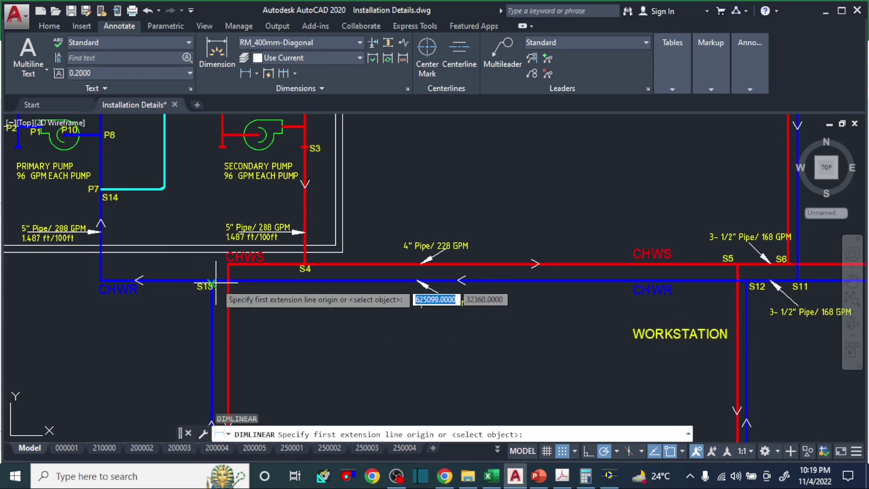
{"action": "left_click", "coordinate": [227, 280]}
{"action": "left_click", "coordinate": [747, 281]}
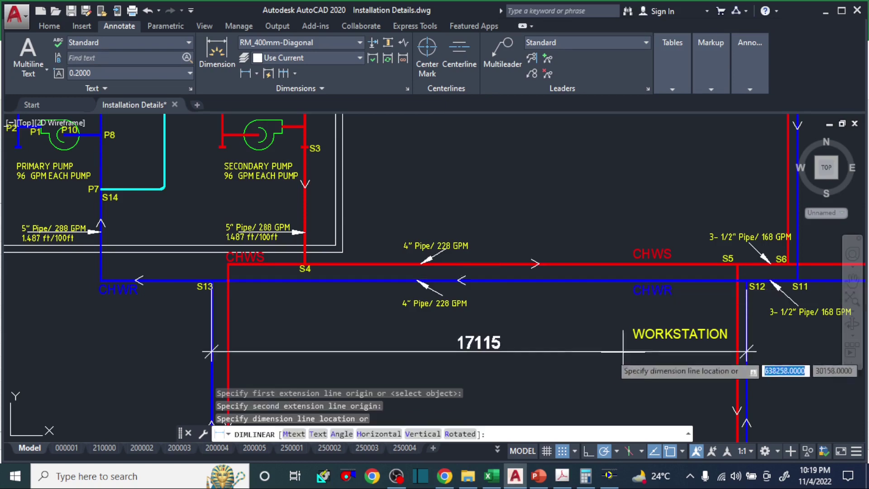
{"action": "left_click", "coordinate": [679, 327]}
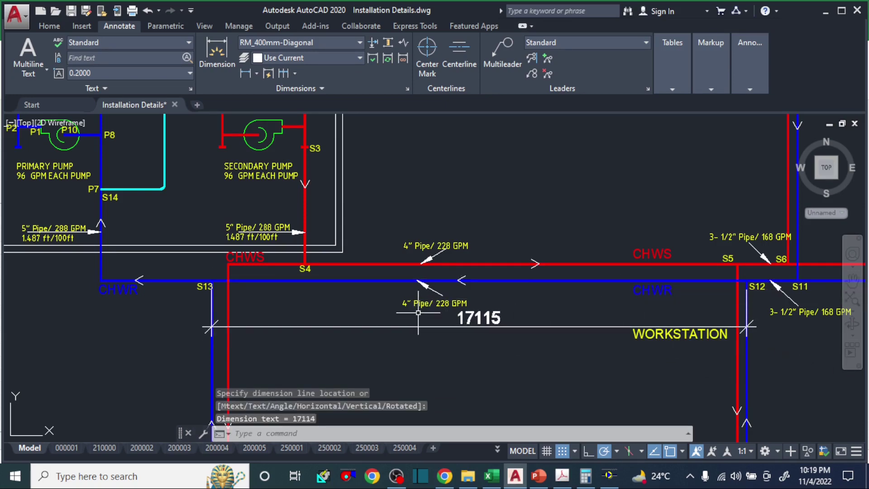
{"action": "scroll", "coordinate": [419, 327], "scroll_direction": "up", "scroll_amount": 2}
Switch to Excel and start the next section with the label S12-S13 and the pipe description CHWR
{"action": "left_click", "coordinate": [493, 482]}
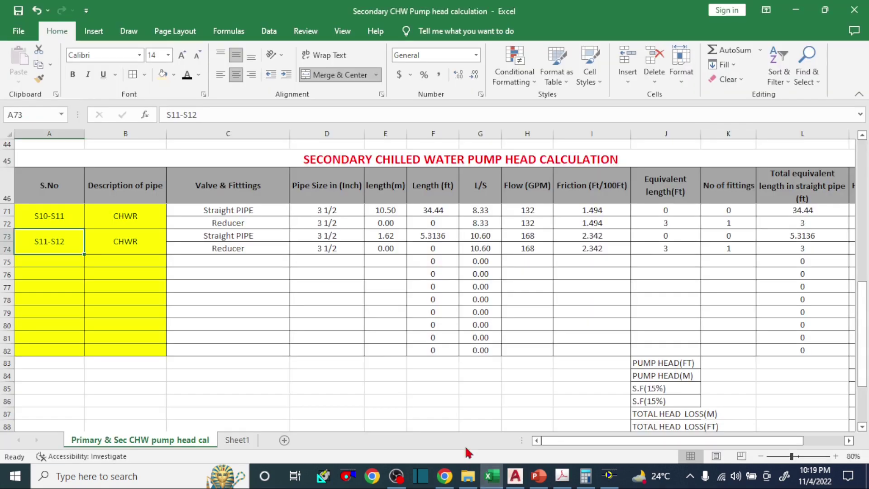
{"action": "left_click", "coordinate": [77, 261]}
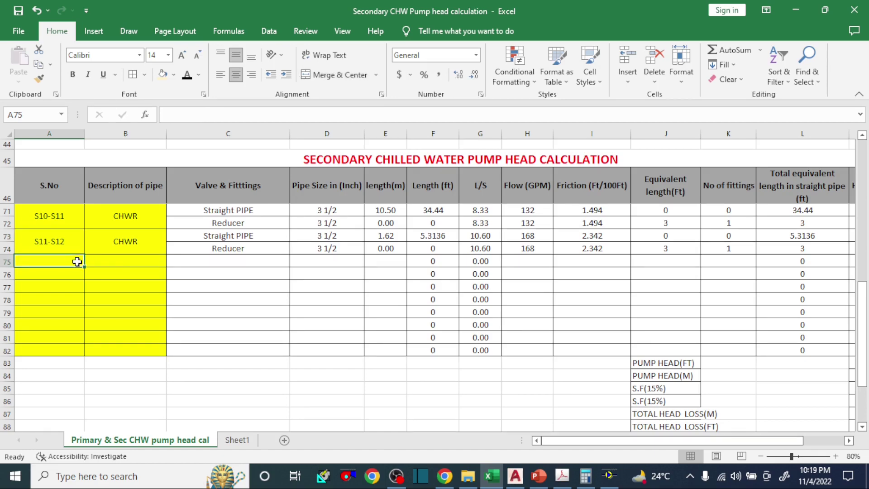
{"action": "type", "text": "S12-S13"}
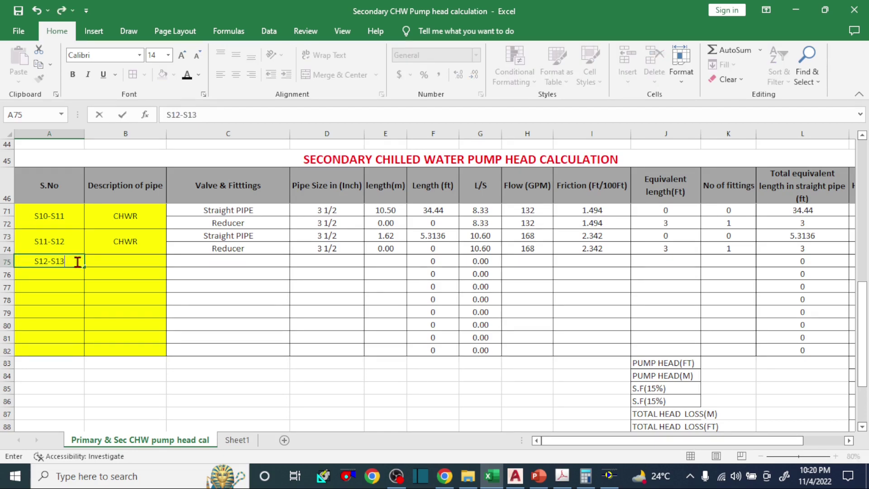
{"action": "key", "text": "Tab"}
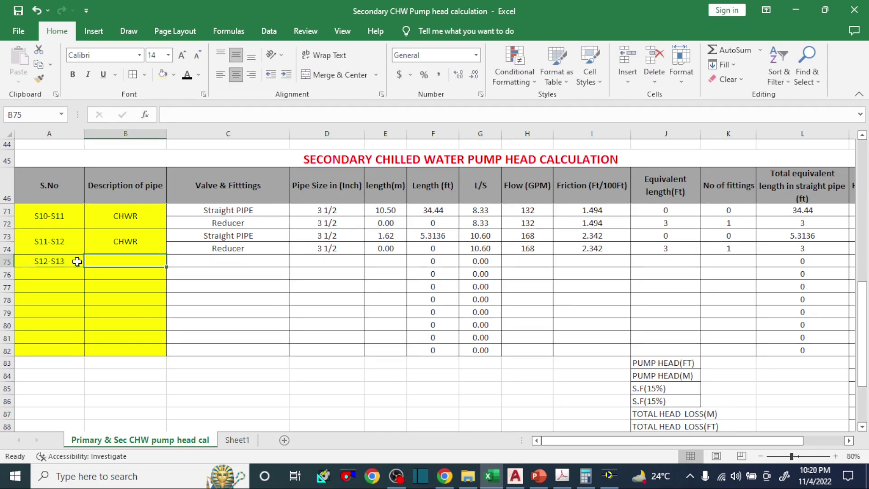
{"action": "type", "text": "CHWR"}
{"action": "key", "text": "Tab"}
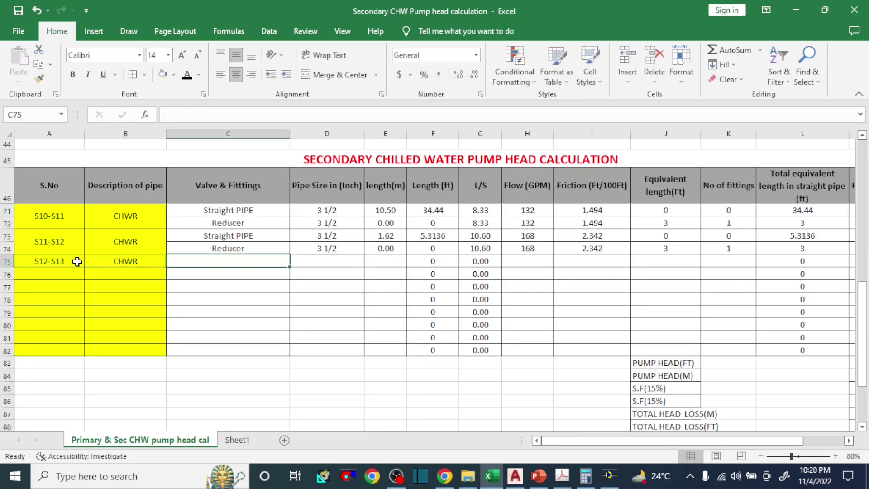
List Straight PIPE and Reducer as the fittings of the S12-S13 section
{"action": "type", "text": "Strai"}
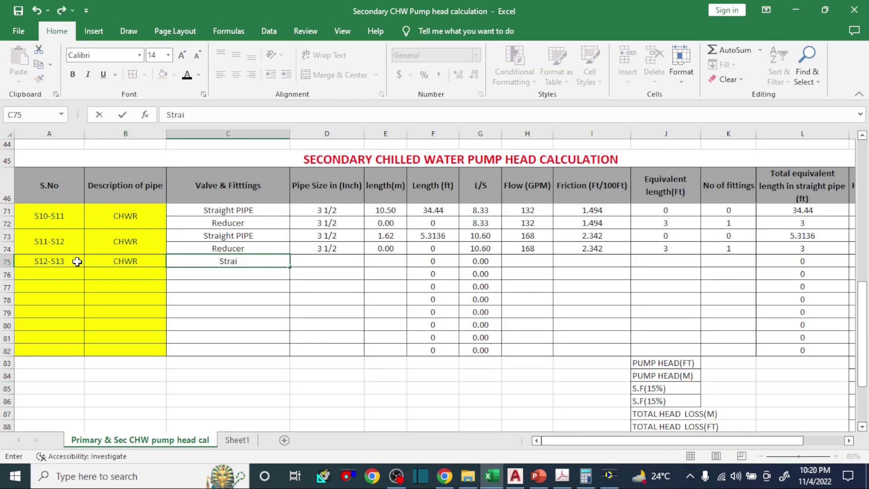
{"action": "type", "text": "ght PIPE"}
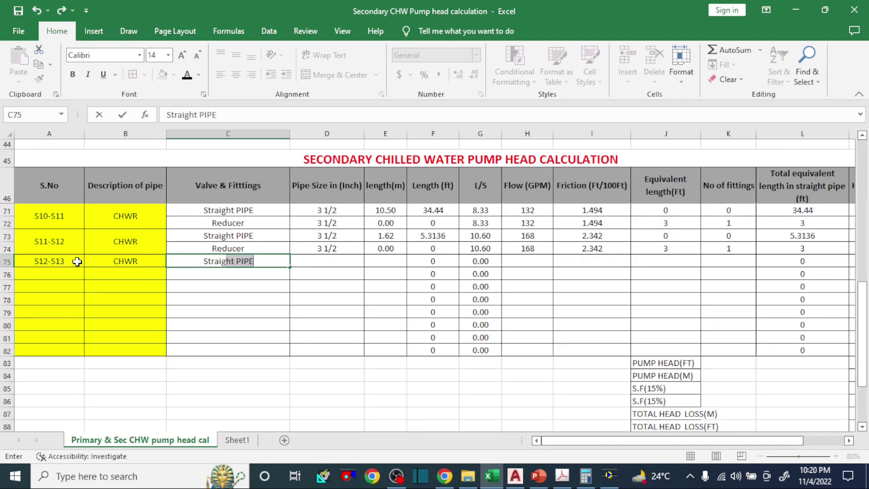
{"action": "key", "text": "Return"}
{"action": "type", "text": "Reducer"}
{"action": "key", "text": "Return"}
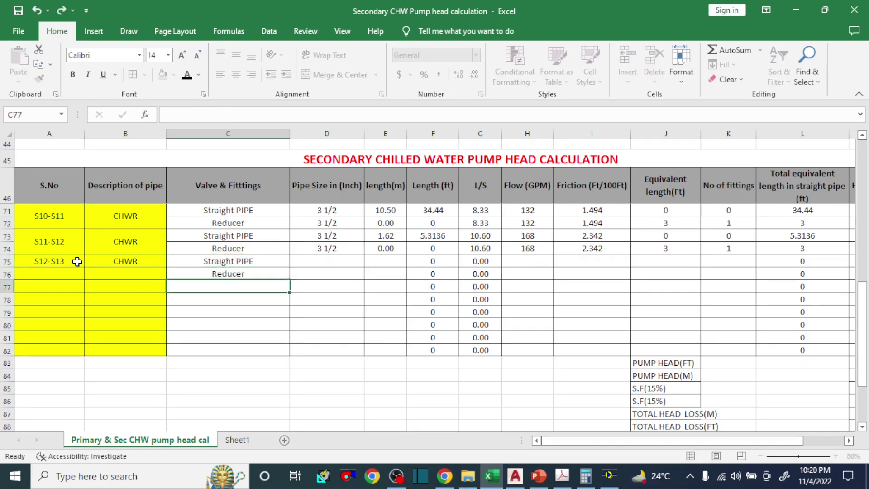
Enter a pipe size of 4 inches for the S12-S13 Straight PIPE and Reducer rows
{"action": "key", "text": "Up"}
{"action": "key", "text": "Tab"}
{"action": "key", "text": "Up"}
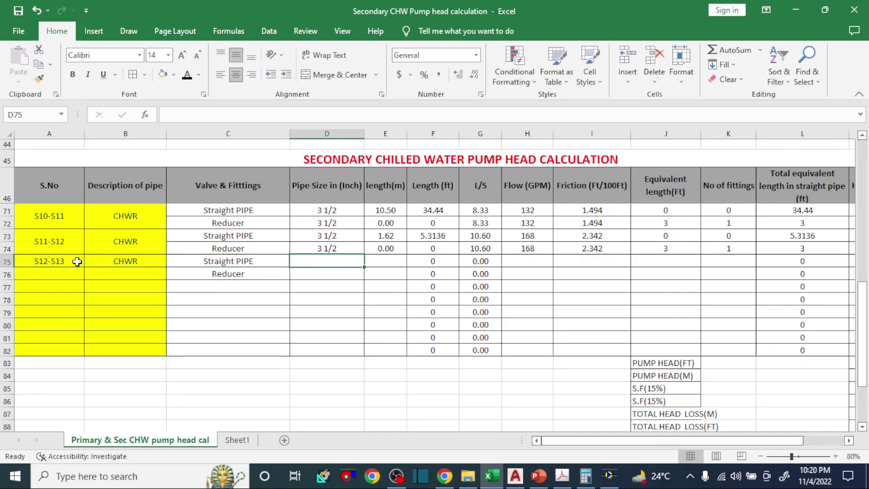
{"action": "type", "text": "4"}
{"action": "key", "text": "Return"}
{"action": "type", "text": "4"}
{"action": "key", "text": "Tab"}
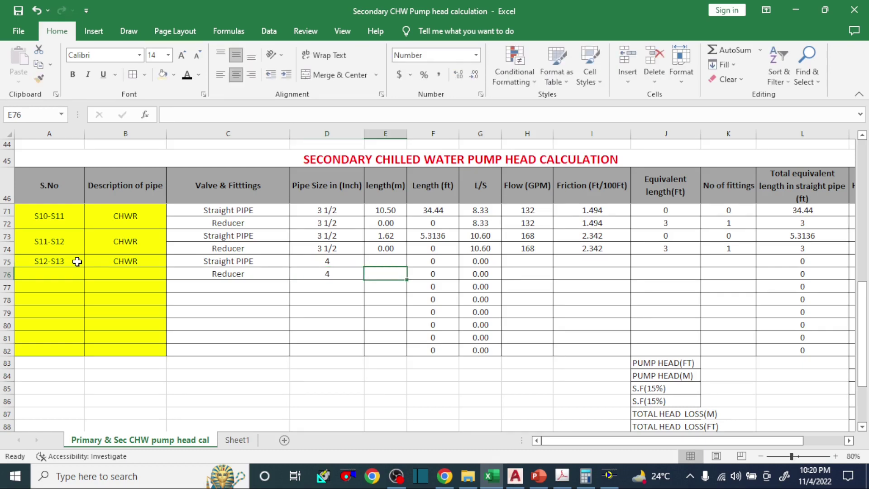
{"action": "key", "text": "Up"}
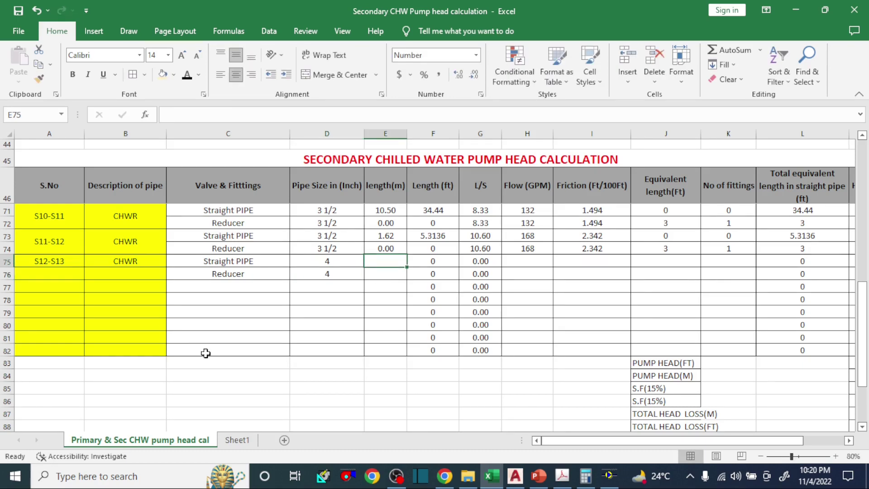
Consult the AutoCAD drawing and set the straight pipe length of section S12-S13 to 17 m in the Excel sheet
{"action": "left_click", "coordinate": [516, 475]}
{"action": "key", "text": "alt+Tab"}
{"action": "type", "text": "17"}
{"action": "key", "text": "Tab"}
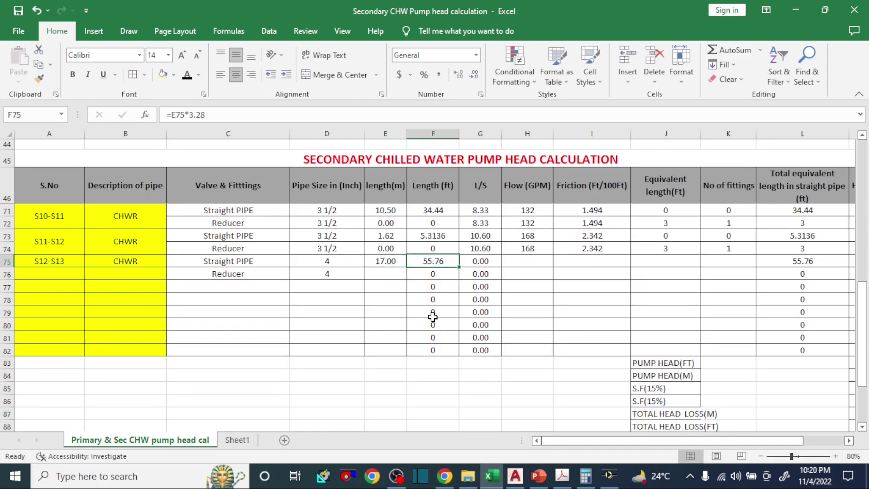
Check the S12-S13 return pipe's flow in the AutoCAD drawing and enter 228 GPM in its straight pipe row in Excel
{"action": "key", "text": "Tab"}
{"action": "key", "text": "Tab"}
{"action": "left_click", "coordinate": [490, 477]}
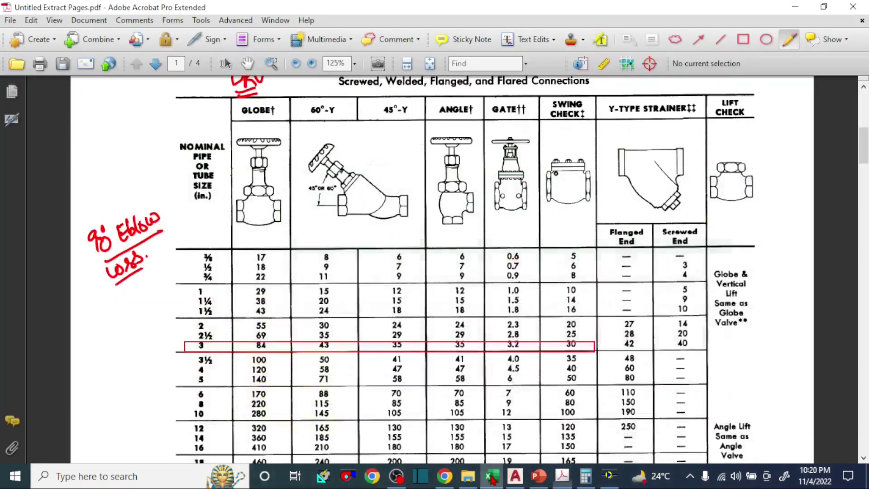
{"action": "left_click", "coordinate": [516, 476]}
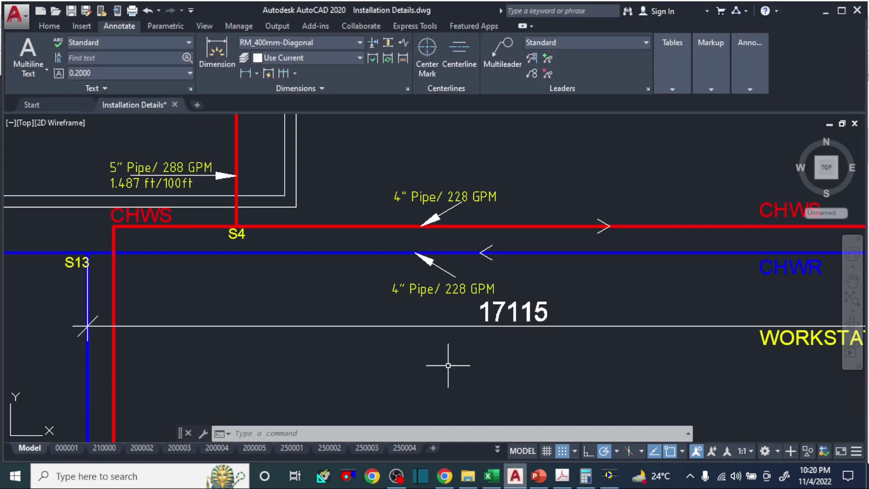
{"action": "key", "text": "alt+Tab"}
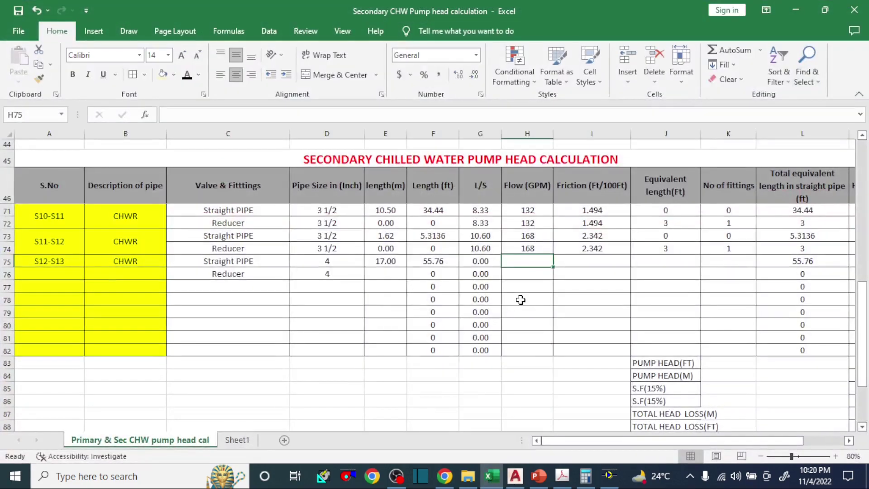
{"action": "type", "text": "228"}
{"action": "key", "text": "Tab"}
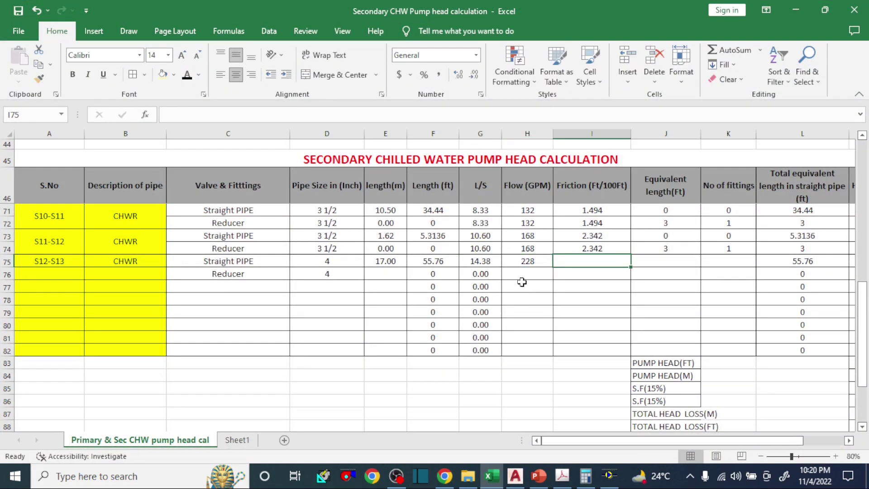
Look up the friction of the 4-inch, 228 GPM S4-S5 section and enter 2.955 for the S12-S13 straight pipe
{"action": "scroll", "coordinate": [363, 300], "scroll_direction": "up", "scroll_amount": 6}
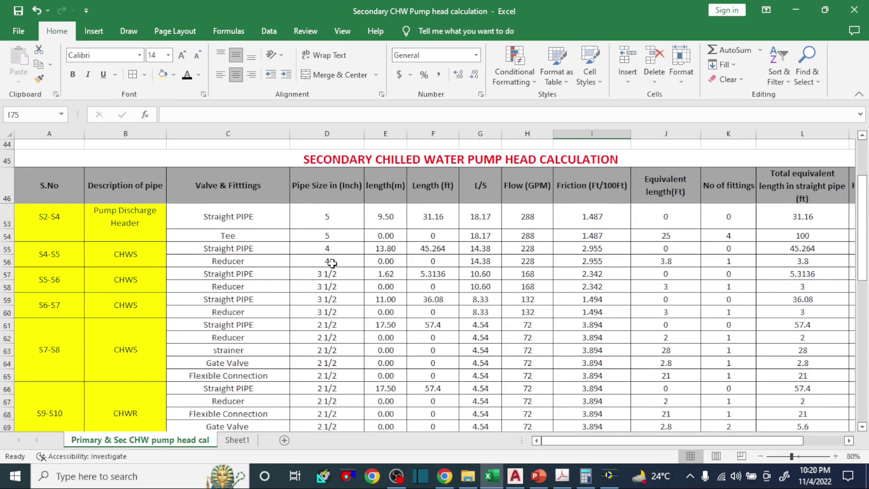
{"action": "left_click_drag", "start_coordinate": [332, 263], "coordinate": [592, 262]}
{"action": "left_click", "coordinate": [592, 262]}
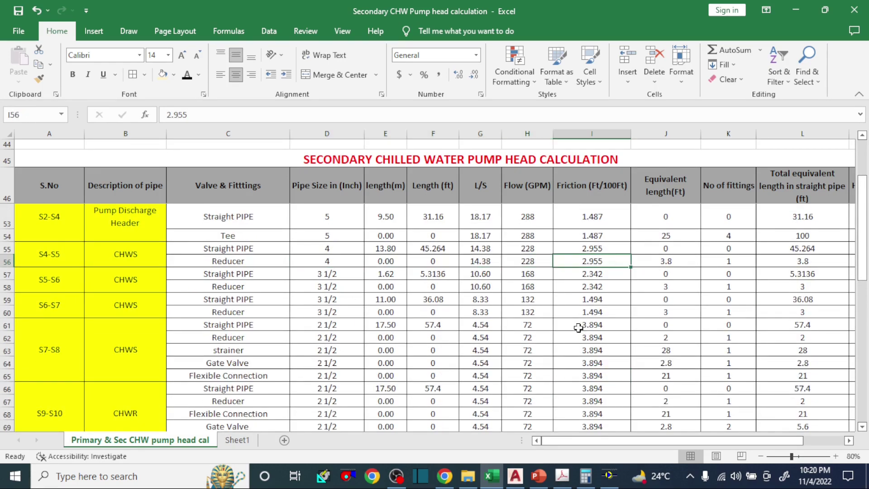
{"action": "scroll", "coordinate": [579, 328], "scroll_direction": "down", "scroll_amount": 4}
{"action": "left_click", "coordinate": [584, 338]}
{"action": "type", "text": "2."}
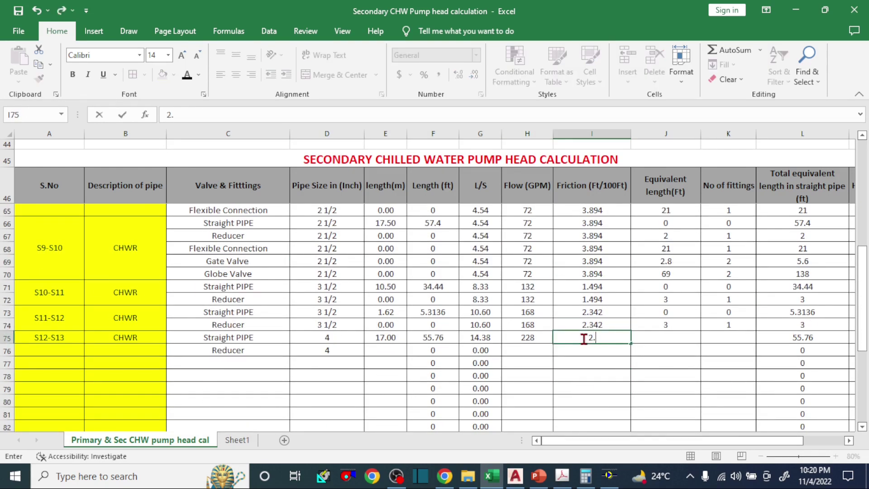
{"action": "type", "text": "955"}
{"action": "key", "text": "Tab"}
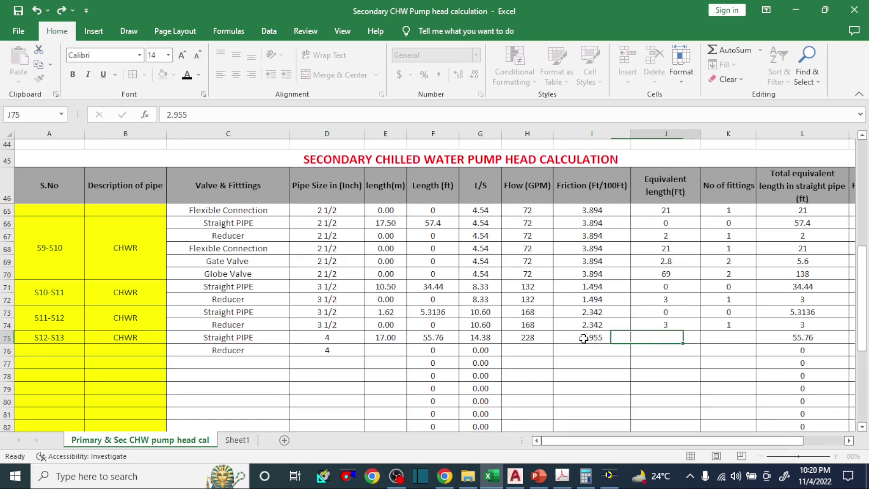
Set the equivalent length and the number of fittings of the S12-S13 straight pipe to 0
{"action": "type", "text": "0"}
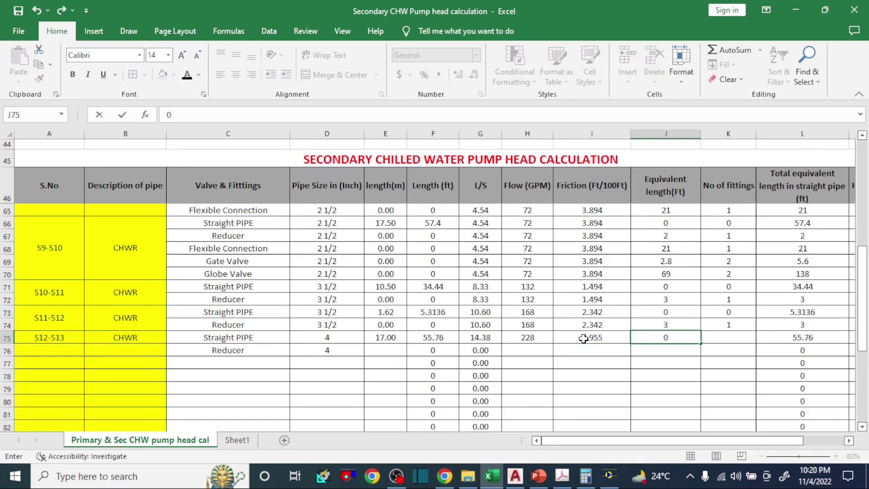
{"action": "key", "text": "Tab"}
{"action": "type", "text": "0"}
{"action": "key", "text": "Return"}
Fill the S12-S13 reducer row with length 0 m, flow 228 GPM and friction 2.955
{"action": "key", "text": "Left"}
{"action": "key", "text": "Left"}
{"action": "key", "text": "Left"}
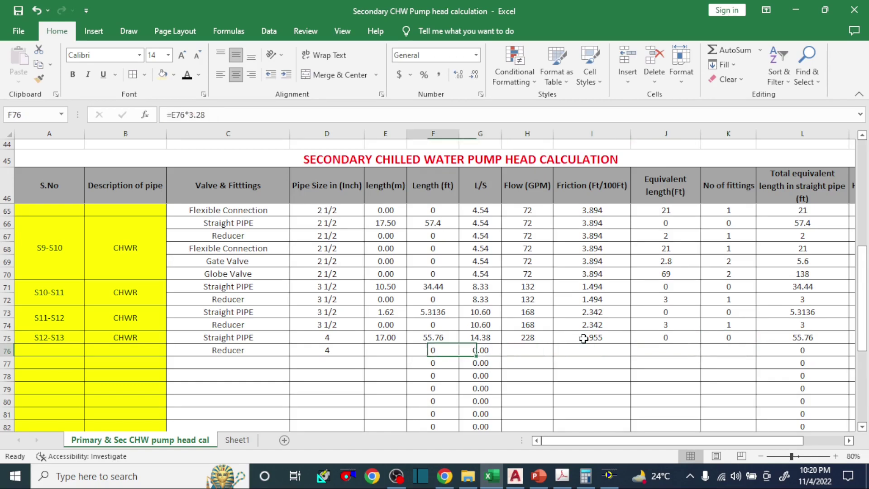
{"action": "key", "text": "Left"}
{"action": "type", "text": "0"}
{"action": "key", "text": "Tab"}
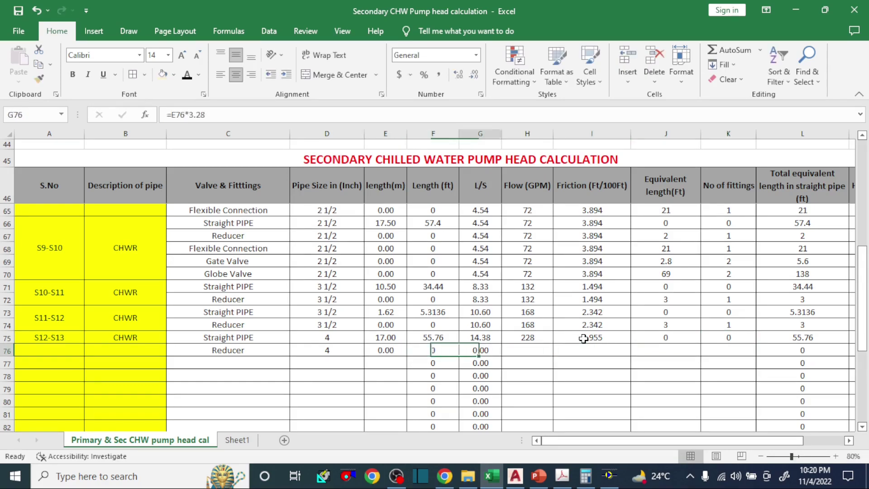
{"action": "key", "text": "Tab"}
{"action": "key", "text": "Tab"}
{"action": "type", "text": "22"}
{"action": "key", "text": "Tab"}
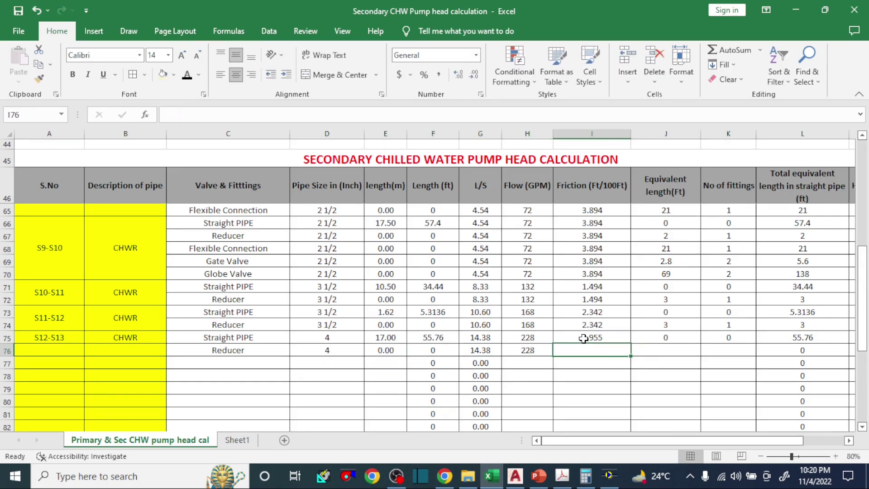
{"action": "type", "text": "2.955"}
{"action": "key", "text": "Tab"}
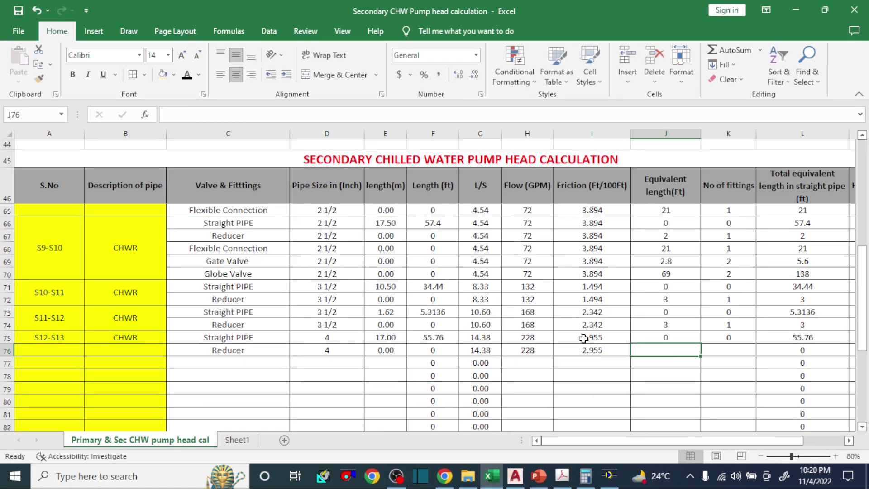
Consult the Table 11 fitting losses in the Acrobat PDF and give the S12-S13 reducer equivalent length 21 ft and 1 fitting
{"action": "scroll", "coordinate": [318, 329], "scroll_direction": "up", "scroll_amount": 2}
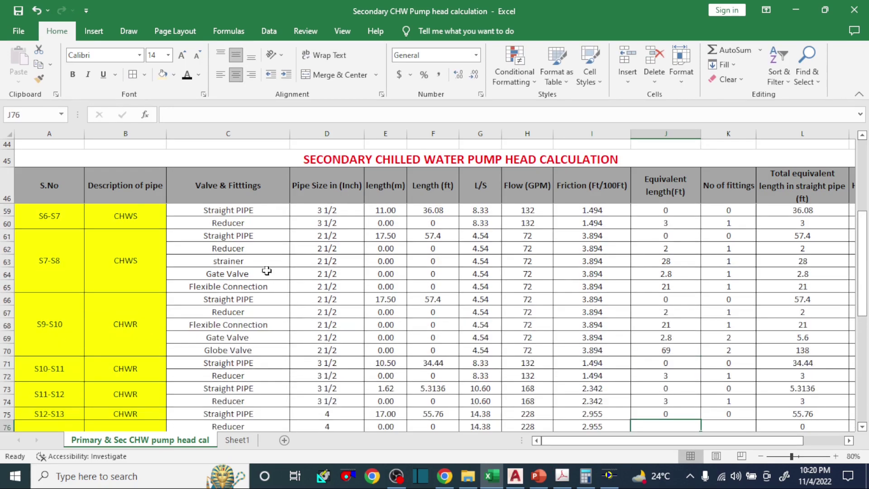
{"action": "left_click", "coordinate": [562, 475]}
{"action": "scroll", "coordinate": [461, 313], "scroll_direction": "up", "scroll_amount": 3}
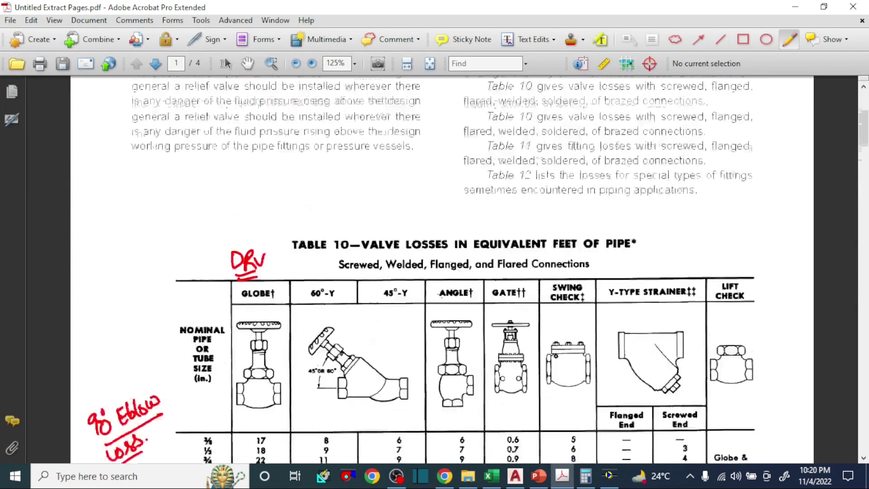
{"action": "scroll", "coordinate": [461, 314], "scroll_direction": "down", "scroll_amount": 4}
{"action": "scroll", "coordinate": [461, 314], "scroll_direction": "down", "scroll_amount": 6}
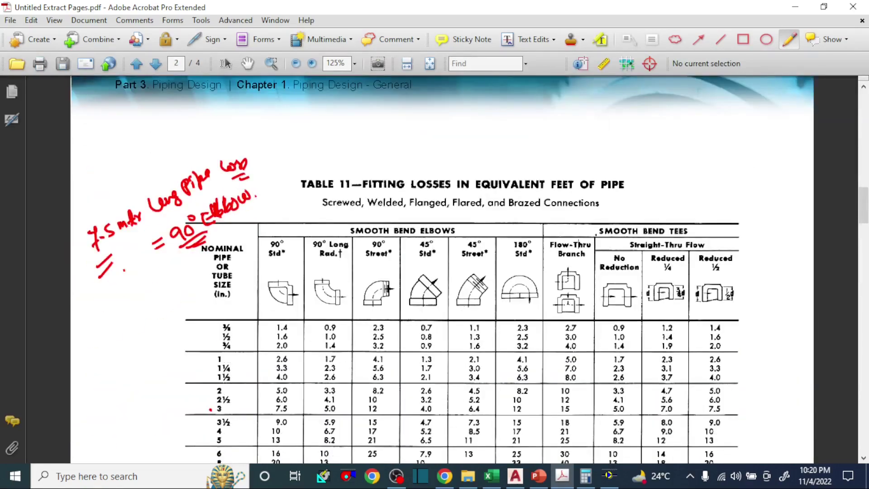
{"action": "scroll", "coordinate": [461, 313], "scroll_direction": "down", "scroll_amount": 3}
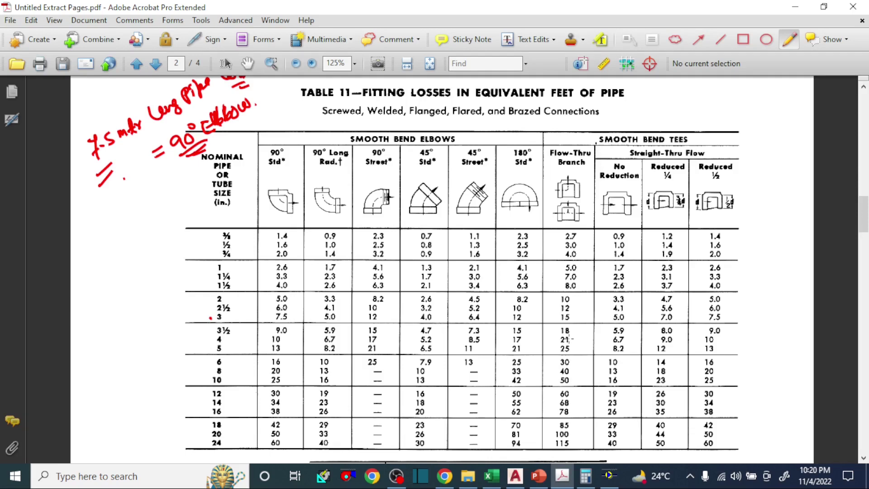
{"action": "left_click", "coordinate": [491, 475]}
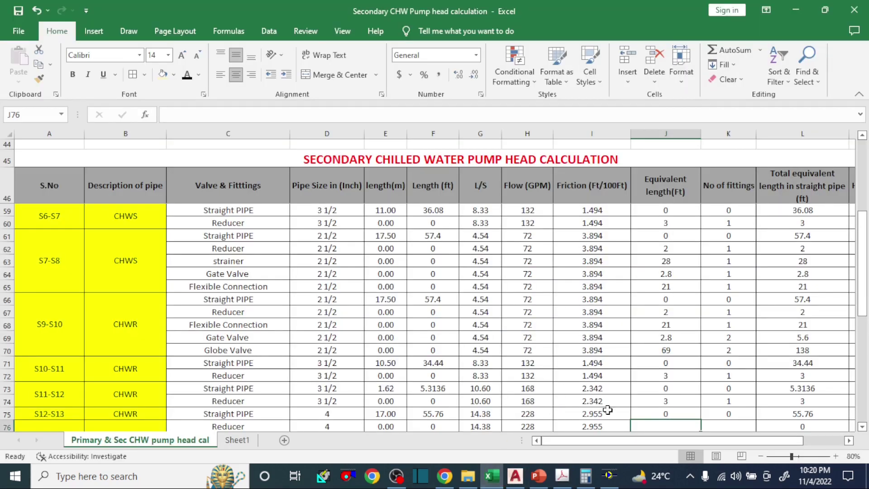
{"action": "scroll", "coordinate": [649, 365], "scroll_direction": "down", "scroll_amount": 2}
{"action": "type", "text": "21"}
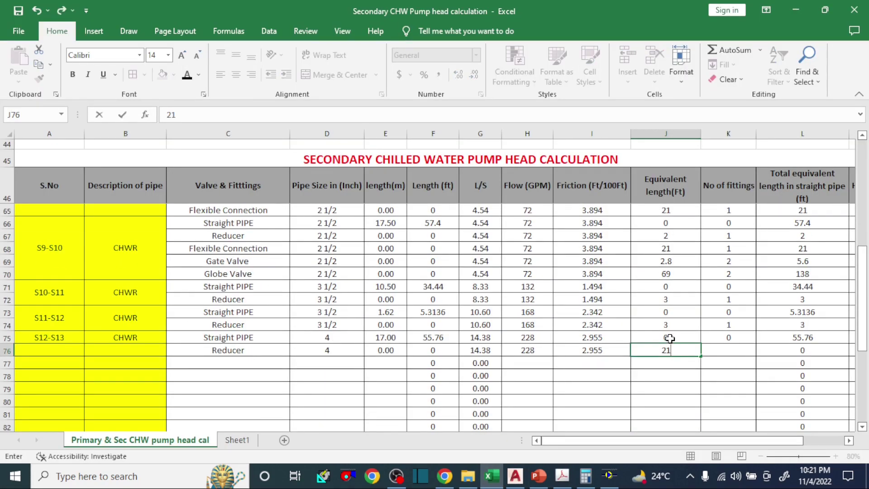
{"action": "key", "text": "Tab"}
{"action": "key", "text": "Return"}
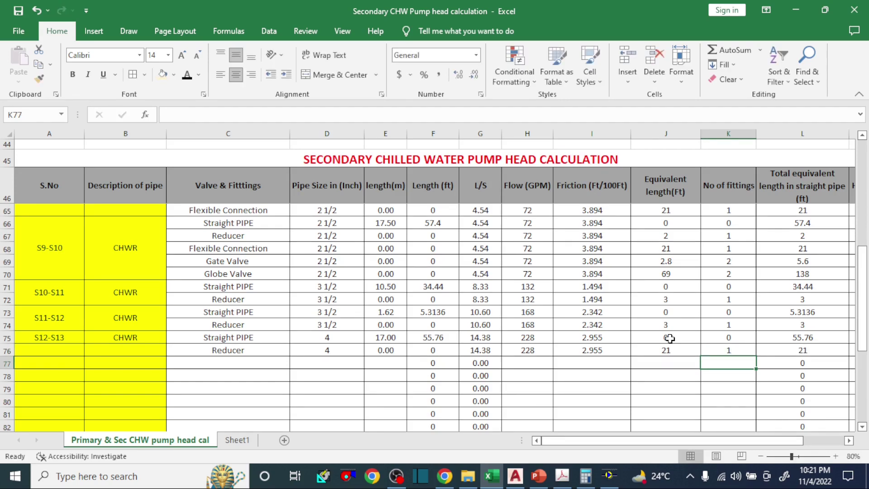
Merge and center the CHWR description cells and the S12-S13 label cells across rows 75 and 76
{"action": "left_click_drag", "start_coordinate": [145, 339], "coordinate": [149, 347]}
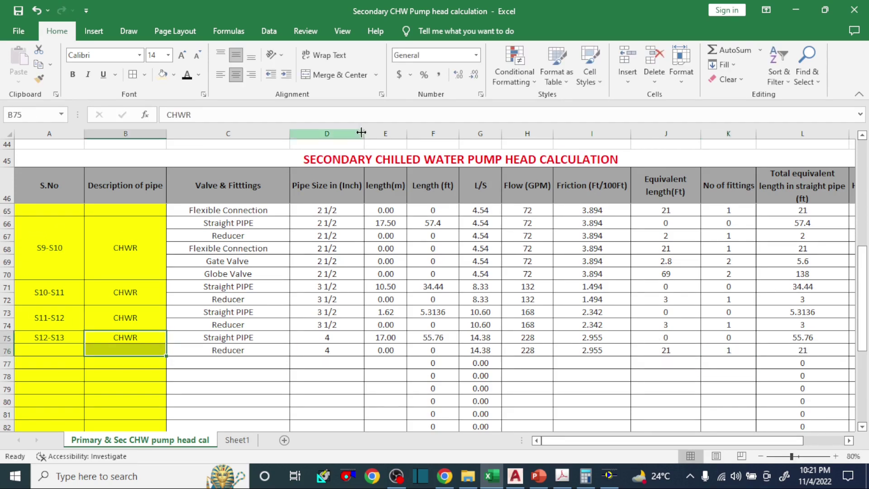
{"action": "left_click", "coordinate": [339, 75]}
{"action": "left_click_drag", "start_coordinate": [52, 336], "coordinate": [54, 346]}
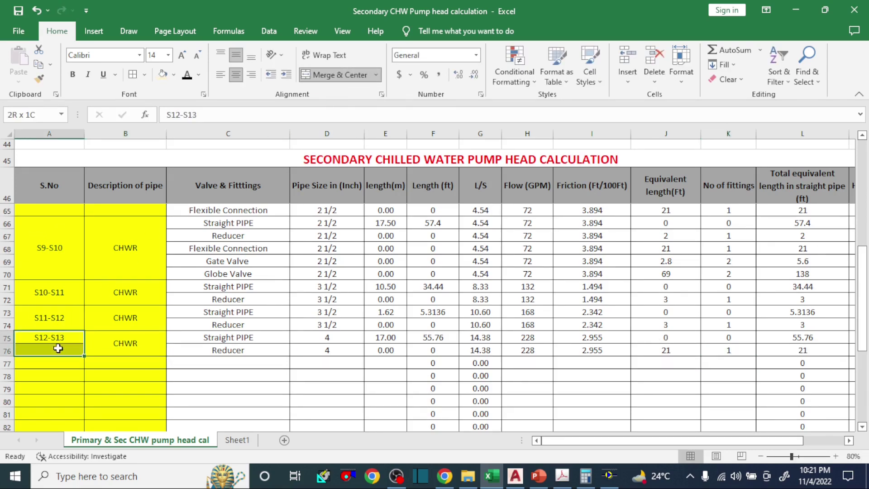
Examine the chilled water return pipe between S13 and S14 in the AutoCAD drawing, then return to the Excel sheet
{"action": "key", "text": "alt+Tab"}
{"action": "scroll", "coordinate": [193, 292], "scroll_direction": "down", "scroll_amount": 2}
{"action": "scroll", "coordinate": [194, 291], "scroll_direction": "up", "scroll_amount": 5}
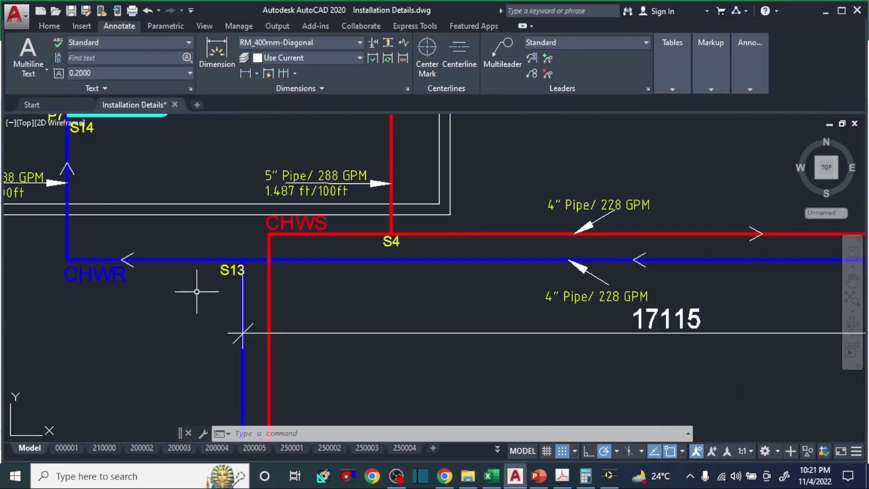
{"action": "left_click_drag", "start_coordinate": [207, 262], "coordinate": [324, 365]}
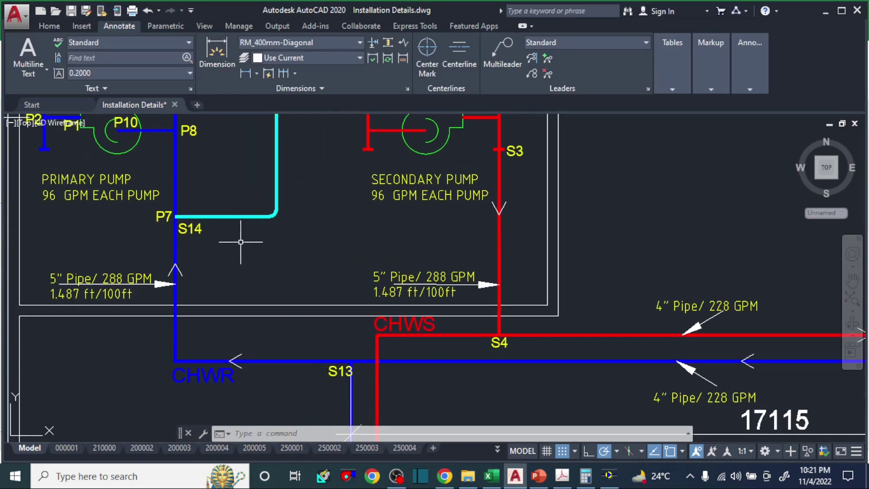
{"action": "scroll", "coordinate": [241, 247], "scroll_direction": "down", "scroll_amount": 2}
{"action": "left_click_drag", "start_coordinate": [191, 231], "coordinate": [194, 248]}
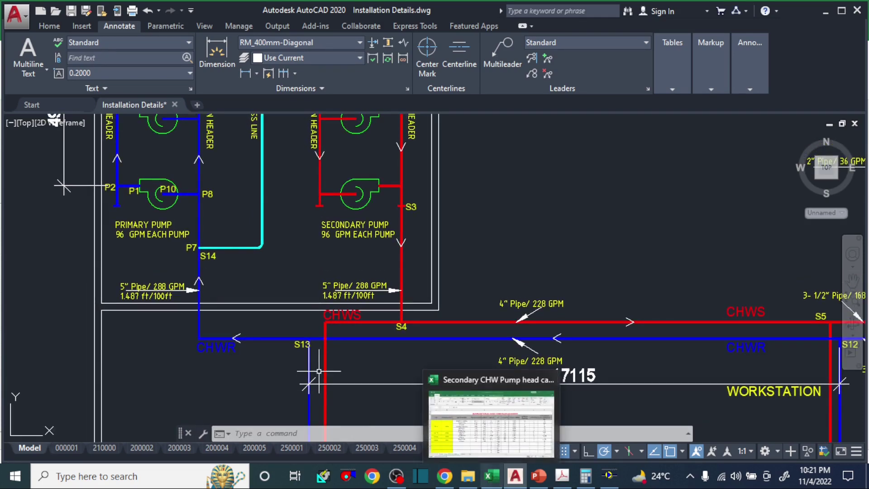
{"action": "left_click_drag", "start_coordinate": [337, 349], "coordinate": [349, 316]}
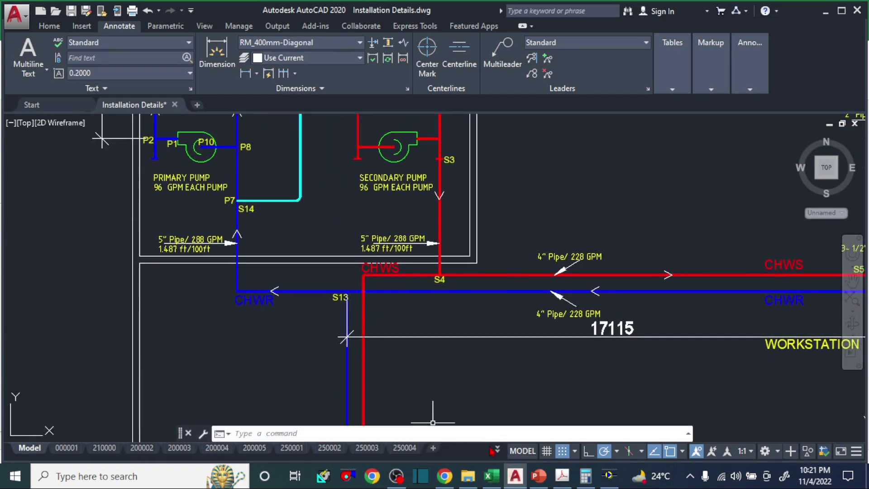
{"action": "key", "text": "alt+Tab"}
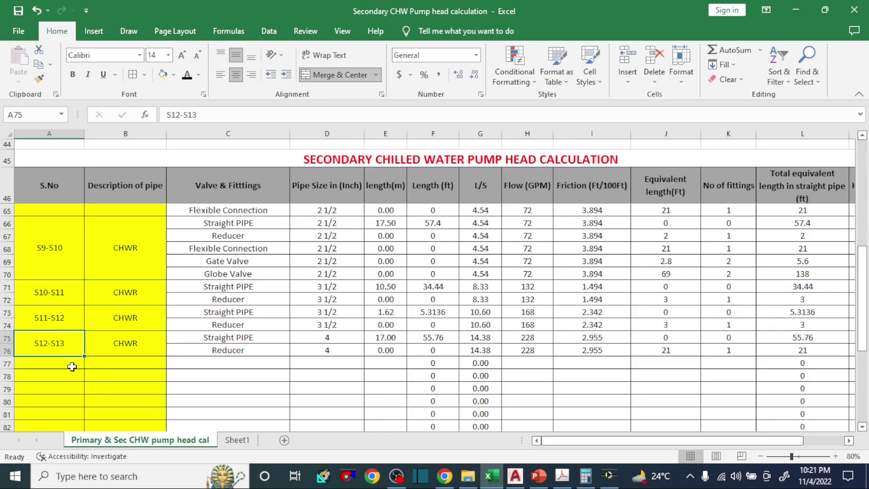
Start section S13-S14 in row 77 with pipe description CHWR and fitting Straight PIPE
{"action": "left_click", "coordinate": [73, 367]}
{"action": "type", "text": "S13-S14"}
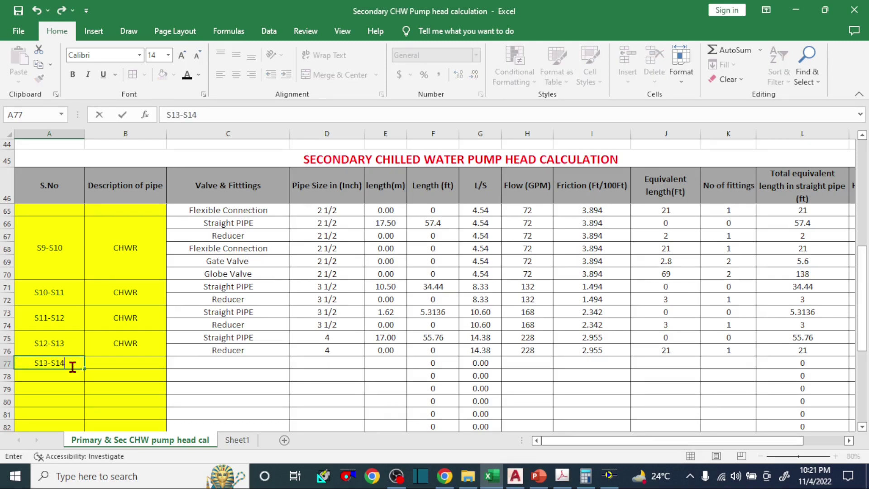
{"action": "key", "text": "Tab"}
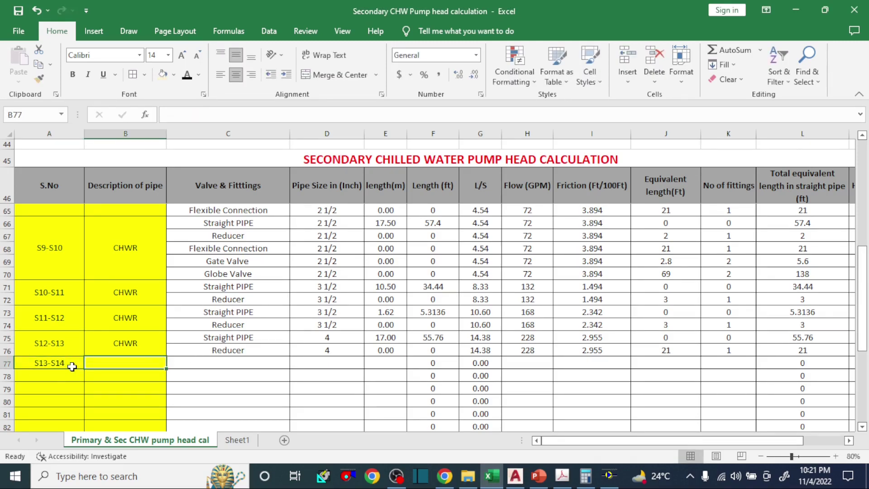
{"action": "type", "text": "CHWR"}
{"action": "key", "text": "Tab"}
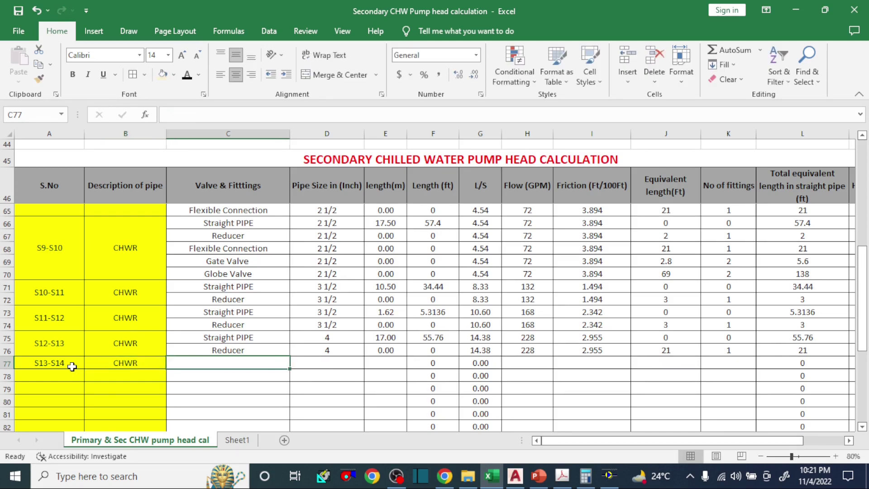
{"action": "type", "text": "Strai"}
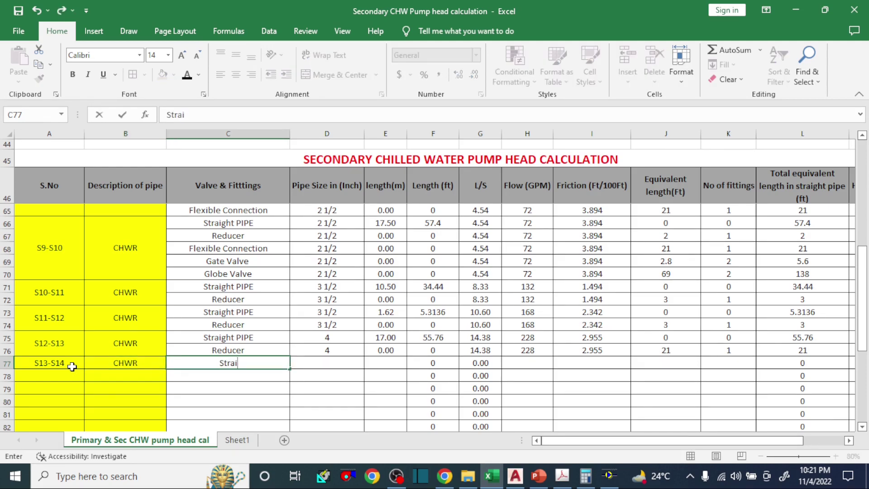
{"action": "type", "text": "g"}
{"action": "key", "text": "Return"}
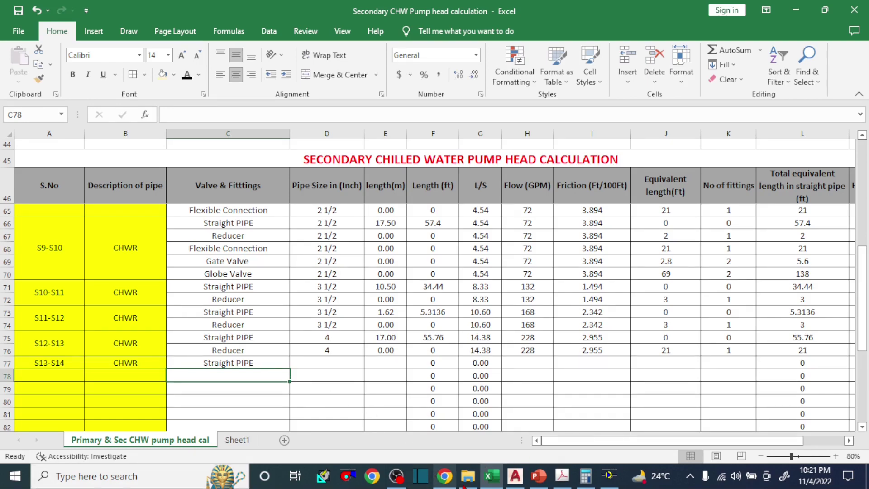
Check the S13-S14 return pipe in the AutoCAD drawing, then add the fitting 90 elbow in row 78 of the Excel sheet
{"action": "left_click", "coordinate": [492, 475]}
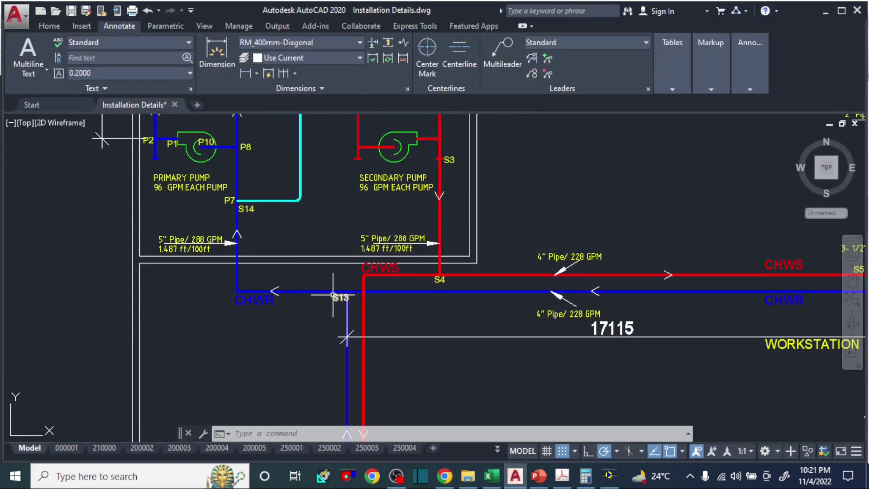
{"action": "scroll", "coordinate": [347, 297], "scroll_direction": "up", "scroll_amount": 1}
{"action": "scroll", "coordinate": [347, 298], "scroll_direction": "down", "scroll_amount": 1}
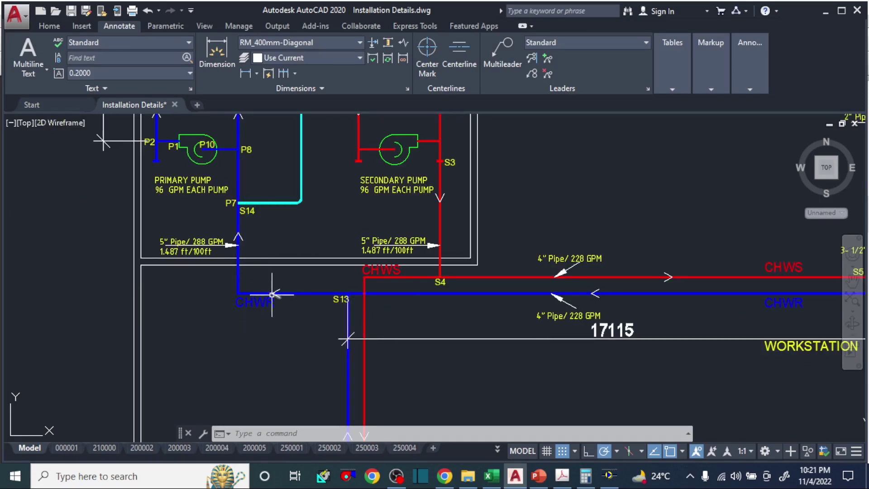
{"action": "scroll", "coordinate": [267, 296], "scroll_direction": "up", "scroll_amount": 2}
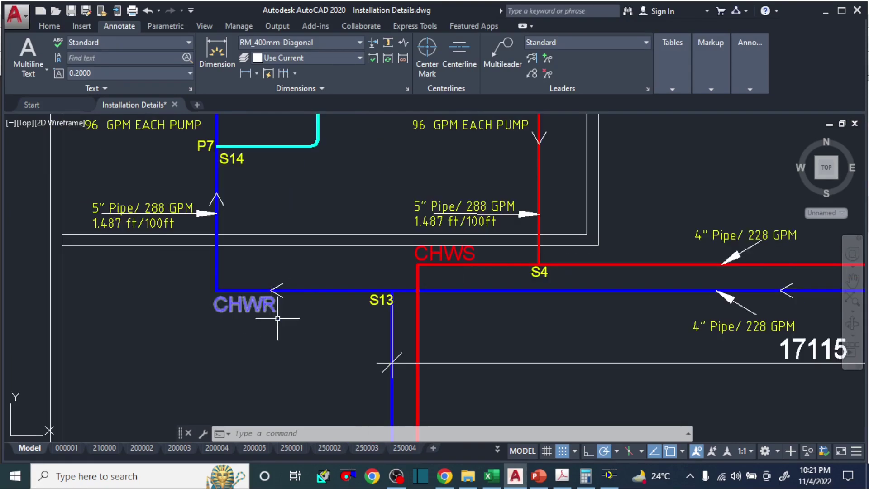
{"action": "left_click", "coordinate": [491, 476]}
{"action": "type", "text": "90"}
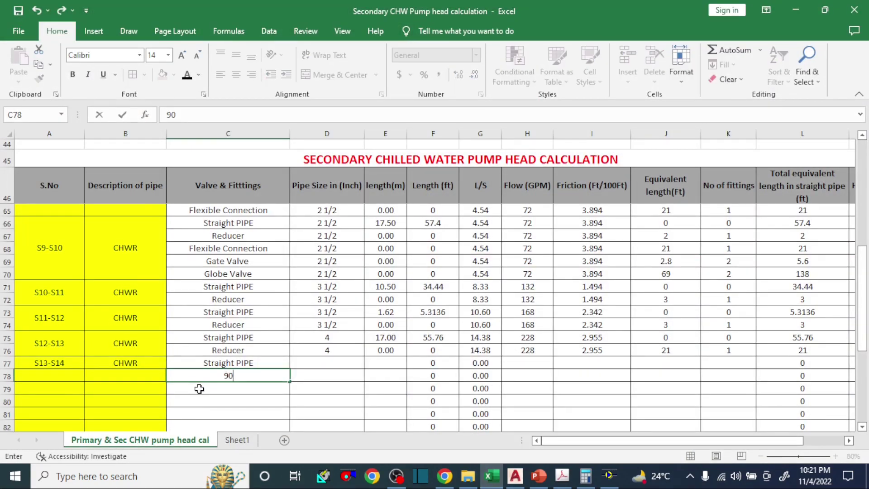
{"action": "type", "text": " elbow"}
Check the S13-S14 pipe label in AutoCAD and enter pipe size 5 inch for the straight pipe and 90 elbow in rows 77 and 78
{"action": "left_click", "coordinate": [340, 370]}
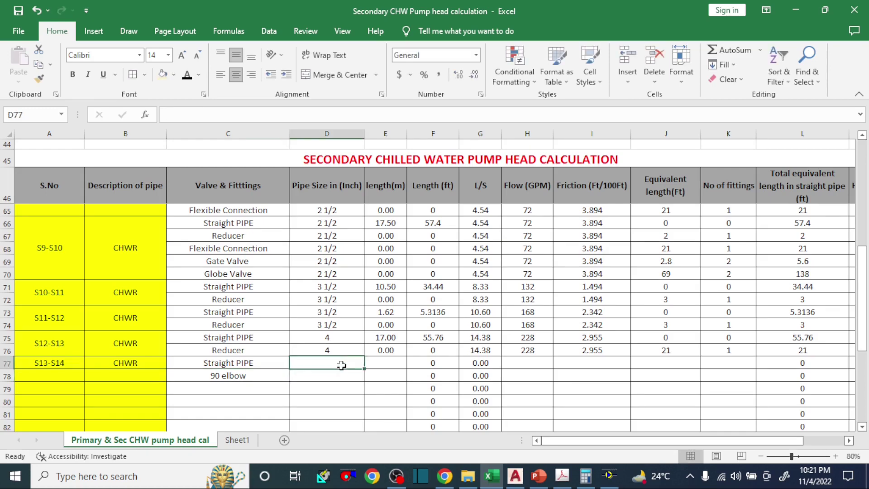
{"action": "left_click", "coordinate": [515, 476]}
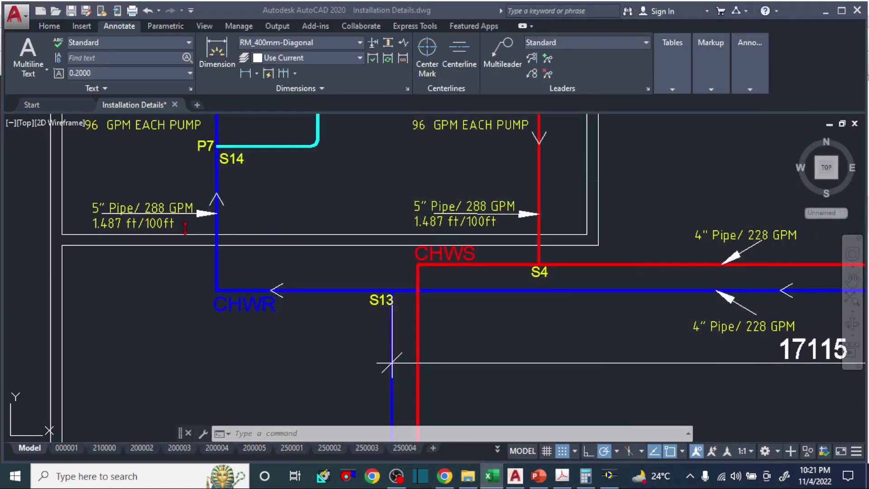
{"action": "left_click_drag", "start_coordinate": [156, 268], "coordinate": [164, 332]}
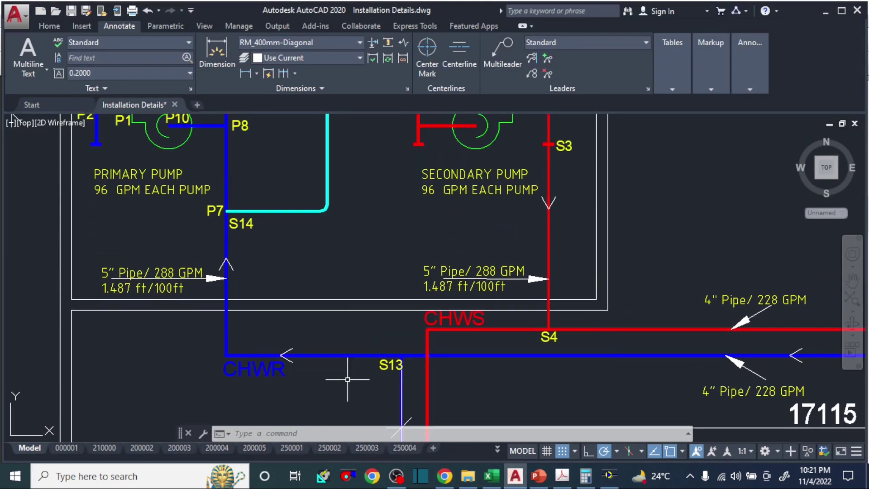
{"action": "left_click", "coordinate": [496, 478]}
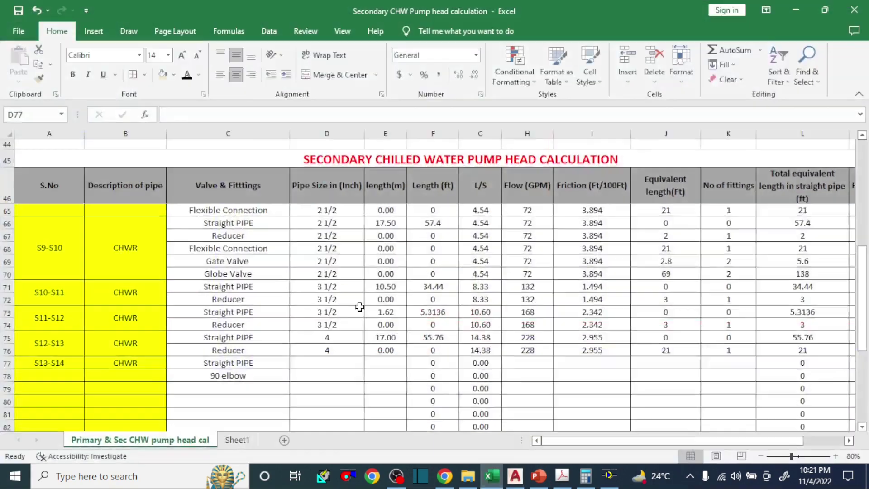
{"action": "type", "text": "5"}
{"action": "key", "text": "Return"}
{"action": "type", "text": "5"}
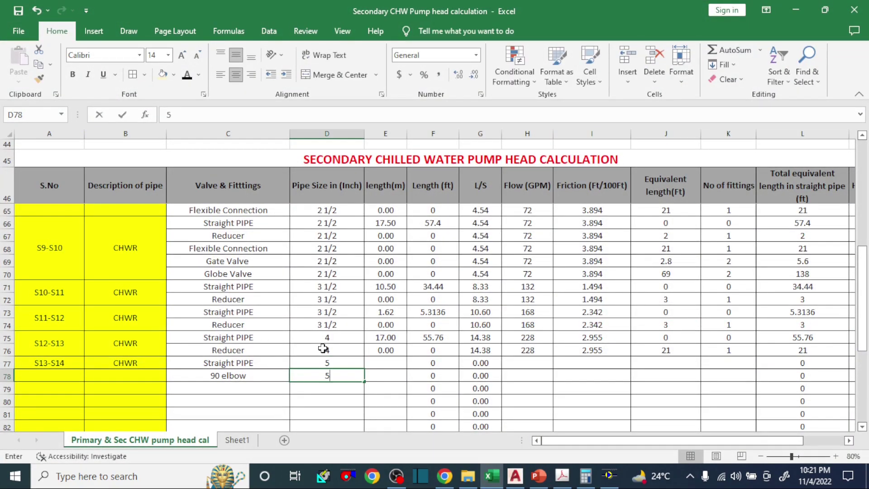
Enter a flow of 288 GPM for the S13-S14 straight pipe and the 90 elbow
{"action": "key", "text": "Tab"}
{"action": "key", "text": "Tab"}
{"action": "key", "text": "Tab"}
{"action": "key", "text": "Tab"}
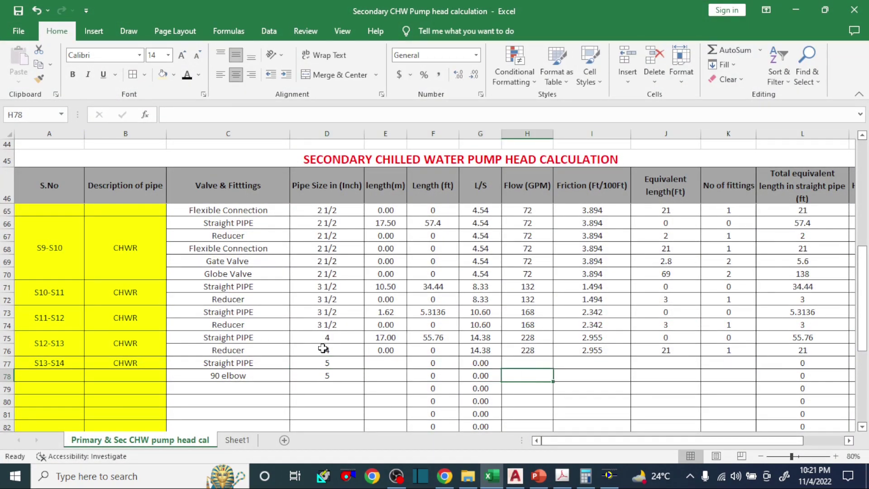
{"action": "key", "text": "Up"}
{"action": "type", "text": "28"}
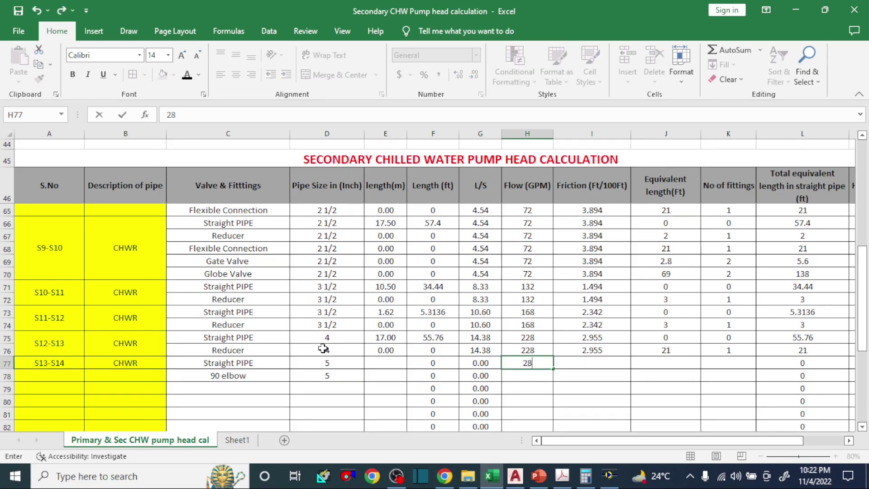
{"action": "key", "text": "Return"}
{"action": "type", "text": "288"}
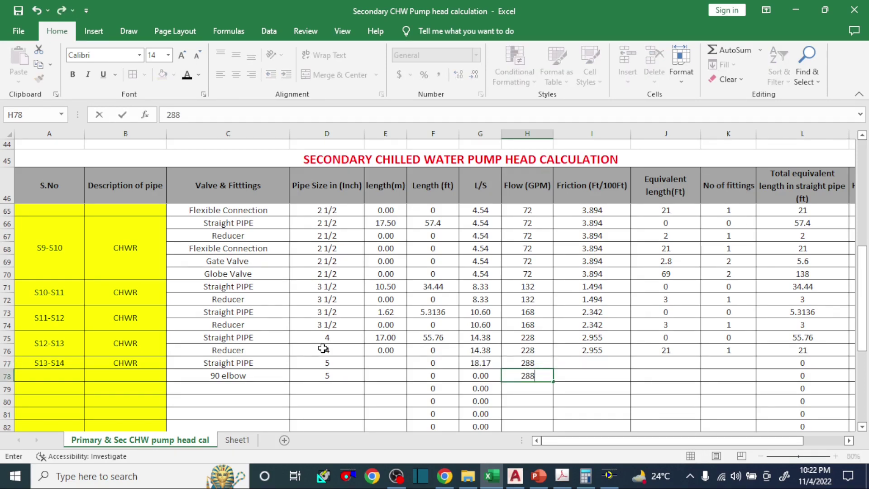
{"action": "key", "text": "Return"}
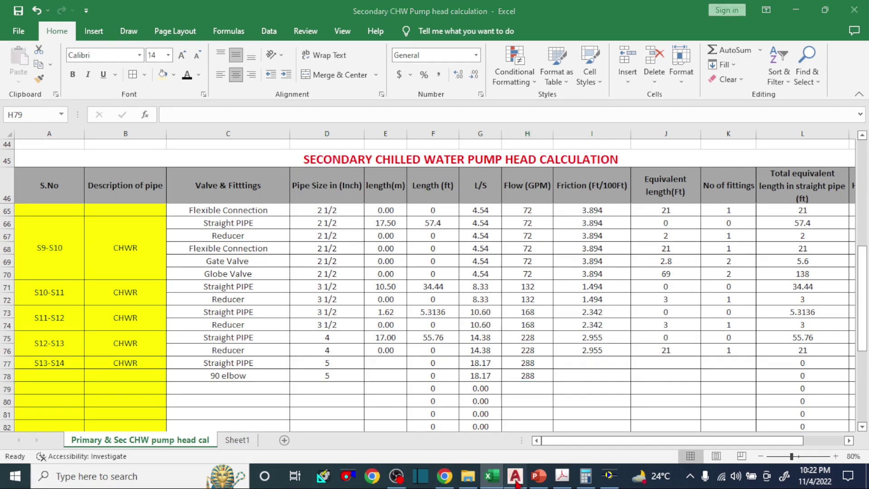
Consult the pipe label in AutoCAD and enter friction 1.487 ft/100ft for both the straight pipe and 90 elbow rows
{"action": "left_click", "coordinate": [516, 478]}
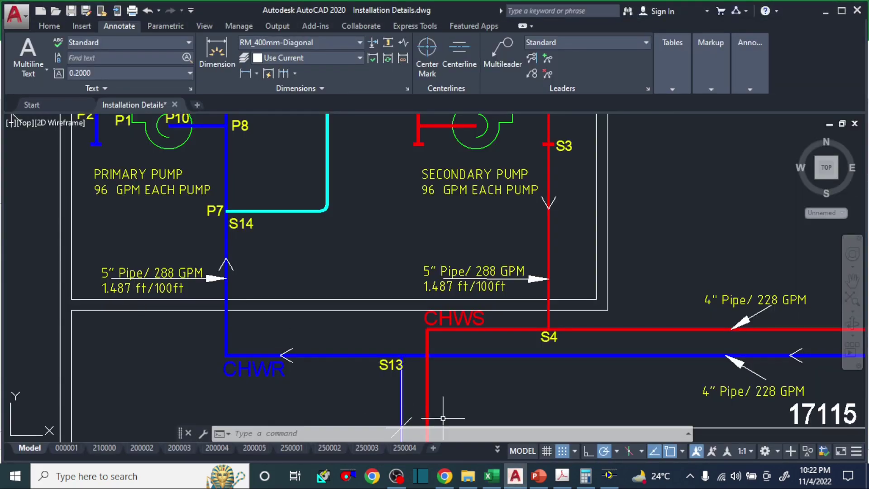
{"action": "left_click", "coordinate": [491, 476]}
{"action": "left_click", "coordinate": [580, 361]}
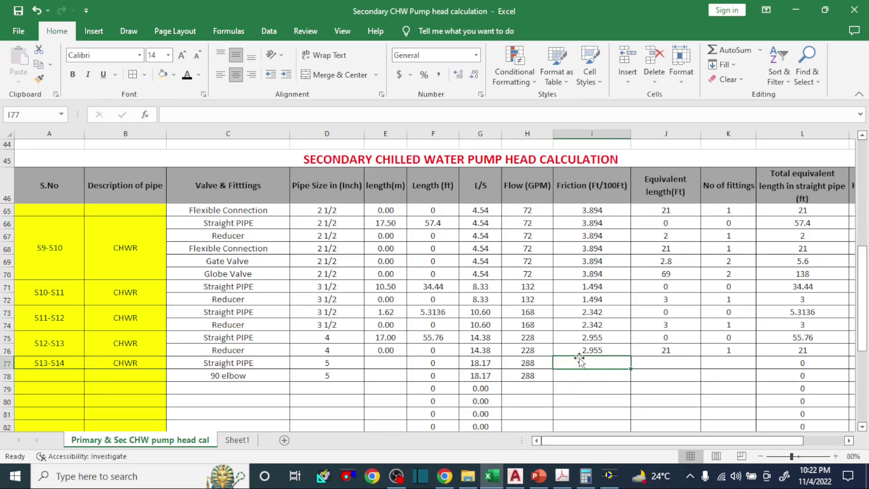
{"action": "type", "text": "1.487"}
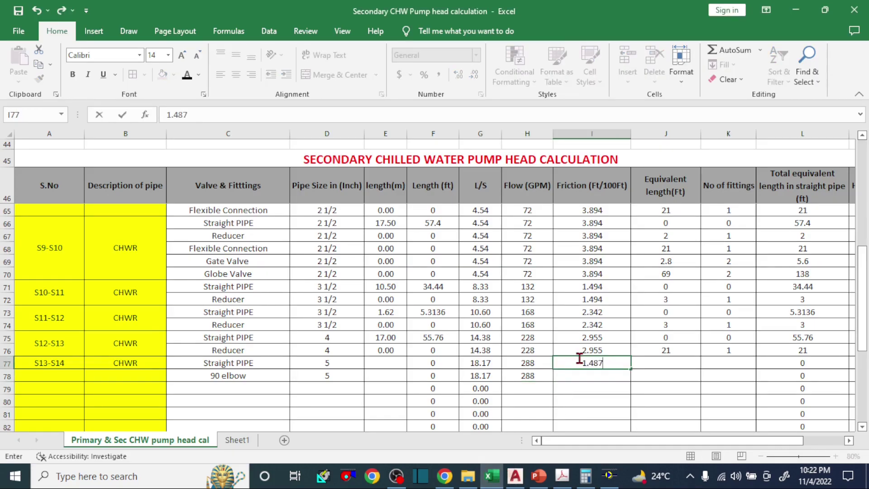
{"action": "left_click", "coordinate": [620, 385]}
{"action": "scroll", "coordinate": [621, 382], "scroll_direction": "up", "scroll_amount": 6}
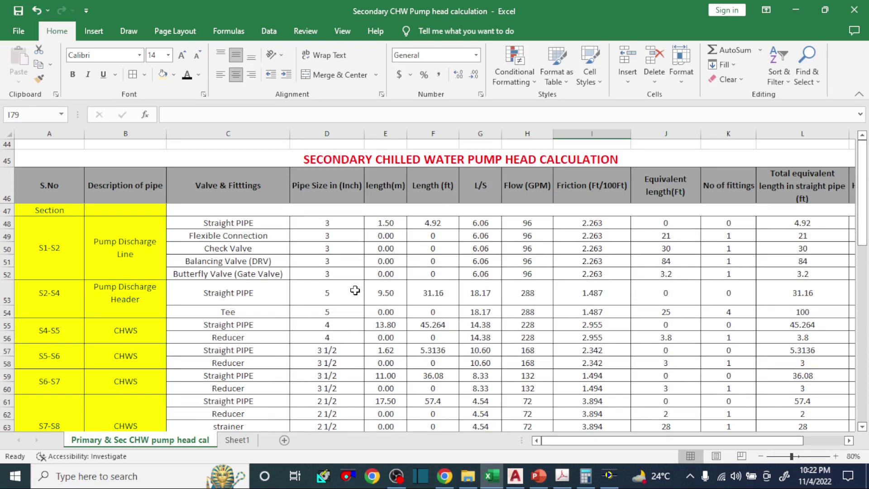
{"action": "scroll", "coordinate": [654, 292], "scroll_direction": "down", "scroll_amount": 6}
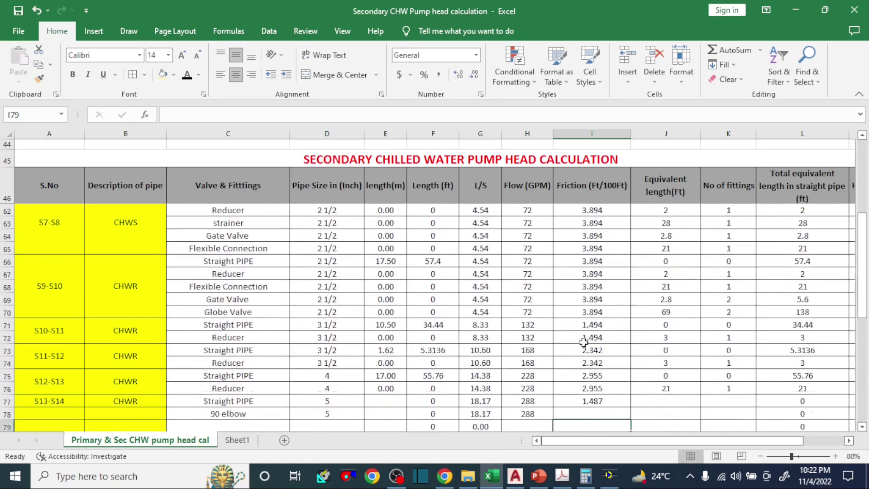
{"action": "left_click", "coordinate": [592, 374]}
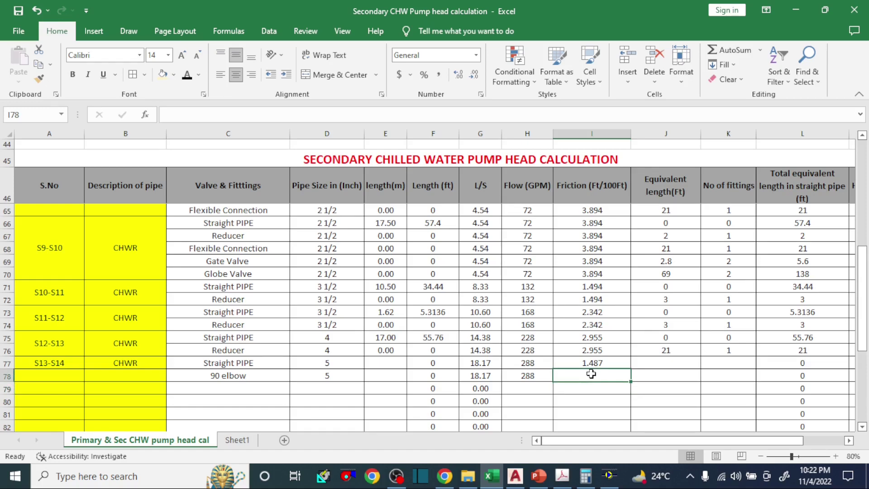
{"action": "type", "text": "1.487"}
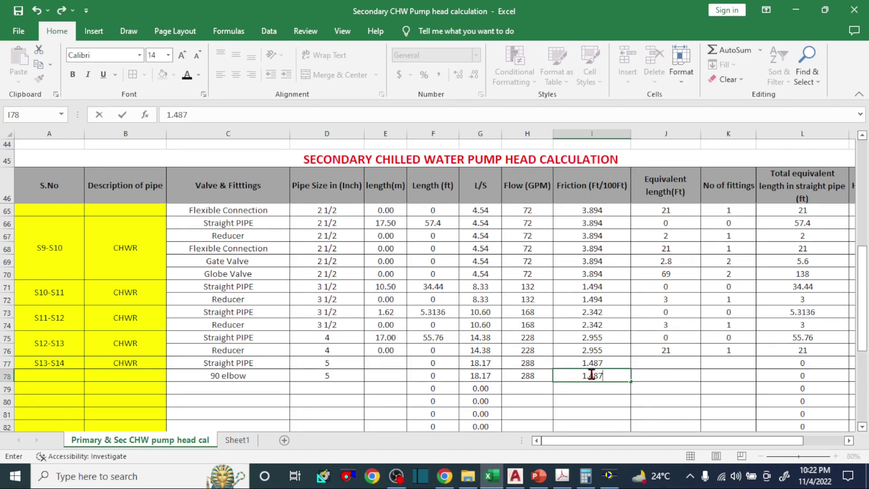
{"action": "left_click", "coordinate": [596, 425]}
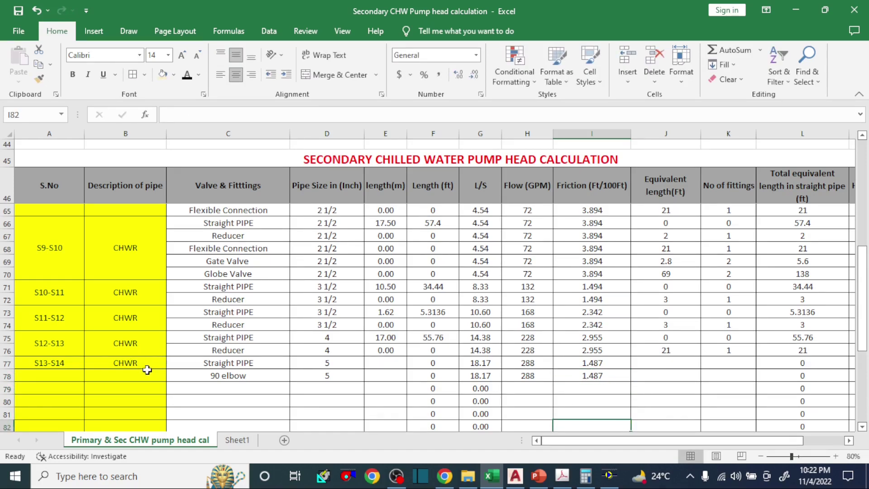
Measure the horizontal and vertical runs of the chilled water return pipe between S13 and S14 in AutoCAD without placing dimensions
{"action": "left_click", "coordinate": [515, 475]}
{"action": "type", "text": "Di"}
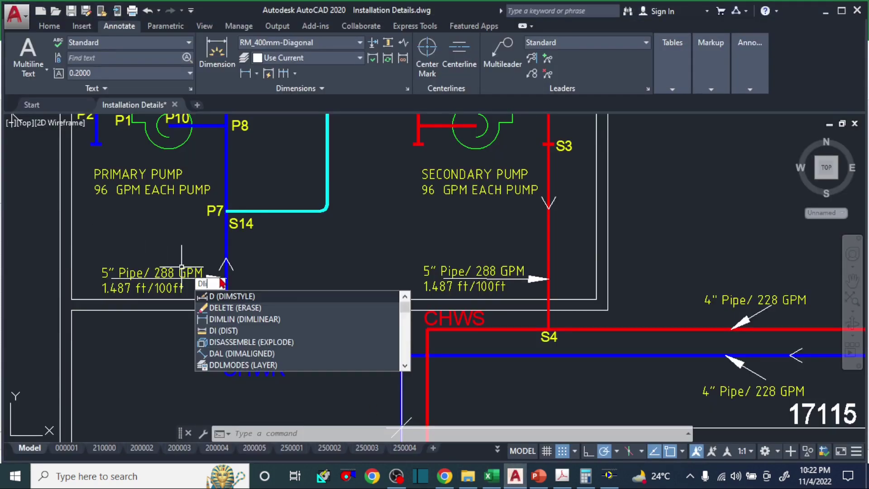
{"action": "type", "text": "i"}
{"action": "key", "text": "Return"}
{"action": "left_click", "coordinate": [226, 355]}
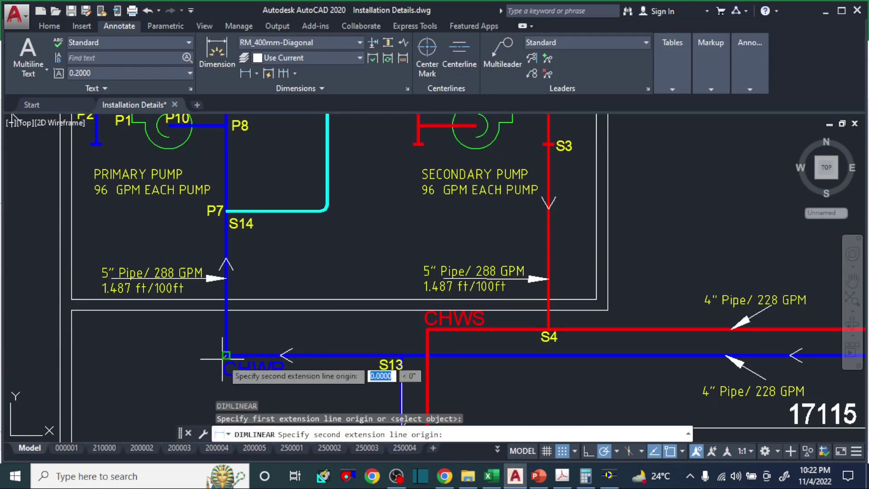
{"action": "left_click", "coordinate": [401, 355]}
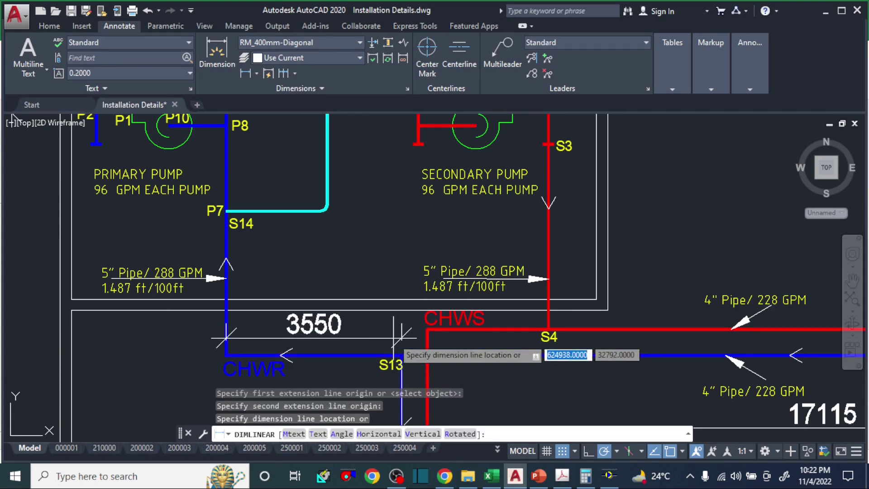
{"action": "key", "text": "Escape"}
{"action": "key", "text": "Return"}
{"action": "left_click", "coordinate": [226, 356]}
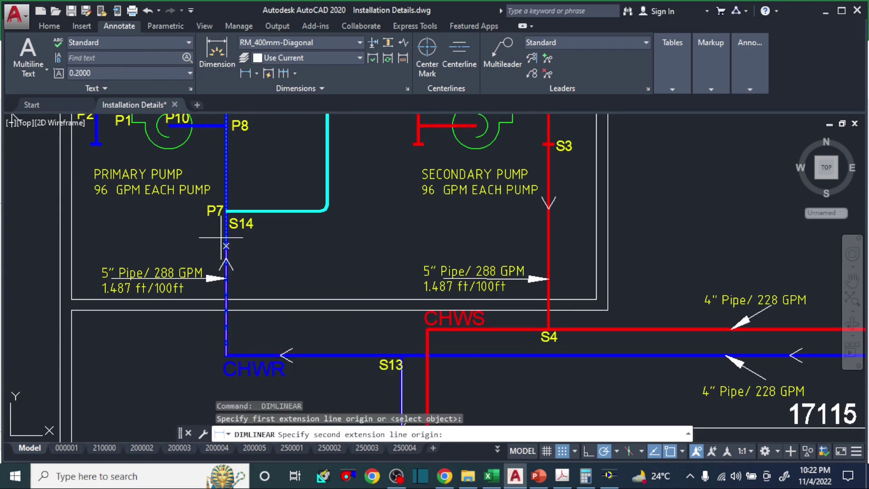
{"action": "left_click", "coordinate": [226, 211]}
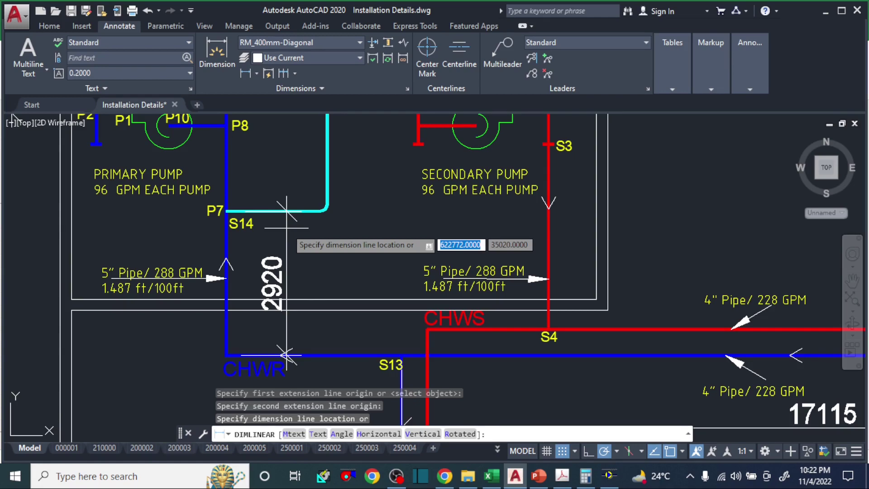
{"action": "key", "text": "Escape"}
Return to Excel and give the S13-S14 straight pipe a length of 6.50 m, equivalent length 0 and 0 fittings
{"action": "left_click", "coordinate": [491, 476]}
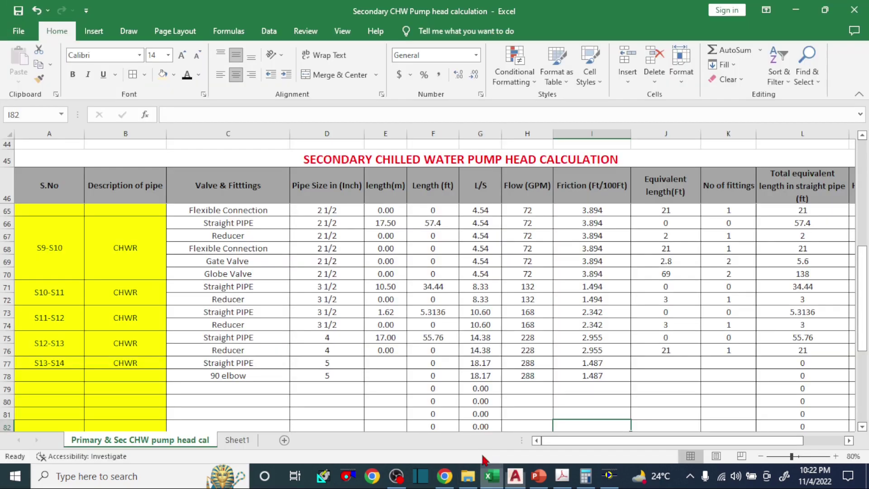
{"action": "left_click", "coordinate": [378, 360]}
{"action": "type", "text": "6."}
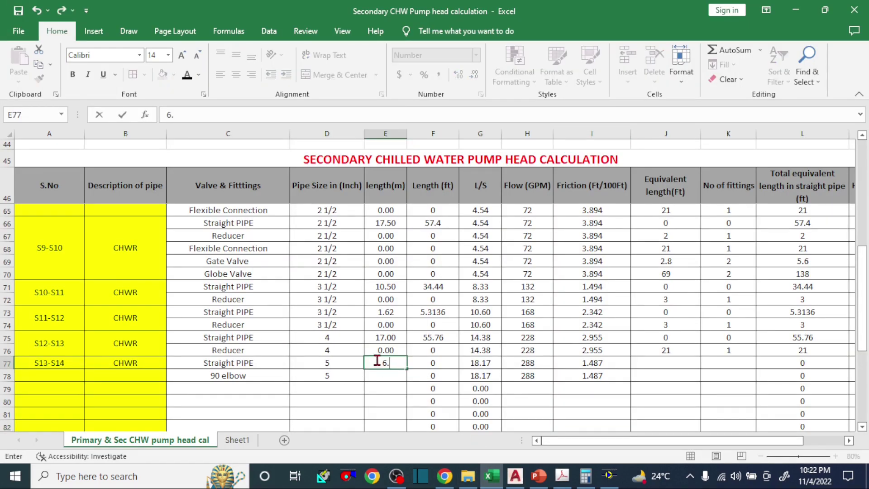
{"action": "key", "text": "Right"}
{"action": "key", "text": "Right"}
{"action": "key", "text": "Right"}
{"action": "key", "text": "Right"}
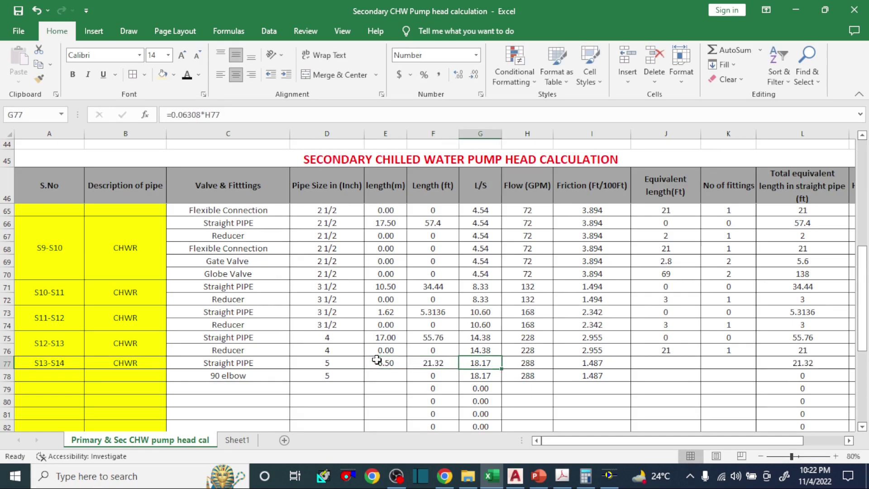
{"action": "key", "text": "Right"}
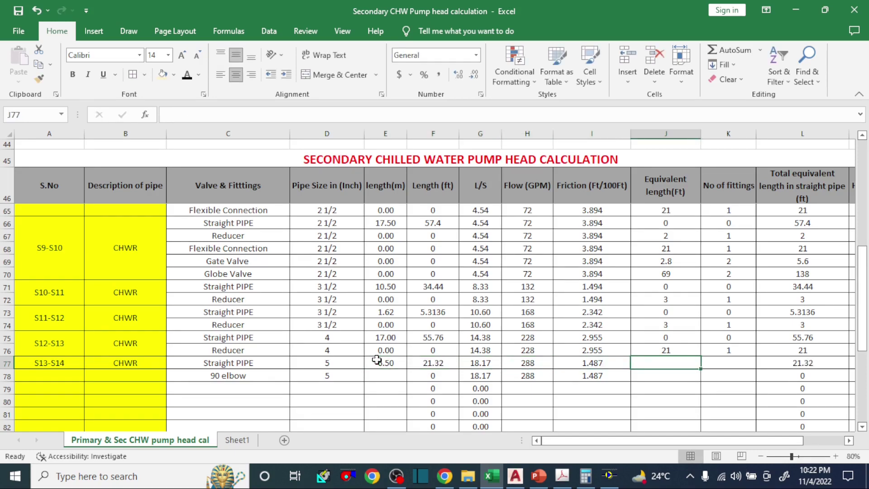
{"action": "type", "text": "0"}
{"action": "key", "text": "Right"}
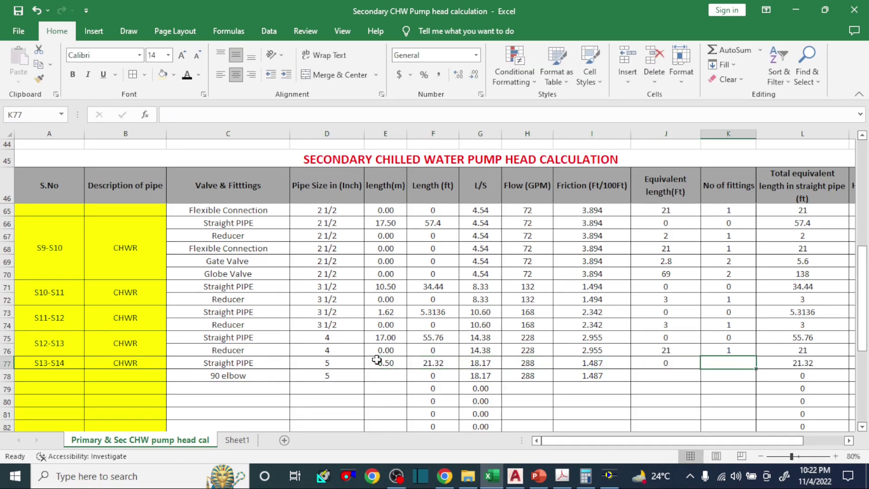
{"action": "type", "text": "1"}
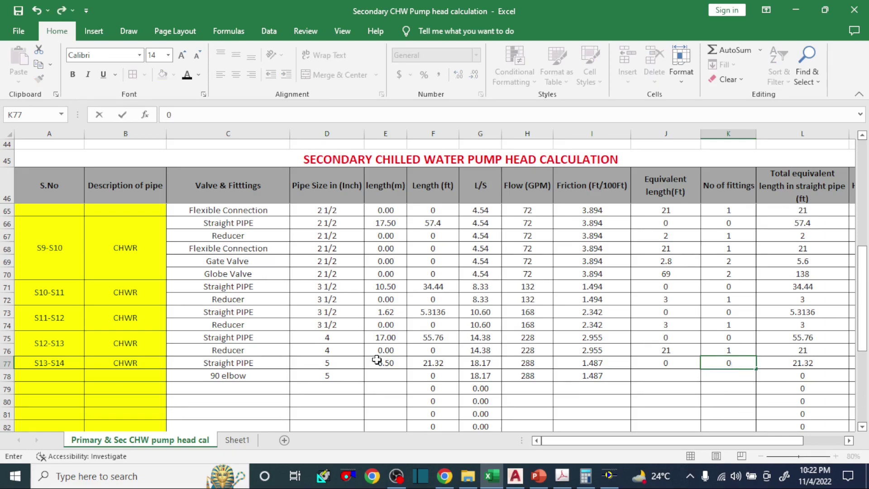
Set the length of the 90 elbow in row 78 to 0 m
{"action": "key", "text": "Right"}
{"action": "key", "text": "Down"}
{"action": "key", "text": "Left"}
{"action": "key", "text": "Left"}
{"action": "key", "text": "Left"}
{"action": "key", "text": "Left"}
{"action": "key", "text": "Left"}
{"action": "key", "text": "Left"}
{"action": "key", "text": "Left"}
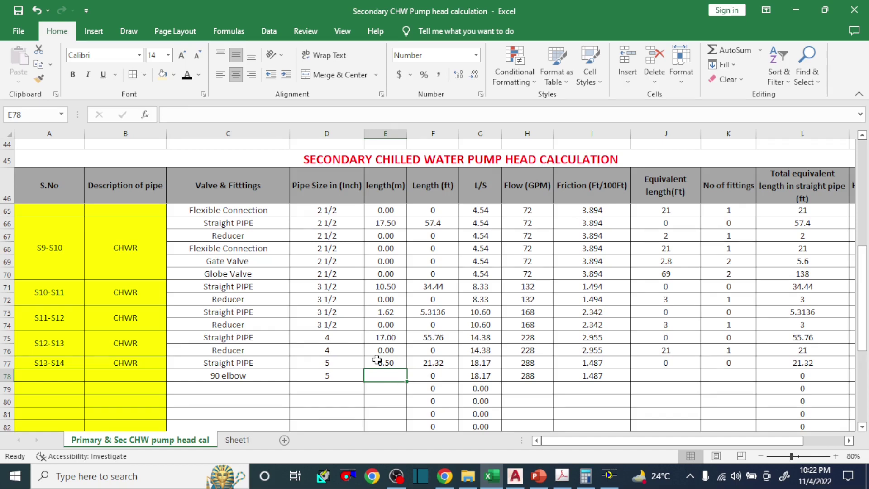
{"action": "type", "text": "0"}
{"action": "key", "text": "Right"}
{"action": "key", "text": "Right"}
{"action": "key", "text": "Right"}
{"action": "key", "text": "Right"}
{"action": "key", "text": "Right"}
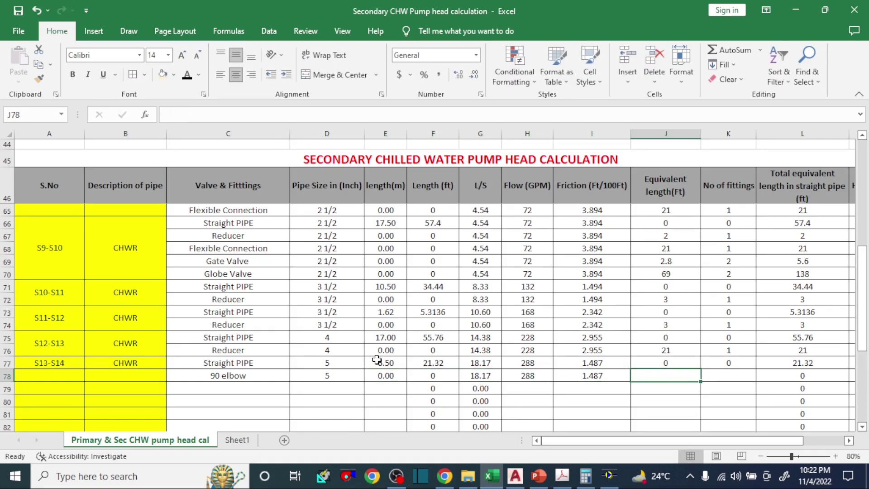
{"action": "left_click", "coordinate": [234, 376]}
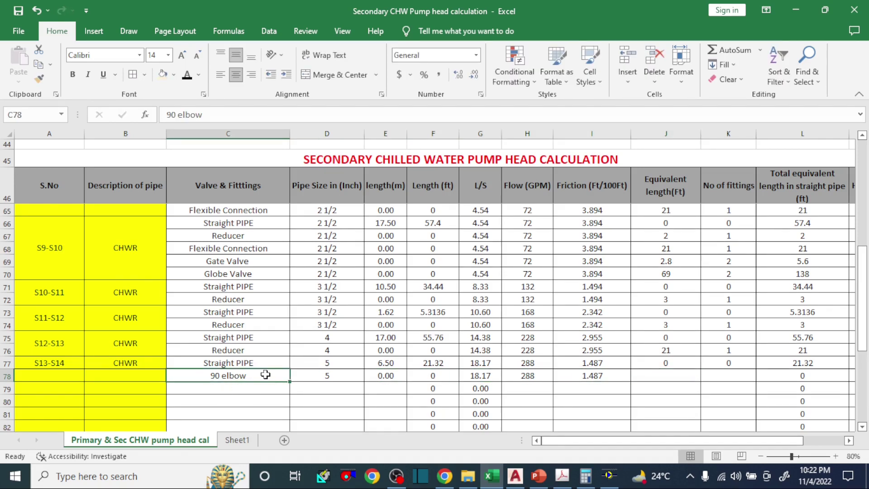
Consult the 5-inch 90° standard elbow entry in the Acrobat fitting loss table, and return to Excel
{"action": "scroll", "coordinate": [277, 378], "scroll_direction": "up", "scroll_amount": 4}
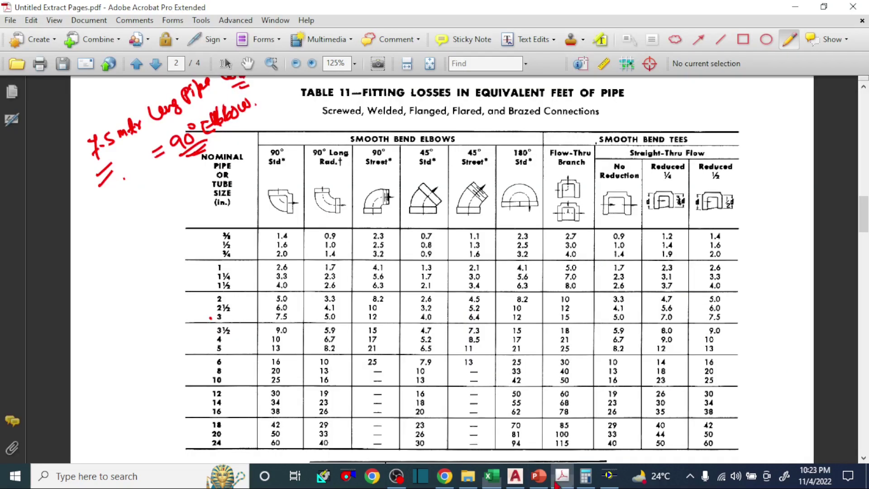
{"action": "left_click", "coordinate": [562, 476]}
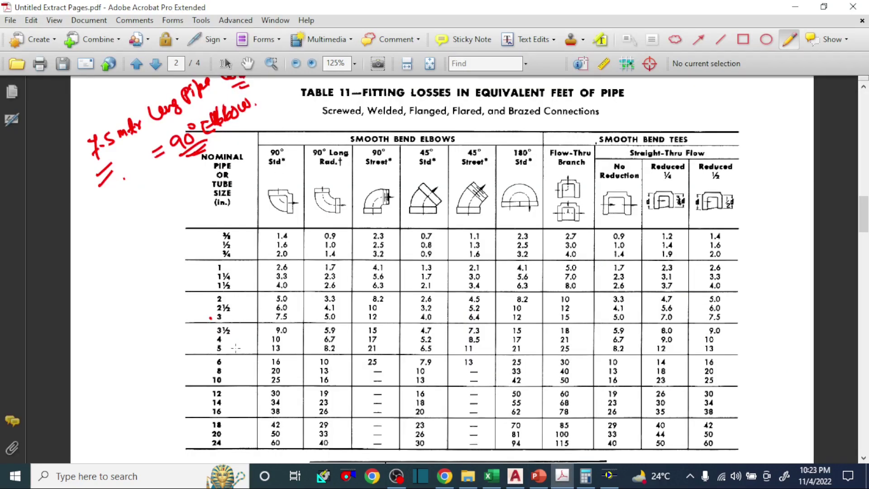
{"action": "left_click", "coordinate": [491, 476]}
{"action": "scroll", "coordinate": [371, 384], "scroll_direction": "down", "scroll_amount": 3}
{"action": "scroll", "coordinate": [370, 384], "scroll_direction": "down", "scroll_amount": 2}
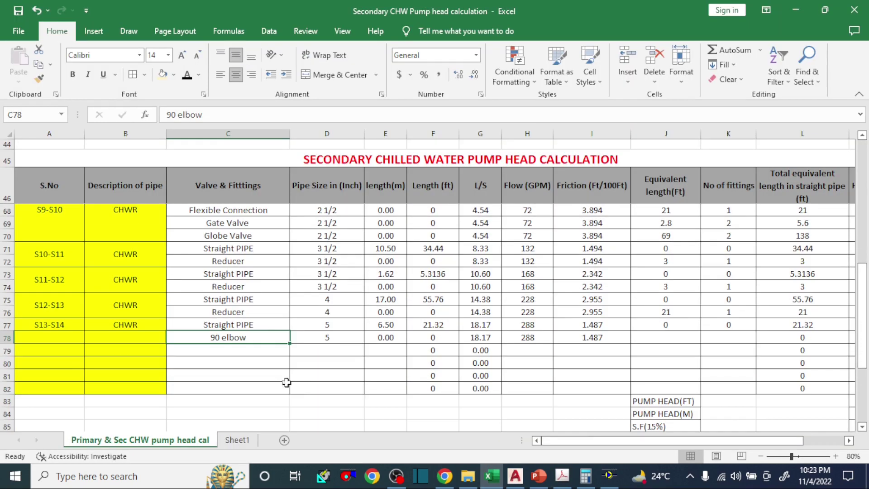
Give the 90 elbow in row 78 an equivalent length of 13 ft and 1 fitting, and merge the CHWR description across rows 77 and 78
{"action": "left_click", "coordinate": [679, 338]}
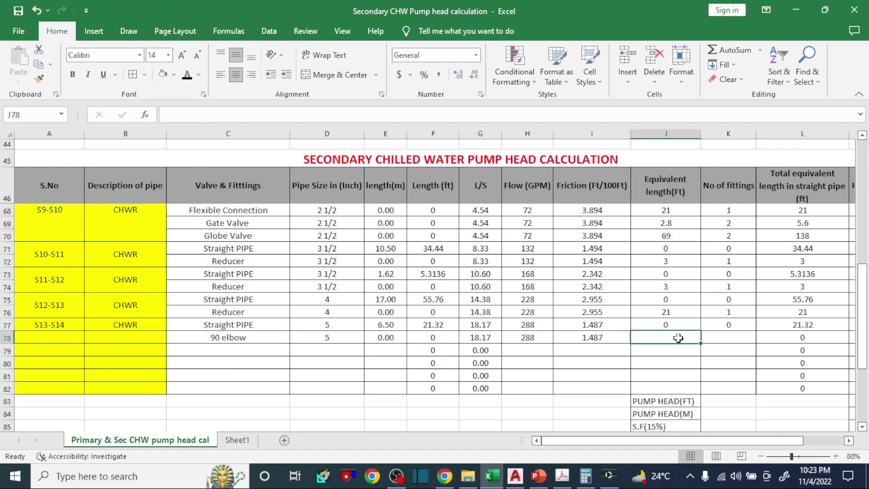
{"action": "type", "text": "13"}
{"action": "key", "text": "Tab"}
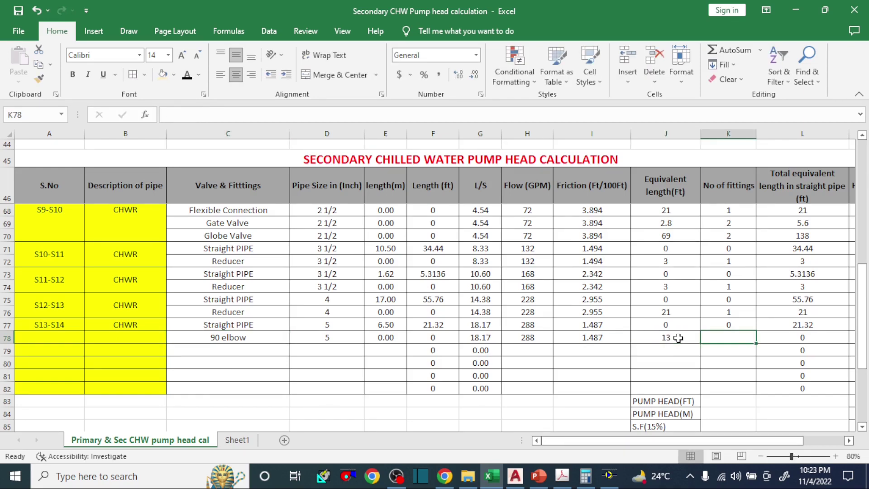
{"action": "type", "text": "1"}
{"action": "key", "text": "Tab"}
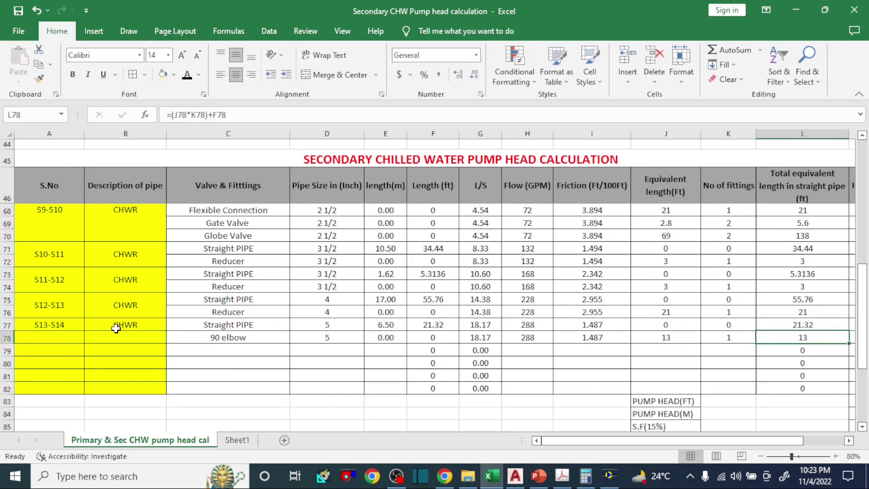
{"action": "left_click_drag", "start_coordinate": [115, 321], "coordinate": [117, 338]}
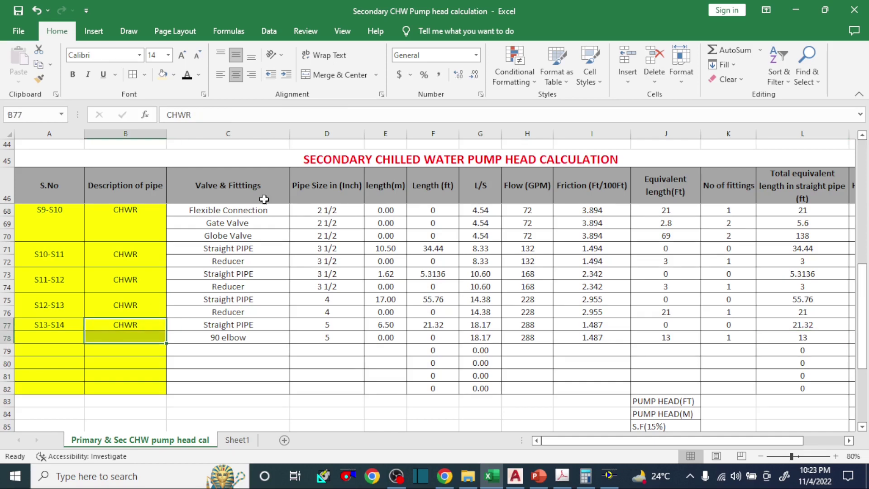
{"action": "left_click", "coordinate": [330, 75]}
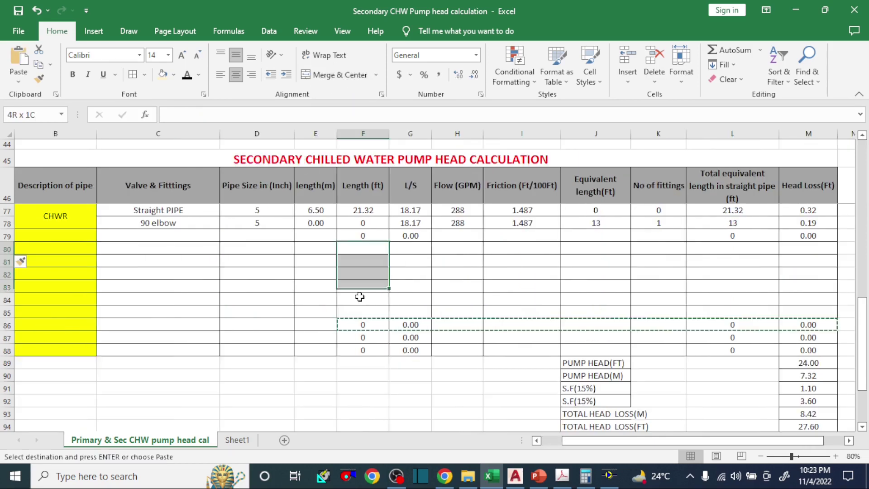
Paste the copied row 86 formulas into columns F to M of the blank rows 80 to 85
{"action": "left_click_drag", "start_coordinate": [359, 295], "coordinate": [358, 314]}
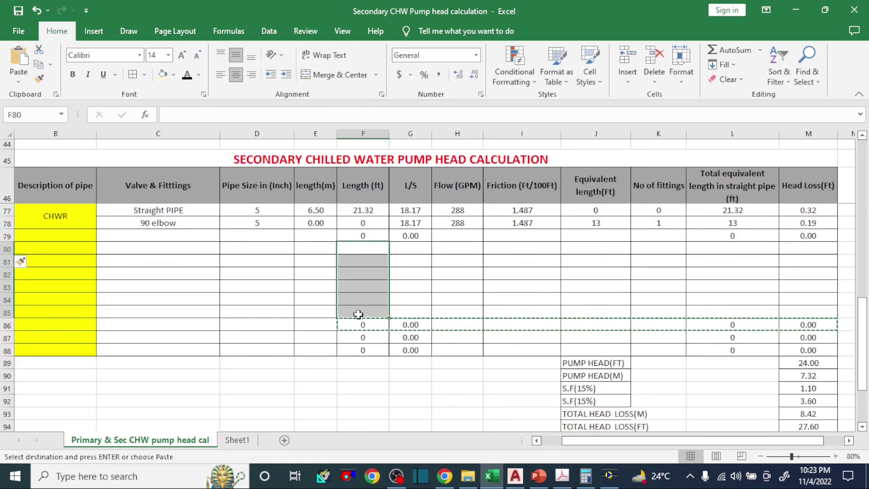
{"action": "key", "text": "shift+Right"}
{"action": "key", "text": "shift+Right"}
{"action": "key", "text": "shift+Right"}
{"action": "key", "text": "shift+Right"}
{"action": "key", "text": "shift+Right"}
{"action": "key", "text": "shift+Right"}
{"action": "key", "text": "shift+Right"}
{"action": "key", "text": "Return"}
{"action": "left_click", "coordinate": [512, 362]}
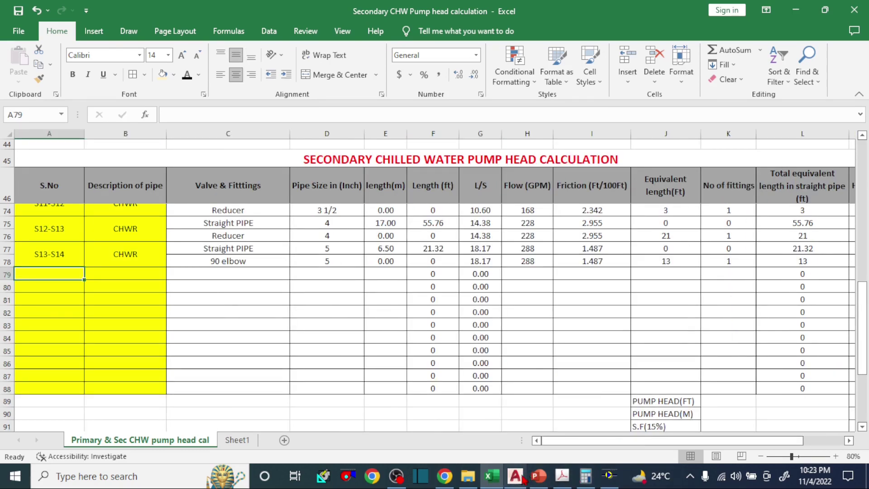
Switch to AutoCAD and trace the by-pass line from S14 to S15
{"action": "left_click", "coordinate": [515, 475]}
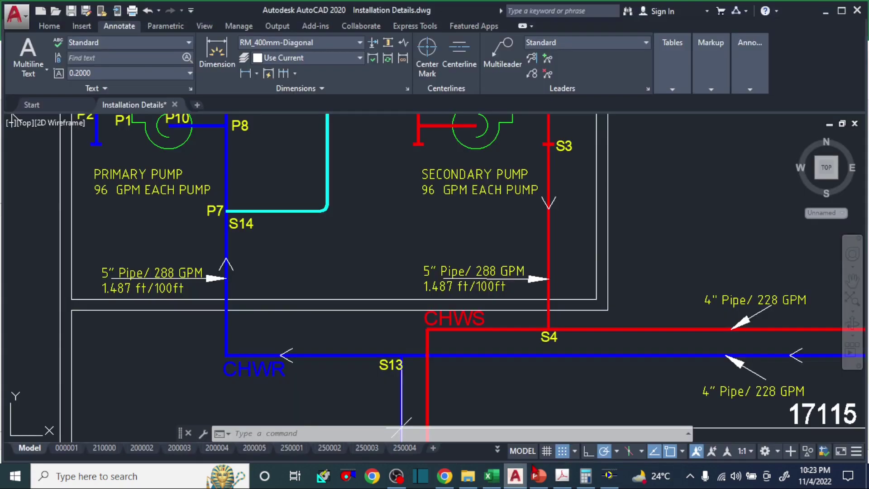
{"action": "scroll", "coordinate": [240, 272], "scroll_direction": "down", "scroll_amount": 3}
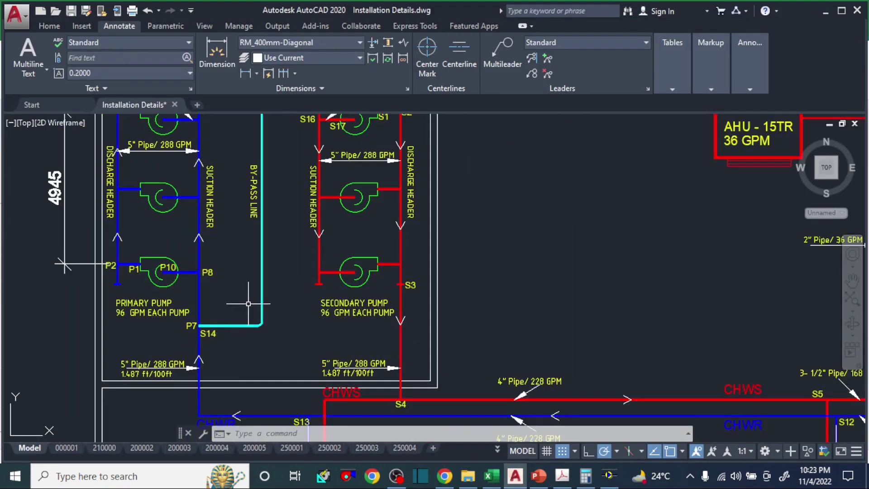
{"action": "scroll", "coordinate": [248, 303], "scroll_direction": "down", "scroll_amount": 3}
{"action": "scroll", "coordinate": [274, 237], "scroll_direction": "up", "scroll_amount": 5}
{"action": "scroll", "coordinate": [231, 272], "scroll_direction": "down", "scroll_amount": 3}
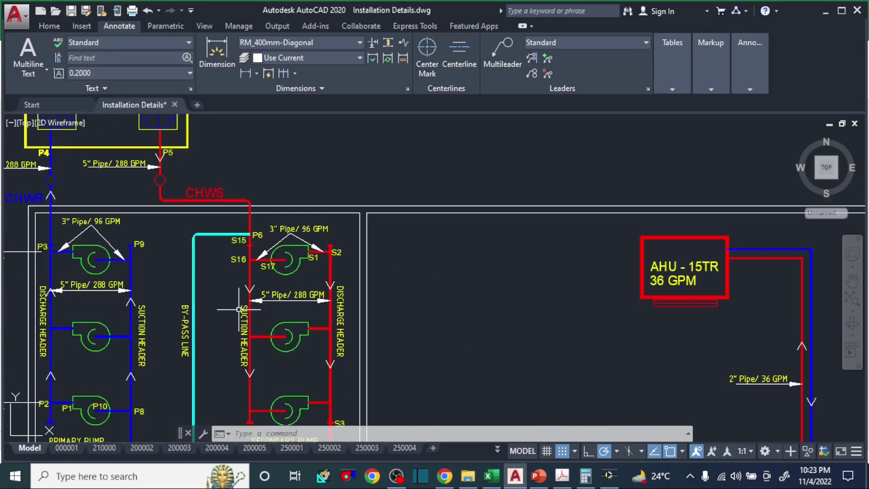
Return to Excel and label row 79 as S14-S15 with the pipe description By Pass Line
{"action": "left_click", "coordinate": [492, 475]}
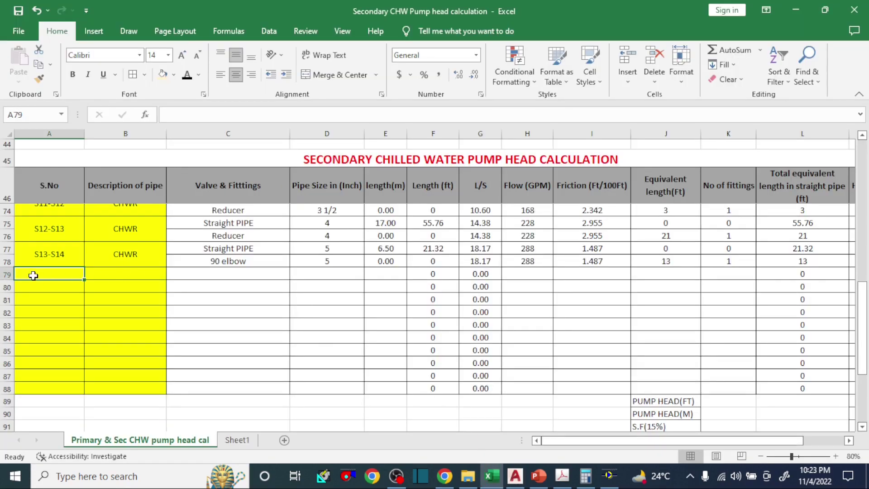
{"action": "type", "text": "S14-"}
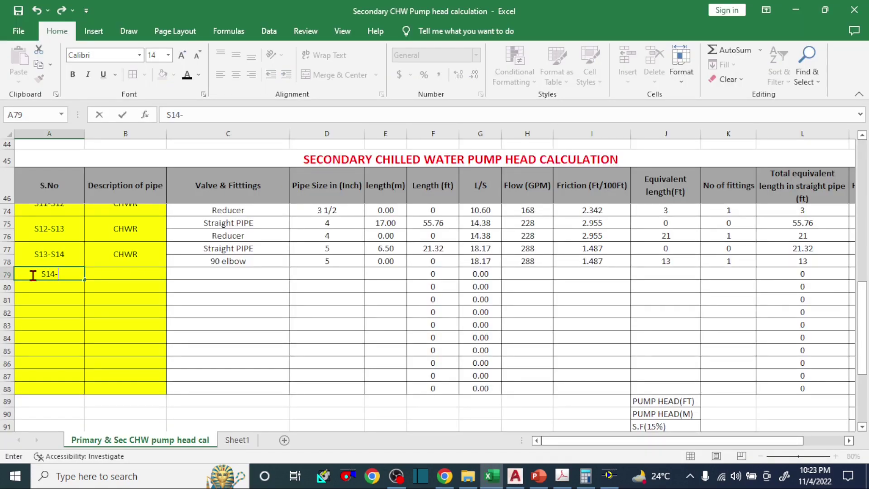
{"action": "type", "text": "S15"}
{"action": "key", "text": "Tab"}
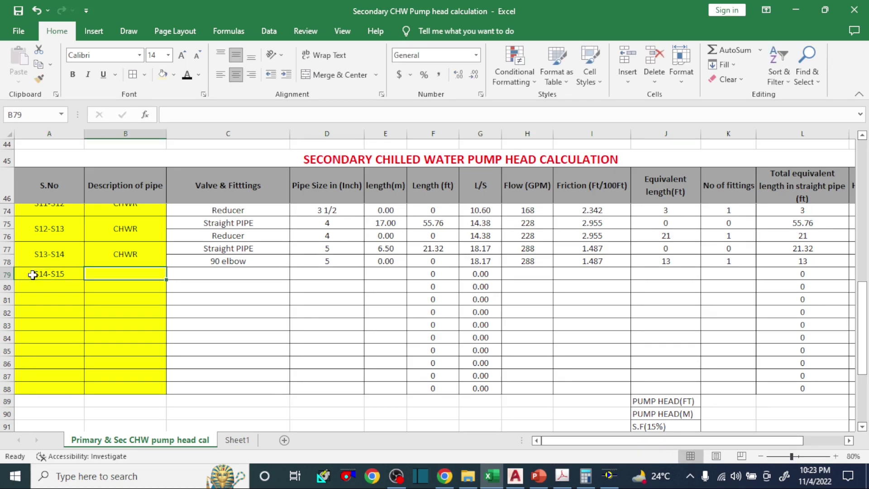
{"action": "type", "text": "By Pas"}
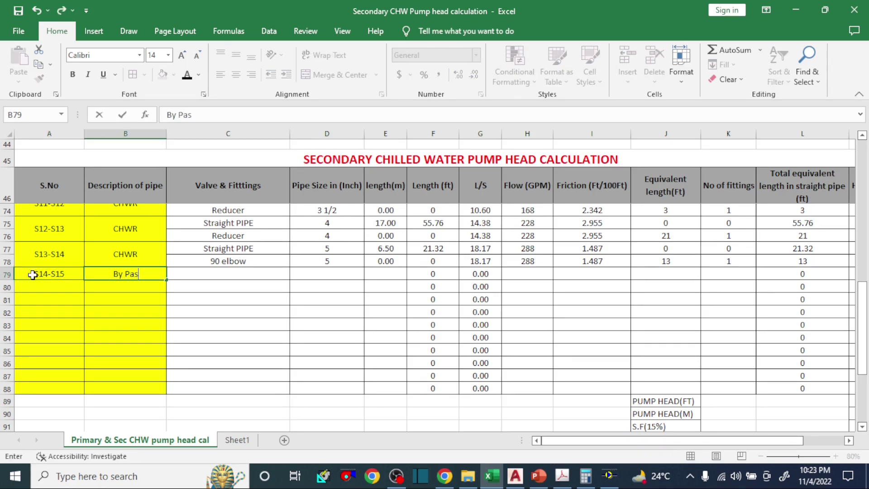
{"action": "type", "text": "s Line"}
List Straight PIPE in row 79 and 90 elbow in row 80 as the by-pass line's valves and fittings
{"action": "left_click", "coordinate": [224, 275]}
{"action": "type", "text": "S"}
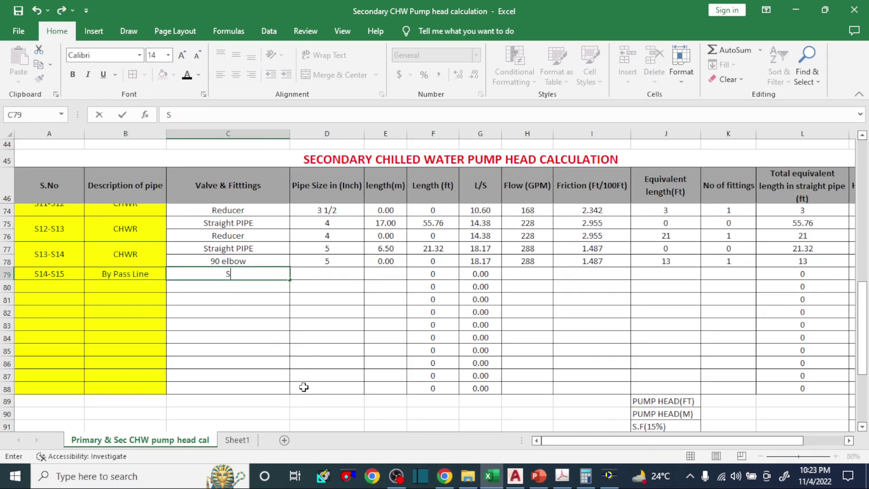
{"action": "type", "text": "traight PIPE"}
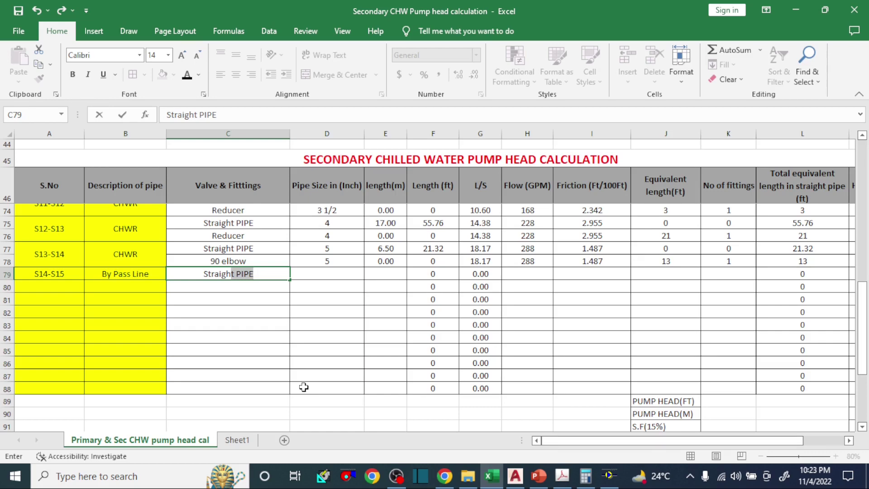
{"action": "key", "text": "Return"}
{"action": "type", "text": "9"}
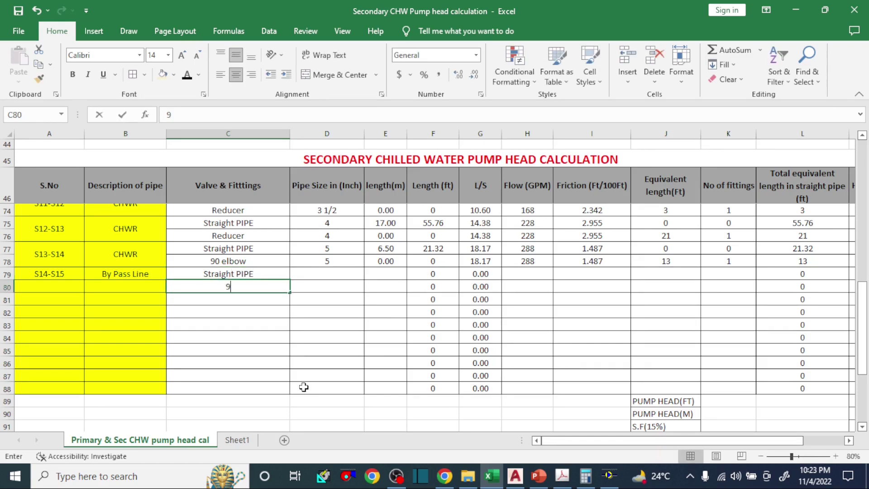
{"action": "type", "text": "0 elb"}
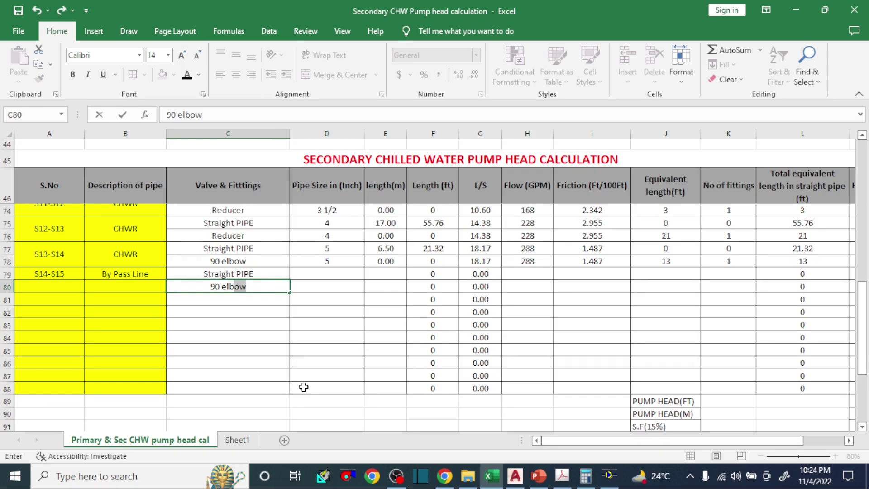
{"action": "key", "text": "Tab"}
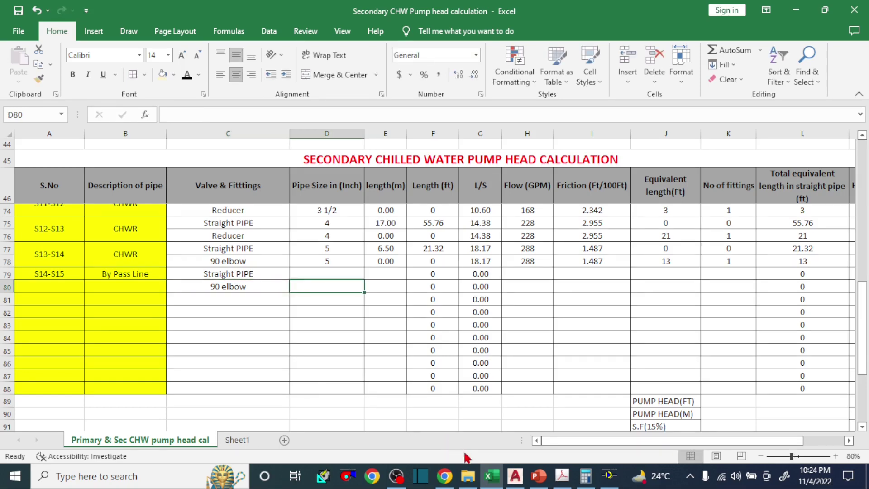
Switch to AutoCAD and list the cyan by-pass polyline's properties to read its length
{"action": "left_click", "coordinate": [515, 475]}
{"action": "scroll", "coordinate": [299, 270], "scroll_direction": "down", "scroll_amount": 2}
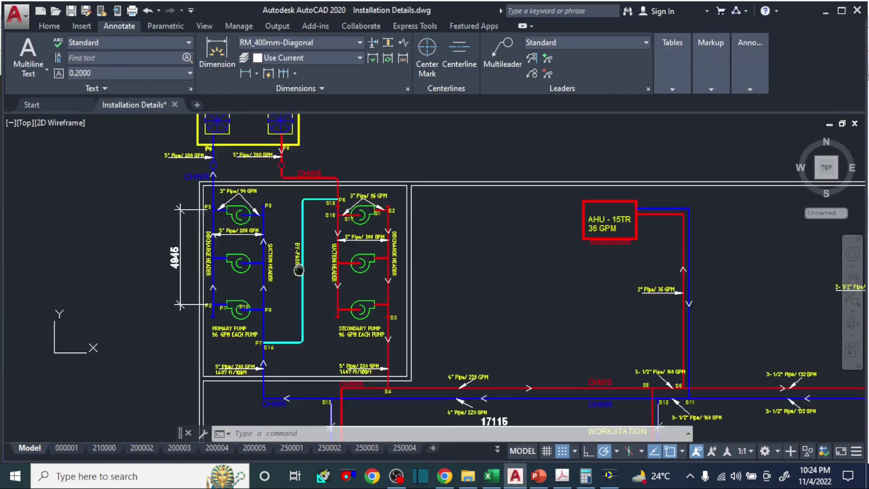
{"action": "scroll", "coordinate": [282, 323], "scroll_direction": "up", "scroll_amount": 2}
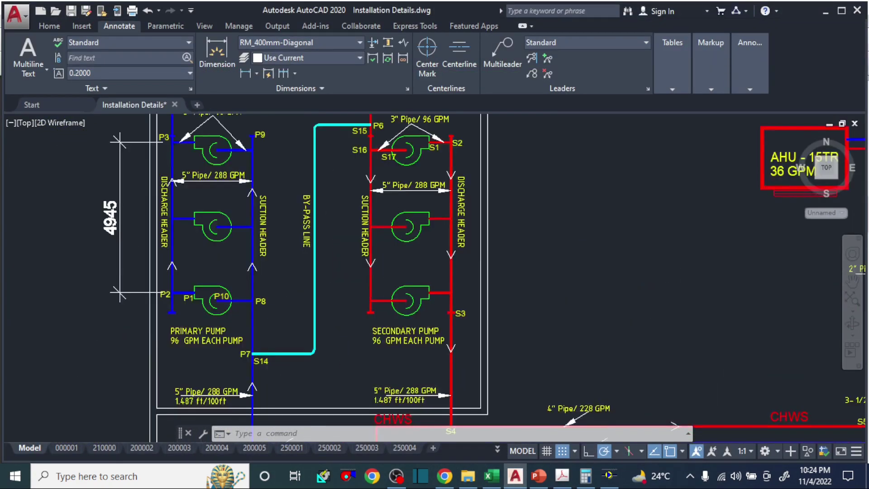
{"action": "scroll", "coordinate": [287, 318], "scroll_direction": "up", "scroll_amount": 1}
{"action": "left_click", "coordinate": [333, 260]}
{"action": "left_click", "coordinate": [293, 301]}
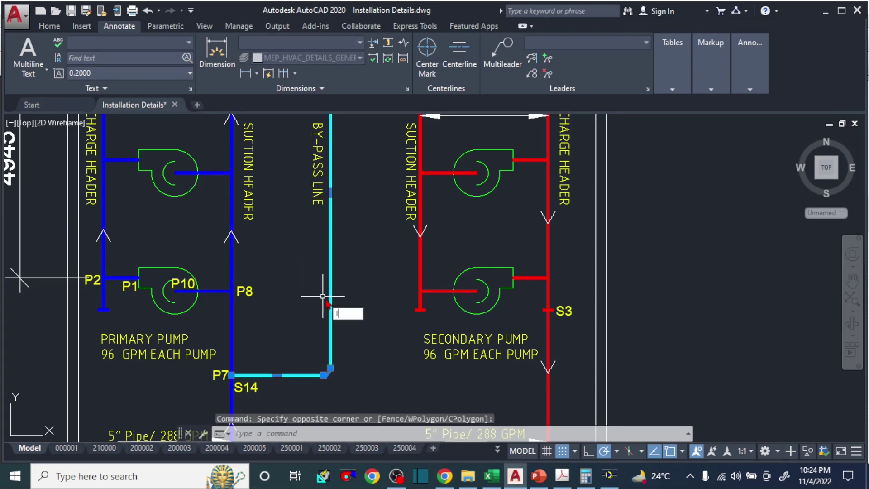
{"action": "type", "text": "li"}
{"action": "key", "text": "Return"}
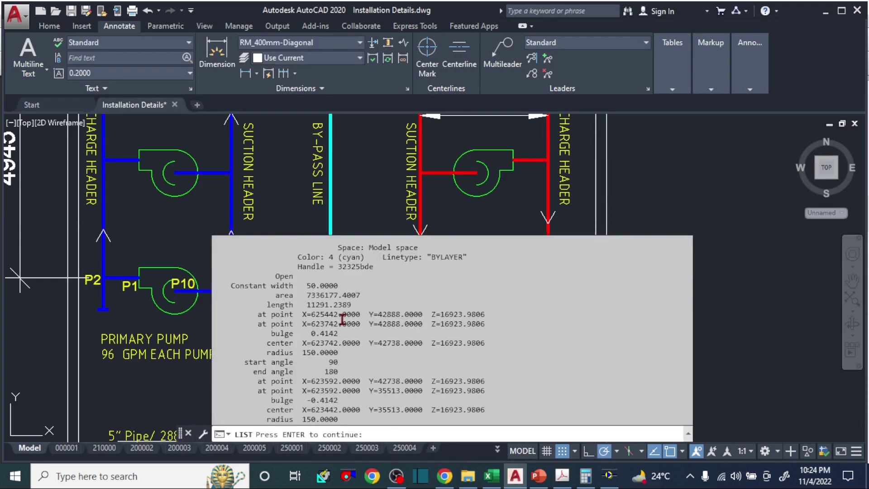
{"action": "left_click_drag", "start_coordinate": [309, 305], "coordinate": [322, 304]}
{"action": "key", "text": "Return"}
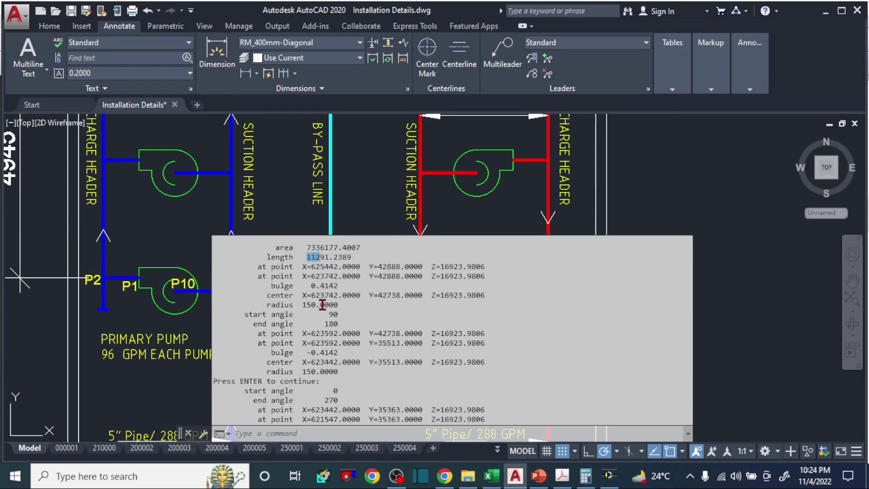
Return to Excel and set the pipe size to 5 inches for both by-pass line rows
{"action": "left_click", "coordinate": [492, 475]}
{"action": "left_click", "coordinate": [309, 272]}
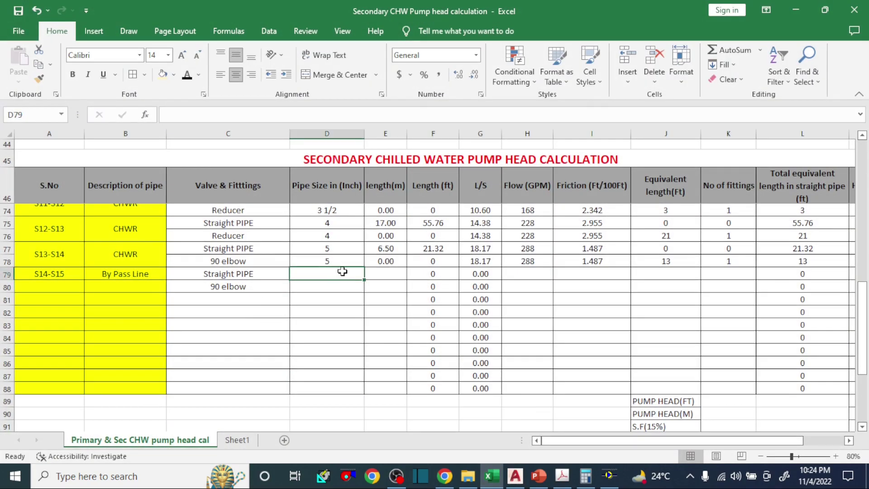
{"action": "key", "text": "shift+Down"}
{"action": "type", "text": "5"}
{"action": "key", "text": "ctrl+Return"}
Give the by-pass straight pipe in row 79 a length of 11.2 m and a flow of 288 GPM
{"action": "key", "text": "Right"}
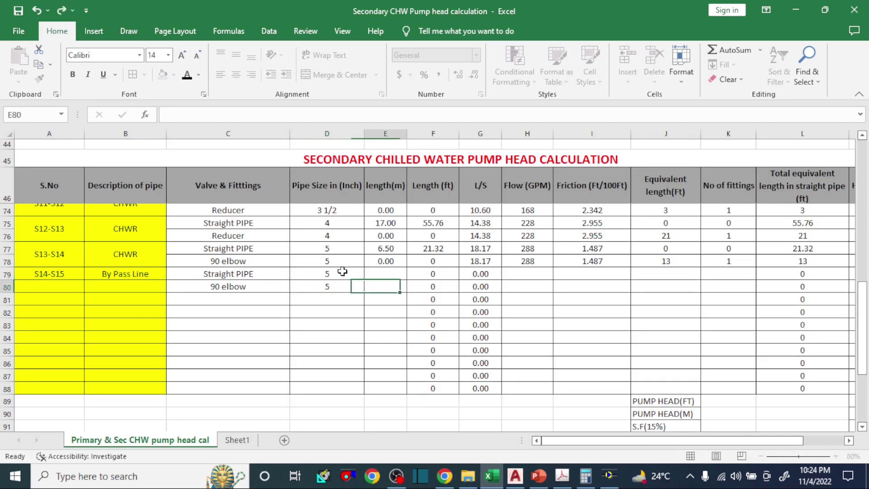
{"action": "type", "text": "11.2"}
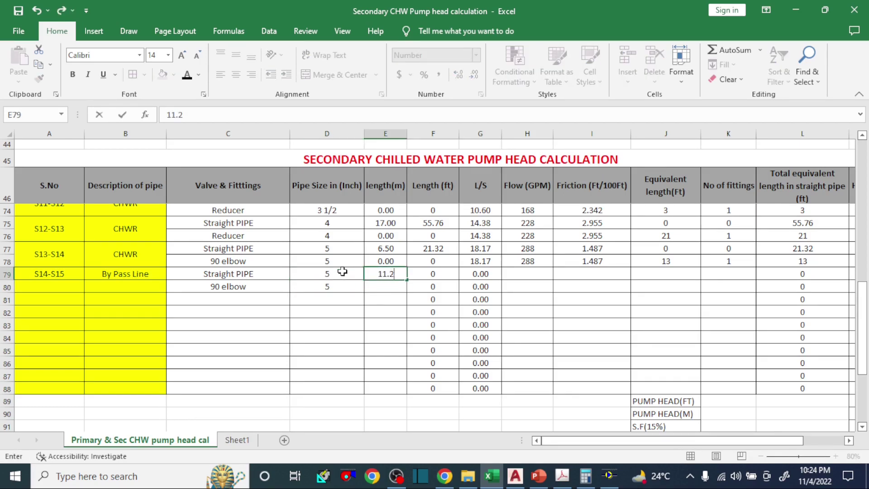
{"action": "key", "text": "Right"}
{"action": "key", "text": "Right"}
{"action": "key", "text": "Right"}
{"action": "type", "text": "2"}
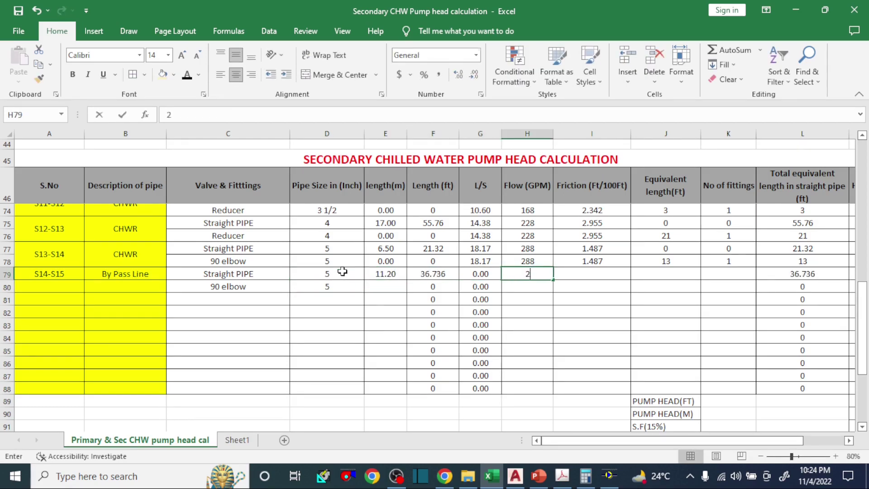
{"action": "type", "text": "88"}
{"action": "key", "text": "Right"}
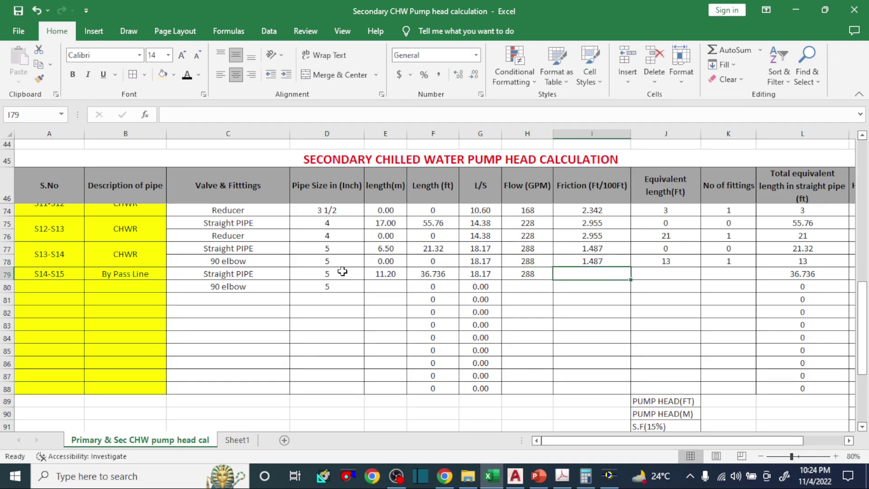
Set the by-pass straight pipe's friction to 1.487 ft/100ft, with equivalent length 0 and 0 fittings
{"action": "type", "text": "1.487"}
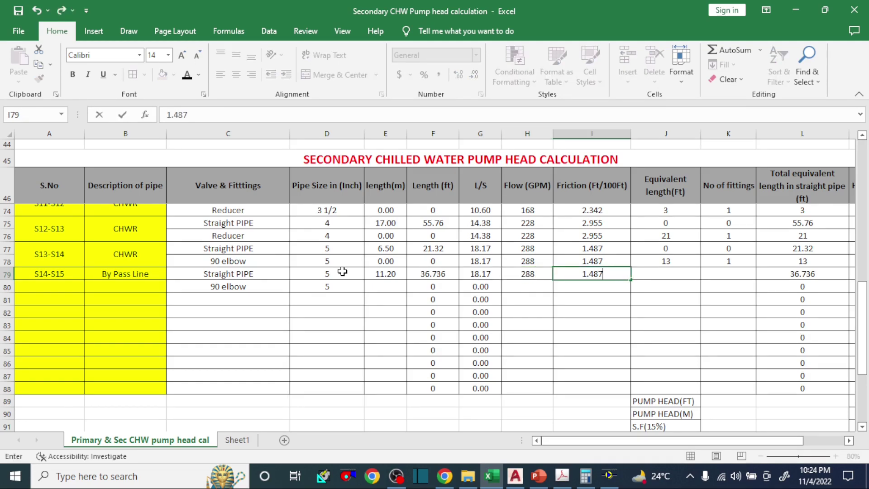
{"action": "key", "text": "Right"}
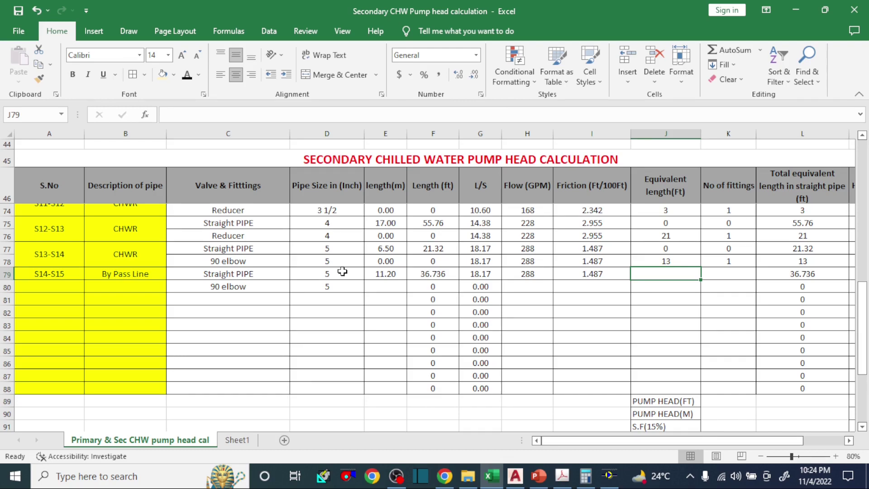
{"action": "type", "text": "0"}
{"action": "key", "text": "Right"}
{"action": "type", "text": "0"}
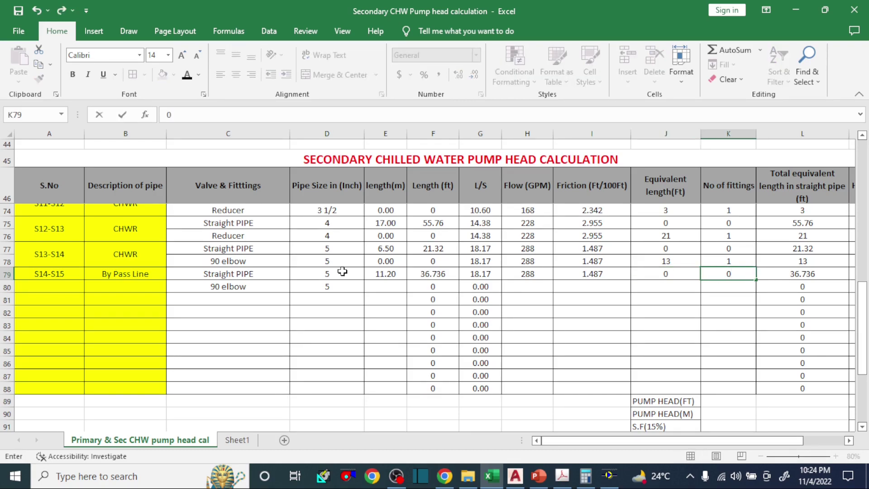
Set the length of the by-pass line's 90 elbow in row 80 to 0 m
{"action": "key", "text": "Return"}
{"action": "key", "text": "Left"}
{"action": "key", "text": "Left"}
{"action": "key", "text": "Left"}
{"action": "key", "text": "Left"}
{"action": "key", "text": "Left"}
{"action": "key", "text": "Left"}
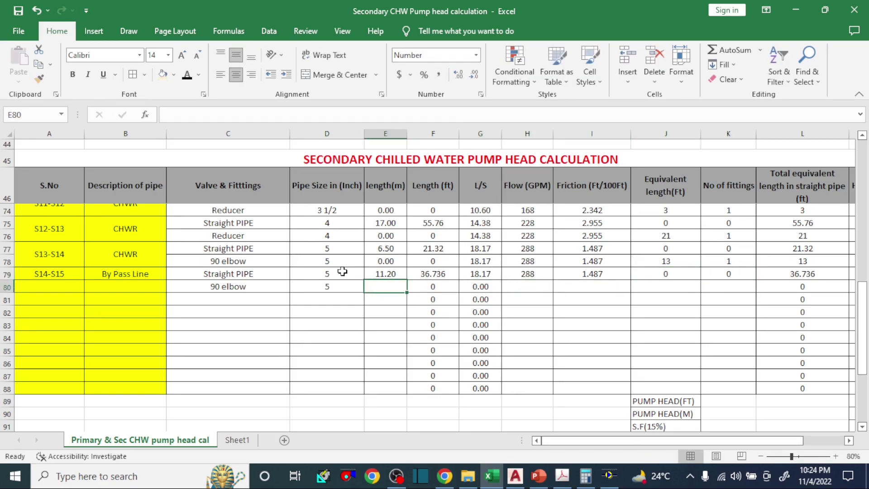
{"action": "type", "text": "0"}
{"action": "key", "text": "Right"}
Give the by-pass 90 elbow in row 80 a flow of 288 GPM and a friction of 1.487 ft/100ft
{"action": "key", "text": "Right"}
{"action": "key", "text": "Right"}
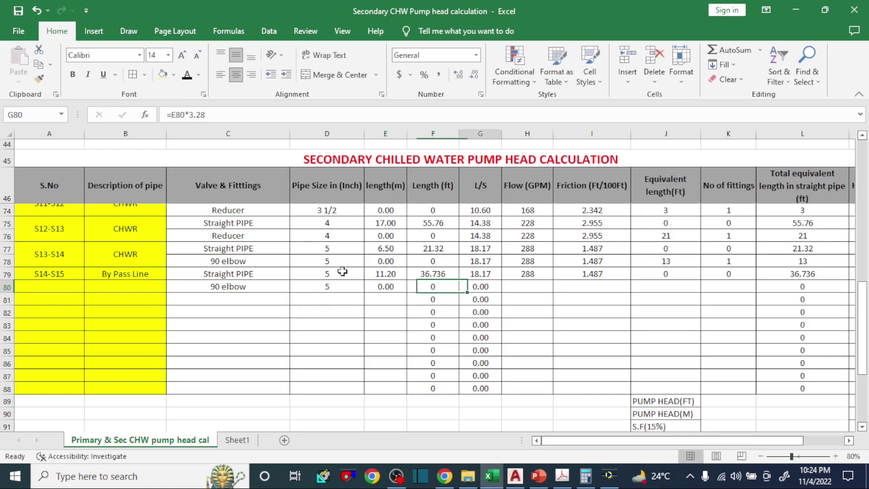
{"action": "type", "text": "288"}
{"action": "key", "text": "Right"}
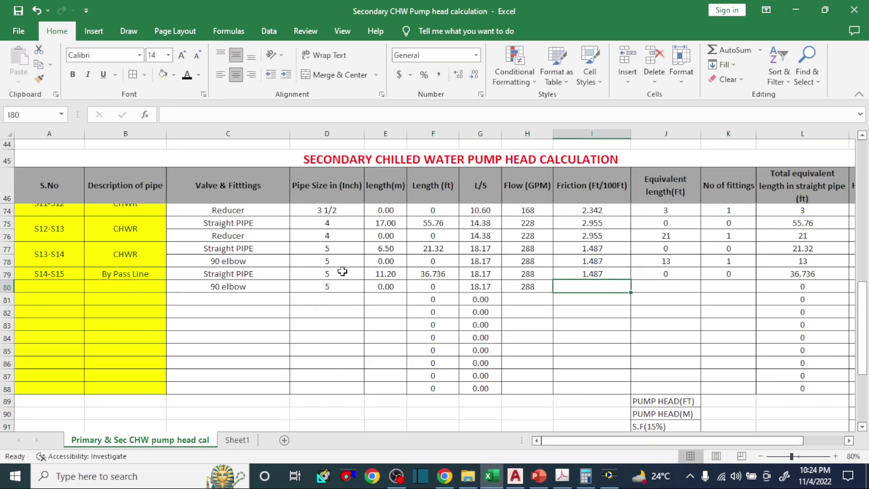
{"action": "type", "text": "1.487"}
{"action": "key", "text": "Right"}
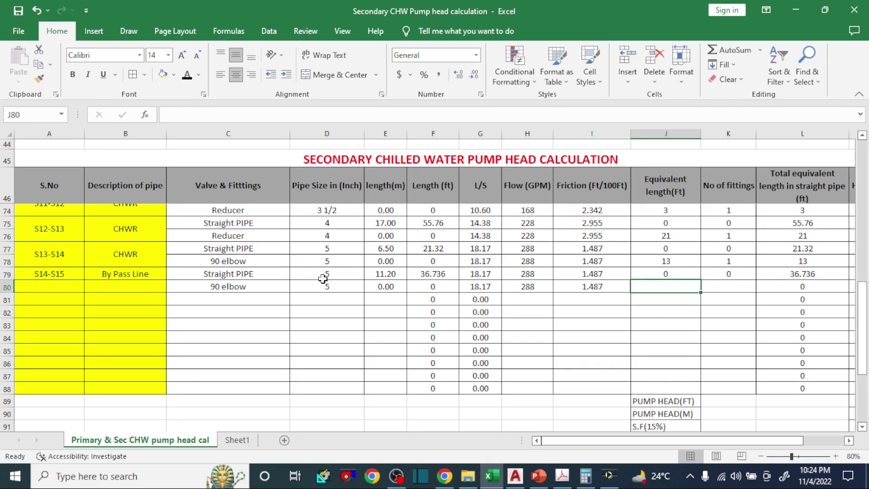
Check the 5-inch 90° elbow in Acrobat's fitting losses table, and enter equivalent length 13 ft and 2 fittings in Excel row 80
{"action": "left_click", "coordinate": [325, 292]}
{"action": "left_click", "coordinate": [562, 476]}
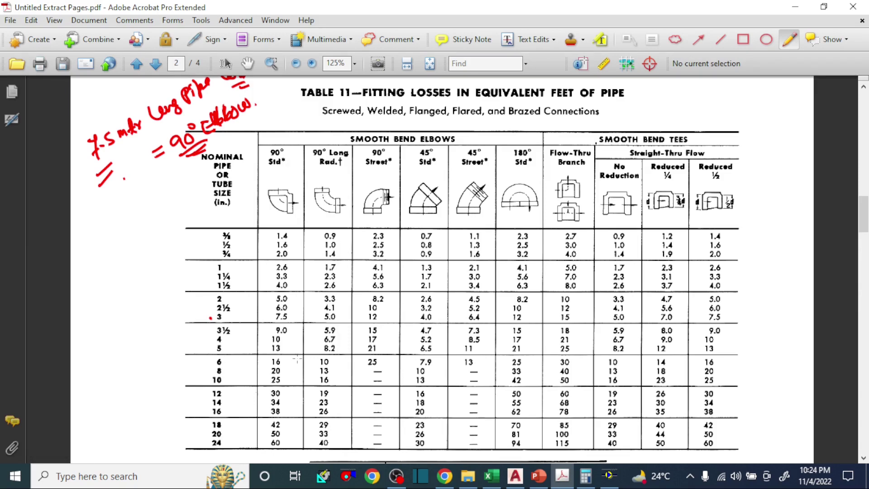
{"action": "left_click", "coordinate": [491, 476]}
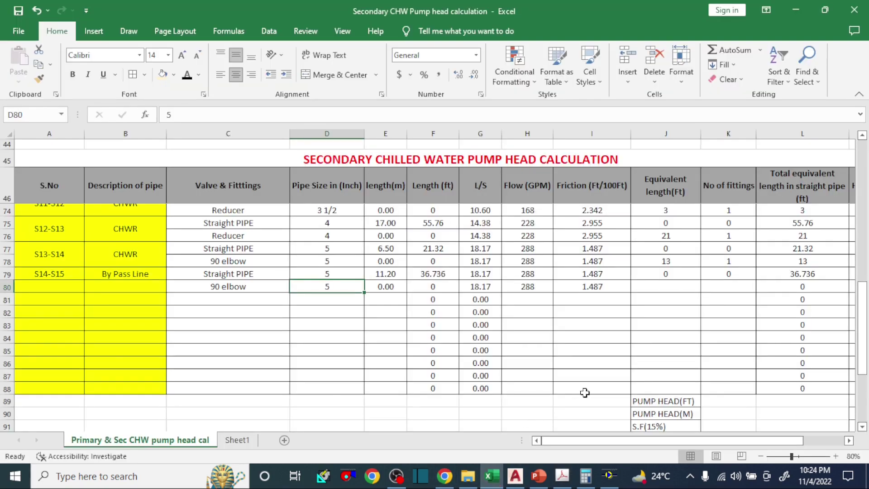
{"action": "left_click", "coordinate": [665, 289]}
{"action": "type", "text": "1"}
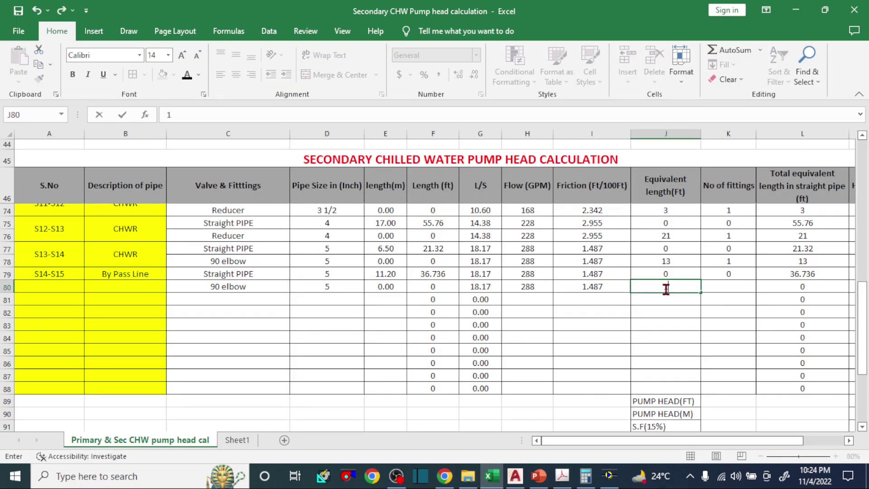
{"action": "type", "text": "3"}
{"action": "key", "text": "Tab"}
{"action": "type", "text": "2"}
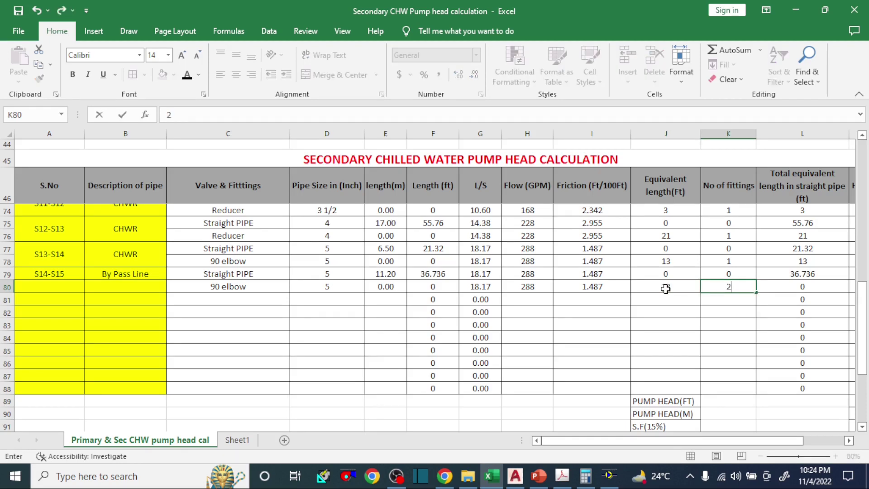
{"action": "key", "text": "Tab"}
{"action": "key", "text": "Down"}
{"action": "key", "text": "Left"}
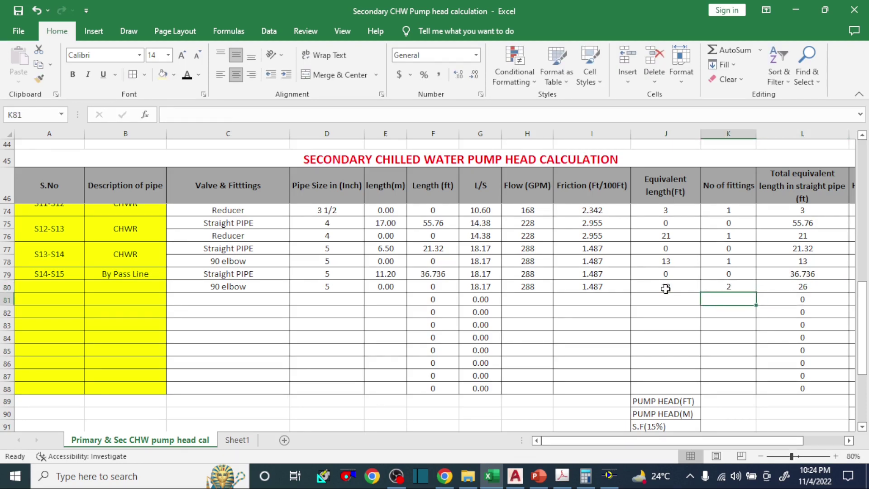
Merge and center the By Pass Line cells B79:B80 and the S14-S15 cells A79:A80
{"action": "left_click_drag", "start_coordinate": [144, 272], "coordinate": [143, 284]}
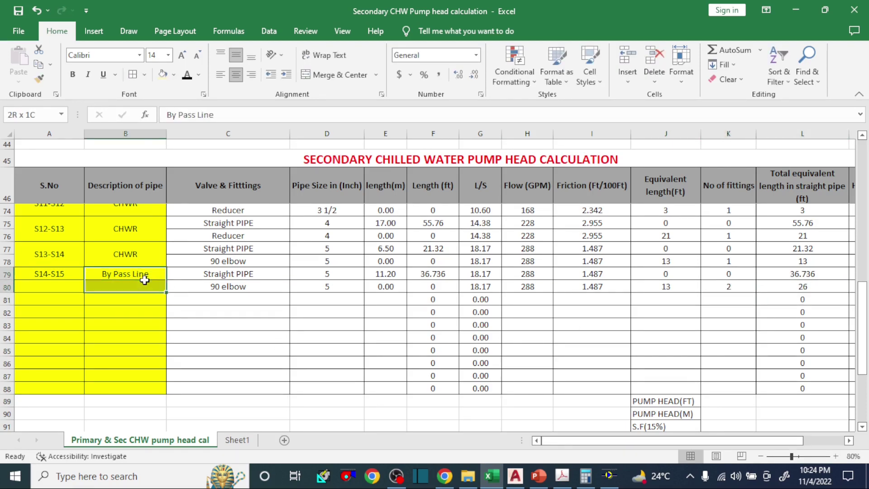
{"action": "left_click", "coordinate": [358, 74]}
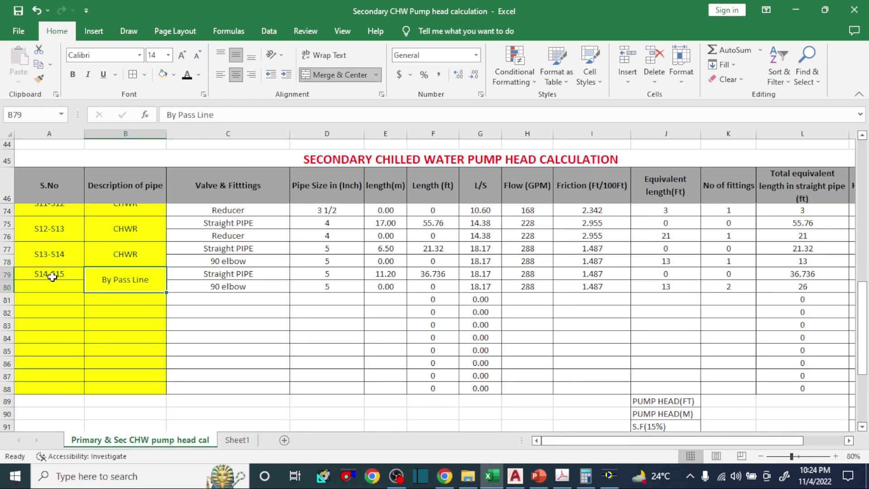
{"action": "left_click_drag", "start_coordinate": [52, 277], "coordinate": [54, 286]}
{"action": "left_click", "coordinate": [334, 75]}
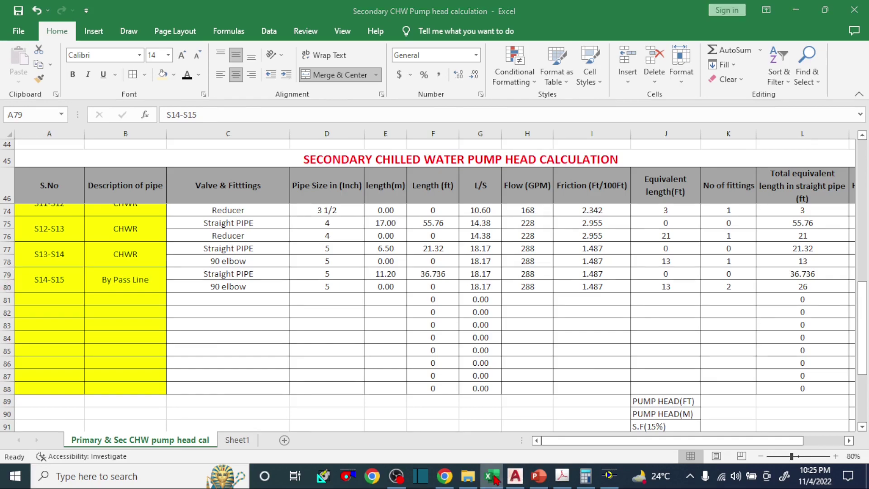
Switch to AutoCAD and examine the secondary pump suction header around labels S15, S16 and S17
{"action": "left_click", "coordinate": [562, 475]}
{"action": "left_click", "coordinate": [516, 476]}
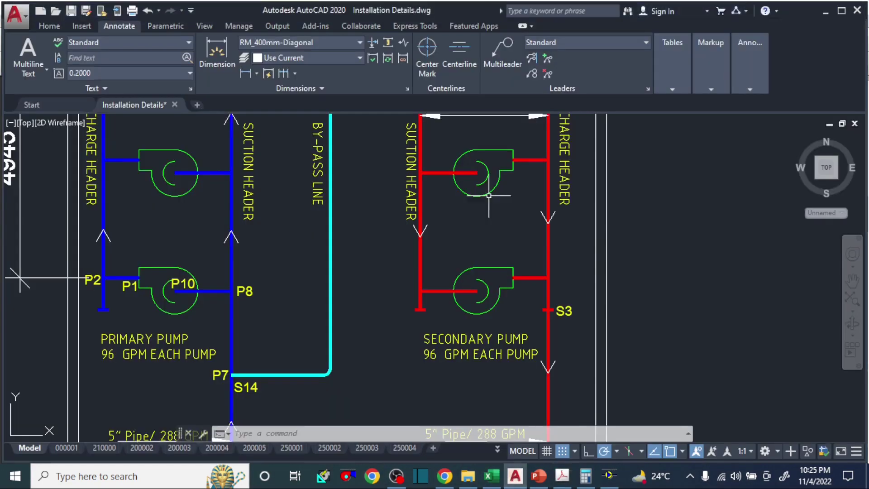
{"action": "scroll", "coordinate": [433, 214], "scroll_direction": "down", "scroll_amount": 3}
{"action": "scroll", "coordinate": [432, 214], "scroll_direction": "up", "scroll_amount": 3}
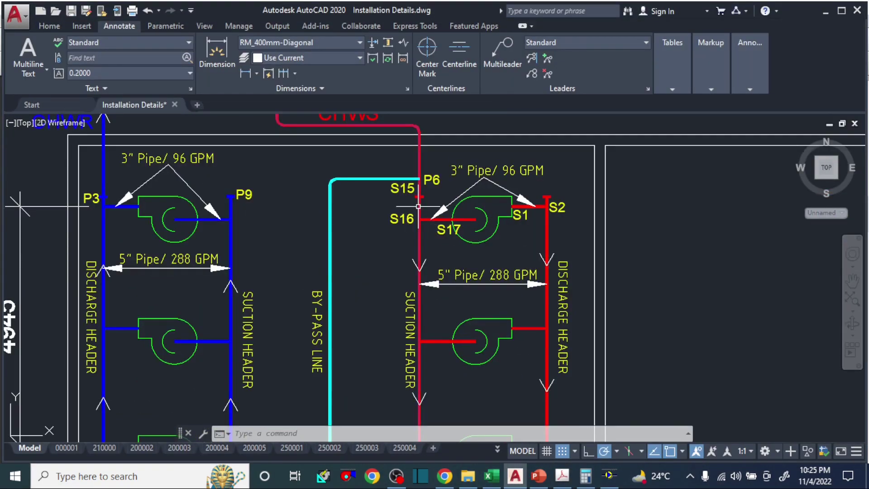
{"action": "scroll", "coordinate": [398, 188], "scroll_direction": "down", "scroll_amount": 3}
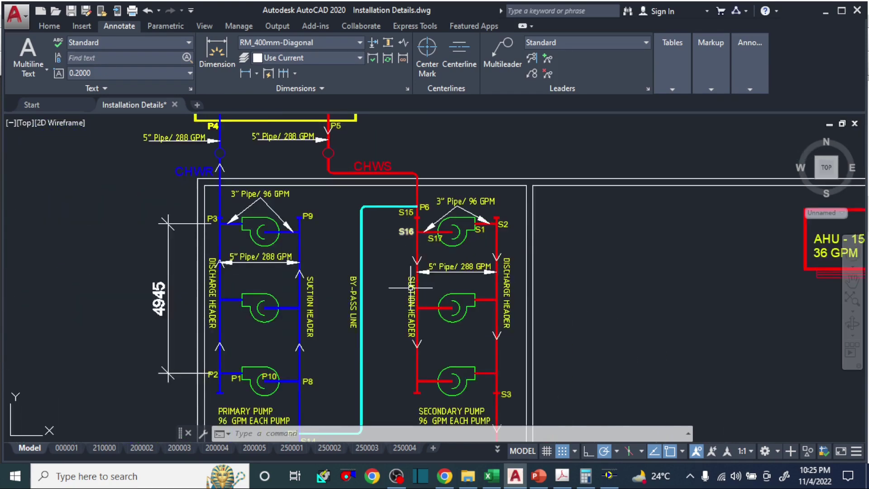
{"action": "type", "text": "co"}
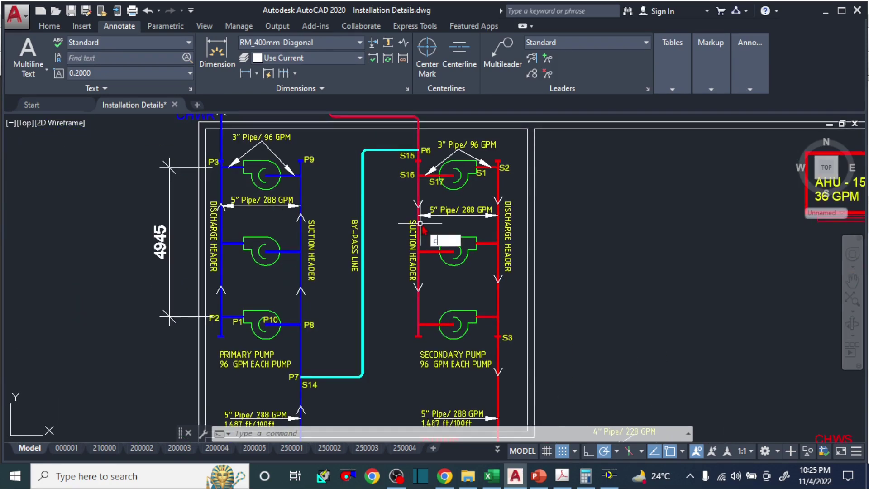
{"action": "key", "text": "Return"}
{"action": "key", "text": "Escape"}
Move the S16 label down beside the lower end of the secondary pump suction header
{"action": "type", "text": "m"}
{"action": "key", "text": "Return"}
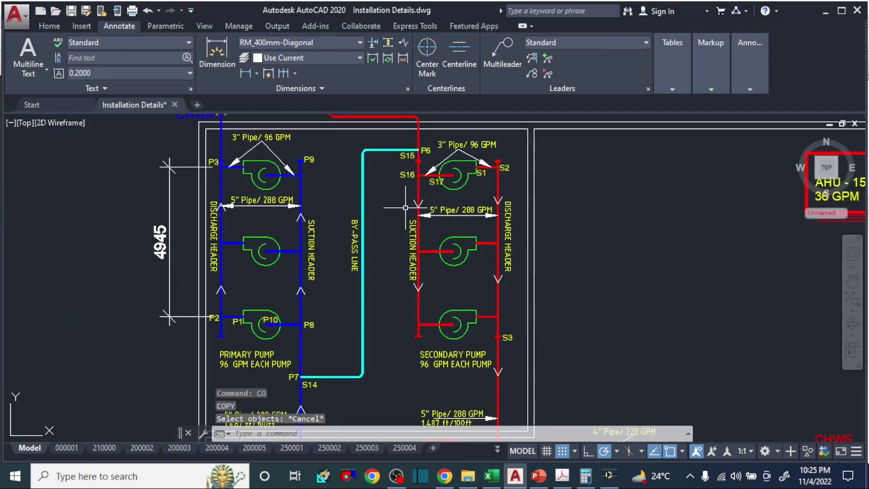
{"action": "left_click", "coordinate": [410, 176]}
{"action": "key", "text": "Return"}
{"action": "left_click", "coordinate": [376, 178]}
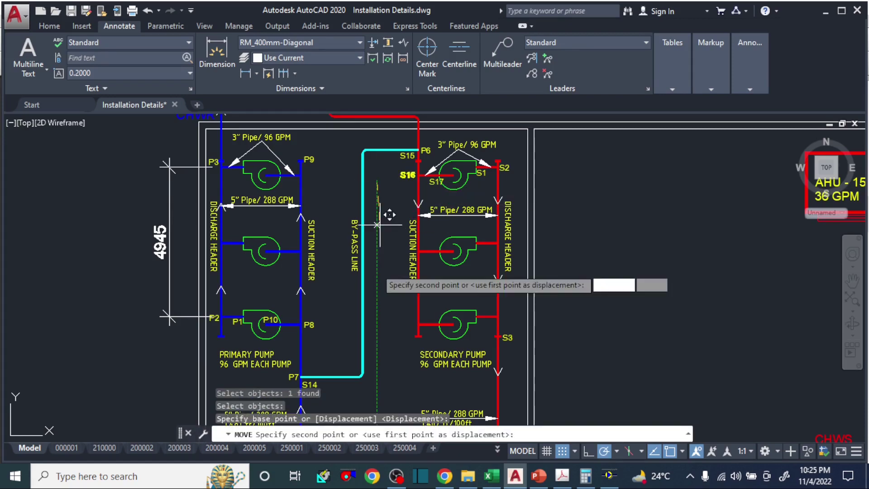
{"action": "scroll", "coordinate": [387, 332], "scroll_direction": "up", "scroll_amount": 4}
{"action": "left_click", "coordinate": [361, 339]}
{"action": "key", "text": "Escape"}
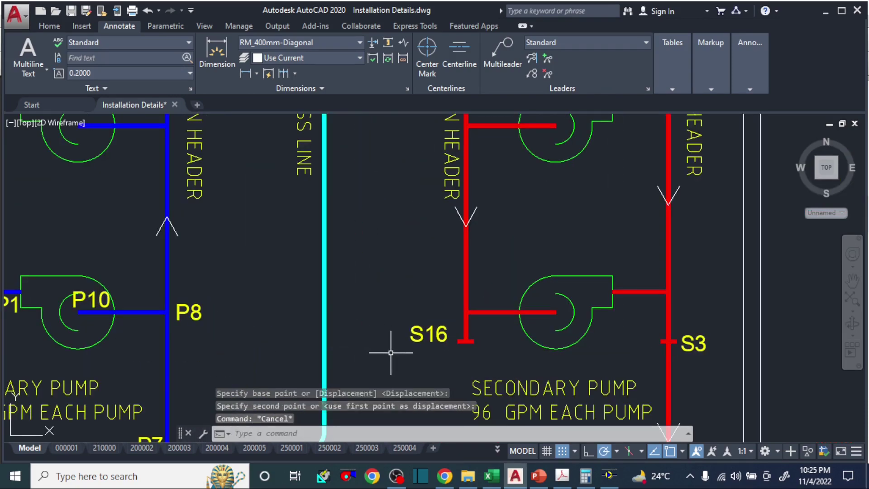
Copy the S16 label to just below the lowest secondary pump's suction branch
{"action": "type", "text": "Co"}
{"action": "left_click", "coordinate": [407, 346]}
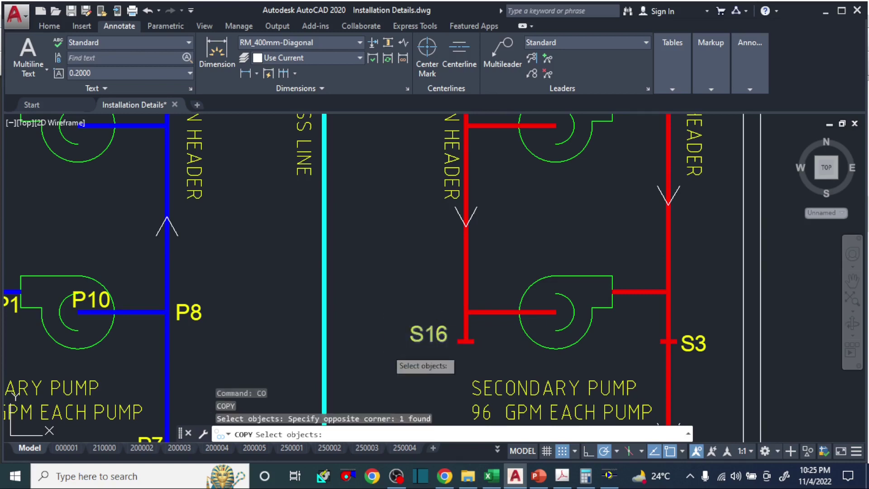
{"action": "key", "text": "Return"}
{"action": "left_click", "coordinate": [433, 351]}
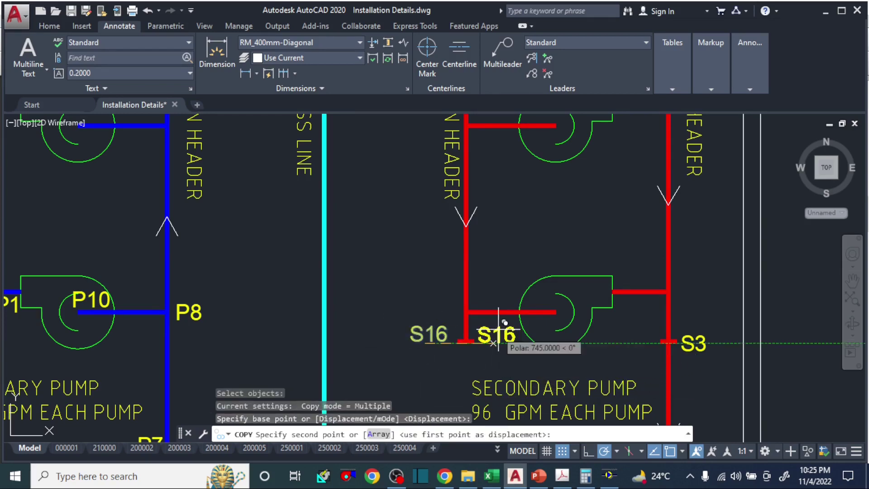
{"action": "scroll", "coordinate": [498, 344], "scroll_direction": "up", "scroll_amount": 3}
{"action": "left_click", "coordinate": [520, 349]}
{"action": "key", "text": "Escape"}
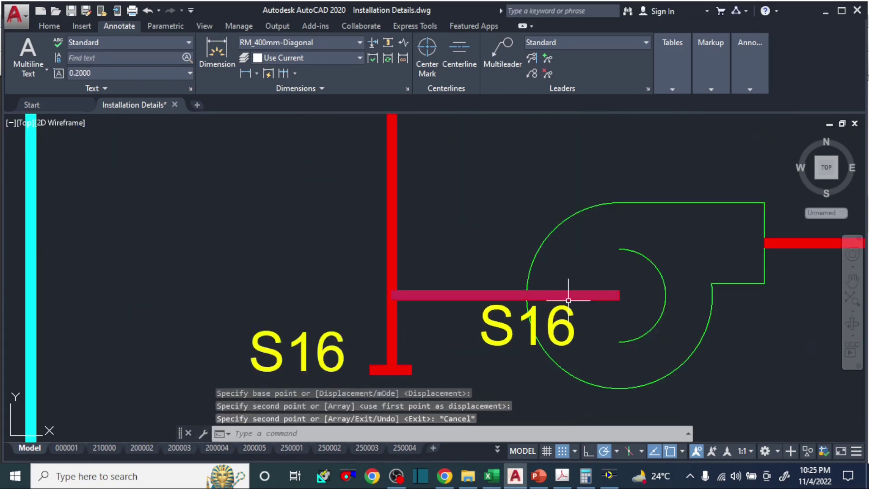
Change the copied label below the lowest secondary pump's suction branch to S17
{"action": "left_click", "coordinate": [535, 319]}
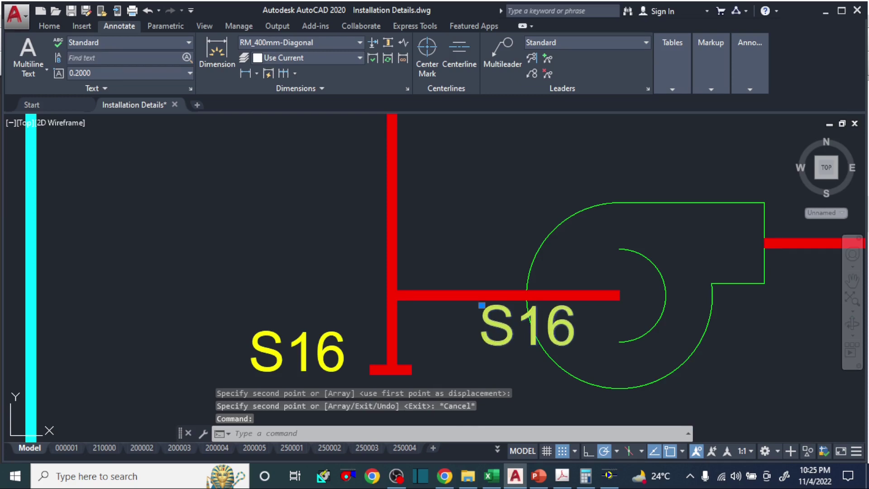
{"action": "double_click", "coordinate": [583, 337]}
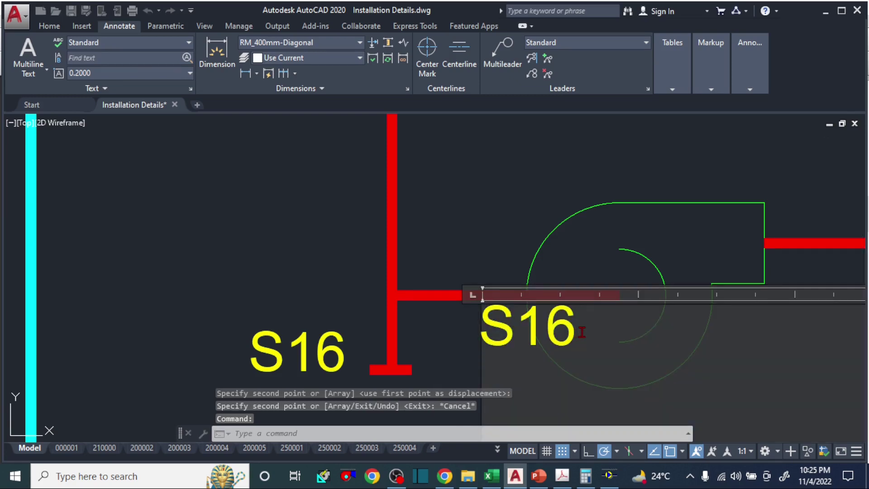
{"action": "left_click", "coordinate": [583, 338]}
{"action": "key", "text": "BackSpace"}
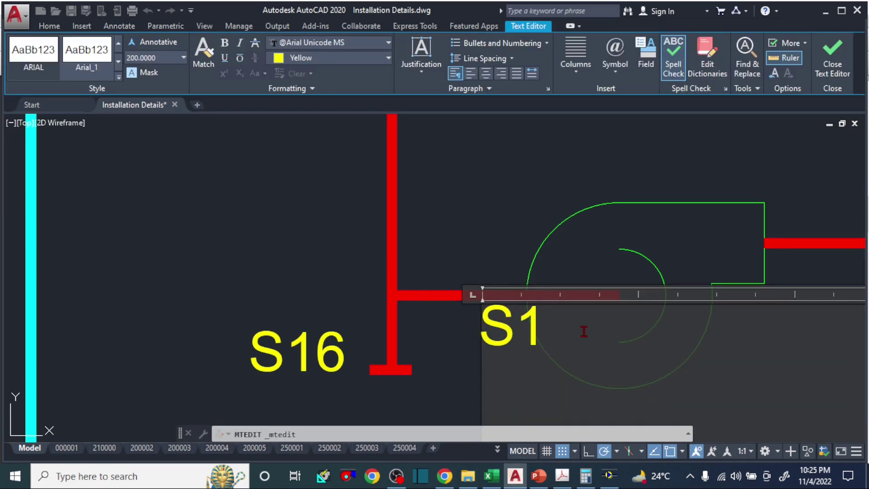
{"action": "type", "text": "7"}
{"action": "left_click", "coordinate": [375, 268]}
{"action": "scroll", "coordinate": [349, 313], "scroll_direction": "down", "scroll_amount": 4}
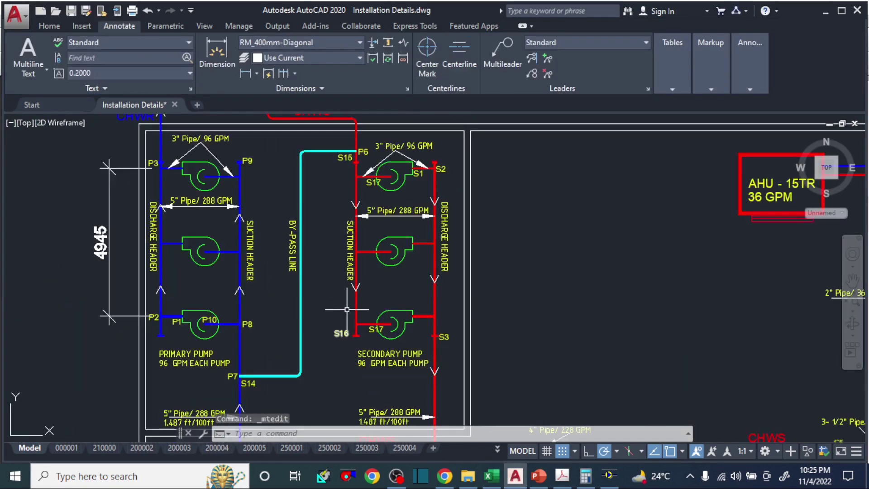
Return to Excel and enter S15-S16 with the pipe description Pump Suction Header in row 81
{"action": "left_click", "coordinate": [479, 482]}
{"action": "left_click", "coordinate": [491, 477]}
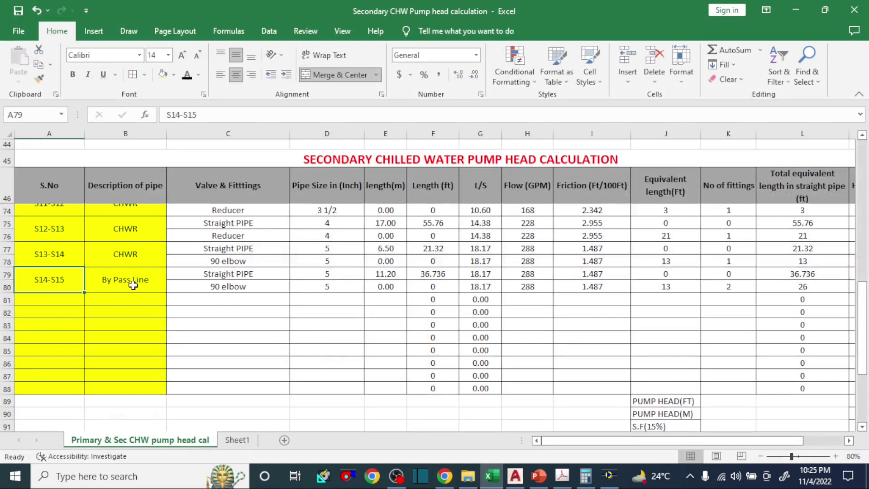
{"action": "left_click", "coordinate": [58, 300]}
{"action": "type", "text": "S15-"}
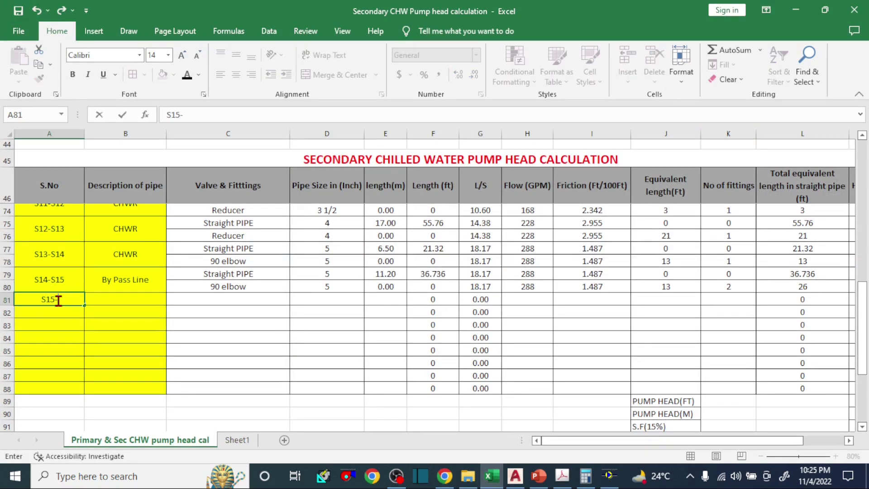
{"action": "type", "text": "S16"}
{"action": "left_click", "coordinate": [134, 303]}
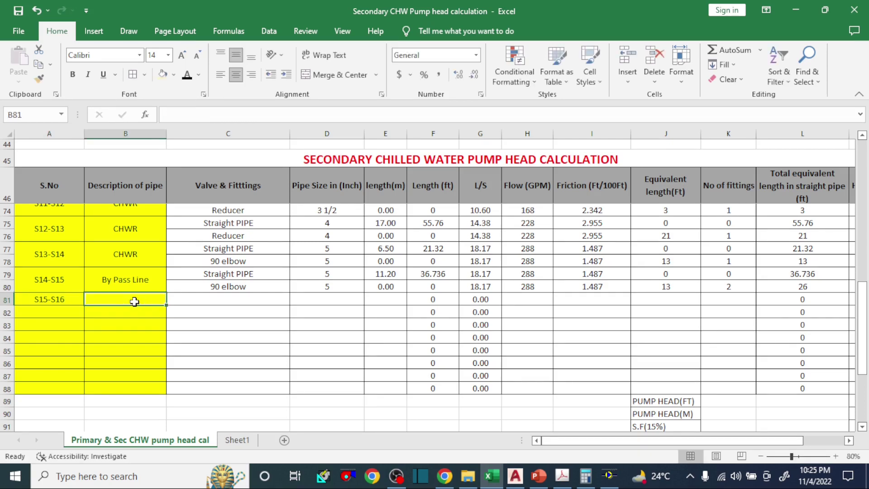
{"action": "type", "text": "Pump"}
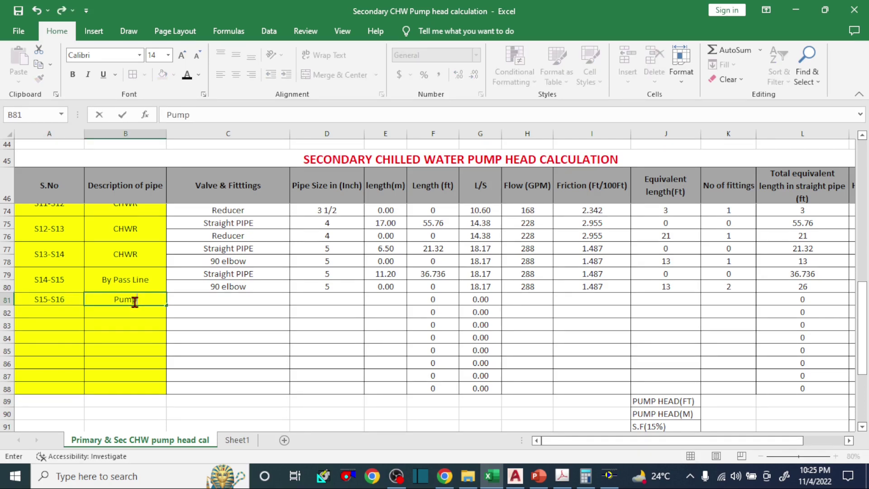
{"action": "type", "text": " Suction Header"}
{"action": "left_click", "coordinate": [240, 334]}
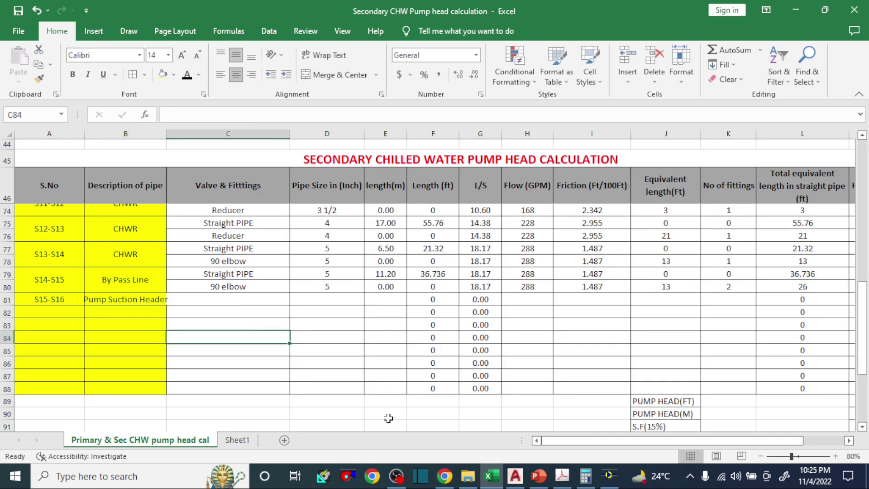
Switch to AutoCAD and measure the secondary pump suction header's length from S15 to S16 with a linear dimension
{"action": "left_click", "coordinate": [467, 476]}
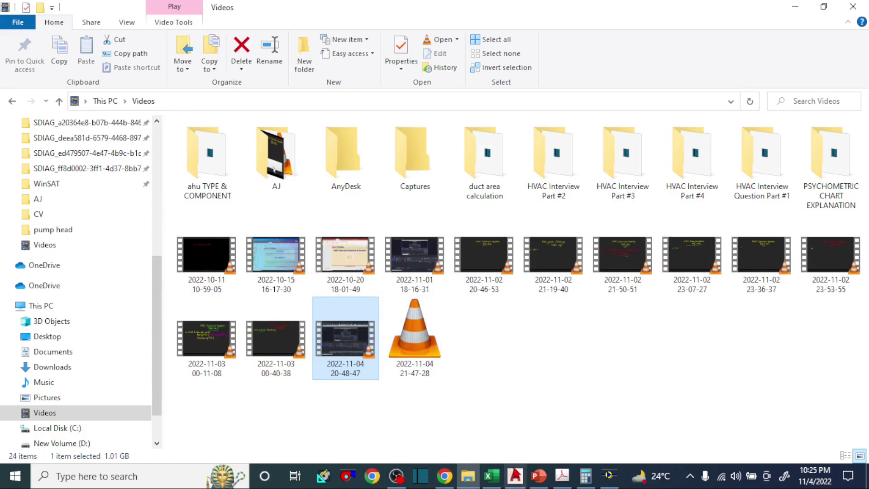
{"action": "left_click", "coordinate": [515, 475]}
{"action": "scroll", "coordinate": [350, 217], "scroll_direction": "up", "scroll_amount": 3}
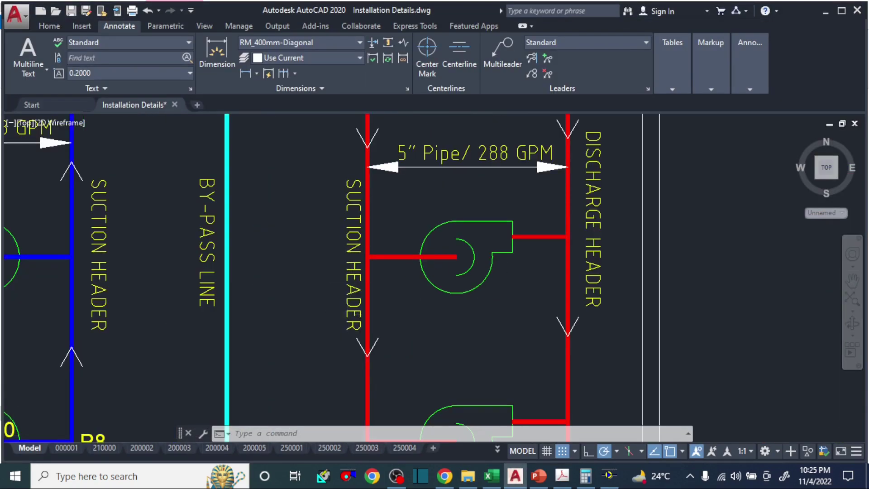
{"action": "scroll", "coordinate": [350, 217], "scroll_direction": "down", "scroll_amount": 4}
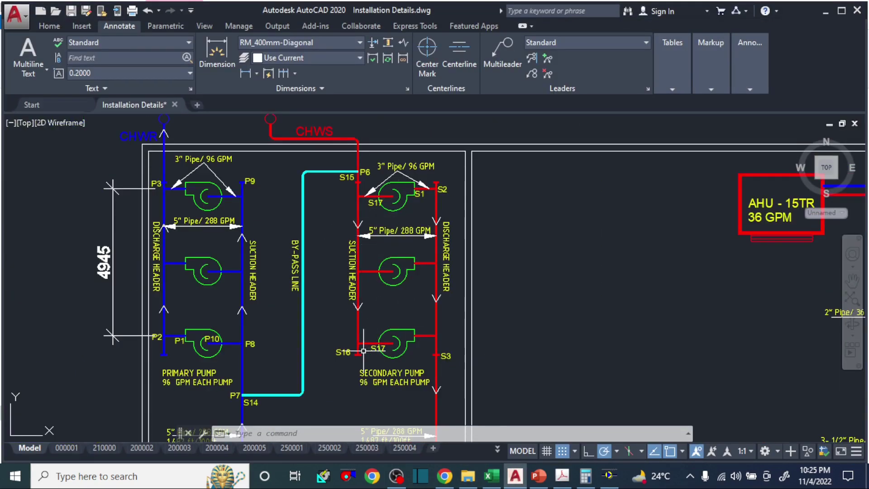
{"action": "scroll", "coordinate": [357, 347], "scroll_direction": "up", "scroll_amount": 2}
{"action": "scroll", "coordinate": [351, 338], "scroll_direction": "down", "scroll_amount": 2}
{"action": "type", "text": "d"}
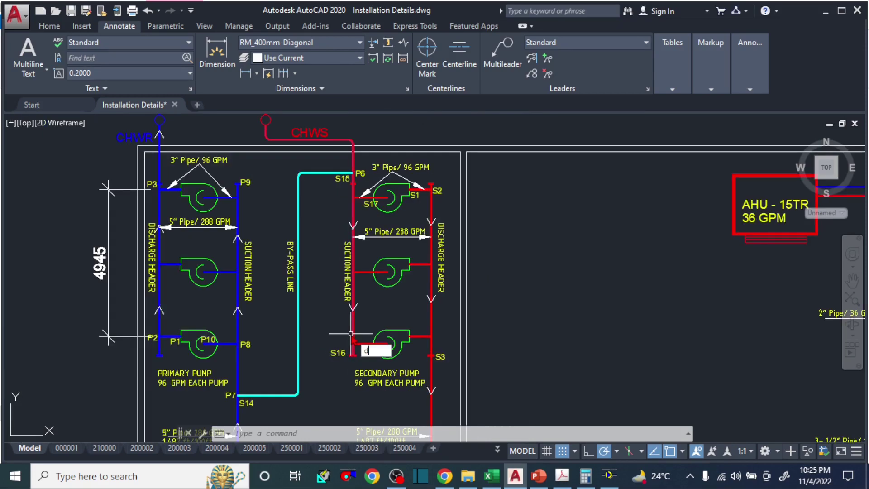
{"action": "type", "text": "li"}
{"action": "key", "text": "Return"}
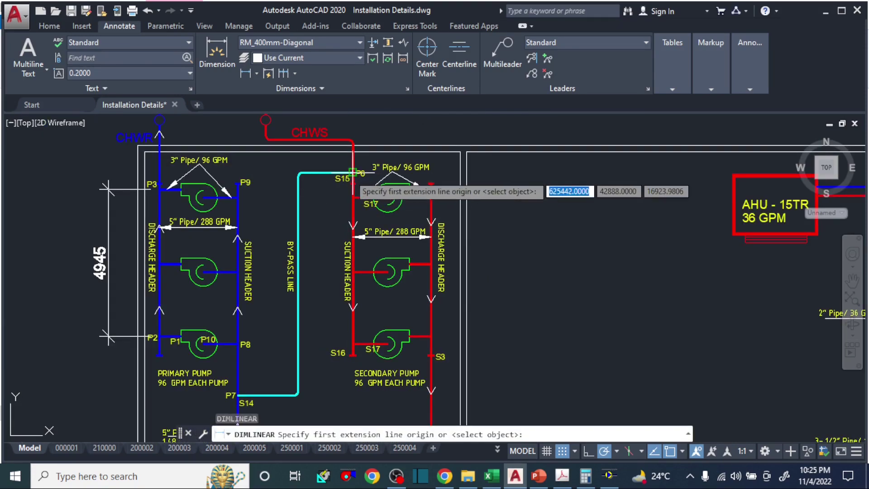
{"action": "left_click", "coordinate": [352, 204]}
{"action": "scroll", "coordinate": [351, 360], "scroll_direction": "up", "scroll_amount": 2}
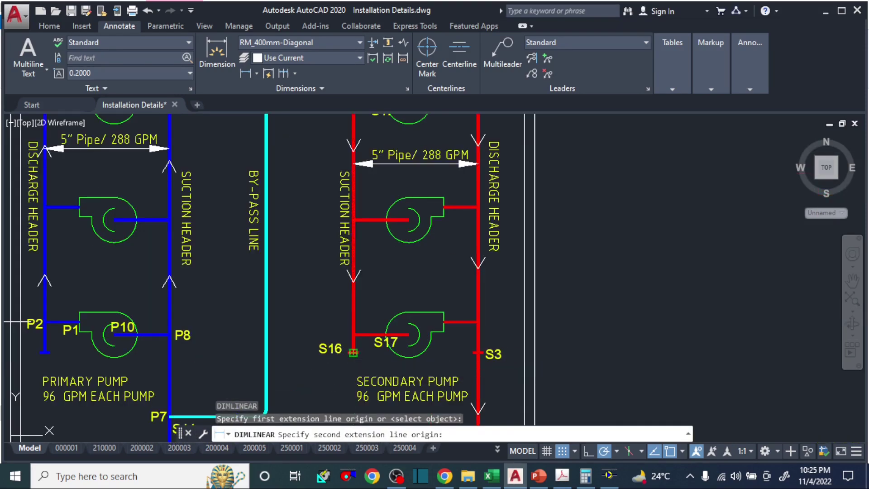
{"action": "left_click", "coordinate": [353, 356]}
{"action": "key", "text": "Escape"}
Return to Excel and enter Straight PIPE and Tee as the S15-S16 fittings in rows 81 and 82
{"action": "left_click", "coordinate": [491, 475]}
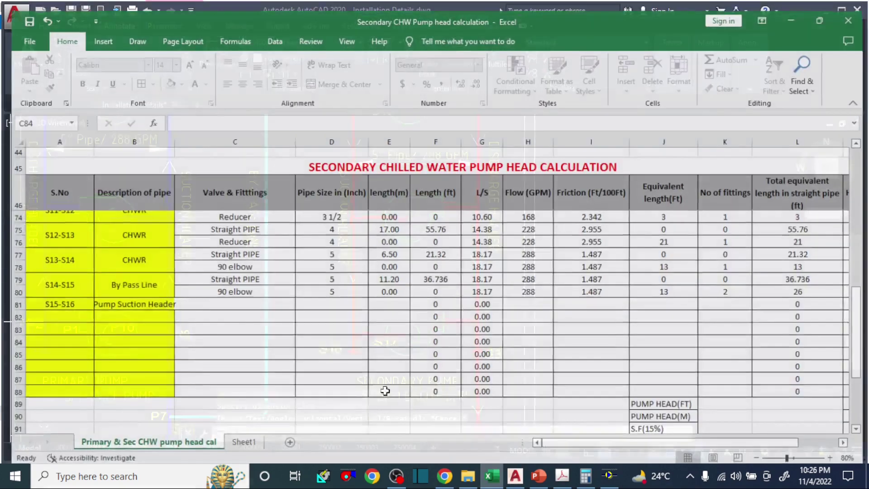
{"action": "left_click", "coordinate": [189, 298]}
{"action": "type", "text": "St"}
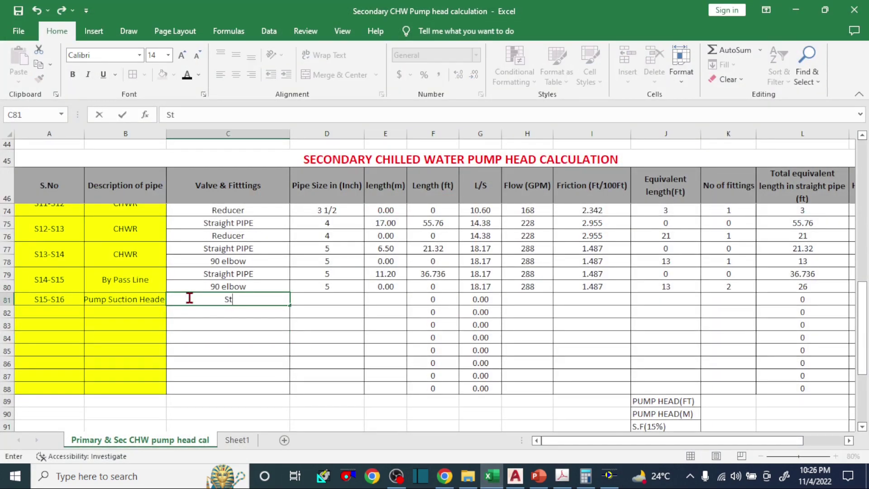
{"action": "type", "text": "raight"}
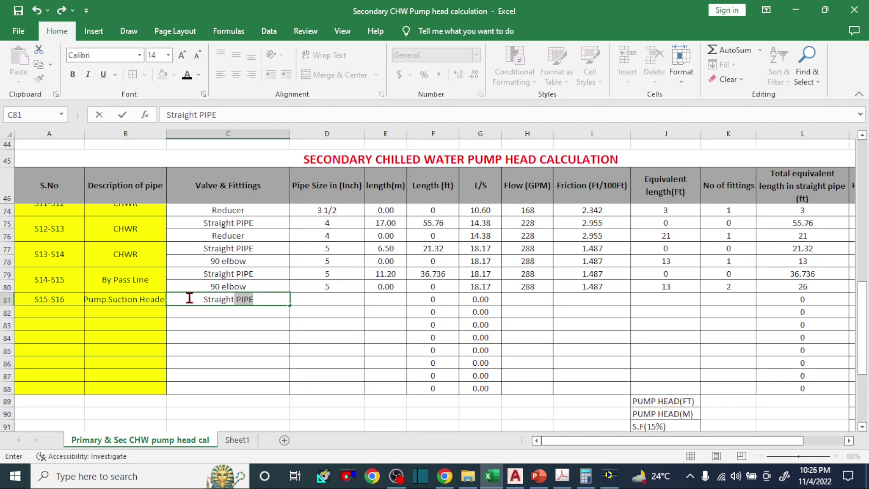
{"action": "key", "text": "Return"}
{"action": "type", "text": "Tee"}
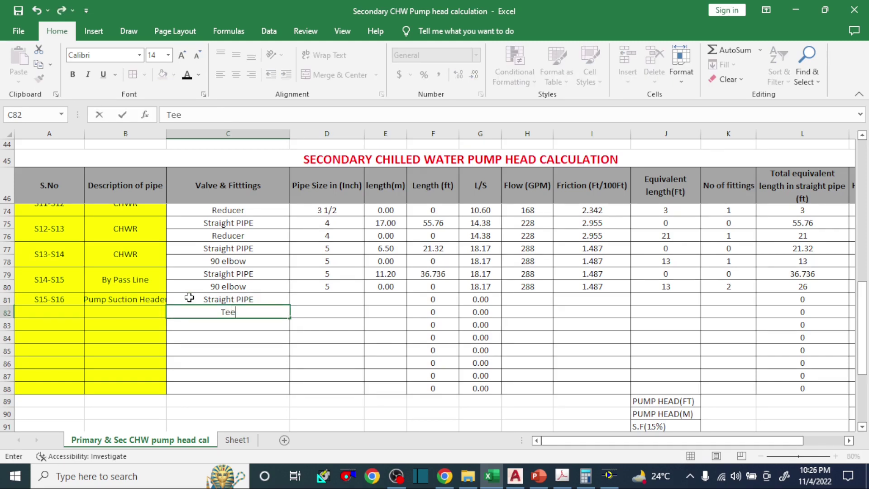
Set the pipe size to 5 inches for both the S15-S16 straight pipe and tee rows
{"action": "key", "text": "Up"}
{"action": "key", "text": "Right"}
{"action": "type", "text": "5"}
{"action": "key", "text": "Return"}
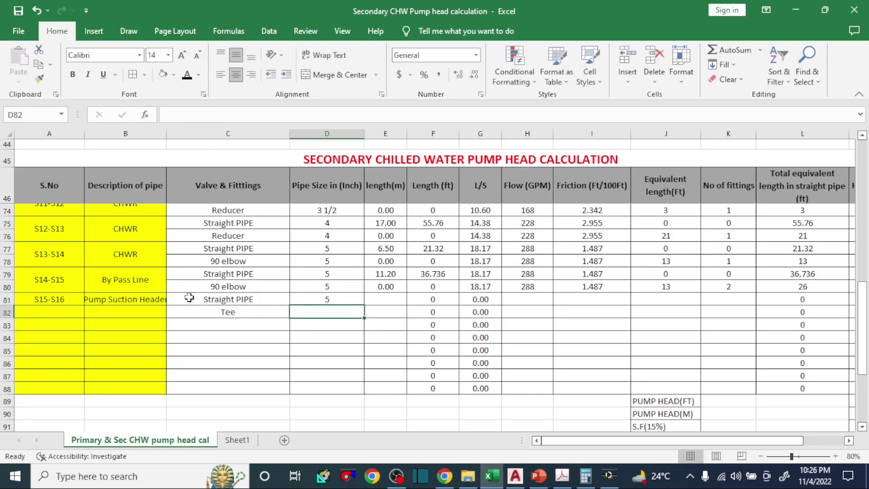
{"action": "type", "text": "5"}
Enter a length of 6.1 m and a flow of 288 GPM for the S15-S16 straight pipe
{"action": "key", "text": "Right"}
{"action": "key", "text": "Up"}
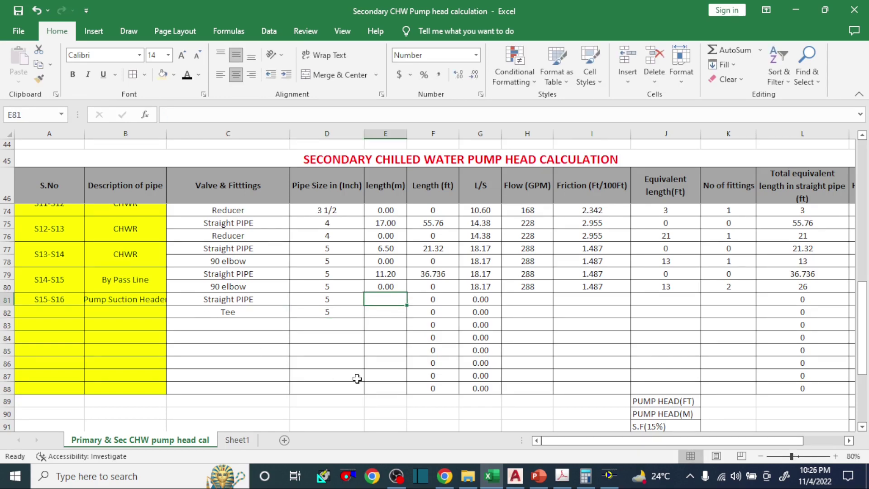
{"action": "type", "text": "6.1"}
{"action": "key", "text": "Right"}
{"action": "key", "text": "Right"}
{"action": "key", "text": "Right"}
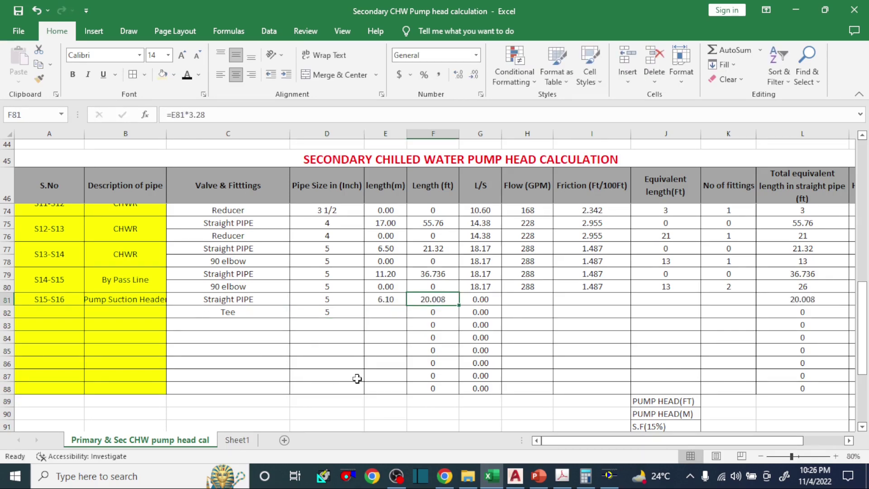
{"action": "type", "text": "288"}
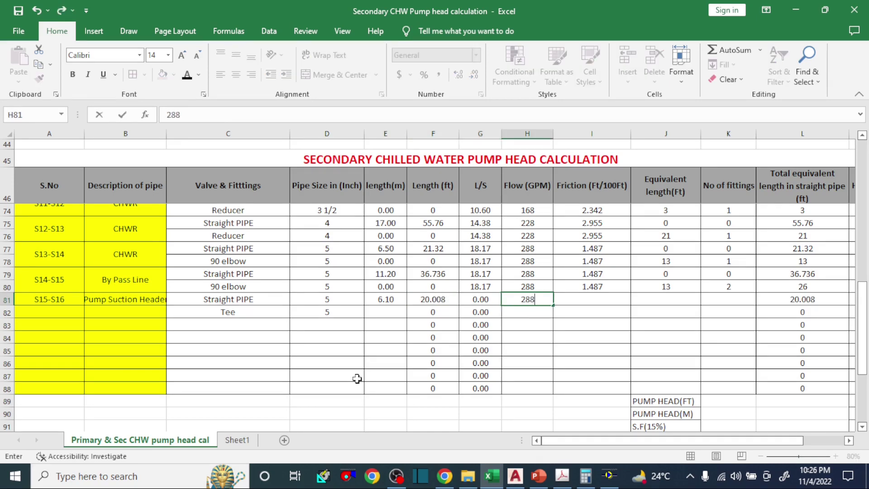
Complete the S15-S16 straight pipe row with friction 1.487, equivalent length 0 and 0 fittings
{"action": "key", "text": "Right"}
{"action": "type", "text": "1.487"}
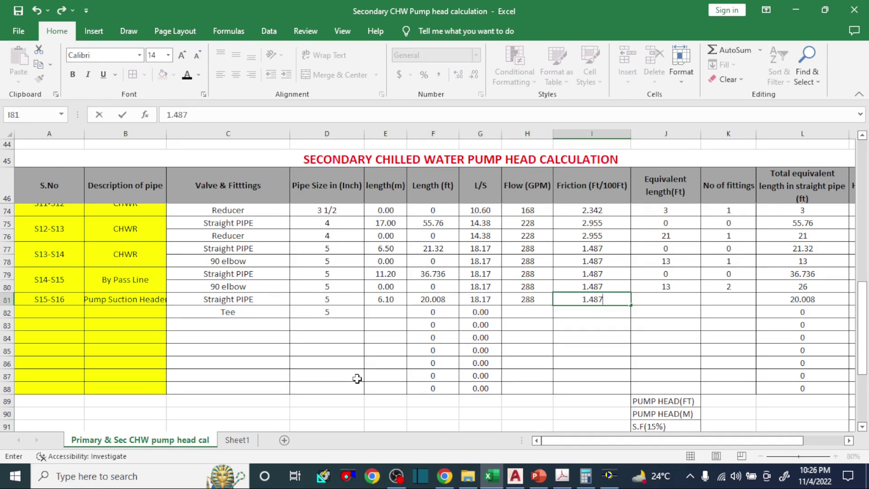
{"action": "key", "text": "Right"}
{"action": "type", "text": "0"}
{"action": "key", "text": "Right"}
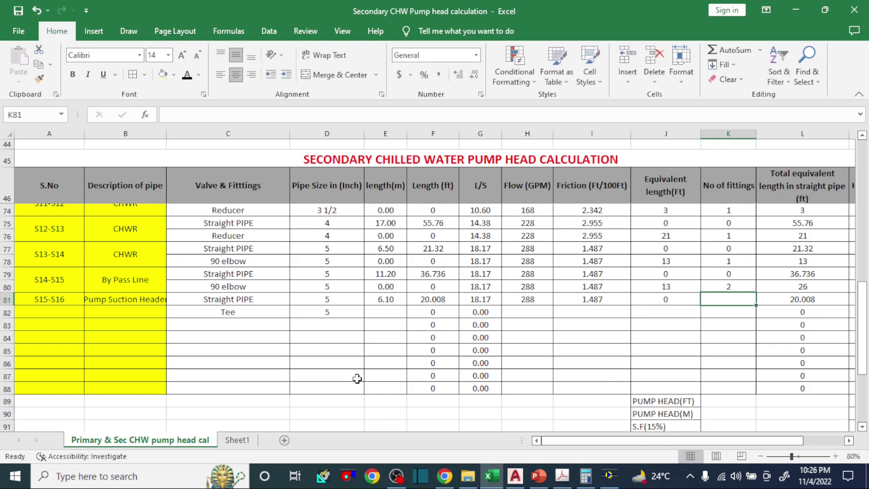
{"action": "type", "text": "0"}
Fill in the S15-S16 tee row with length 0 m, flow 288 GPM and friction 1.487
{"action": "key", "text": "Right"}
{"action": "key", "text": "Down"}
{"action": "key", "text": "Left"}
{"action": "key", "text": "Left"}
{"action": "key", "text": "Left"}
{"action": "key", "text": "Left"}
{"action": "key", "text": "Left"}
{"action": "key", "text": "Left"}
{"action": "key", "text": "Left"}
{"action": "key", "text": "Left"}
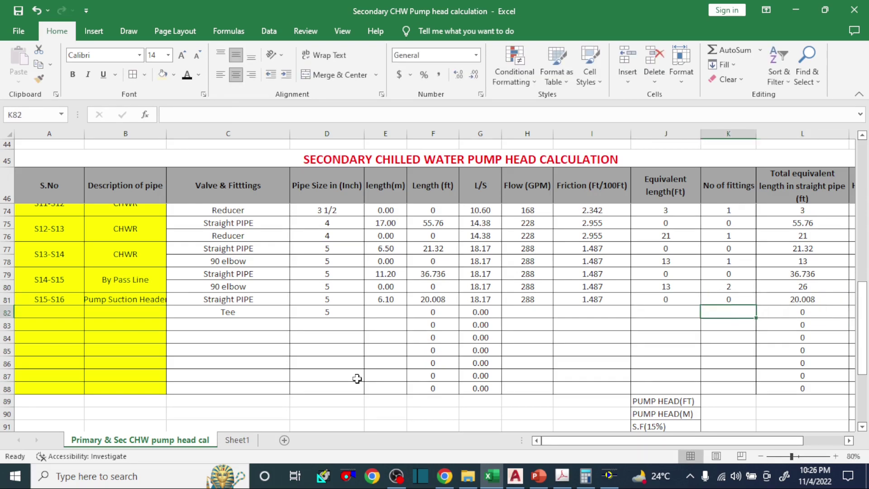
{"action": "key", "text": "Right"}
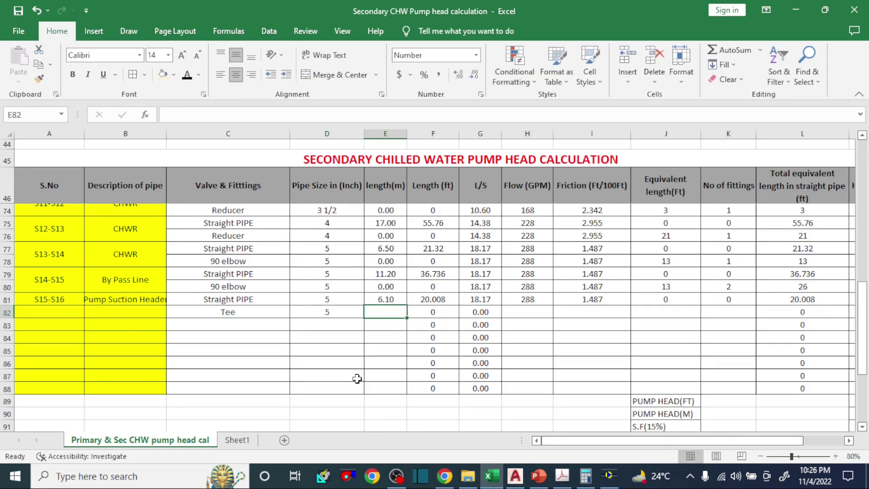
{"action": "type", "text": "0"}
{"action": "key", "text": "Right"}
{"action": "key", "text": "Right"}
{"action": "key", "text": "Right"}
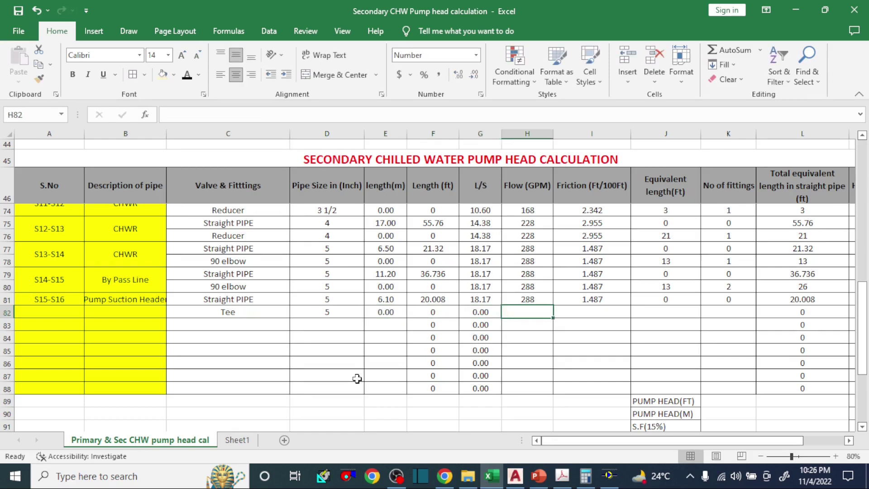
{"action": "type", "text": "288"}
{"action": "key", "text": "Right"}
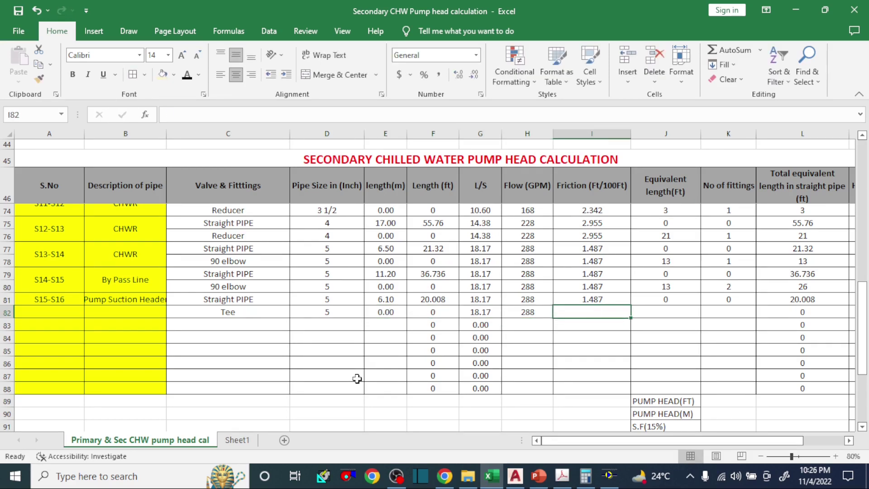
{"action": "type", "text": "1.487"}
{"action": "key", "text": "Right"}
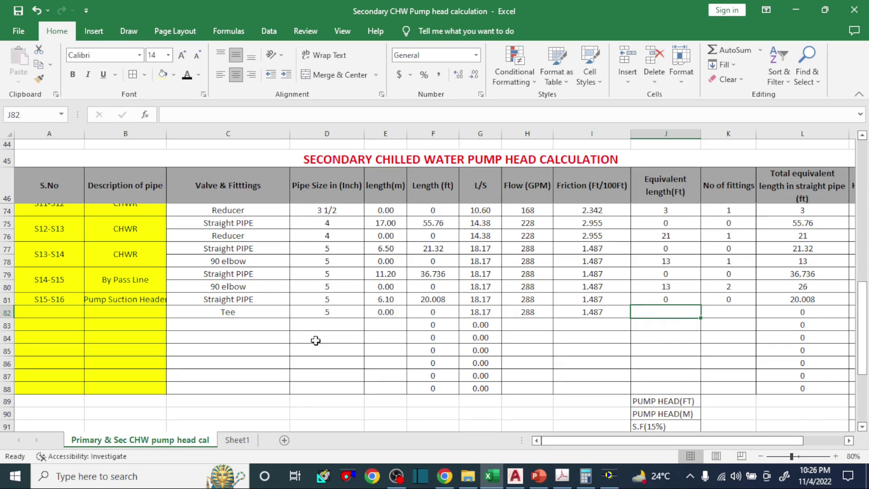
Switch to the fitting losses PDF and look up the equivalent length of a 5-inch flow-thru branch tee in Table 11
{"action": "left_click", "coordinate": [525, 481]}
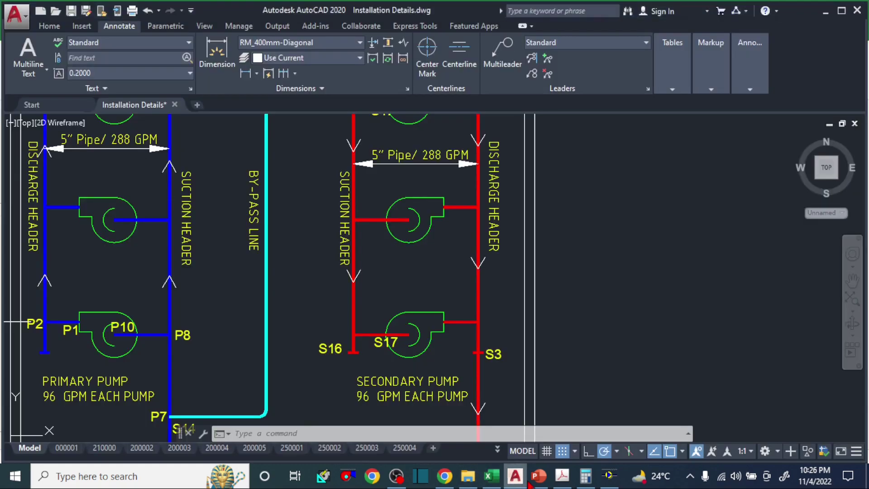
{"action": "scroll", "coordinate": [527, 199], "scroll_direction": "down", "scroll_amount": 5}
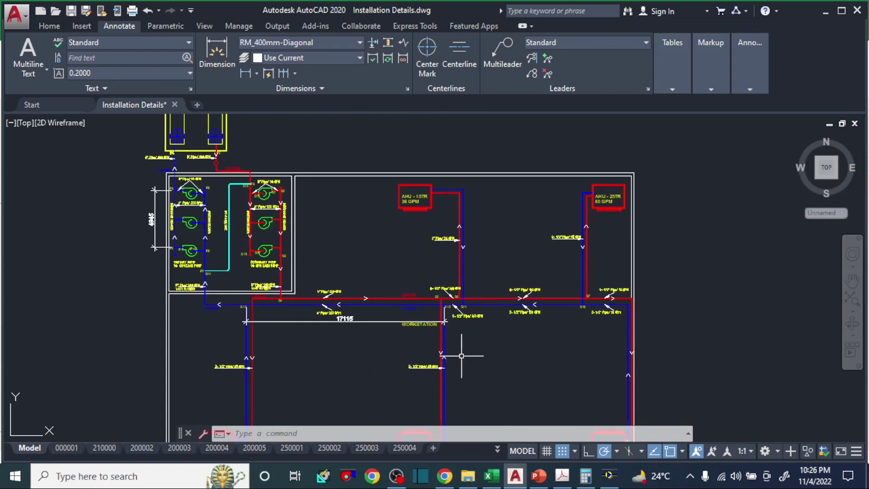
{"action": "left_click", "coordinate": [563, 476]}
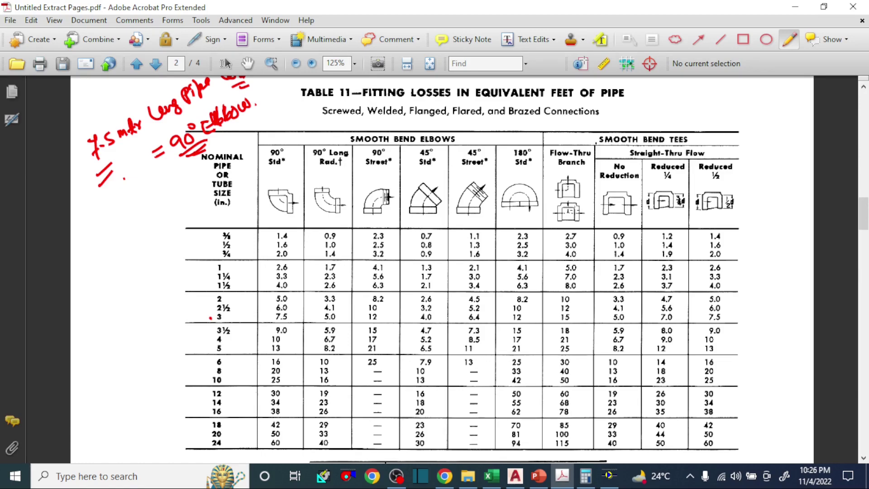
{"action": "scroll", "coordinate": [561, 210], "scroll_direction": "up", "scroll_amount": 2}
{"action": "scroll", "coordinate": [608, 220], "scroll_direction": "up", "scroll_amount": 2}
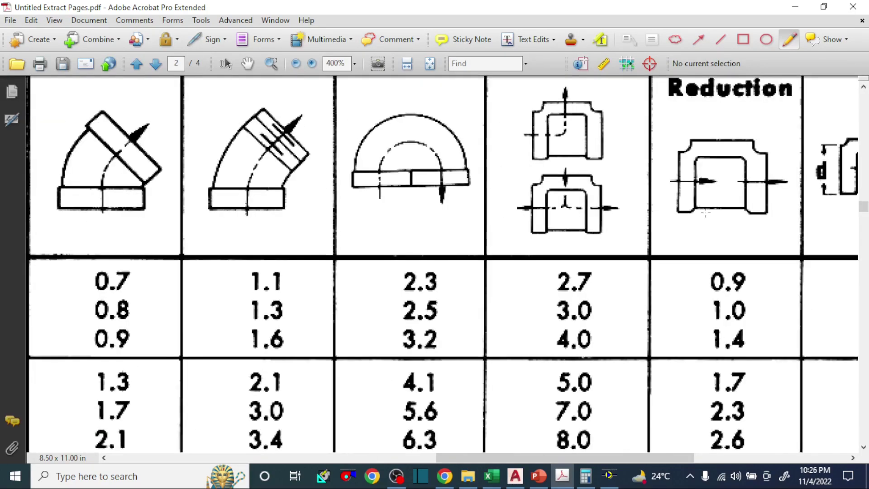
{"action": "scroll", "coordinate": [705, 213], "scroll_direction": "down", "scroll_amount": 4}
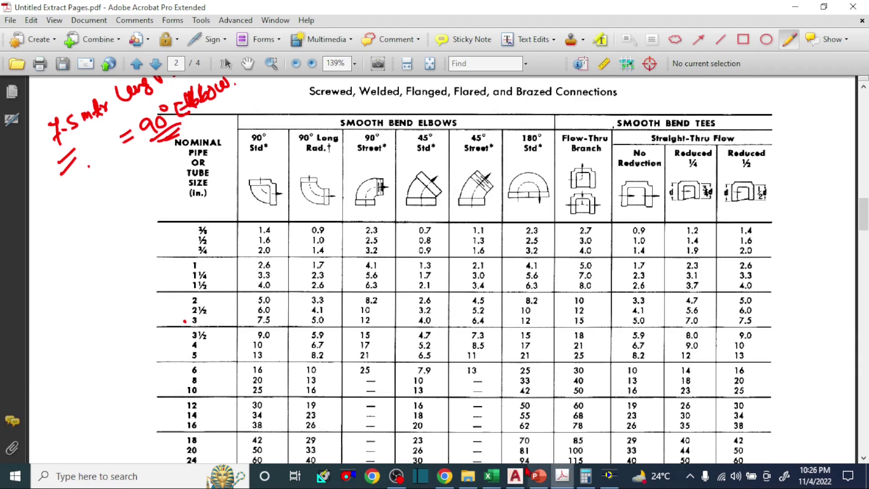
Return to Excel and give the S15-S16 tee an equivalent length of 25 ft and 3 fittings
{"action": "left_click", "coordinate": [492, 476]}
{"action": "left_click", "coordinate": [658, 311]}
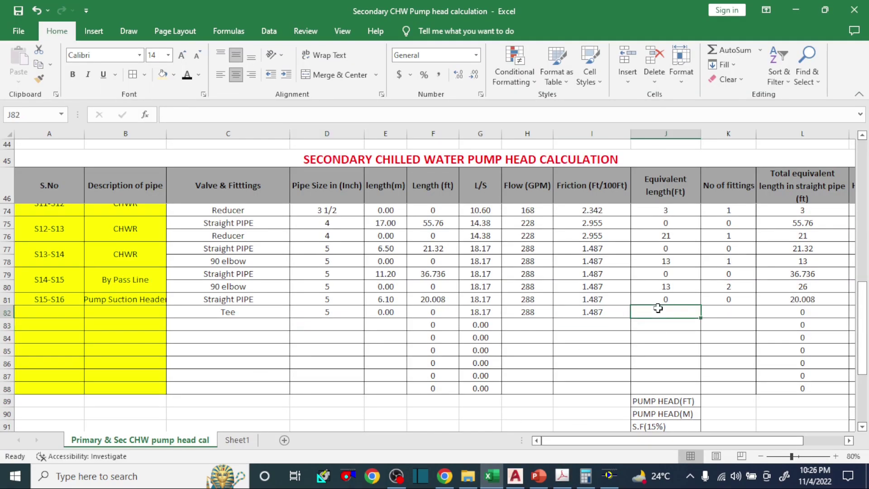
{"action": "type", "text": "25"}
{"action": "key", "text": "Tab"}
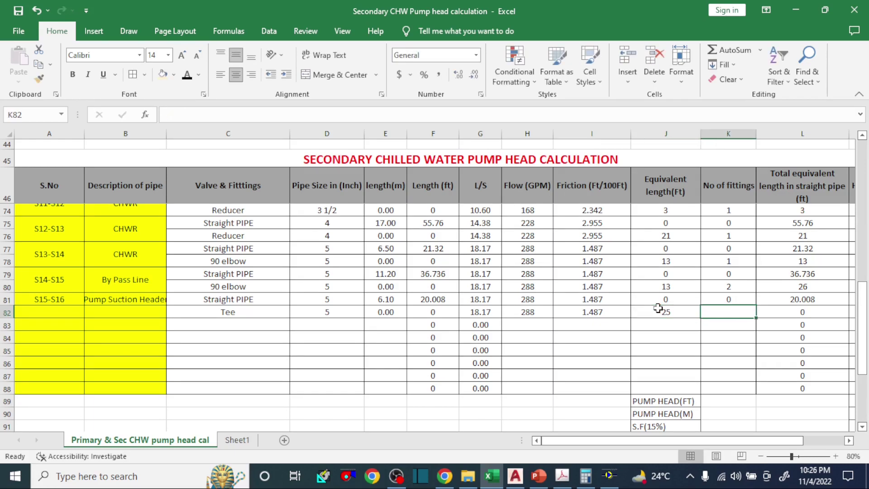
{"action": "type", "text": "3"}
{"action": "key", "text": "Tab"}
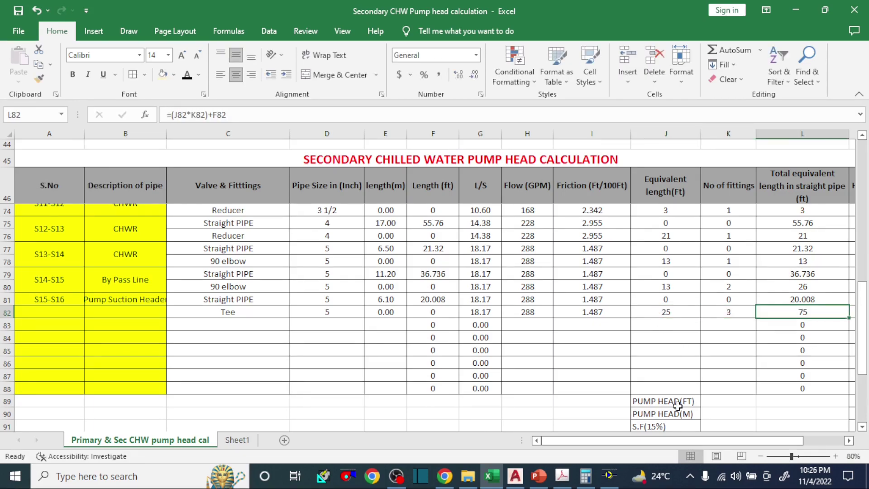
Switch to AutoCAD and check the secondary pump suction header's branches around S16 and S17
{"action": "left_click", "coordinate": [516, 476]}
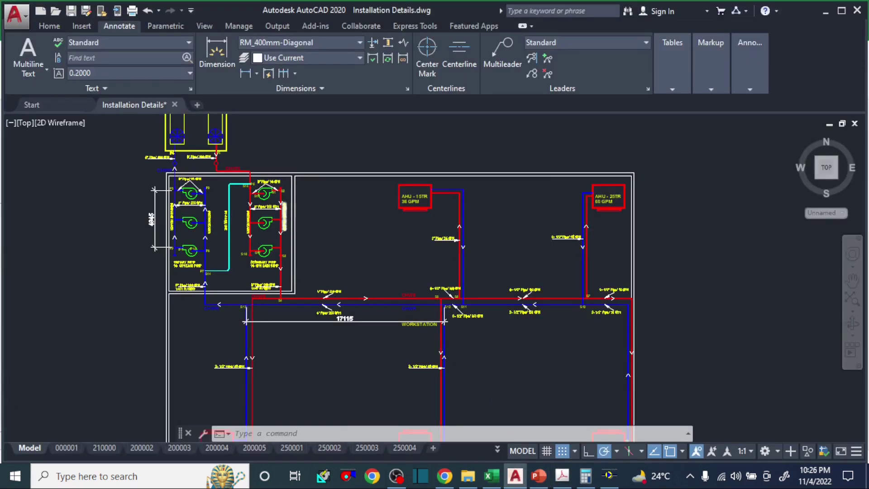
{"action": "scroll", "coordinate": [252, 217], "scroll_direction": "up", "scroll_amount": 4}
{"action": "scroll", "coordinate": [259, 302], "scroll_direction": "up", "scroll_amount": 5}
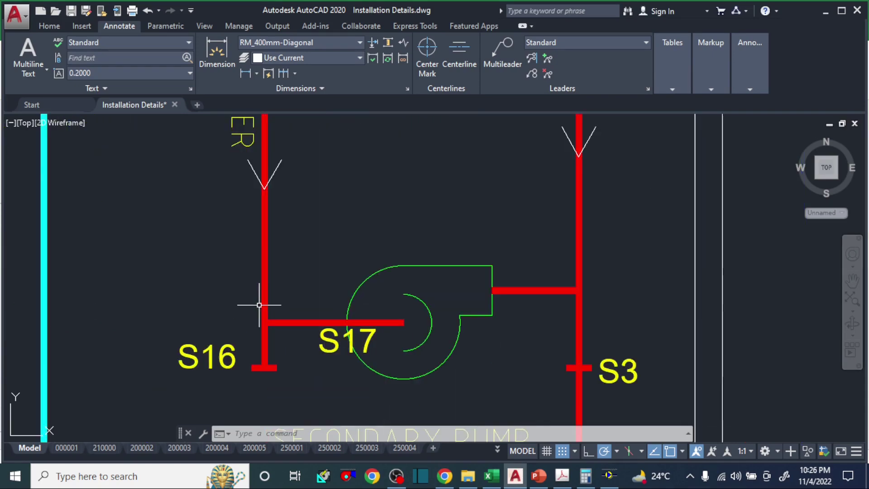
{"action": "scroll", "coordinate": [259, 305], "scroll_direction": "down", "scroll_amount": 4}
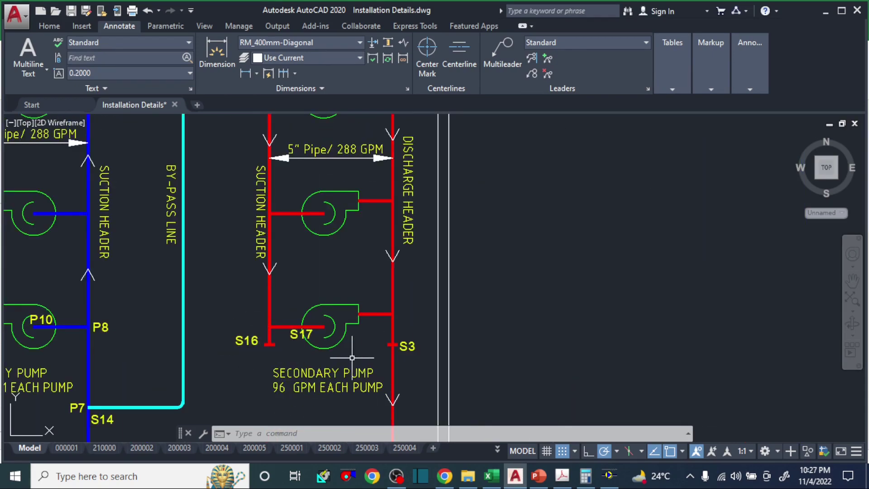
Return to Excel, then merge and center the Pump Suction Header description across B81:B82 with wrapped text
{"action": "left_click", "coordinate": [491, 476]}
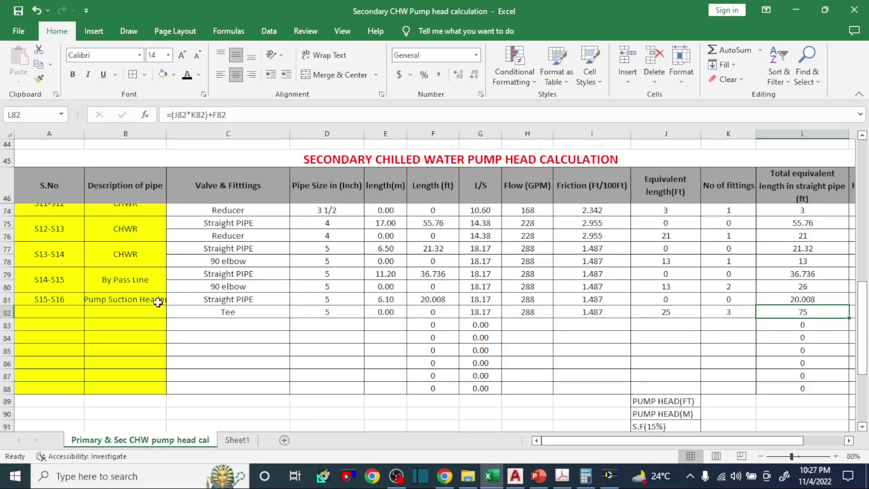
{"action": "left_click_drag", "start_coordinate": [158, 302], "coordinate": [155, 308]}
{"action": "left_click", "coordinate": [335, 74]}
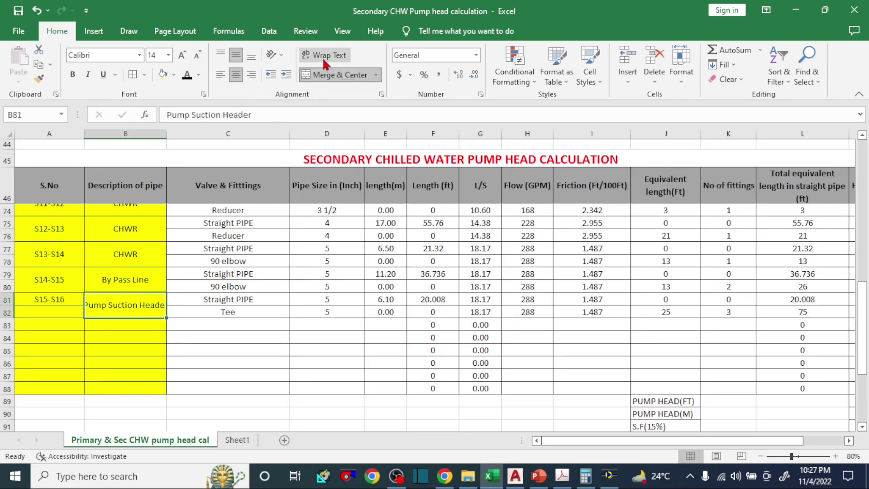
{"action": "left_click", "coordinate": [324, 58]}
Merge and center the S15-S16 label across A81:A82, and enter S16-S17 as the section label in A83
{"action": "left_click_drag", "start_coordinate": [53, 297], "coordinate": [53, 310]}
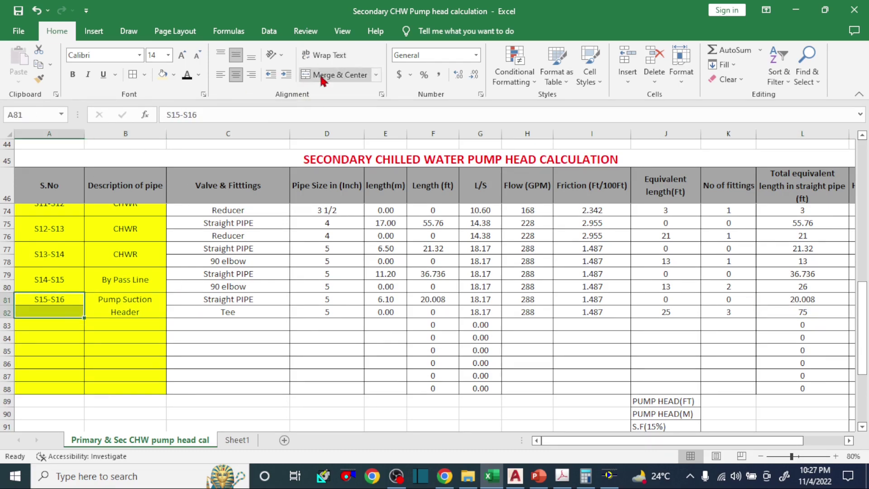
{"action": "left_click", "coordinate": [335, 75]}
{"action": "left_click", "coordinate": [65, 326]}
{"action": "type", "text": "S"}
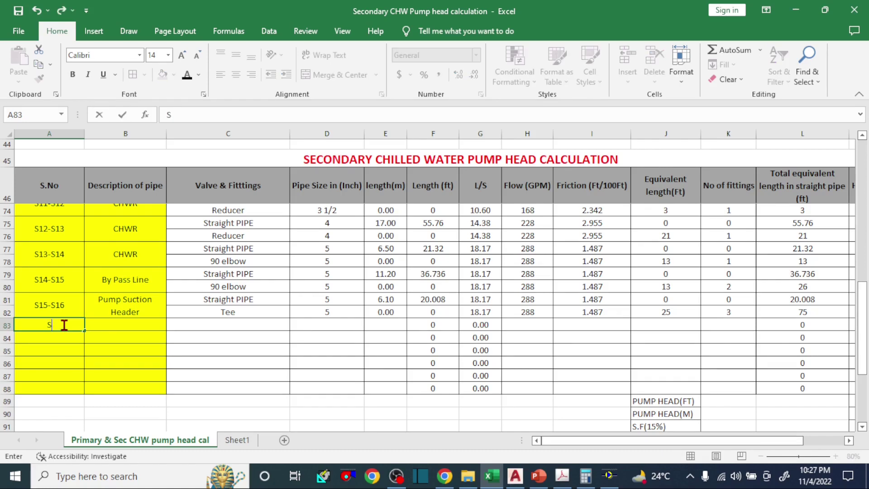
{"action": "type", "text": "16-S17"}
{"action": "key", "text": "Tab"}
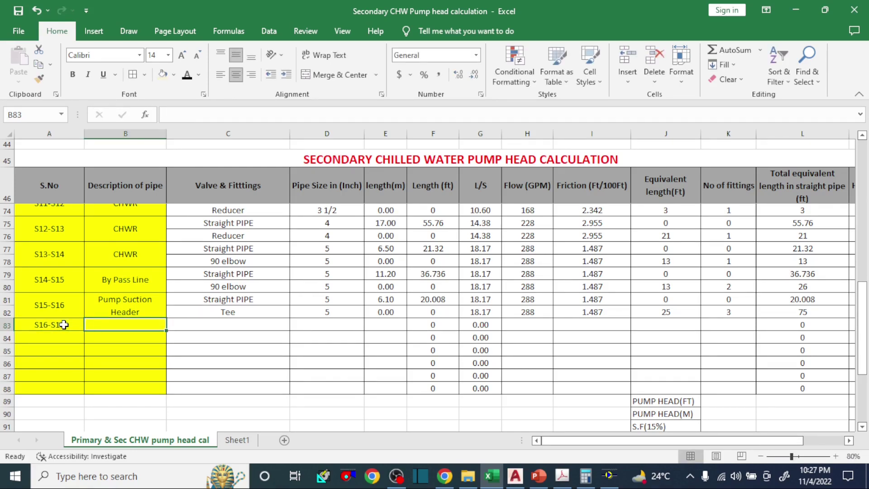
Enter Pump Suction Line as the S16-S17 pipe description in B83
{"action": "type", "text": "Pum"}
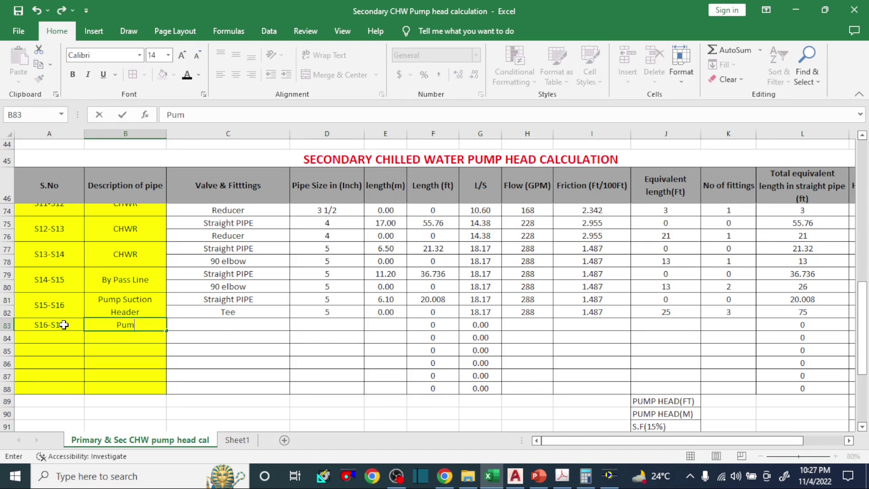
{"action": "type", "text": "p Sucton"}
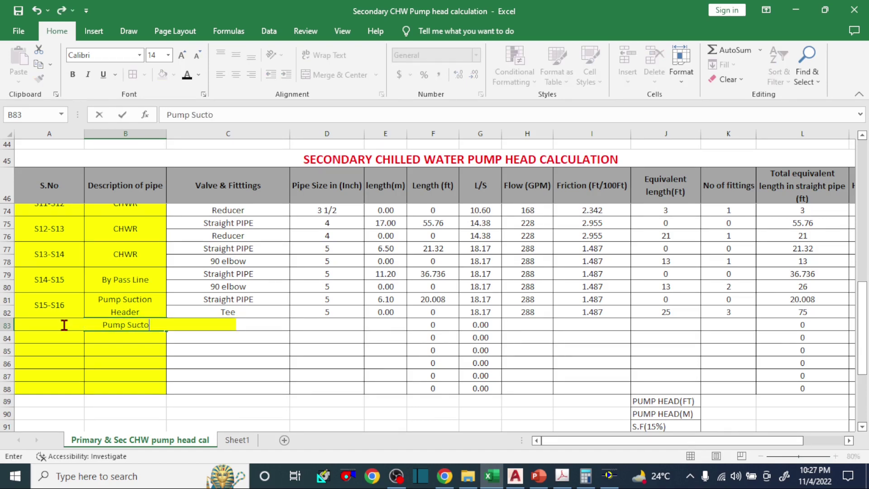
{"action": "key", "text": "BackSpace"}
{"action": "key", "text": "BackSpace"}
{"action": "type", "text": "ion Line"}
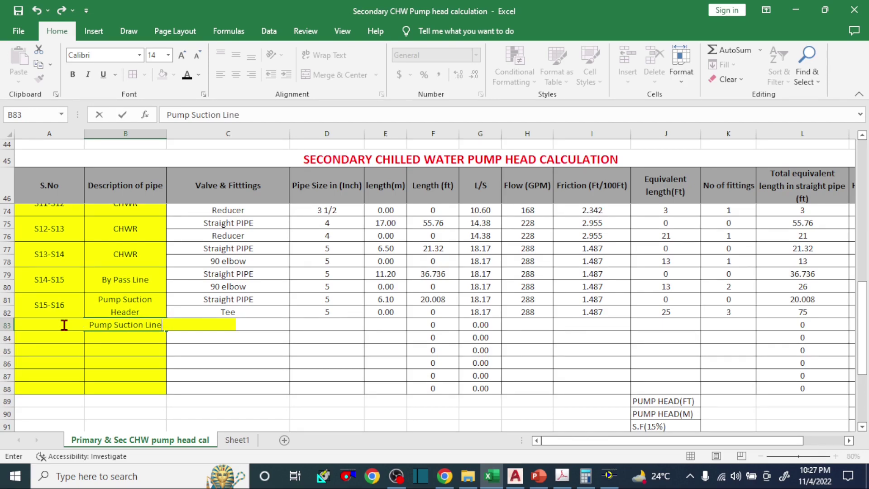
{"action": "key", "text": "Tab"}
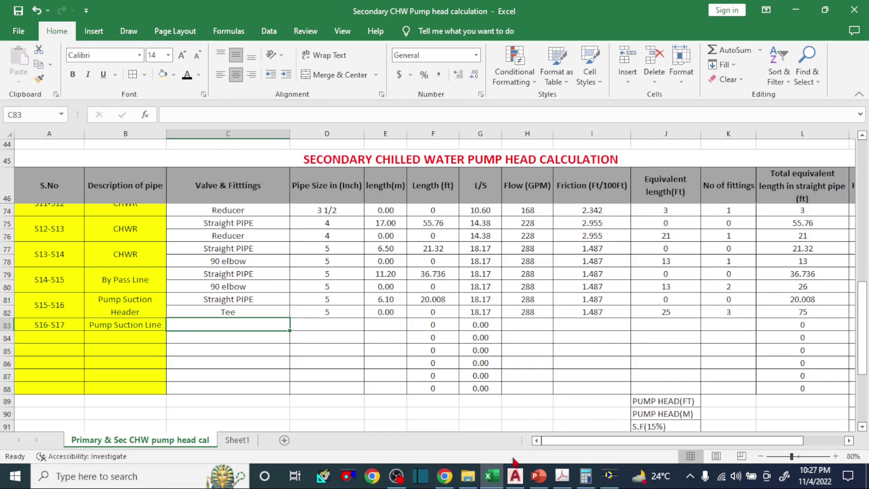
Check the S16-S17 branch in AutoCAD, then return to Excel and list Straight PIPE and 90 elbow in C83:C84
{"action": "left_click", "coordinate": [515, 475]}
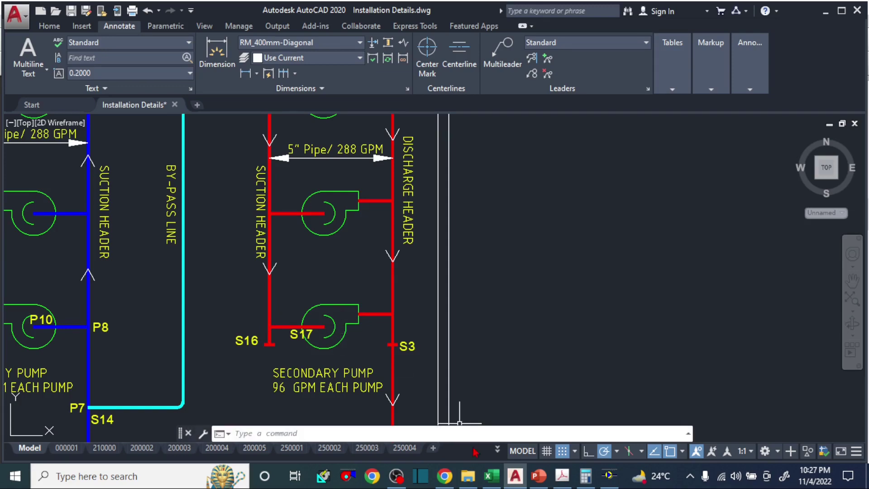
{"action": "left_click", "coordinate": [492, 476]}
{"action": "type", "text": "S"}
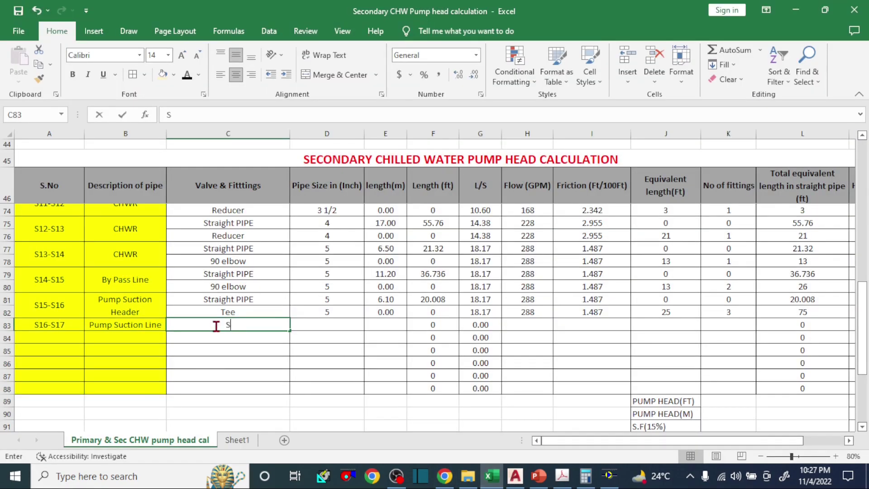
{"action": "type", "text": "trai"}
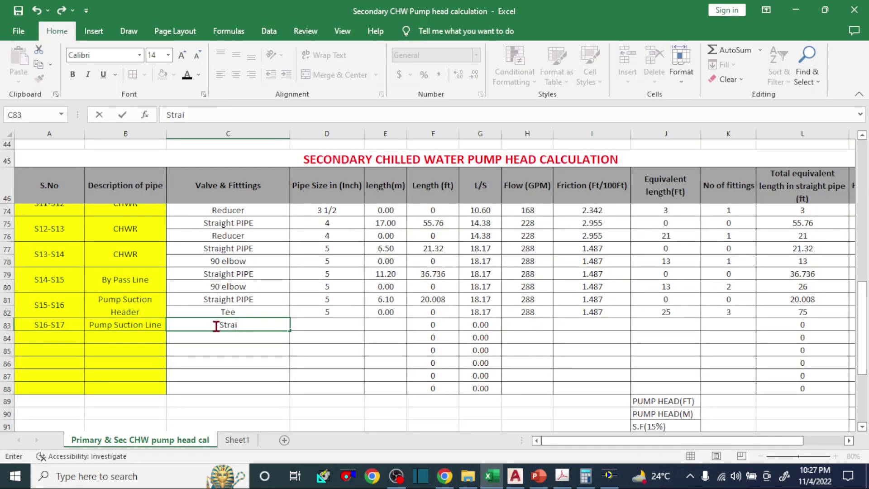
{"action": "type", "text": "ght"}
{"action": "key", "text": "Return"}
{"action": "type", "text": "9"}
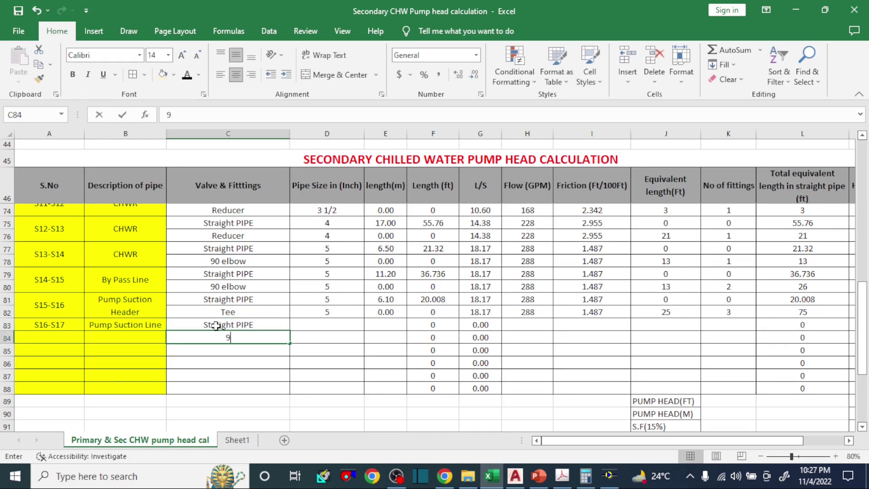
{"action": "type", "text": "0 elbow"}
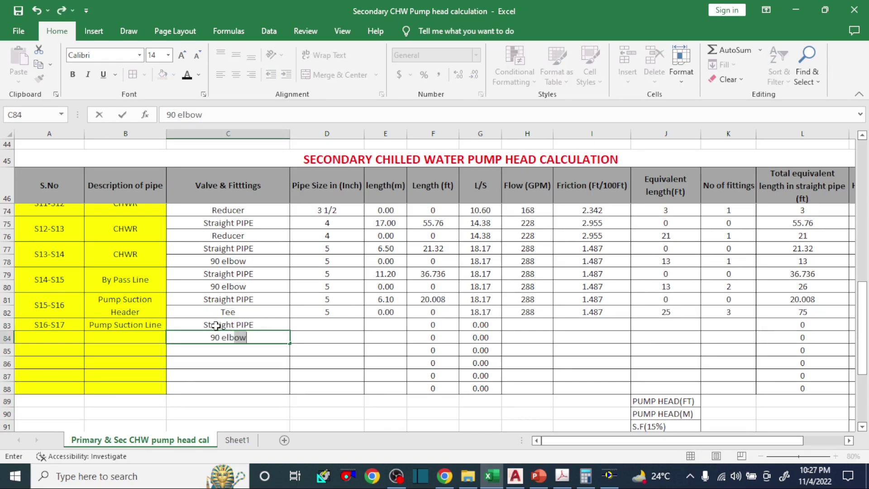
{"action": "key", "text": "Return"}
Consult the secondary chilled water pump connection detail on Sheet1, then list Butterfly Valve (Gate Valve) and Strainer in C85:C86 of the calculation sheet
{"action": "left_click", "coordinate": [237, 440]}
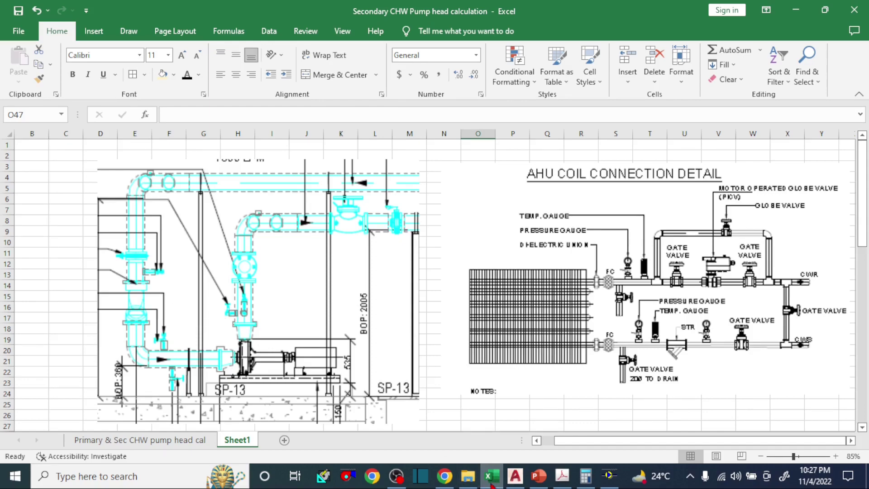
{"action": "scroll", "coordinate": [704, 386], "scroll_direction": "down", "scroll_amount": 7}
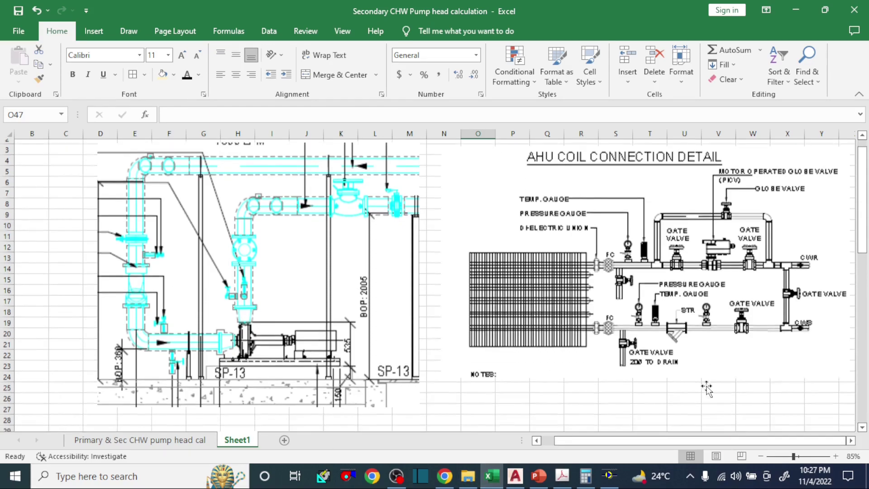
{"action": "scroll", "coordinate": [697, 385], "scroll_direction": "down", "scroll_amount": 3}
{"action": "scroll", "coordinate": [698, 375], "scroll_direction": "up", "scroll_amount": 2}
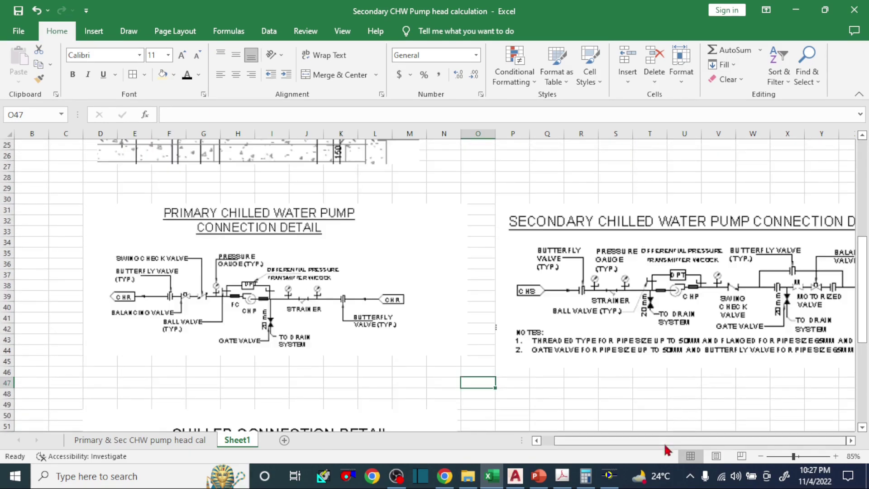
{"action": "scroll", "coordinate": [472, 303], "scroll_direction": "right", "scroll_amount": 3}
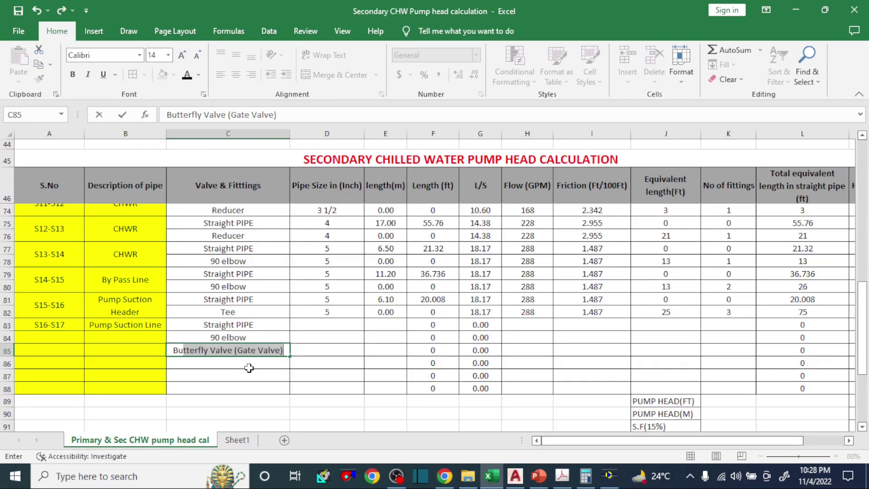
{"action": "key", "text": "Return"}
{"action": "type", "text": "Str"}
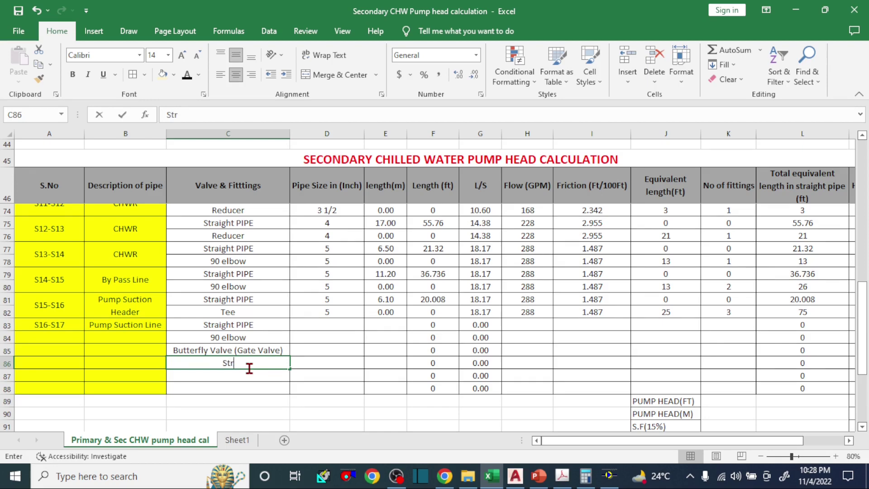
{"action": "type", "text": "ainer"}
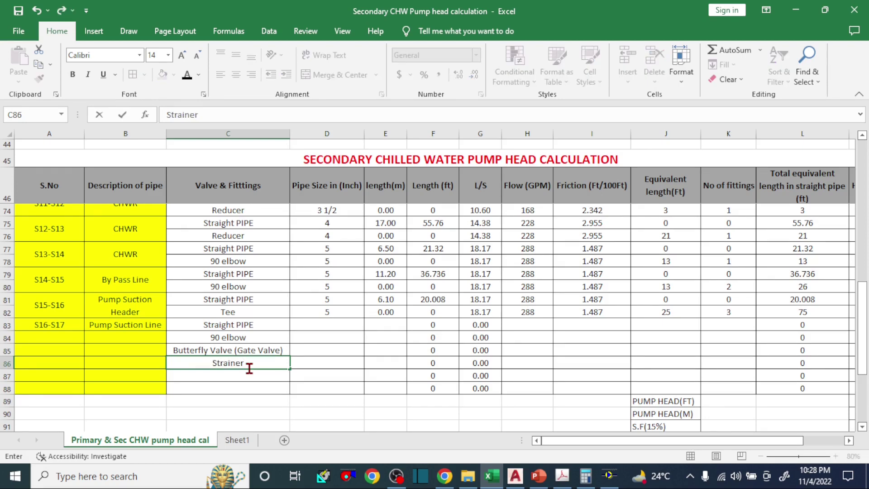
{"action": "key", "text": "Tab"}
{"action": "left_click", "coordinate": [317, 326]}
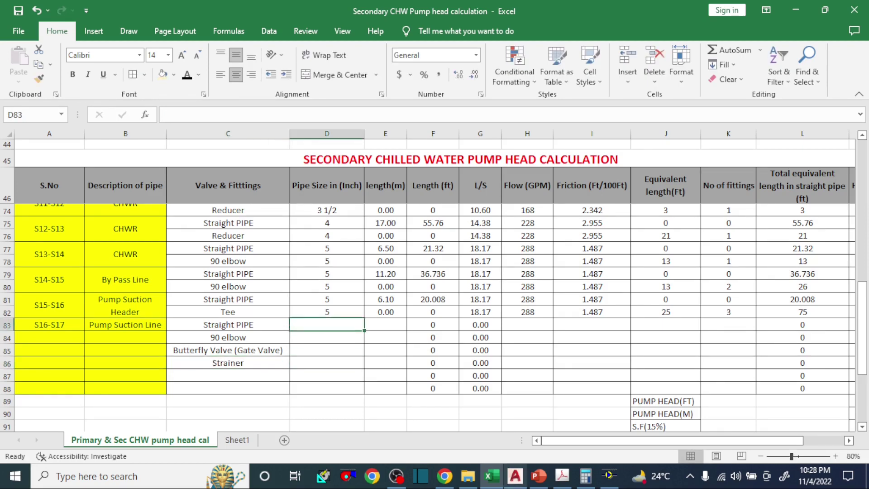
{"action": "left_click", "coordinate": [521, 480]}
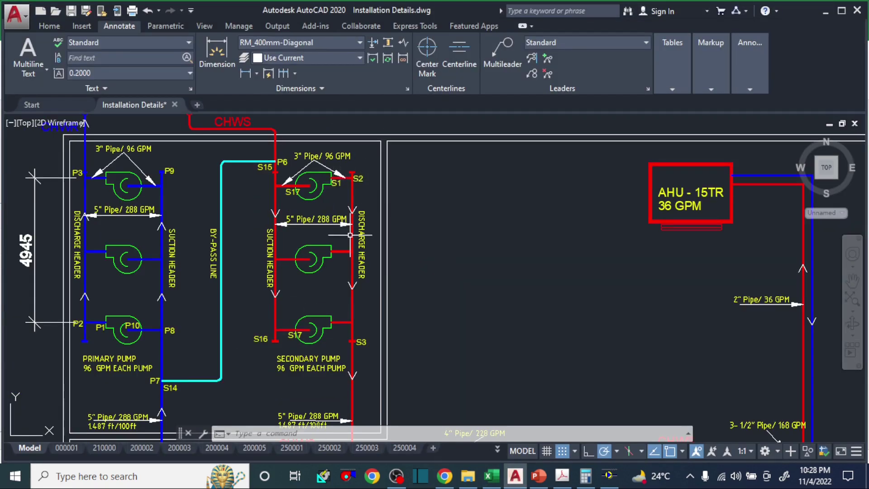
{"action": "left_click", "coordinate": [492, 476]}
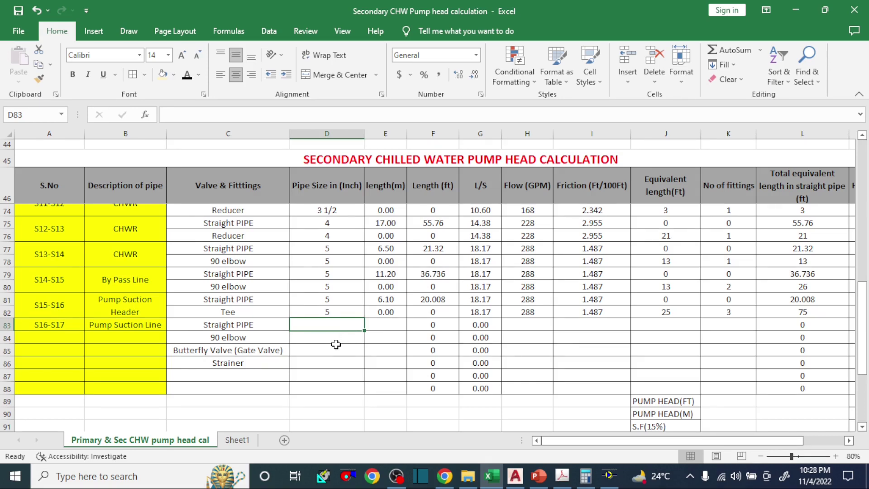
{"action": "type", "text": "2.5"}
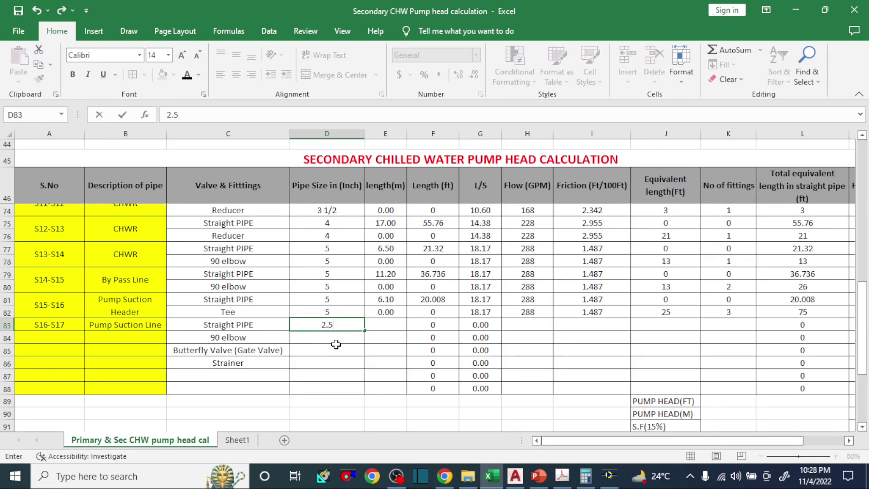
{"action": "key", "text": "Tab"}
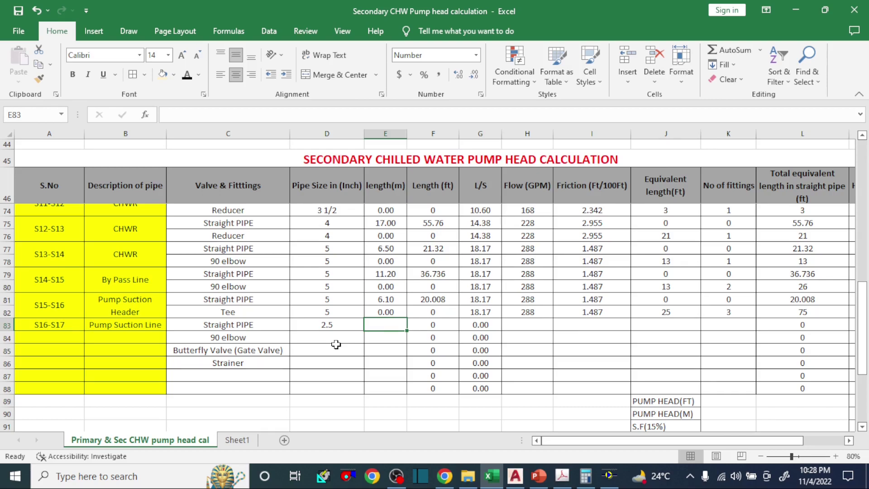
{"action": "key", "text": "Left"}
{"action": "type", "text": "5"}
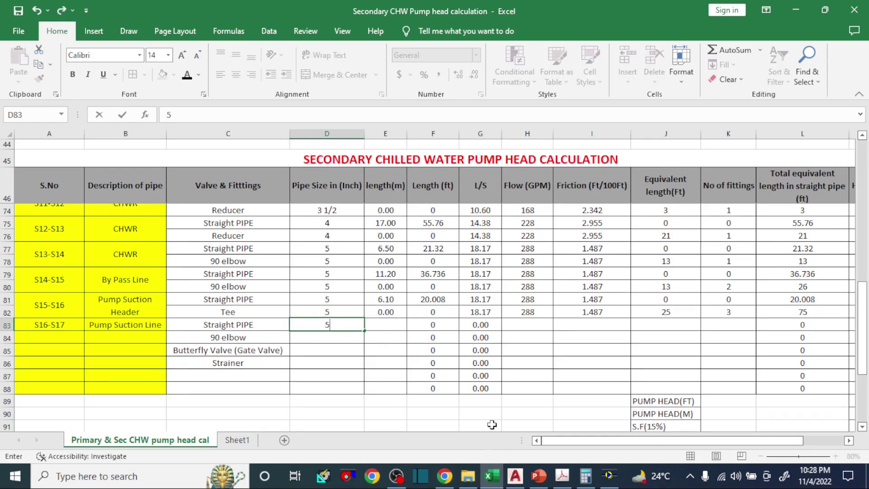
Check the S17 branch's size and flow in AutoCAD, then return to Excel and set the S16-S17 straight pipe to 3 inches and 96 GPM
{"action": "left_click", "coordinate": [515, 475]}
{"action": "scroll", "coordinate": [292, 194], "scroll_direction": "up", "scroll_amount": 3}
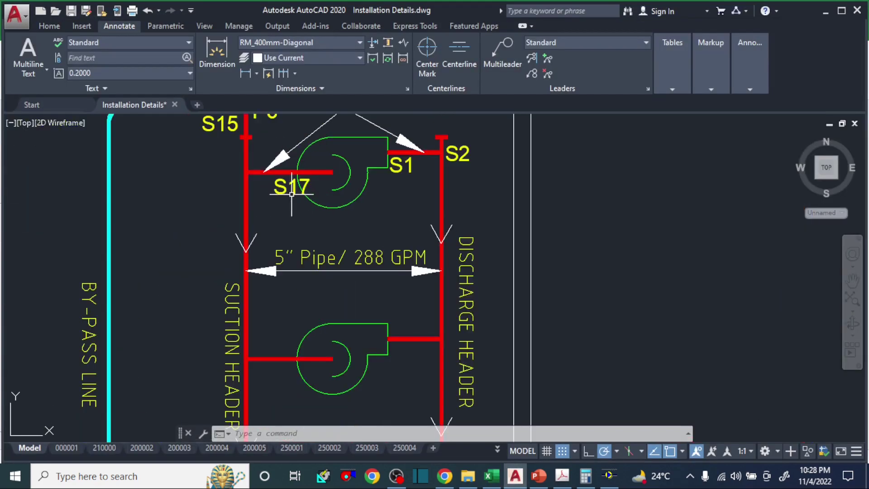
{"action": "scroll", "coordinate": [292, 194], "scroll_direction": "down", "scroll_amount": 3}
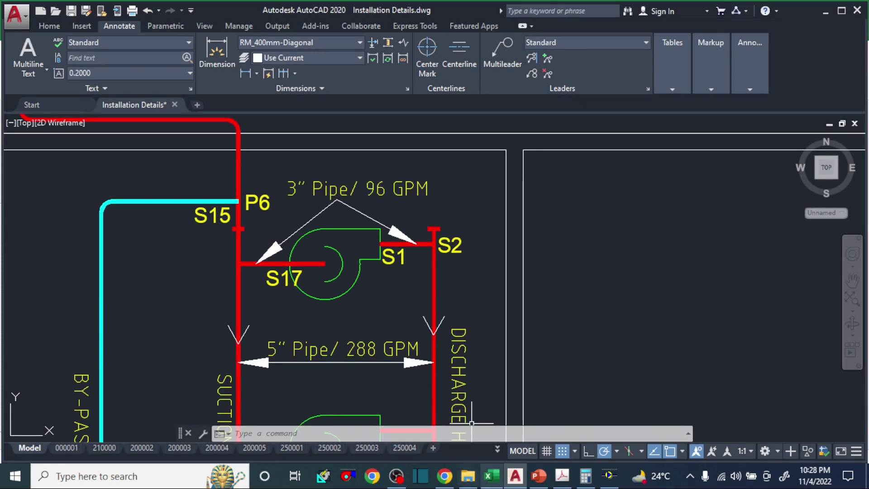
{"action": "key", "text": "alt+Tab"}
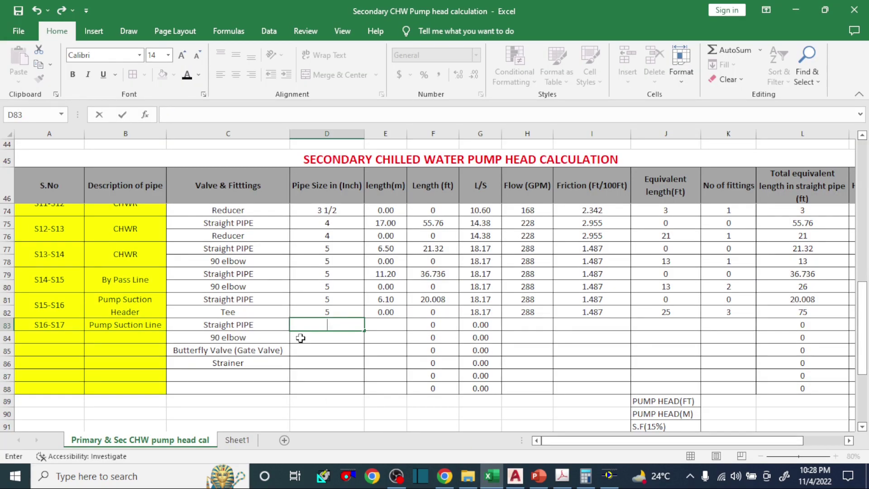
{"action": "key", "text": "Tab"}
{"action": "key", "text": "Tab"}
{"action": "key", "text": "Tab"}
{"action": "key", "text": "Tab"}
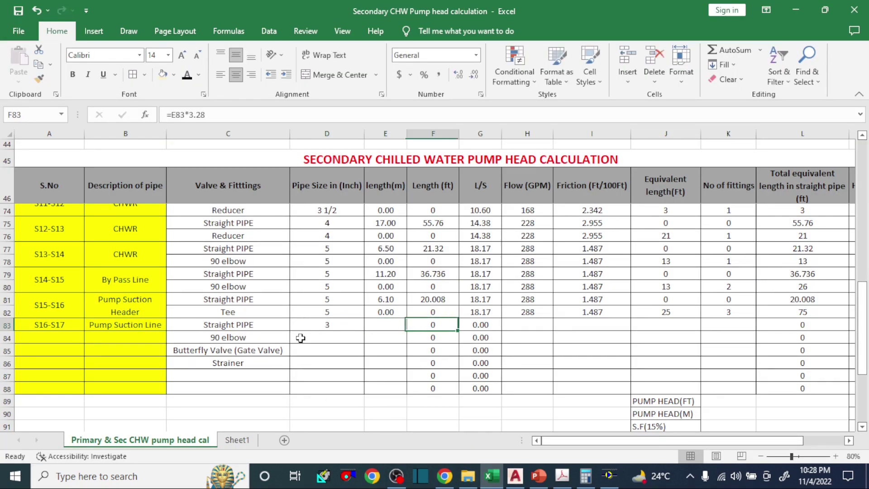
{"action": "type", "text": "96"}
Set the S16-S17 straight pipe's length to 2.50 m in E83
{"action": "key", "text": "Left"}
{"action": "key", "text": "Left"}
{"action": "key", "text": "Left"}
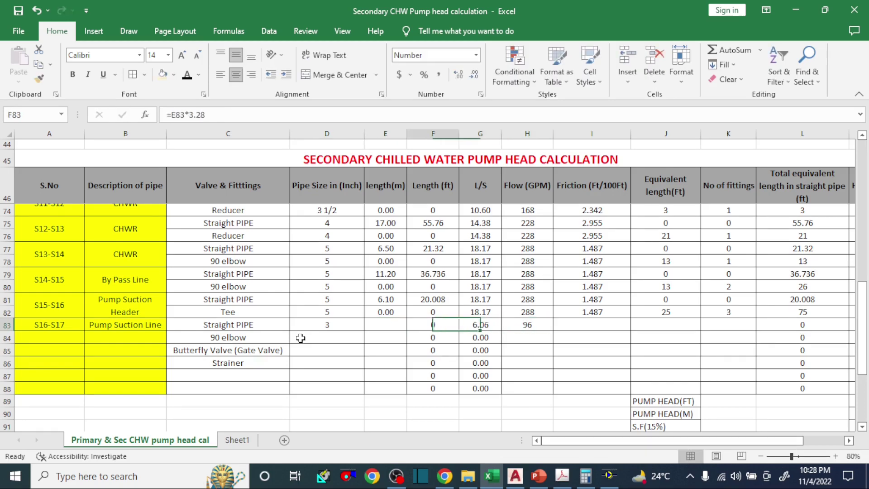
{"action": "type", "text": "2"}
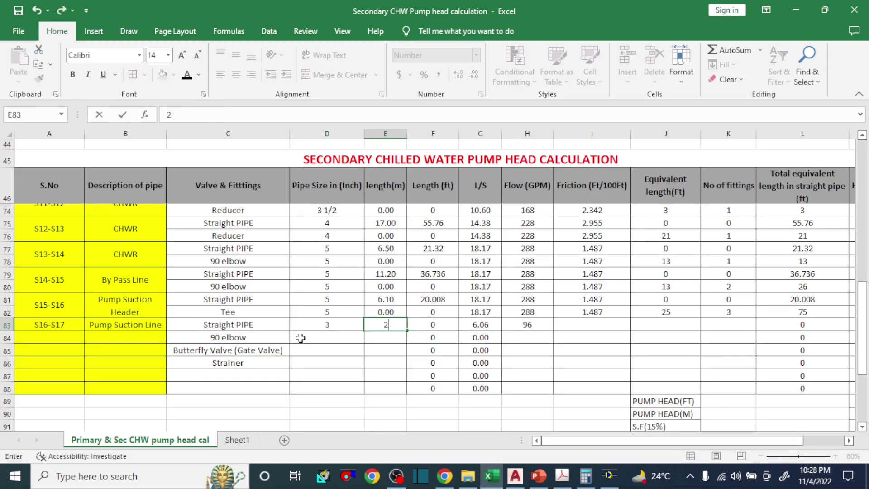
{"action": "key", "text": "Tab"}
{"action": "key", "text": "Tab"}
{"action": "key", "text": "Tab"}
{"action": "key", "text": "Tab"}
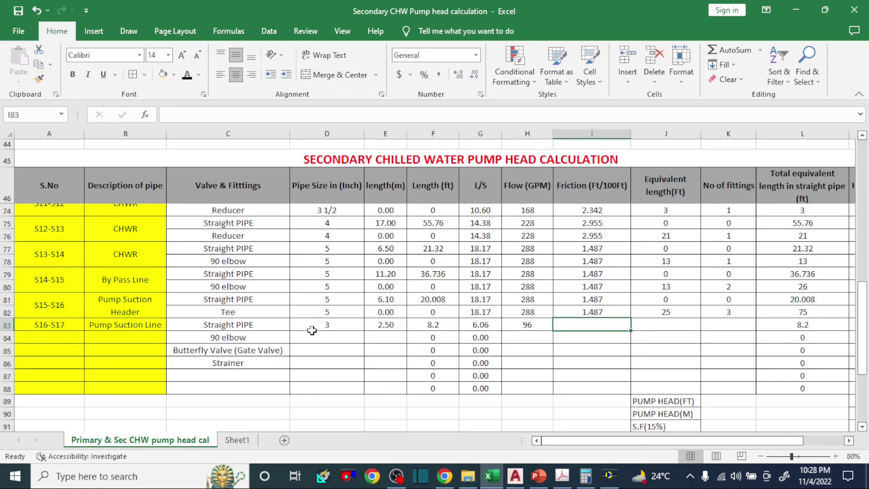
Look up the friction of the 3-inch, 96 GPM rows in S1-S2, then set I83 of the S16-S17 straight pipe to 2.263
{"action": "left_click", "coordinate": [313, 327]}
{"action": "left_click", "coordinate": [518, 323]}
{"action": "scroll", "coordinate": [506, 345], "scroll_direction": "up", "scroll_amount": 5}
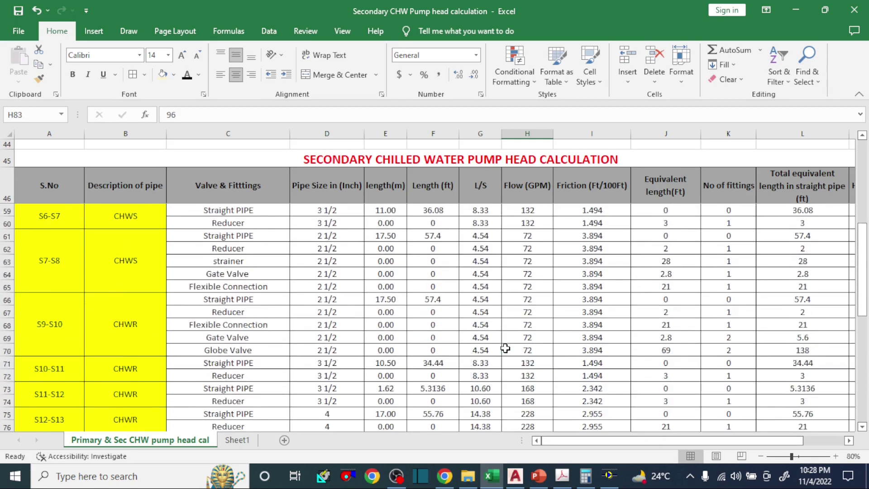
{"action": "scroll", "coordinate": [505, 348], "scroll_direction": "up", "scroll_amount": 3}
{"action": "left_click", "coordinate": [331, 236]}
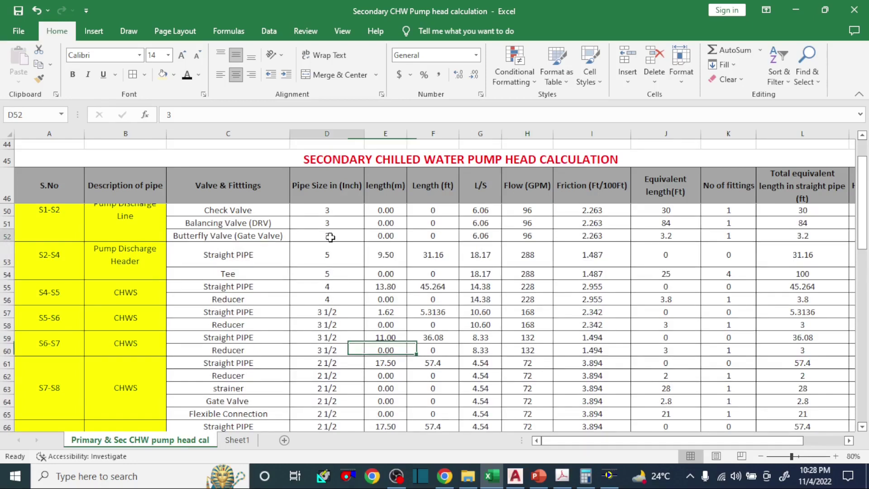
{"action": "left_click", "coordinate": [521, 234]}
{"action": "left_click", "coordinate": [588, 235]}
{"action": "scroll", "coordinate": [550, 276], "scroll_direction": "down", "scroll_amount": 9}
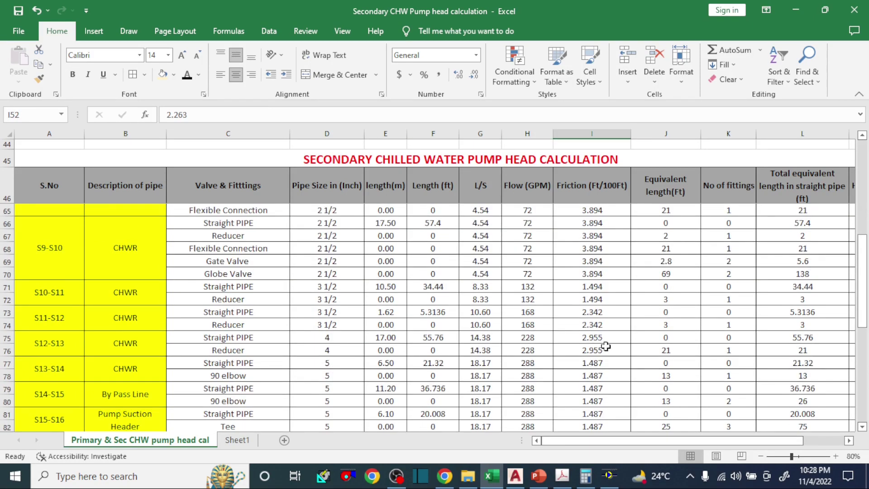
{"action": "left_click", "coordinate": [590, 283]}
{"action": "type", "text": "2"}
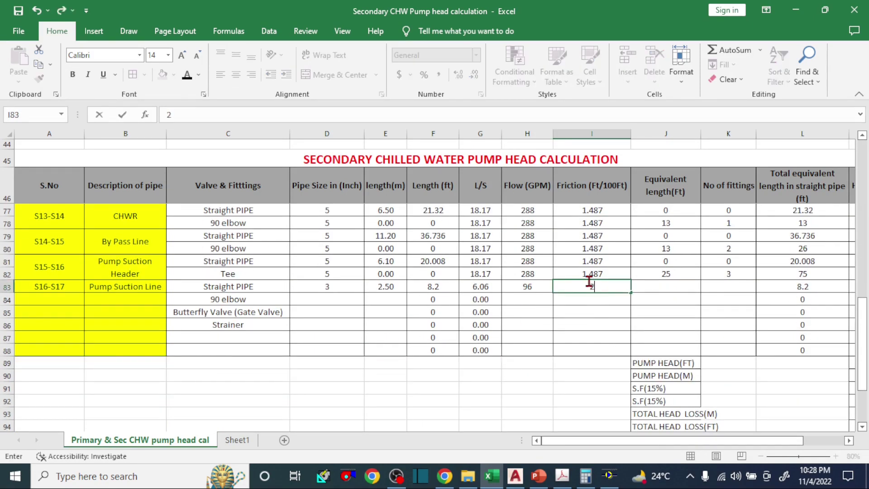
{"action": "type", "text": ".263"}
Set the S16-S17 straight pipe's equivalent length and number of fittings in J83:K83 to 0
{"action": "left_click", "coordinate": [675, 291]}
{"action": "type", "text": "0"}
{"action": "key", "text": "Tab"}
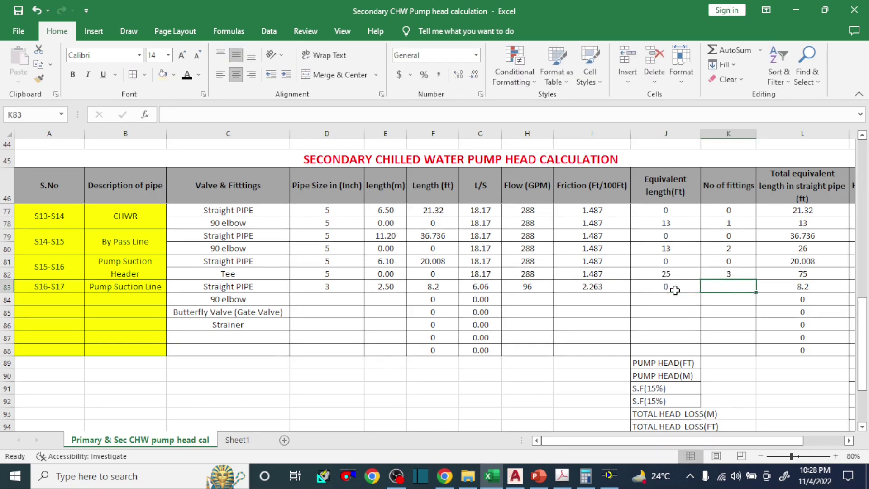
{"action": "type", "text": "0"}
{"action": "key", "text": "Down"}
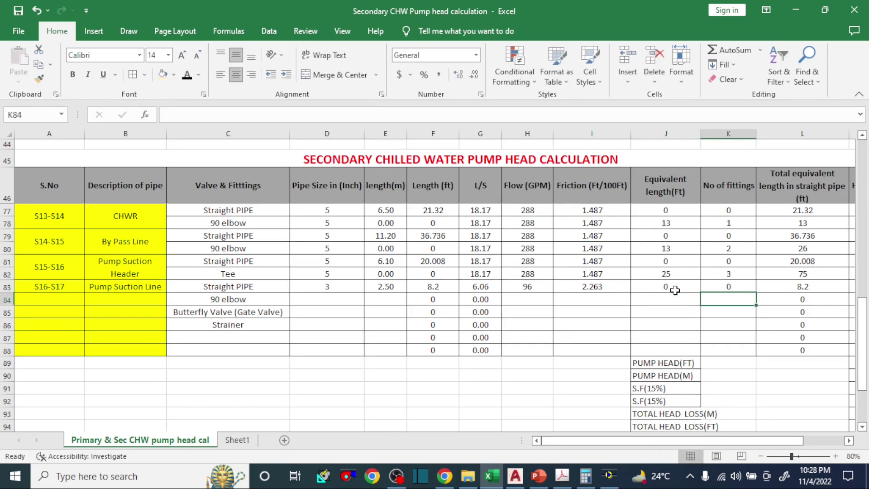
Copy the straight pipe's size 3, flow 96 GPM and friction 2.263 to the S16-S17 fittings in rows 84 to 86
{"action": "left_click", "coordinate": [339, 287]}
{"action": "key", "text": "ctrl+c"}
{"action": "left_click_drag", "start_coordinate": [312, 298], "coordinate": [309, 322]}
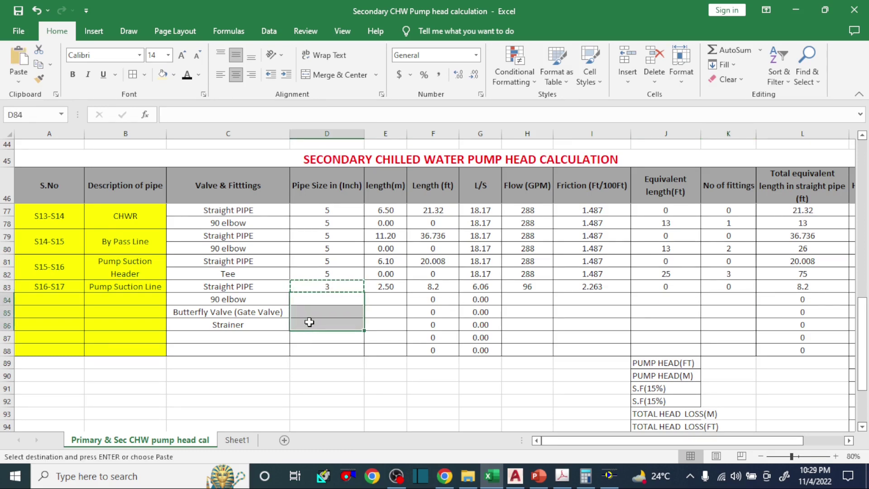
{"action": "key", "text": "ctrl+v"}
{"action": "left_click_drag", "start_coordinate": [589, 287], "coordinate": [525, 327]}
{"action": "key", "text": "ctrl+c"}
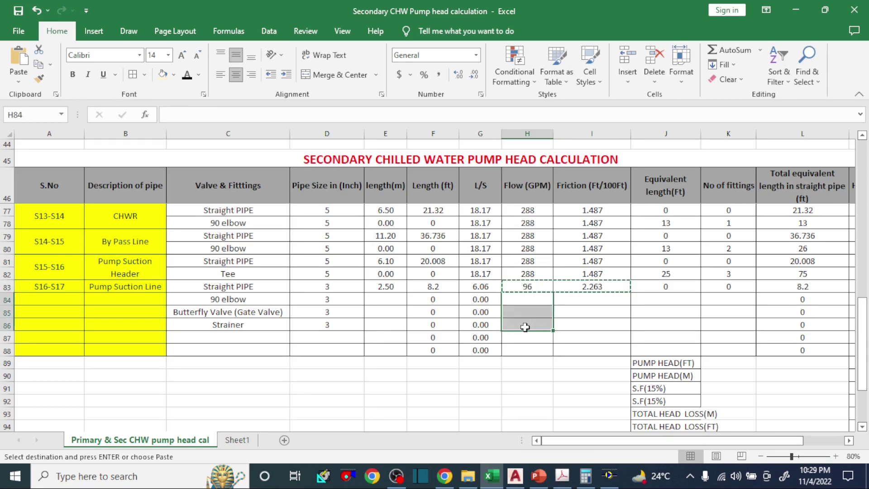
{"action": "key", "text": "ctrl+v"}
Set the length in metres of the elbow, butterfly valve and strainer in E84:E86 to 0
{"action": "left_click", "coordinate": [384, 299]}
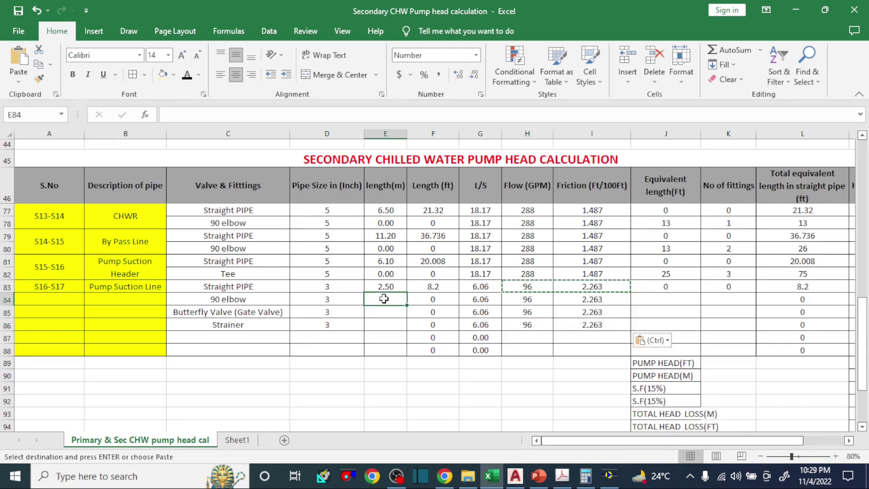
{"action": "type", "text": "0"}
{"action": "key", "text": "Return"}
{"action": "type", "text": "0"}
{"action": "key", "text": "Return"}
{"action": "type", "text": "0"}
{"action": "key", "text": "Return"}
{"action": "type", "text": "0"}
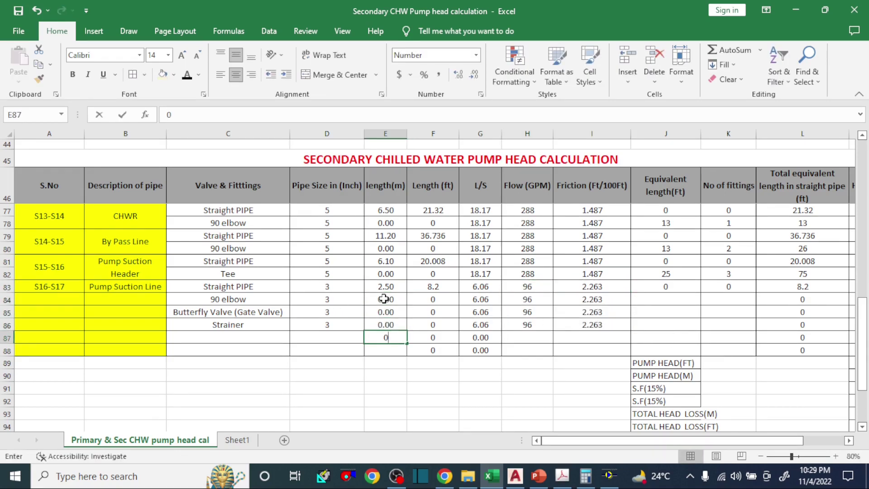
Check the 3-inch standard 90° elbow loss in the Acrobat fitting table, then return to Excel and set J84 to 7.5 ft
{"action": "left_click", "coordinate": [688, 300]}
{"action": "left_click", "coordinate": [220, 301]}
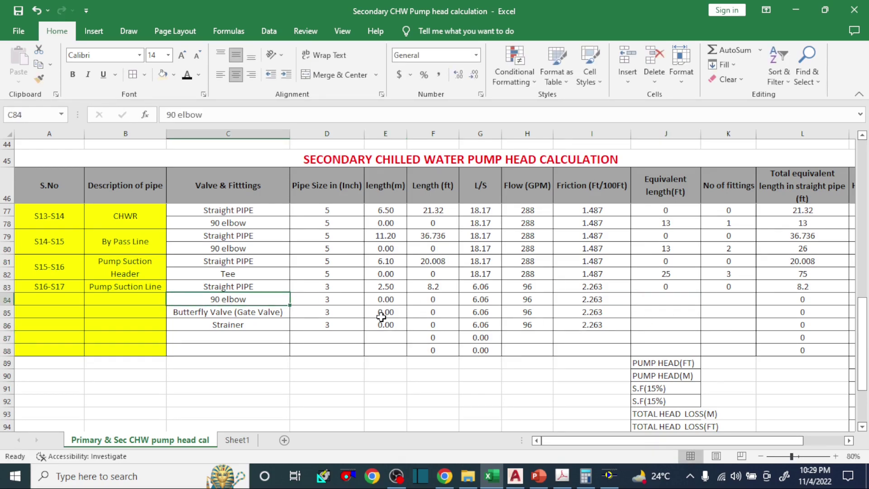
{"action": "scroll", "coordinate": [225, 294], "scroll_direction": "up", "scroll_amount": 9}
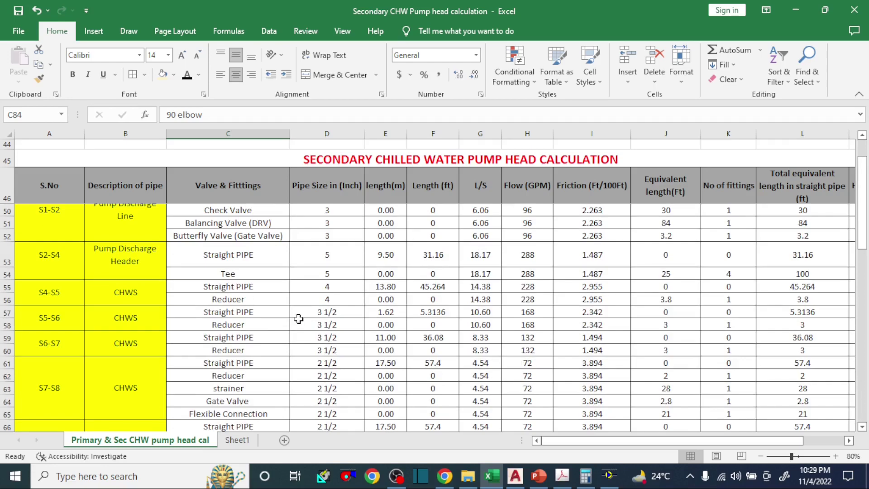
{"action": "scroll", "coordinate": [224, 306], "scroll_direction": "down", "scroll_amount": 10}
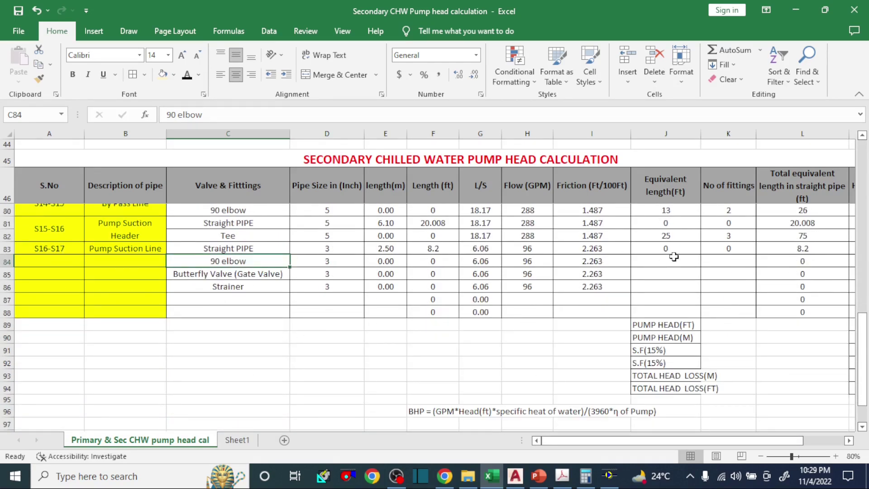
{"action": "left_click", "coordinate": [562, 476]}
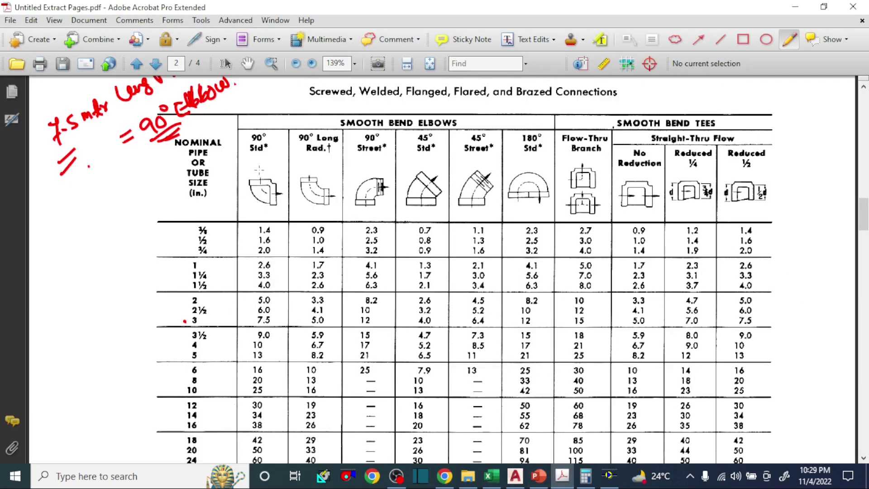
{"action": "left_click", "coordinate": [492, 476]}
{"action": "type", "text": "7.5"}
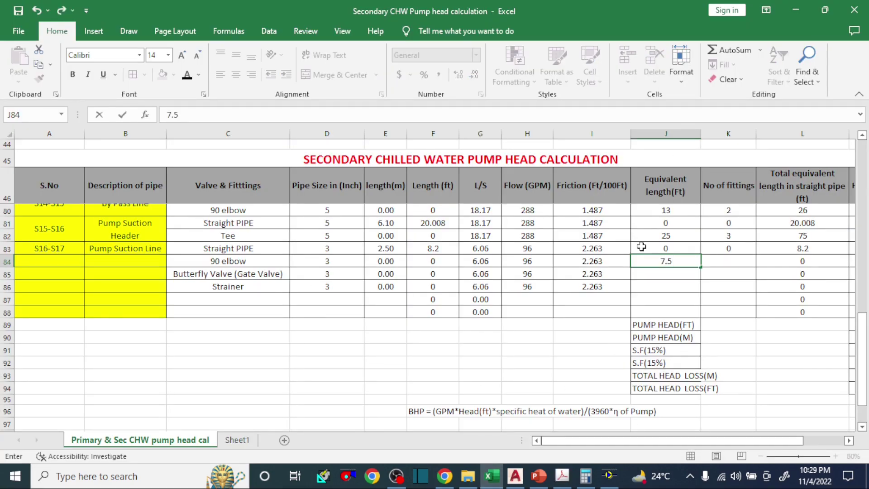
{"action": "key", "text": "Return"}
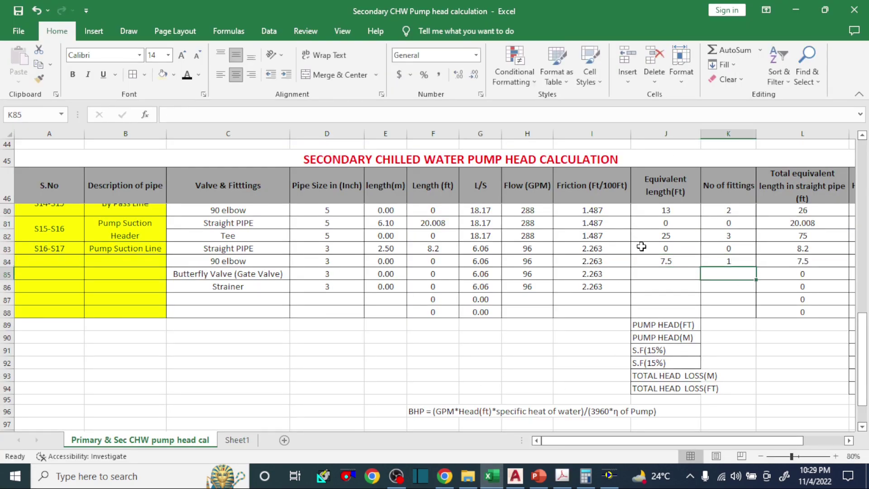
Set the number of 90 elbows on the S16-S17 line in K84 to 2
{"action": "key", "text": "Right"}
{"action": "key", "text": "Up"}
{"action": "type", "text": "2"}
{"action": "key", "text": "Return"}
{"action": "key", "text": "Left"}
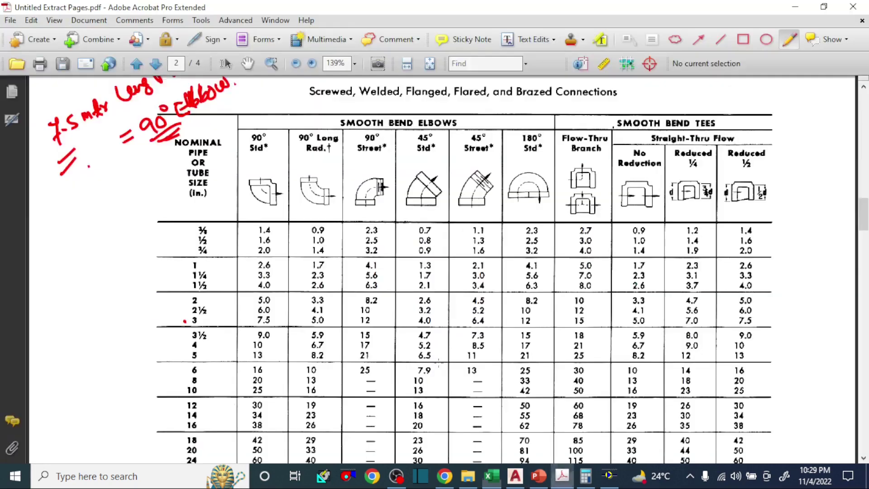
Look up the 3-inch gate valve loss in the Acrobat valve table, then in Excel set J85 to 3.2 and K85 to 1
{"action": "left_click", "coordinate": [562, 477]}
{"action": "scroll", "coordinate": [401, 280], "scroll_direction": "up", "scroll_amount": 10}
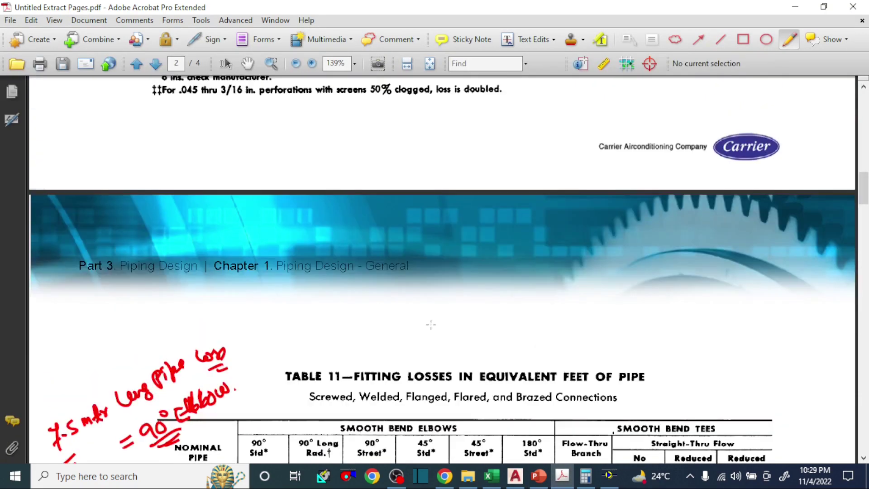
{"action": "scroll", "coordinate": [436, 331], "scroll_direction": "up", "scroll_amount": 4}
{"action": "scroll", "coordinate": [519, 173], "scroll_direction": "down", "scroll_amount": 1}
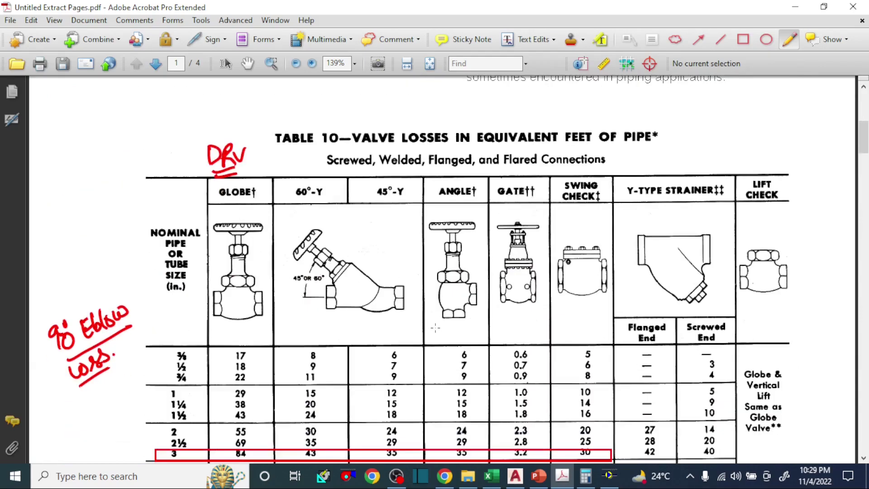
{"action": "scroll", "coordinate": [513, 194], "scroll_direction": "down", "scroll_amount": 3}
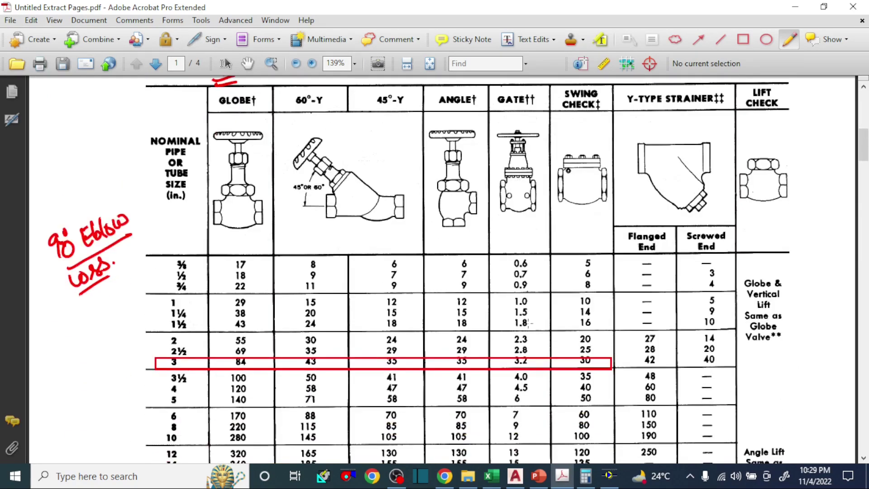
{"action": "left_click", "coordinate": [492, 475]}
{"action": "type", "text": "3.2"}
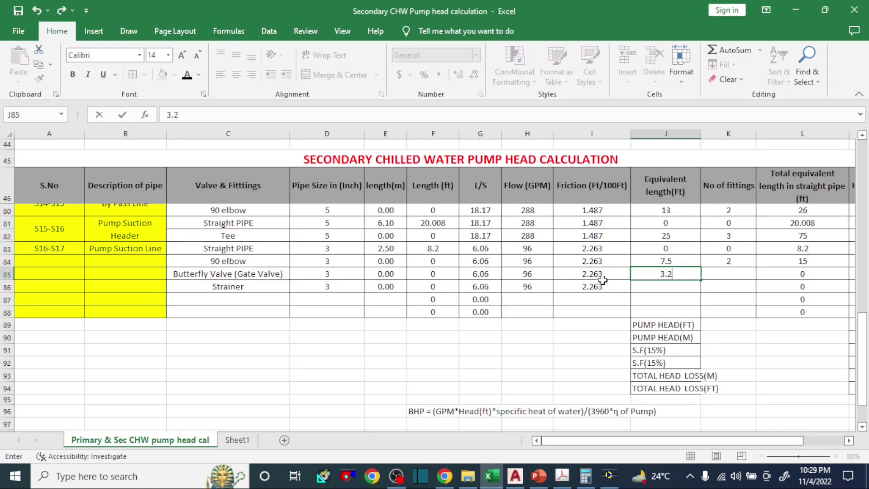
{"action": "key", "text": "Tab"}
{"action": "type", "text": "1"}
{"action": "key", "text": "Return"}
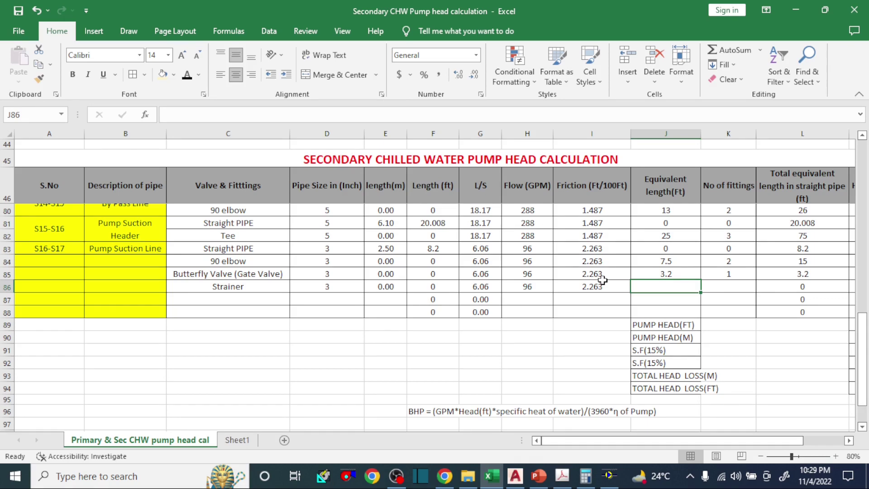
Look up the 3-inch flanged Y-type strainer loss in Acrobat, then in Excel set J86 to 42 and K86 to 1
{"action": "key", "text": "Up"}
{"action": "key", "text": "Down"}
{"action": "left_click", "coordinate": [562, 476]}
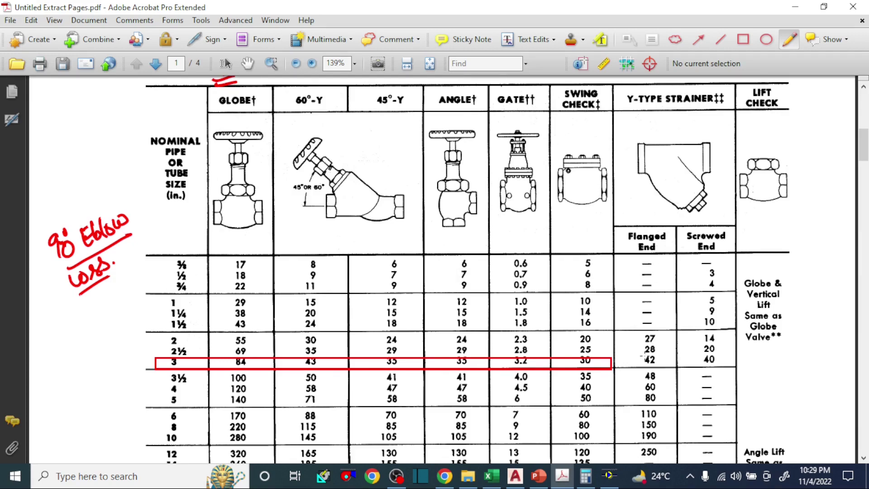
{"action": "left_click", "coordinate": [492, 476]}
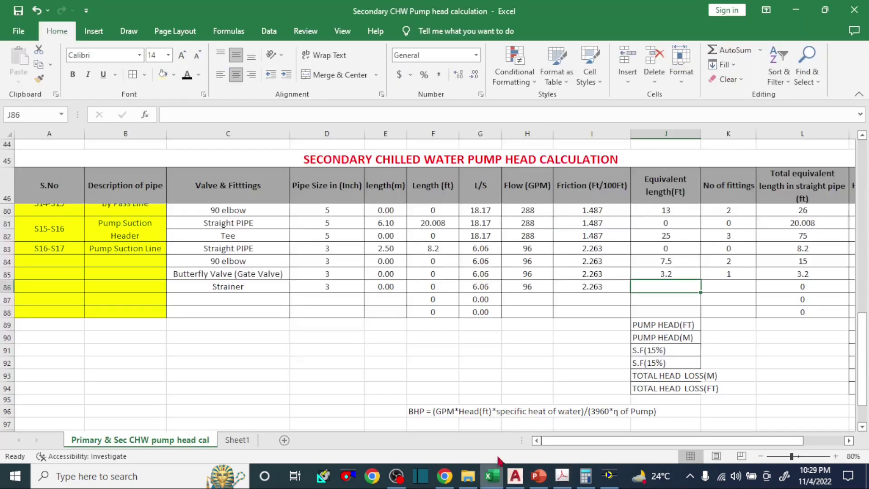
{"action": "type", "text": "42"}
{"action": "key", "text": "Tab"}
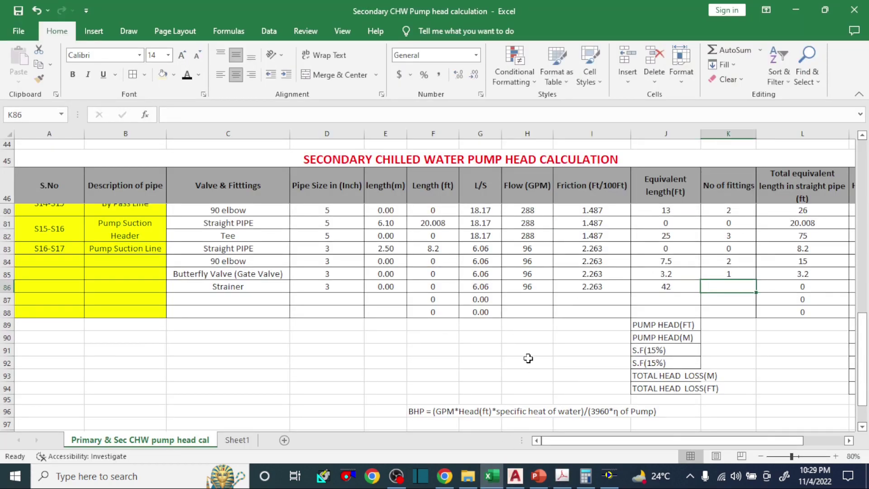
{"action": "type", "text": "1"}
{"action": "key", "text": "Tab"}
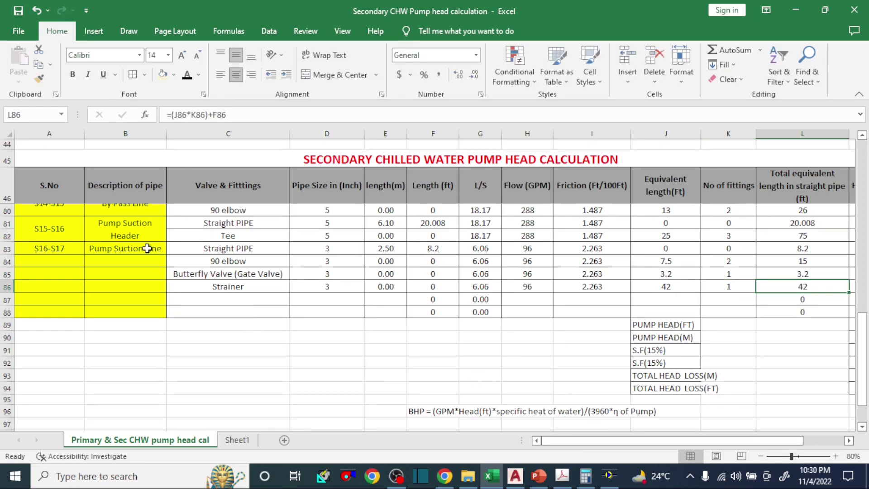
Merge and center the Pump Suction Line description across B83:B86 and the S16-S17 label across A83:A86
{"action": "left_click_drag", "start_coordinate": [148, 249], "coordinate": [144, 281]}
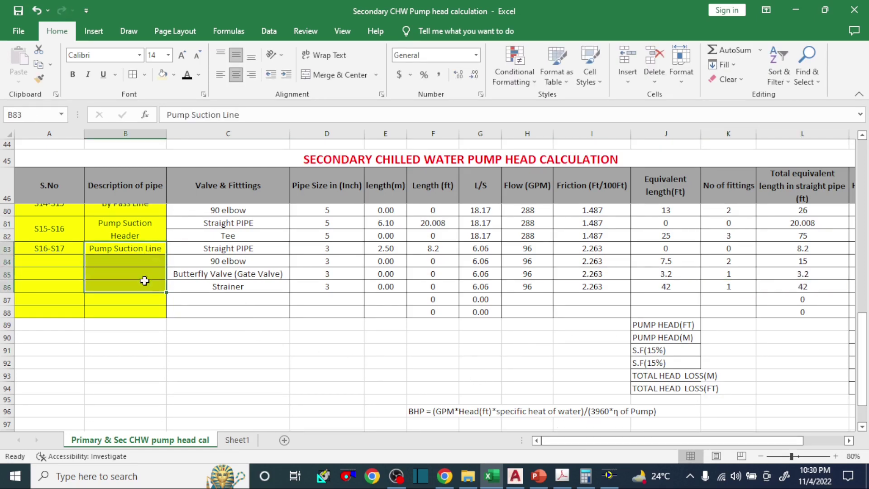
{"action": "left_click", "coordinate": [342, 88]}
{"action": "left_click_drag", "start_coordinate": [54, 248], "coordinate": [55, 287]}
{"action": "key", "text": "F4"}
{"action": "scroll", "coordinate": [126, 390], "scroll_direction": "up", "scroll_amount": 3}
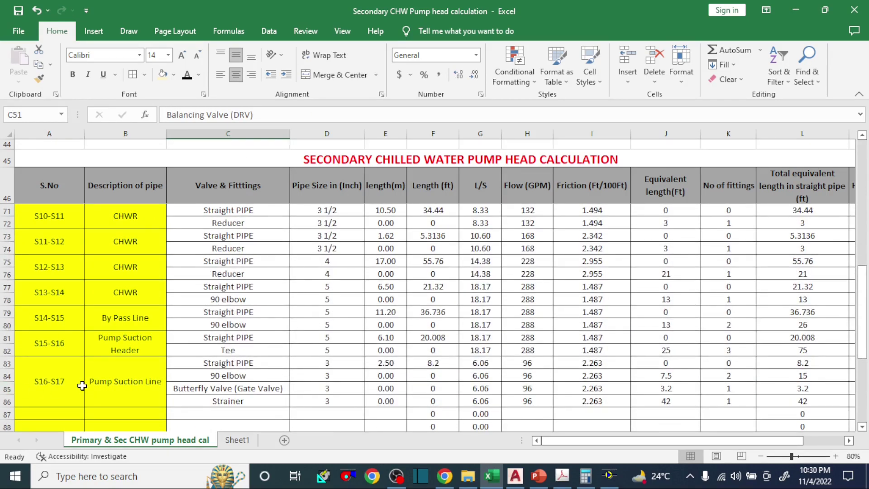
{"action": "scroll", "coordinate": [82, 385], "scroll_direction": "down", "scroll_amount": 1}
{"action": "left_click", "coordinate": [54, 351]}
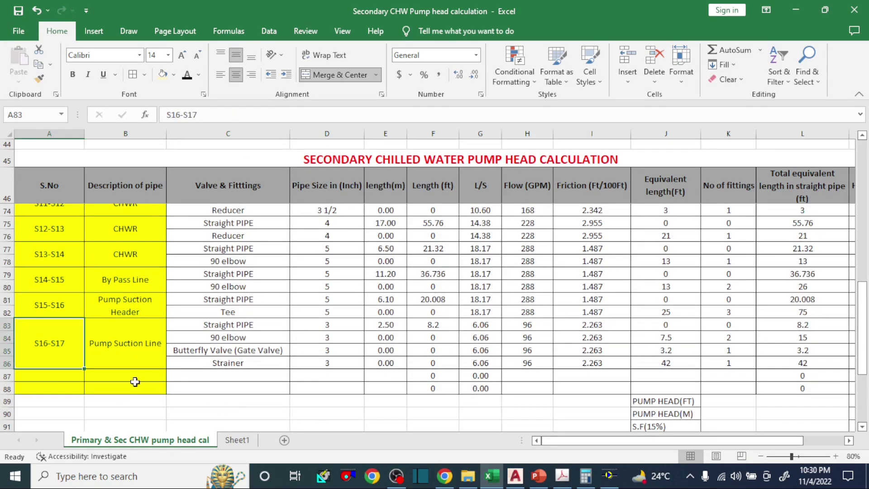
Switch to AutoCAD and erase the S17 label at the uppermost secondary pump, then review the piping layout
{"action": "left_click", "coordinate": [513, 476]}
{"action": "scroll", "coordinate": [362, 225], "scroll_direction": "down", "scroll_amount": 3}
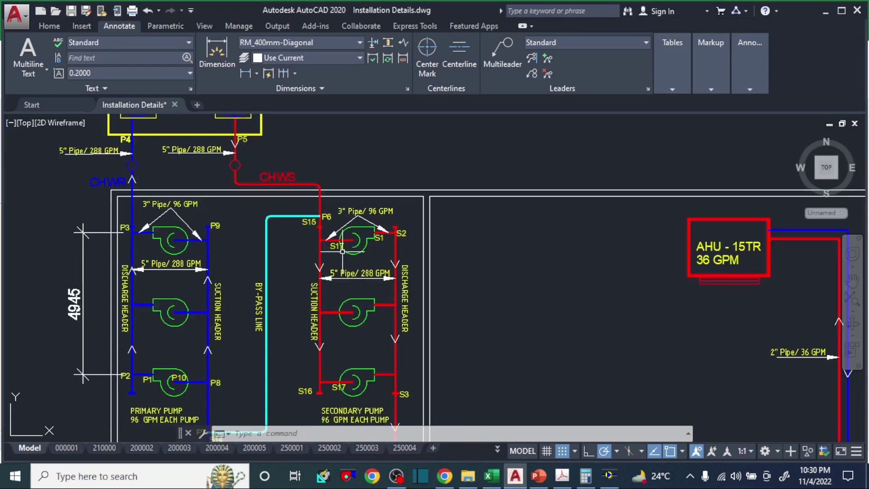
{"action": "scroll", "coordinate": [343, 171], "scroll_direction": "up", "scroll_amount": 4}
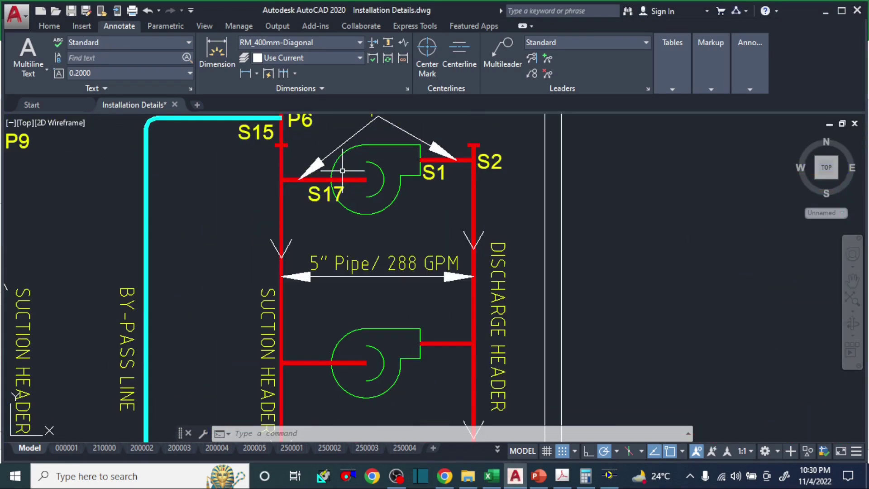
{"action": "left_click", "coordinate": [315, 196]}
{"action": "type", "text": "E"}
{"action": "key", "text": "Return"}
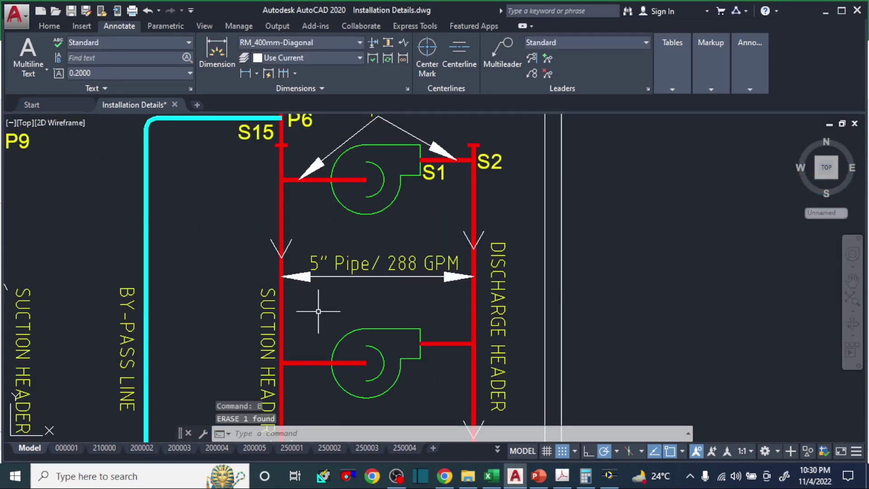
{"action": "scroll", "coordinate": [311, 301], "scroll_direction": "down", "scroll_amount": 3}
{"action": "scroll", "coordinate": [364, 323], "scroll_direction": "up", "scroll_amount": 3}
{"action": "scroll", "coordinate": [364, 322], "scroll_direction": "down", "scroll_amount": 5}
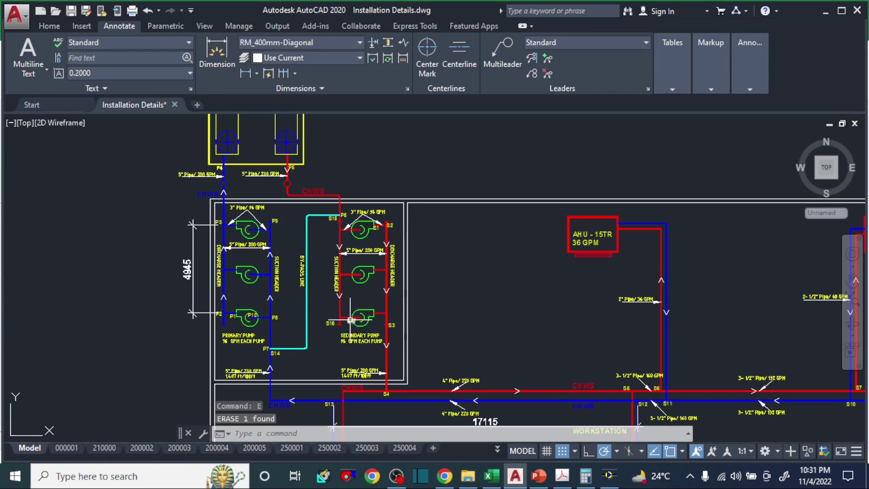
{"action": "scroll", "coordinate": [357, 323], "scroll_direction": "down", "scroll_amount": 4}
Switch to Excel and delete the unused rows 87 and 88 below the S16-S17 suction line
{"action": "key", "text": "alt+Tab"}
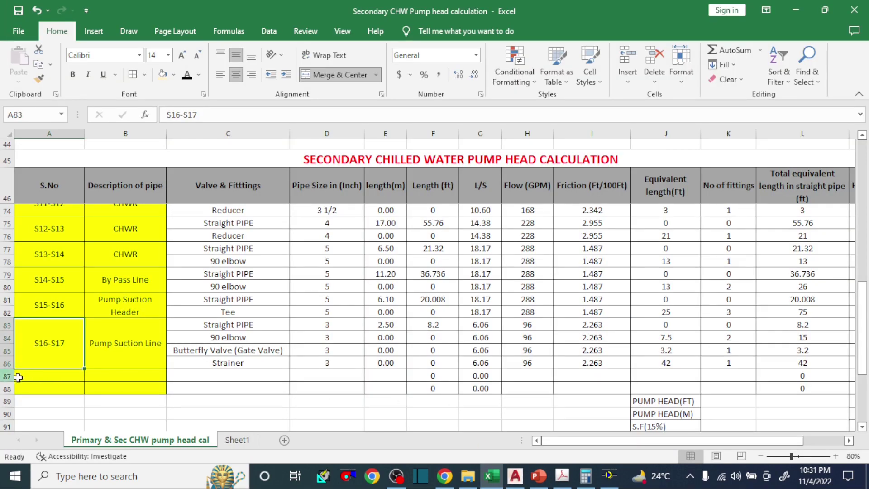
{"action": "left_click_drag", "start_coordinate": [6, 375], "coordinate": [2, 388]}
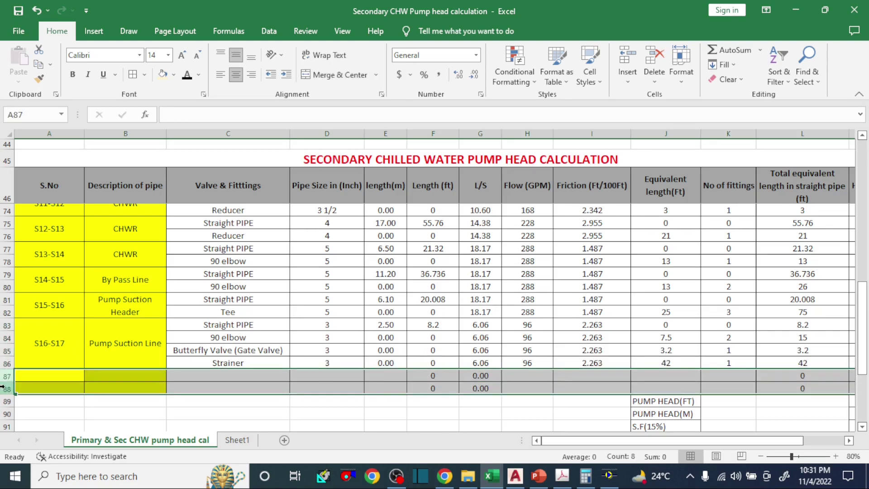
{"action": "right_click", "coordinate": [7, 380]}
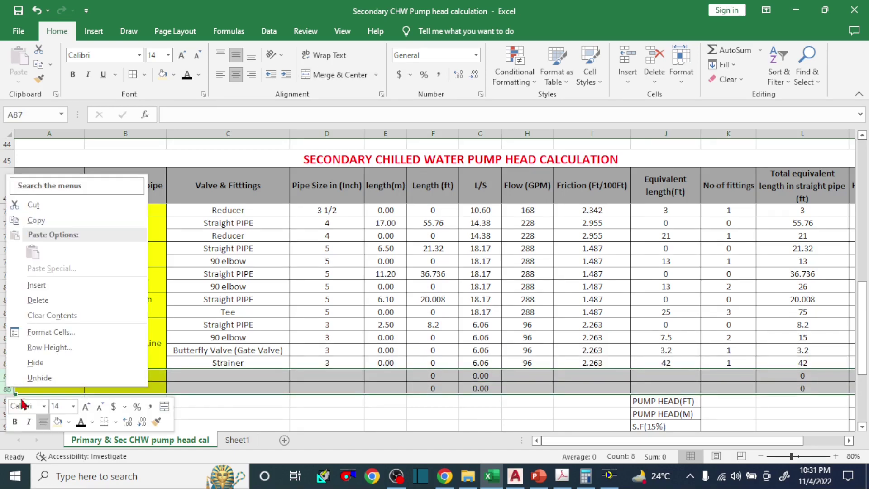
{"action": "left_click", "coordinate": [44, 302]}
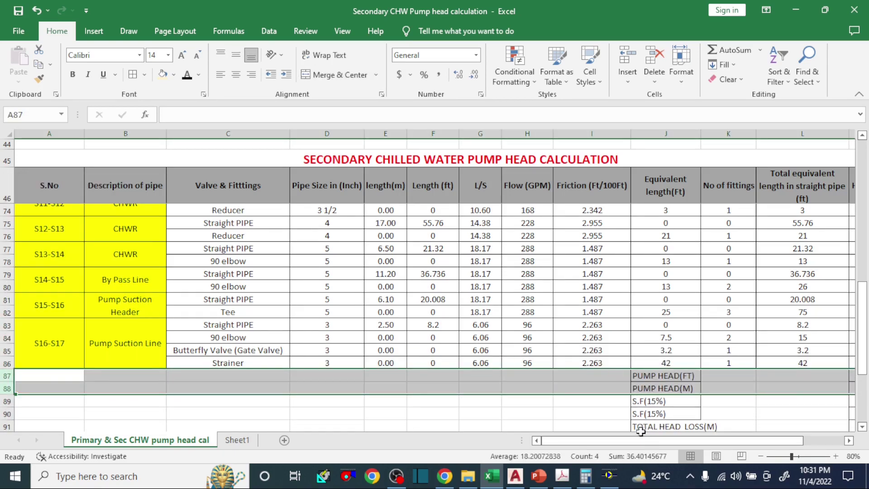
Review the Head Loss values in M48:M86 and check the formula that sums them for the pump head in feet
{"action": "left_click_drag", "start_coordinate": [657, 441], "coordinate": [699, 440]}
{"action": "scroll", "coordinate": [801, 317], "scroll_direction": "up", "scroll_amount": 9}
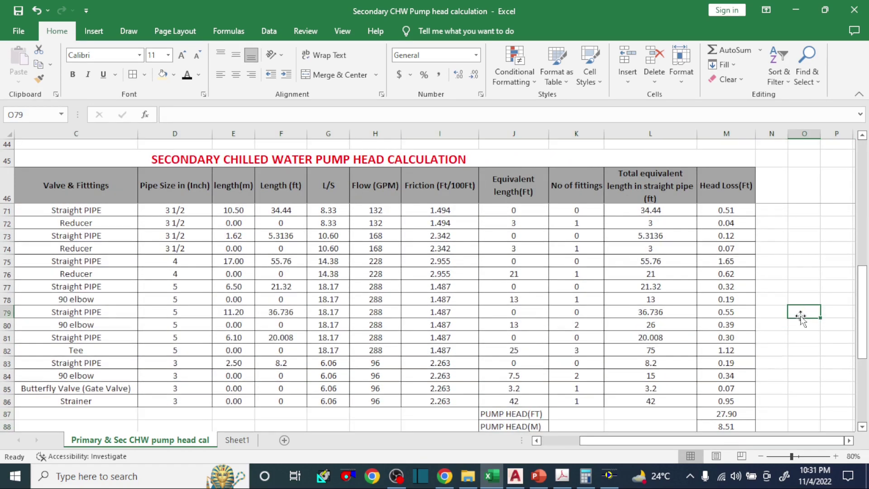
{"action": "double_click", "coordinate": [741, 223]}
{"action": "left_click", "coordinate": [798, 249]}
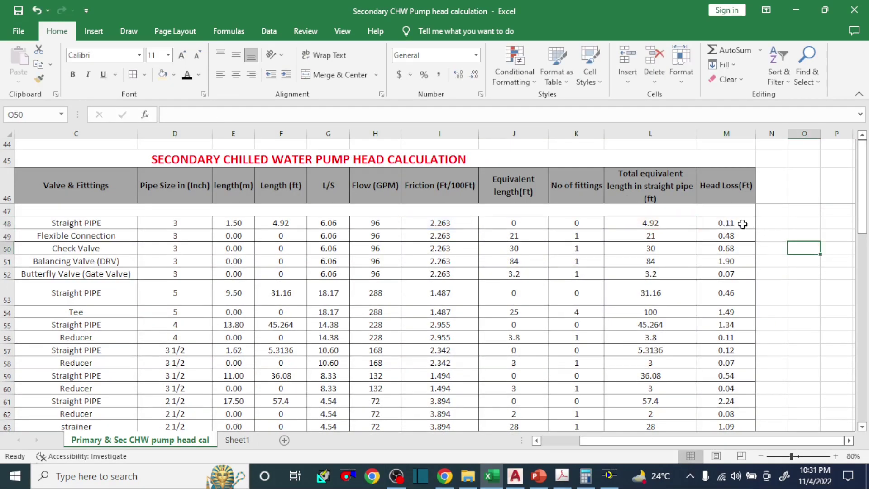
{"action": "left_click_drag", "start_coordinate": [738, 223], "coordinate": [727, 351]}
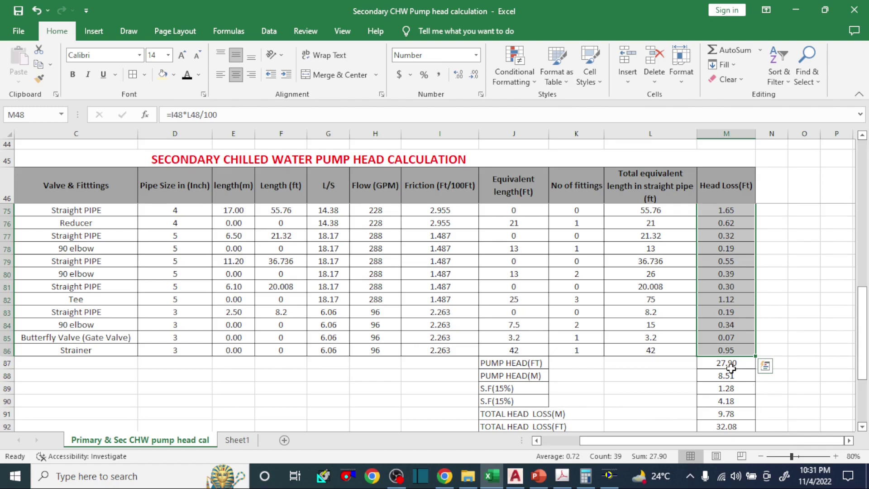
{"action": "scroll", "coordinate": [741, 369], "scroll_direction": "up", "scroll_amount": 9}
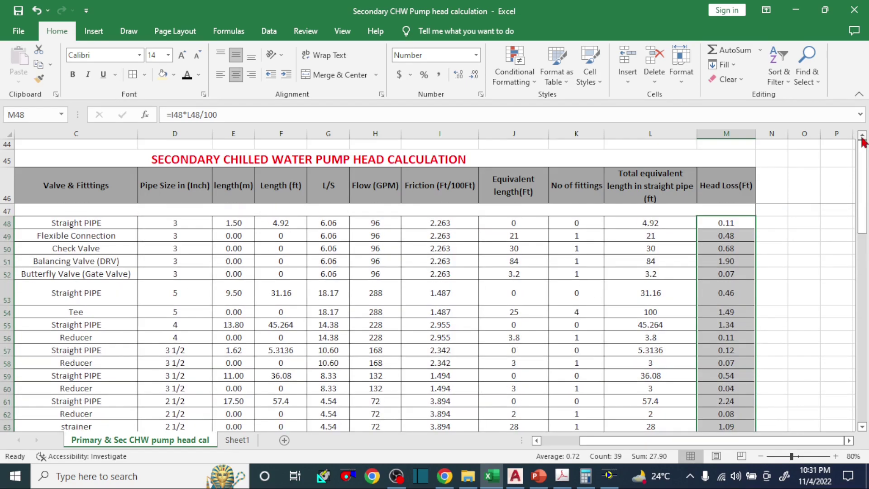
{"action": "scroll", "coordinate": [783, 344], "scroll_direction": "down", "scroll_amount": 4}
{"action": "scroll", "coordinate": [784, 344], "scroll_direction": "down", "scroll_amount": 8}
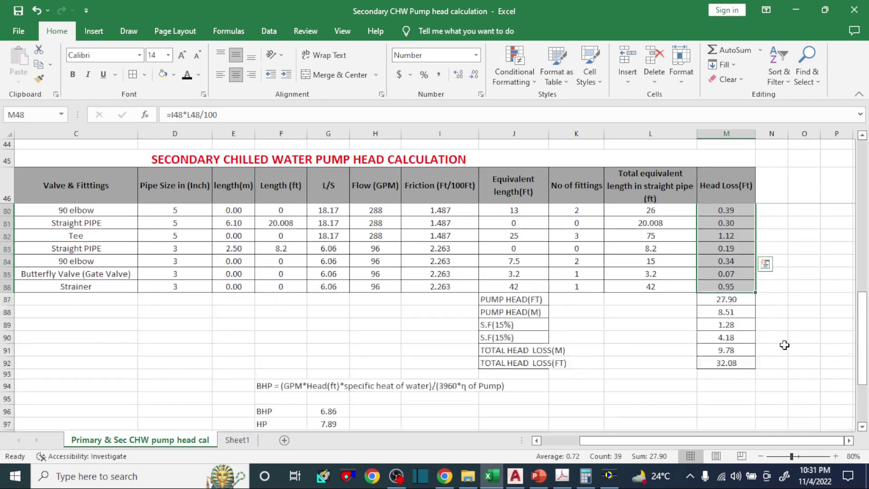
{"action": "left_click", "coordinate": [798, 287]}
{"action": "left_click", "coordinate": [728, 261]}
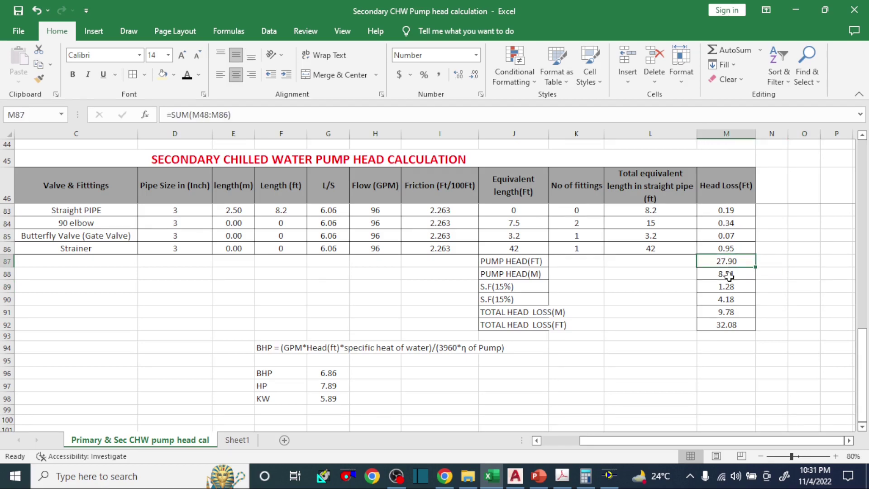
Enter =M87*1.15 in O87 to cross-check the total head in feet, and shade M87 and M92 light yellow
{"action": "left_click", "coordinate": [804, 265]}
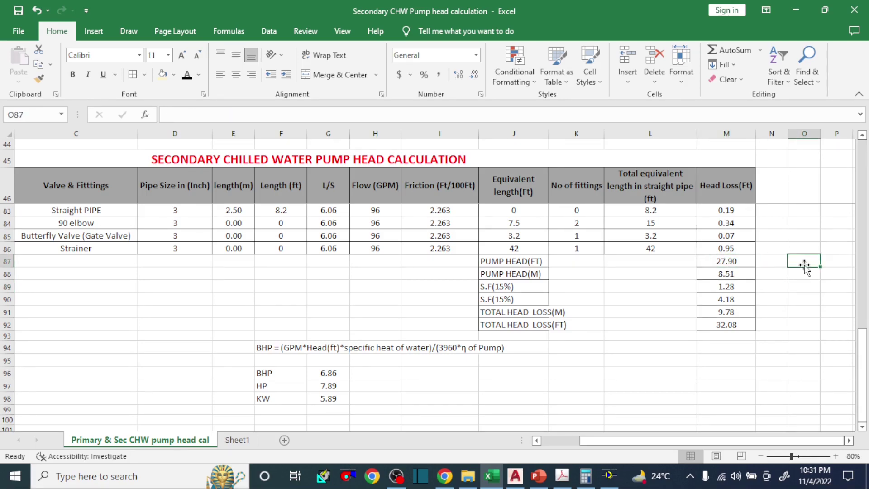
{"action": "type", "text": "="}
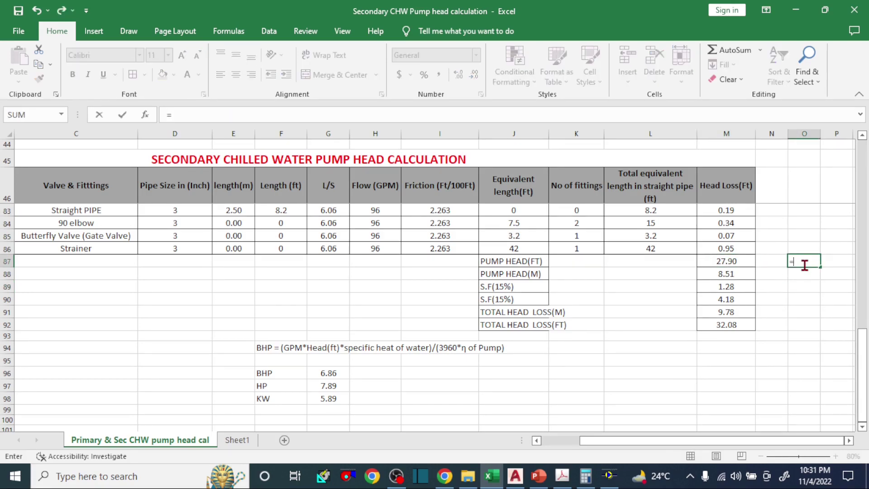
{"action": "left_click", "coordinate": [729, 260]}
{"action": "type", "text": "1."}
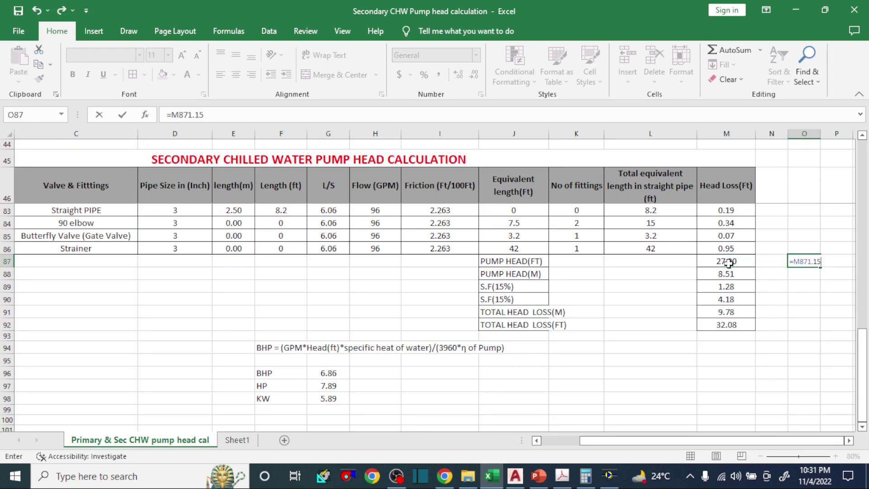
{"action": "type", "text": "15"}
{"action": "key", "text": "Return"}
{"action": "key", "text": "Return"}
{"action": "key", "text": "BackSpace"}
{"action": "key", "text": "BackSpace"}
{"action": "key", "text": "BackSpace"}
{"action": "key", "text": "BackSpace"}
{"action": "type", "text": "*"}
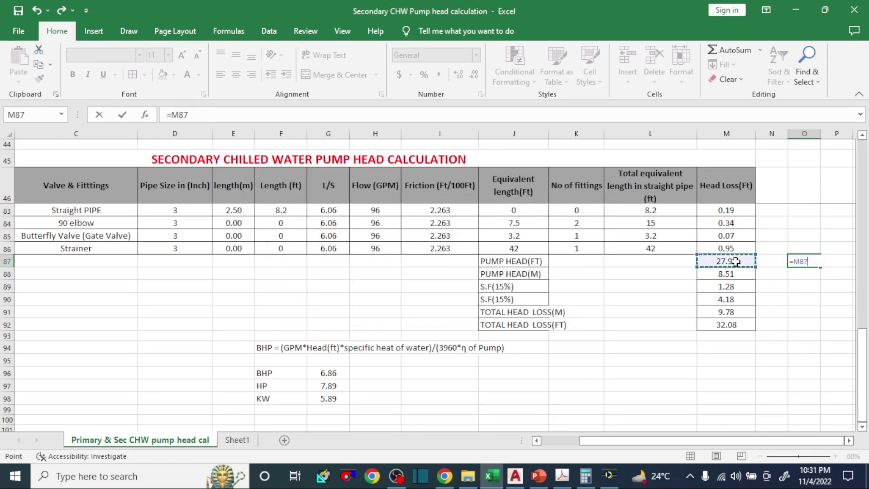
{"action": "key", "text": "Return"}
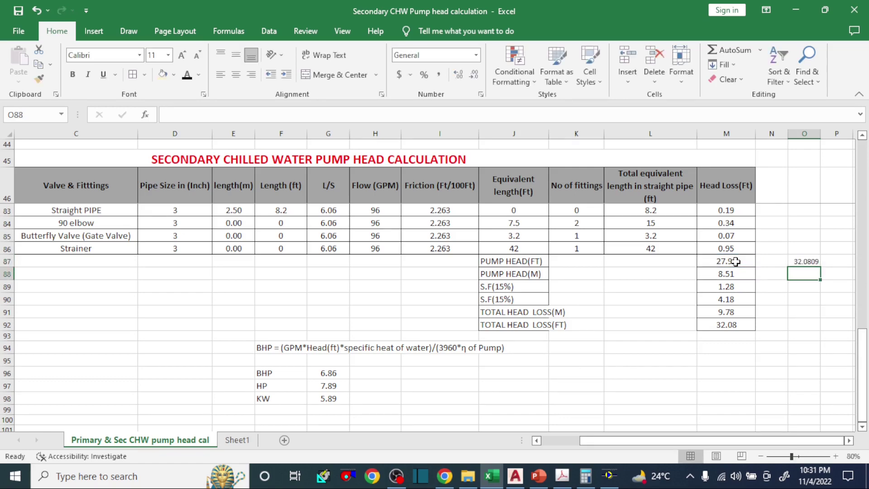
{"action": "left_click", "coordinate": [742, 324]}
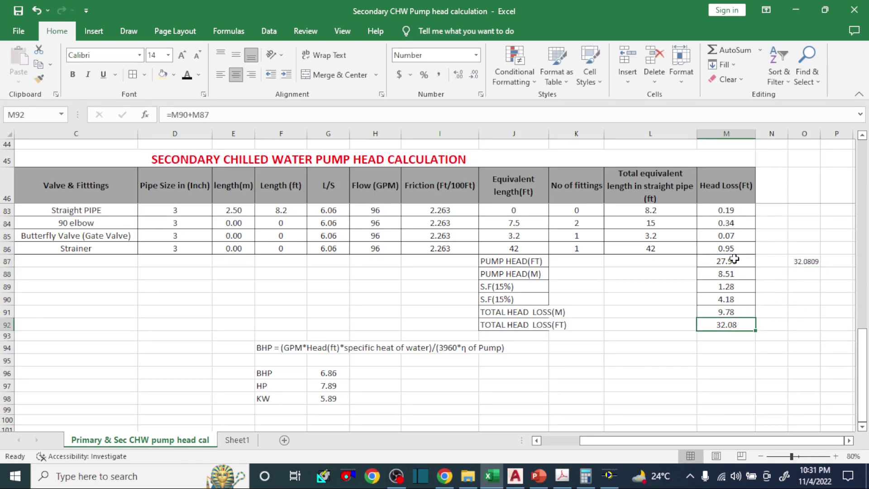
Enter =M88*1.15 in O88 to cross-check the total head loss in metres
{"action": "left_click", "coordinate": [797, 276]}
{"action": "type", "text": "="}
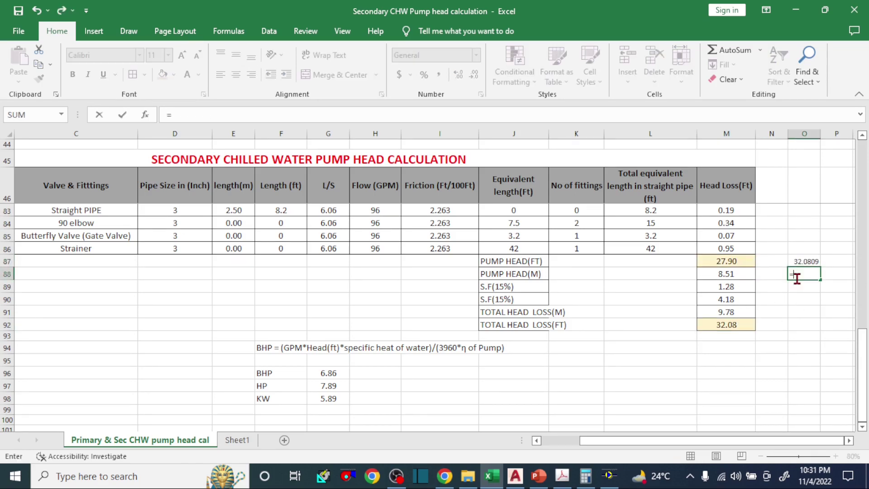
{"action": "left_click", "coordinate": [732, 275]}
{"action": "type", "text": "*"}
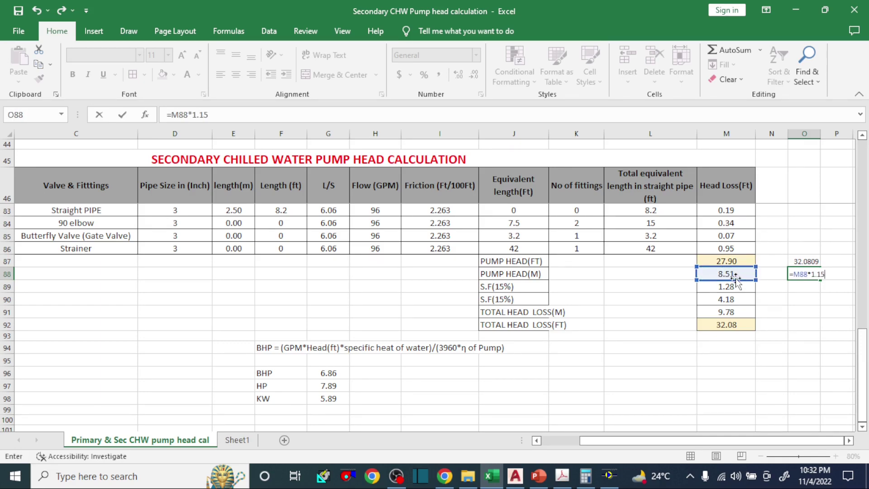
{"action": "key", "text": "Return"}
{"action": "left_click", "coordinate": [806, 271]}
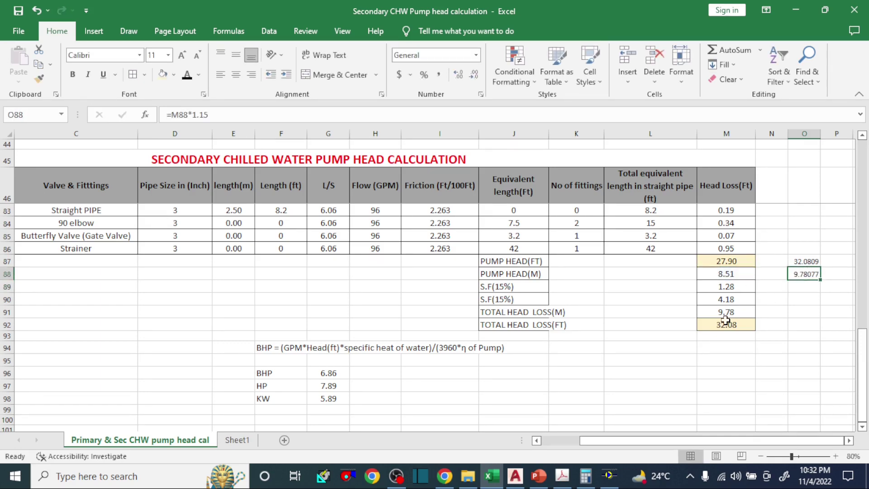
Shade the metre values M88, M89 and M91 light blue and the safety factor in M90 light orange
{"action": "left_click", "coordinate": [726, 312]}
{"action": "left_click", "coordinate": [734, 273], "text": "ctrl"}
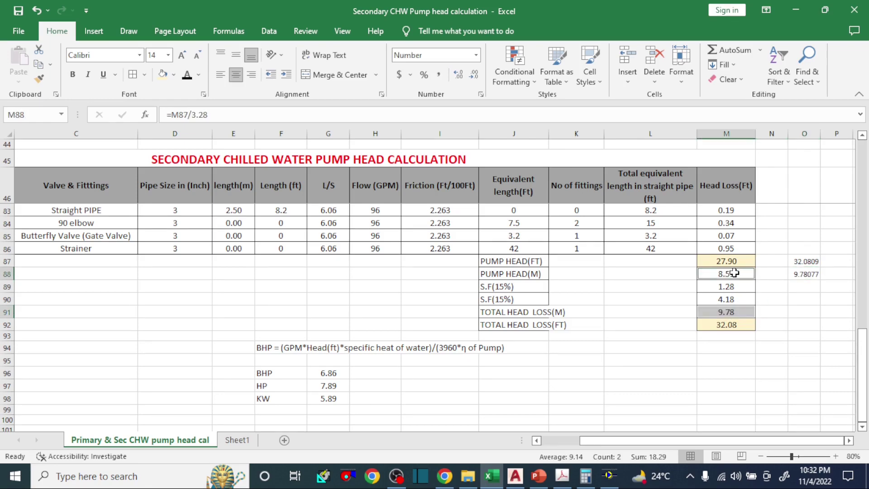
{"action": "left_click", "coordinate": [173, 75]}
{"action": "left_click", "coordinate": [203, 122]}
{"action": "left_click", "coordinate": [727, 286]}
{"action": "left_click", "coordinate": [684, 362]}
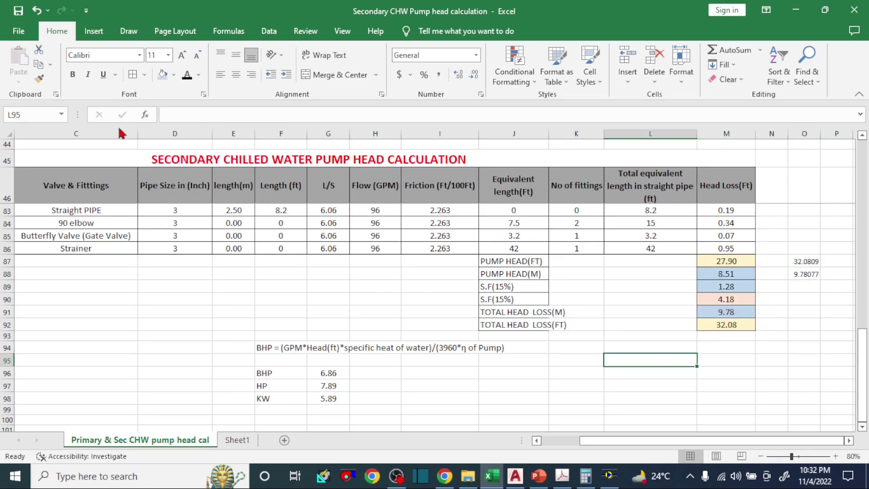
Switch to Calculator and work out 15% of the pump head as 27.9 × 15 ÷ 100
{"action": "key", "text": "alt+Tab"}
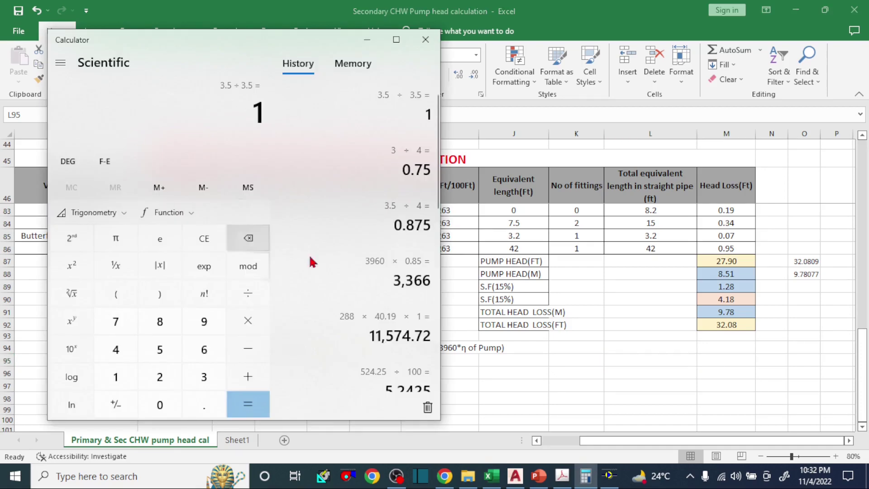
{"action": "left_click", "coordinate": [208, 245]}
{"action": "type", "text": "27.9 × "}
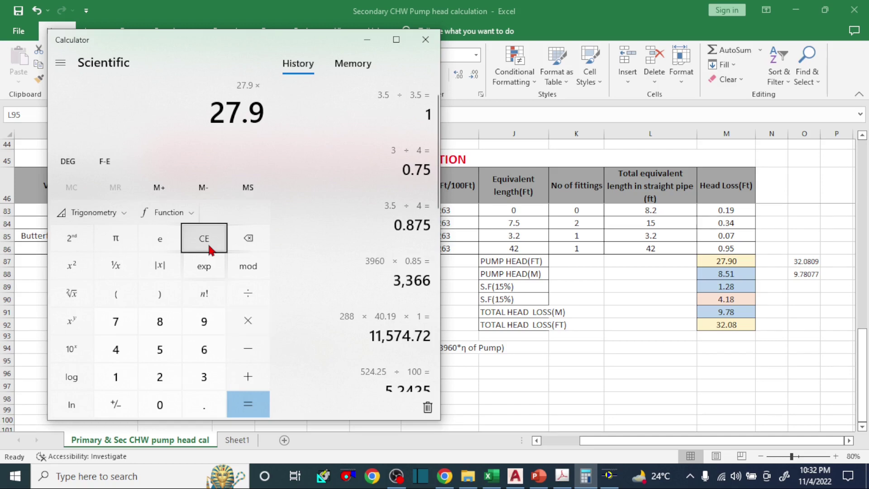
{"action": "type", "text": "15"}
{"action": "key", "text": "Return"}
{"action": "type", "text": "/1"}
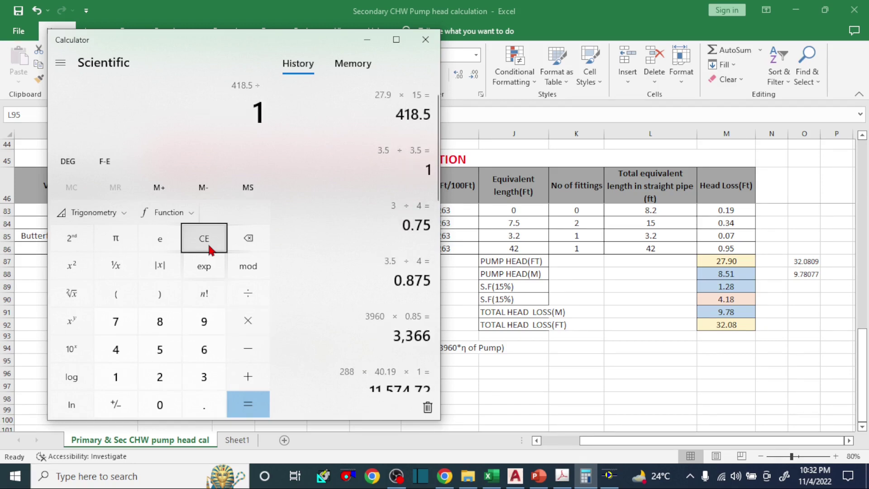
{"action": "type", "text": "00"}
{"action": "key", "text": "Return"}
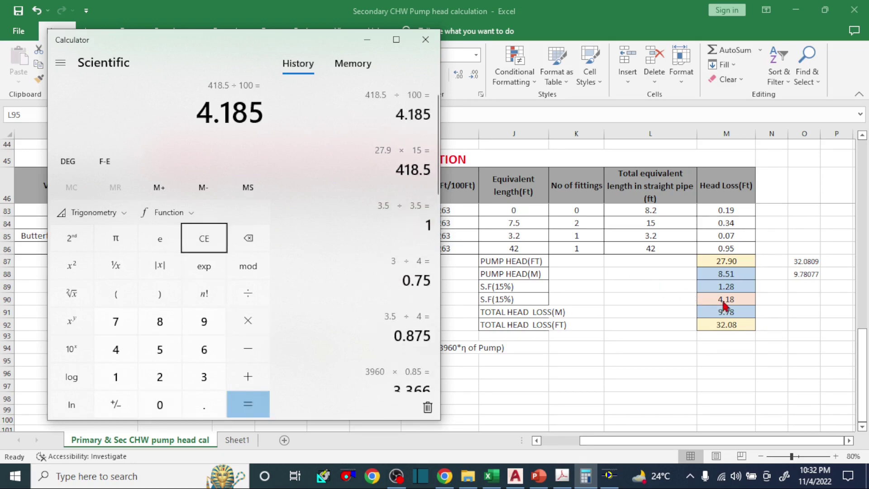
Return to Excel and compare pump head, safety factor and total head loss in column M, in feet and in metres
{"action": "left_click", "coordinate": [726, 306]}
{"action": "left_click", "coordinate": [727, 262]}
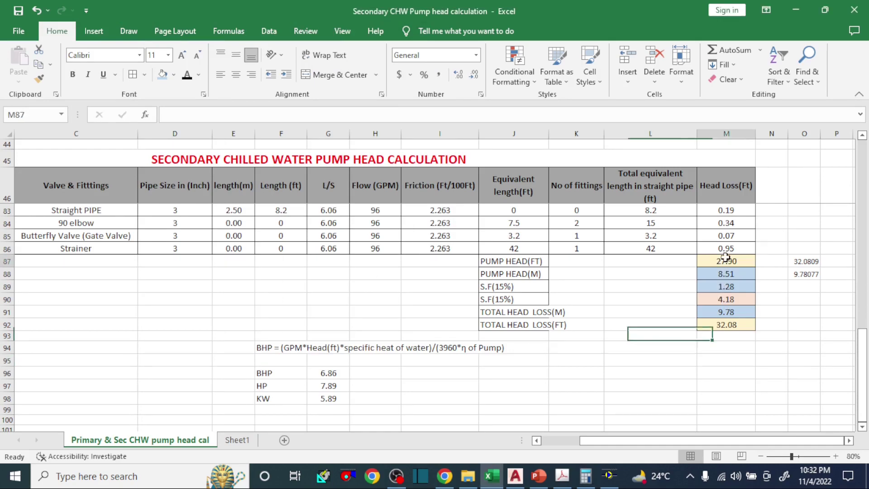
{"action": "left_click", "coordinate": [739, 302], "text": "ctrl"}
{"action": "left_click", "coordinate": [739, 325], "text": "ctrl"}
{"action": "left_click", "coordinate": [773, 326]}
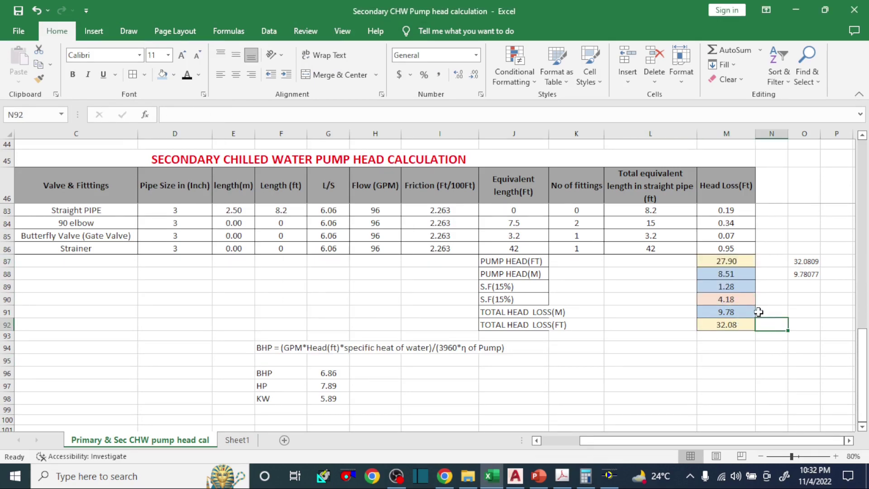
{"action": "left_click", "coordinate": [730, 274]}
{"action": "left_click", "coordinate": [733, 288], "text": "ctrl"}
{"action": "left_click", "coordinate": [765, 311]}
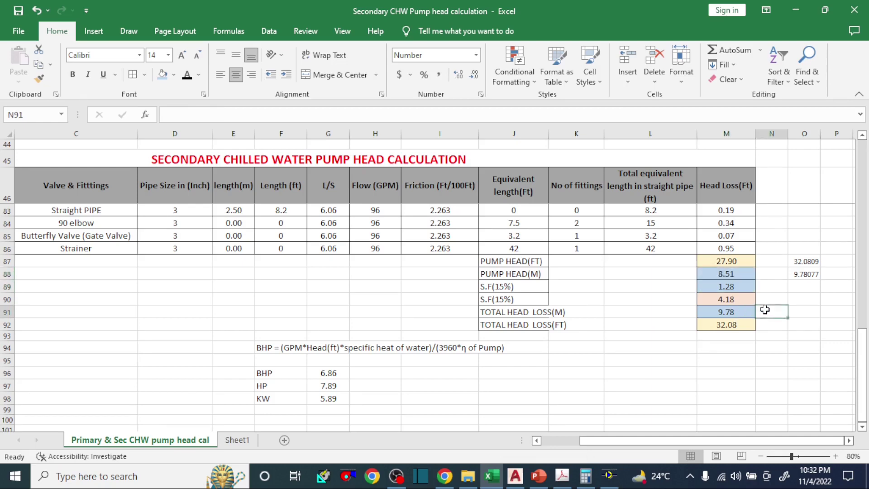
Change the flow in the BHP formula in G96 to 288 GPM, giving =(288*M92*1)/(3960*0.85)
{"action": "scroll", "coordinate": [376, 358], "scroll_direction": "down", "scroll_amount": 1}
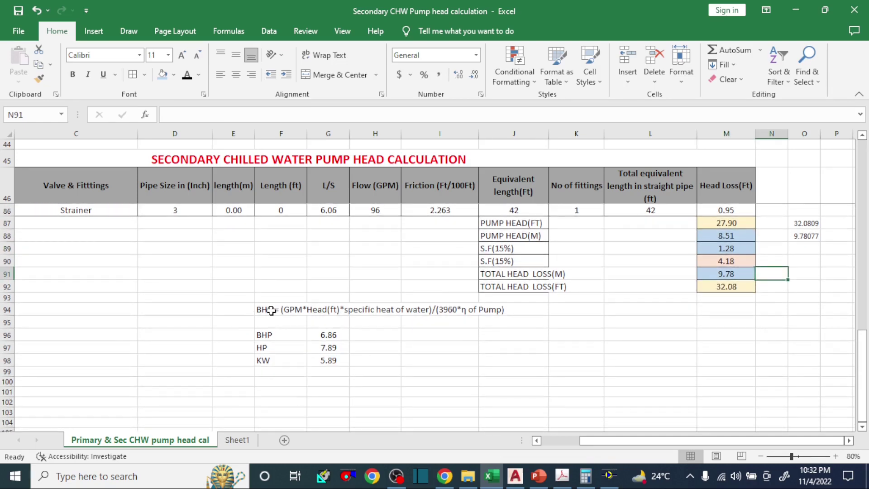
{"action": "left_click", "coordinate": [329, 335]}
{"action": "scroll", "coordinate": [390, 299], "scroll_direction": "up", "scroll_amount": 8}
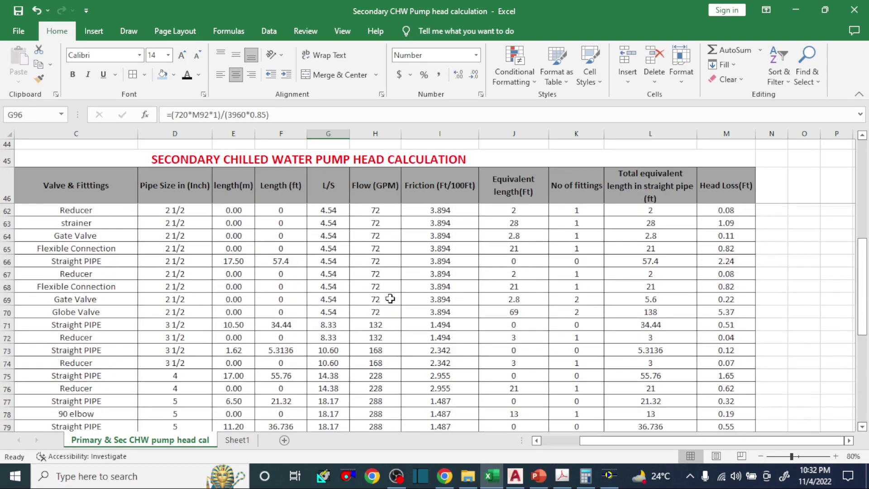
{"action": "scroll", "coordinate": [390, 299], "scroll_direction": "down", "scroll_amount": 3}
{"action": "left_click", "coordinate": [189, 114]}
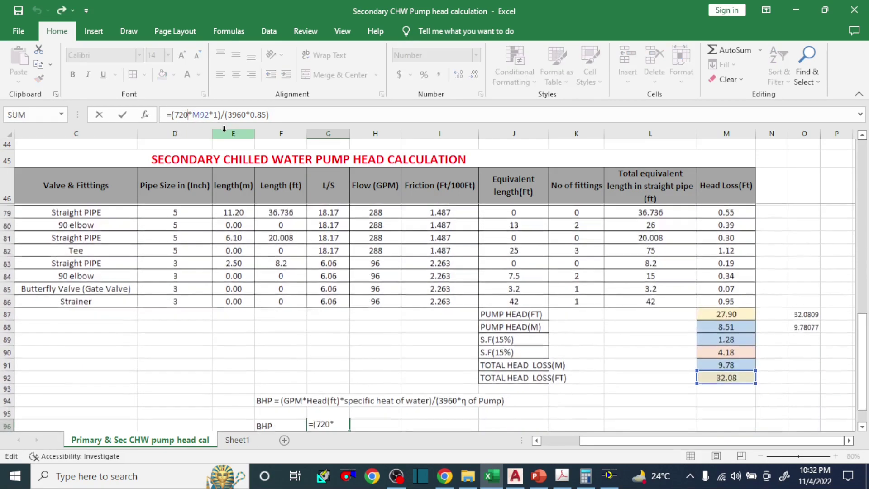
{"action": "key", "text": "BackSpace"}
{"action": "key", "text": "BackSpace"}
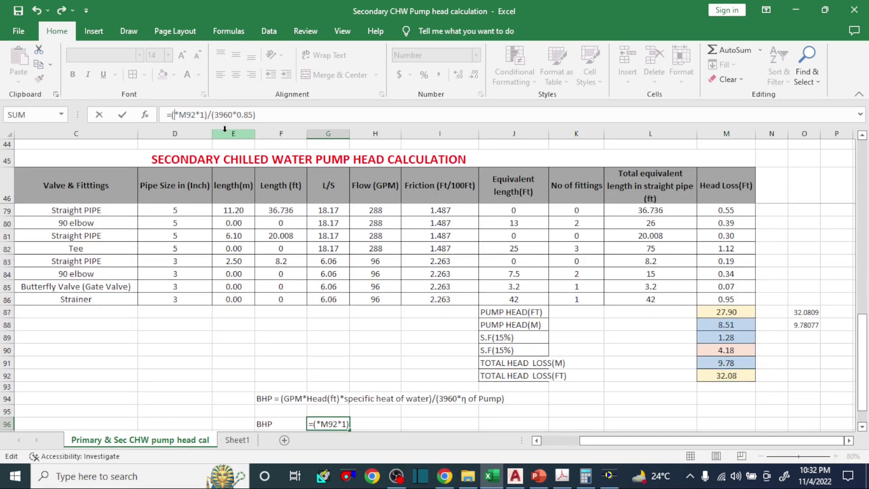
{"action": "key", "text": "BackSpace"}
{"action": "type", "text": "288"}
{"action": "key", "text": "Return"}
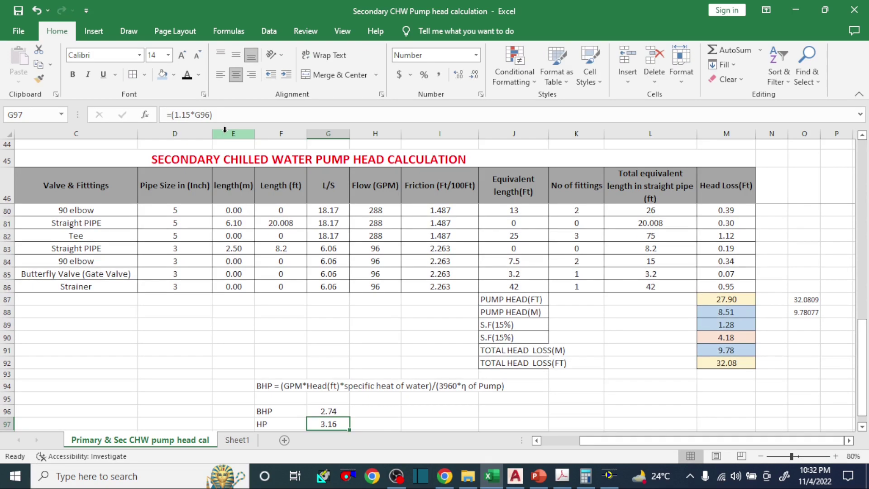
{"action": "left_click", "coordinate": [425, 406]}
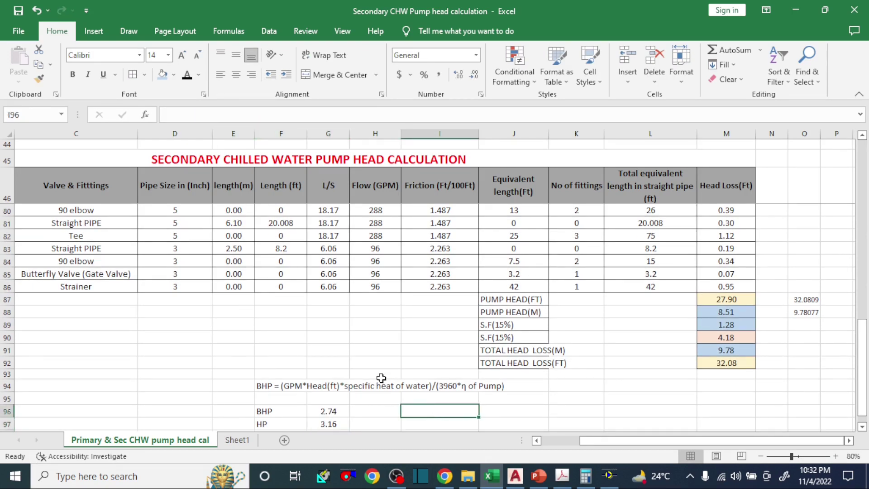
{"action": "left_click", "coordinate": [334, 411]}
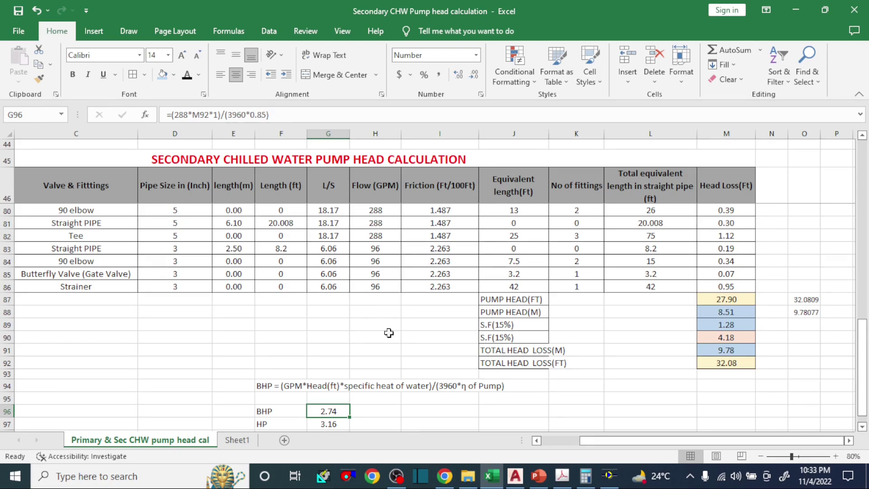
Make the BHP, HP and KW block F96:G98 bold and give it a thick outside border
{"action": "scroll", "coordinate": [394, 344], "scroll_direction": "down", "scroll_amount": 1}
{"action": "left_click", "coordinate": [404, 383]}
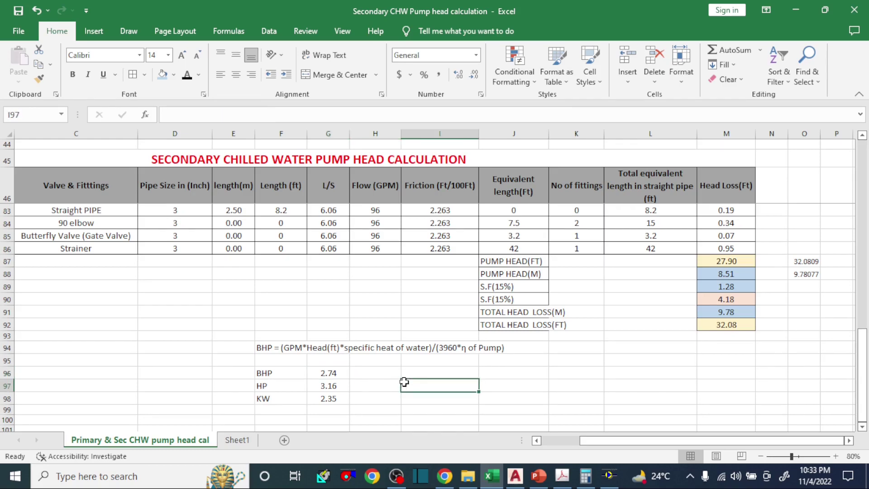
{"action": "left_click_drag", "start_coordinate": [260, 372], "coordinate": [332, 398]}
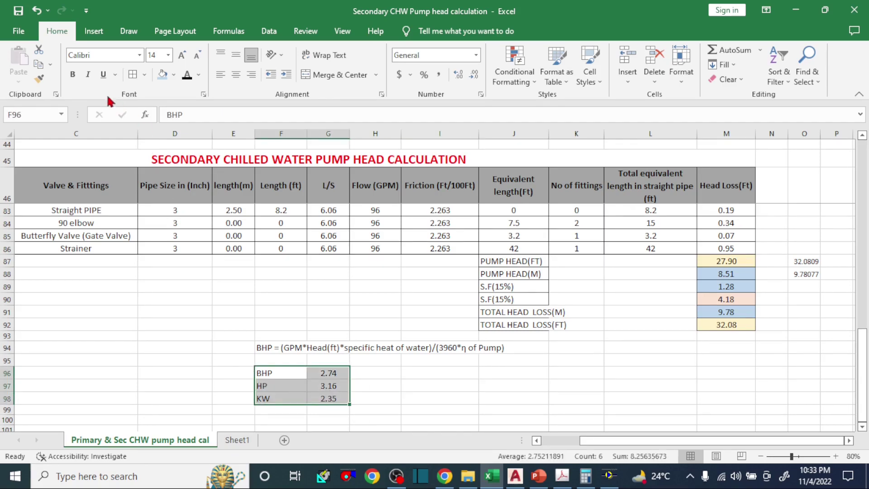
{"action": "left_click", "coordinate": [73, 75]}
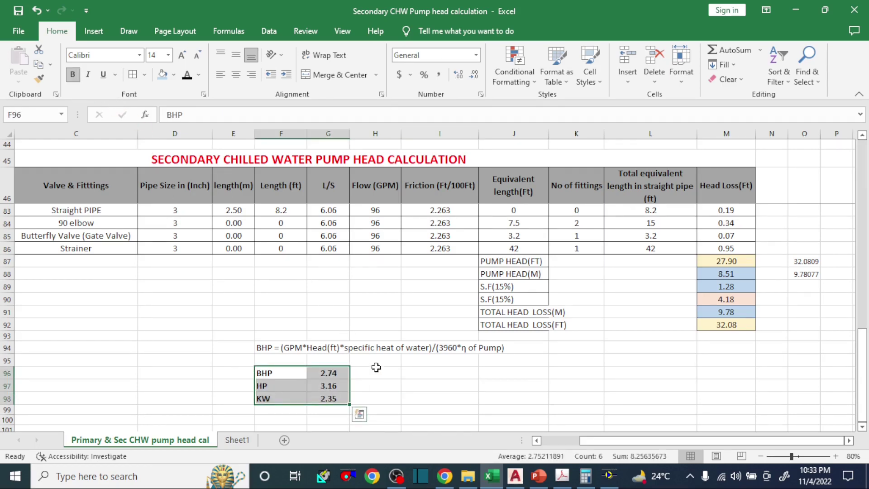
{"action": "left_click", "coordinate": [144, 75]}
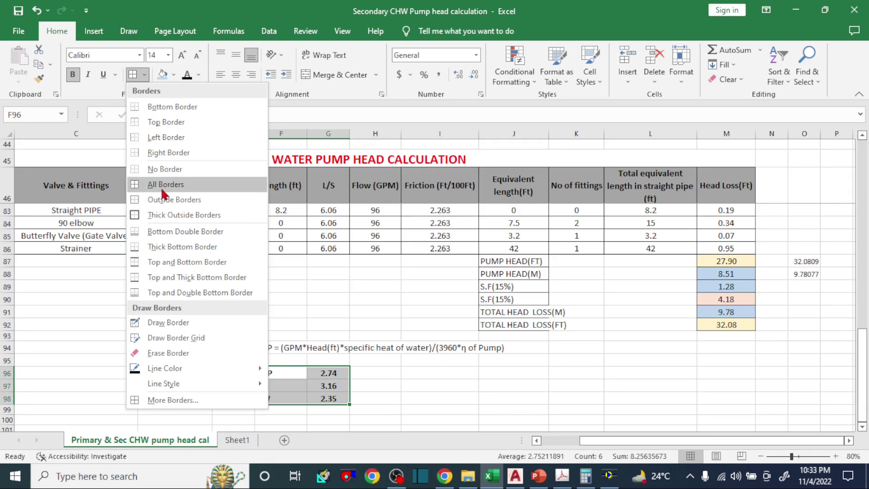
{"action": "left_click", "coordinate": [162, 215]}
{"action": "left_click", "coordinate": [406, 399]}
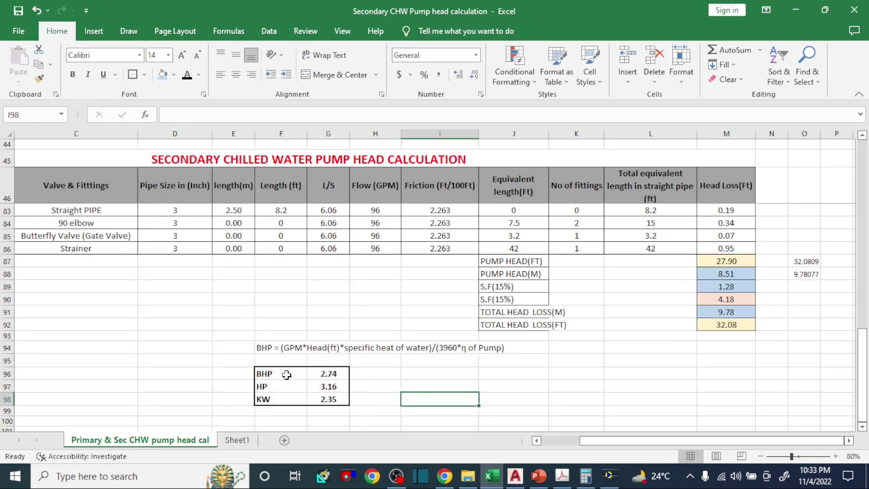
{"action": "left_click", "coordinate": [324, 387]}
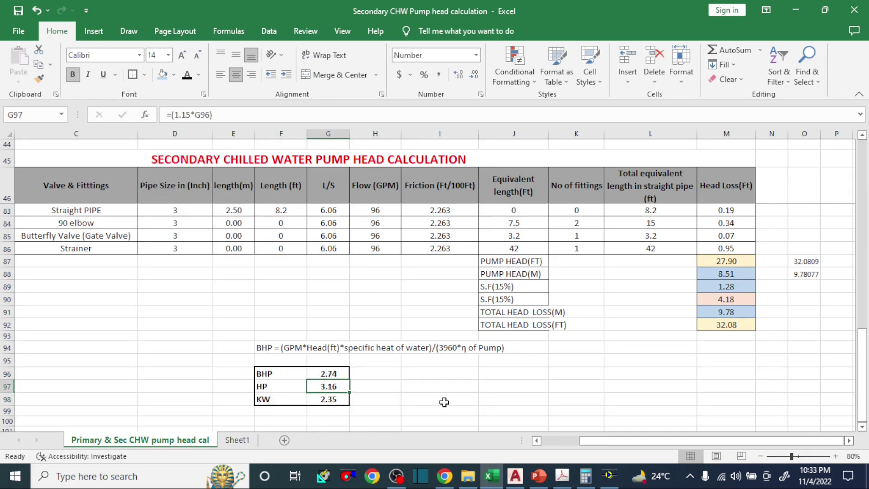
Select the whole worksheet and unfreeze its panes
{"action": "left_click", "coordinate": [10, 134]}
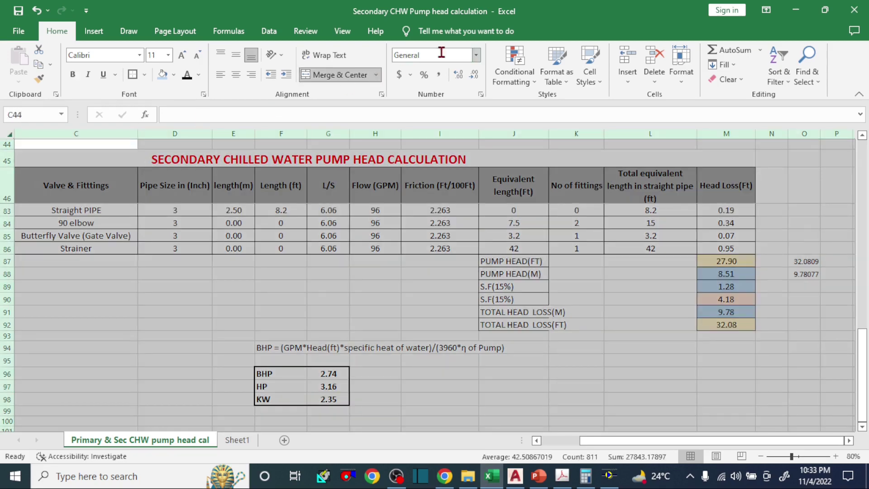
{"action": "left_click", "coordinate": [342, 30]}
{"action": "left_click", "coordinate": [429, 68]}
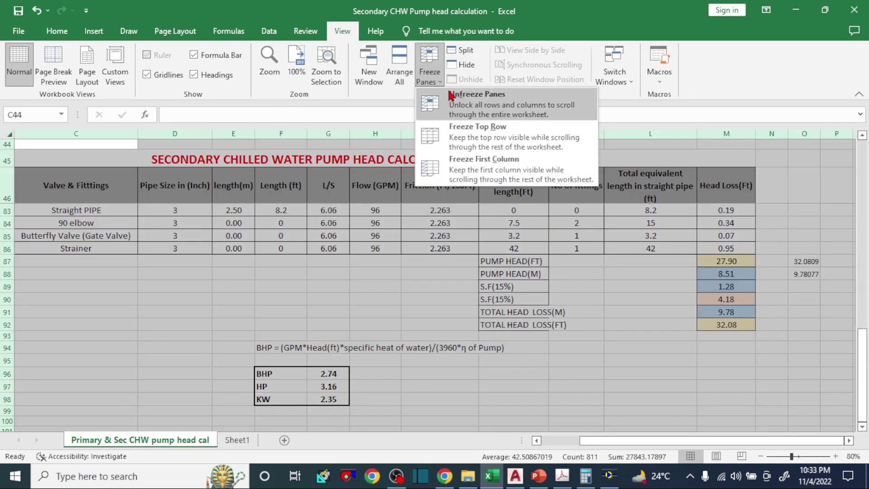
{"action": "left_click", "coordinate": [471, 93]}
{"action": "left_click", "coordinate": [803, 259]}
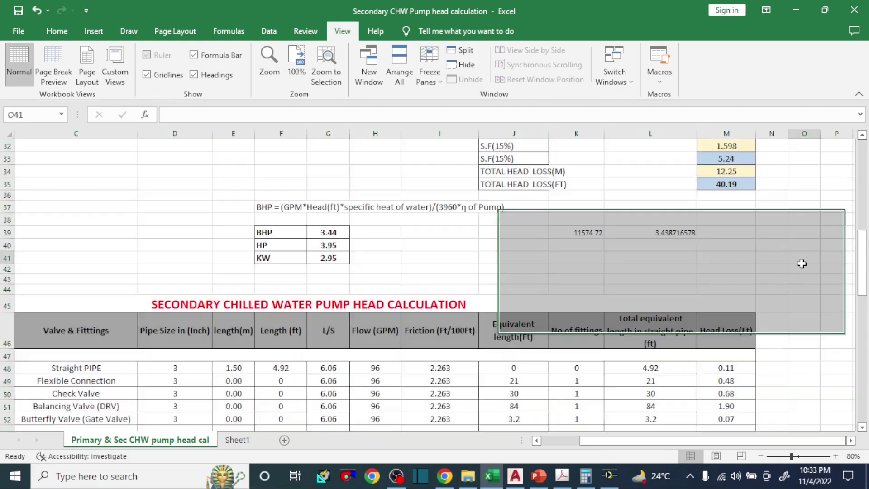
{"action": "left_click", "coordinate": [324, 227]}
Insert a blank row at row 87, between the last Strainer row and PUMP HEAD(FT) of the secondary table
{"action": "scroll", "coordinate": [342, 266], "scroll_direction": "down", "scroll_amount": 6}
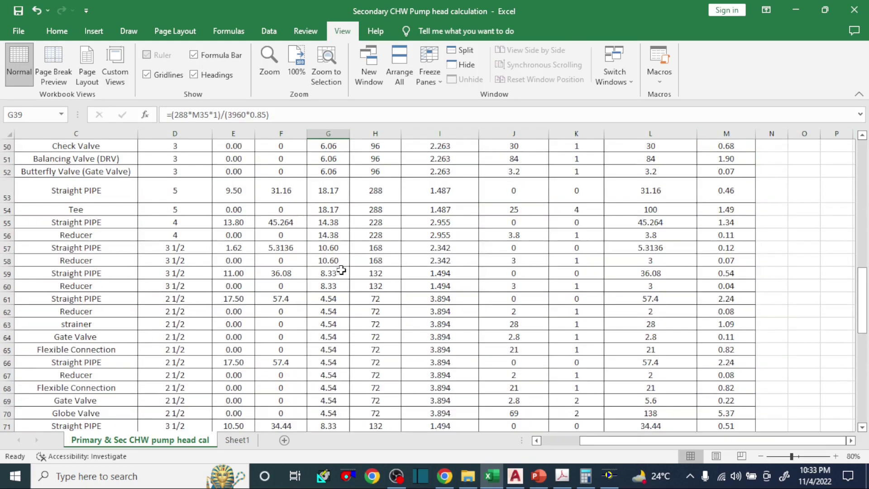
{"action": "scroll", "coordinate": [597, 348], "scroll_direction": "down", "scroll_amount": 3}
{"action": "scroll", "coordinate": [600, 352], "scroll_direction": "down", "scroll_amount": 5}
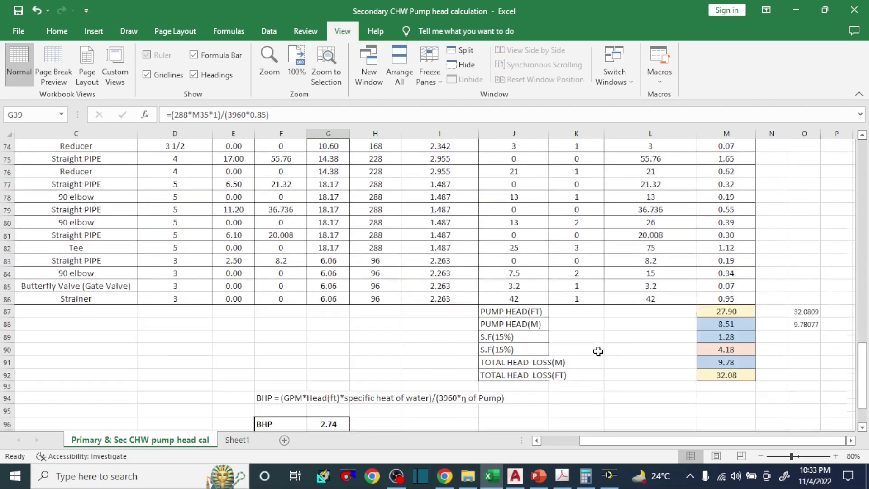
{"action": "left_click", "coordinate": [776, 285]}
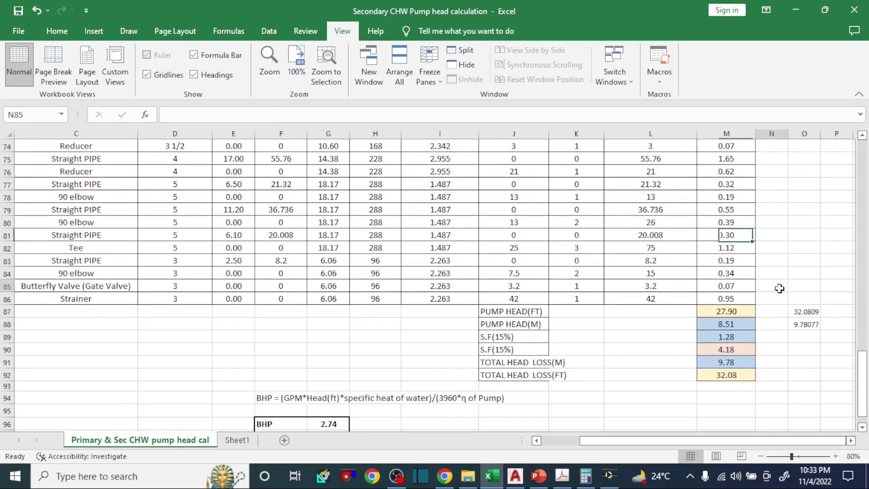
{"action": "left_click", "coordinate": [8, 312]}
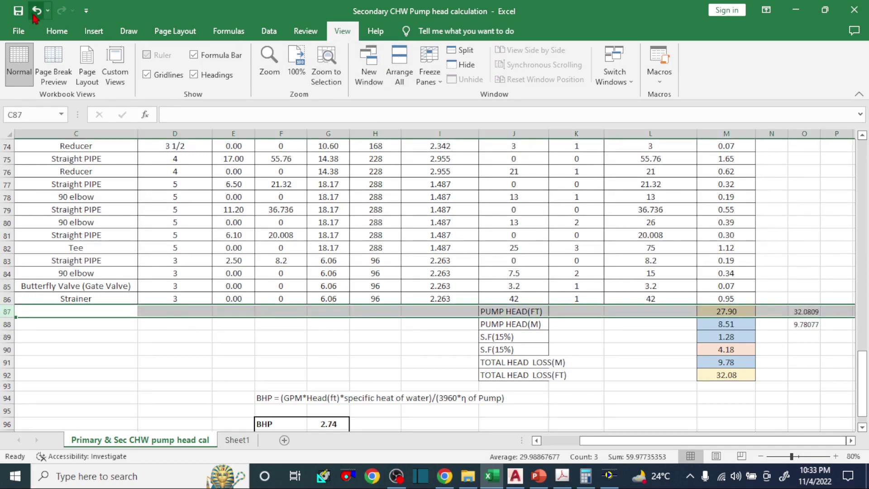
{"action": "left_click", "coordinate": [56, 30]}
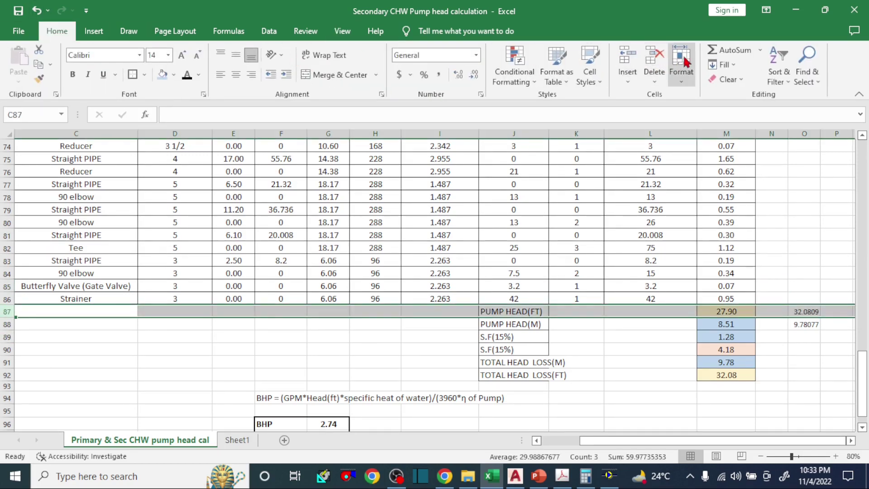
{"action": "left_click", "coordinate": [628, 56]}
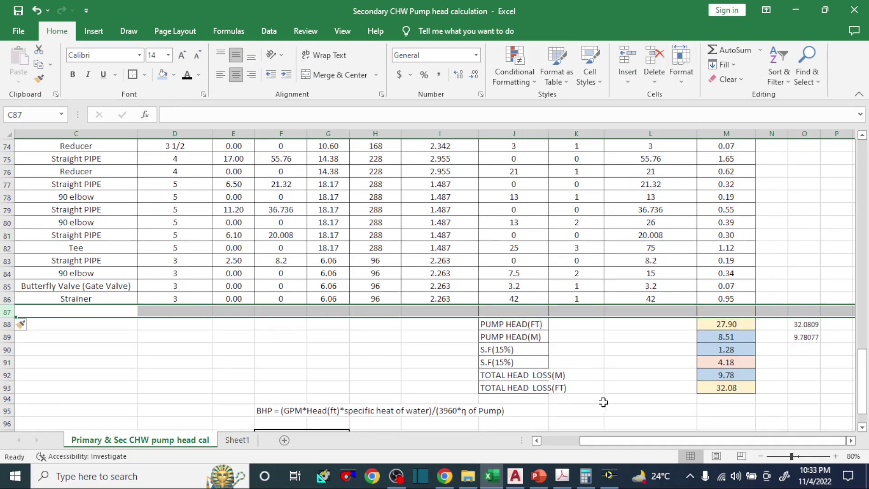
Label the new row AHU in B87, under the Pump Suction Line description
{"action": "left_click_drag", "start_coordinate": [634, 441], "coordinate": [451, 414]}
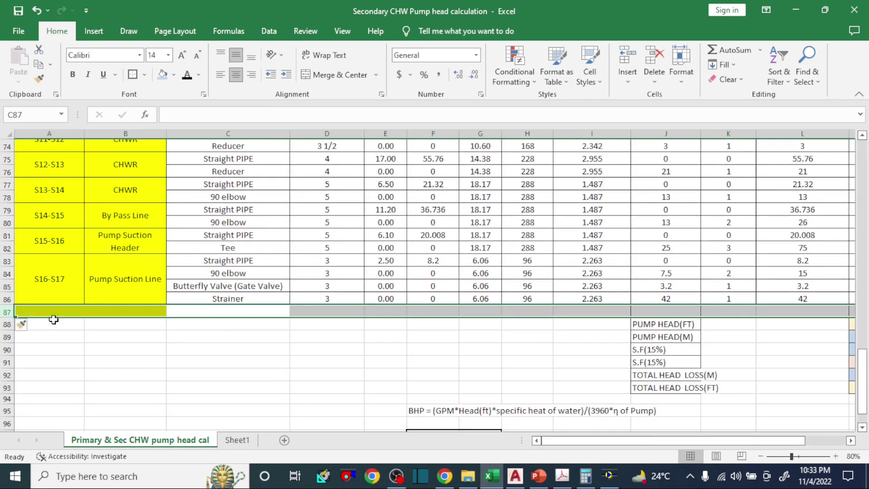
{"action": "left_click", "coordinate": [53, 313]}
{"action": "left_click", "coordinate": [110, 310]}
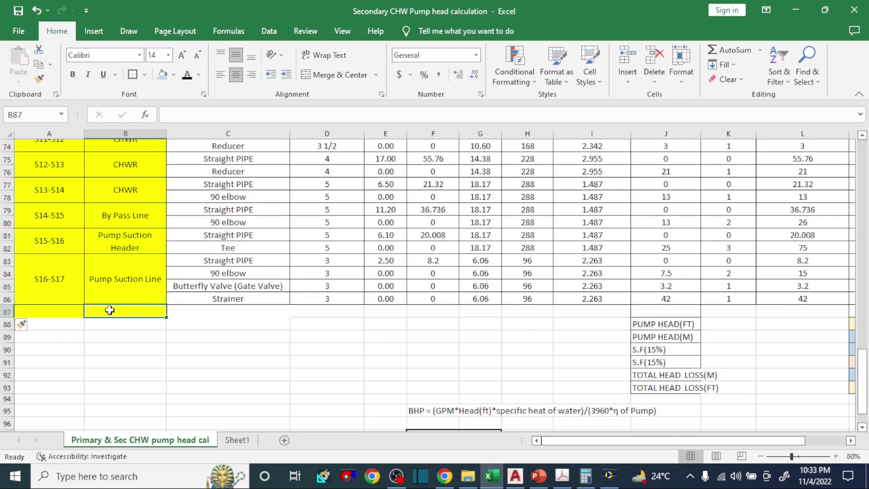
{"action": "type", "text": "AHU"}
{"action": "key", "text": "Tab"}
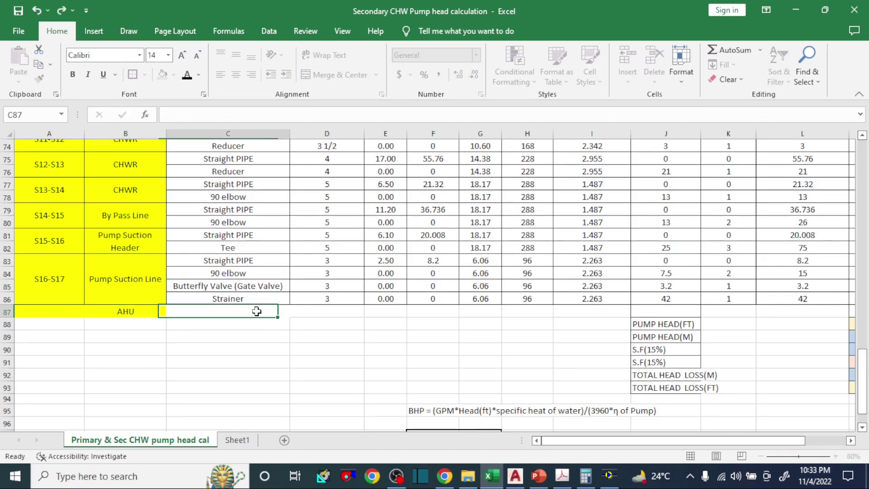
Enter a head loss of 15 ft for the AHU in M87
{"action": "left_click_drag", "start_coordinate": [646, 442], "coordinate": [701, 441]}
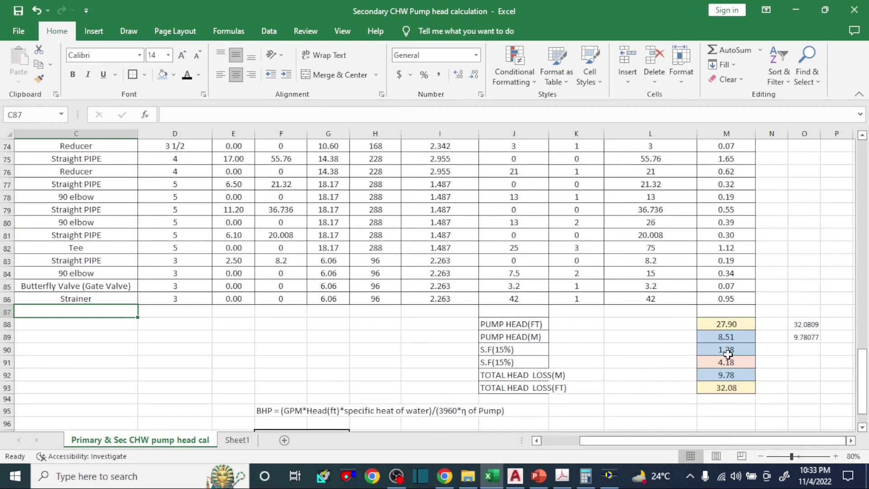
{"action": "left_click", "coordinate": [720, 311]}
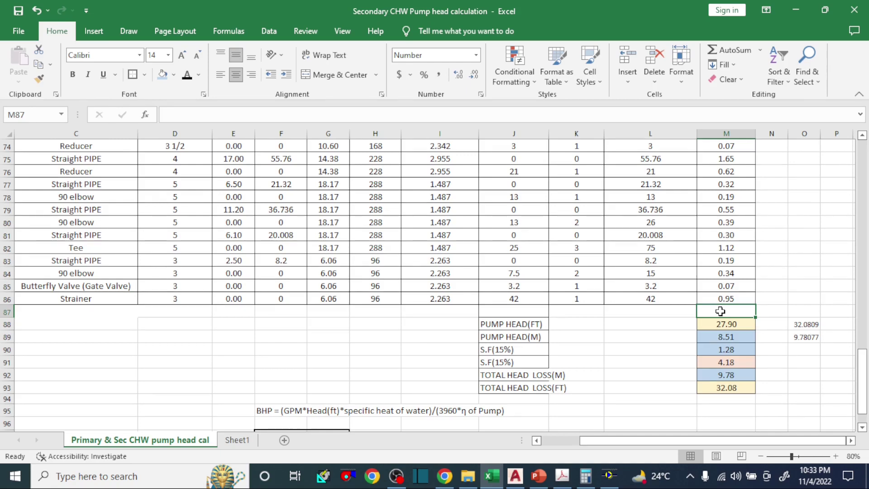
{"action": "type", "text": "15"}
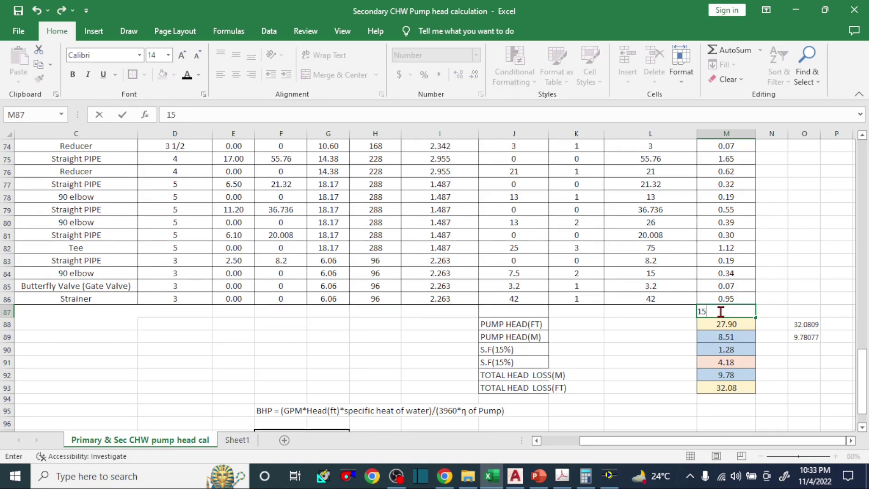
{"action": "key", "text": "Return"}
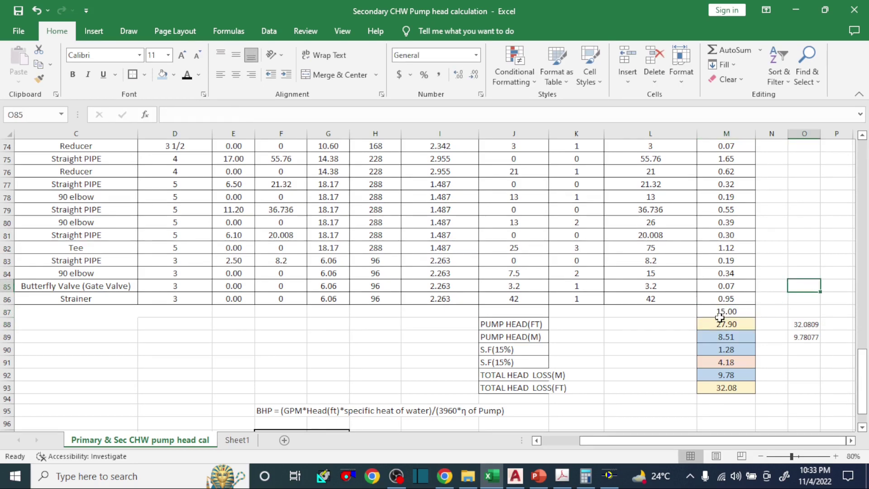
Re-enter the PUMP HEAD(FT) formula in M88 as a SUM of the secondary head losses that includes M87
{"action": "left_click", "coordinate": [721, 312]}
{"action": "left_click", "coordinate": [732, 326]}
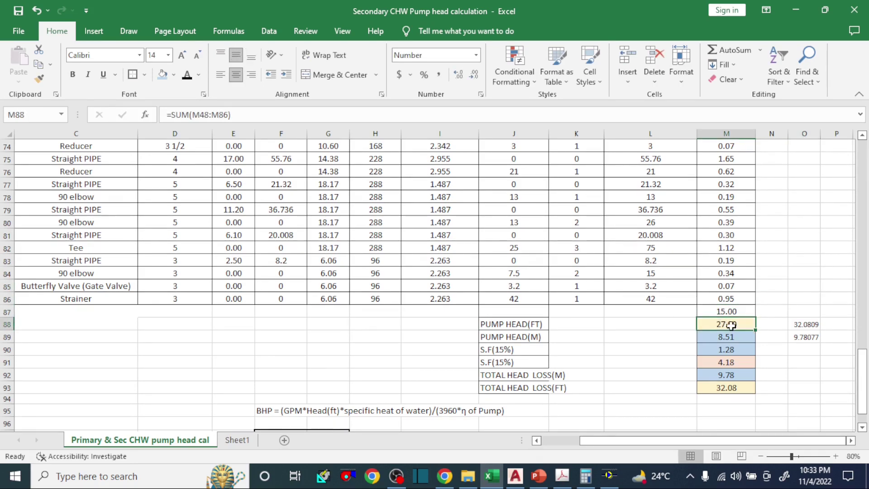
{"action": "type", "text": "=S"}
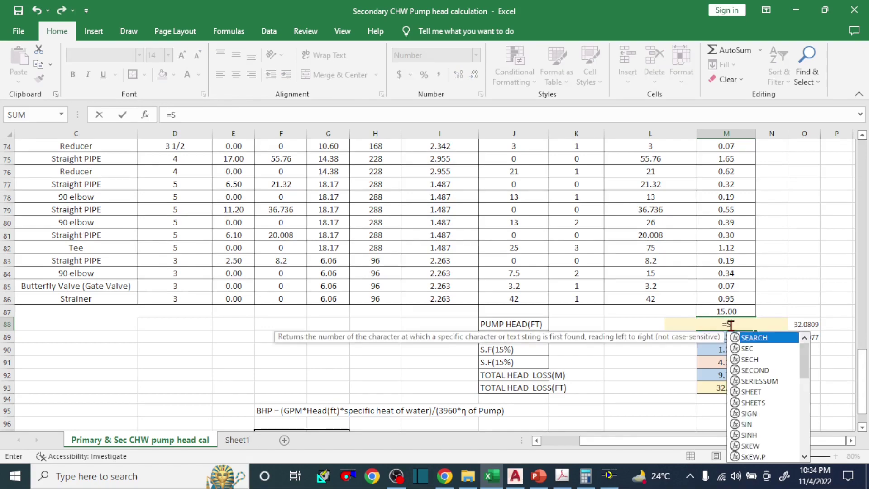
{"action": "type", "text": "um("}
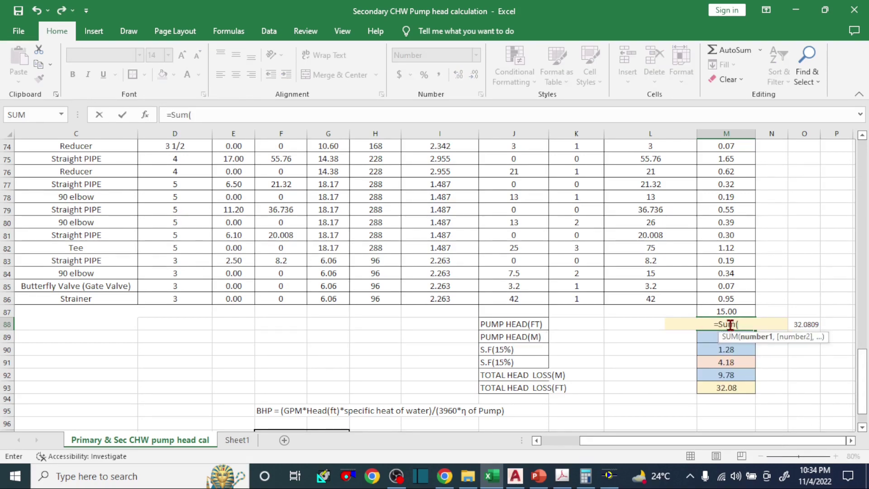
{"action": "left_click_drag", "start_coordinate": [747, 312], "coordinate": [724, 222]}
{"action": "key", "text": "Return"}
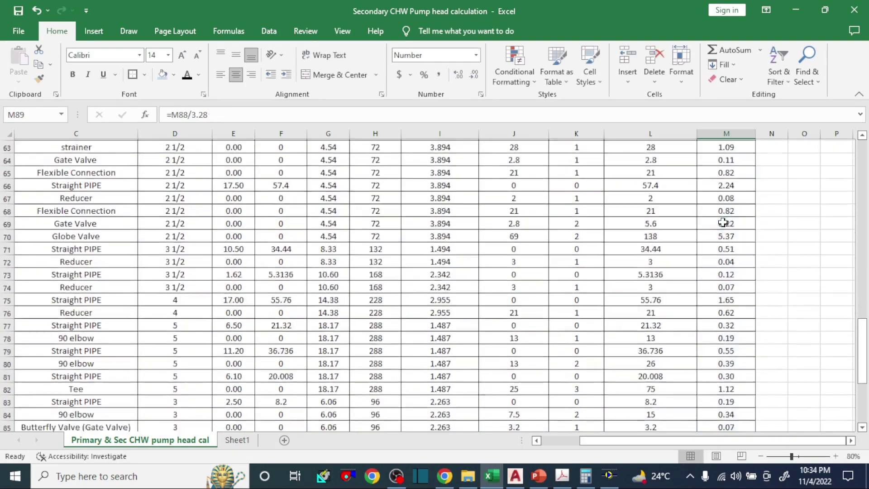
Check the secondary pump's recalculated BHP, HP and KW values in G97:G99
{"action": "scroll", "coordinate": [794, 346], "scroll_direction": "down", "scroll_amount": 5}
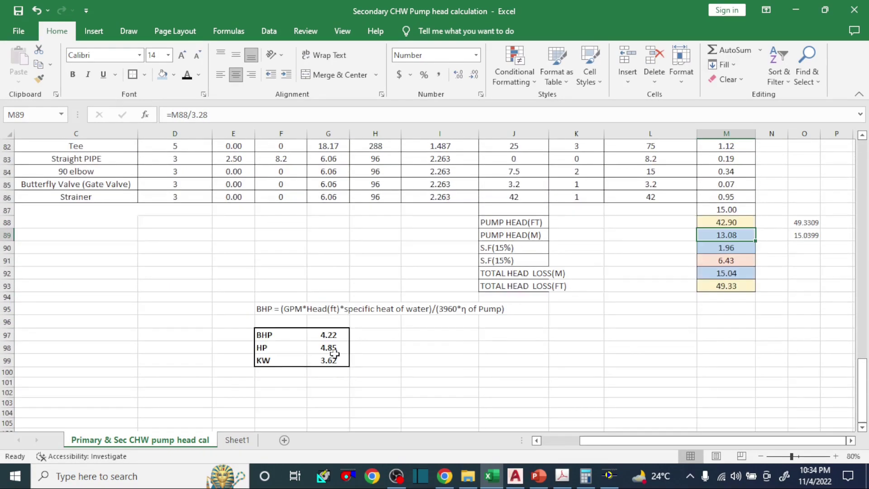
{"action": "left_click", "coordinate": [488, 358]}
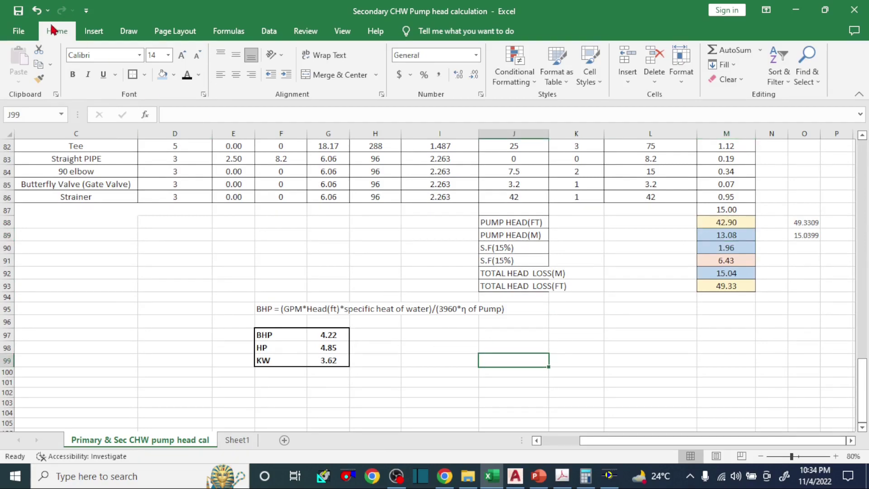
{"action": "left_click", "coordinate": [327, 347]}
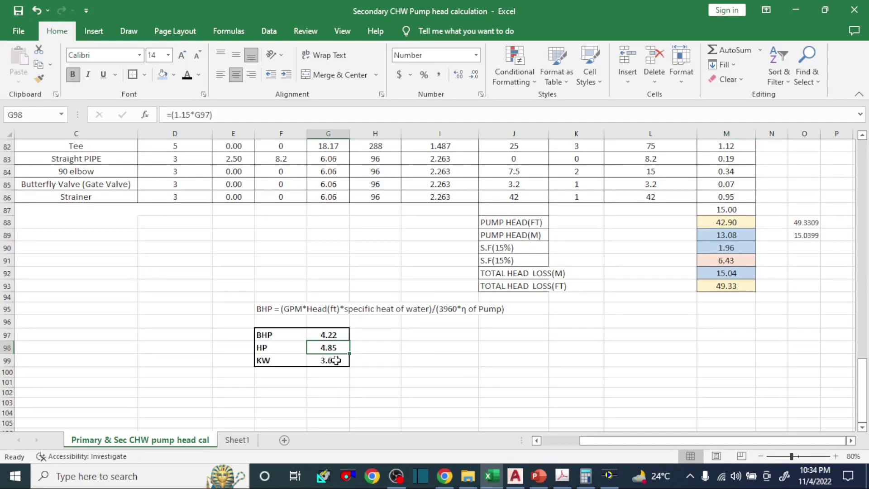
Switch to AutoCAD and view the chiller, pumps and AHU piping layout in the Installation Details drawing
{"action": "left_click", "coordinate": [515, 475]}
{"action": "scroll", "coordinate": [484, 346], "scroll_direction": "down", "scroll_amount": 4}
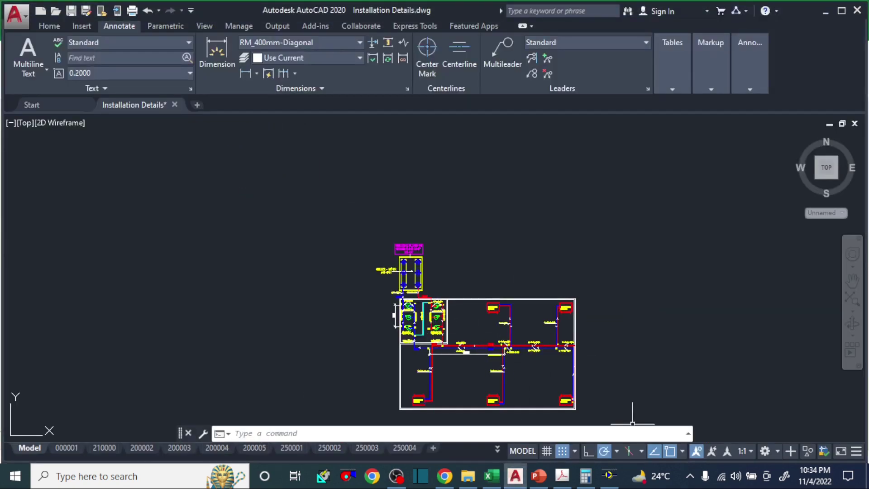
{"action": "scroll", "coordinate": [419, 345], "scroll_direction": "up", "scroll_amount": 4}
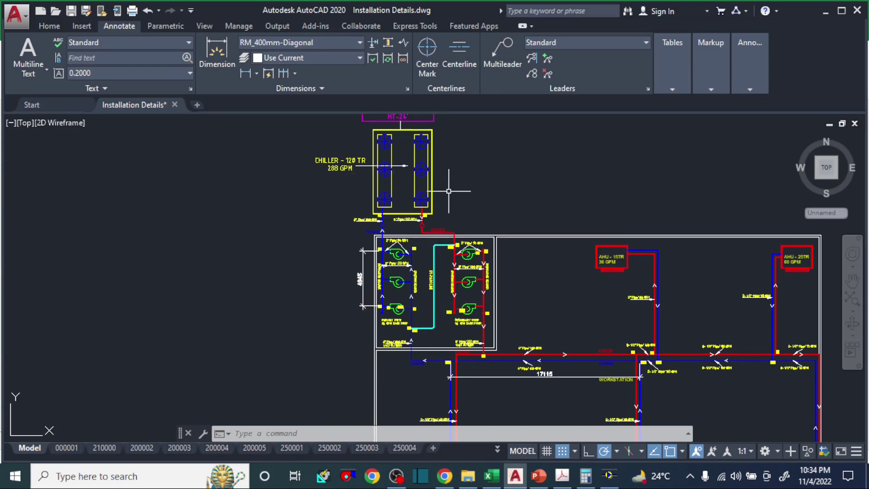
Return to Excel and compare the primary pump's HP in G40 with the secondary pump's HP in G98
{"action": "left_click", "coordinate": [494, 476]}
{"action": "scroll", "coordinate": [271, 235], "scroll_direction": "up", "scroll_amount": 20}
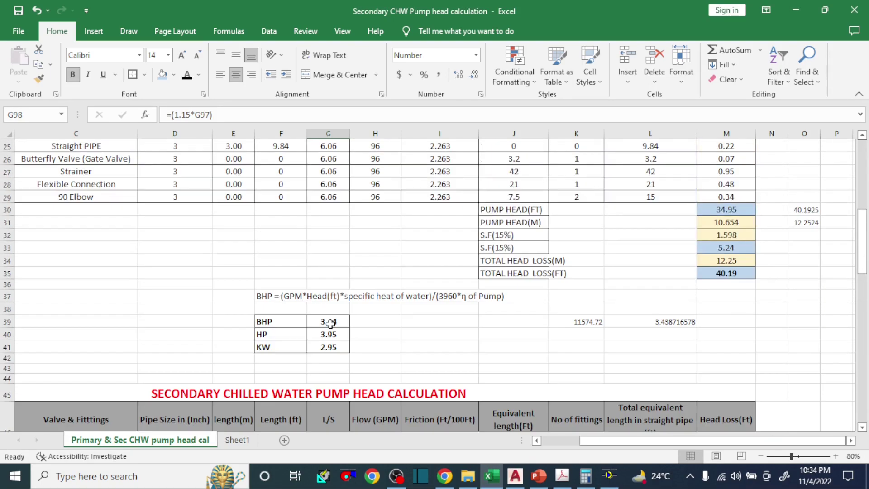
{"action": "left_click", "coordinate": [334, 336]}
{"action": "scroll", "coordinate": [337, 342], "scroll_direction": "down", "scroll_amount": 20}
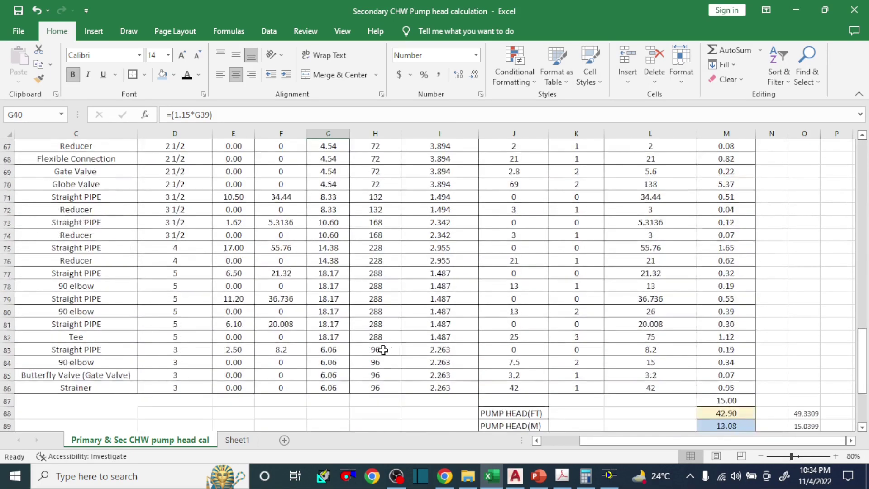
{"action": "left_click", "coordinate": [267, 273]}
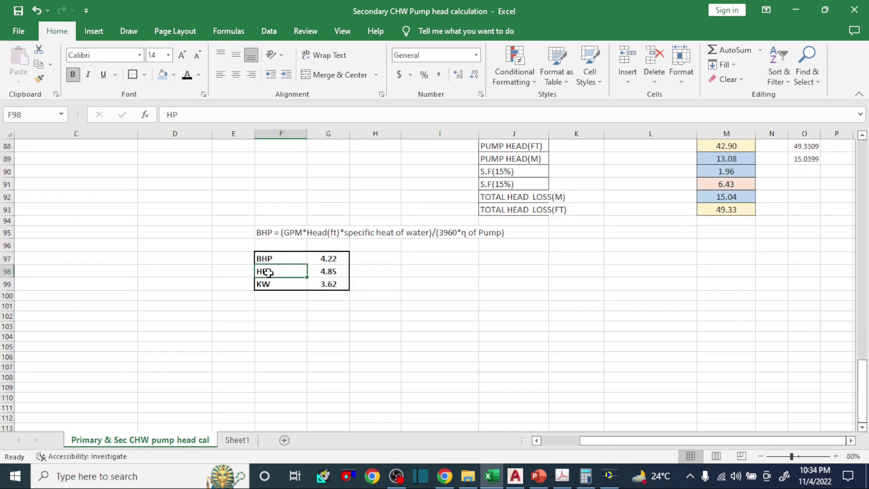
{"action": "left_click", "coordinate": [327, 272]}
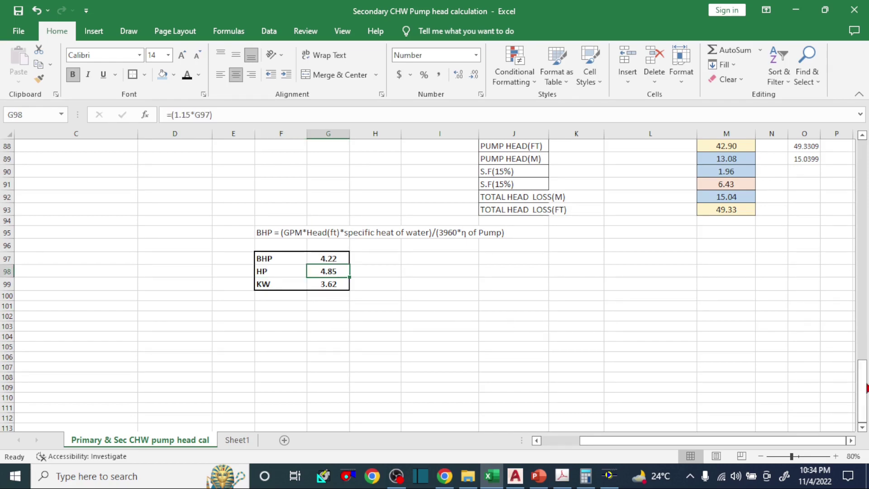
Review the whole worksheet from the primary pump table down to the secondary pump's AHU row and power block
{"action": "left_click_drag", "start_coordinate": [862, 387], "coordinate": [864, 140]}
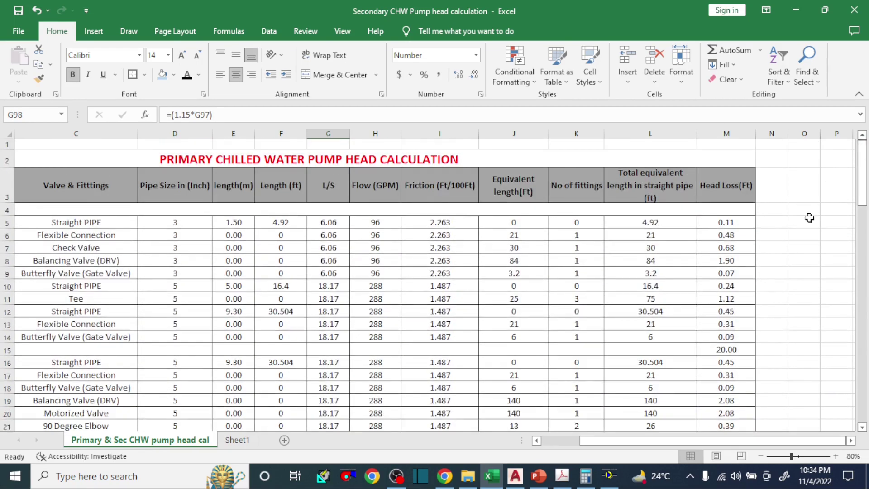
{"action": "left_click_drag", "start_coordinate": [793, 440], "coordinate": [754, 440]}
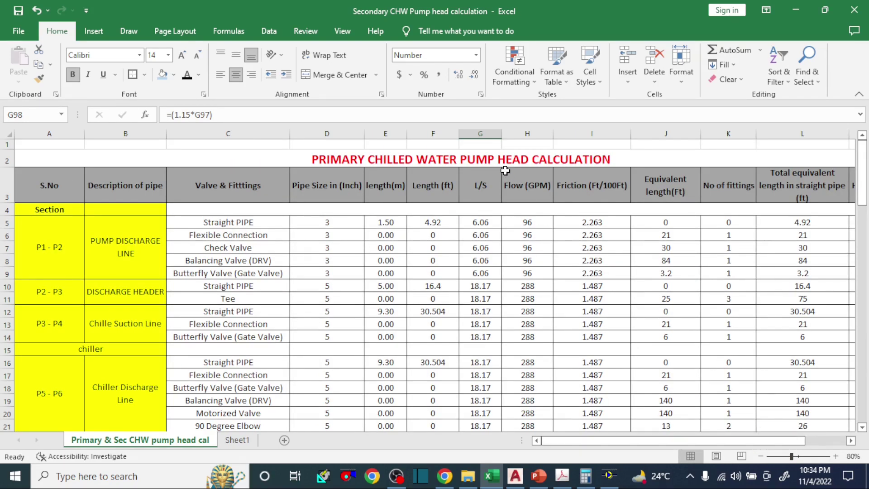
{"action": "left_click", "coordinate": [525, 248]}
{"action": "scroll", "coordinate": [525, 299], "scroll_direction": "down", "scroll_amount": 13}
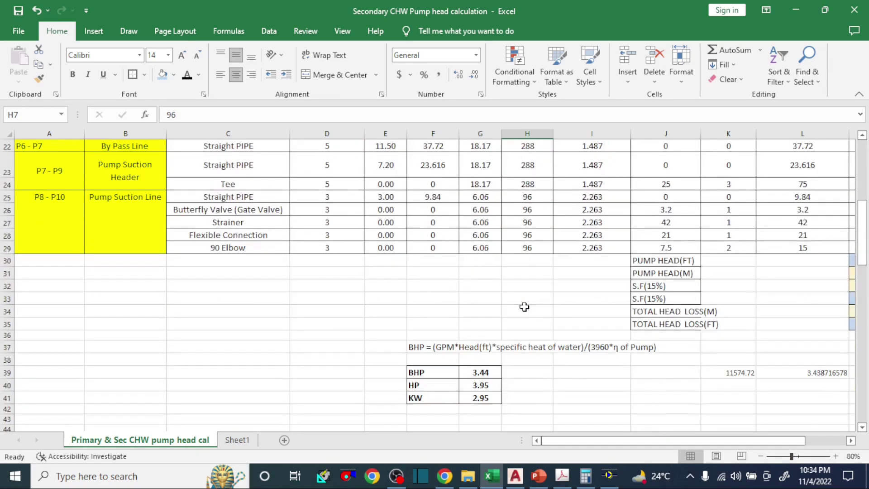
{"action": "scroll", "coordinate": [525, 307], "scroll_direction": "down", "scroll_amount": 13}
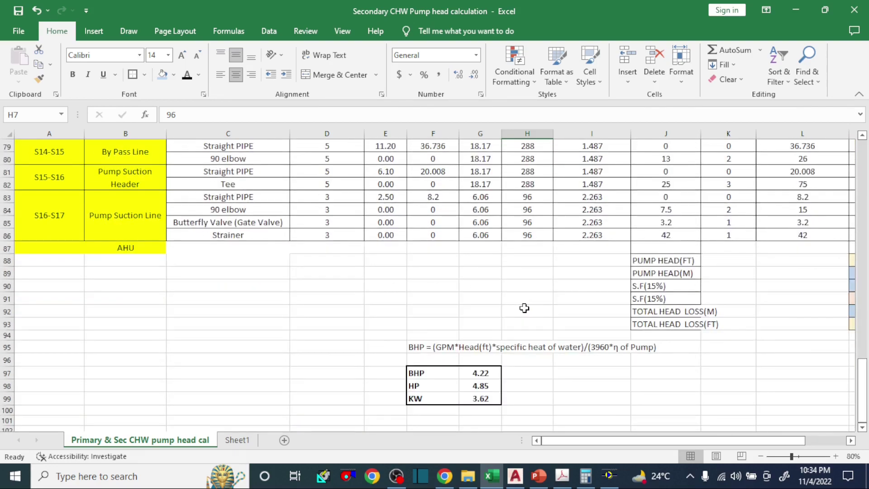
{"action": "left_click", "coordinate": [640, 392]}
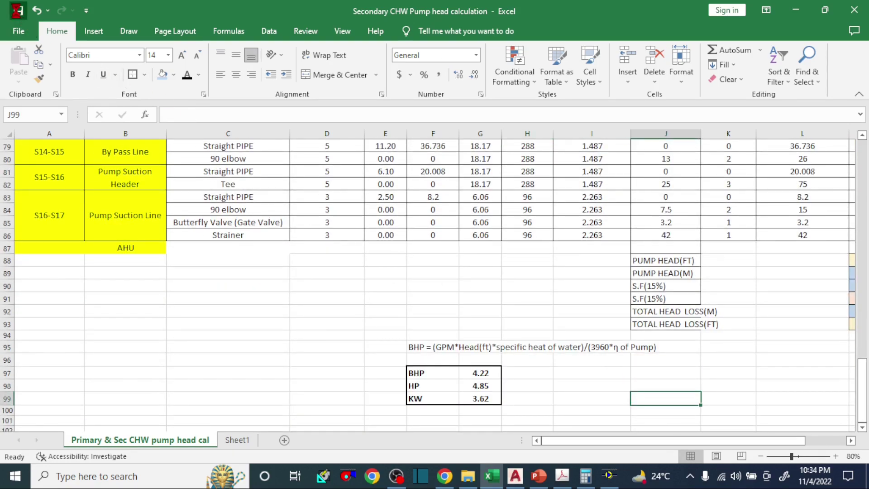